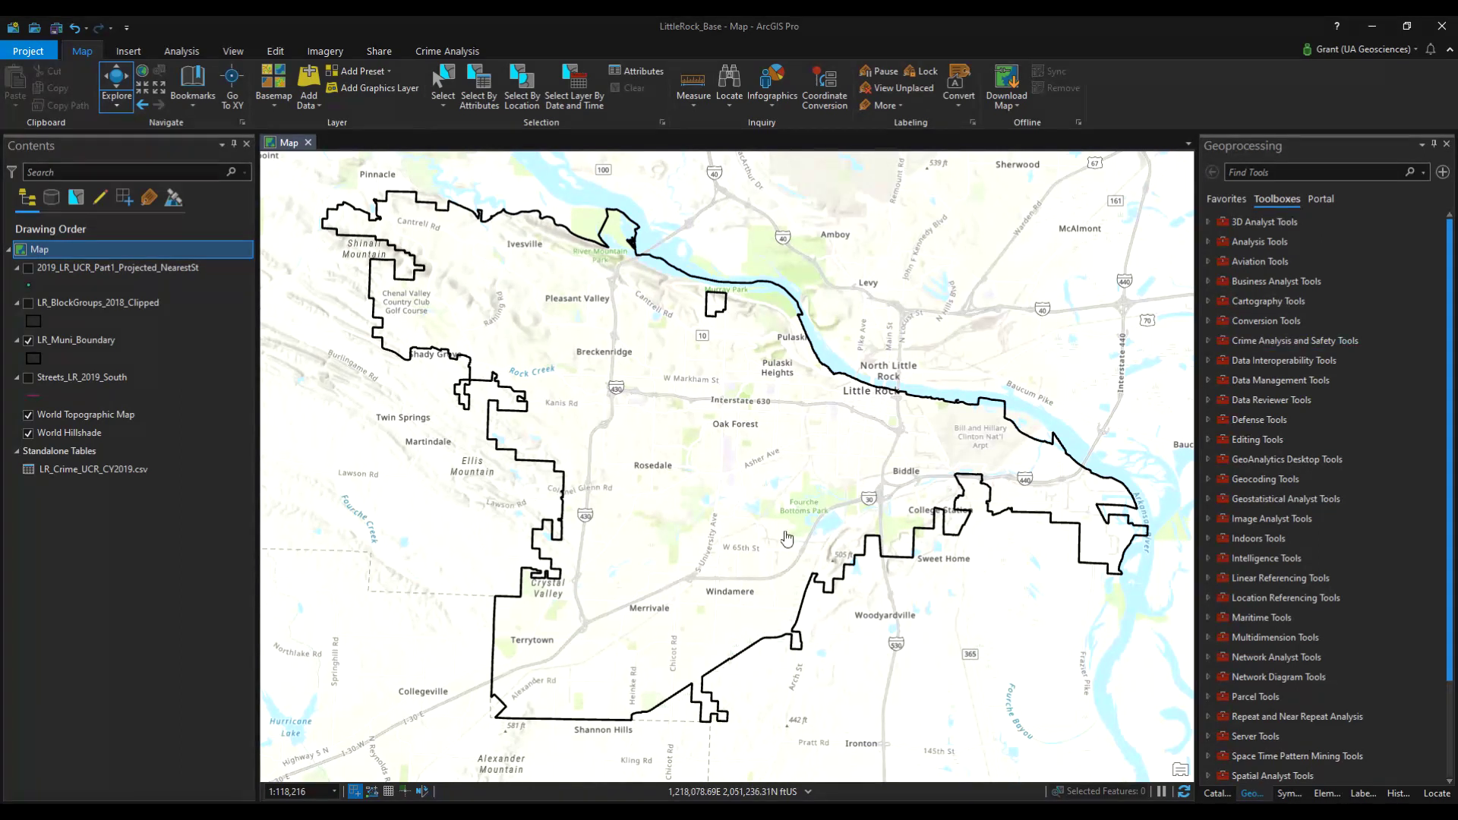
# Preview the crime points, block groups and streets layers one at a time, leaving LR_BlockGroups_2018_Clipped displayed with the municipal boundary
pyautogui.click(28, 269)
pyautogui.click(28, 269)
pyautogui.click(28, 304)
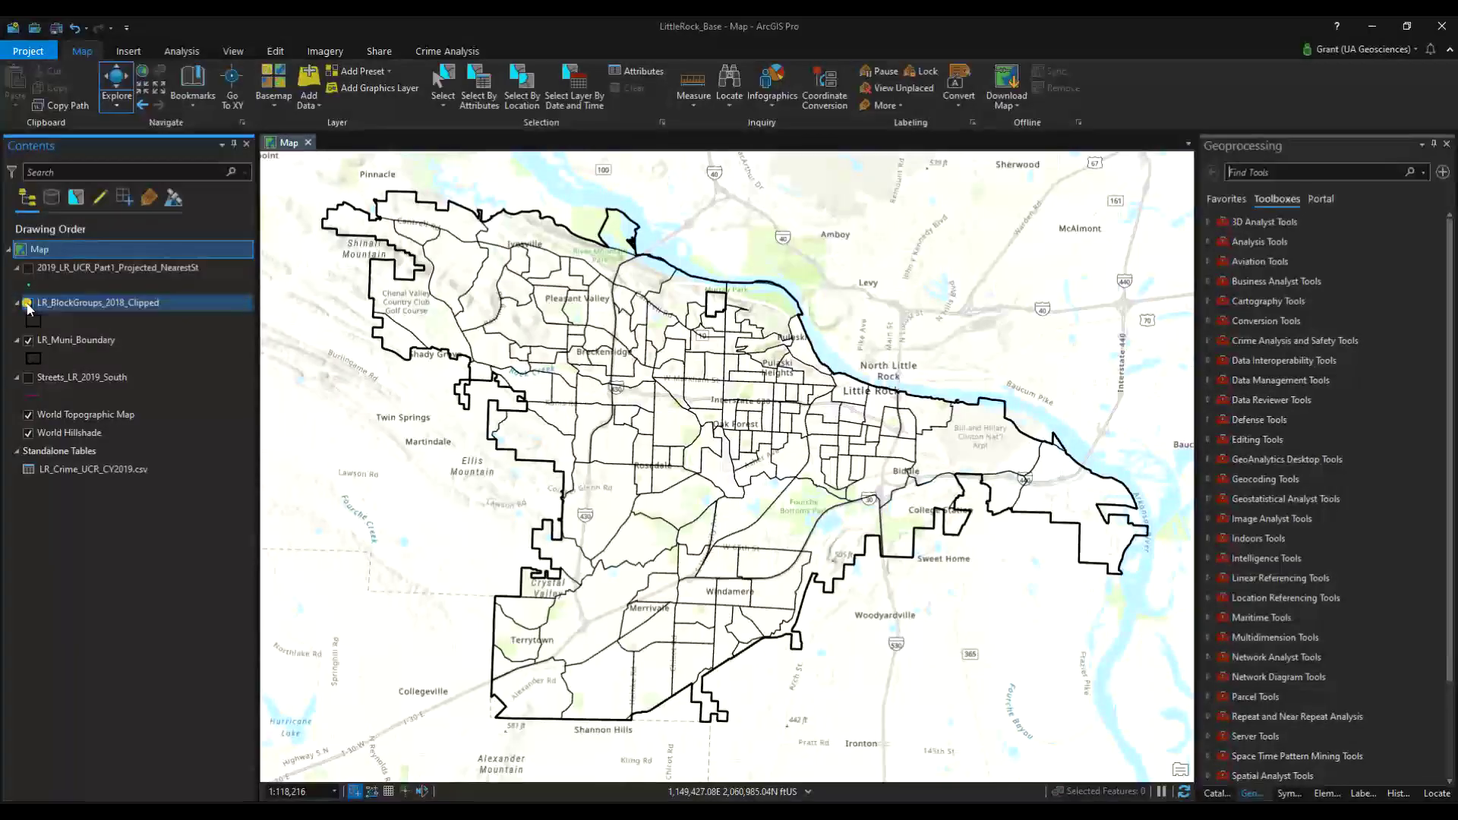
pyautogui.click(28, 304)
pyautogui.click(29, 377)
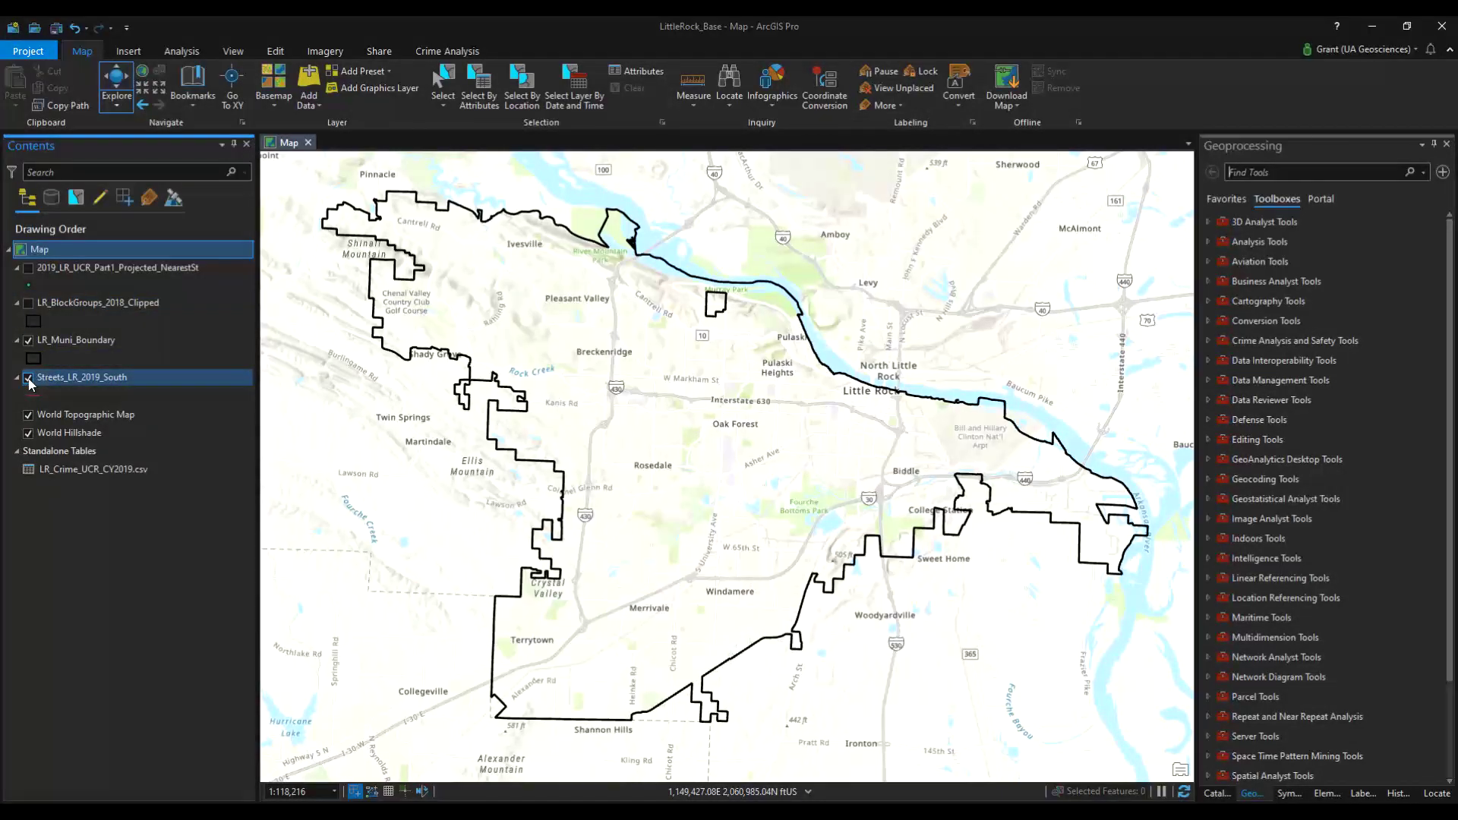
pyautogui.click(29, 378)
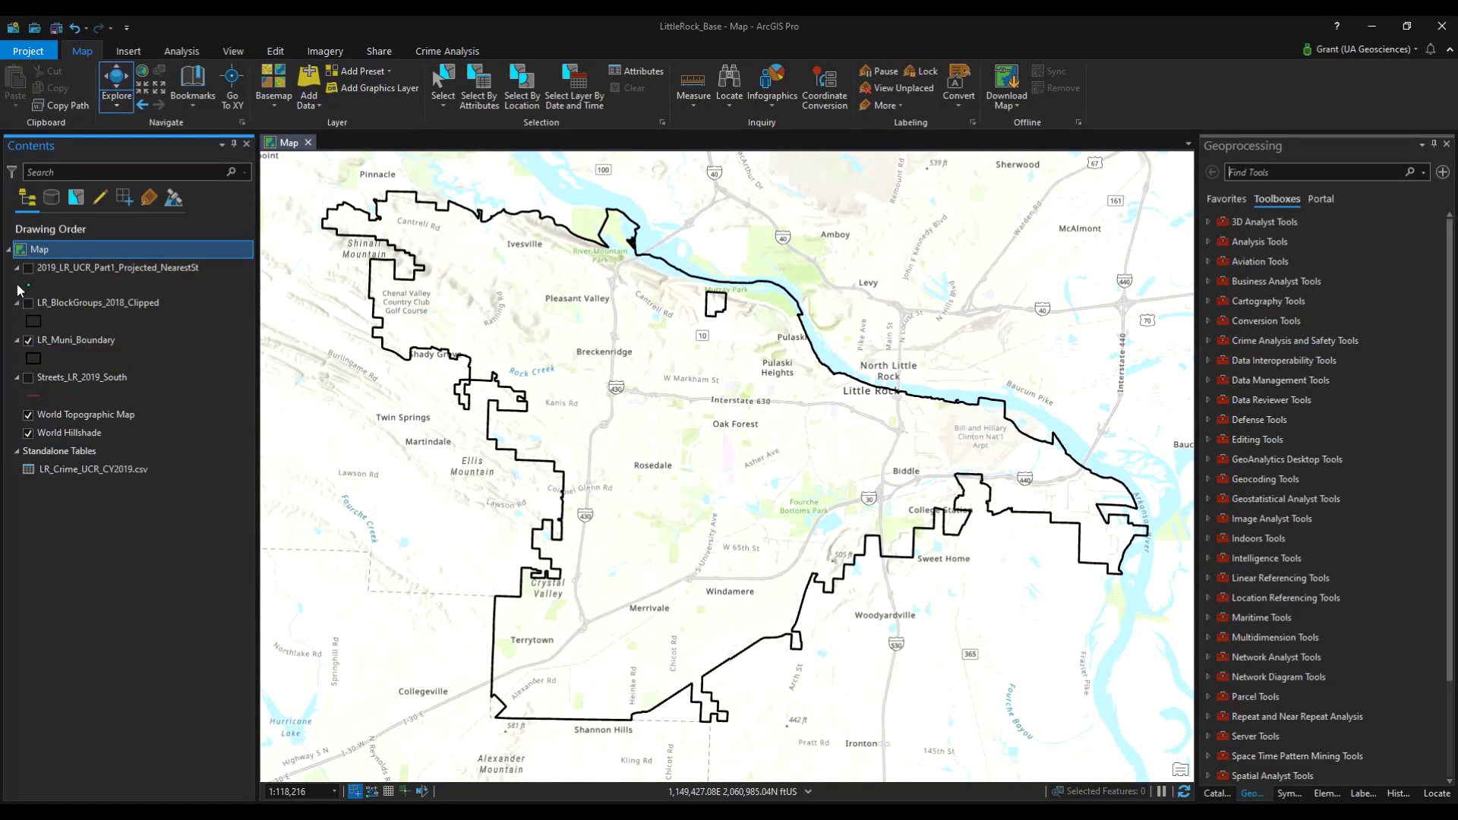
pyautogui.click(29, 303)
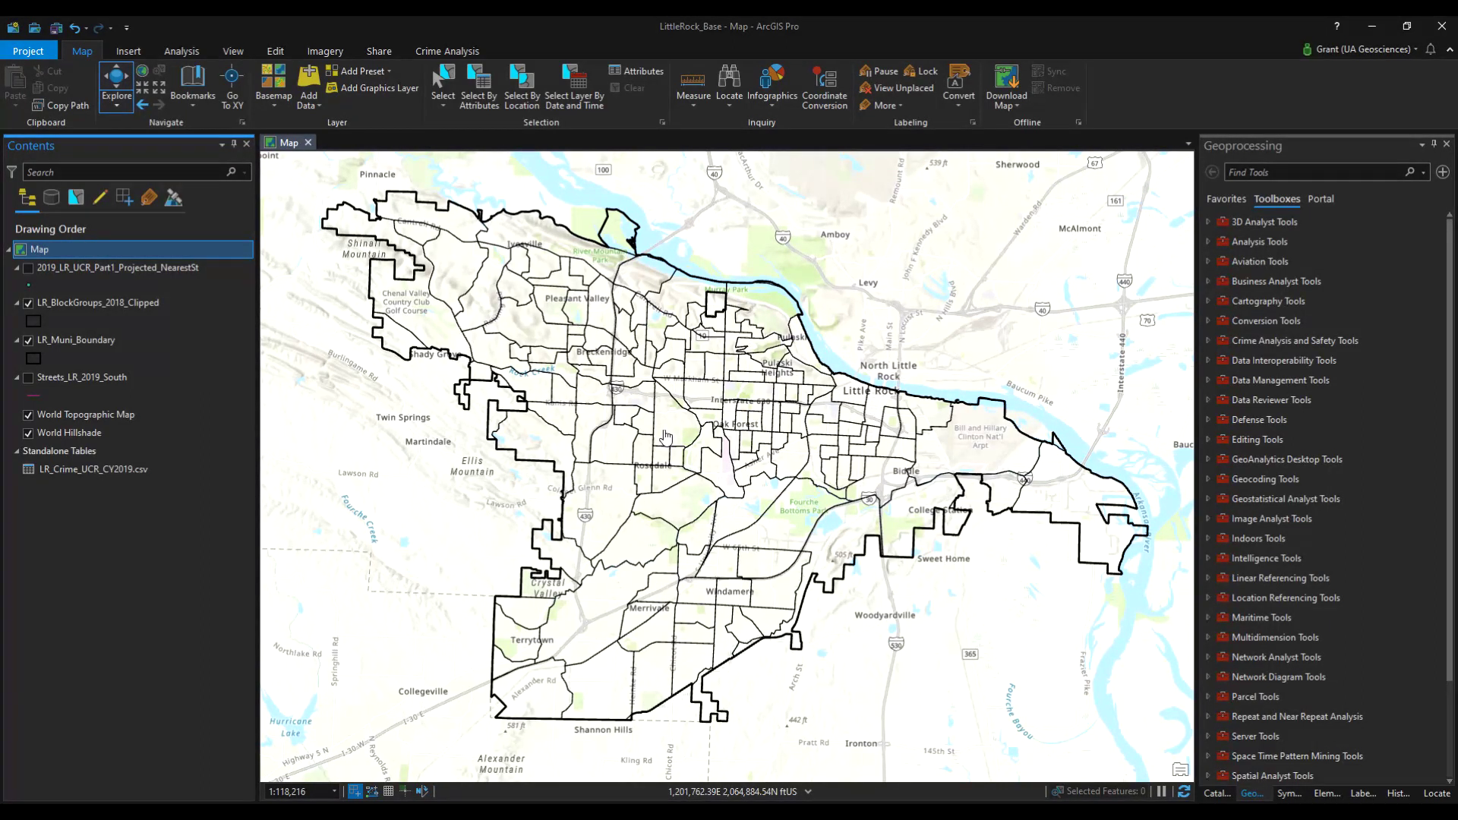
# Find and open the Create Fishnet tool and save its output feature class as LR_Fishnet_500ft in the LectureMaterial folder
pyautogui.click(1279, 170)
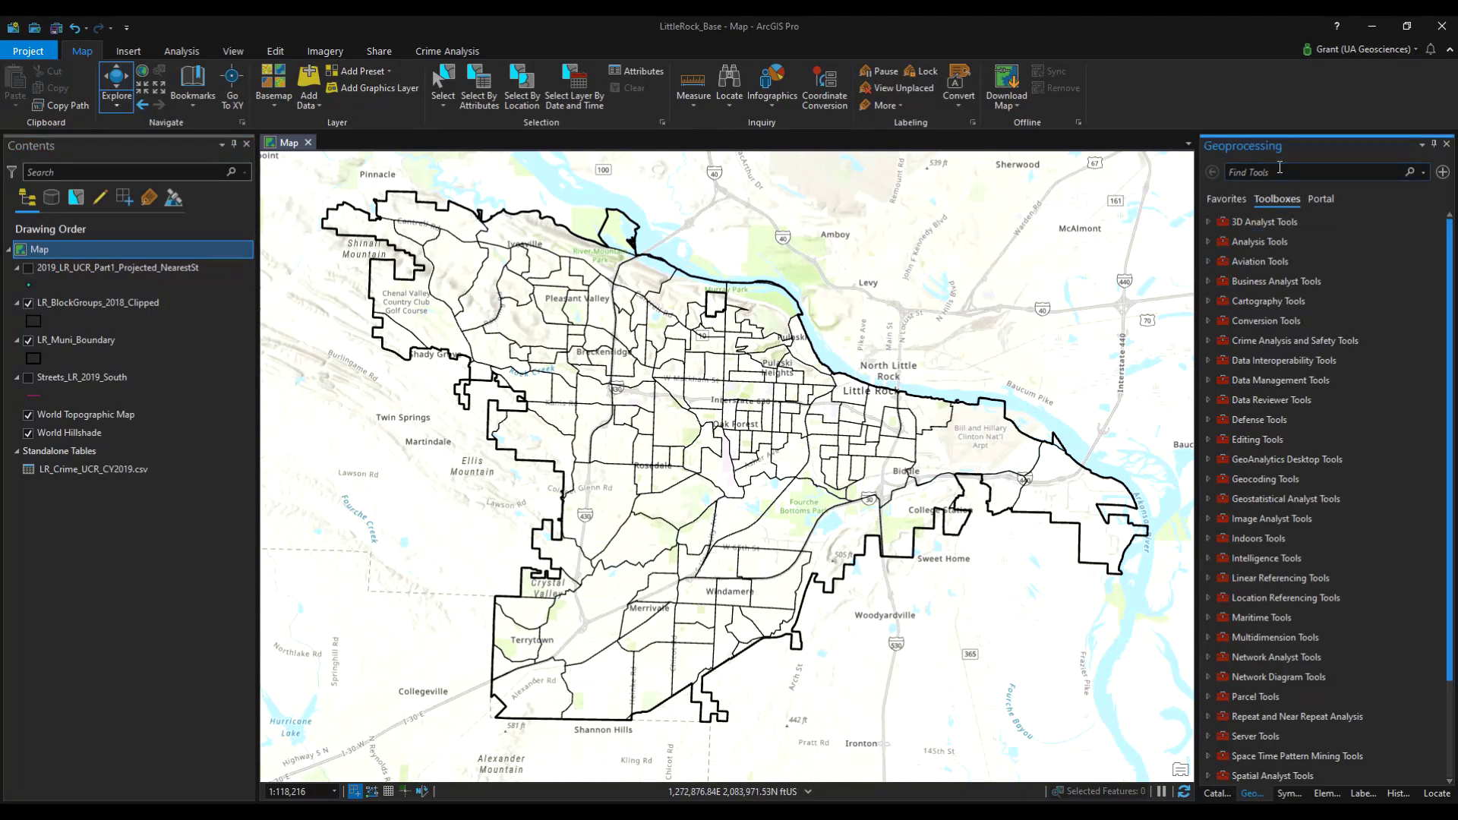
pyautogui.write('fishnet')
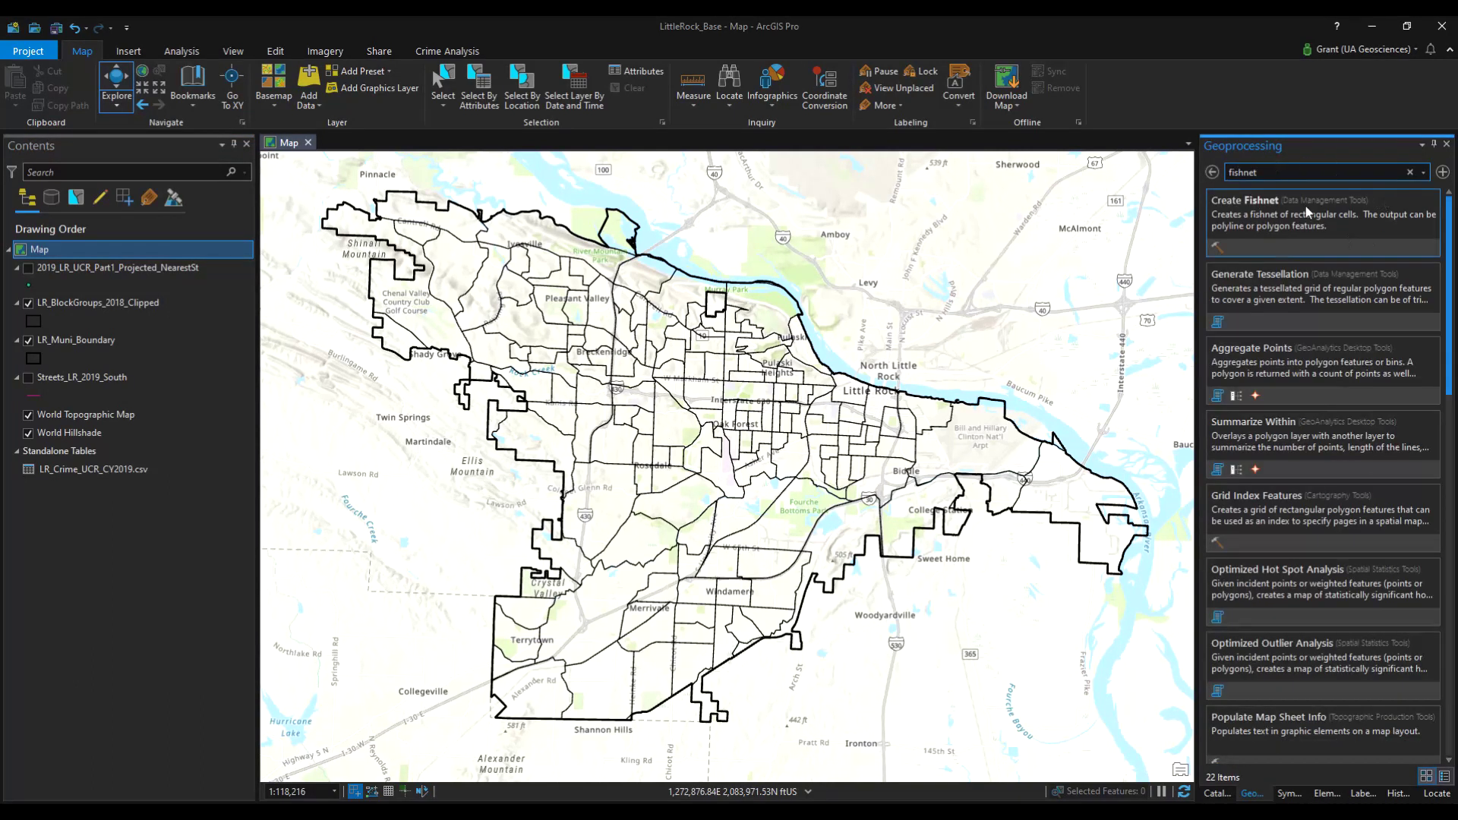
pyautogui.click(1231, 203)
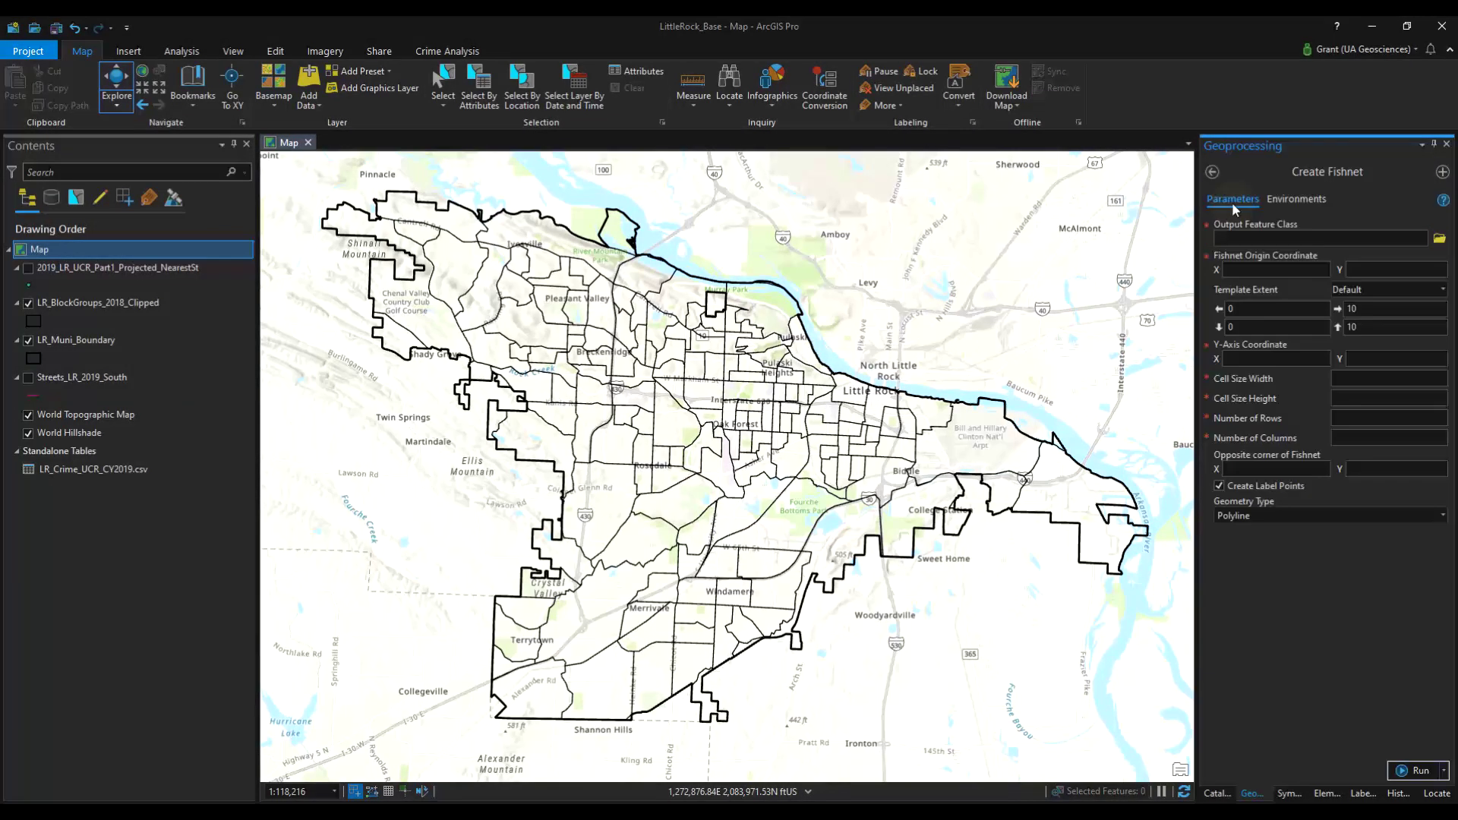
pyautogui.click(1439, 238)
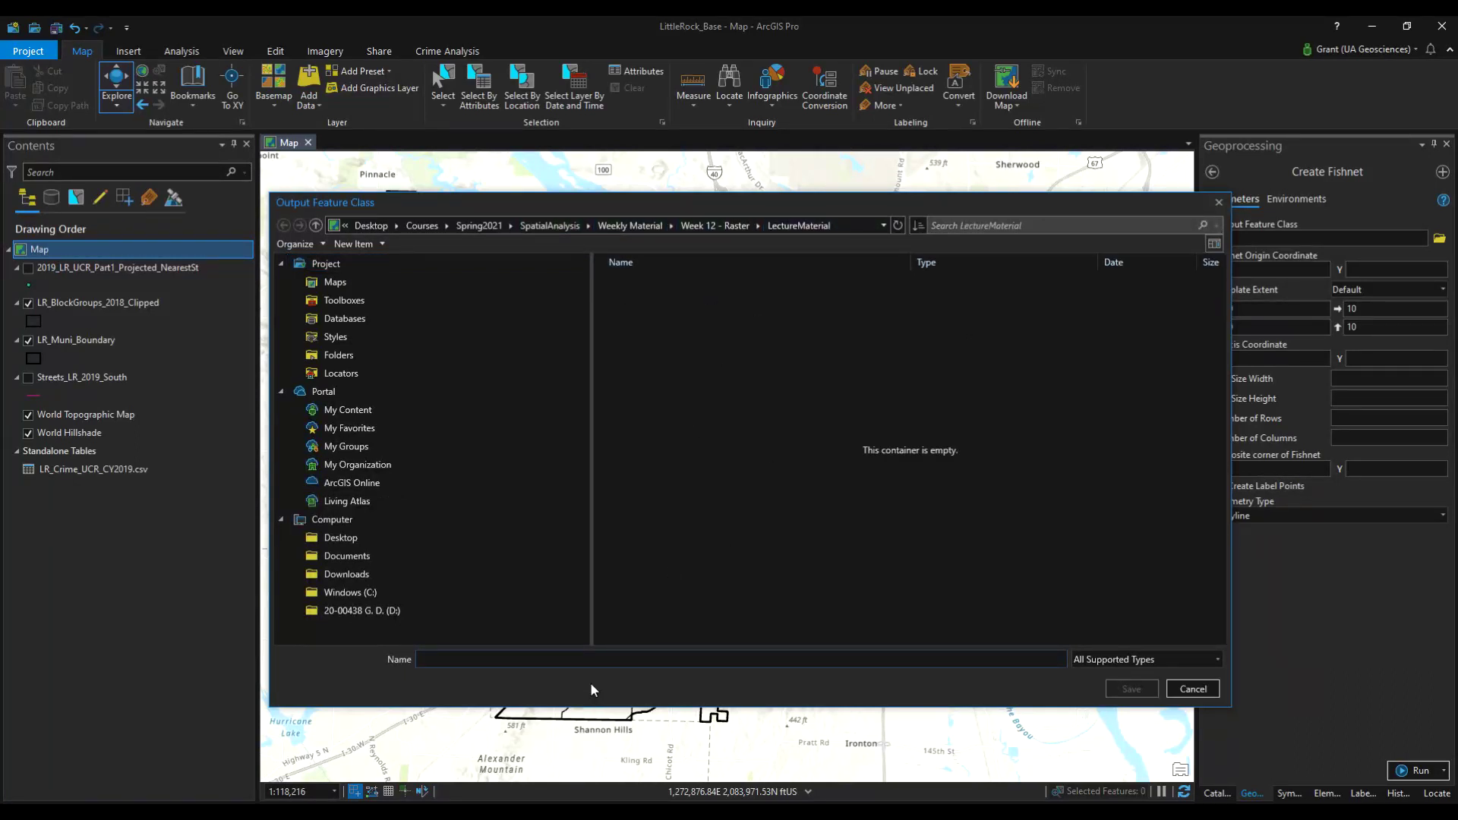
pyautogui.write('LR')
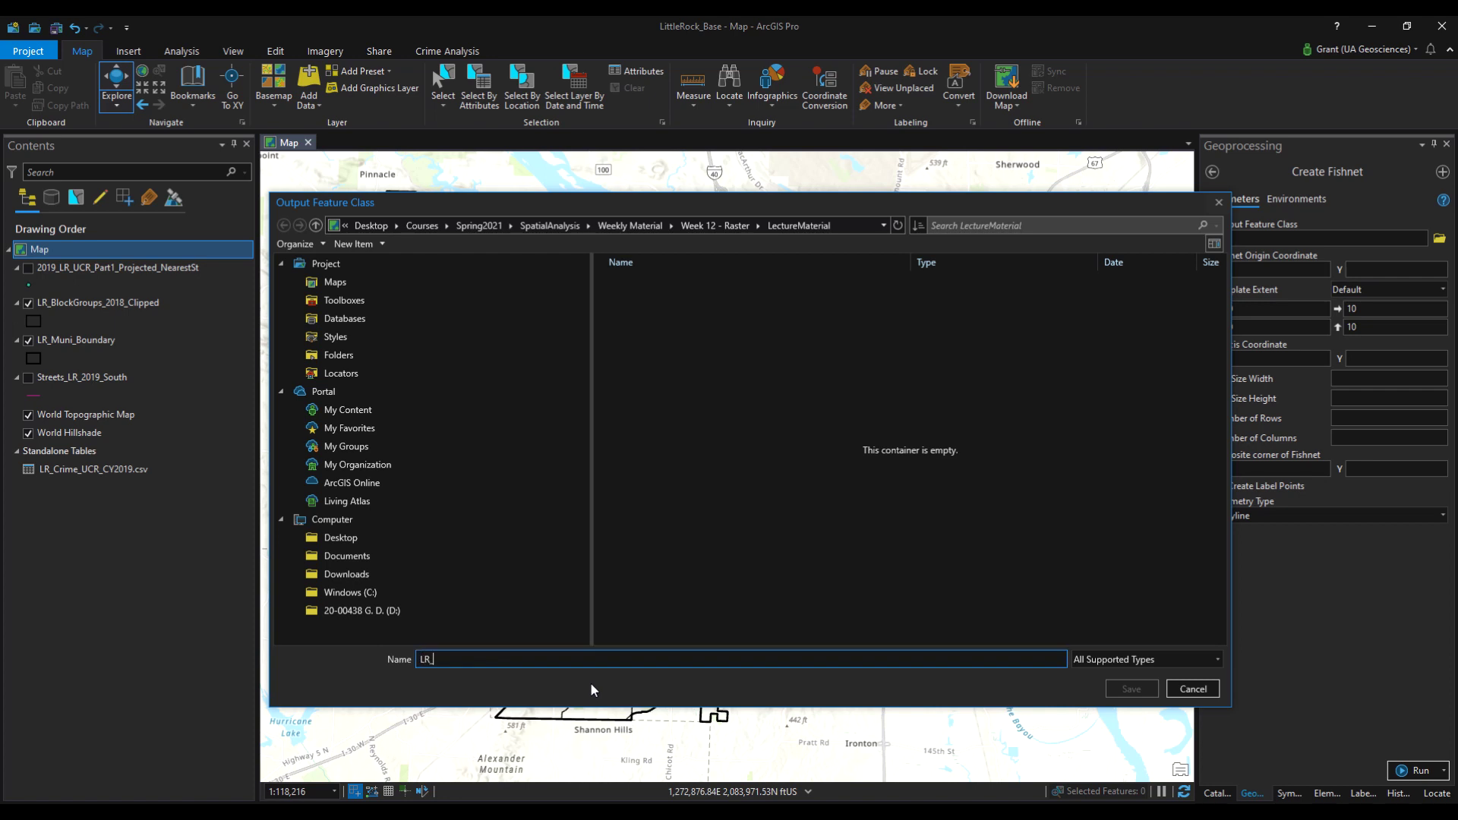
pyautogui.write('_Fishnet_500ft')
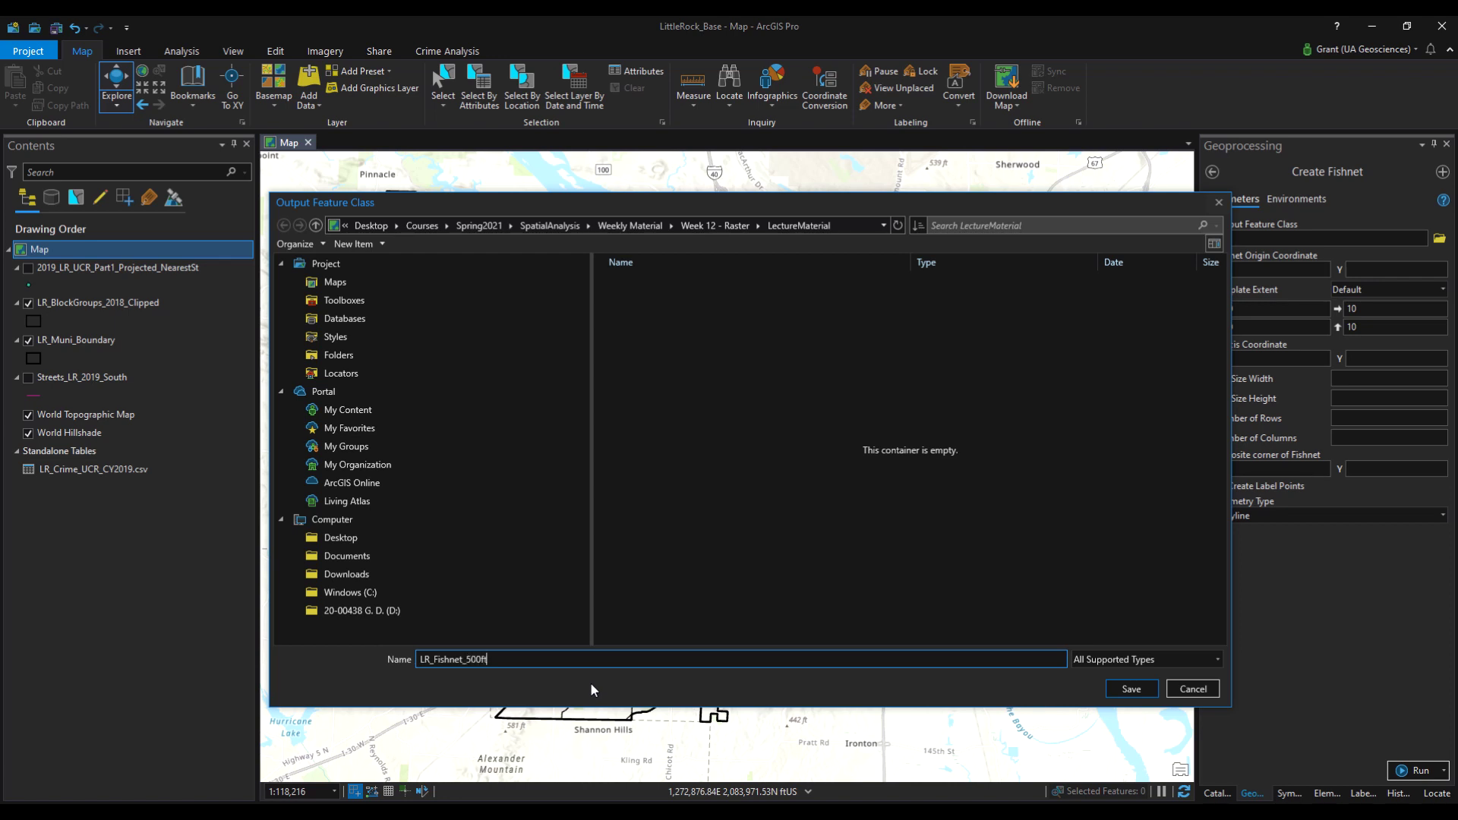
pyautogui.click(1141, 689)
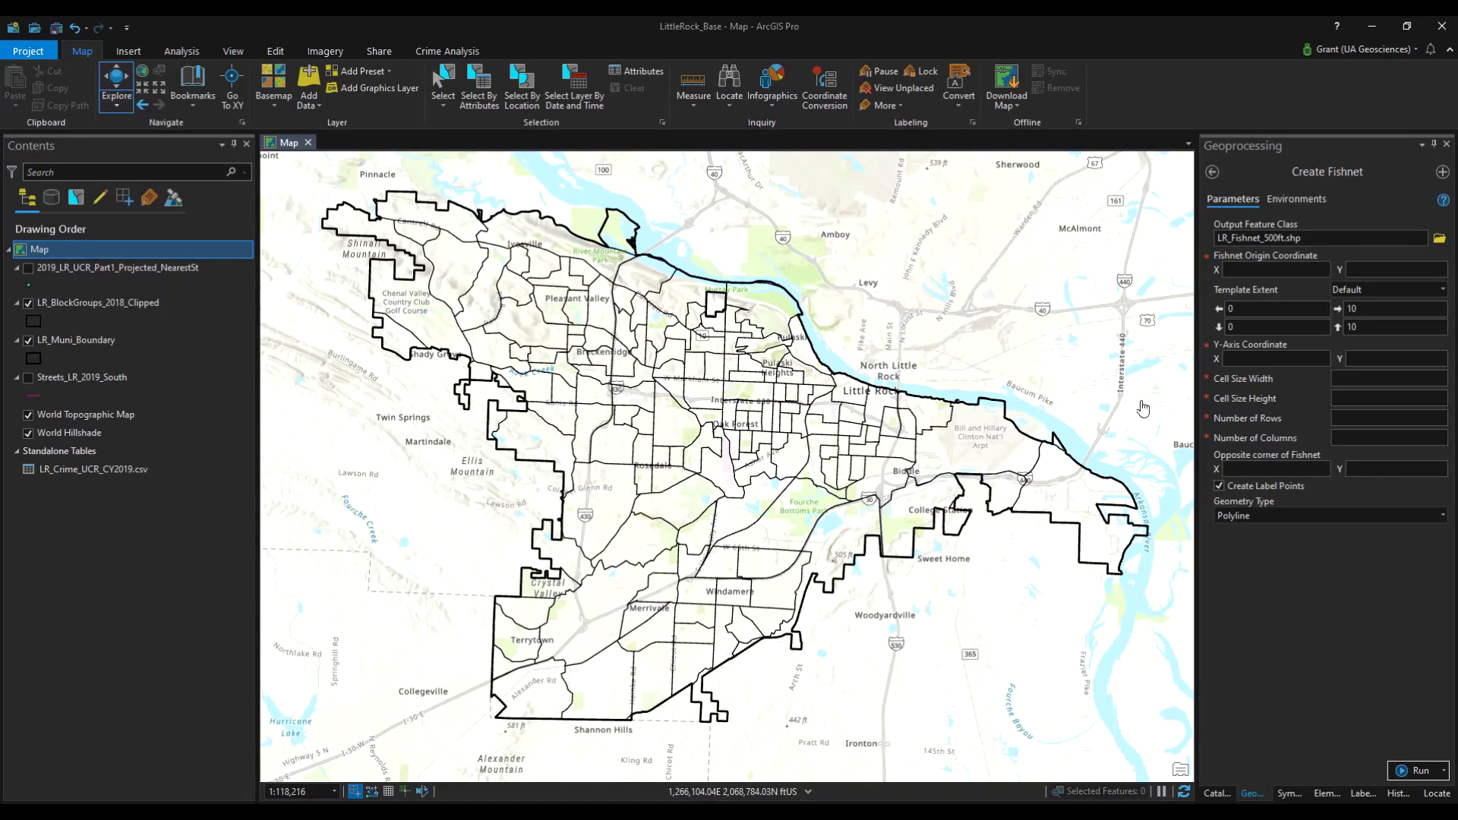
# Set the fishnet's template extent to match the LR_Muni_Boundary layer
pyautogui.click(1232, 289)
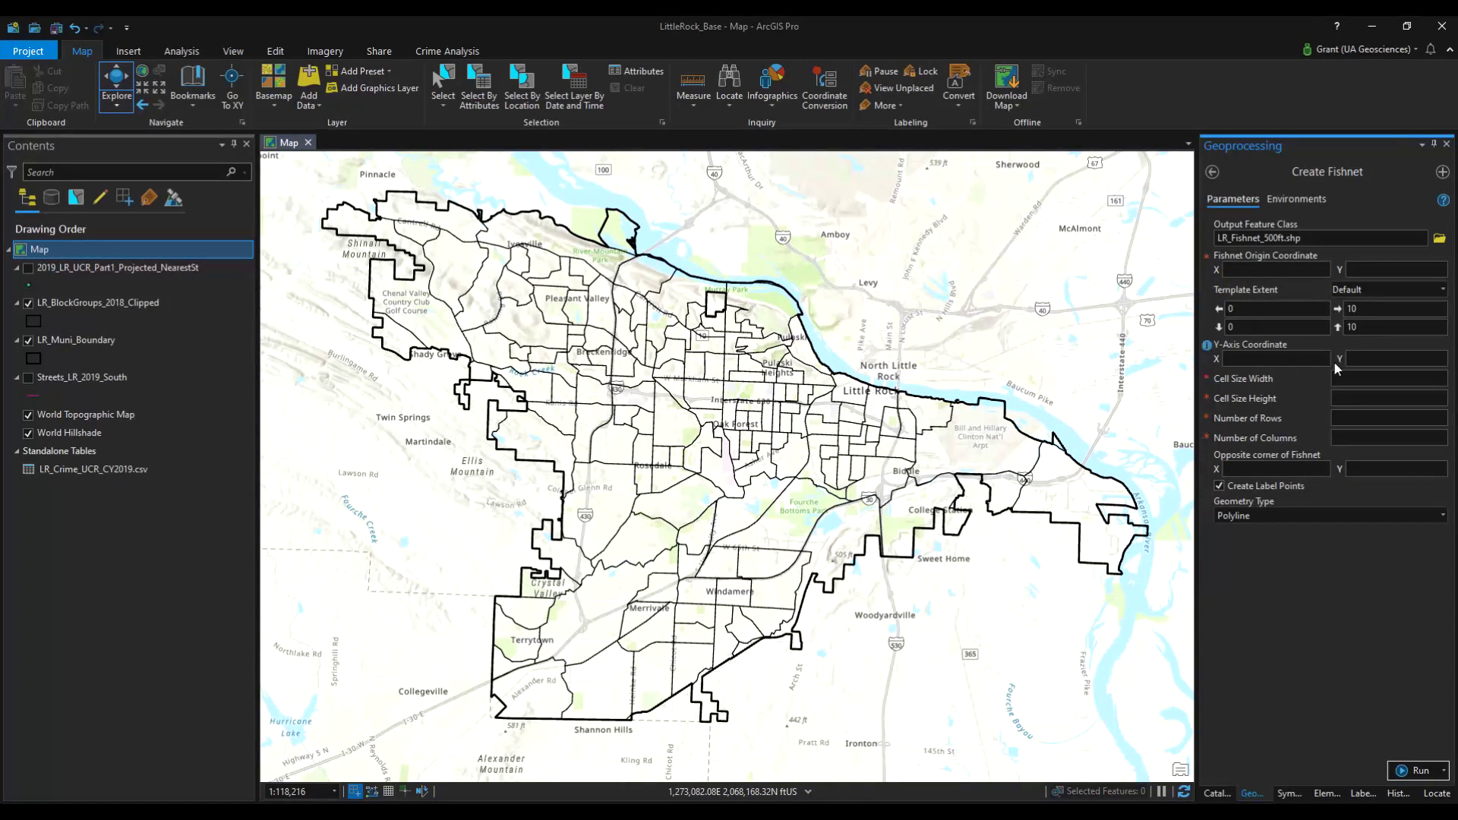
pyautogui.click(1442, 289)
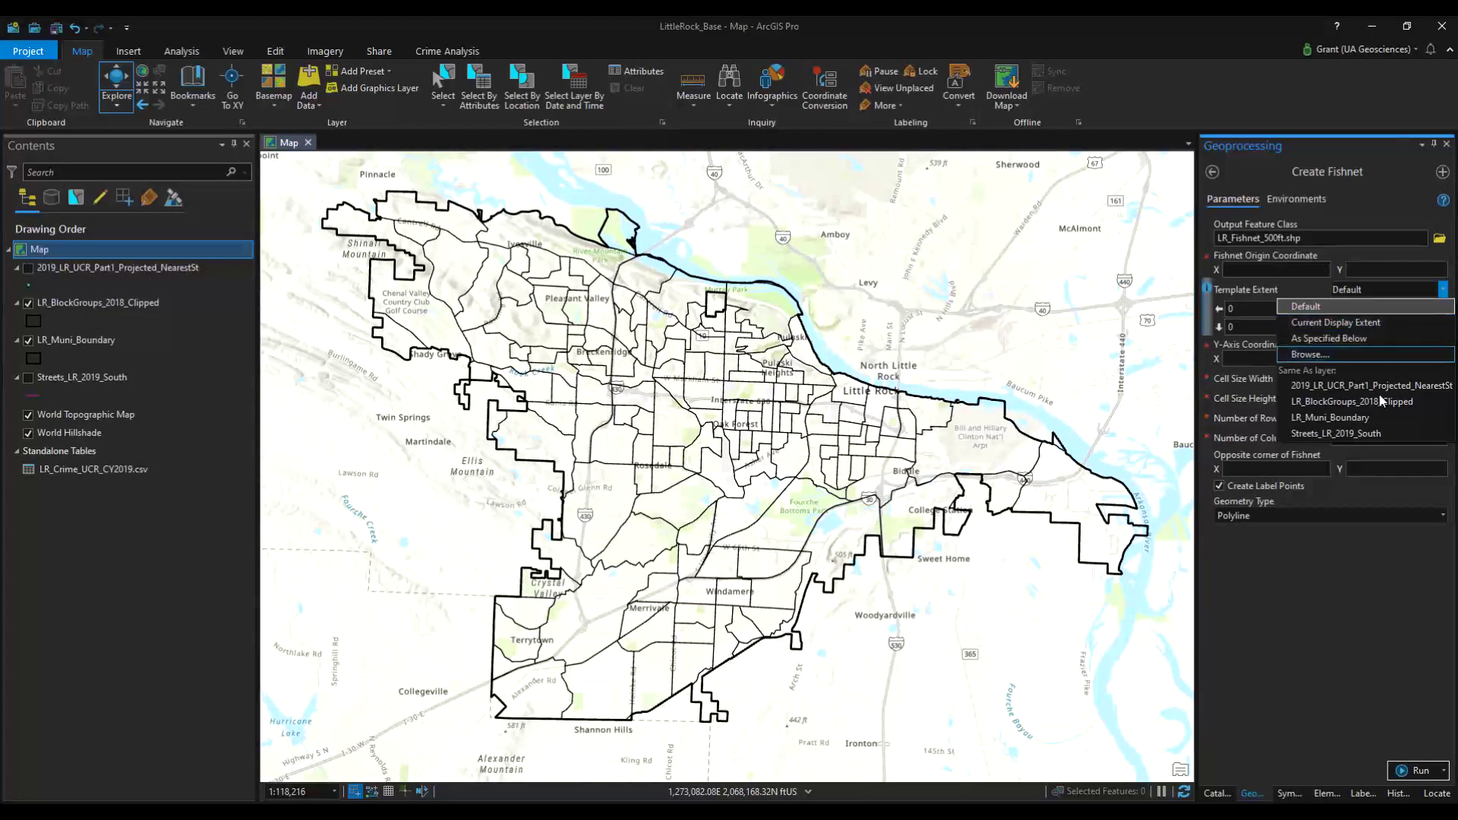
pyautogui.click(1334, 419)
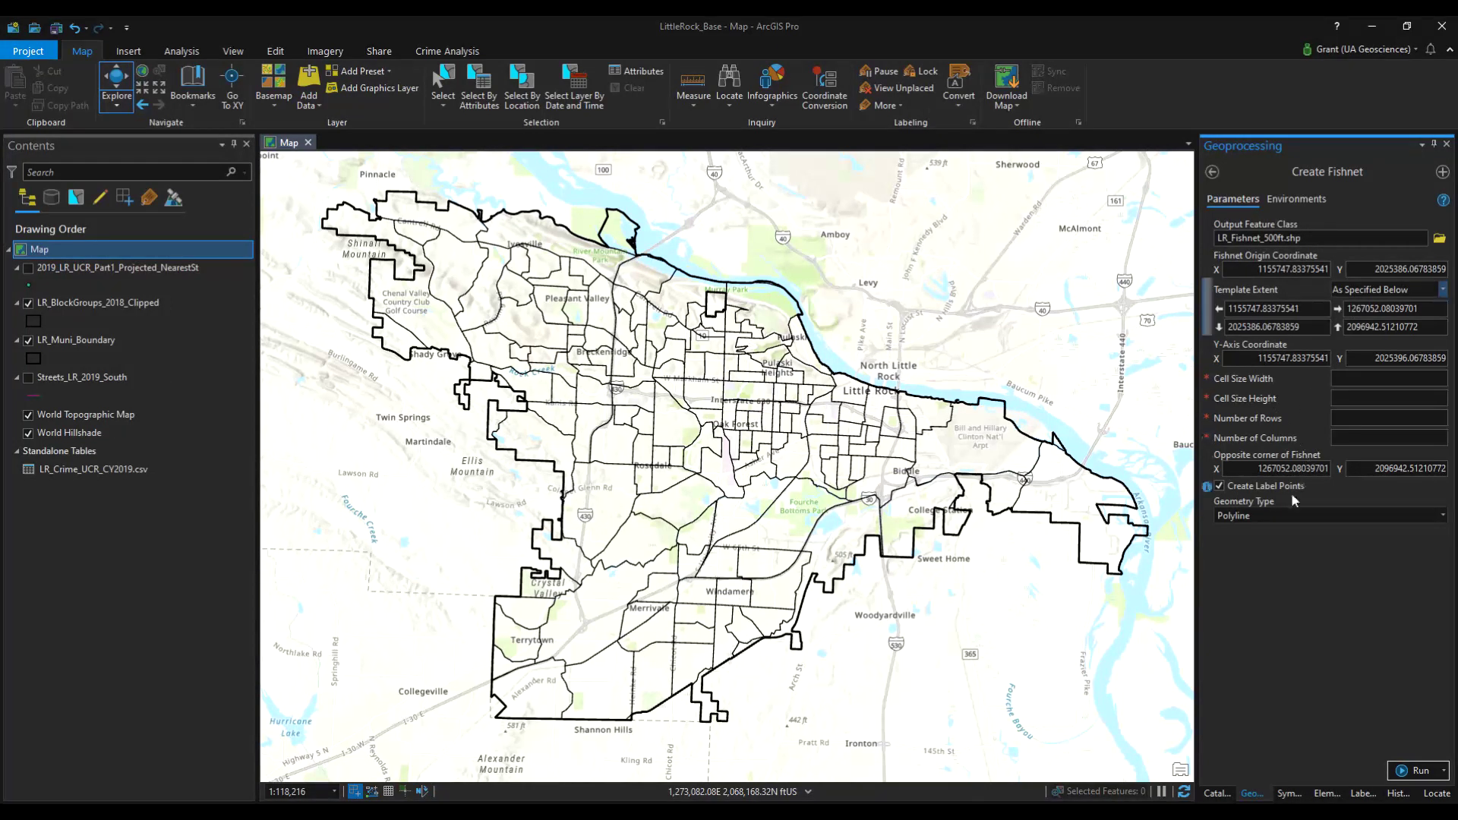
# Set both the cell size width and the cell size height of the fishnet to 500
pyautogui.moveTo(1208, 490)
pyautogui.moveTo(1207, 380)
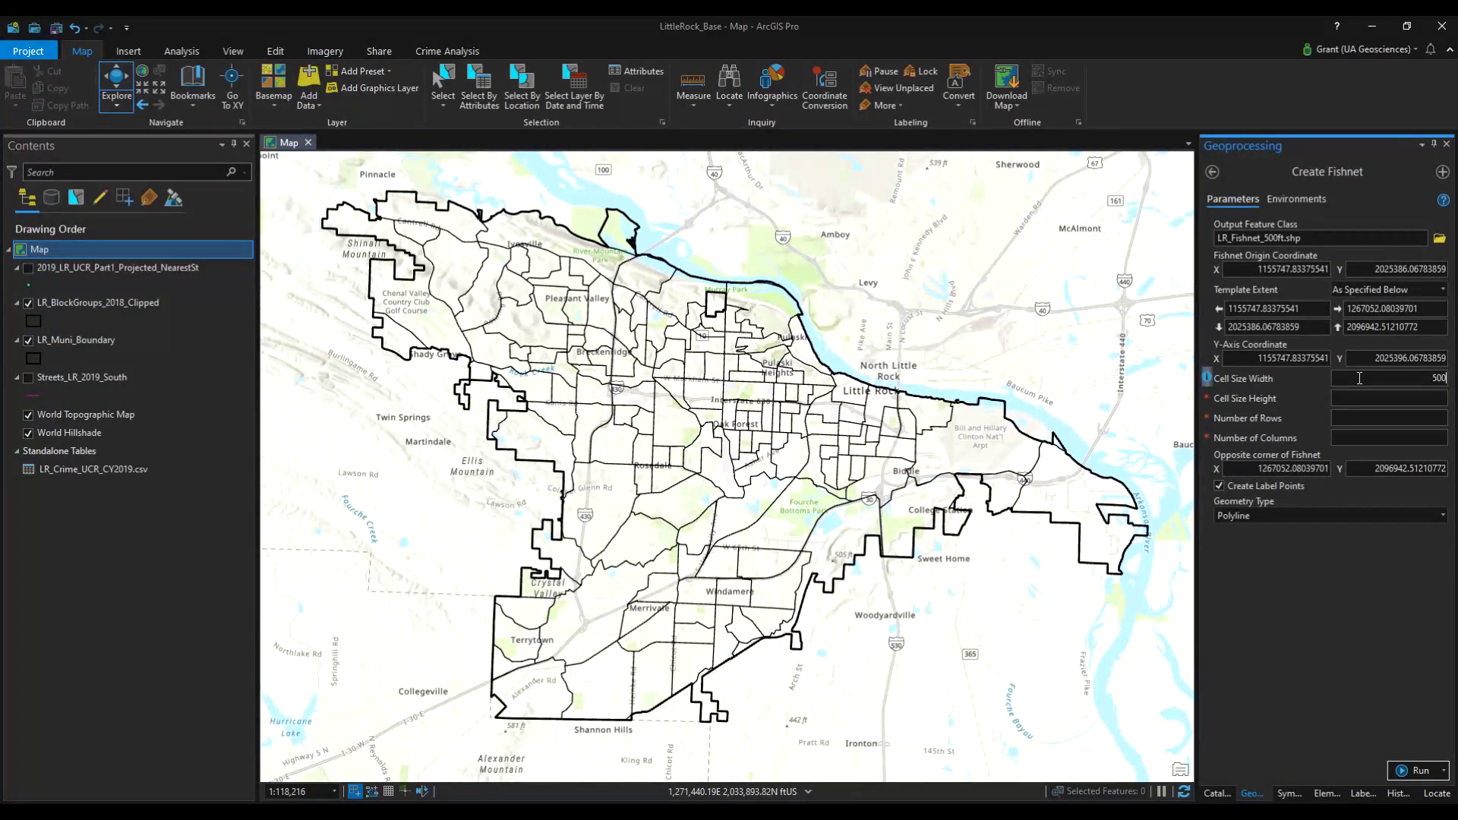
pyautogui.press('Tab')
pyautogui.write('500')
pyautogui.press('Tab')
pyautogui.click(1374, 424)
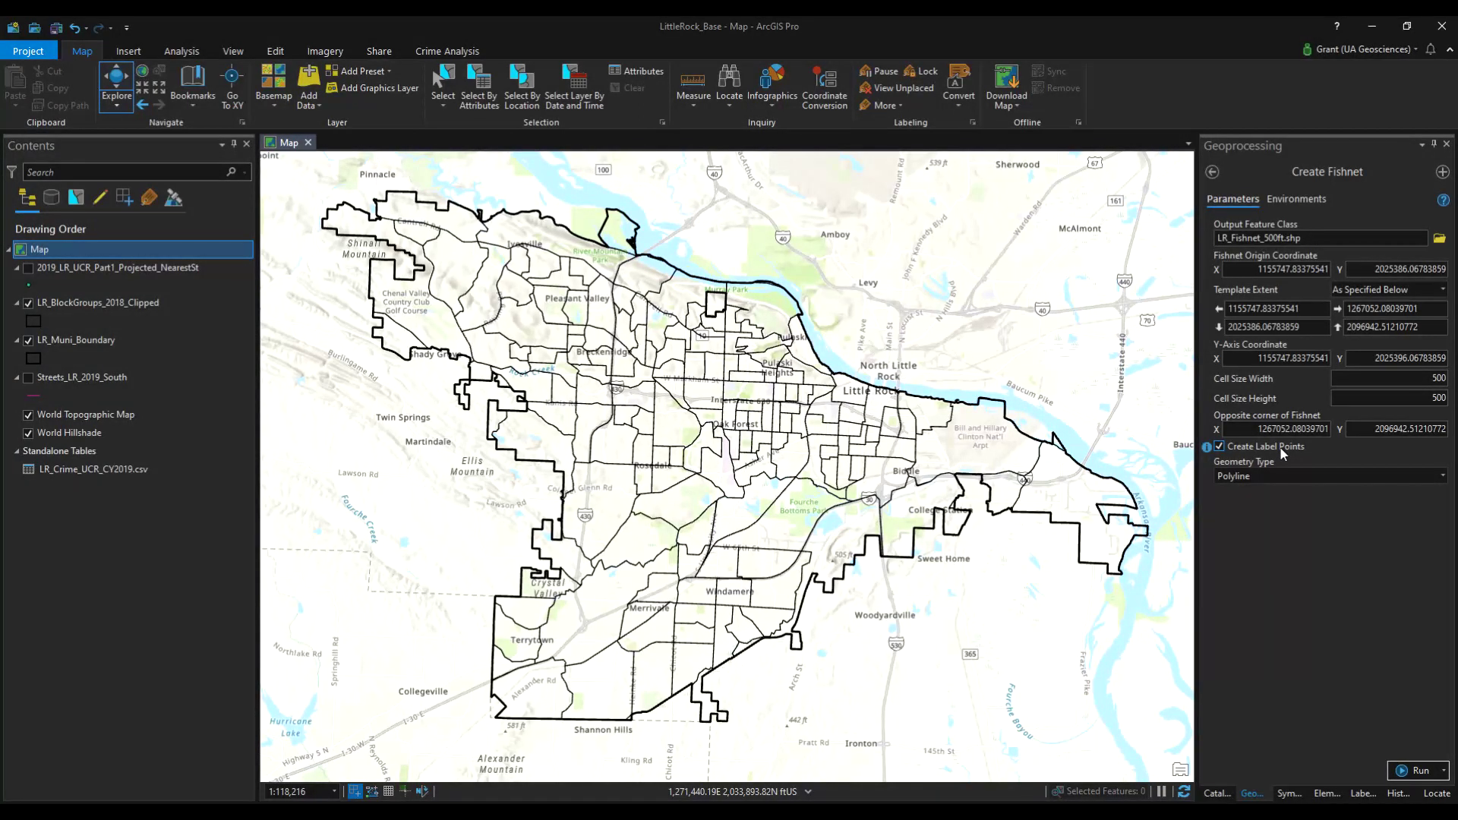
# Disable label point creation, set the geometry type to Polygon, and run Create Fishnet
pyautogui.click(1282, 453)
pyautogui.click(1442, 476)
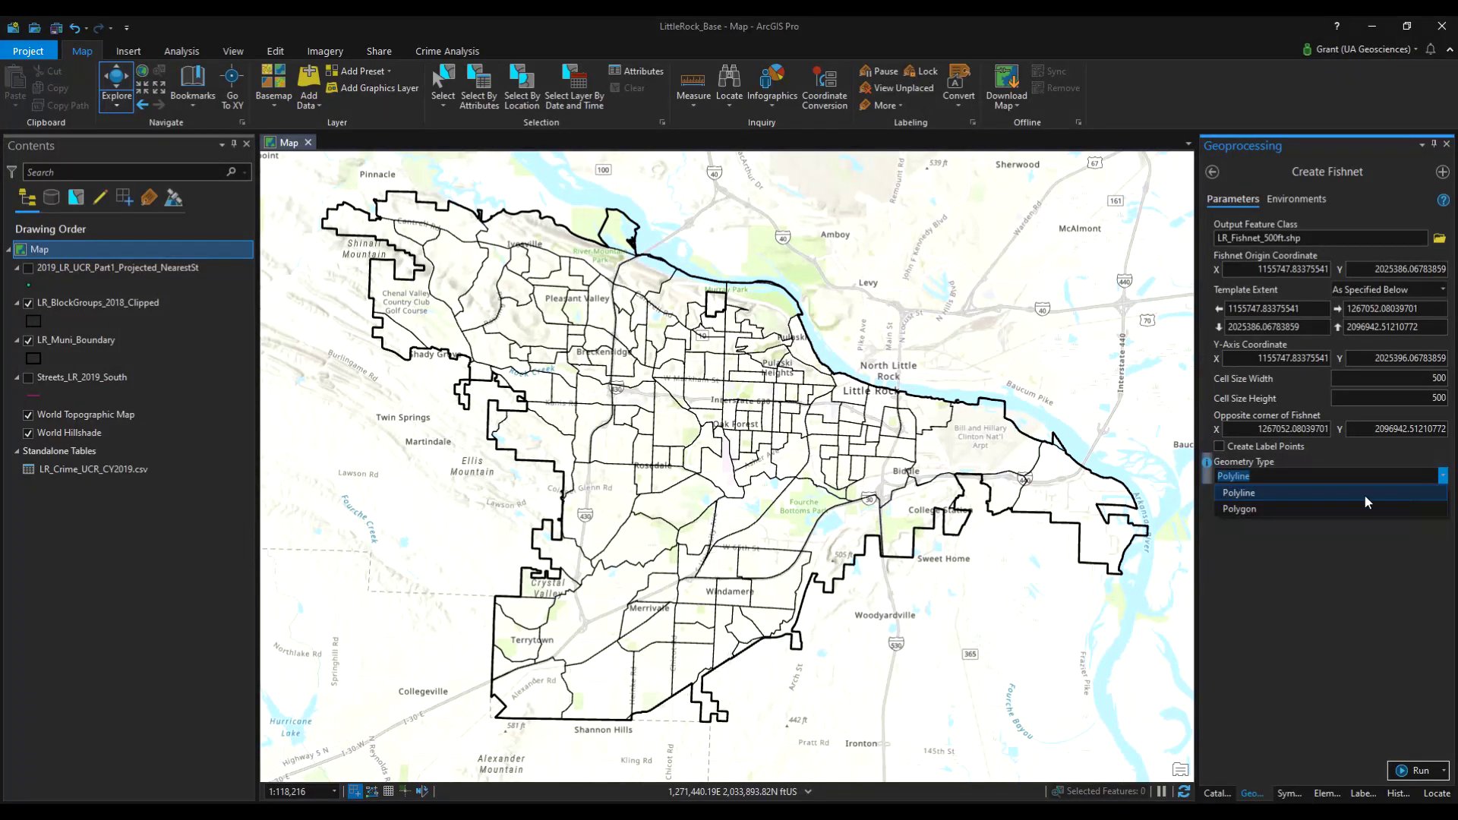
pyautogui.click(1242, 509)
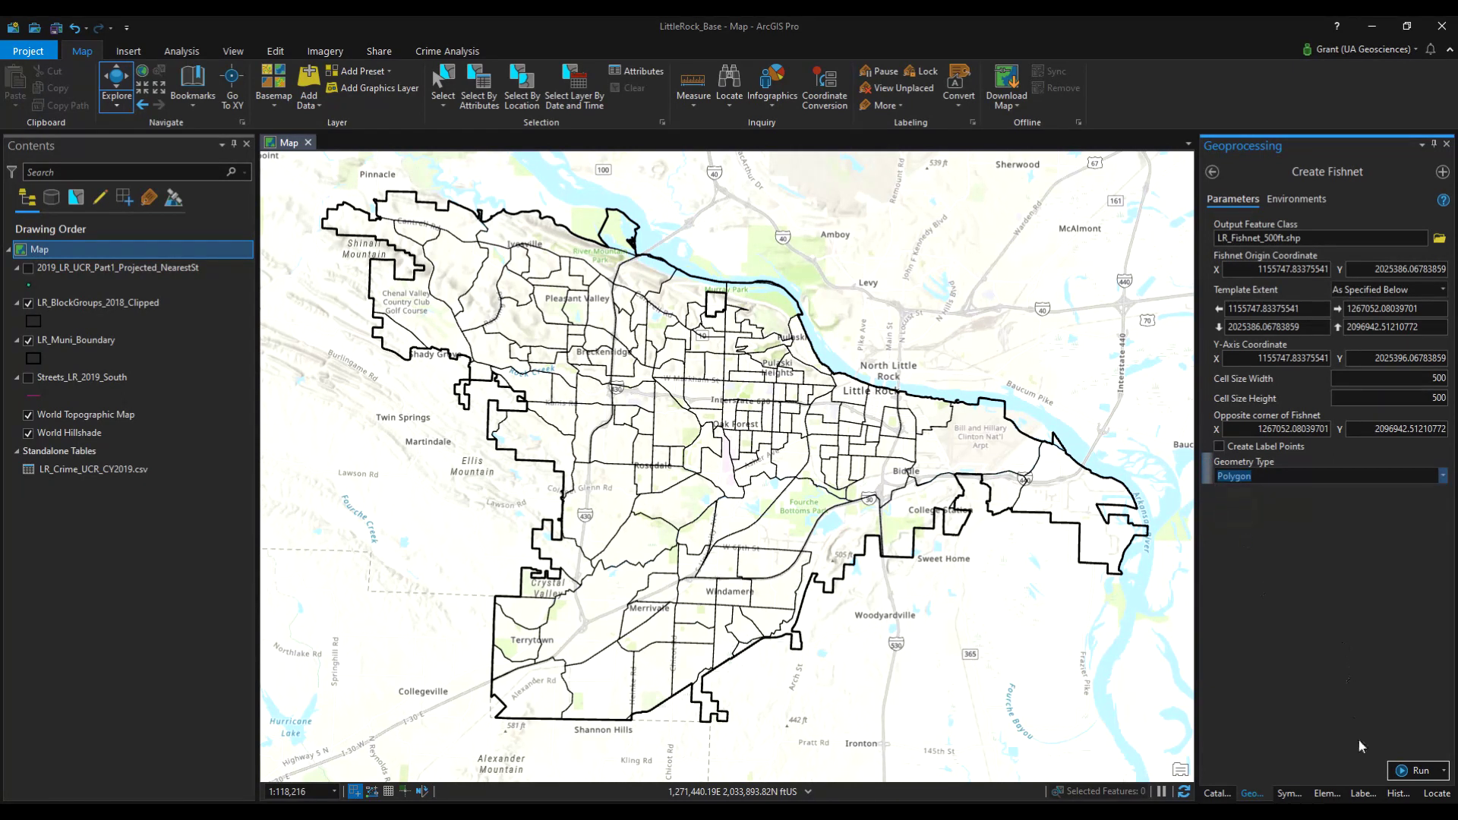
pyautogui.click(1406, 770)
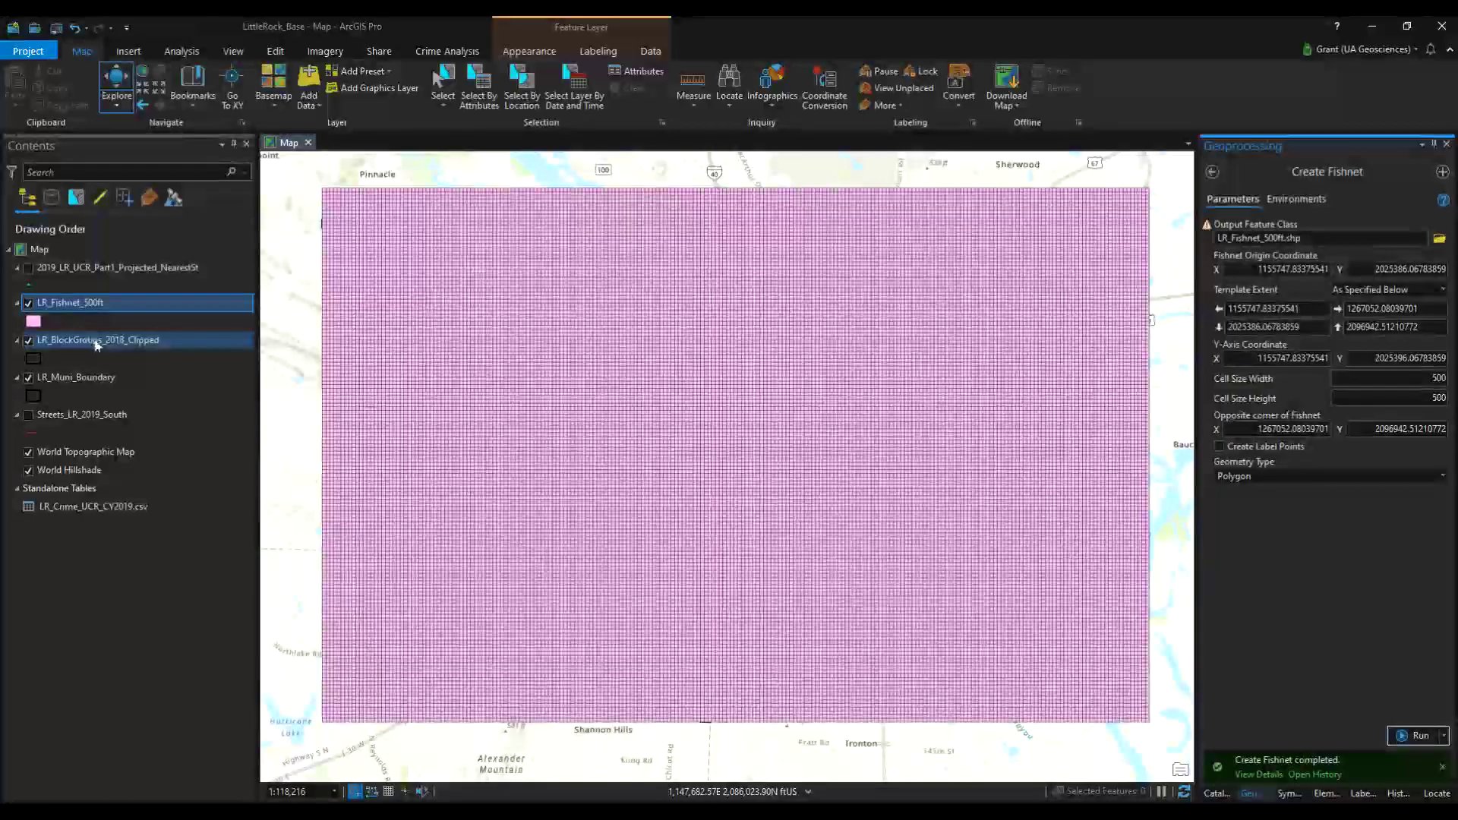
# Reorder the layers so LR_Muni_Boundary sits above LR_Fishnet_500ft and the block groups below it, and open the fishnet's attribute table
pyautogui.moveTo(51, 341)
pyautogui.mouseDown()
pyautogui.moveTo(53, 285)
pyautogui.moveTo(56, 298)
pyautogui.mouseUp()
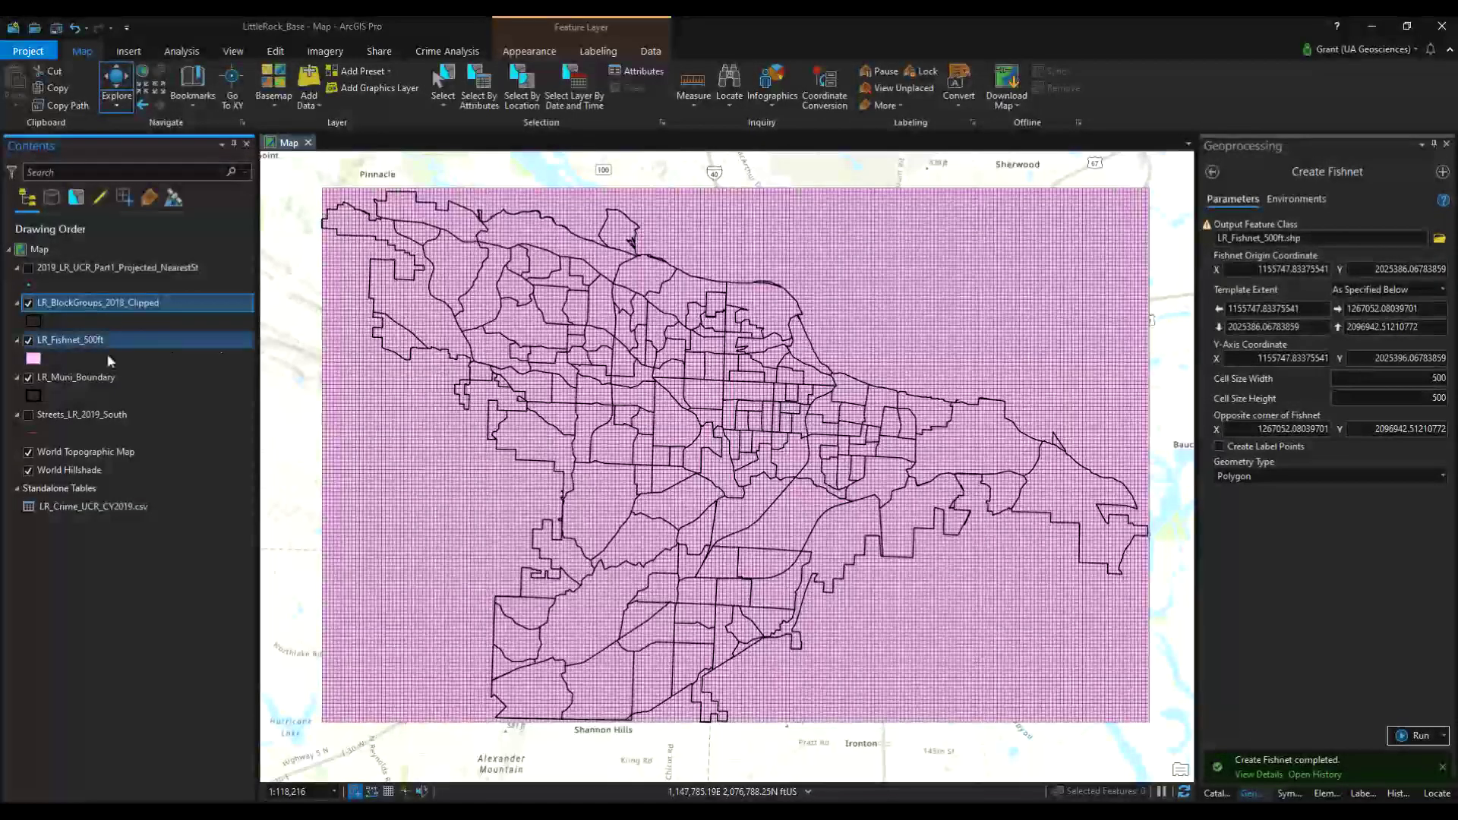
pyautogui.moveTo(91, 375); pyautogui.dragTo(87, 410)
pyautogui.rightClick(79, 342)
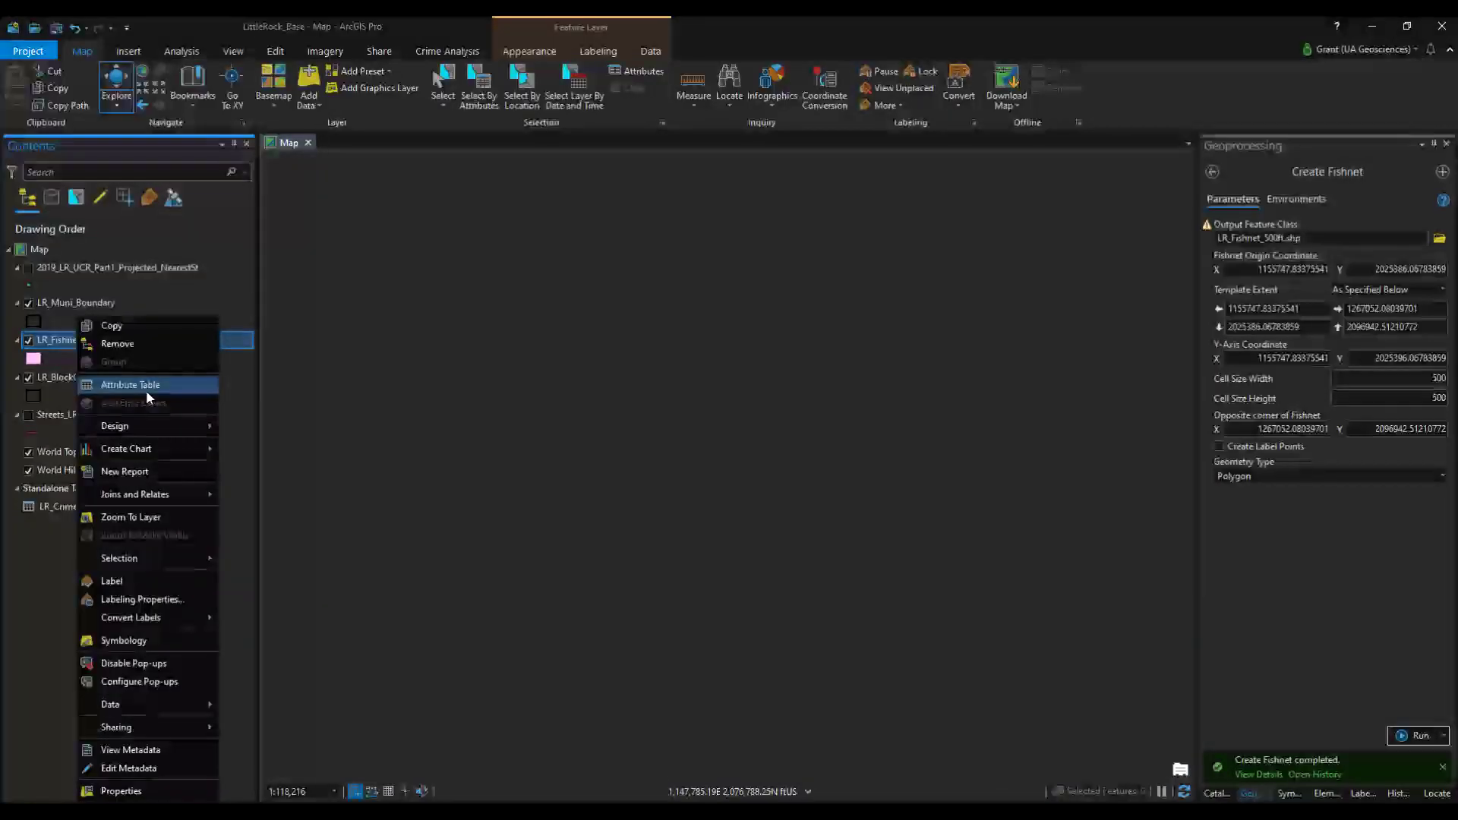
pyautogui.click(145, 387)
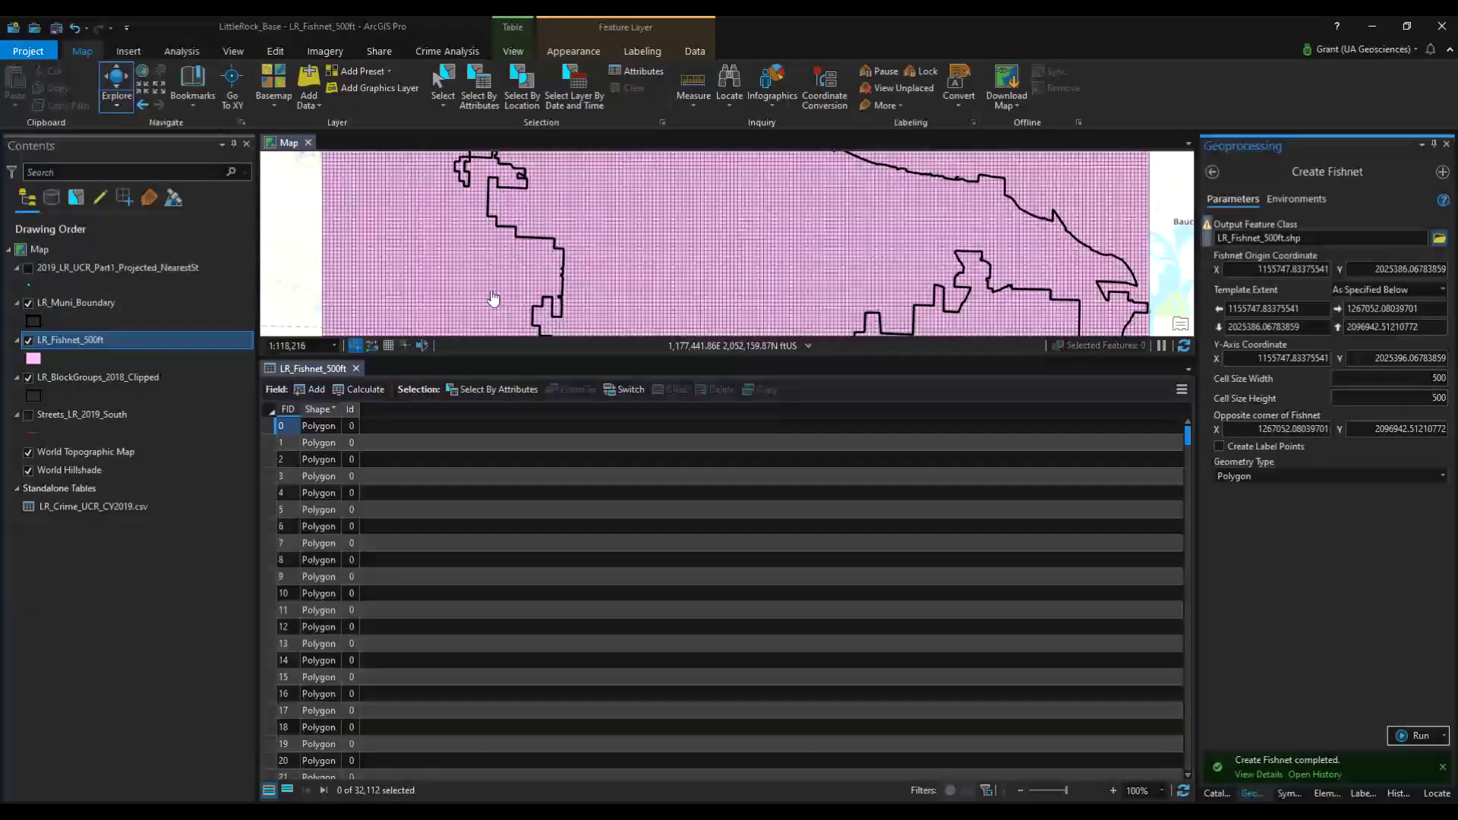
# Select by location the LR_Fishnet_500ft cells that are Within LR_Muni_Boundary, as a new selection
pyautogui.scroll(-3, 528, 311)
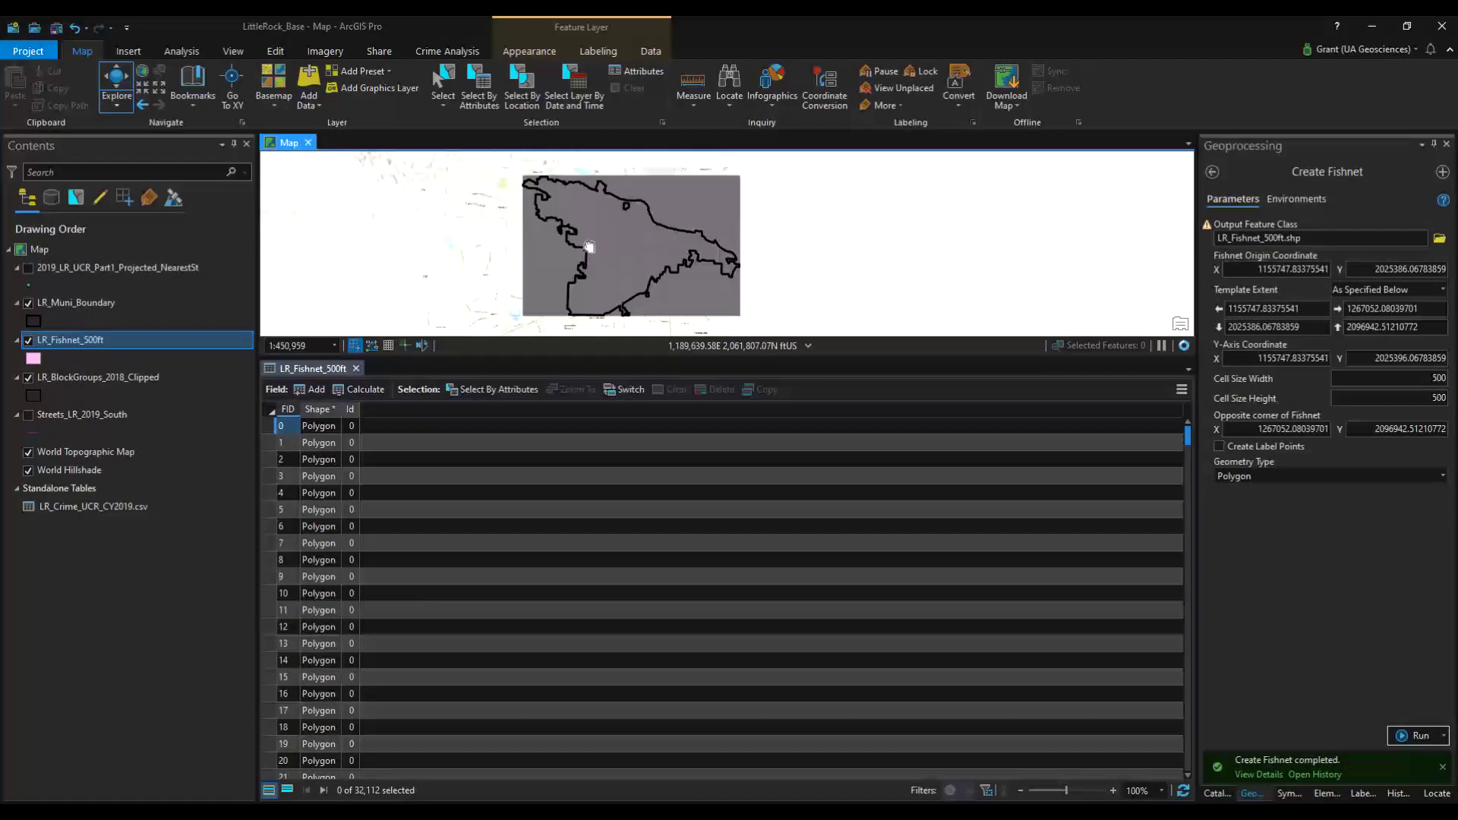
pyautogui.scroll(1, 566, 261)
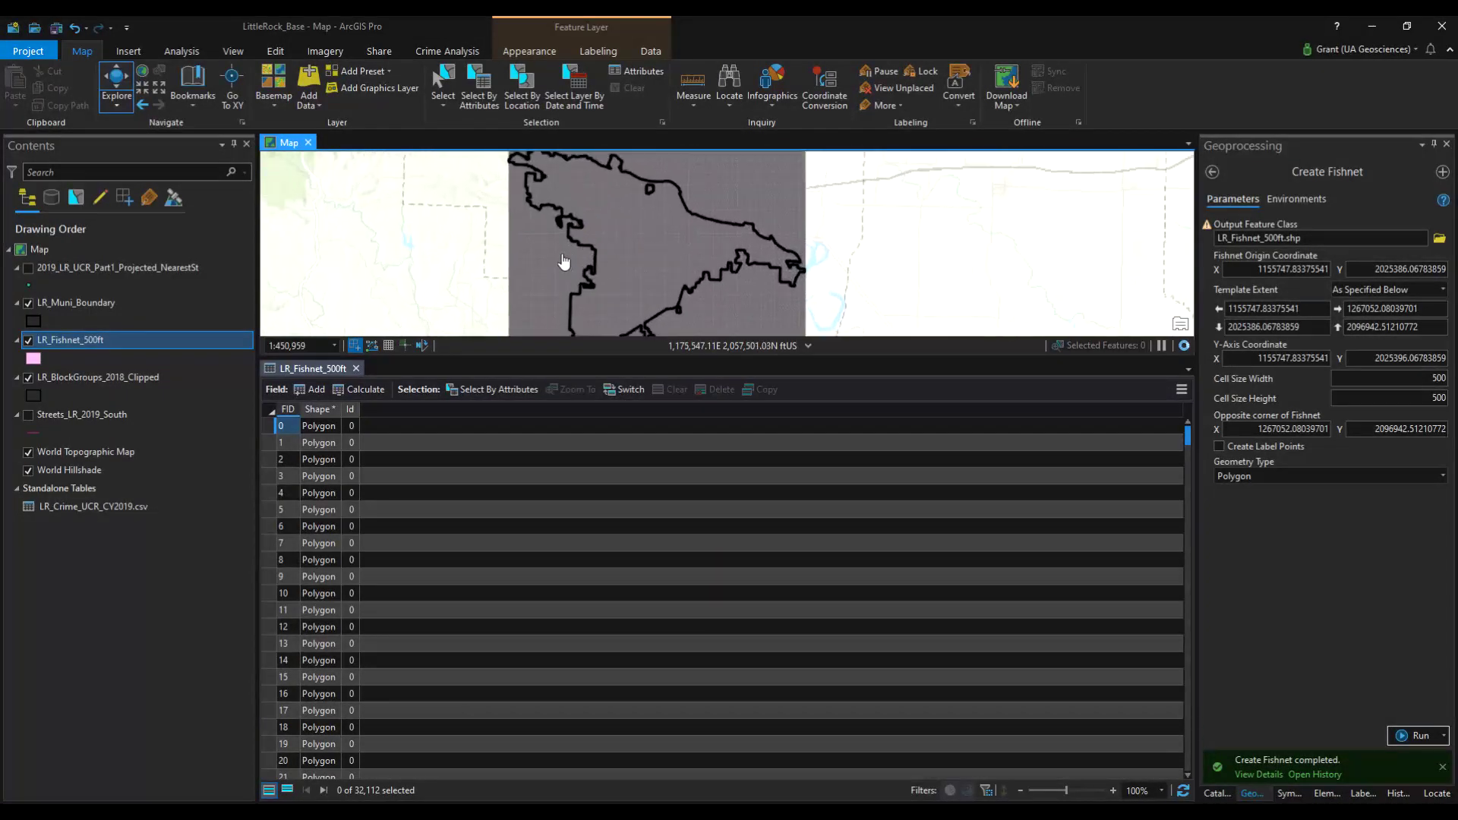
pyautogui.moveTo(564, 264); pyautogui.dragTo(585, 253)
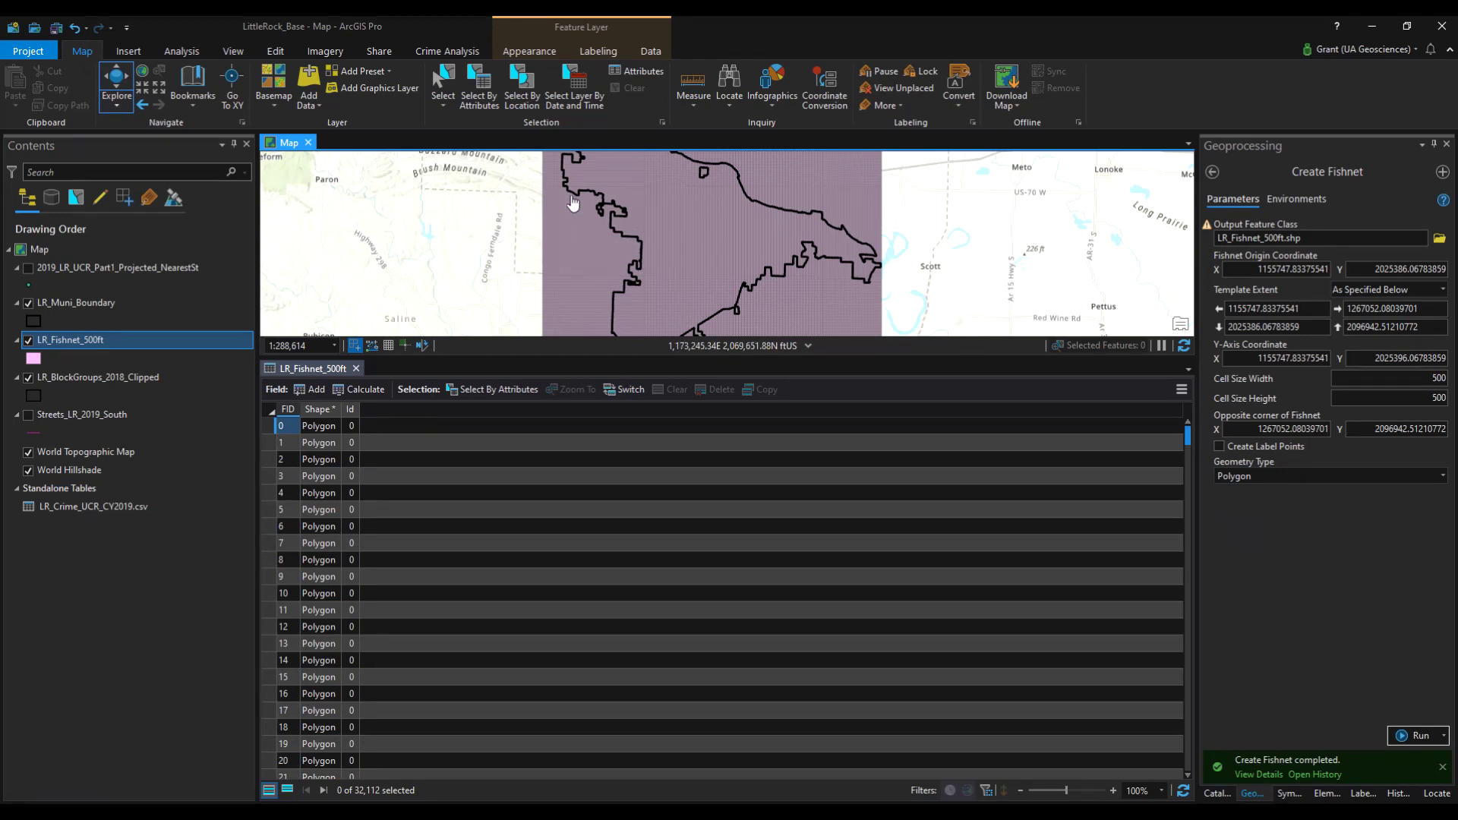
pyautogui.click(524, 107)
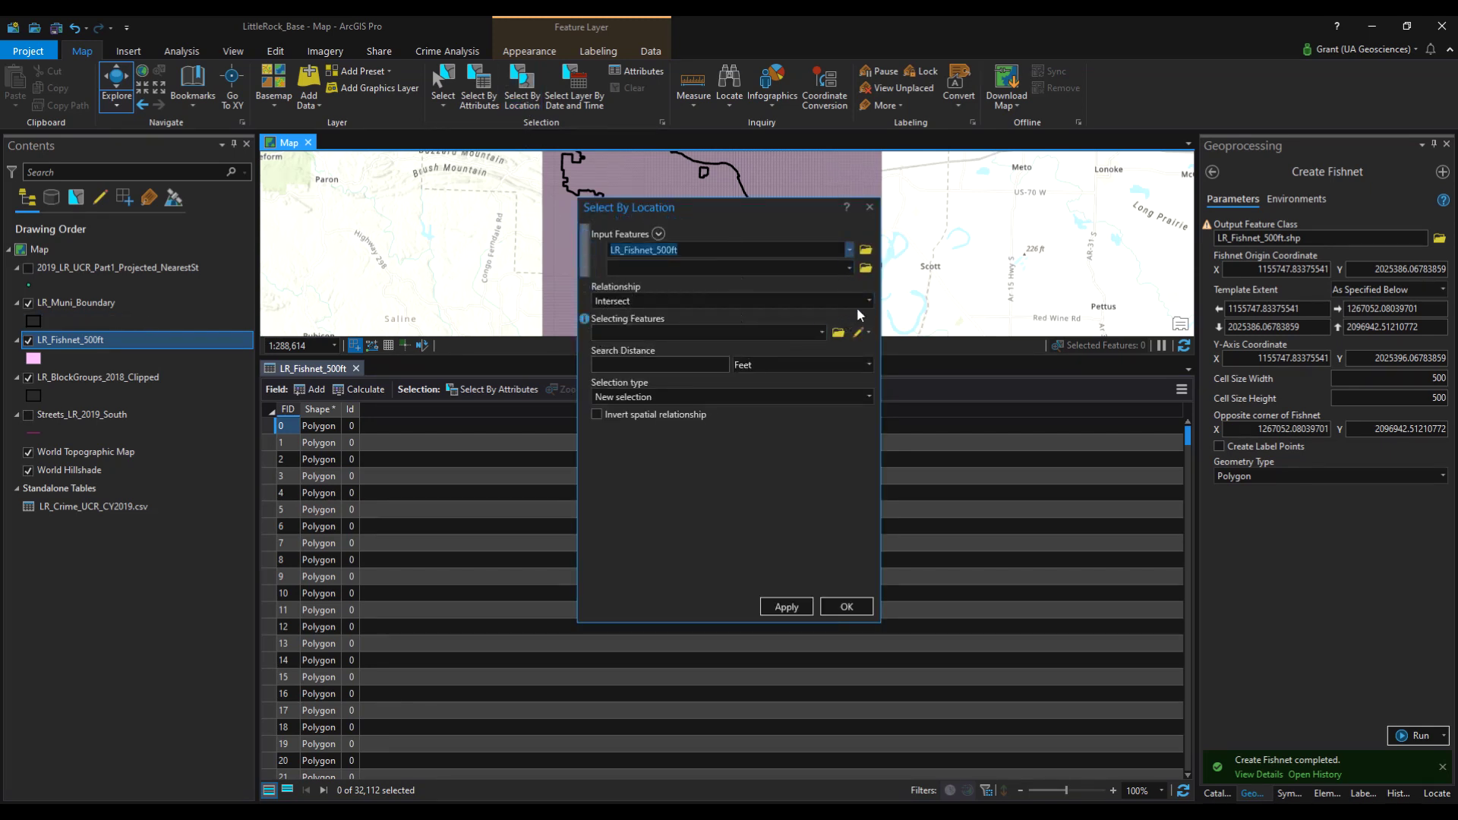
pyautogui.click(864, 302)
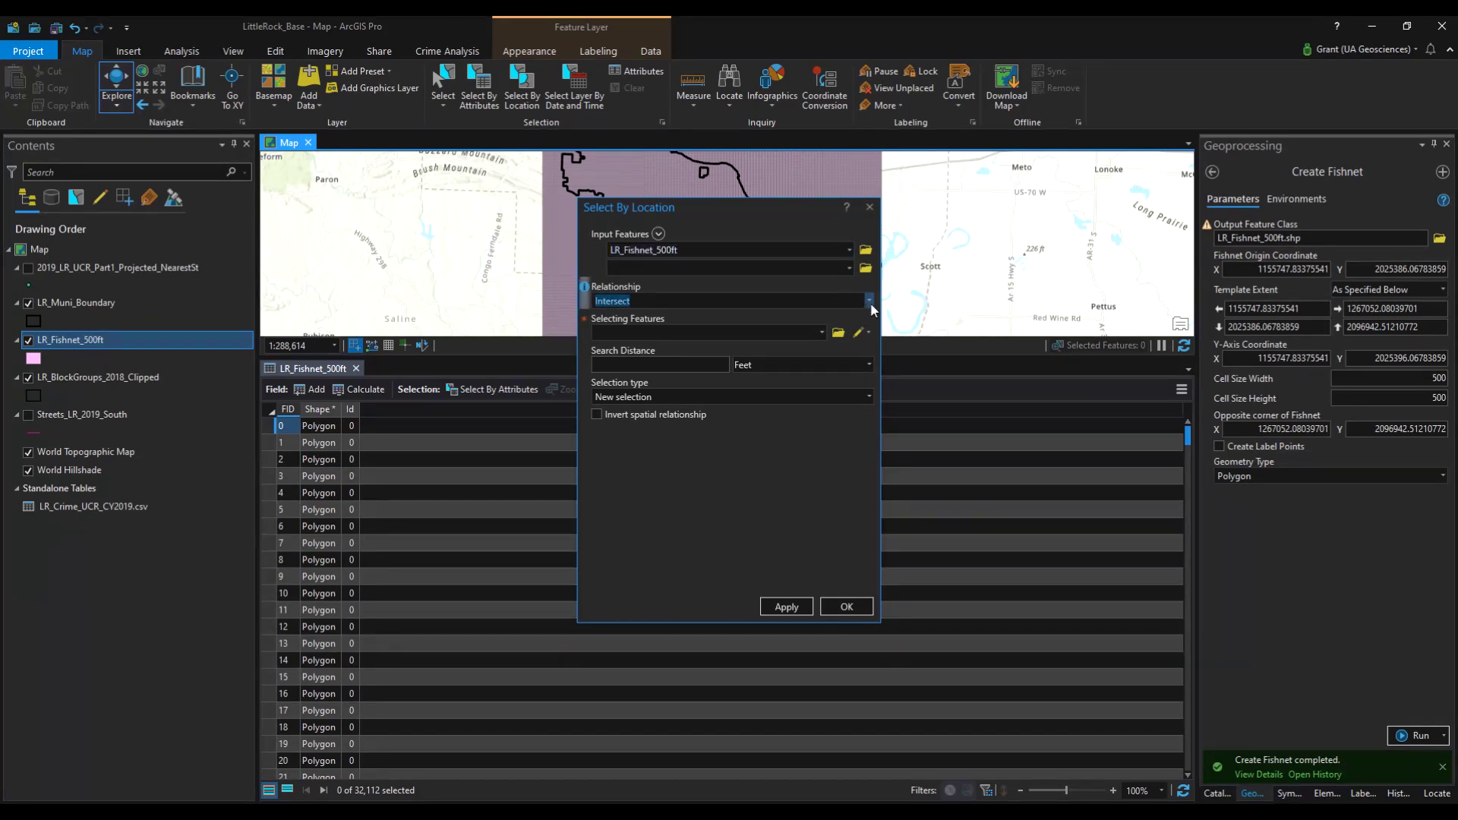
pyautogui.click(869, 302)
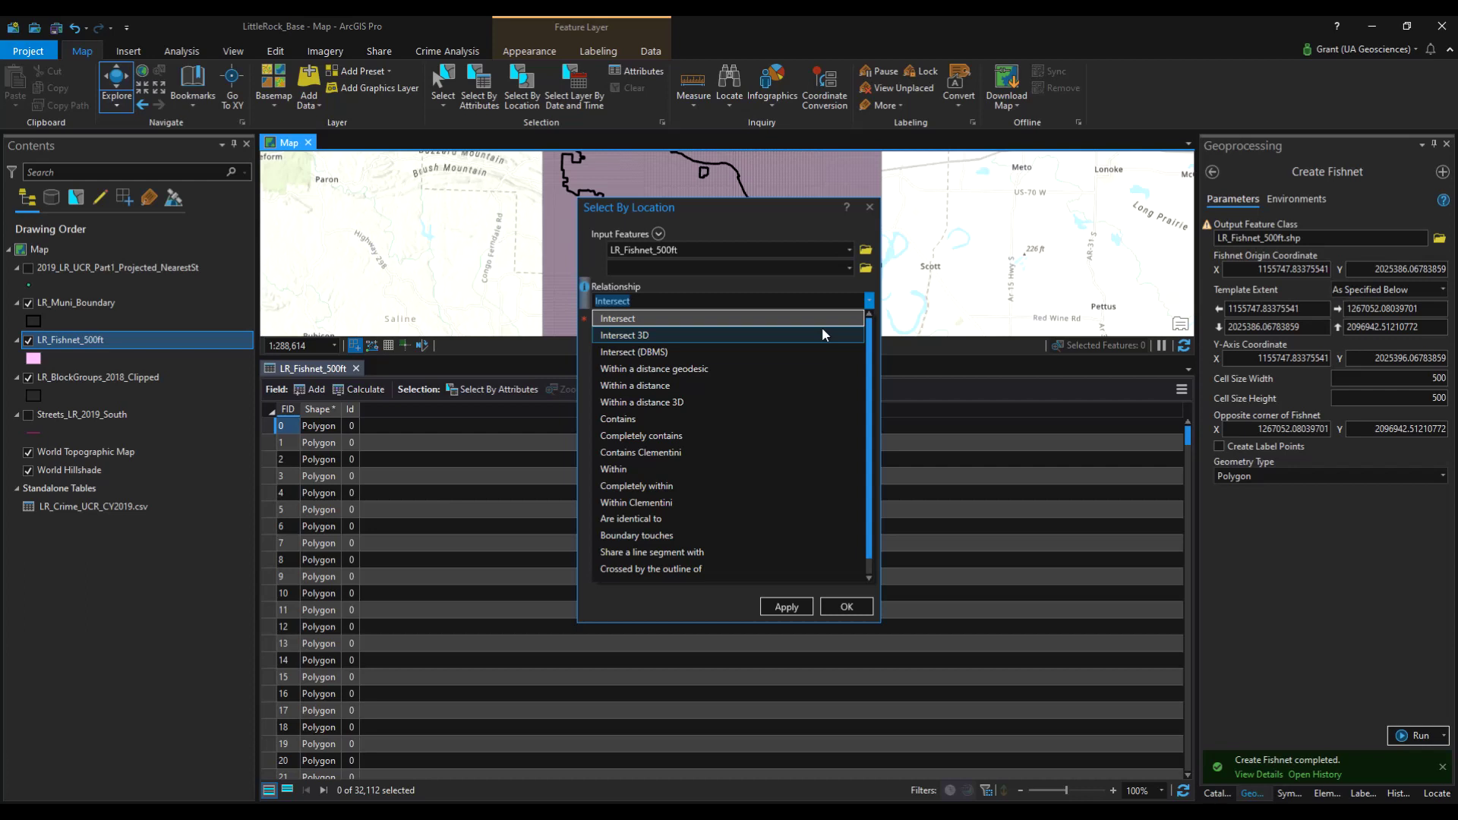
pyautogui.click(685, 471)
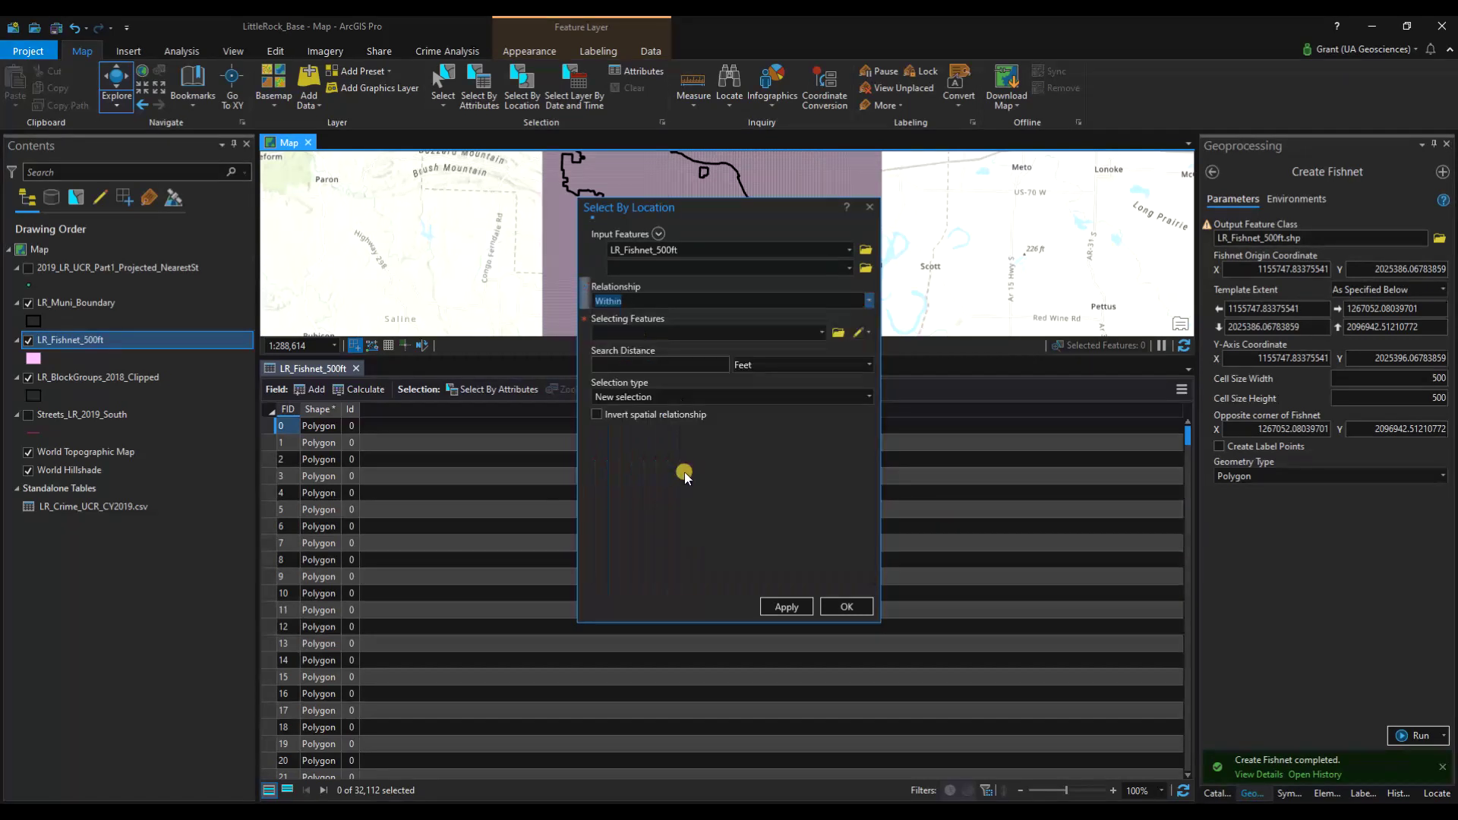
pyautogui.click(823, 332)
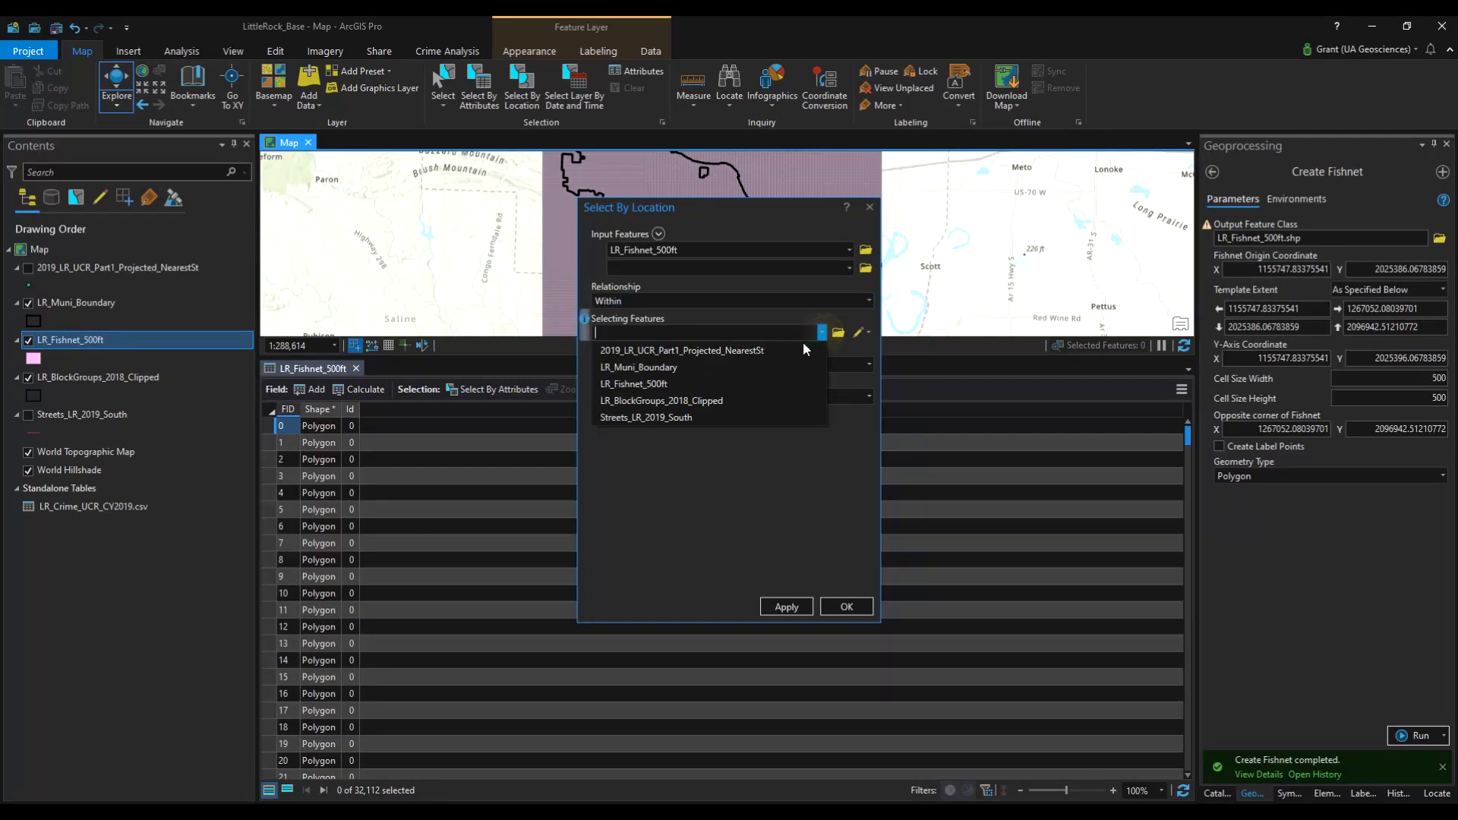
pyautogui.click(741, 368)
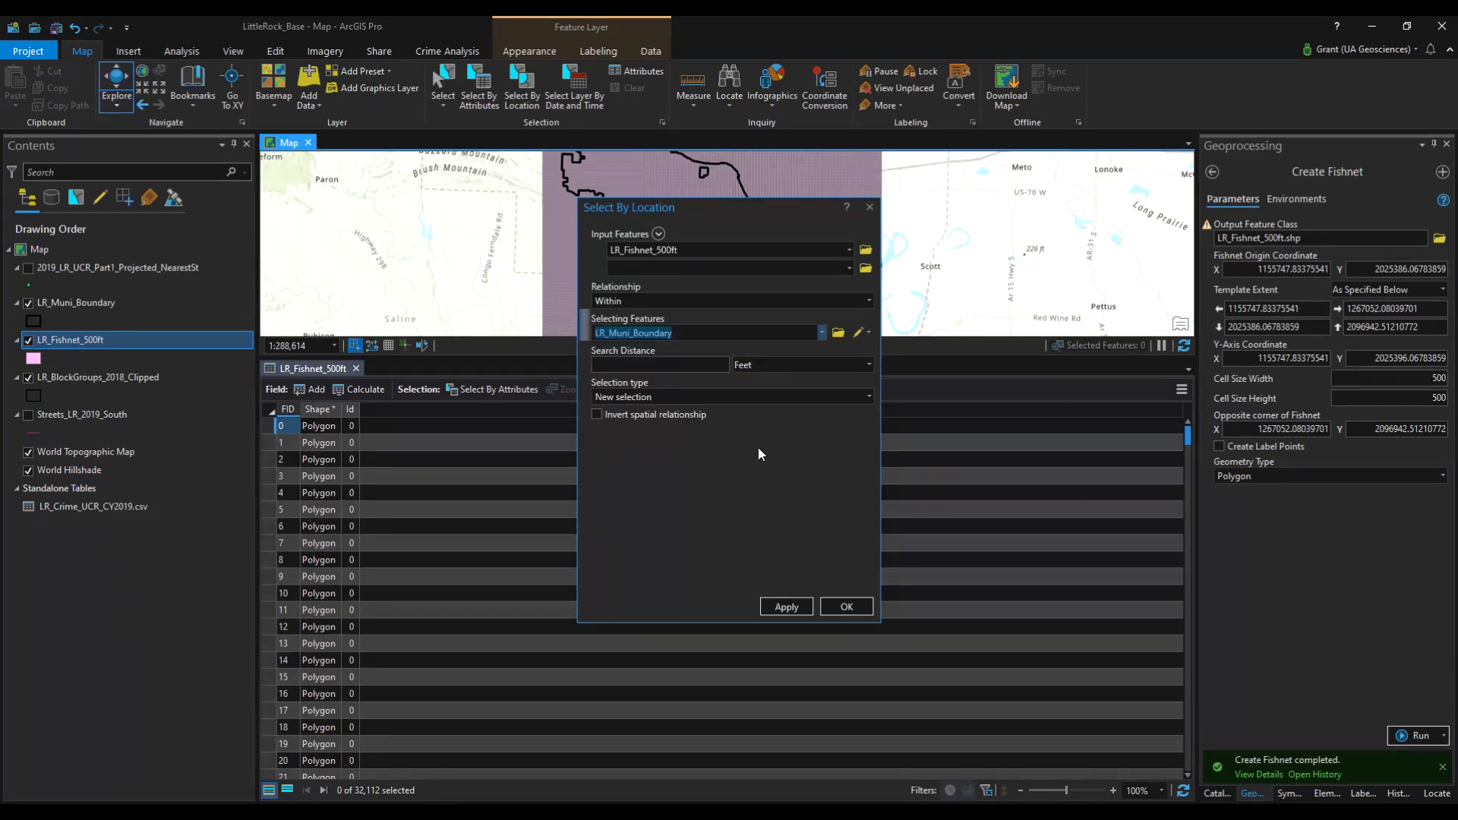
pyautogui.click(782, 606)
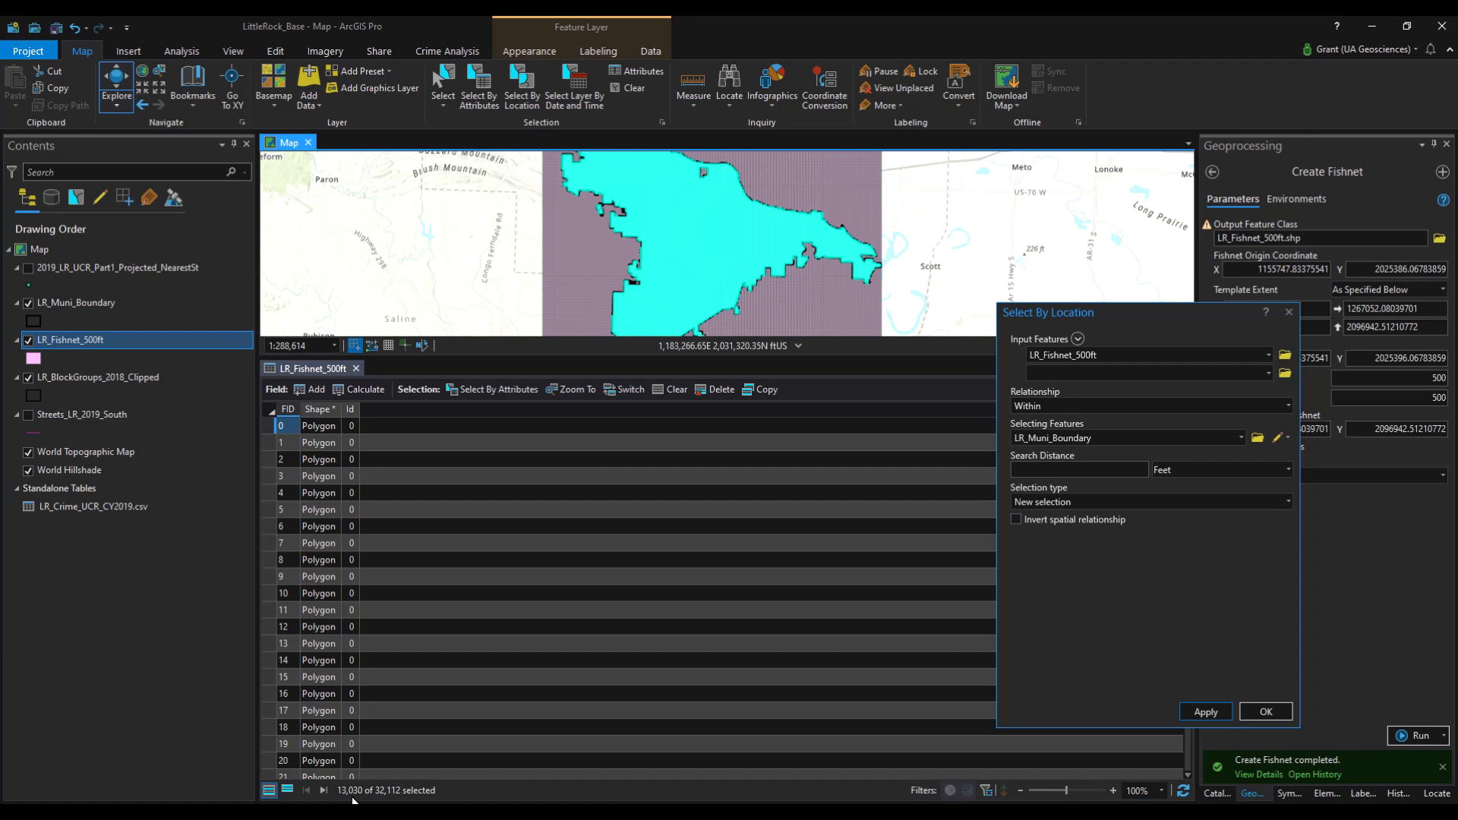
# Start exporting the selected LR_Fishnet_500ft cells and set the output location to the LectureMaterial folder under Week 12 - Raster
pyautogui.rightClick(65, 343)
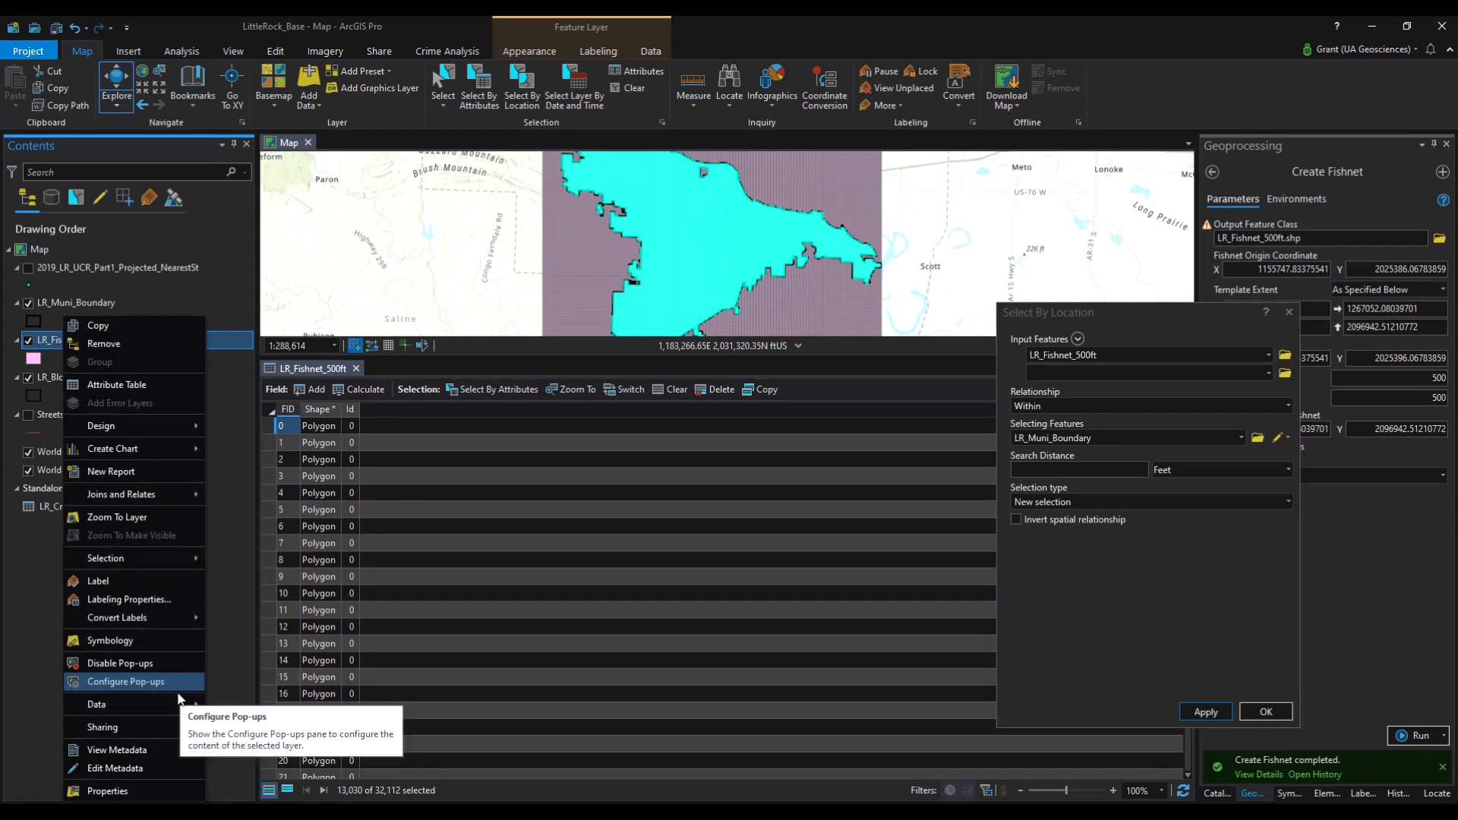
pyautogui.moveTo(190, 704)
pyautogui.click(234, 707)
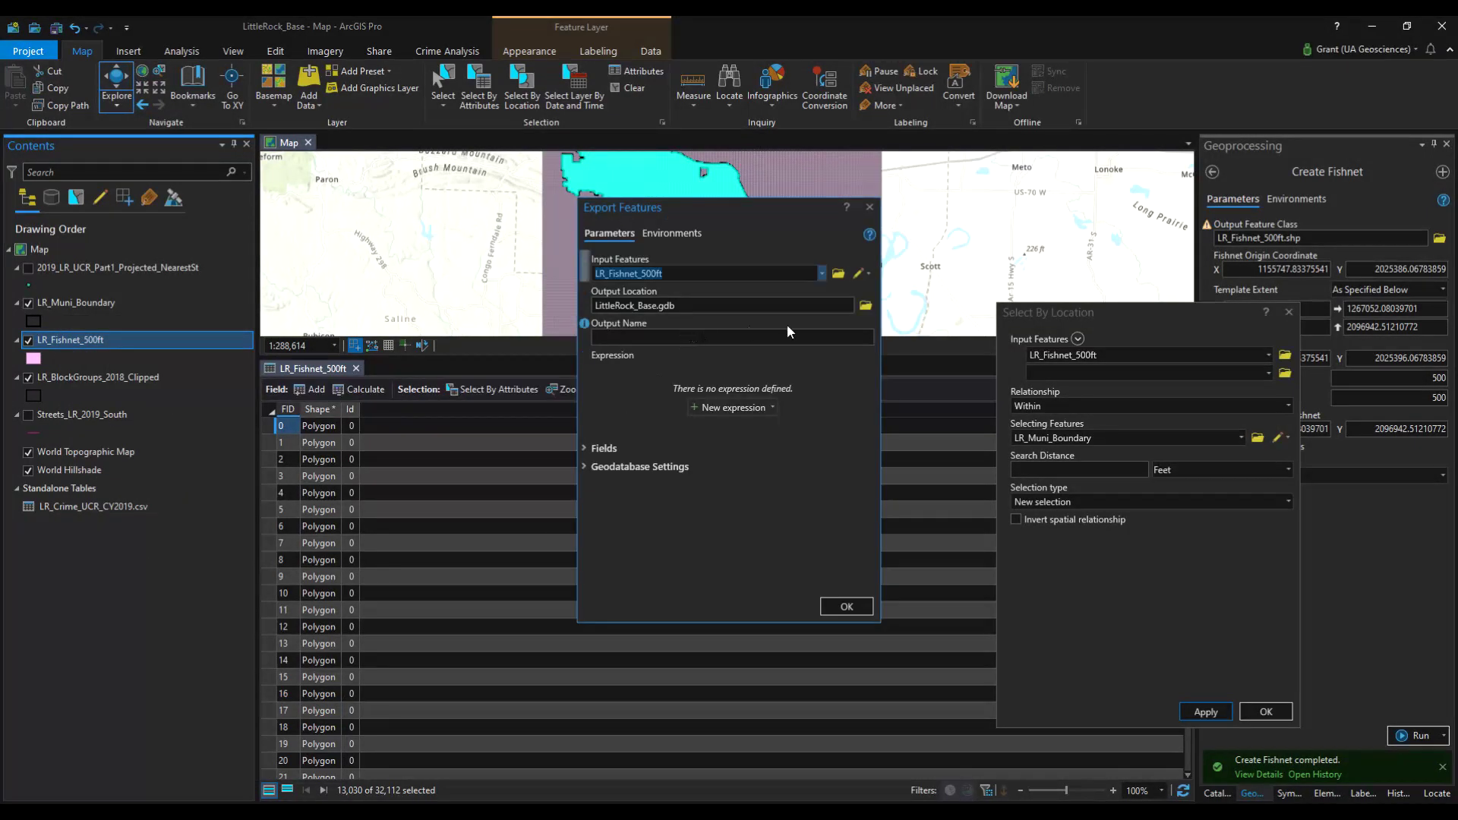
pyautogui.click(865, 306)
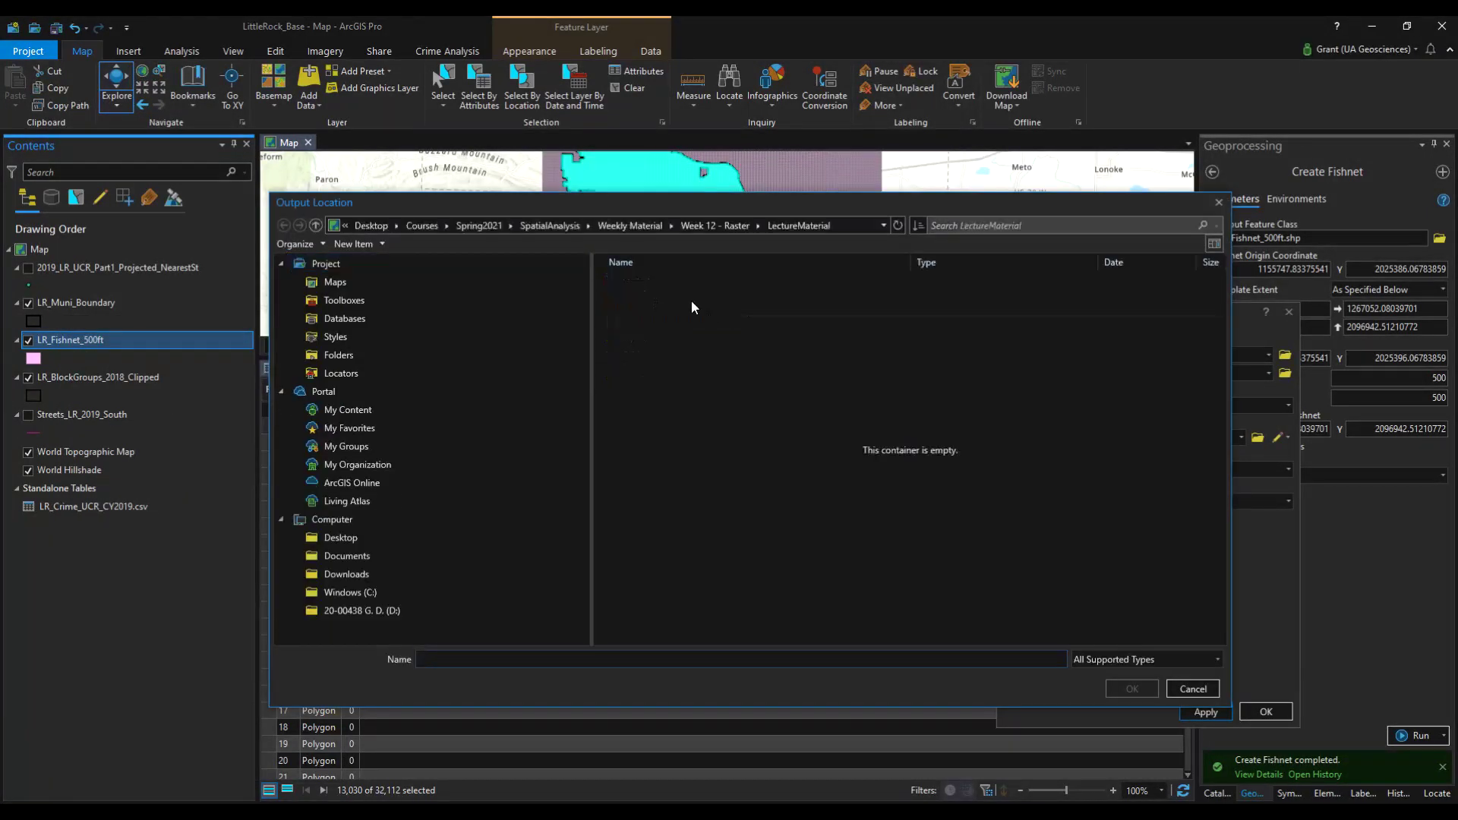
pyautogui.click(715, 231)
pyautogui.click(658, 282)
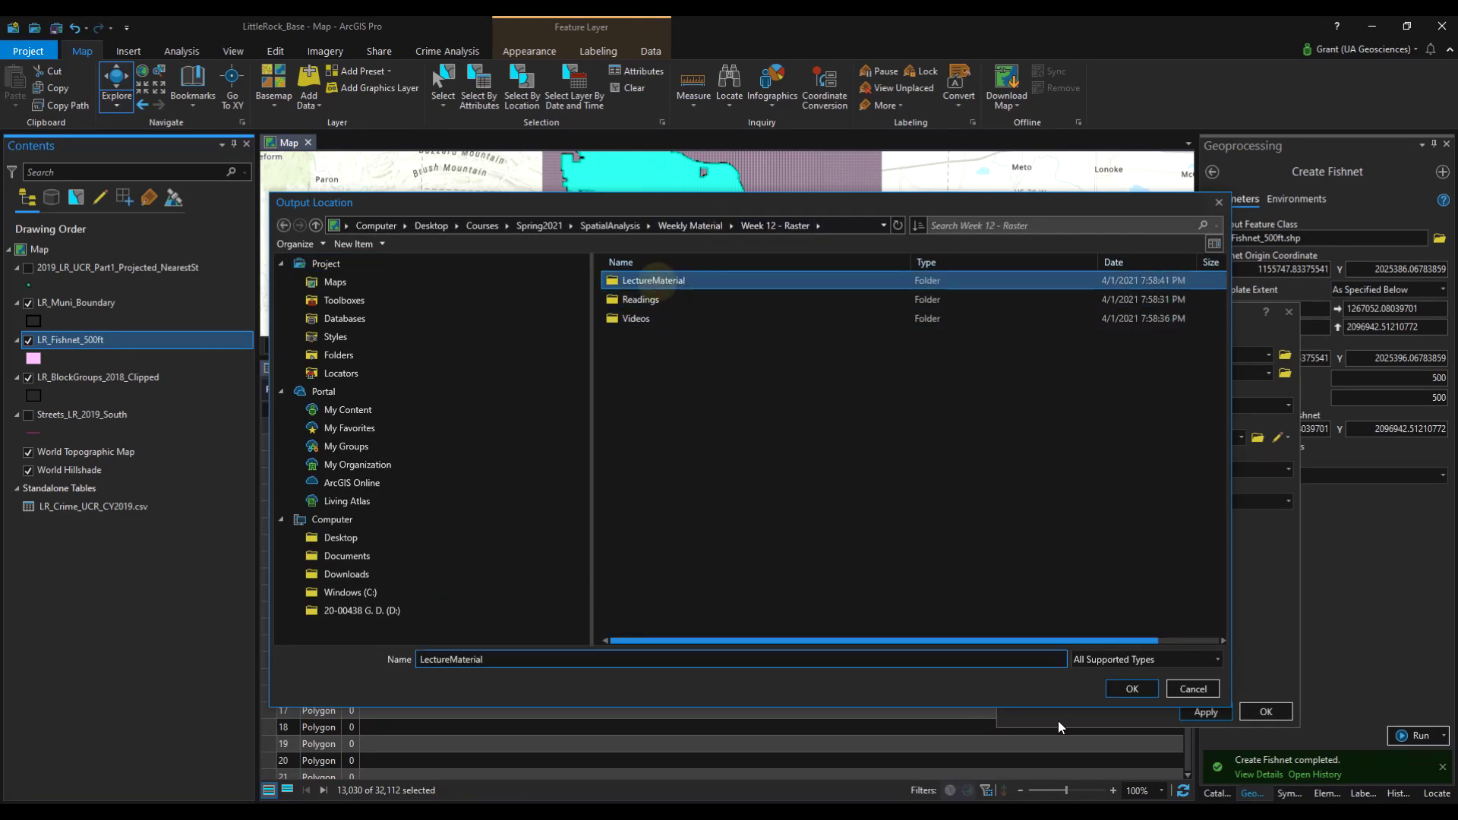
pyautogui.click(1129, 689)
# Export the cells under the name Lr_Fishnet500ft_Clipped, and close Select By Location and the fishnet's attribute table
pyautogui.click(713, 338)
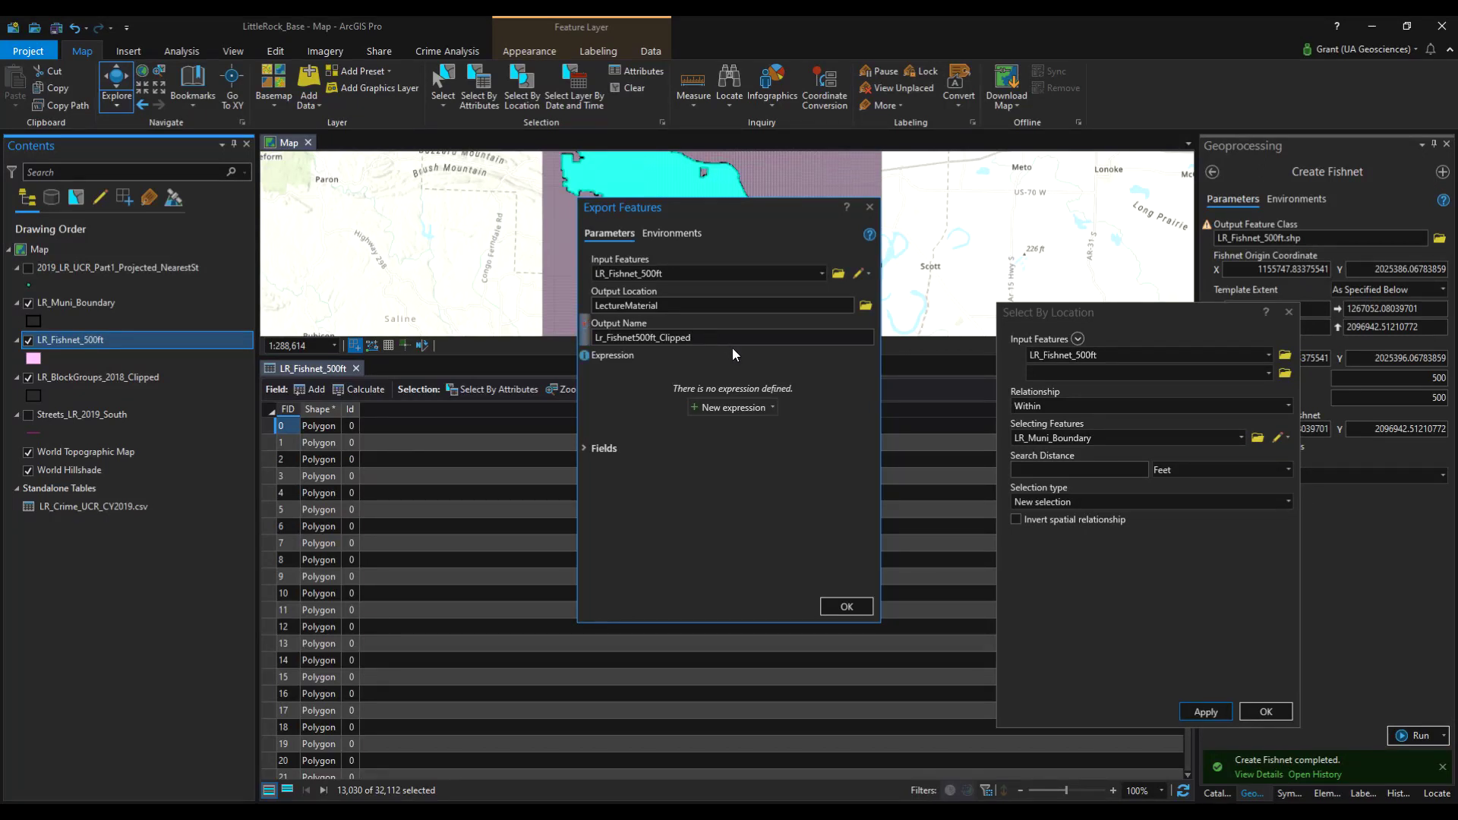
pyautogui.click(841, 607)
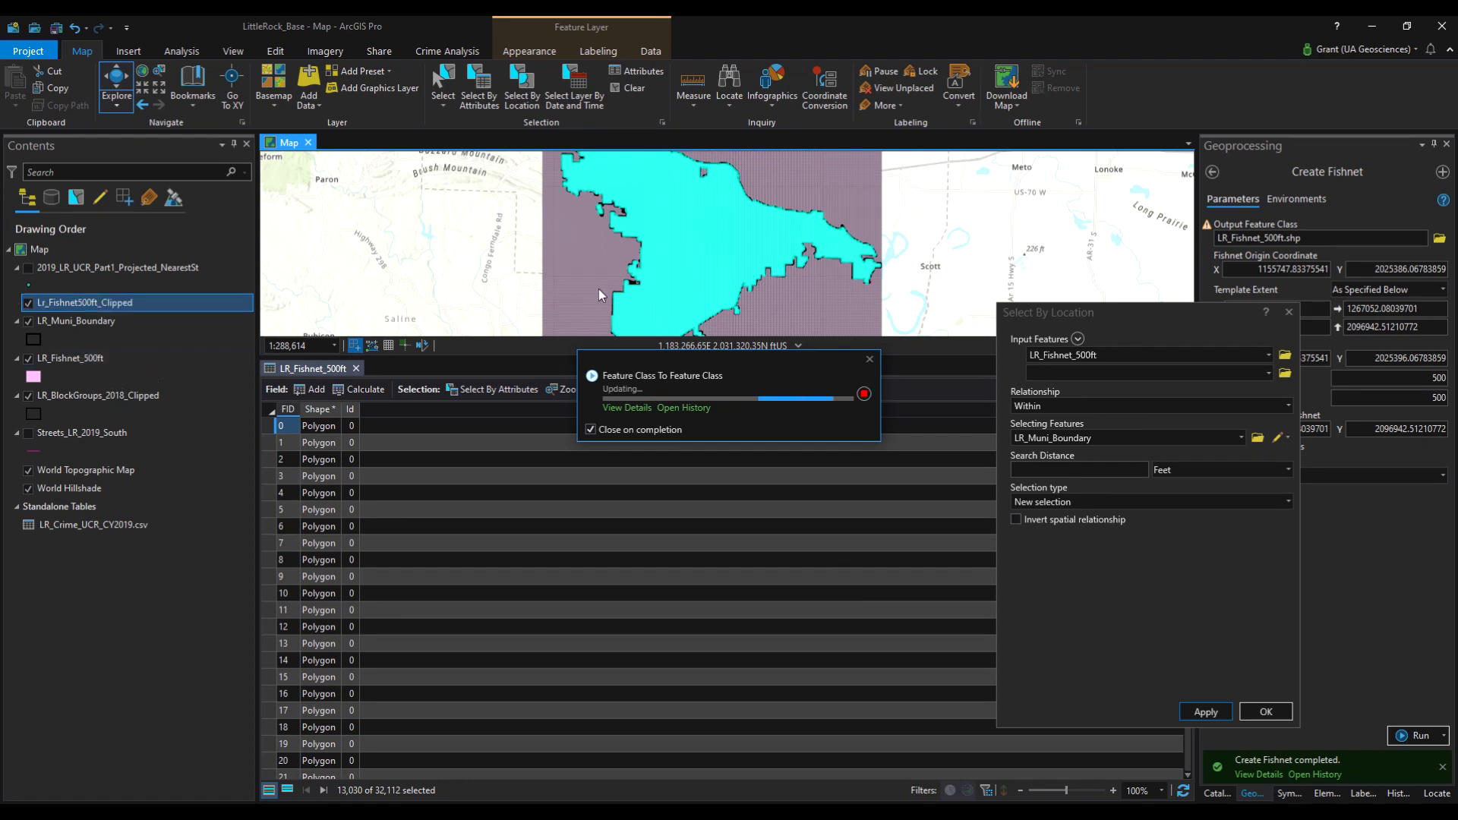
pyautogui.click(1266, 711)
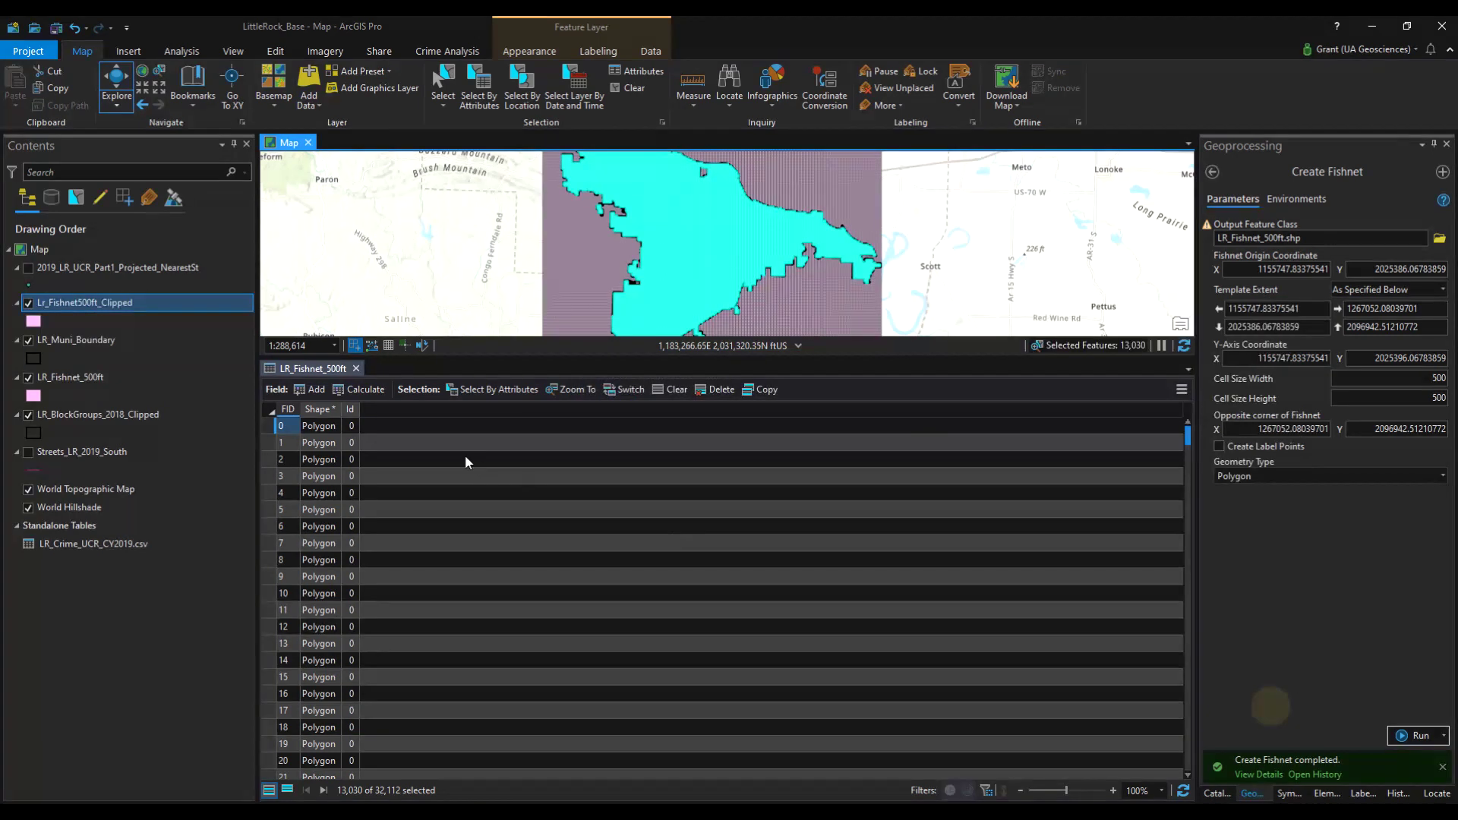
pyautogui.click(356, 369)
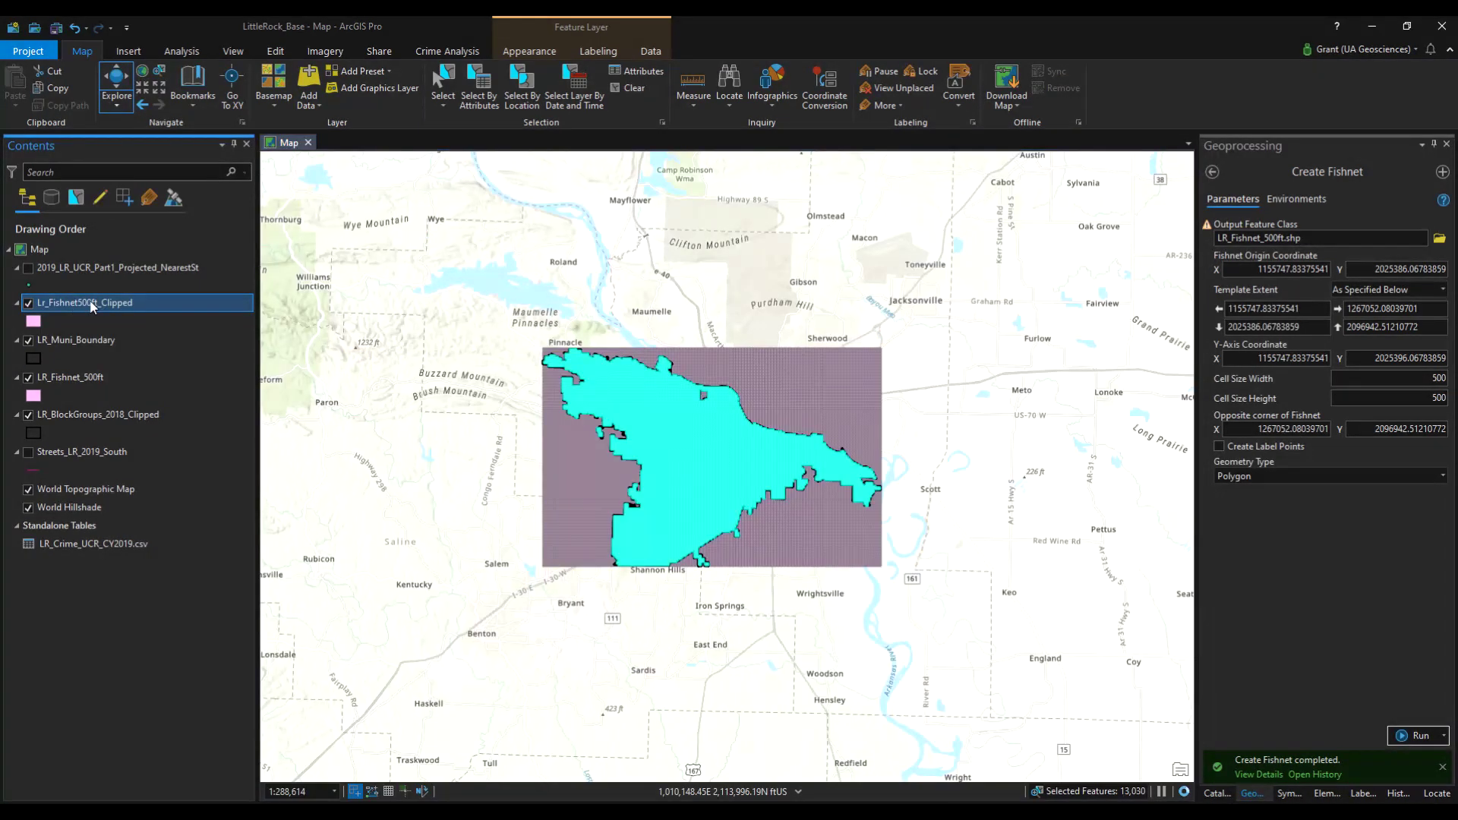
pyautogui.rightClick(90, 303)
pyautogui.click(120, 331)
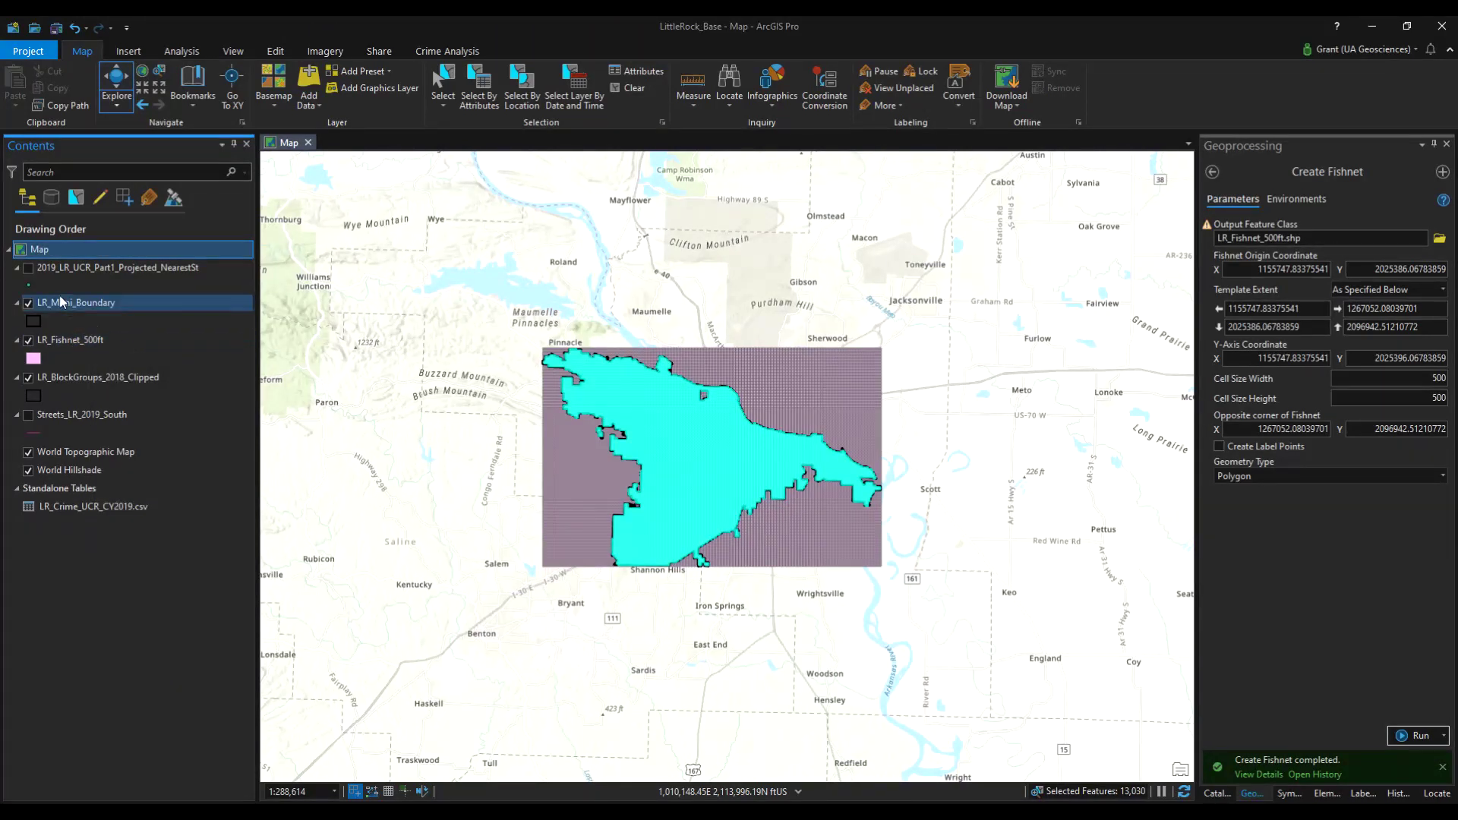
pyautogui.click(304, 79)
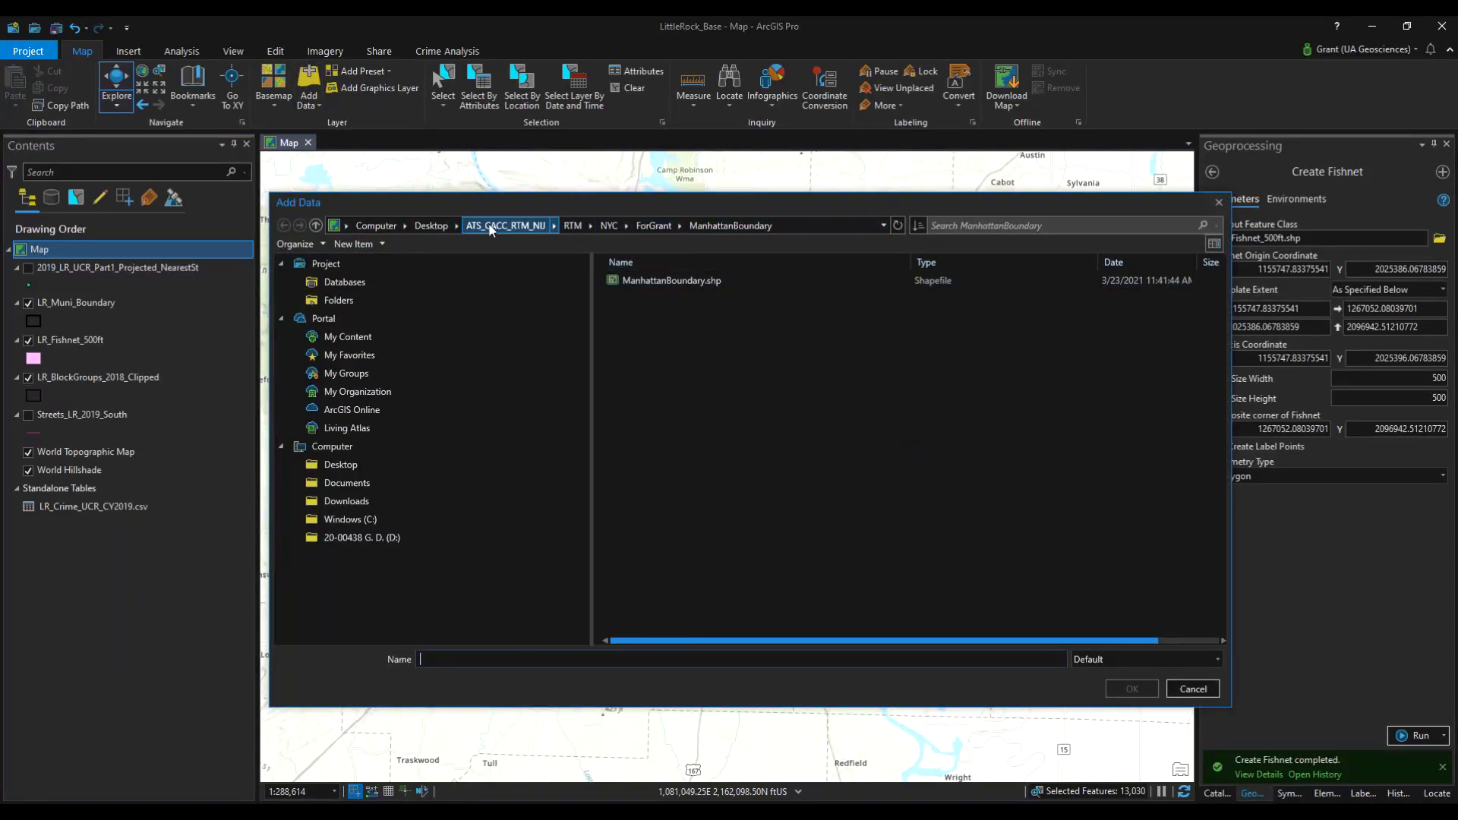
pyautogui.click(430, 225)
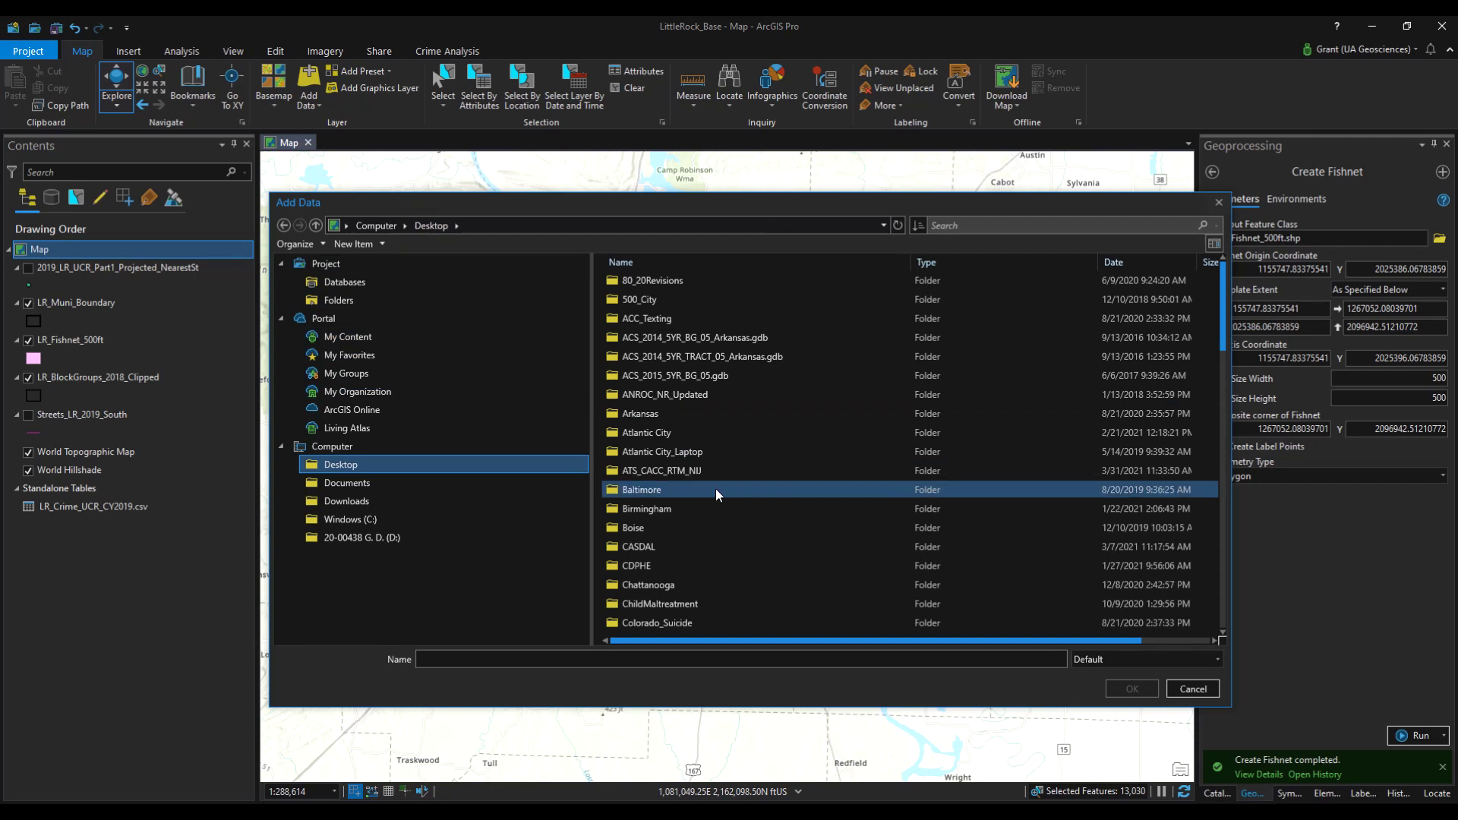
pyautogui.scroll(-1, 660, 577)
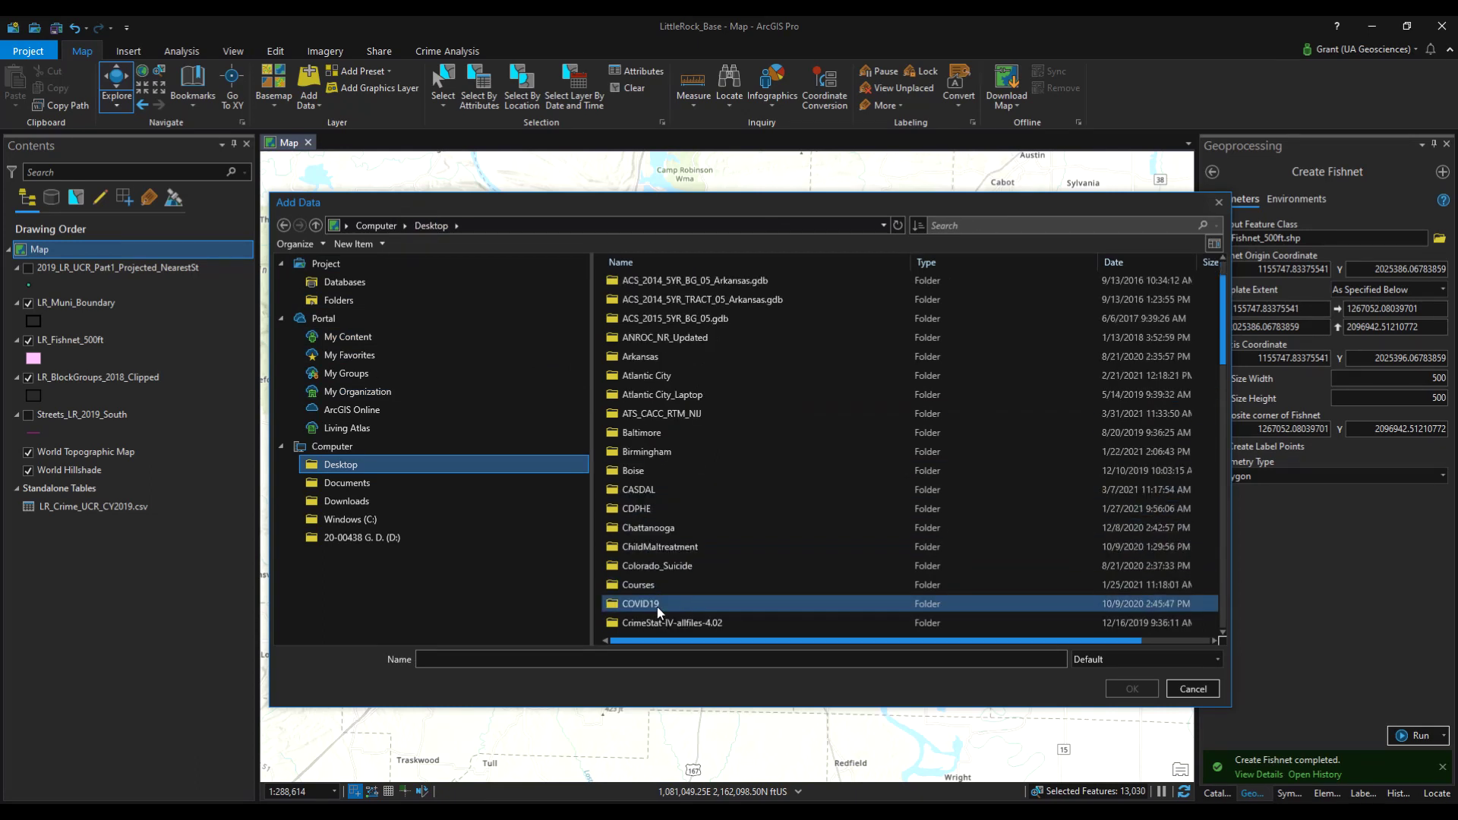
pyautogui.click(653, 591)
pyautogui.doubleClick(654, 590)
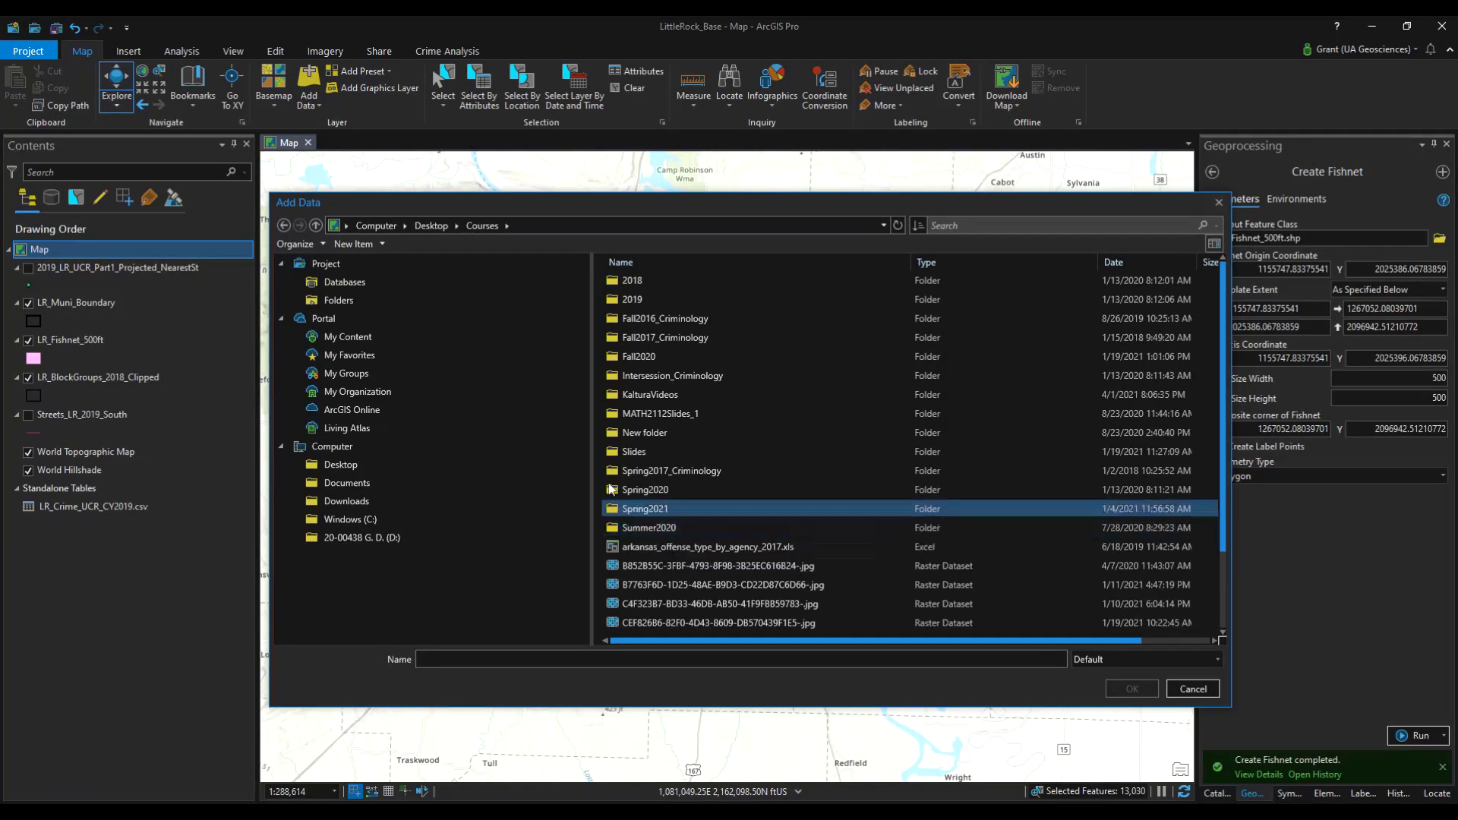
pyautogui.press('Escape')
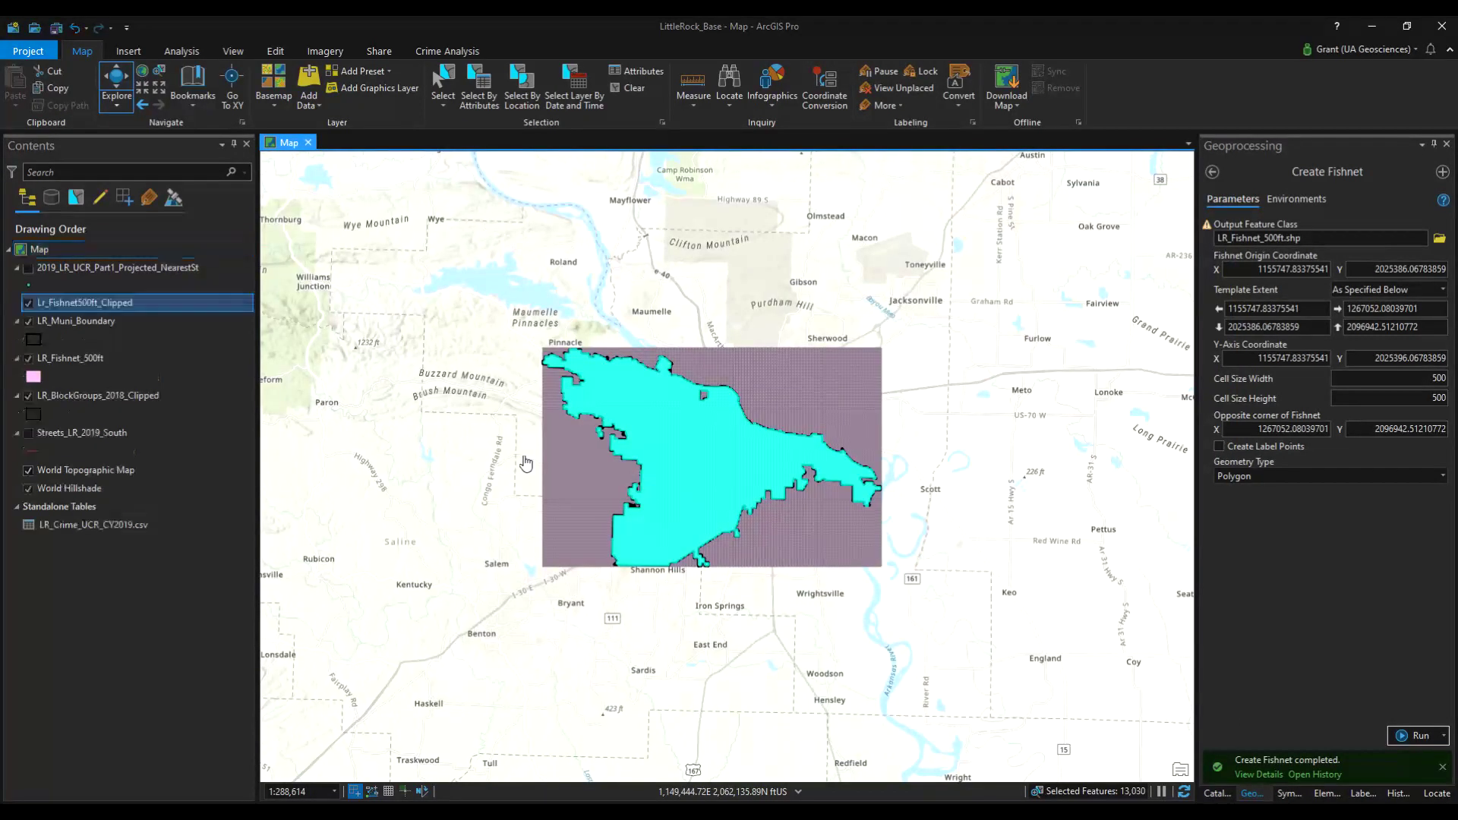
# Remove the original LR_Fishnet_500ft layer from the map and move LR_BlockGroups_2018_Clipped above Lr_Fishnet500ft_Clipped
pyautogui.rightClick(74, 378)
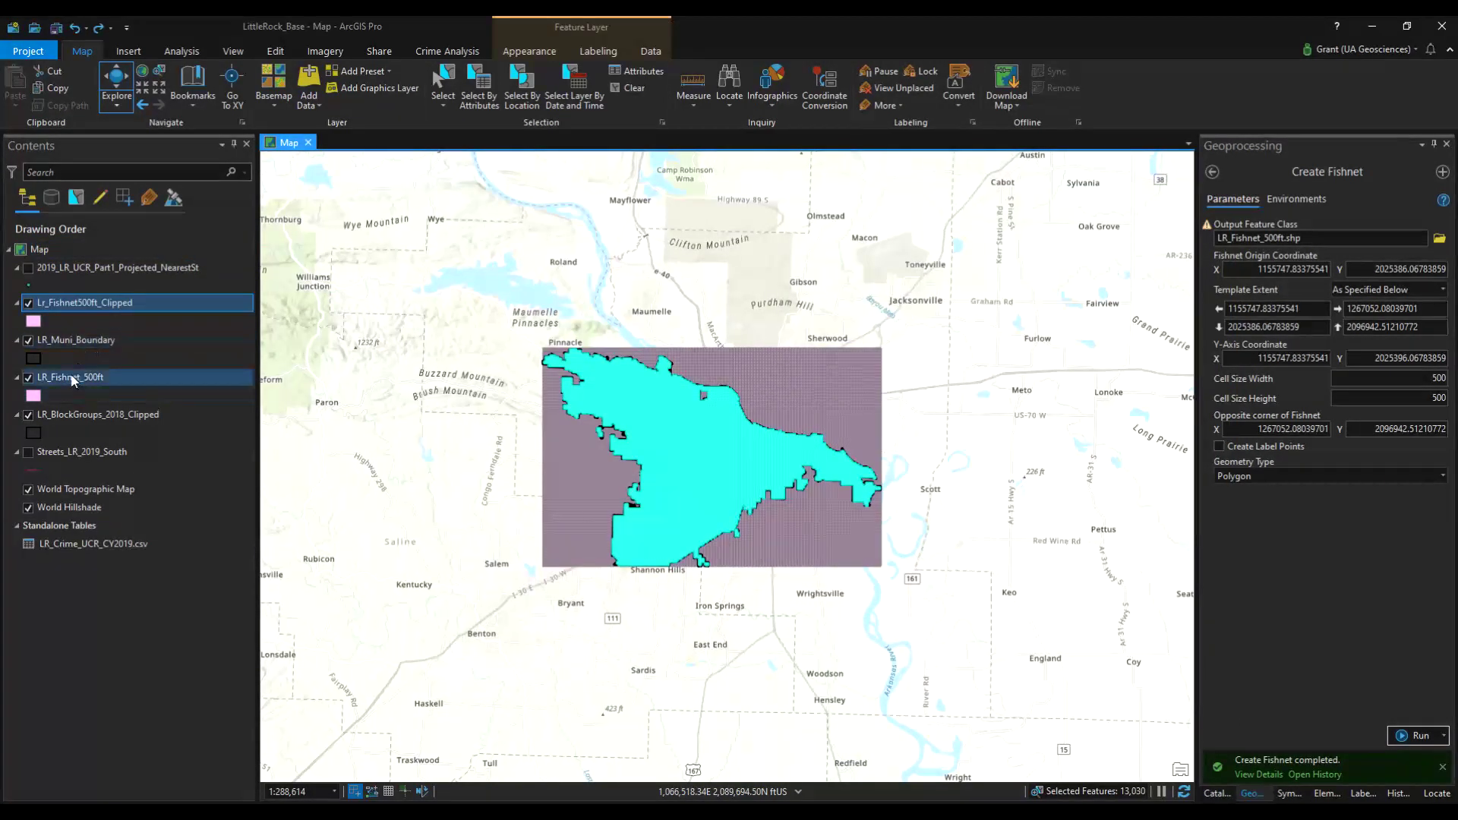
pyautogui.click(134, 343)
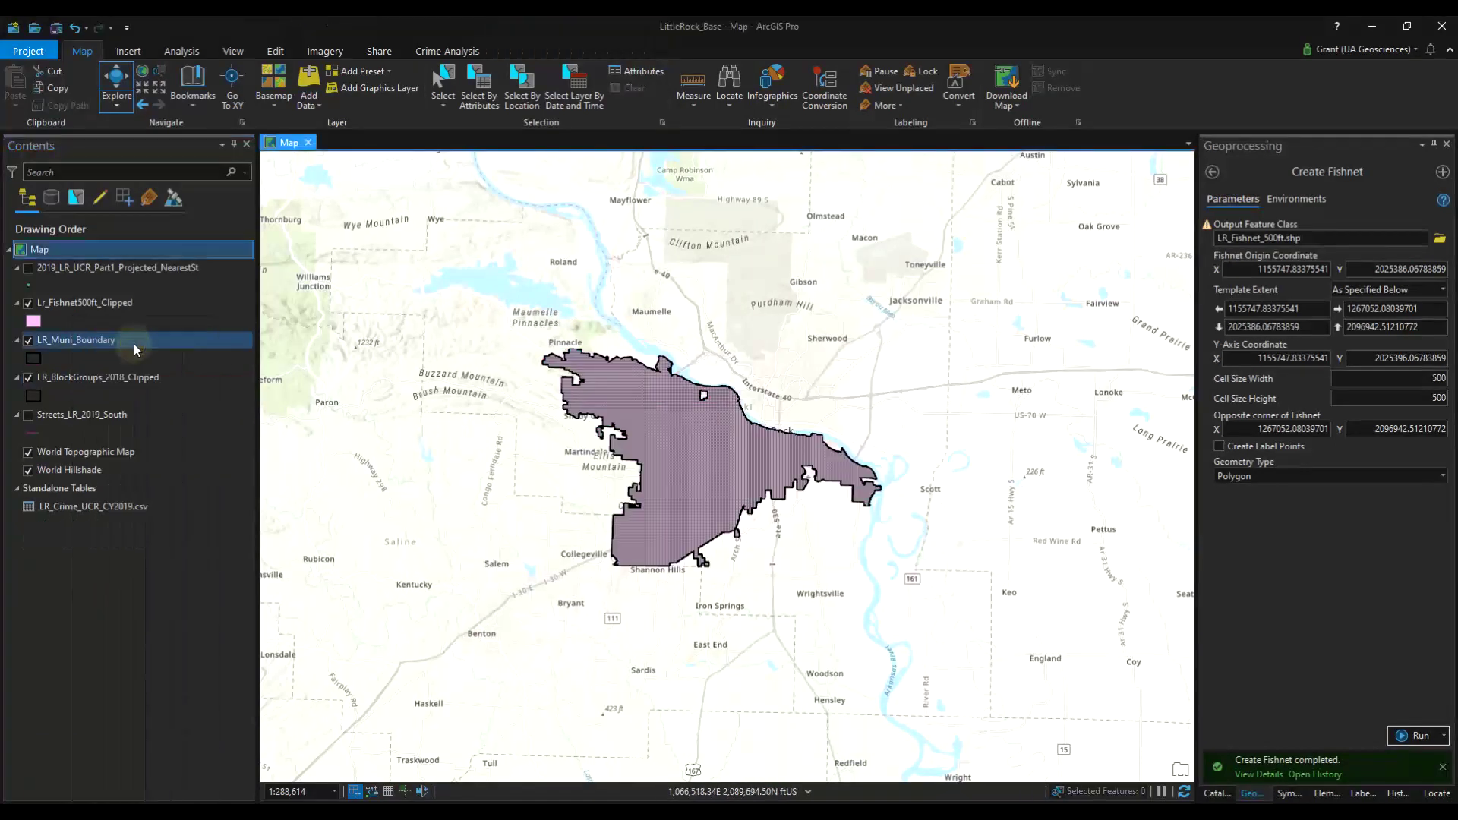
pyautogui.scroll(3, 581, 465)
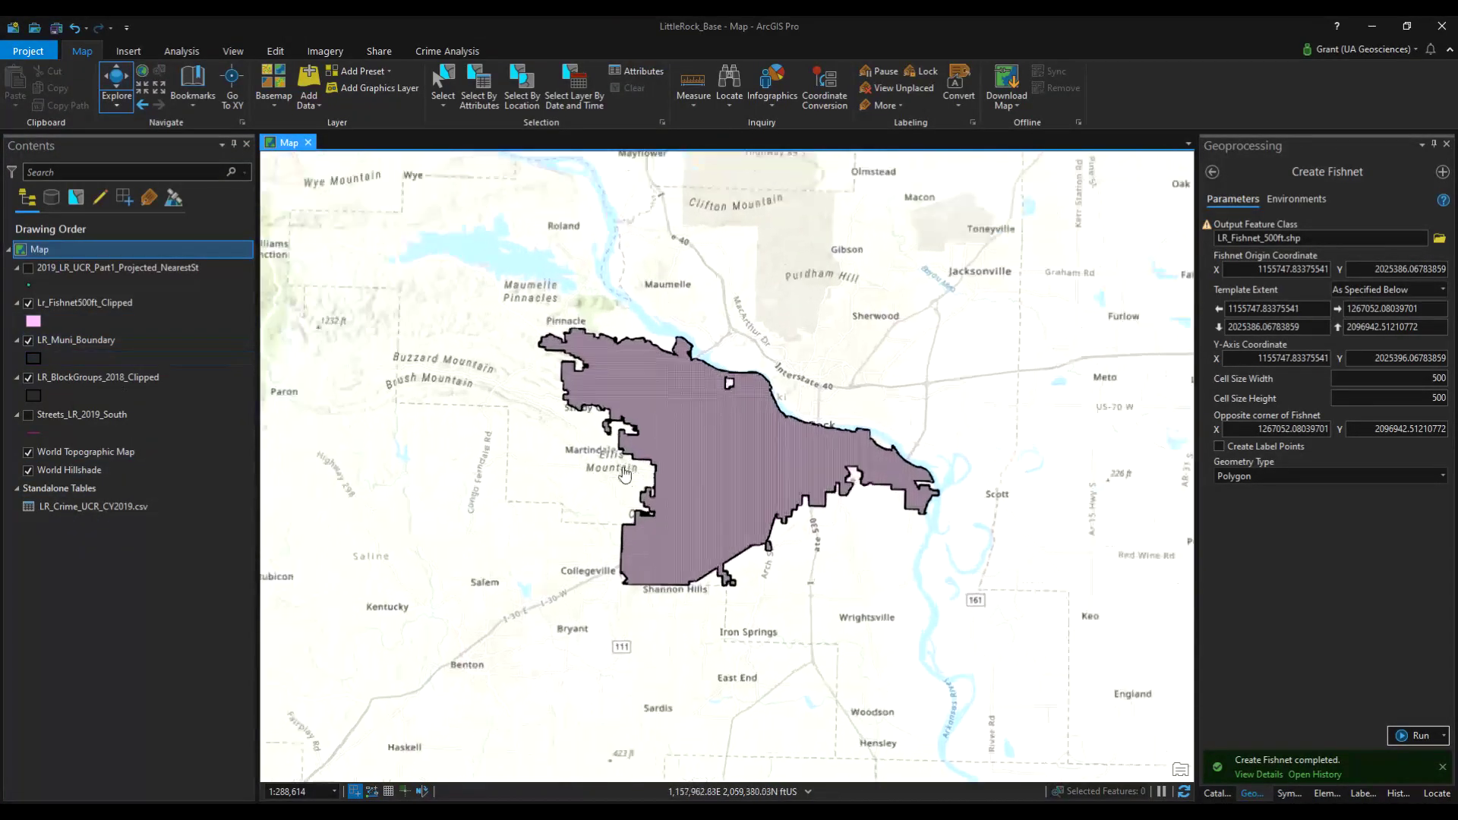
pyautogui.scroll(4, 1062, 500)
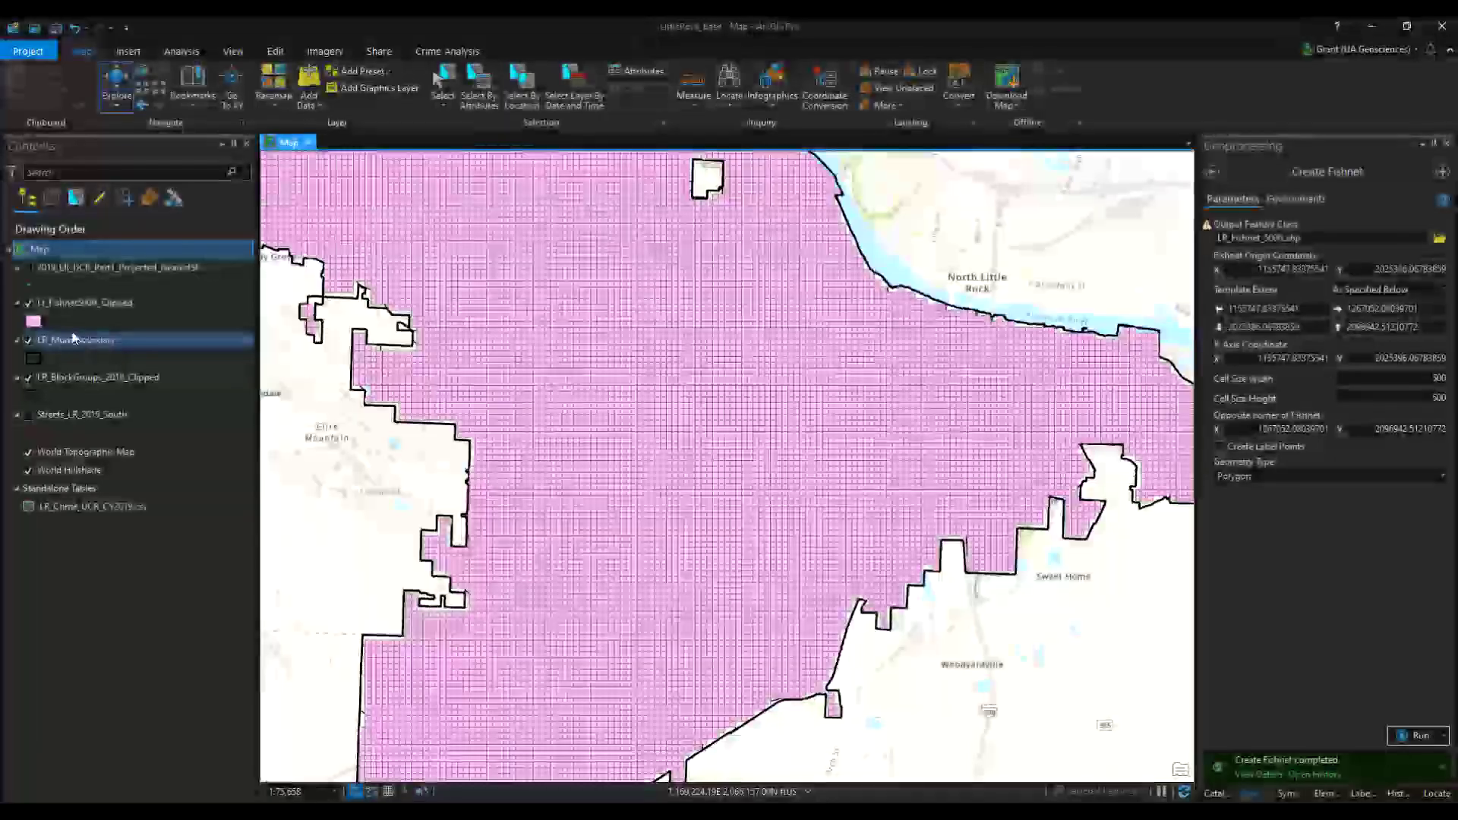
pyautogui.moveTo(91, 377); pyautogui.dragTo(88, 297)
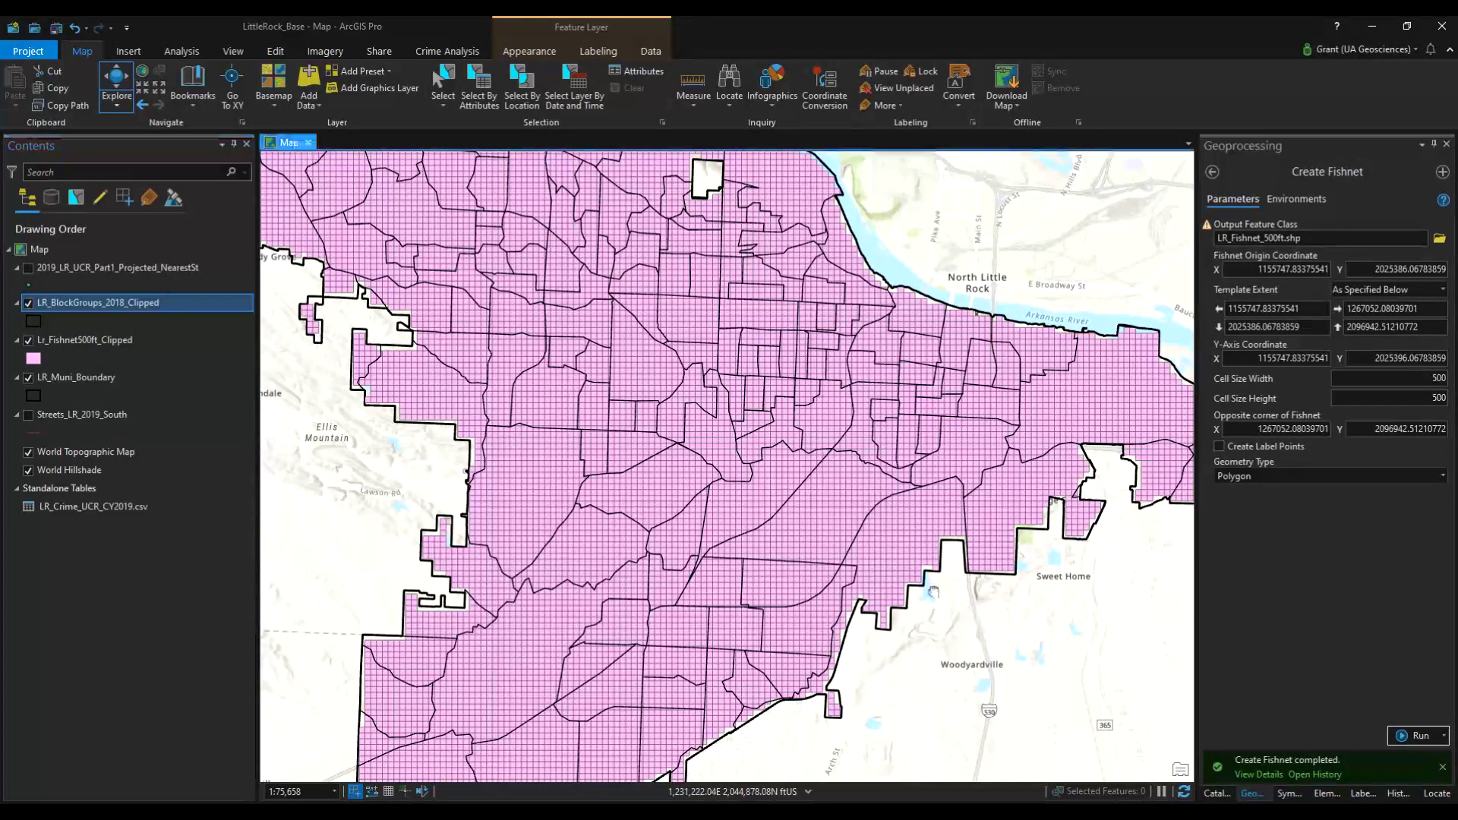
# Inspect the clipped fishnet cells along the southern municipal boundary and hide the LR_BlockGroups_2018_Clipped layer
pyautogui.scroll(4, 864, 495)
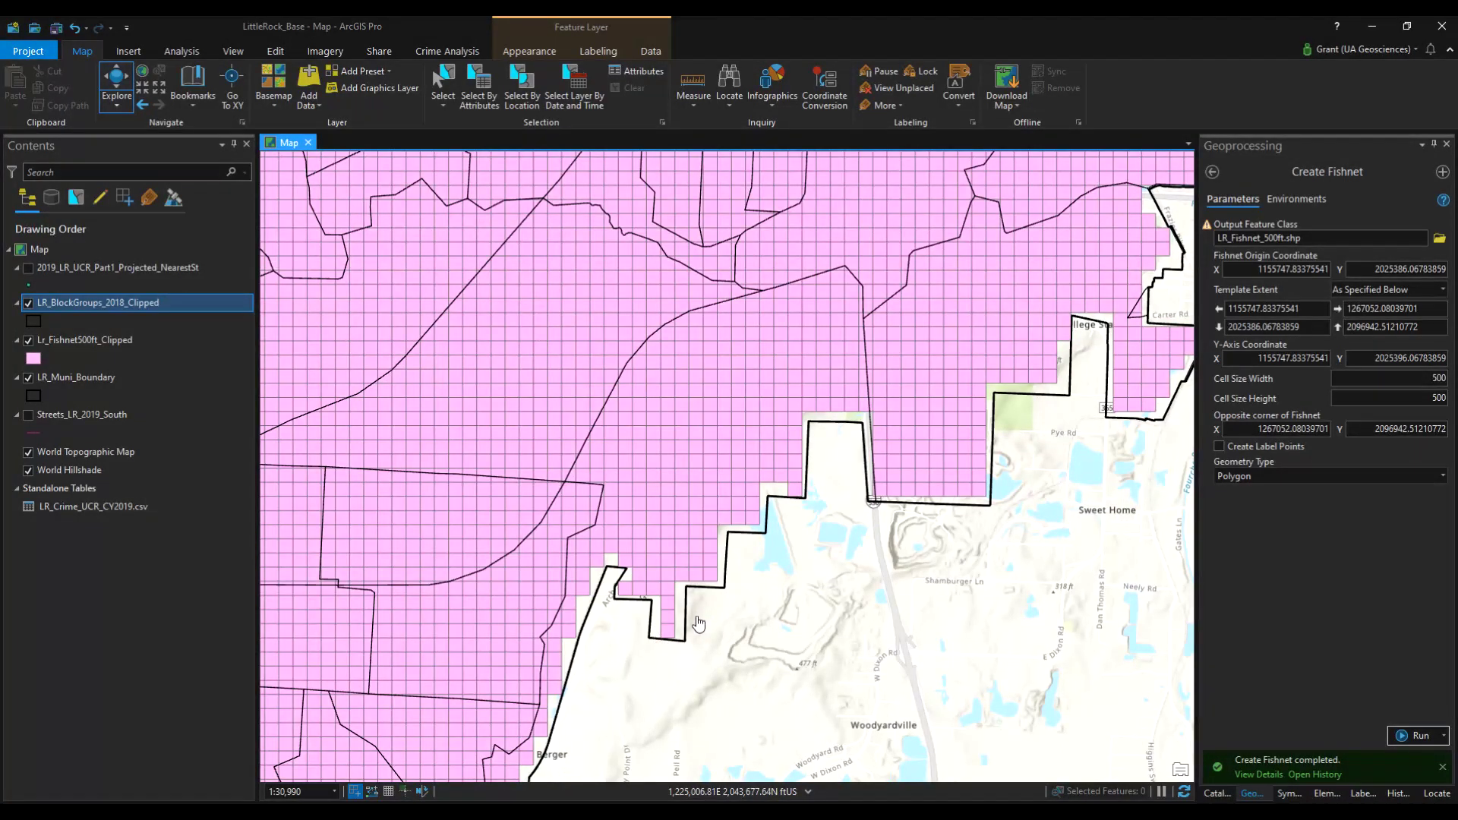
pyautogui.scroll(5, 680, 628)
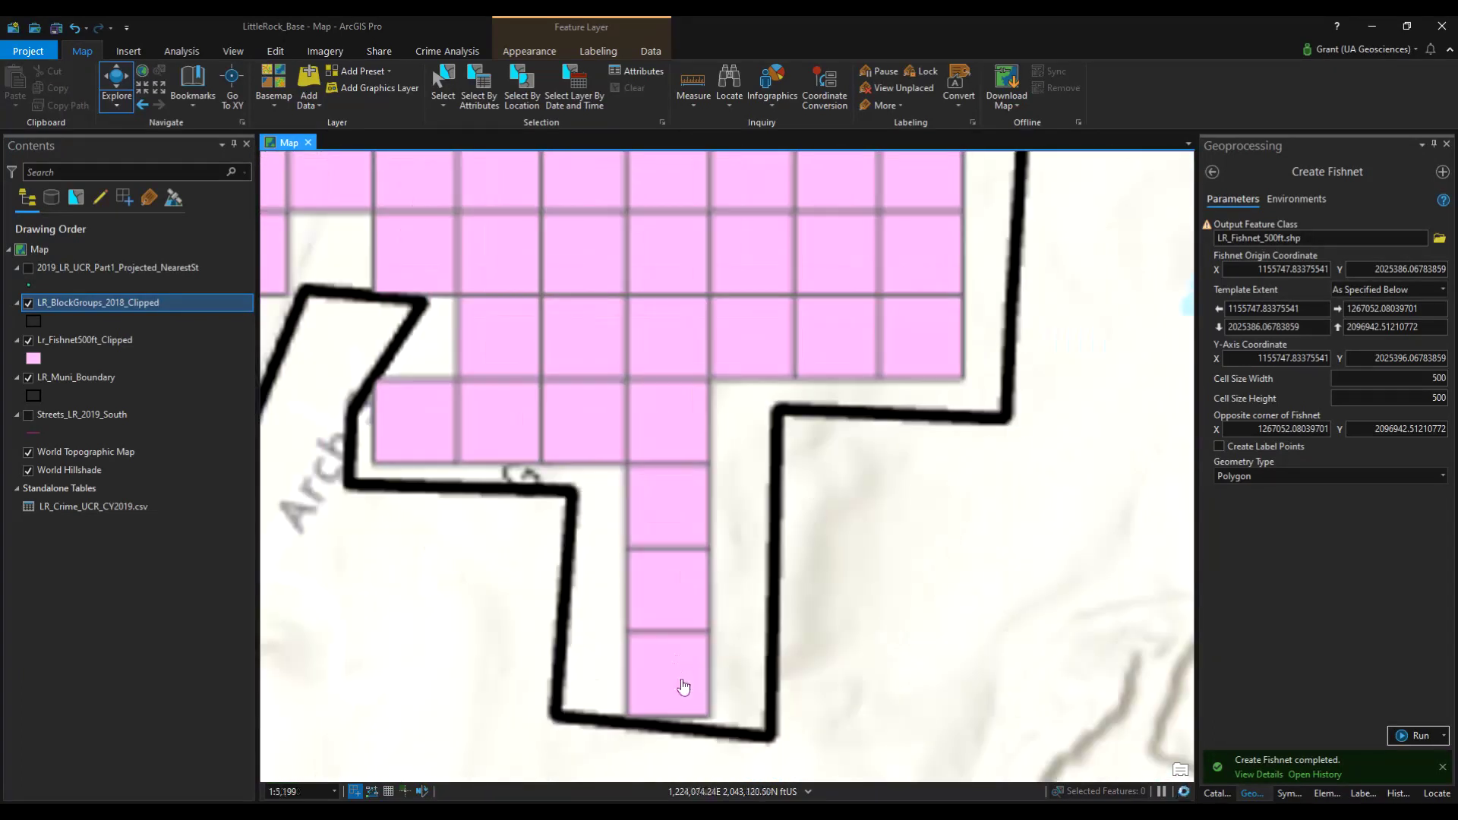
pyautogui.scroll(-5, 662, 673)
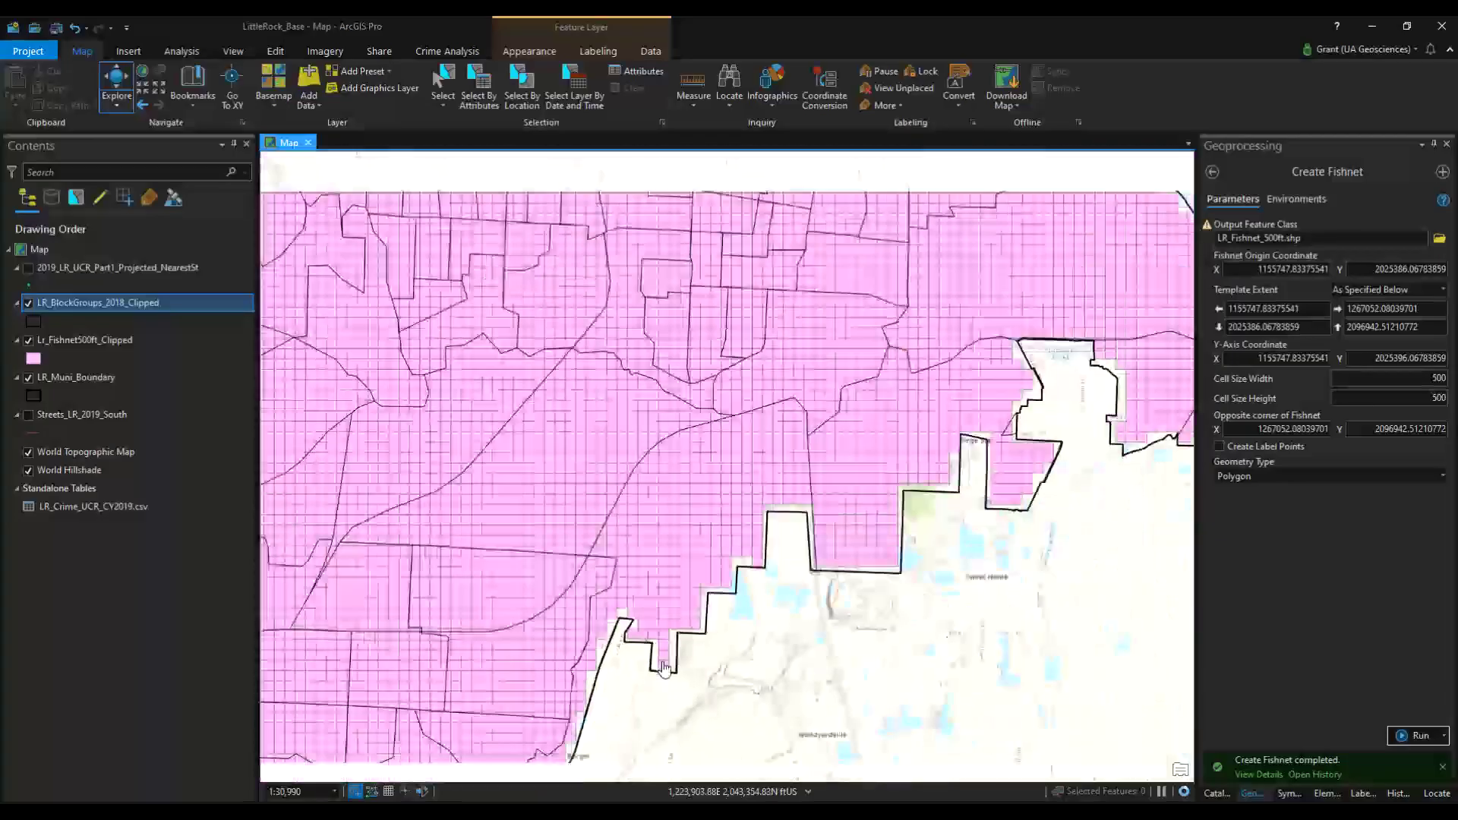
pyautogui.scroll(-4, 663, 668)
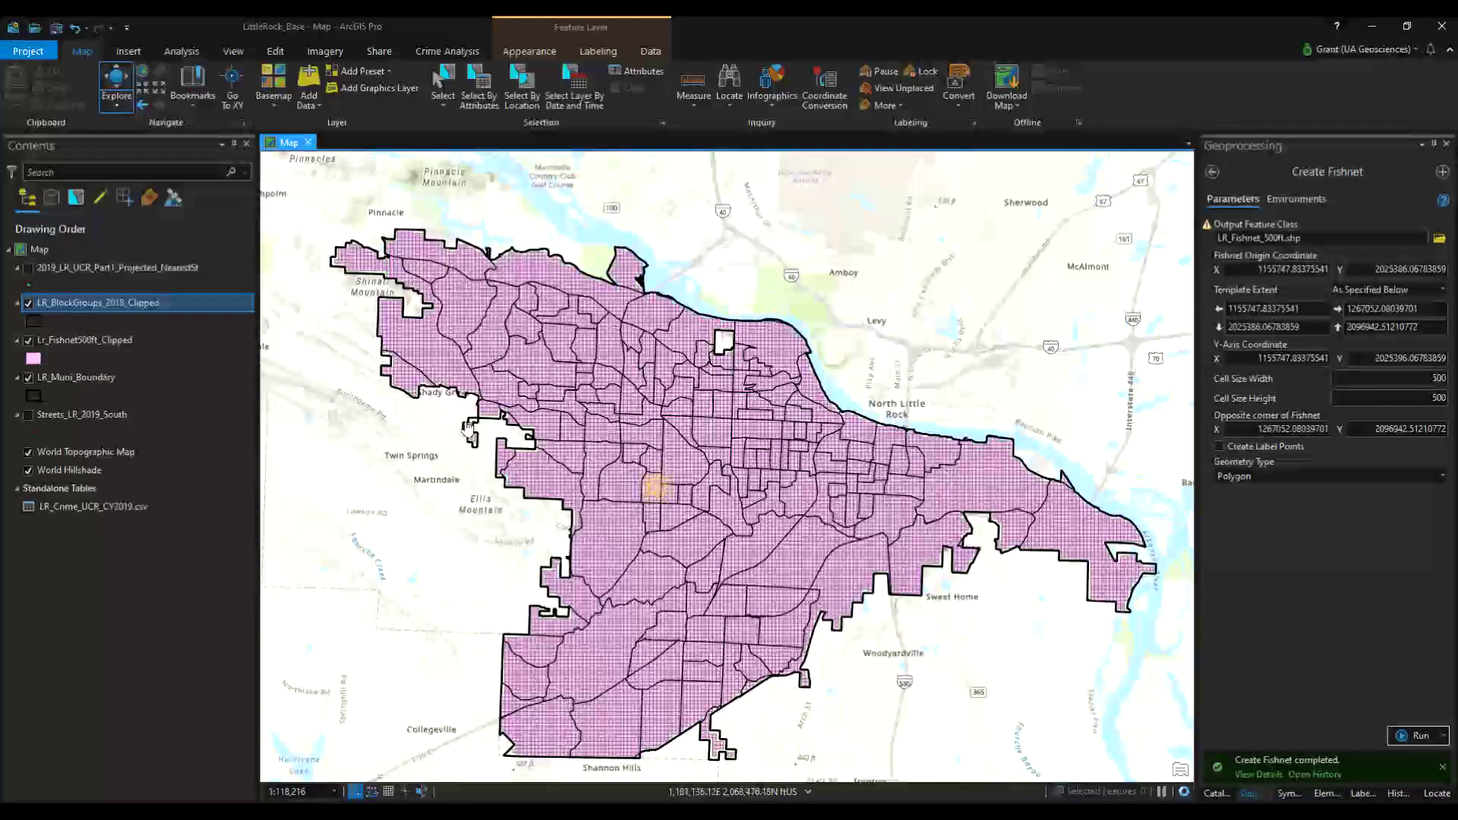
pyautogui.click(32, 305)
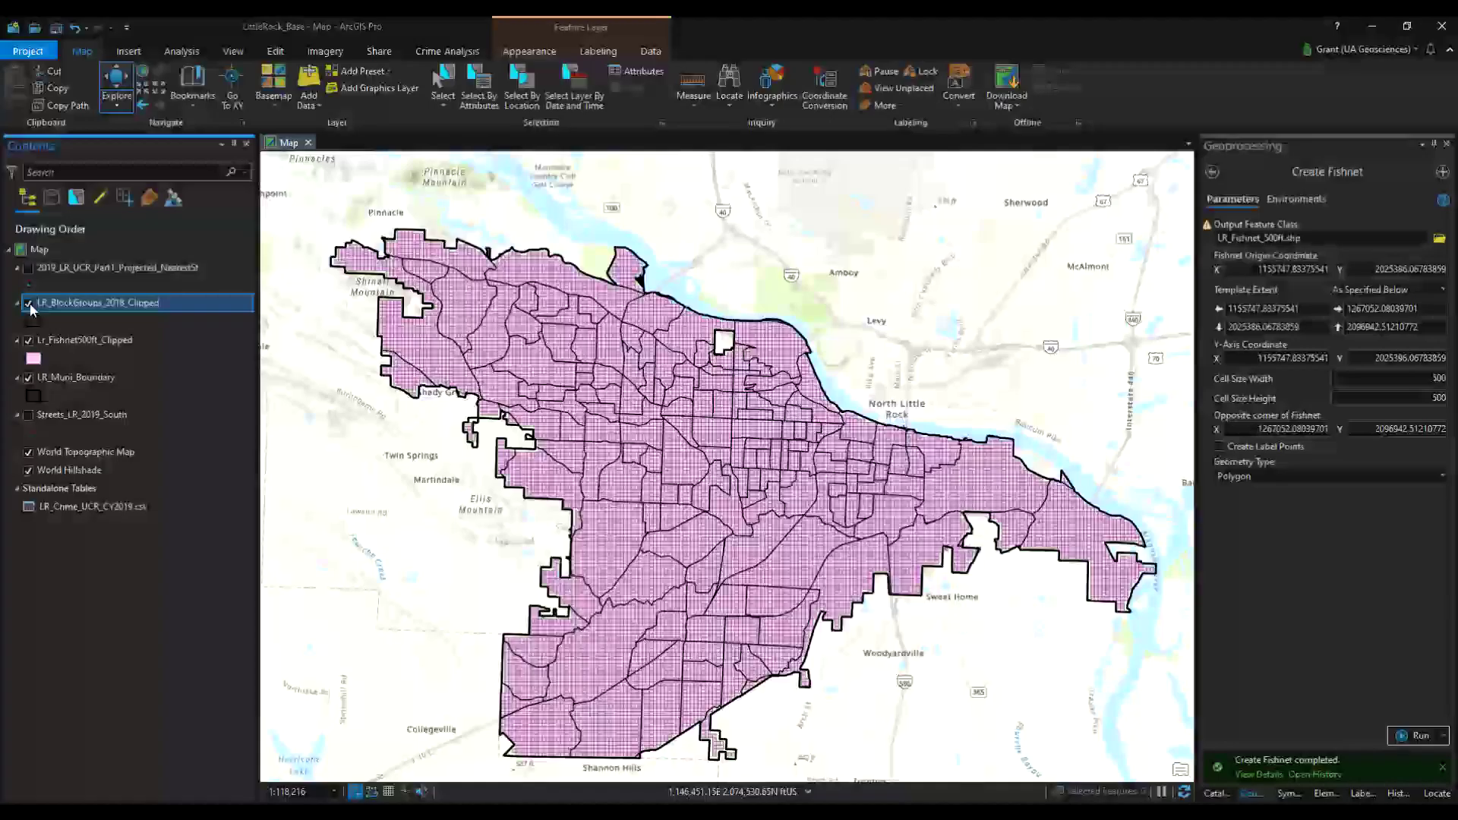
pyautogui.click(30, 304)
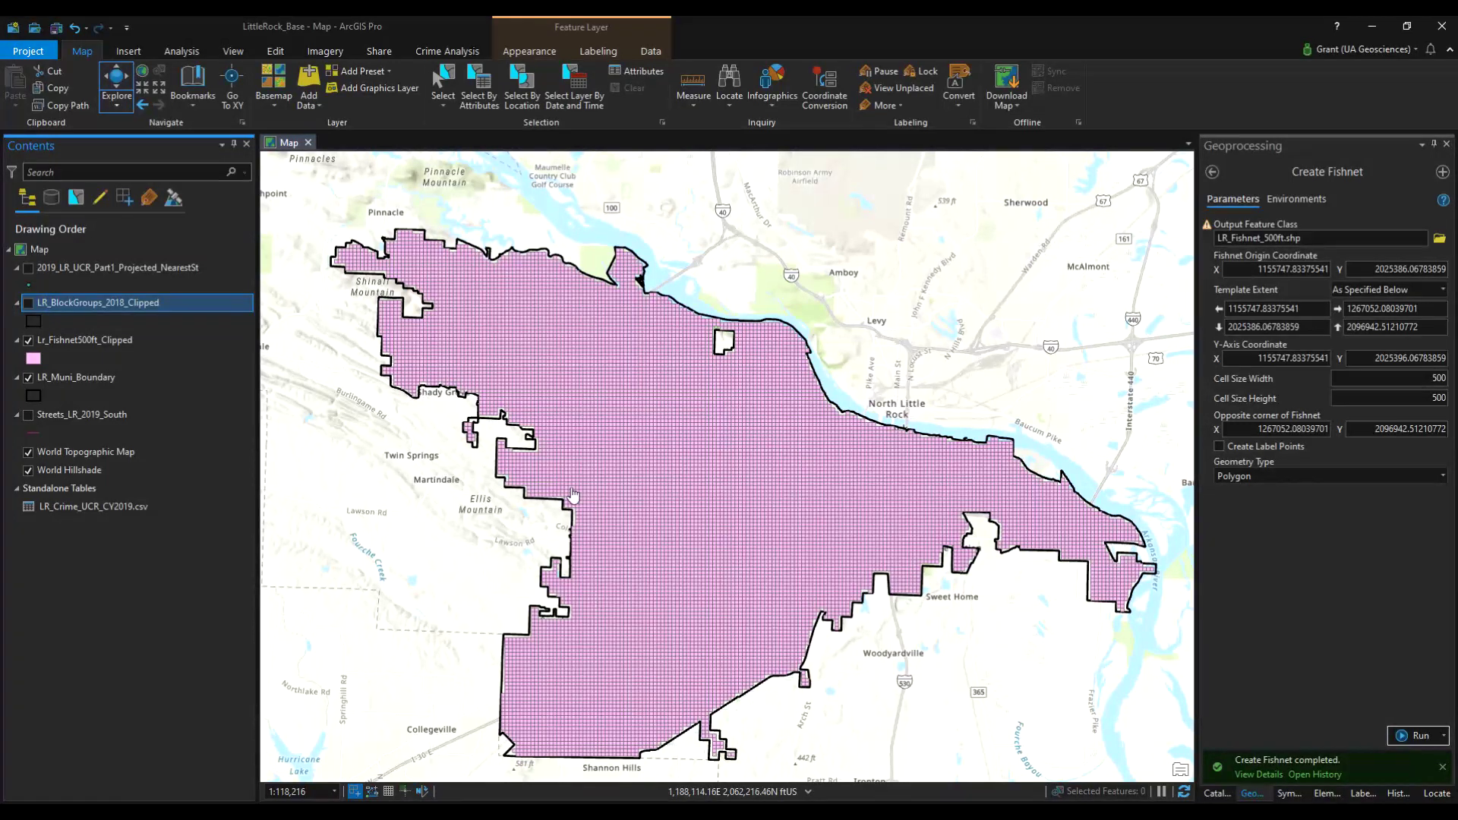
# Show and hide the 2019 crime points over the fishnet, and display Streets_LR_2019_South in place of the clipped fishnet
pyautogui.click(95, 267)
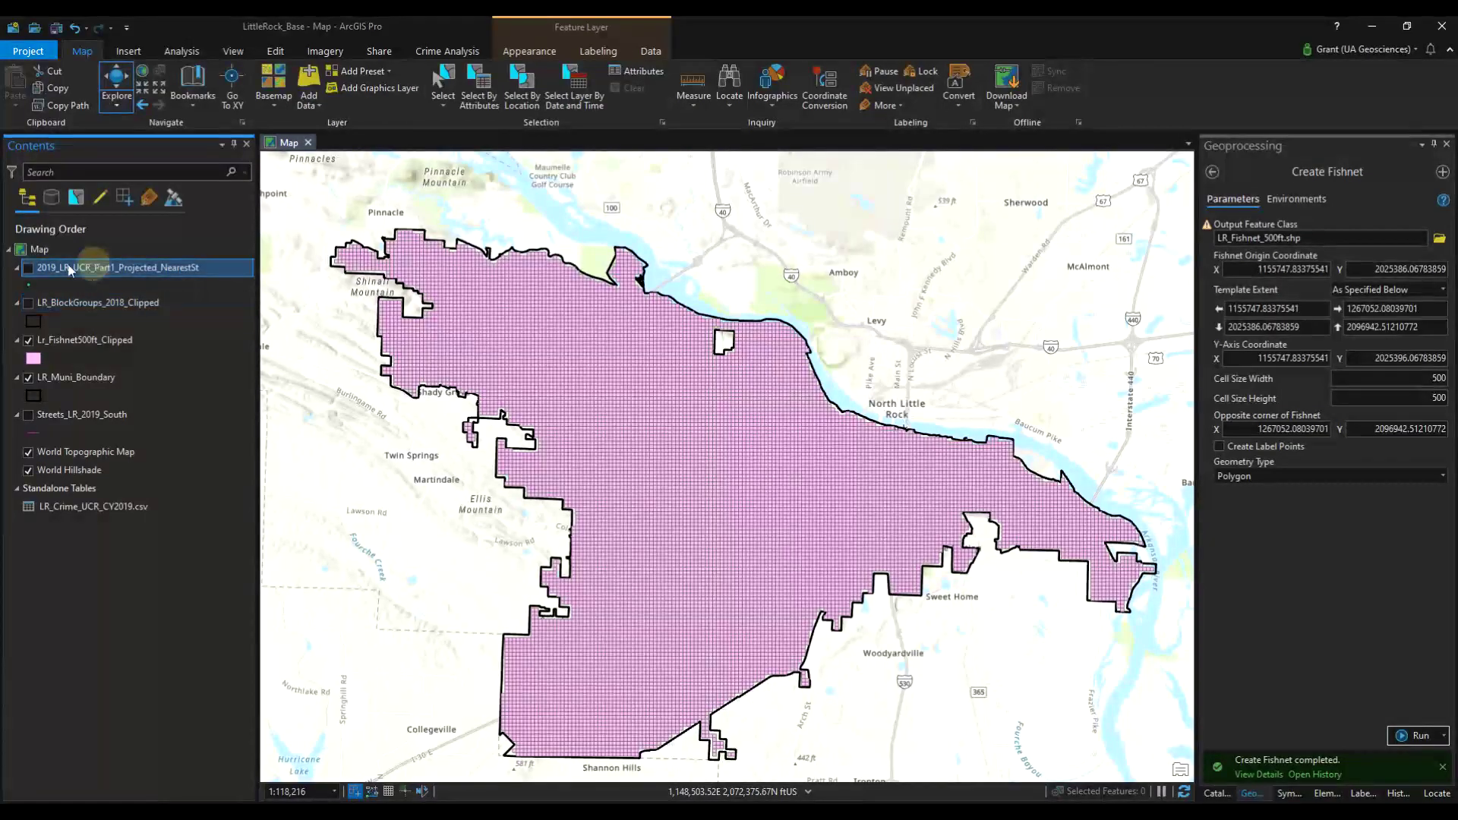
pyautogui.click(28, 269)
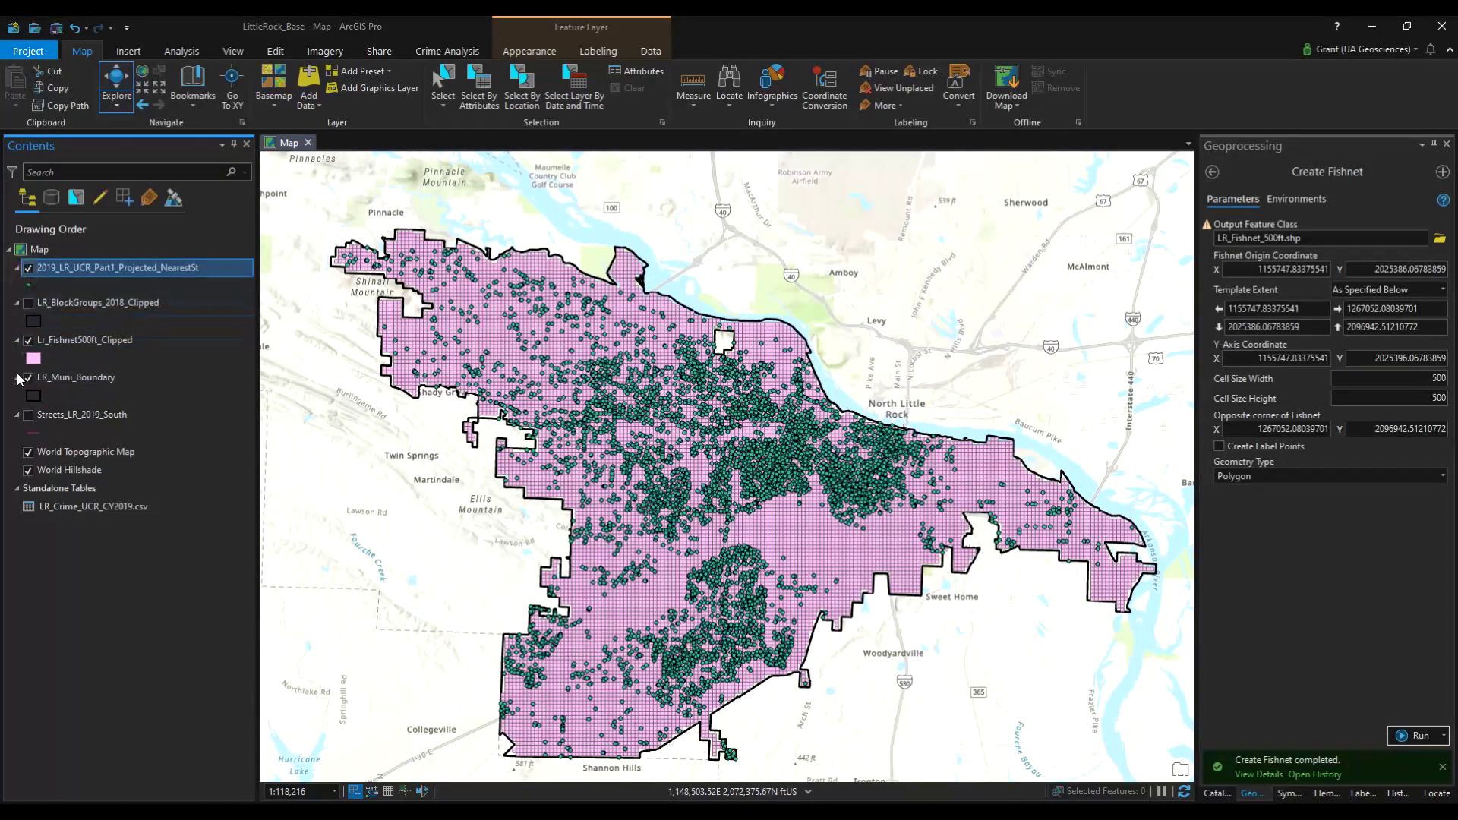
pyautogui.click(28, 269)
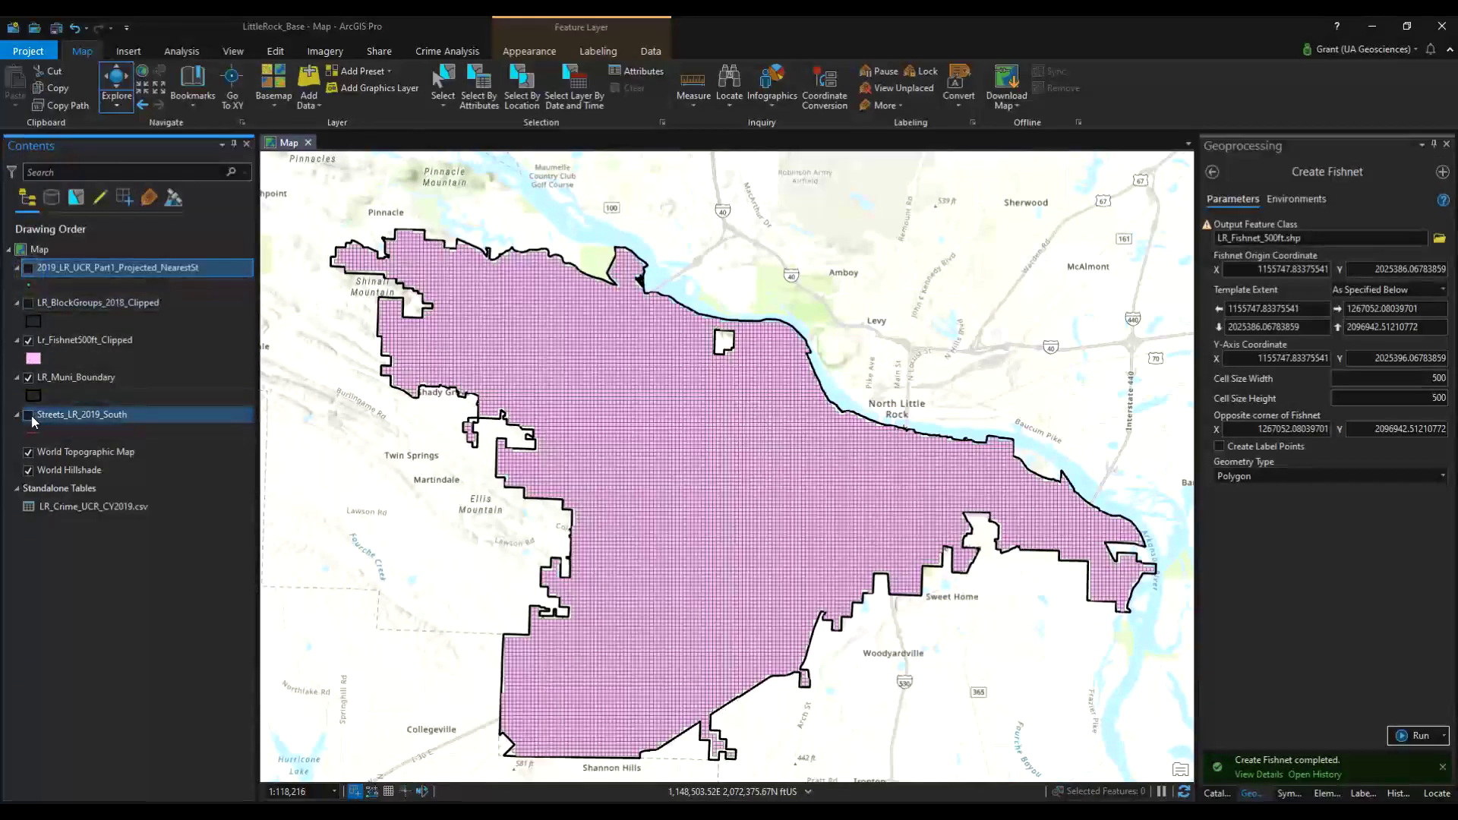
pyautogui.click(28, 342)
pyautogui.click(28, 415)
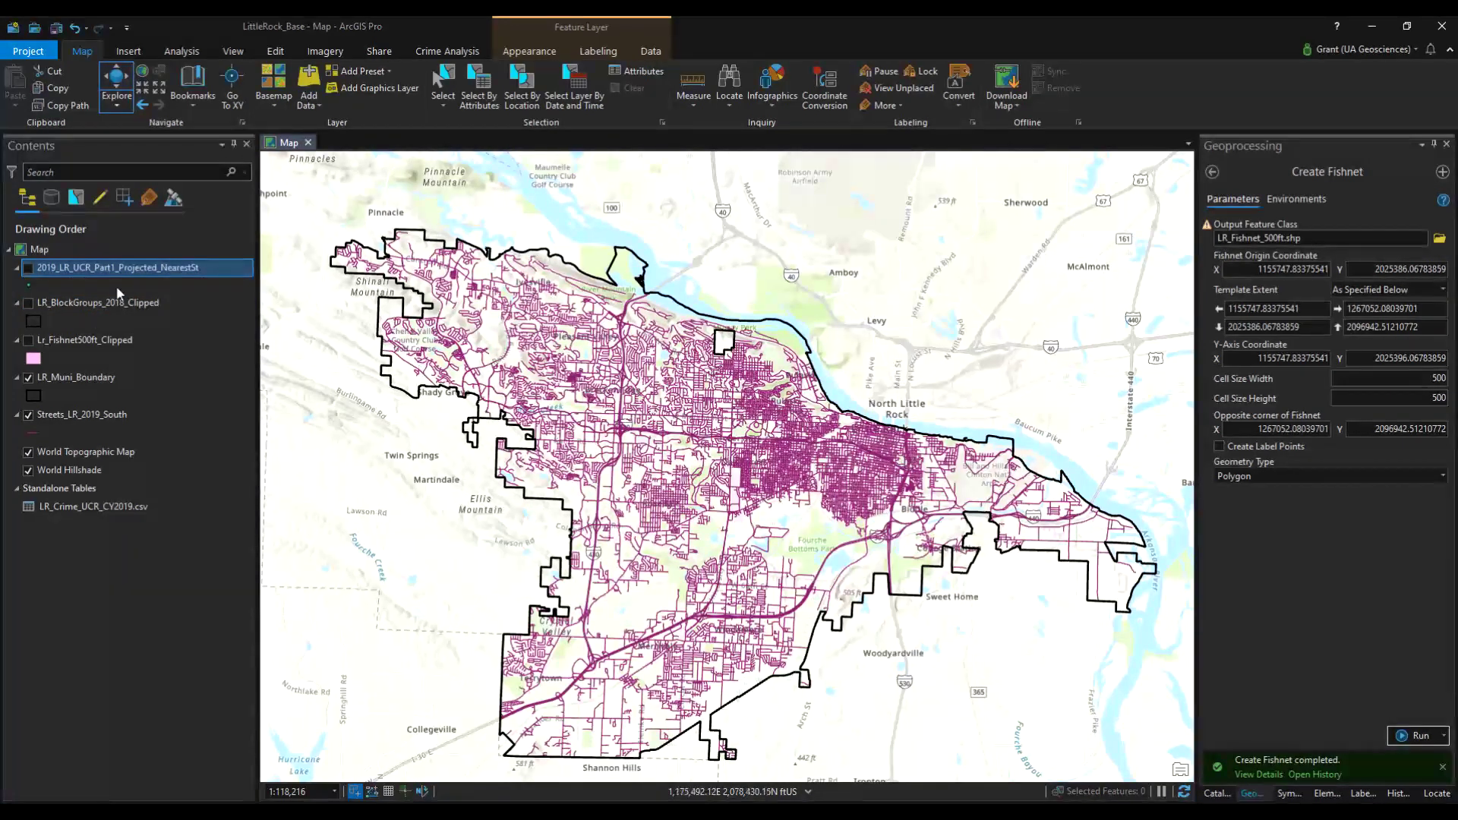
# Open the attribute table of 2019_LR_UCR_Part1_Projected_NearestSt, widen the Weapon_Typ column, and examine the weapon types by crime category
pyautogui.rightClick(82, 269)
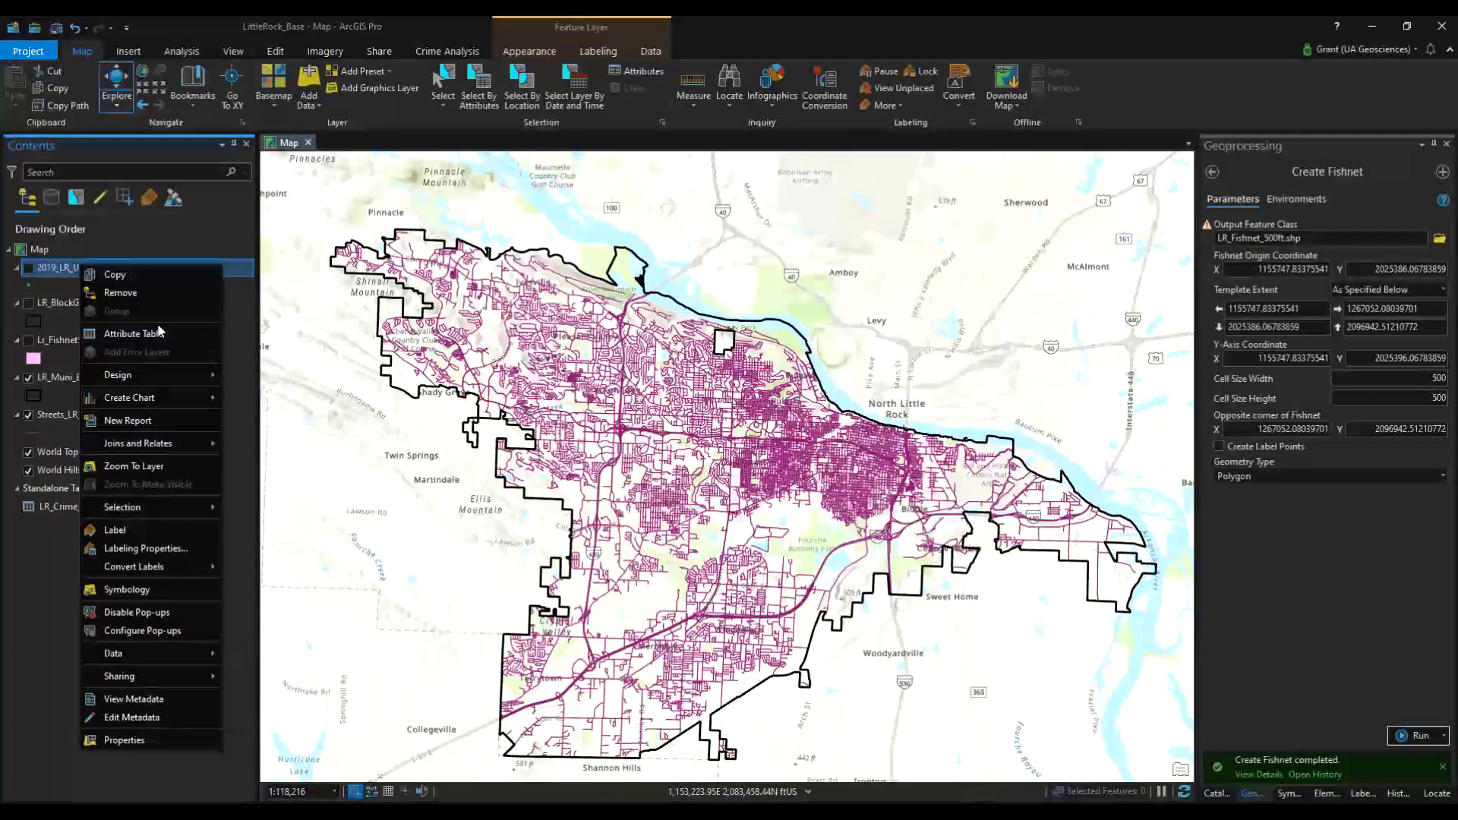
pyautogui.click(133, 333)
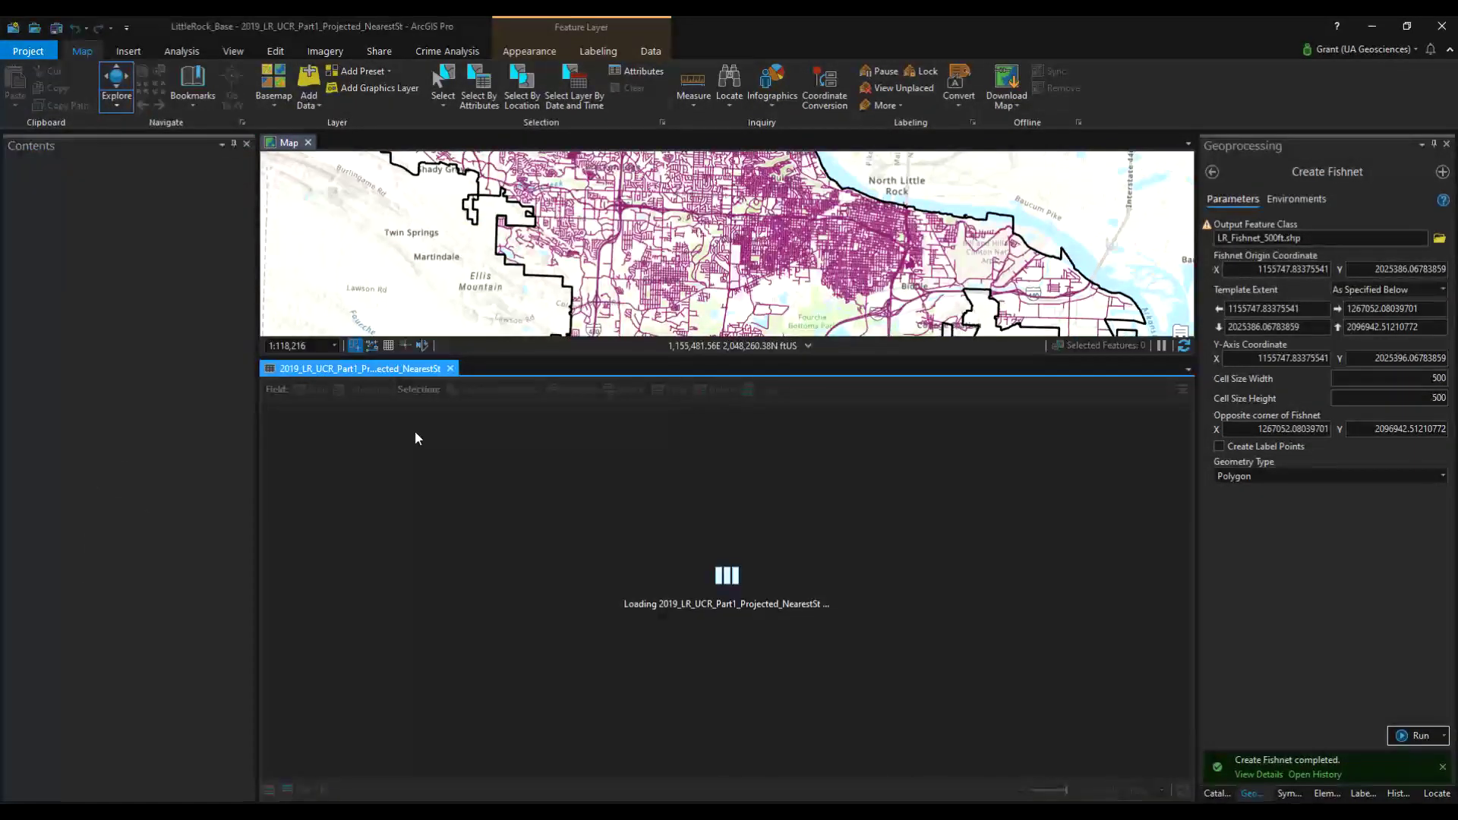
pyautogui.moveTo(604, 775); pyautogui.dragTo(940, 743)
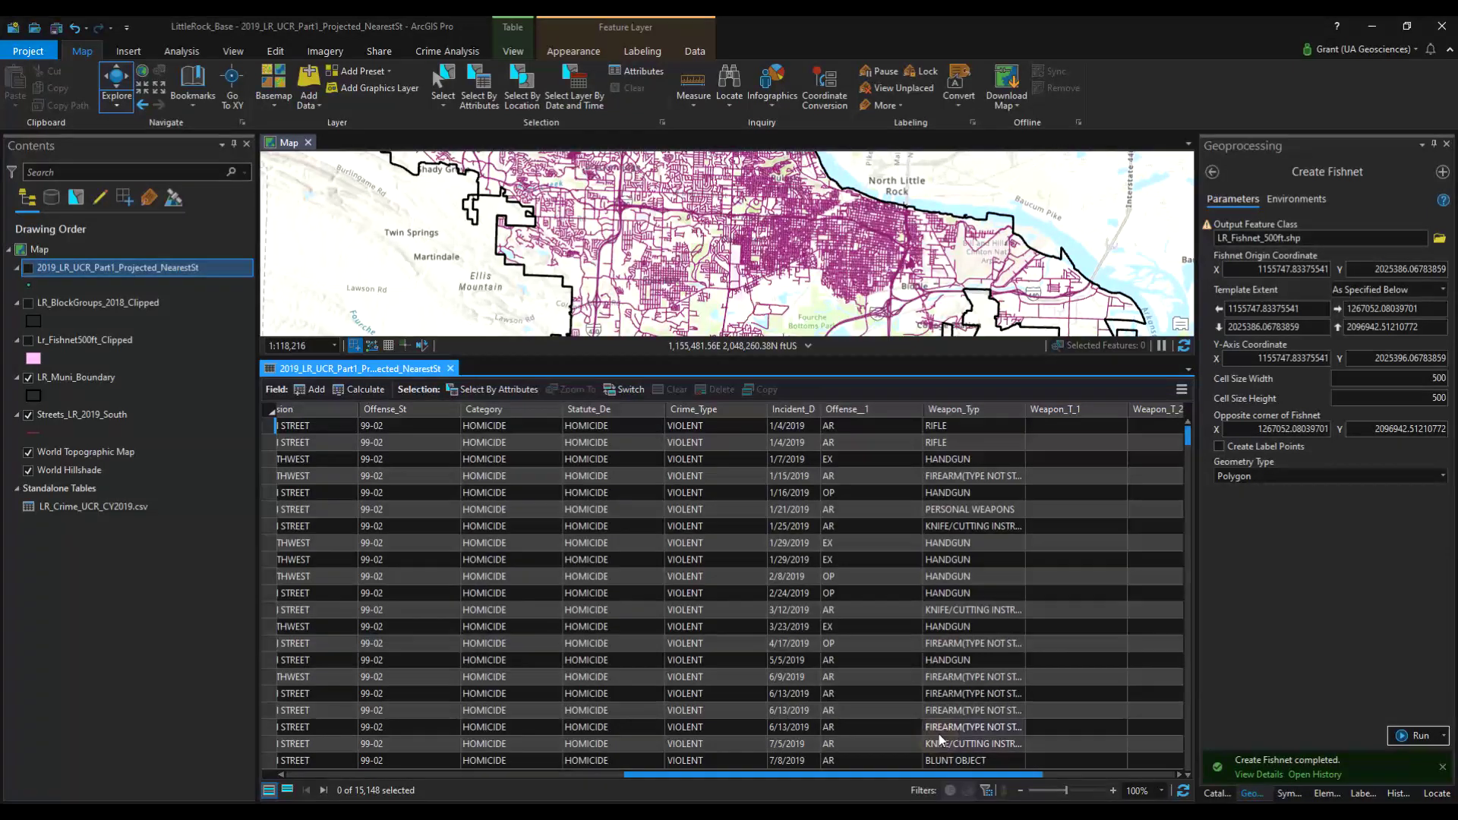
pyautogui.moveTo(928, 779); pyautogui.dragTo(977, 775)
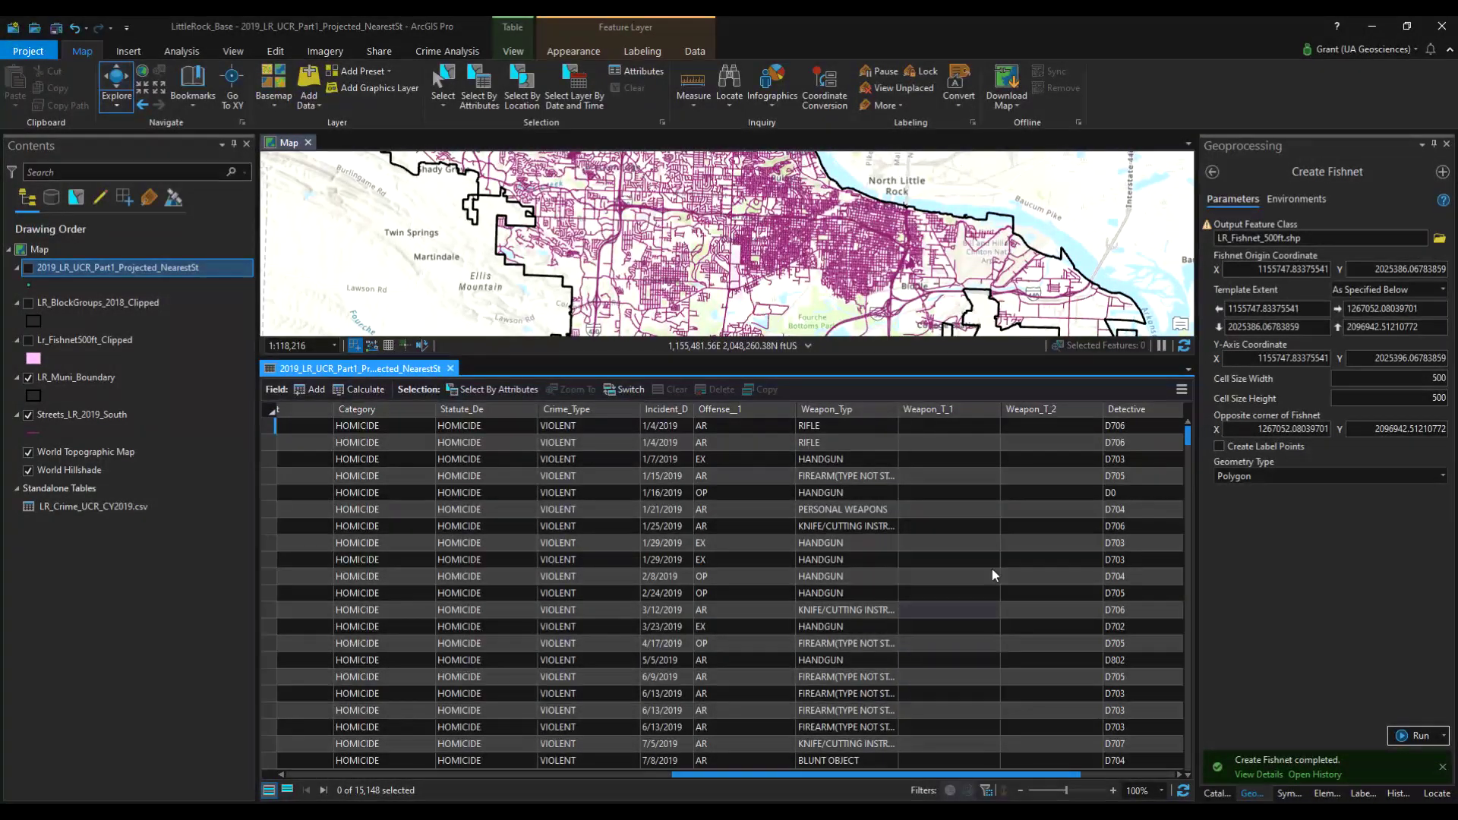
pyautogui.moveTo(899, 410); pyautogui.dragTo(1001, 420)
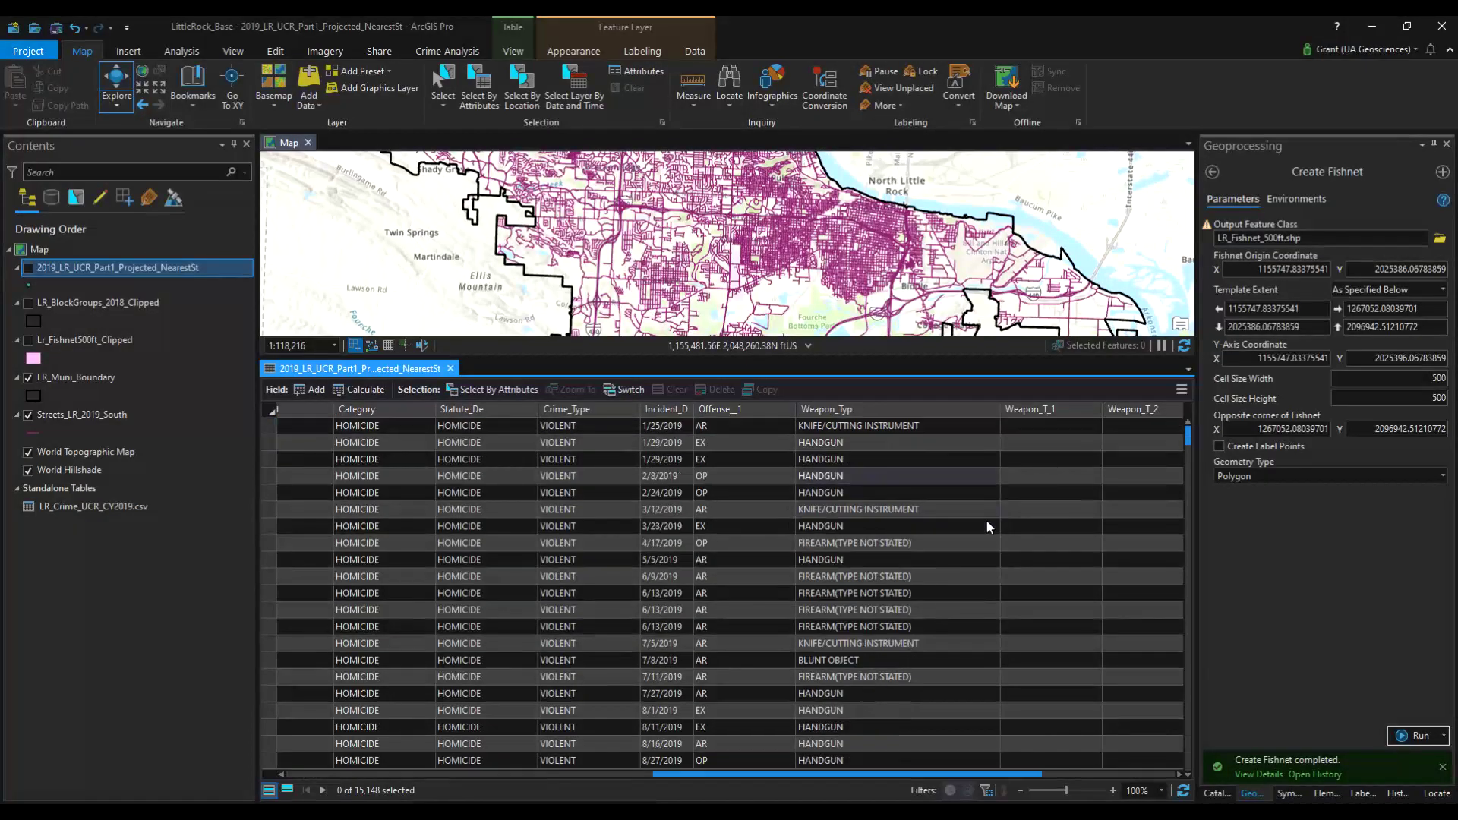
pyautogui.scroll(-12, 986, 519)
pyautogui.scroll(-5, 987, 521)
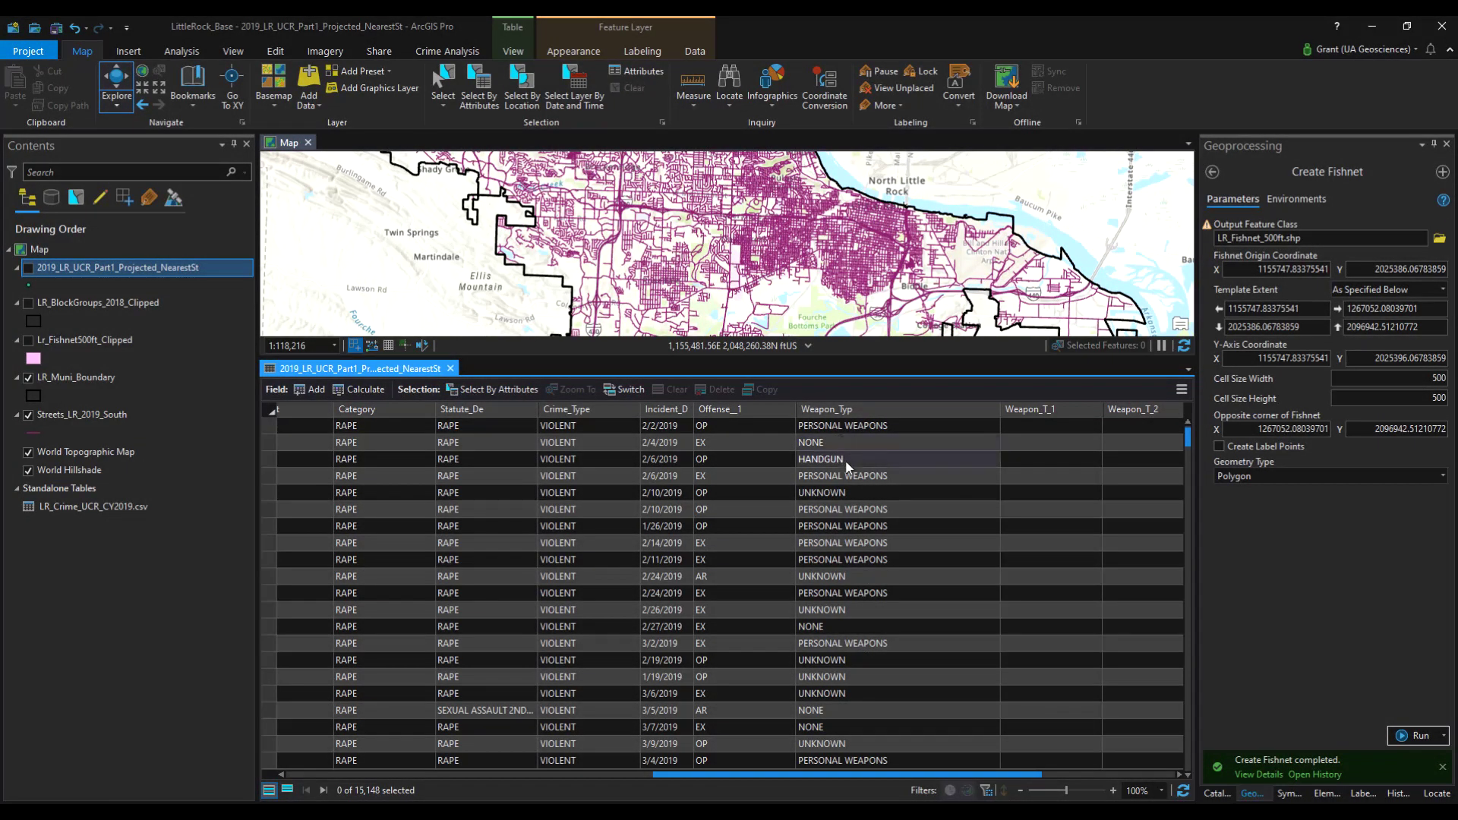
# Start a new Select By Attributes expression on 2019_LR_UCR_Part1_Projected_NearestSt and move the dialog clear of the Weapon_Typ column
pyautogui.scroll(3, 904, 559)
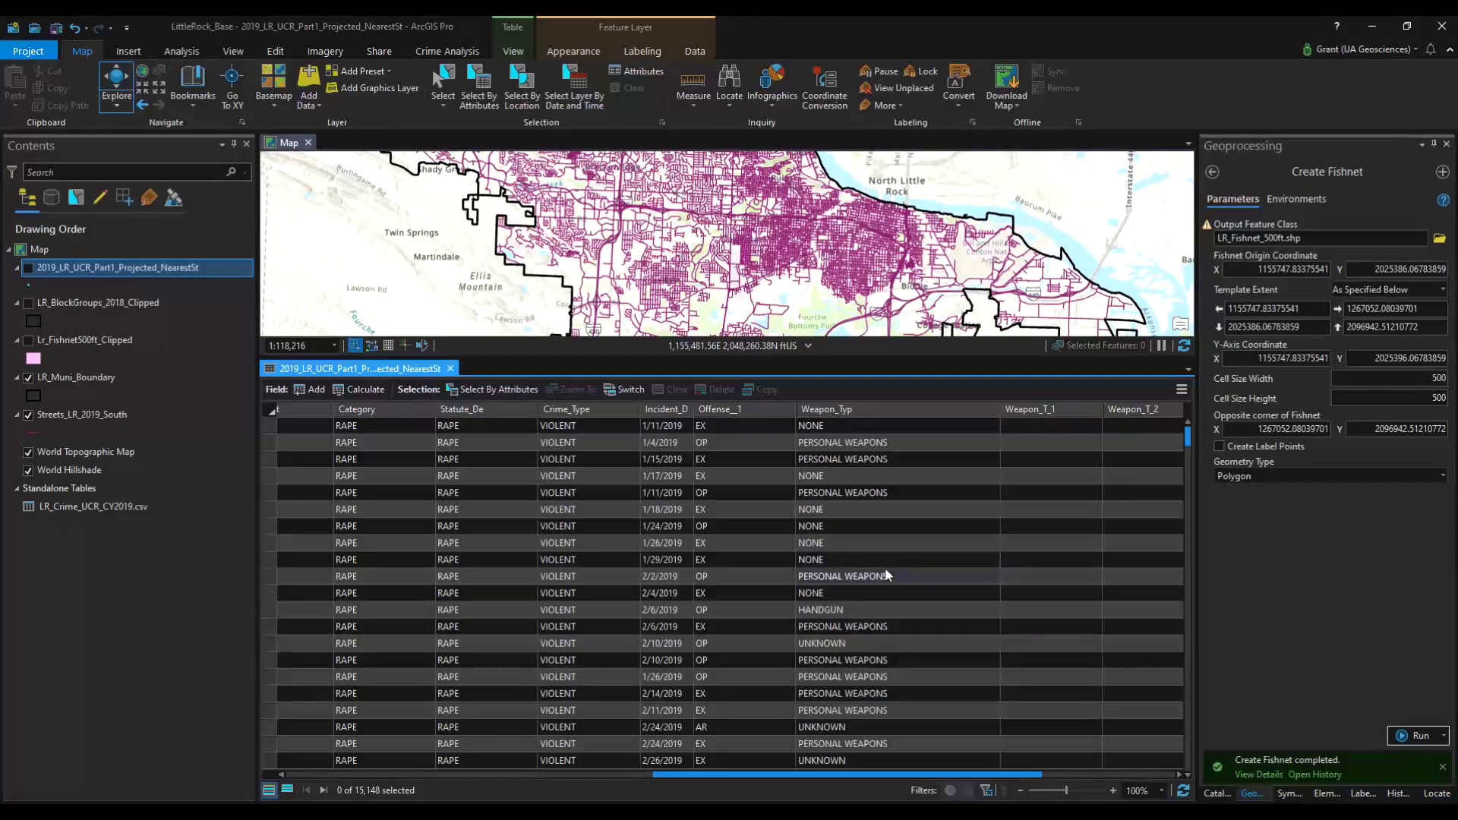
pyautogui.scroll(5, 882, 568)
pyautogui.scroll(2, 857, 581)
pyautogui.scroll(6, 848, 516)
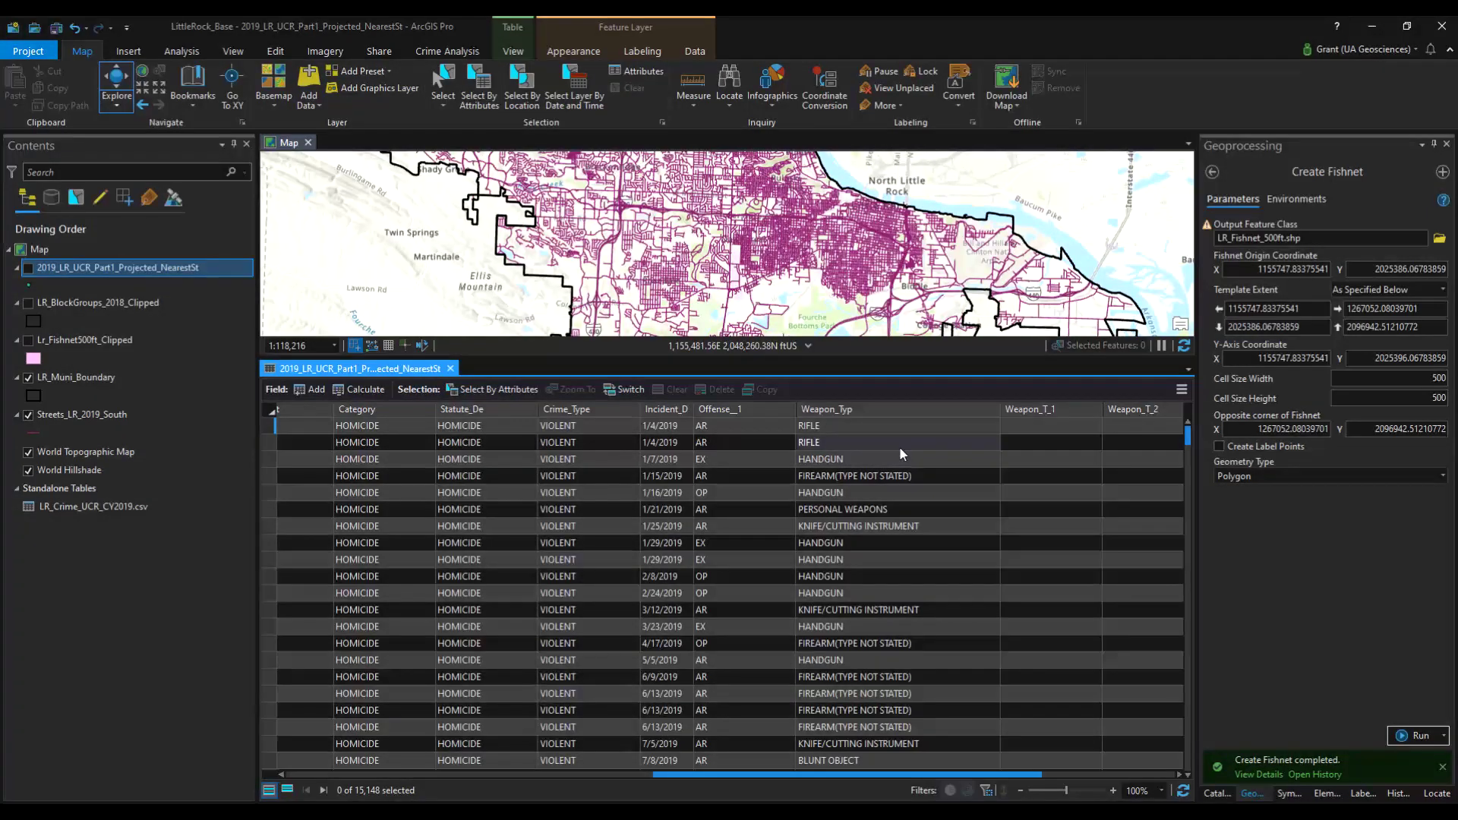
pyautogui.click(478, 99)
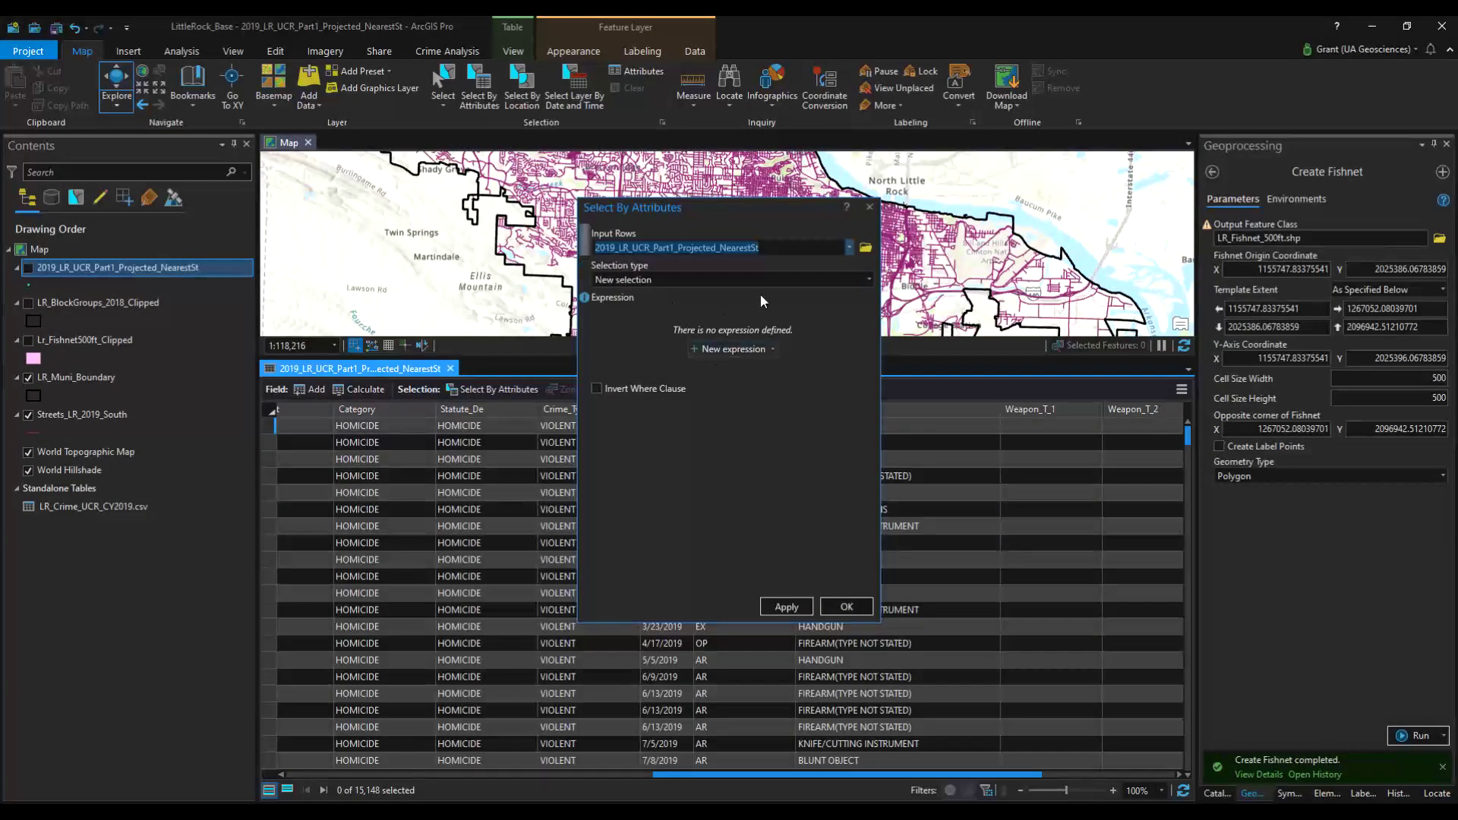
pyautogui.click(713, 352)
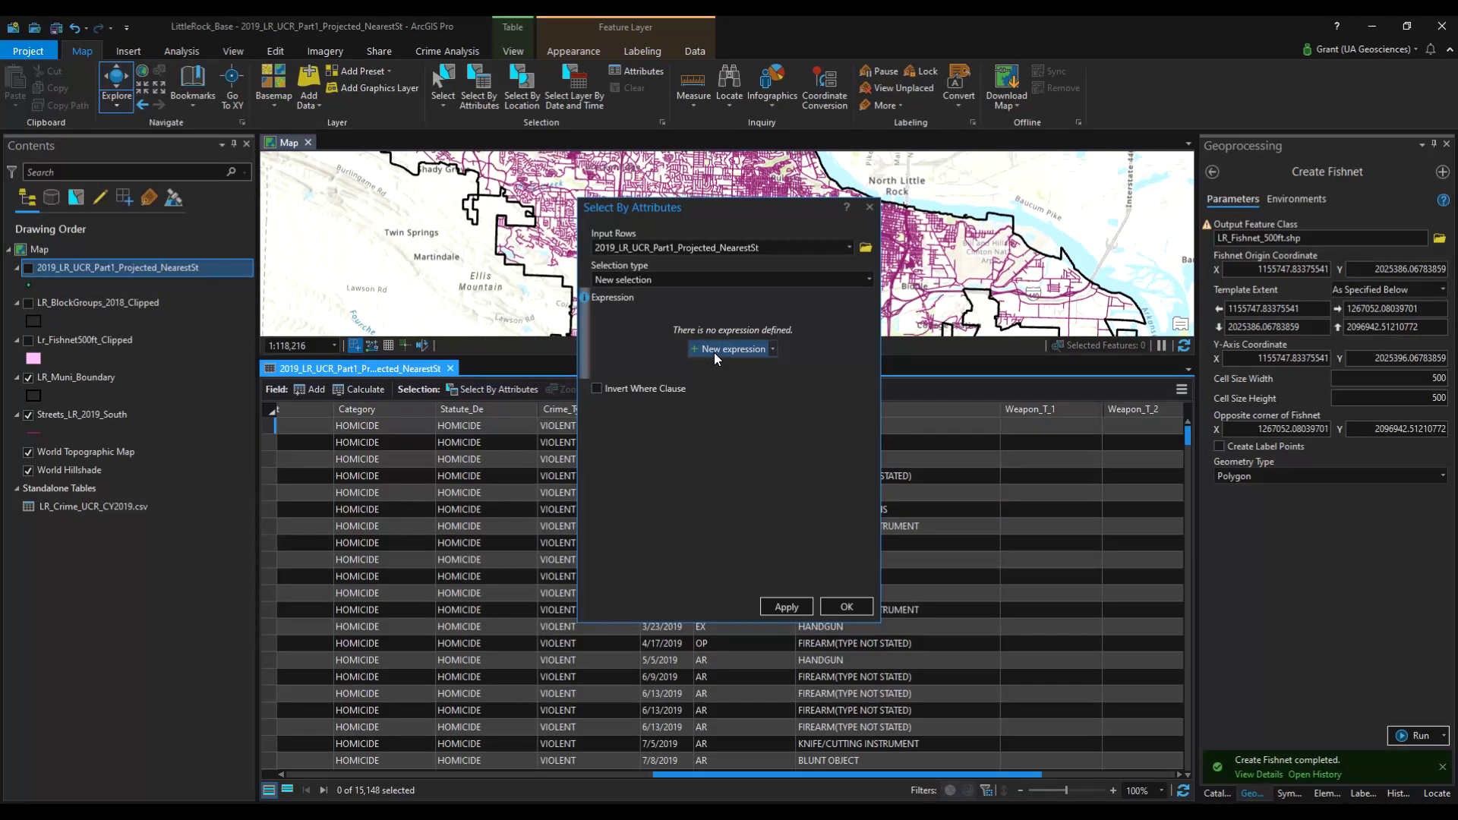
pyautogui.click(713, 353)
pyautogui.click(709, 367)
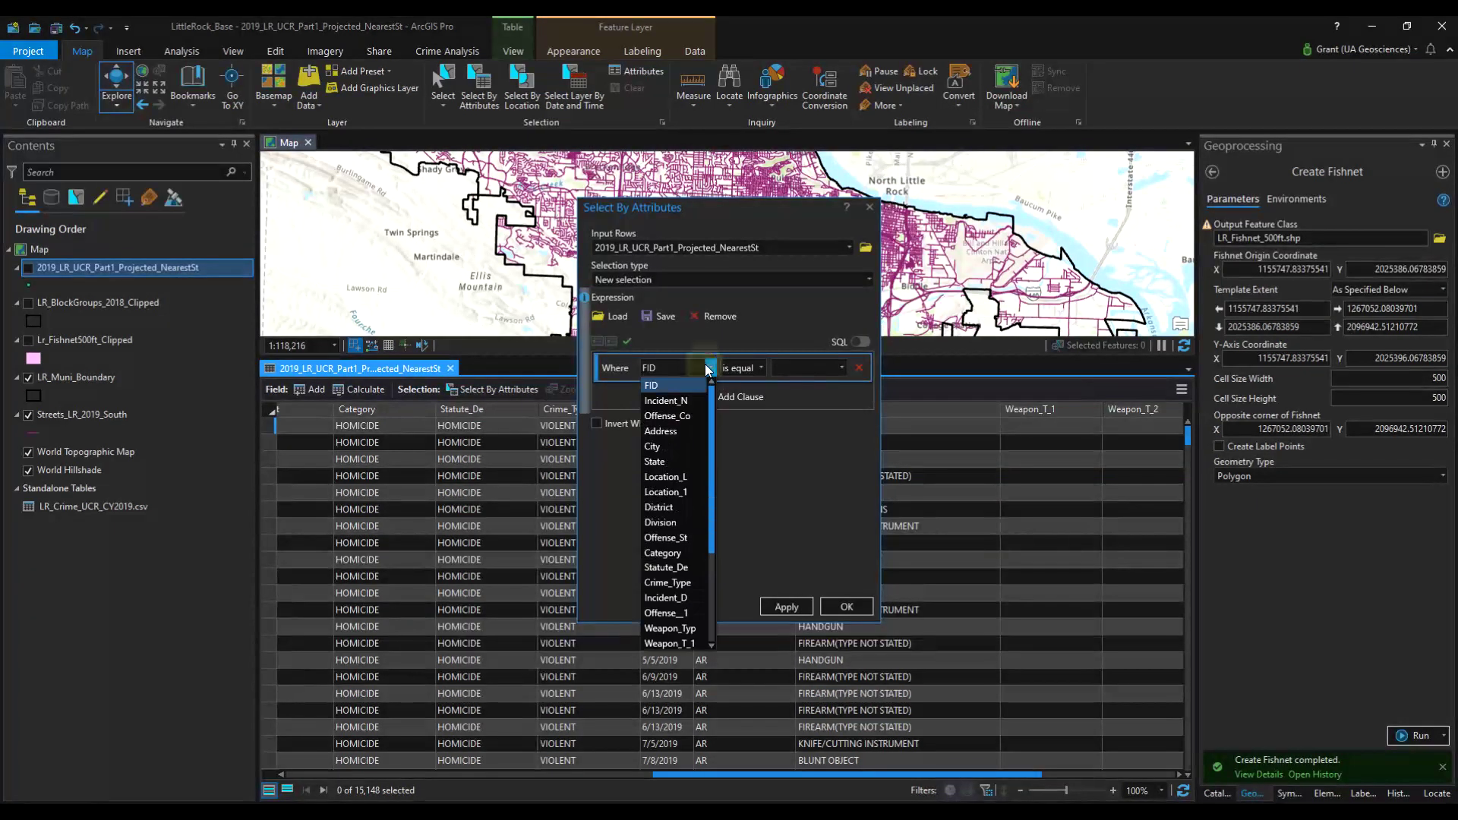
pyautogui.click(722, 211)
pyautogui.moveTo(677, 205); pyautogui.dragTo(468, 208)
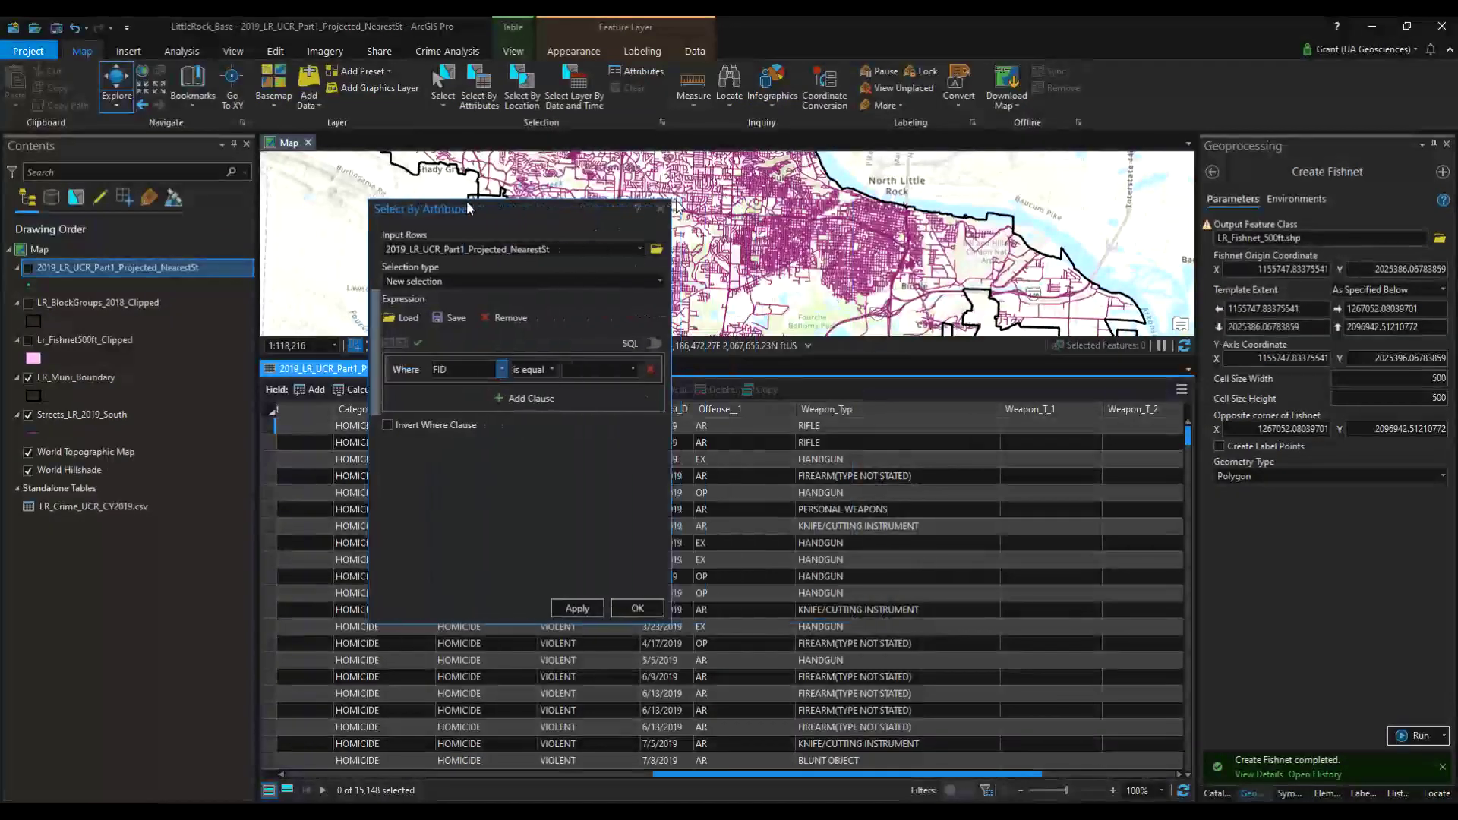
# Define the first selection clause as Weapon_Typ is equal to FIREARM(TYPE NOT STATED)
pyautogui.click(484, 368)
pyautogui.scroll(-2, 463, 486)
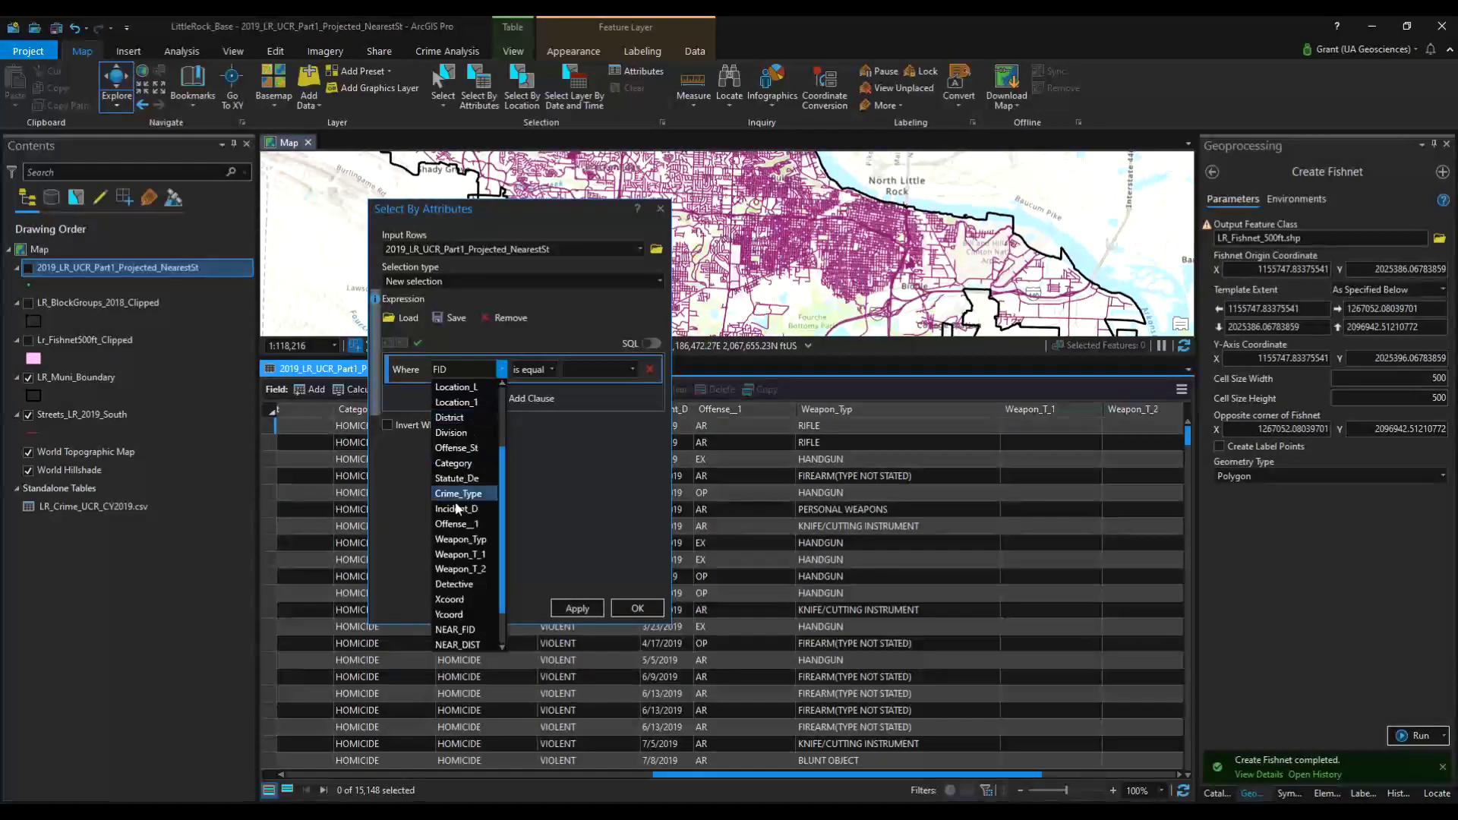
pyautogui.click(464, 539)
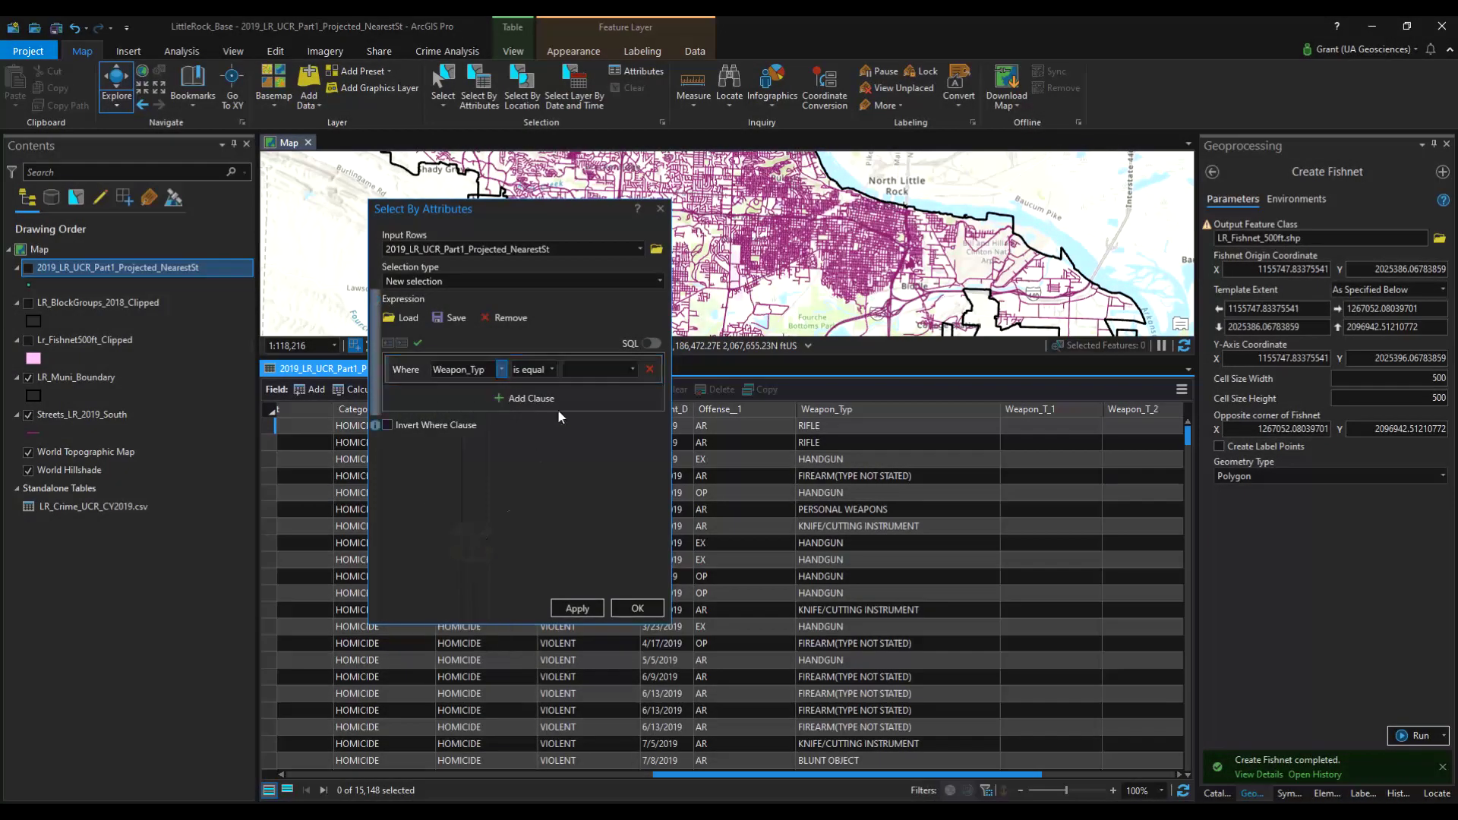
pyautogui.click(634, 370)
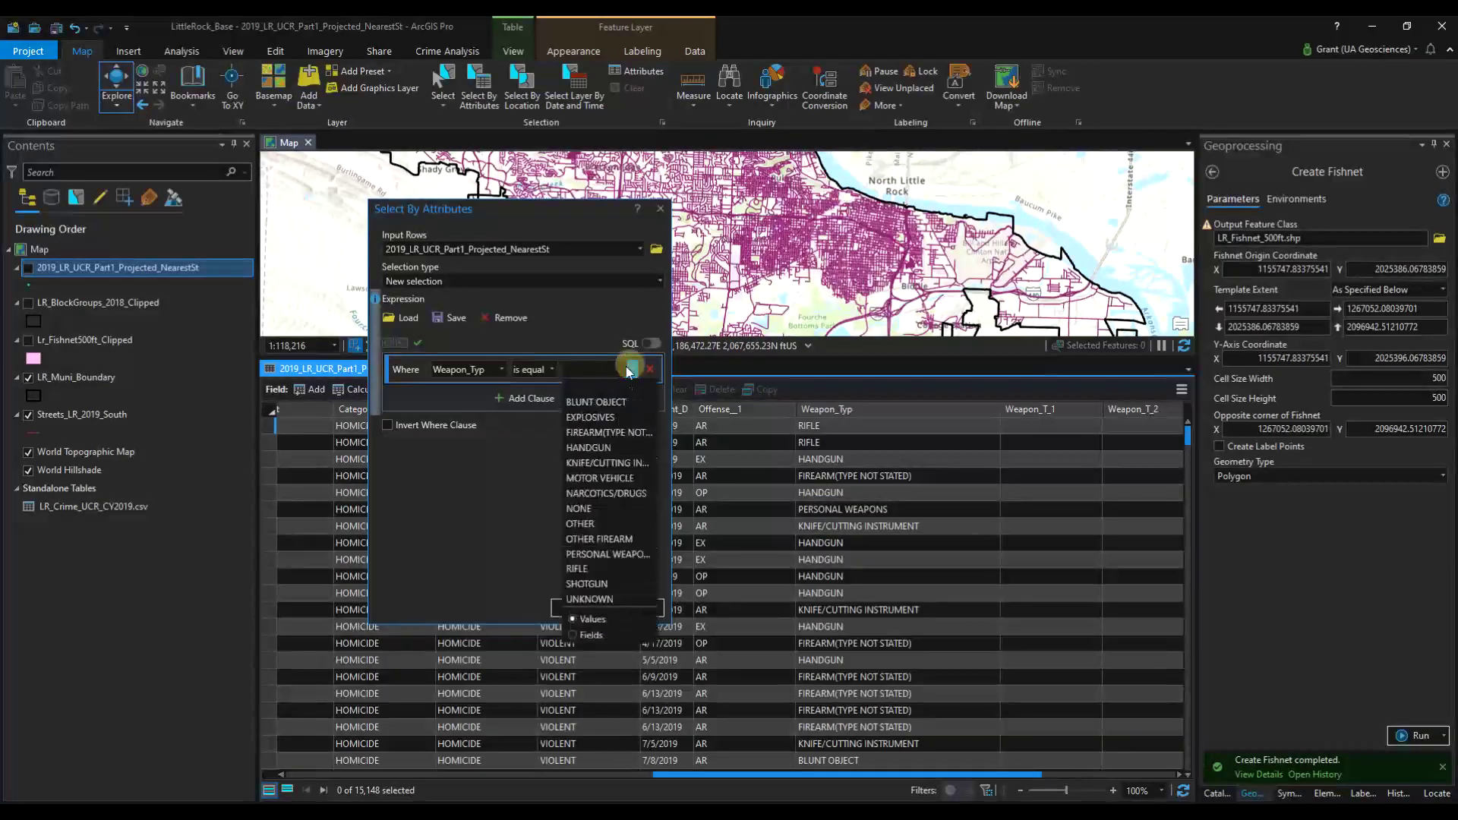
pyautogui.click(625, 434)
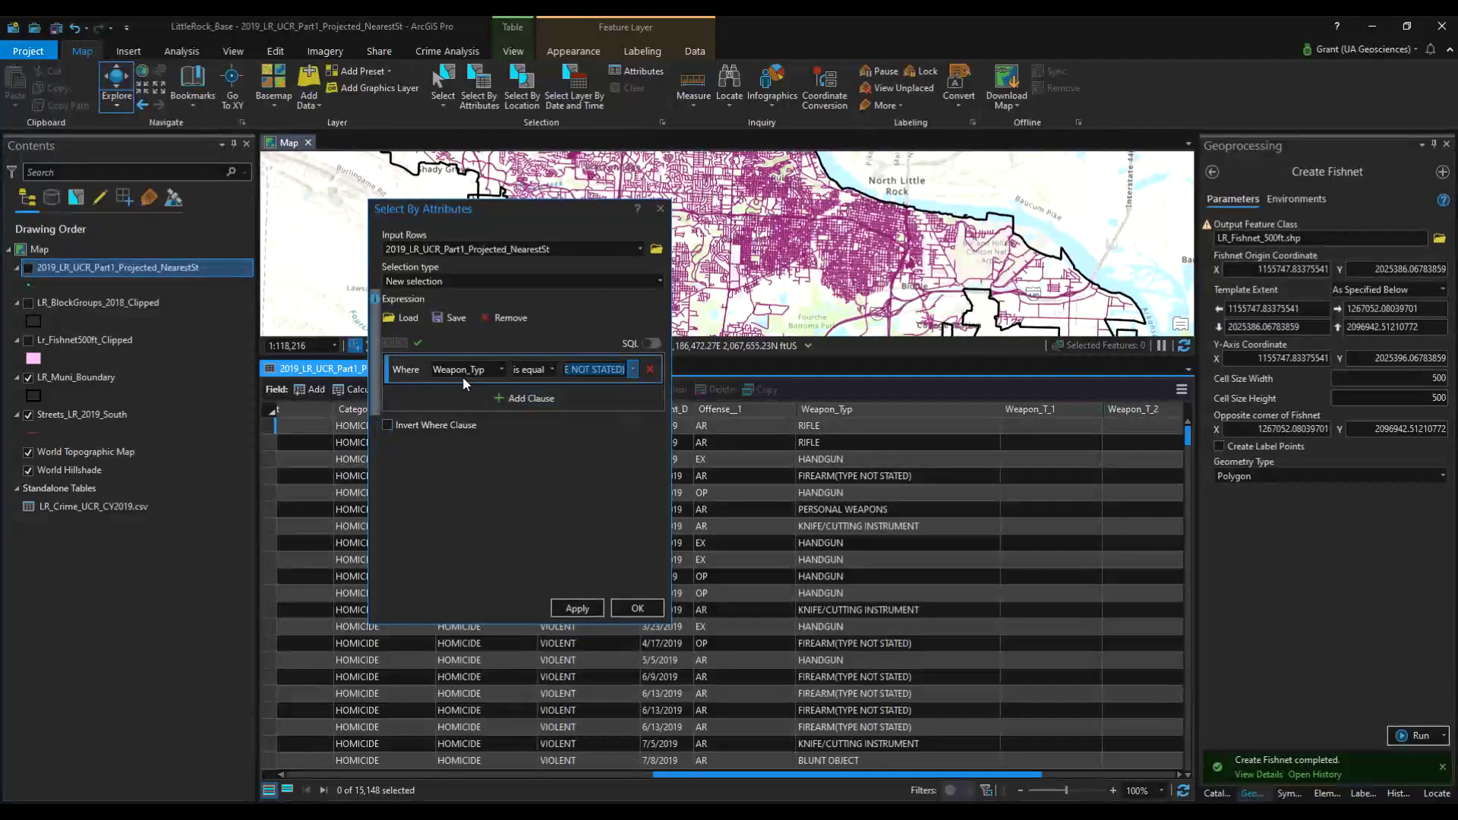
# Add an Or clause selecting records where Weapon_Typ is equal to HANDGUN
pyautogui.click(532, 399)
pyautogui.click(418, 402)
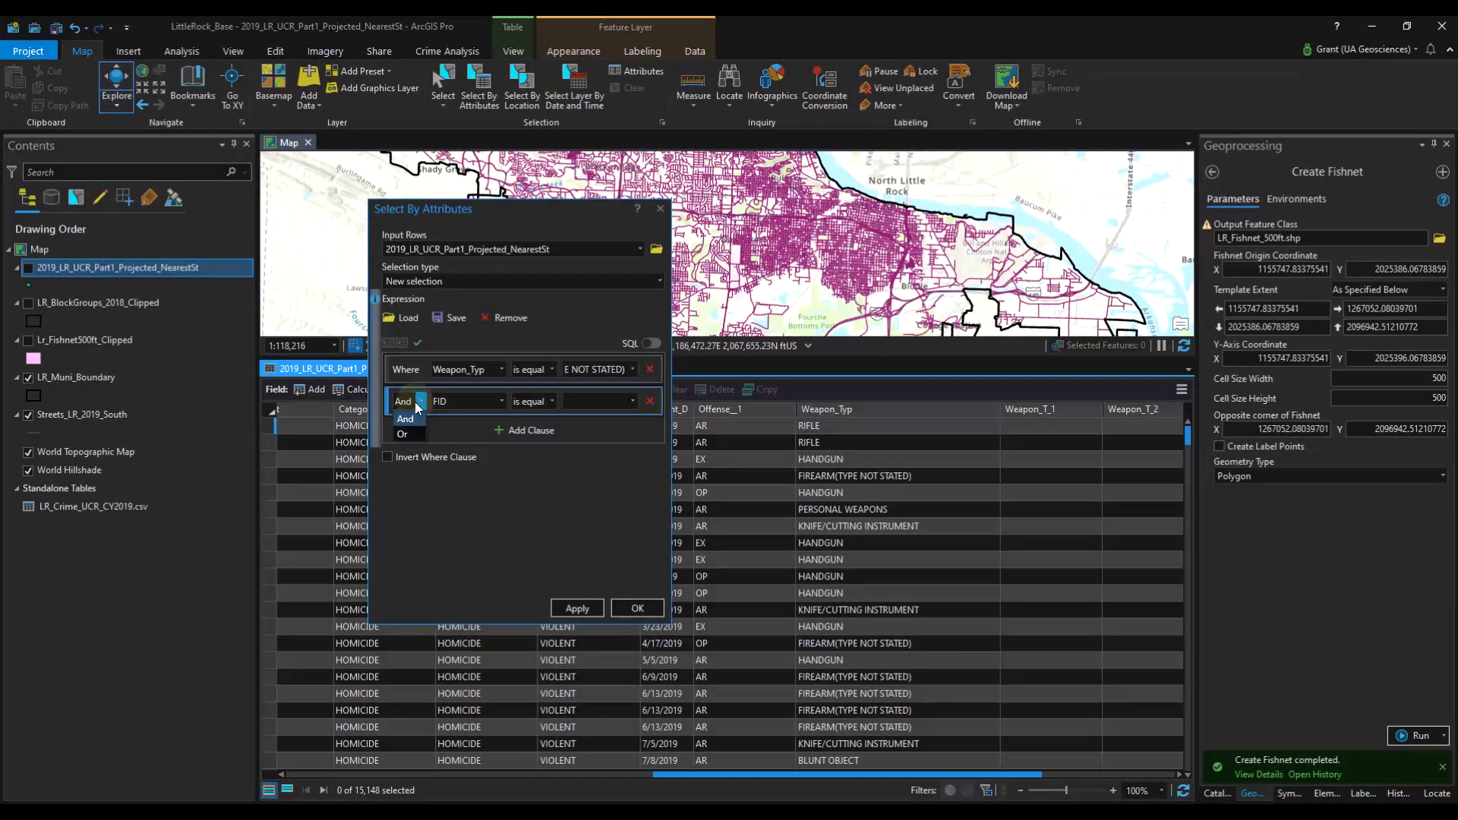
pyautogui.click(418, 435)
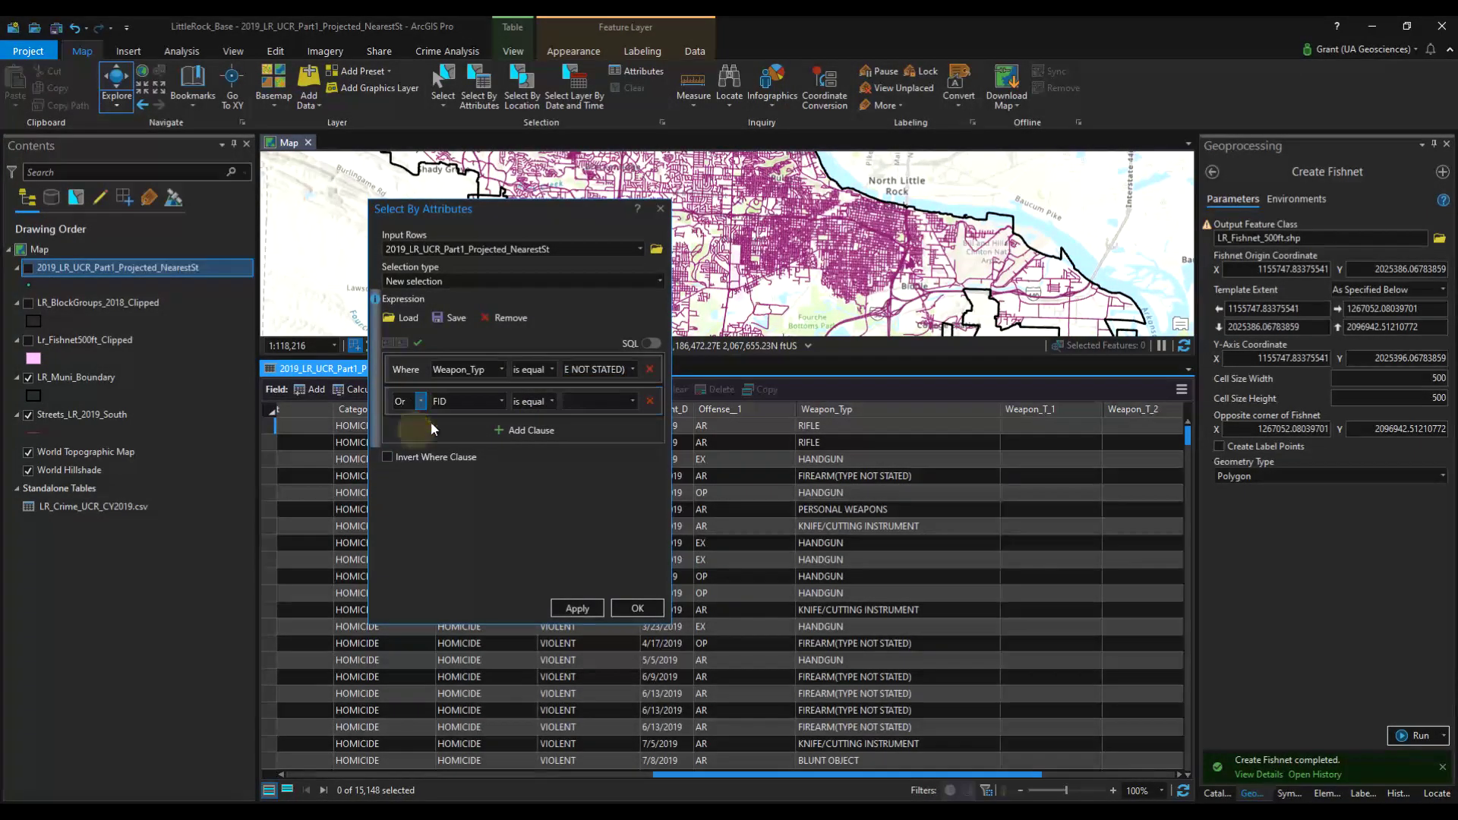
pyautogui.click(502, 401)
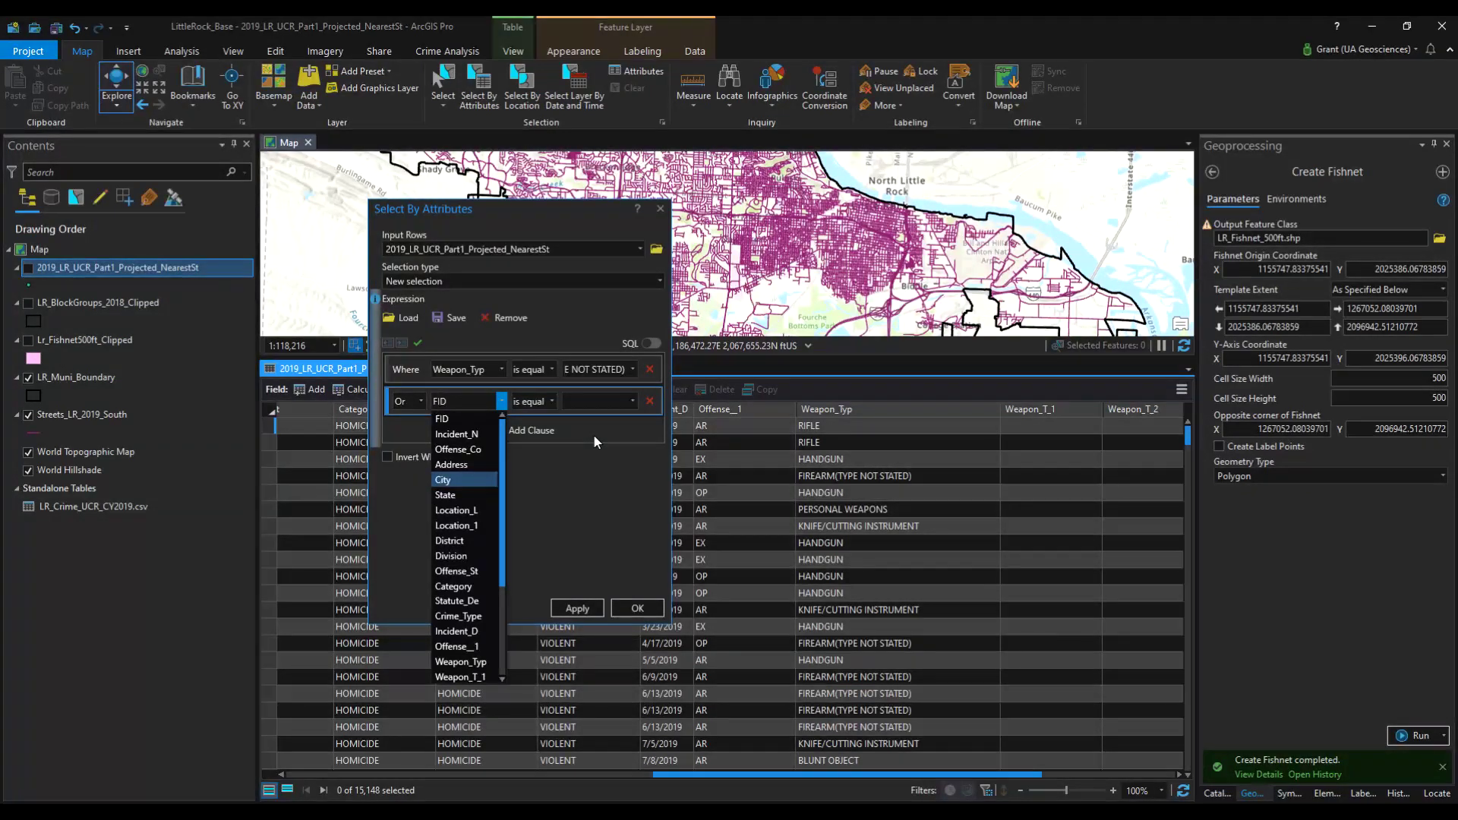
pyautogui.scroll(-1, 467, 589)
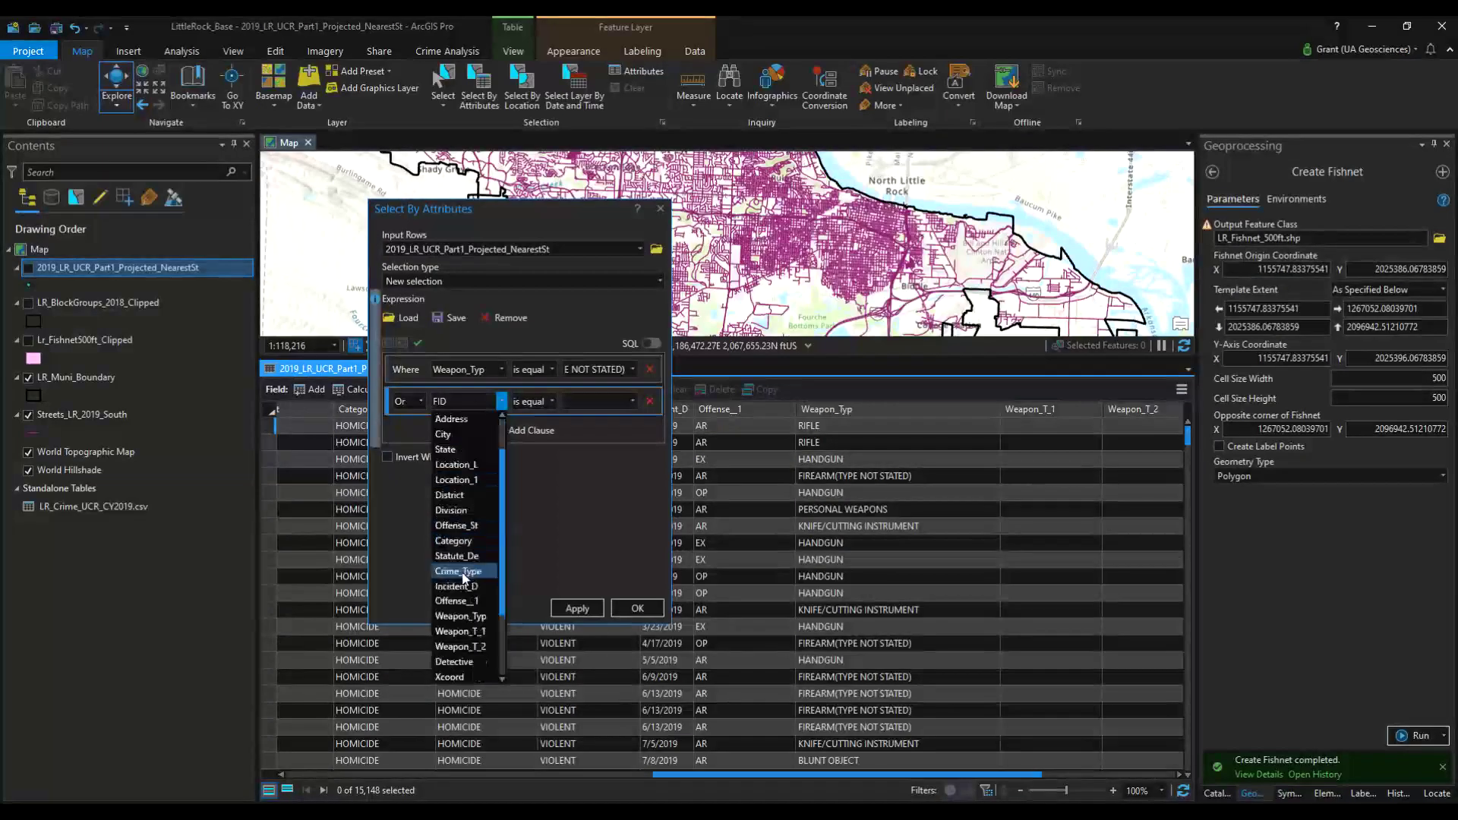
pyautogui.click(460, 616)
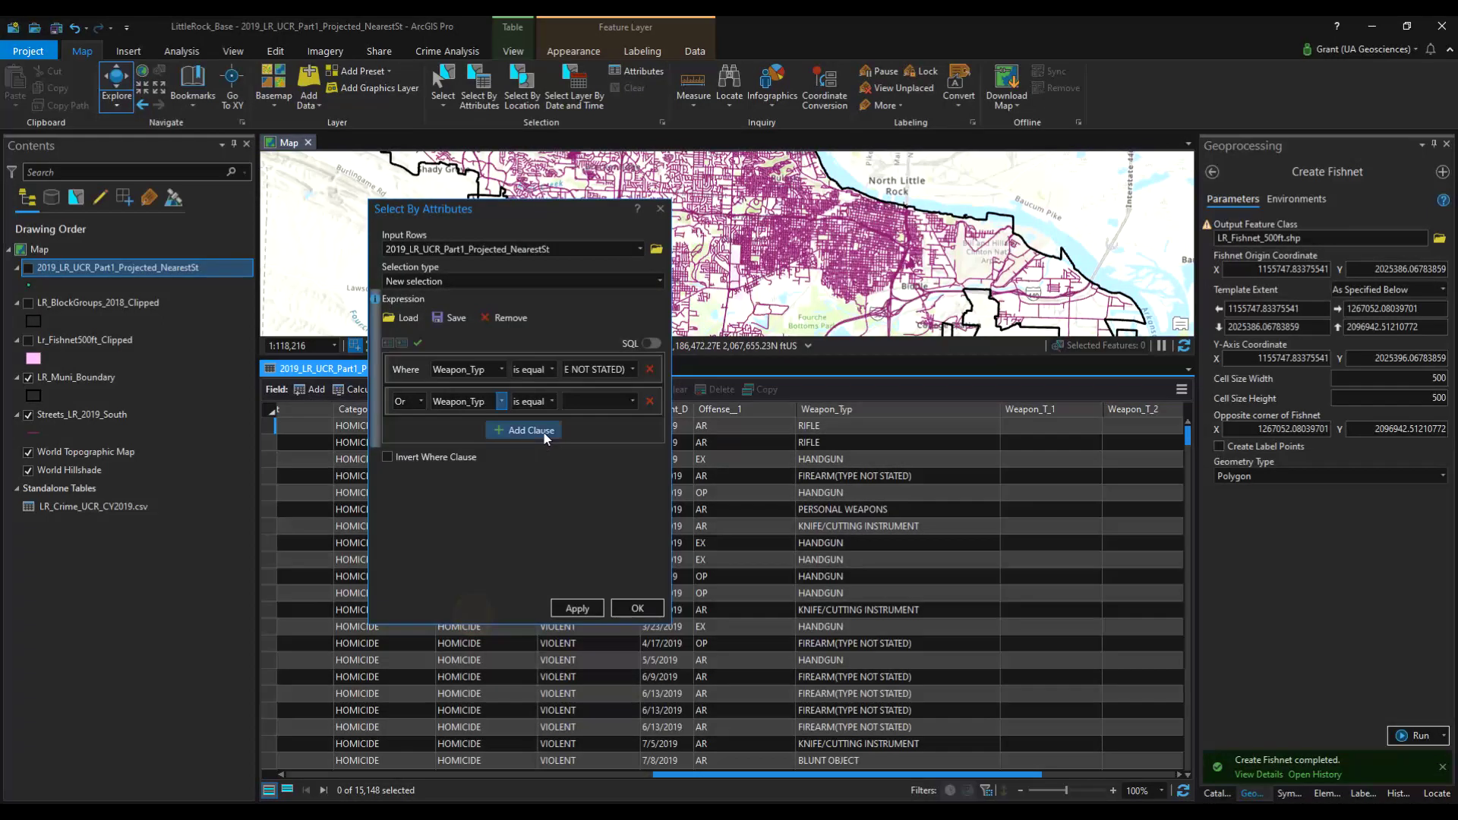
pyautogui.click(631, 401)
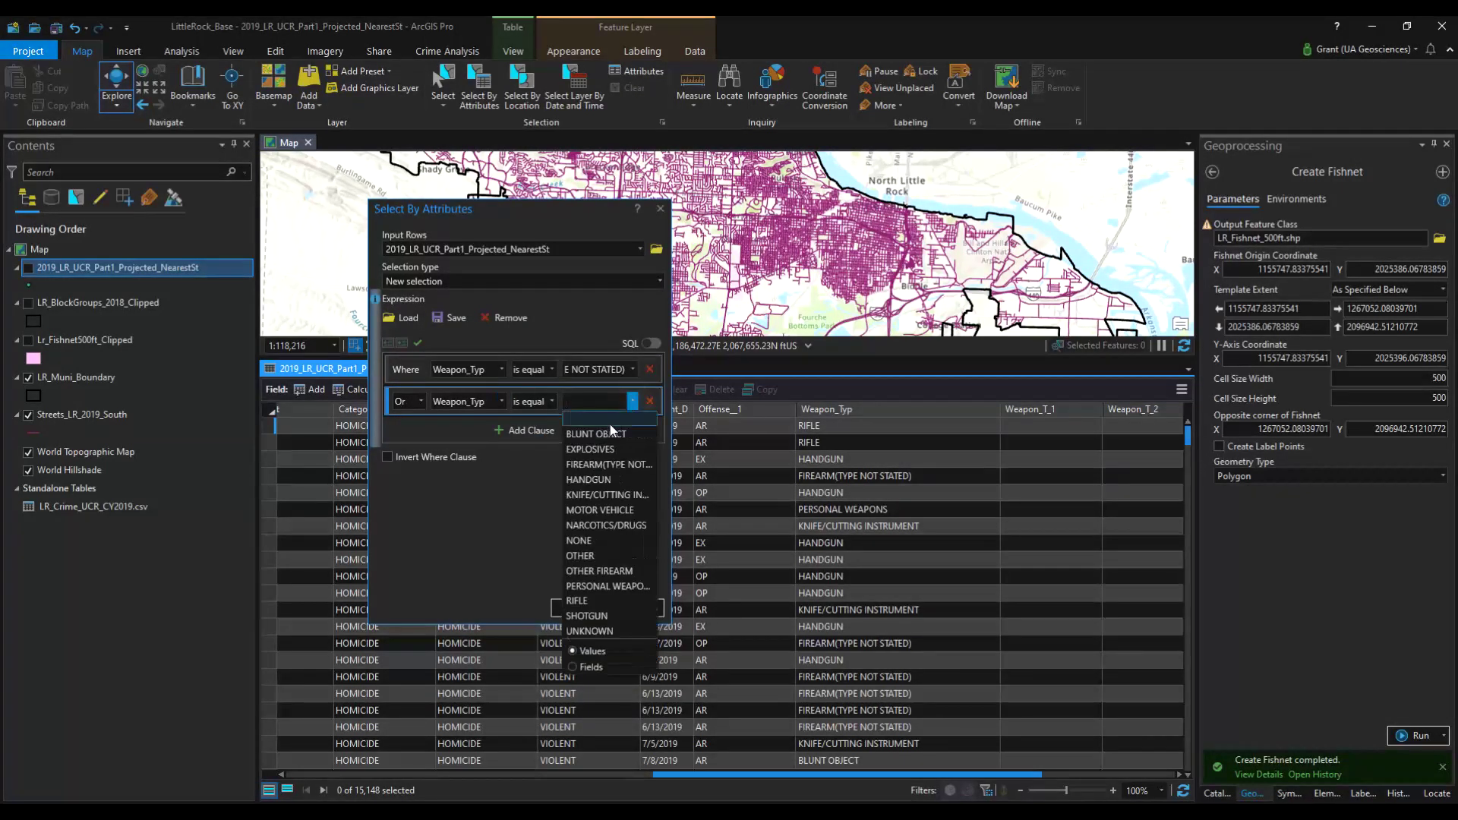
pyautogui.click(612, 480)
# Add another Or clause selecting records where Weapon_Typ is equal to OTHER FIREARM
pyautogui.click(523, 434)
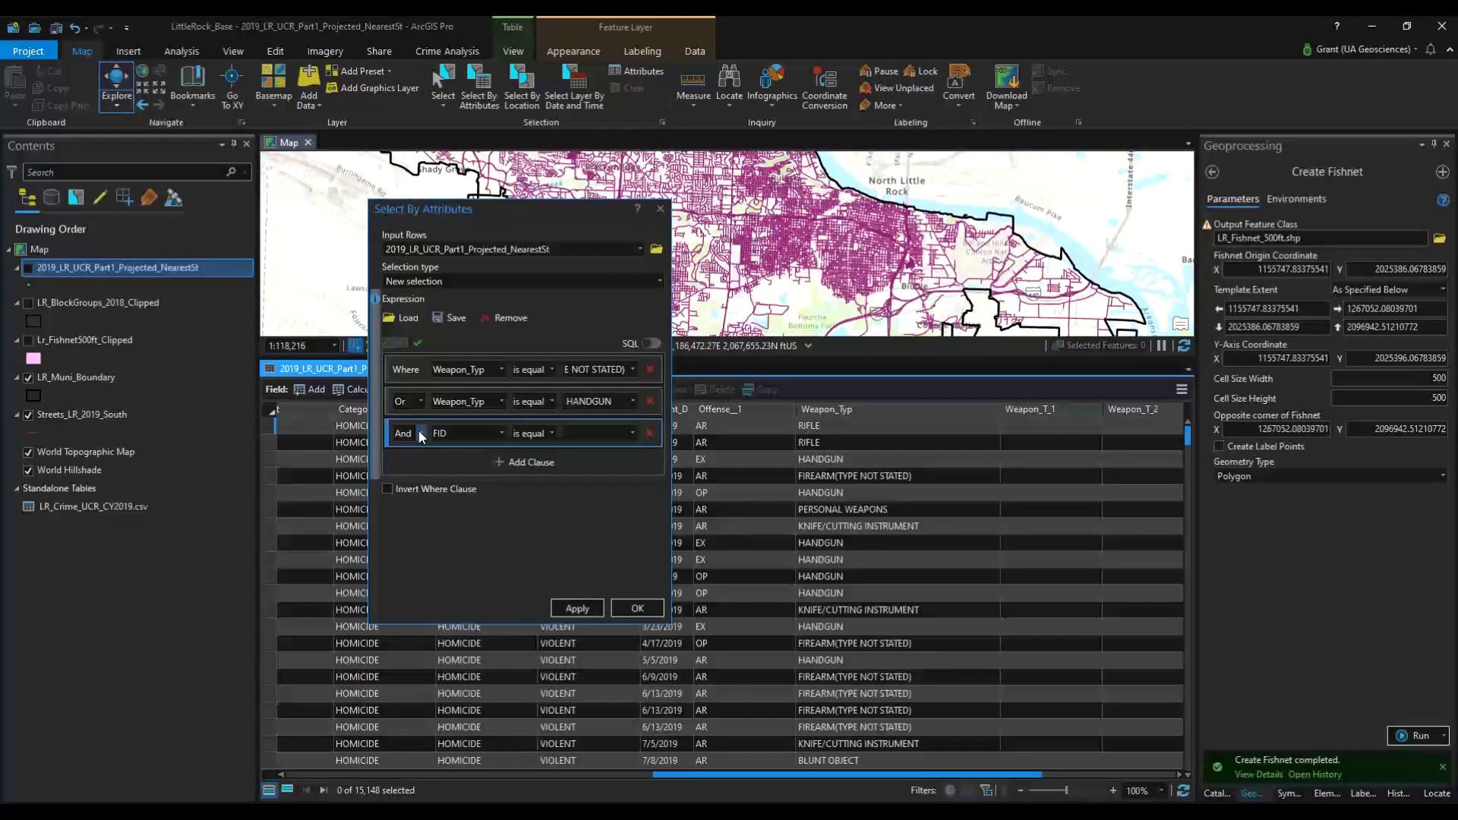
pyautogui.click(489, 439)
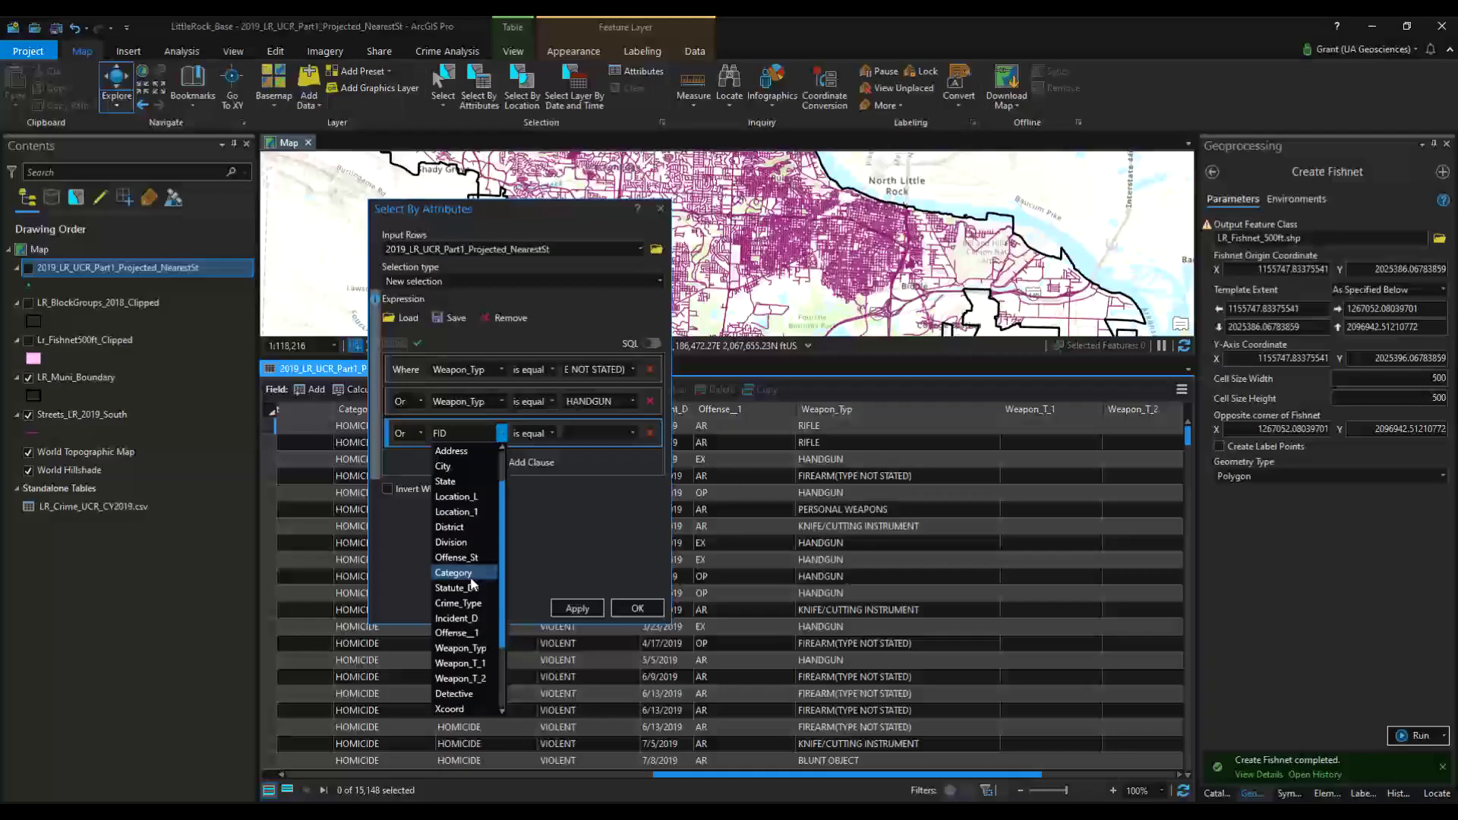
pyautogui.click(471, 647)
pyautogui.click(631, 433)
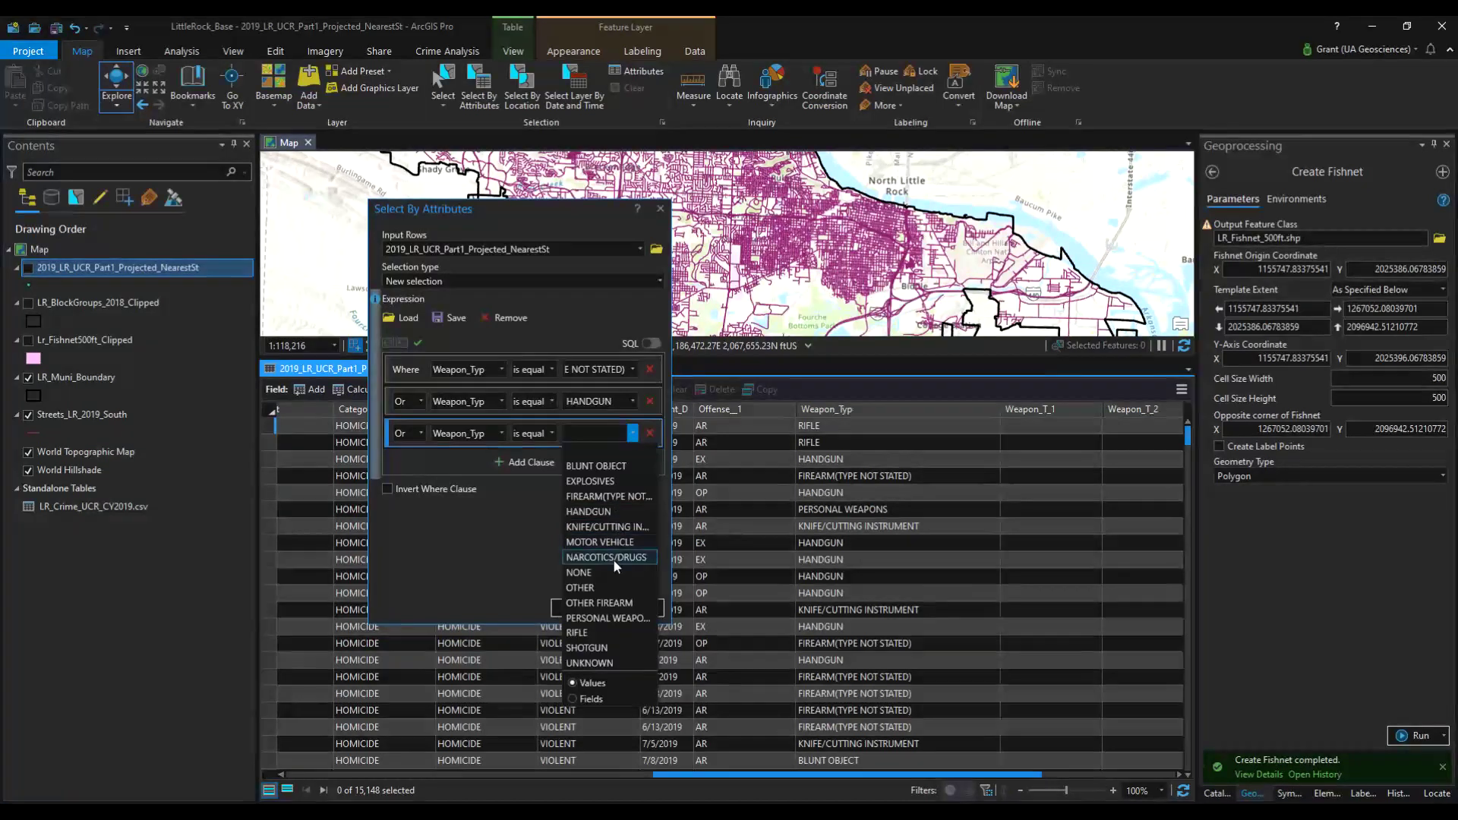
pyautogui.click(607, 602)
# Add a fourth clause joined with Or, where Weapon_Typ is equal to RIFLE
pyautogui.click(552, 472)
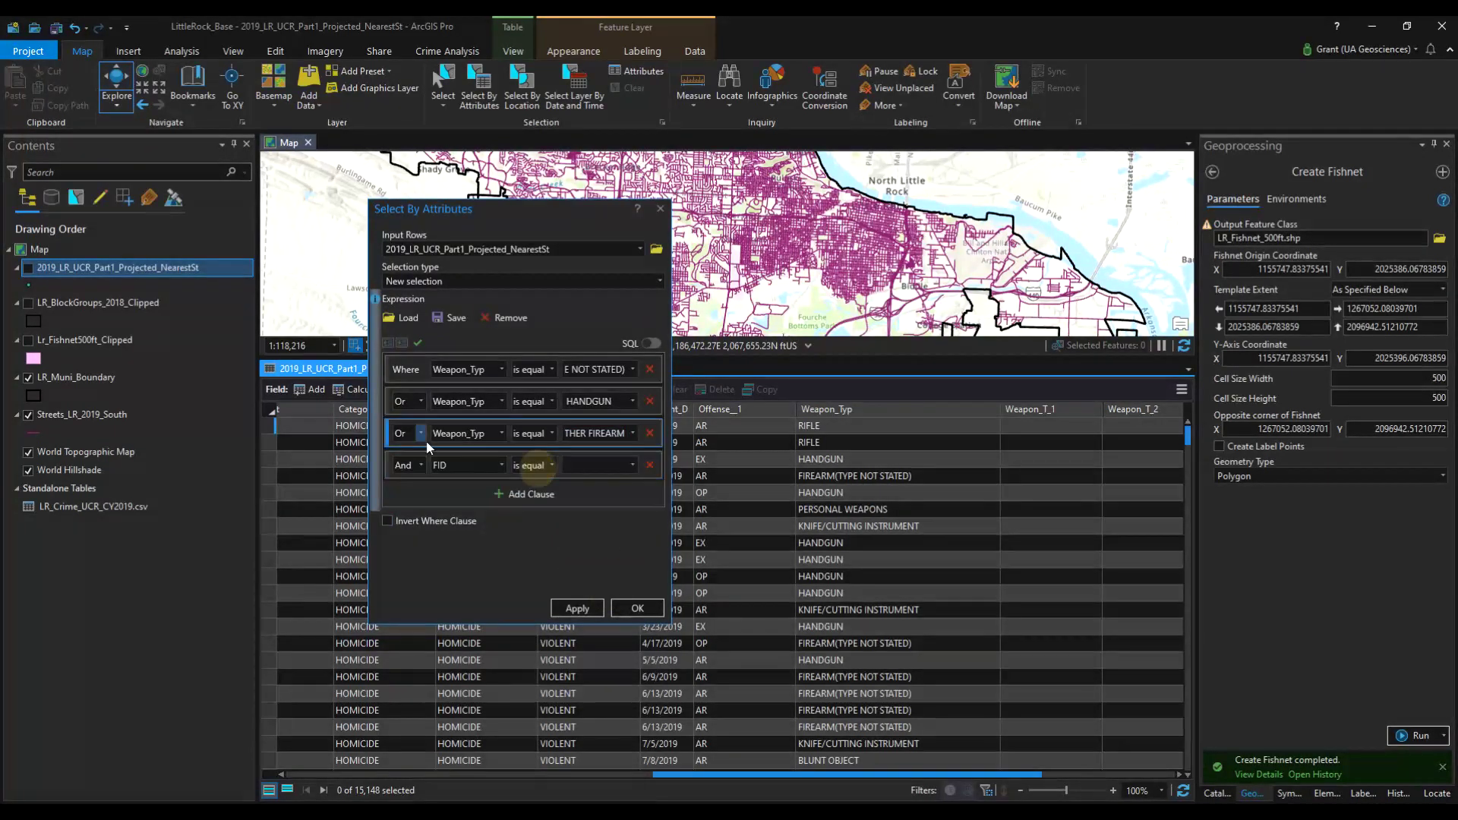
pyautogui.click(416, 465)
pyautogui.click(404, 498)
pyautogui.click(501, 464)
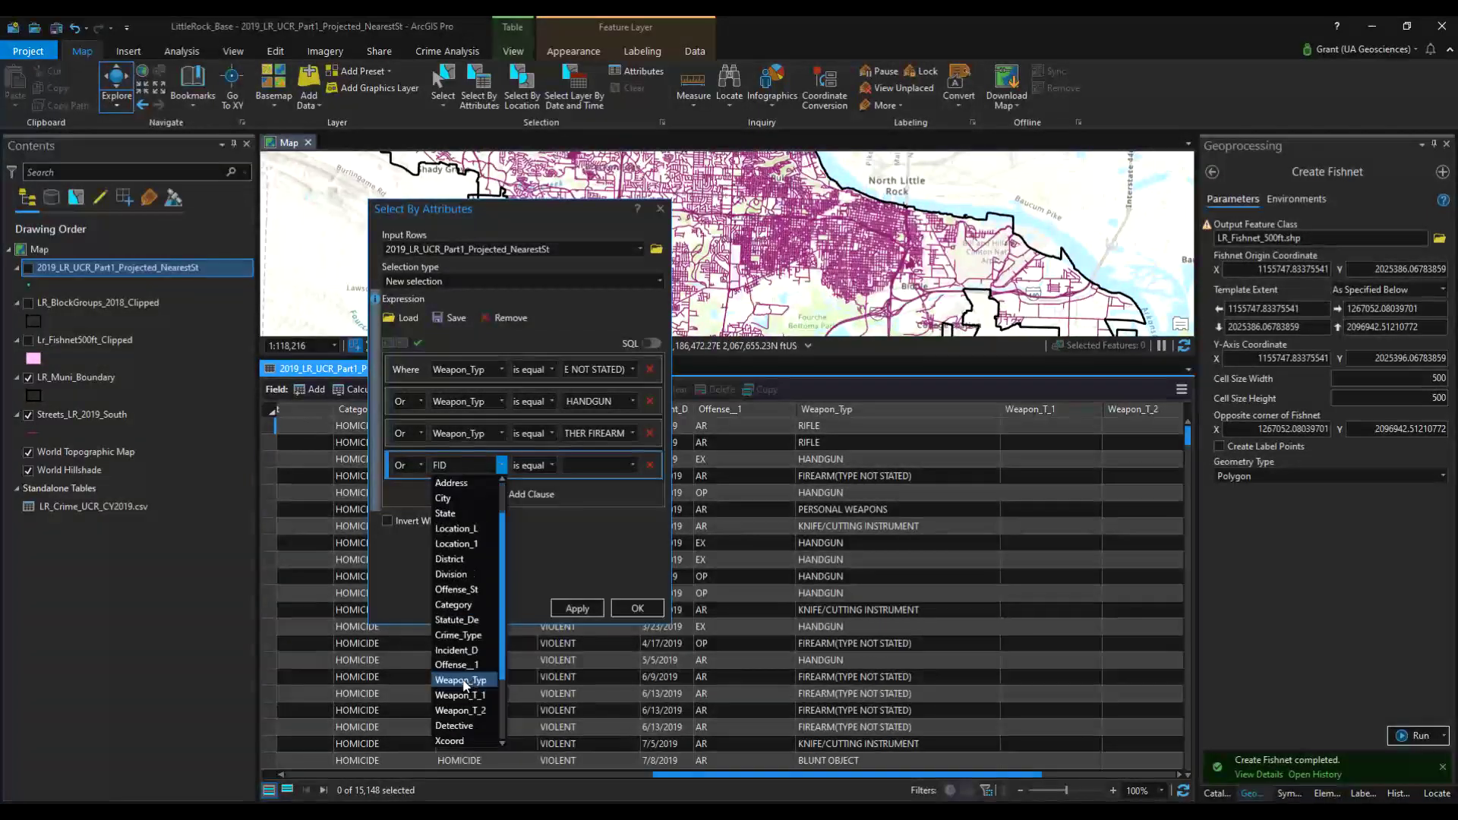
pyautogui.click(460, 726)
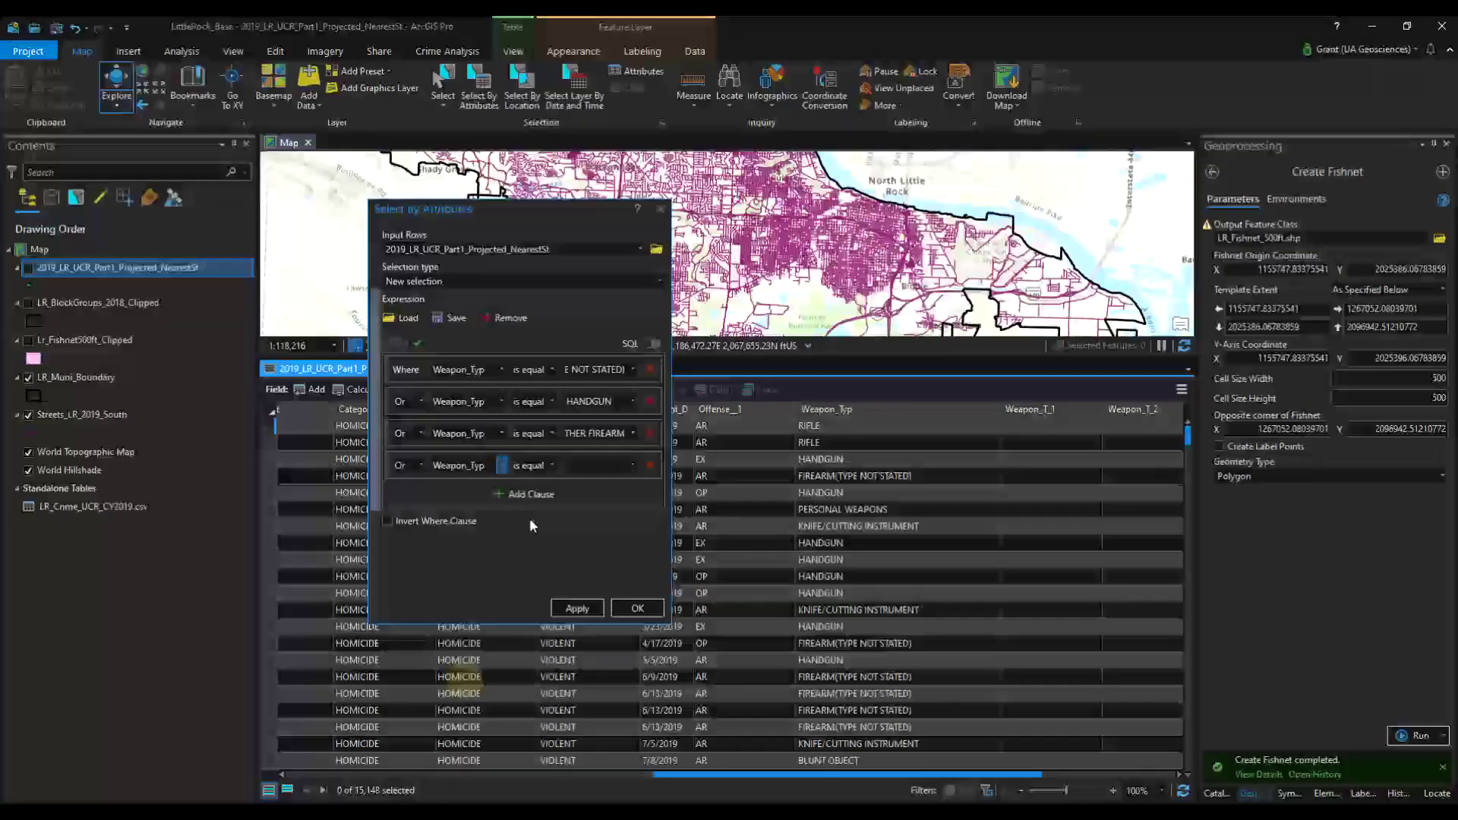
pyautogui.click(633, 466)
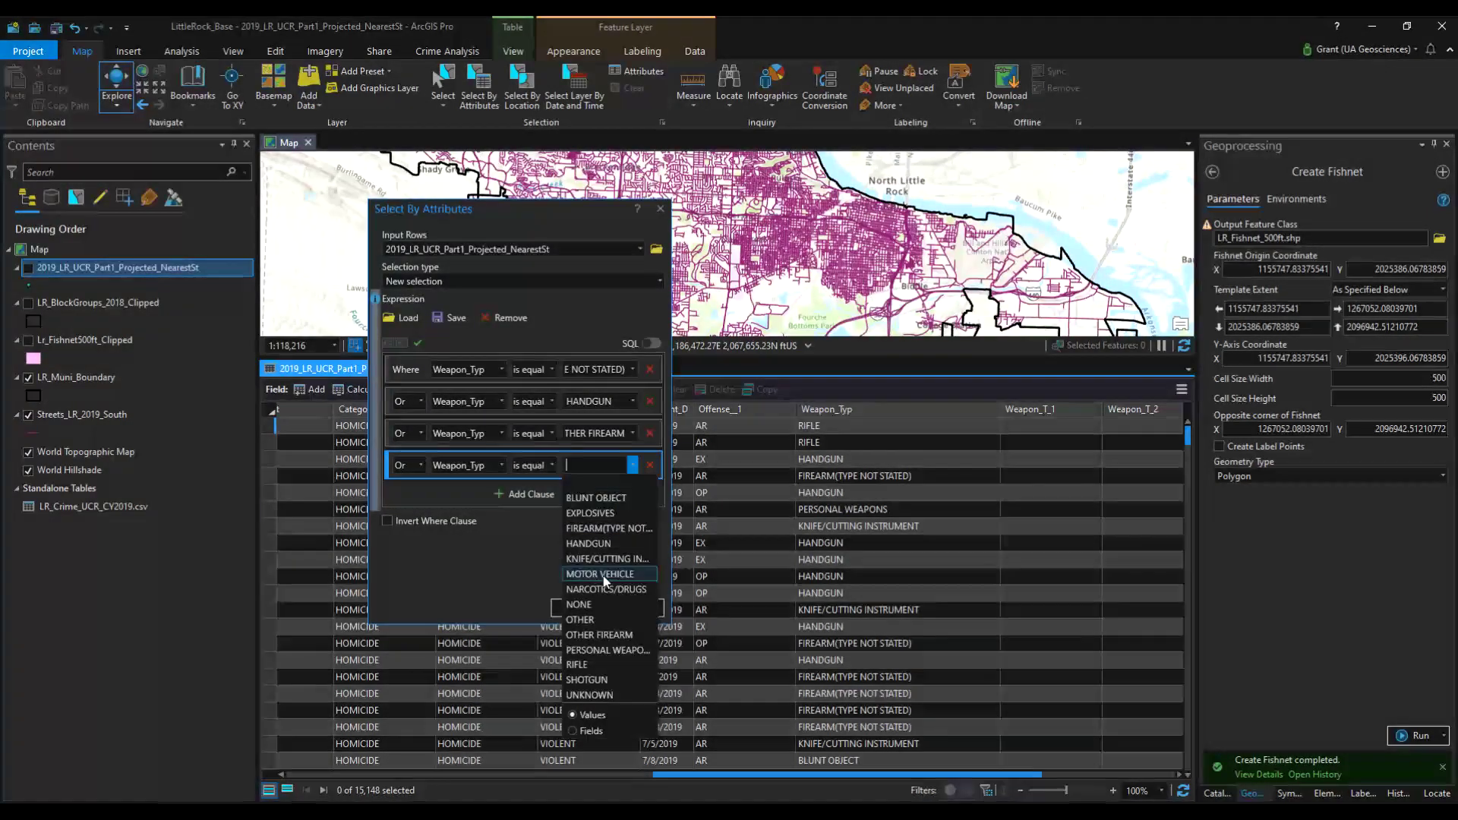
pyautogui.click(610, 660)
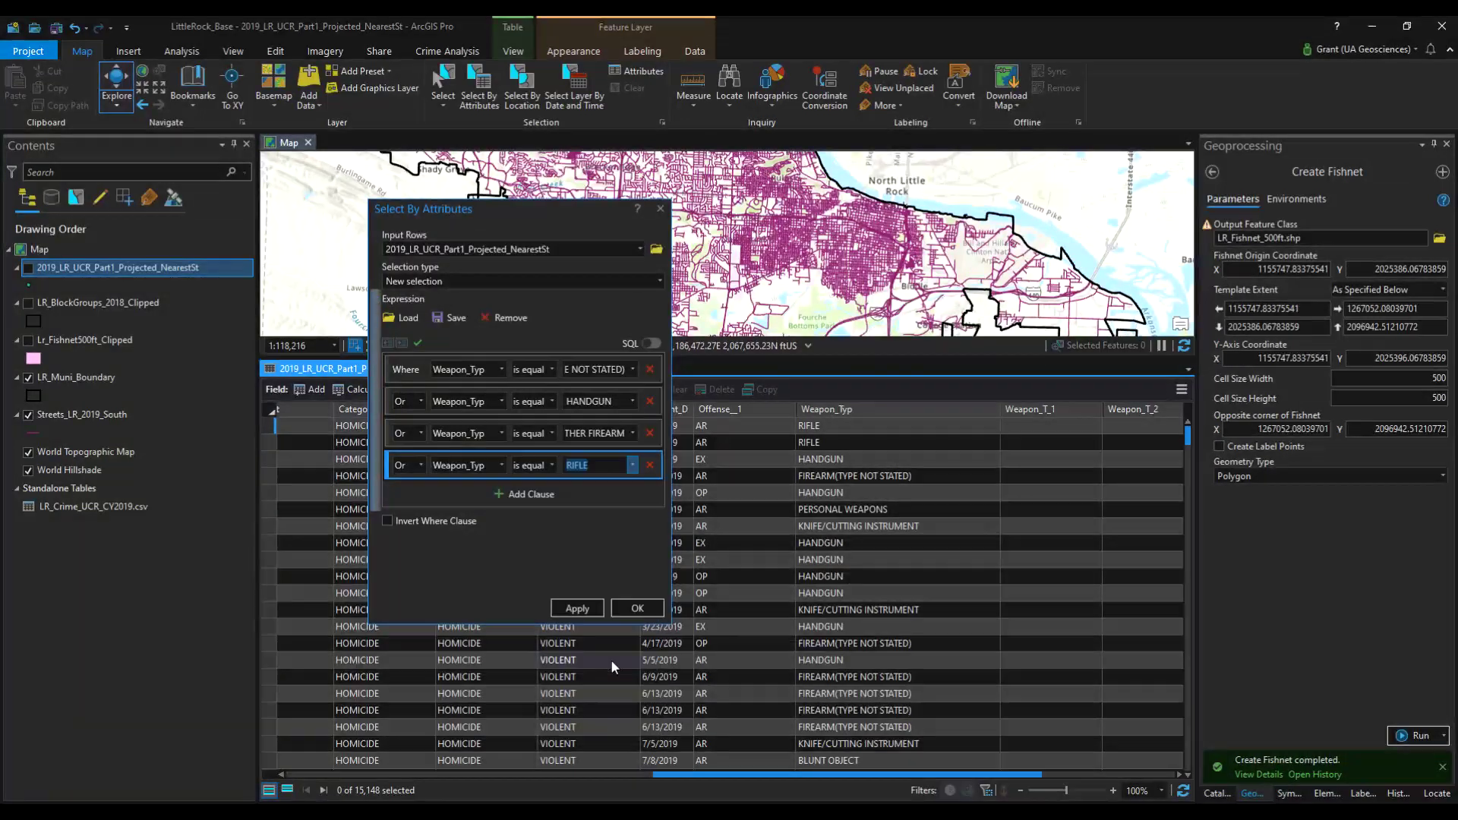
# Add a fifth clause joined with Or, where Weapon_Typ is equal to SHOTGUN
pyautogui.click(525, 495)
pyautogui.click(420, 488)
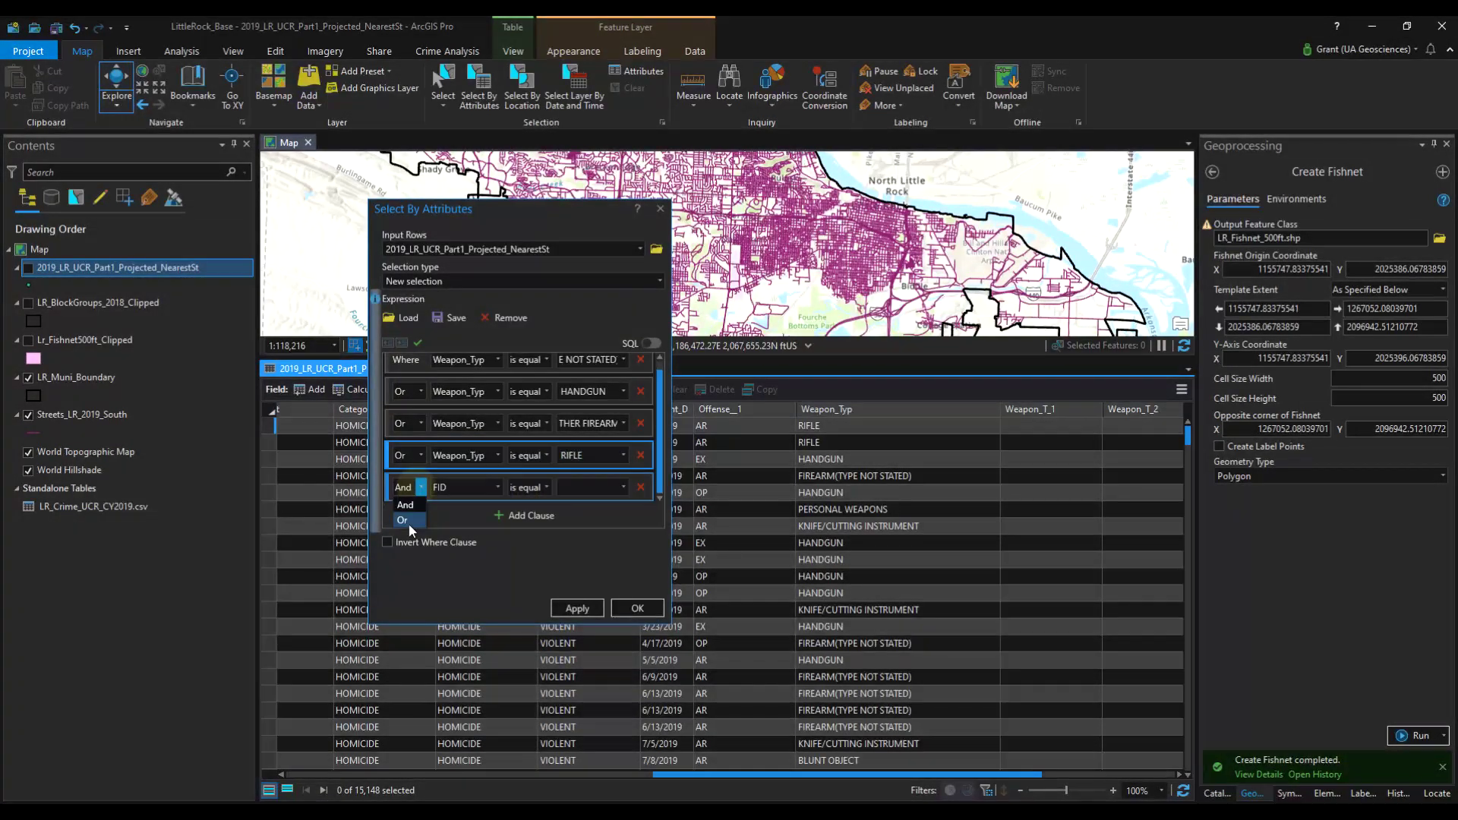
pyautogui.click(498, 487)
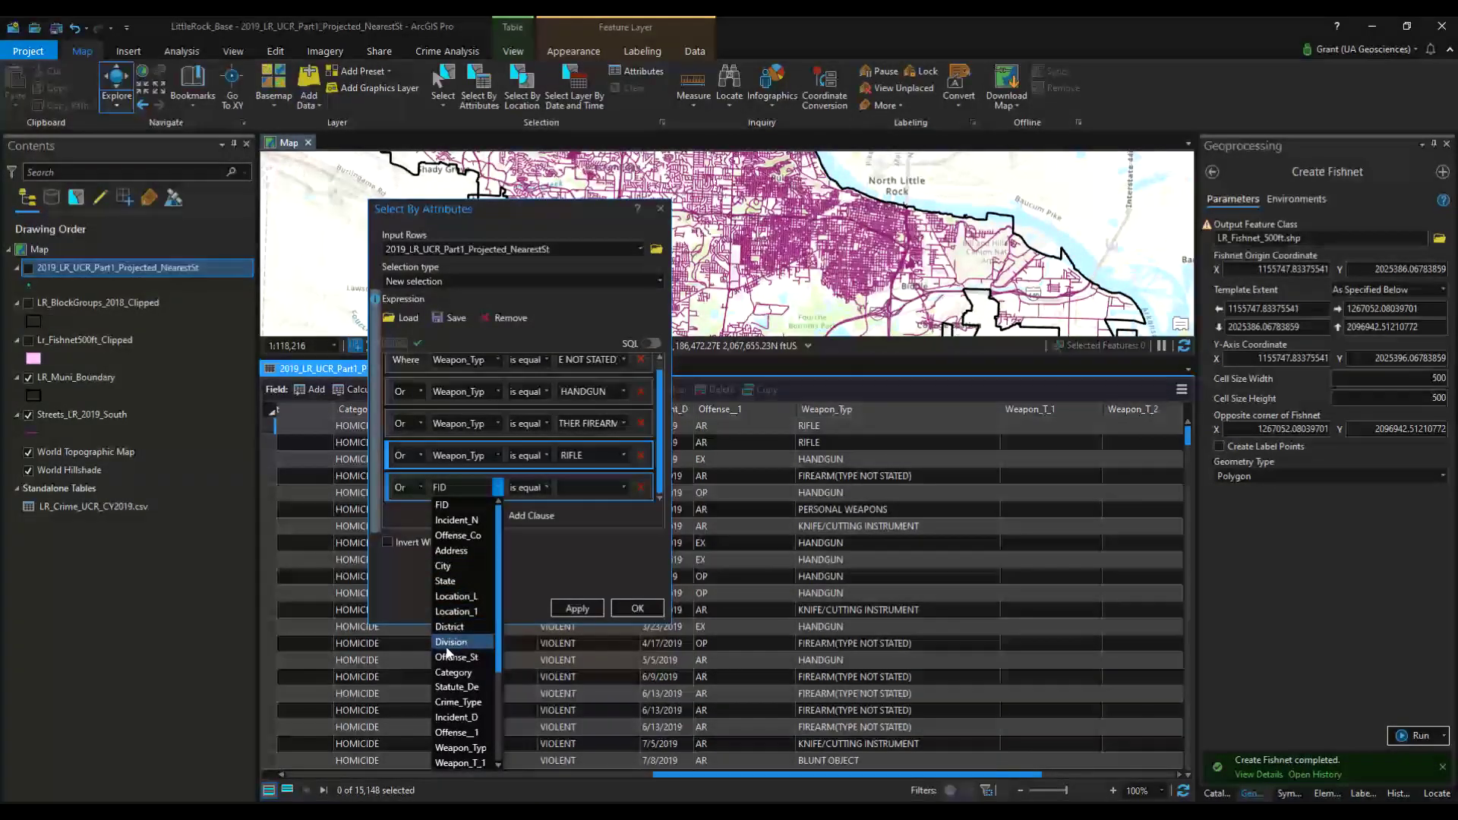
pyautogui.click(456, 701)
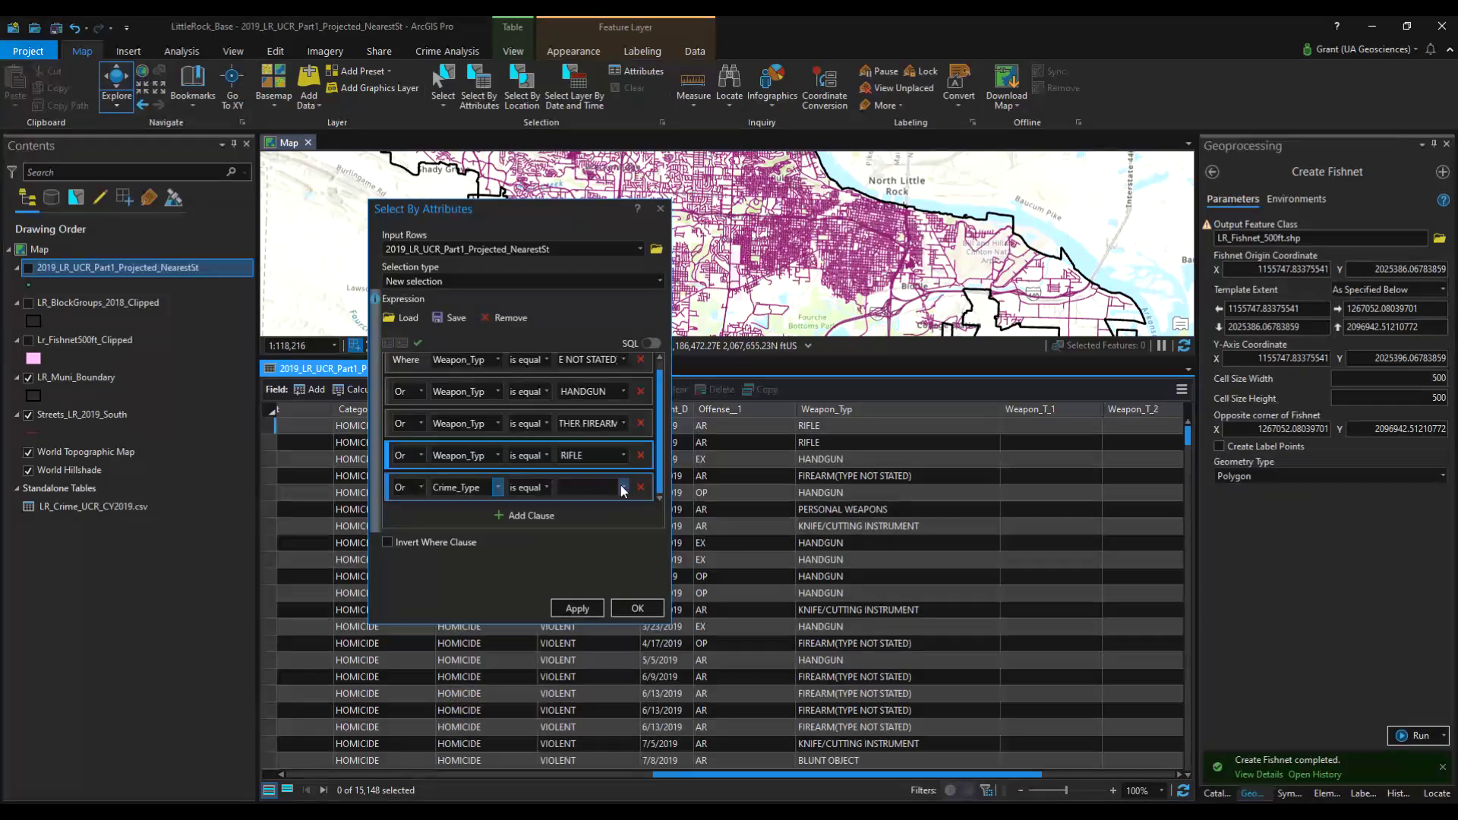
pyautogui.click(623, 487)
pyautogui.click(531, 531)
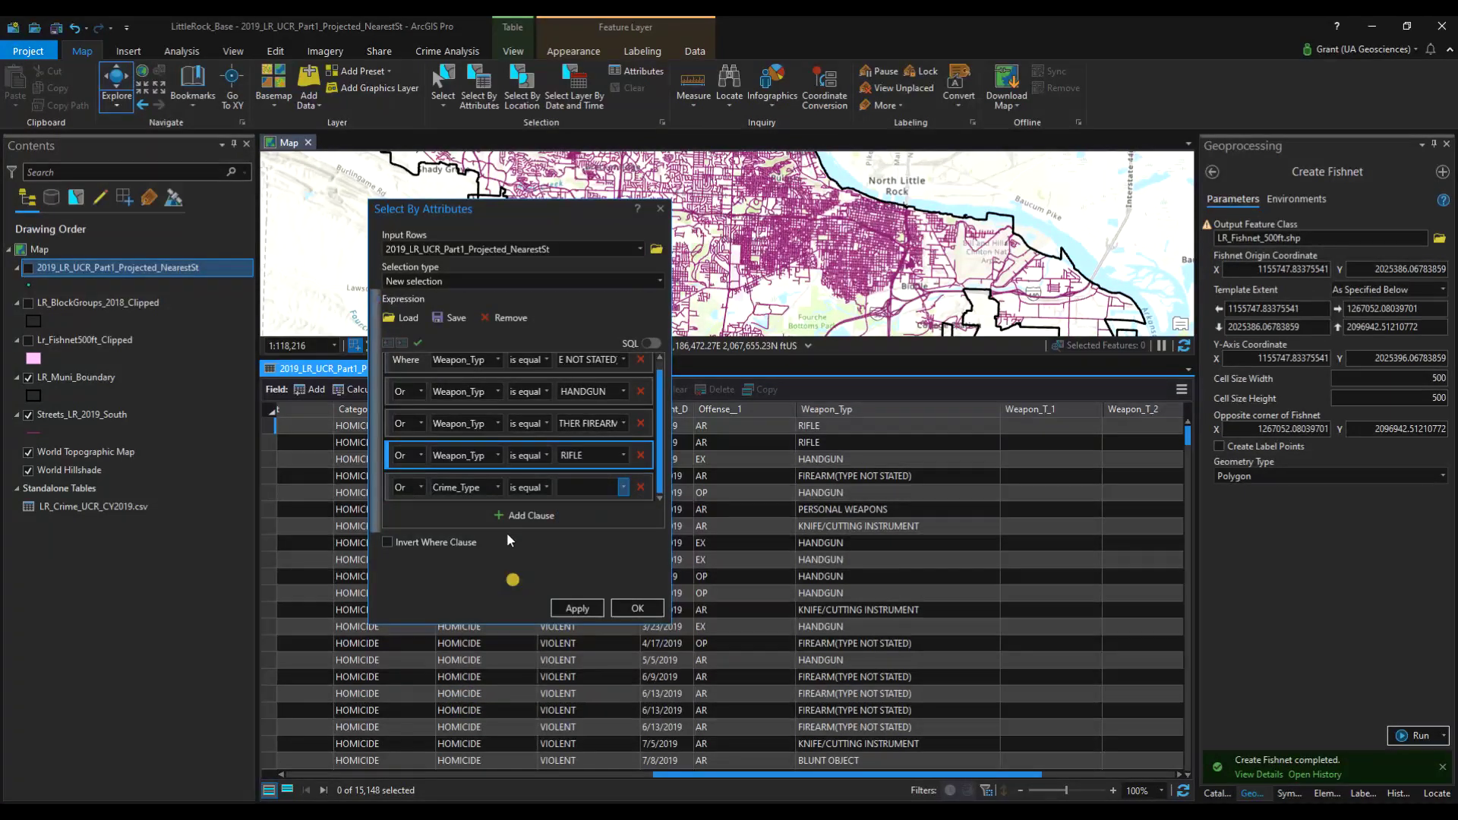
pyautogui.click(498, 488)
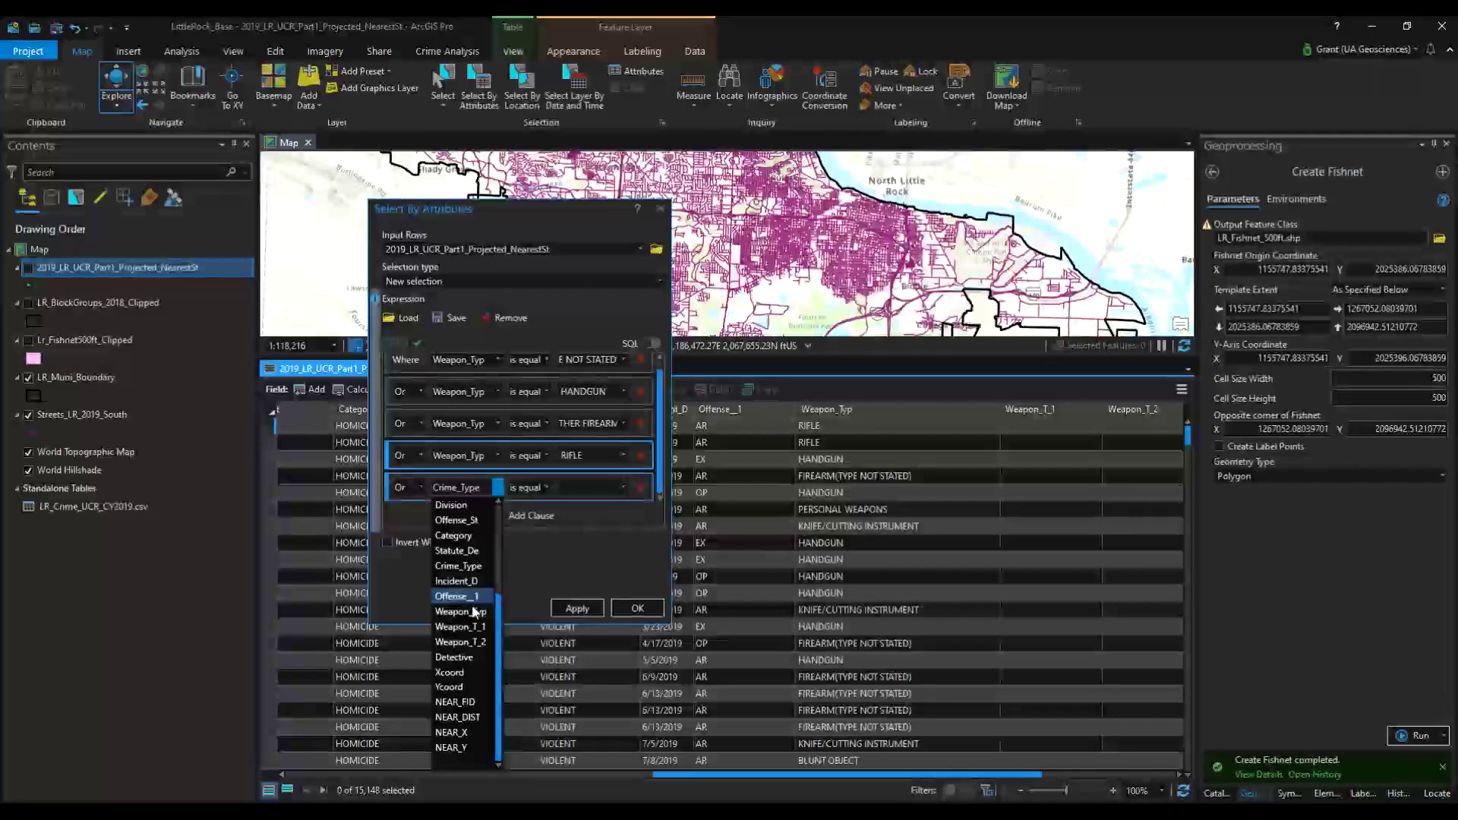
pyautogui.click(461, 611)
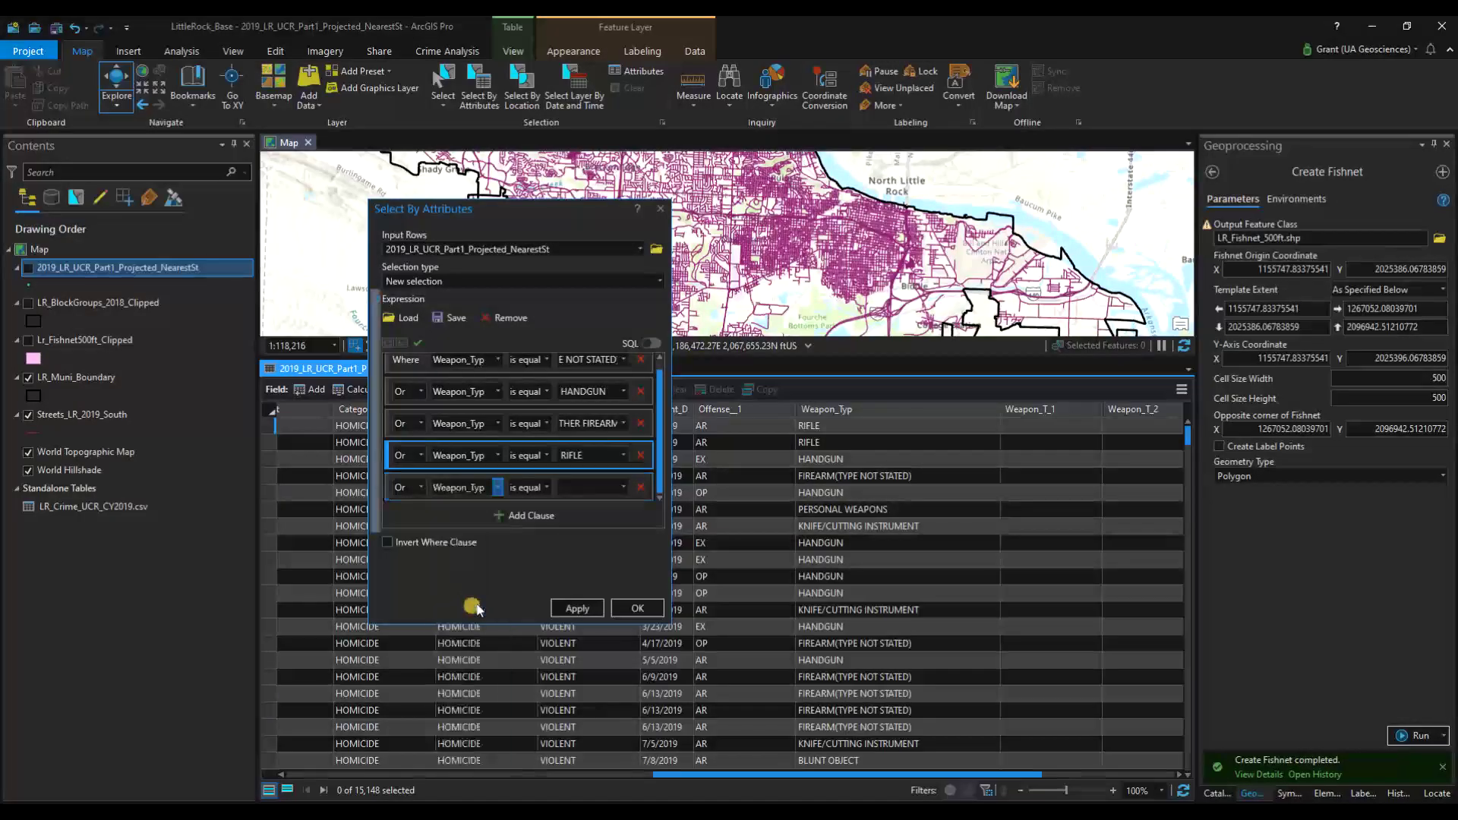
pyautogui.click(621, 488)
pyautogui.click(588, 702)
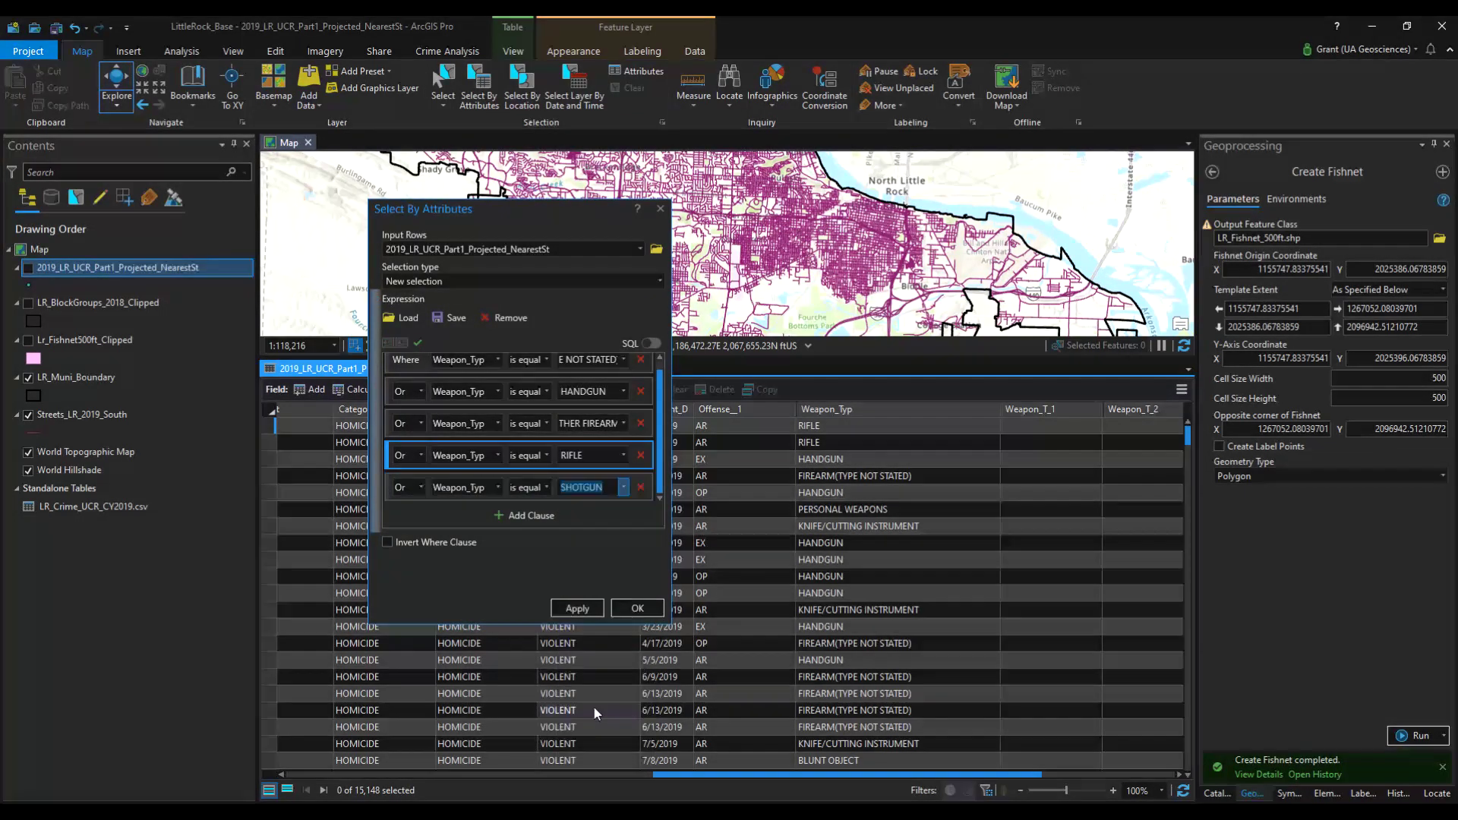
pyautogui.click(514, 582)
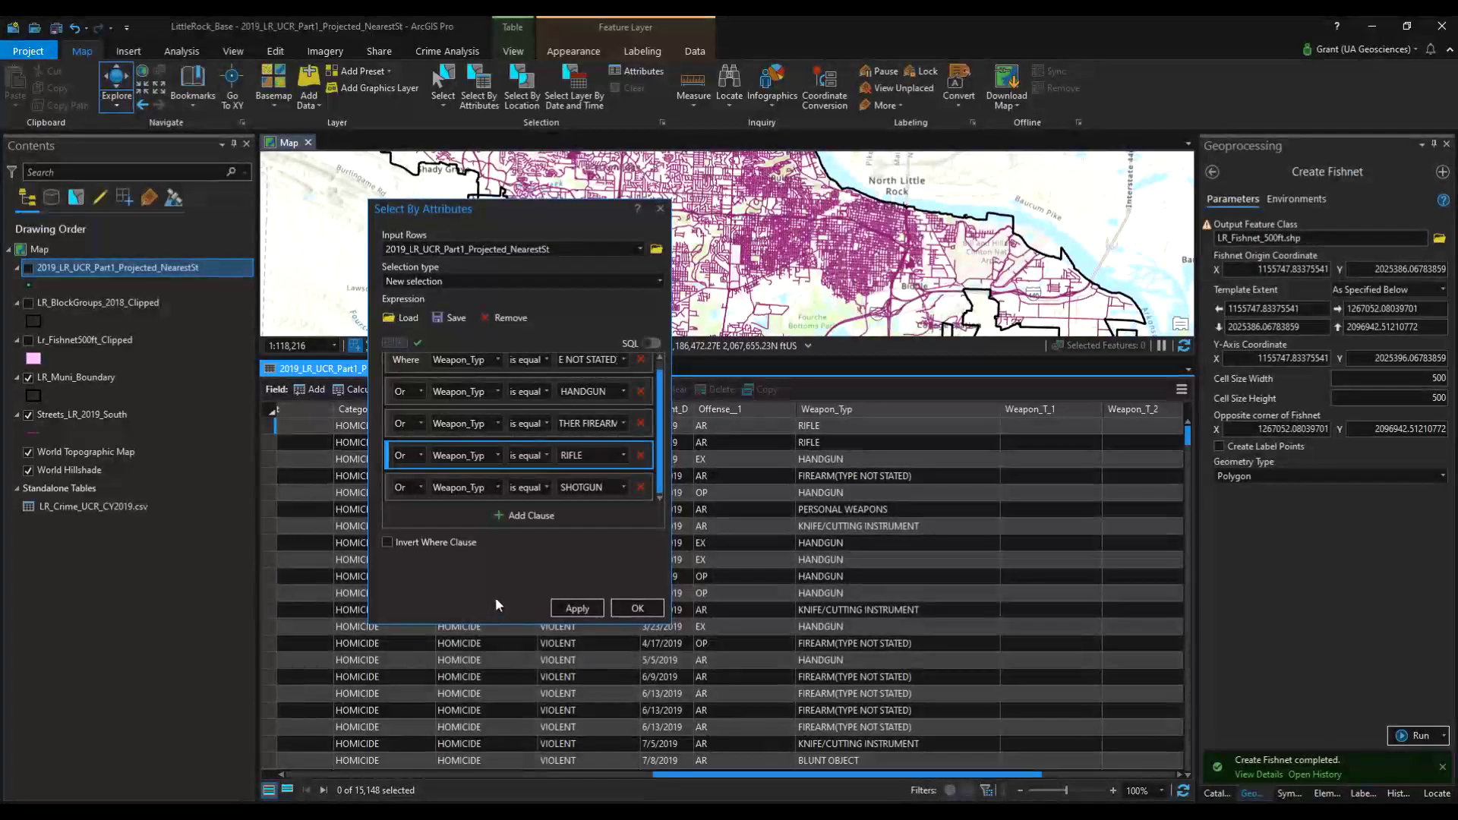
# Apply the firearm weapon-type query to the projected crime layer as a new selection, leaving the full attribute table in view
pyautogui.click(585, 609)
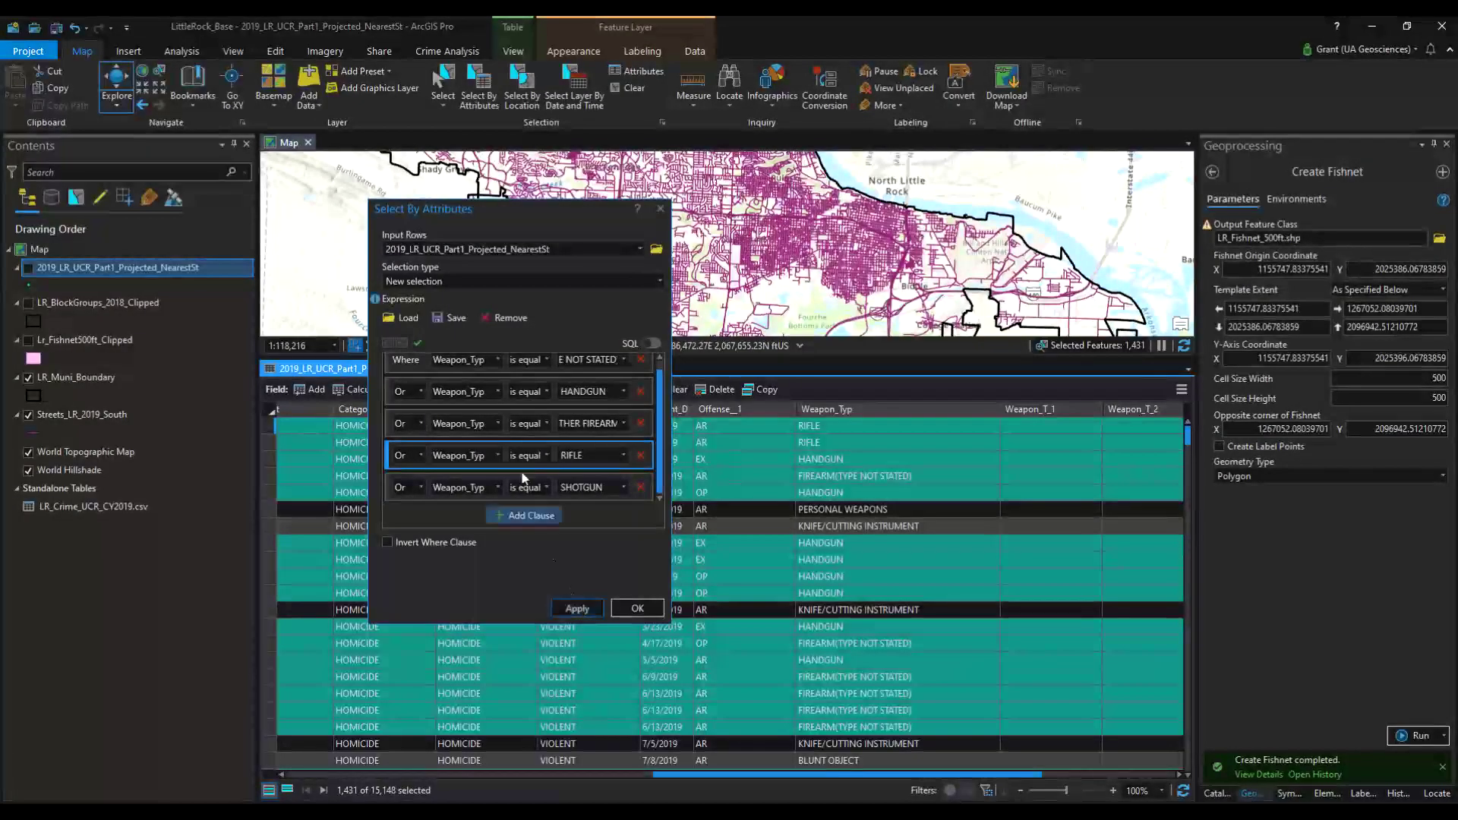
pyautogui.moveTo(509, 202); pyautogui.dragTo(1457, 182)
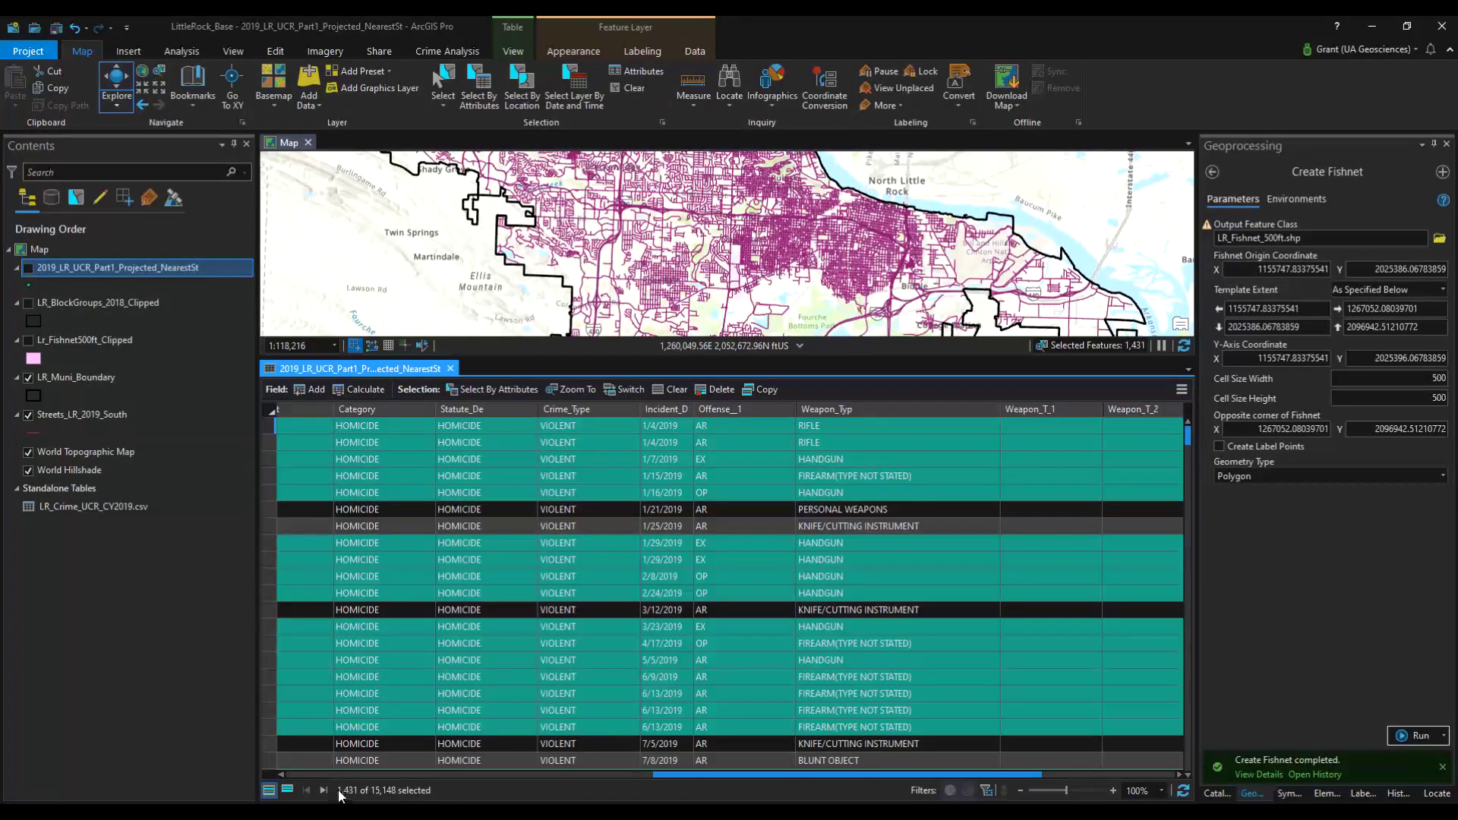
pyautogui.moveTo(390, 811)
# Start exporting the selected features of 2019_LR_UCR_Part1_Projected_NearestSt and set the output location to the LectureMaterial folder
pyautogui.rightClick(130, 266)
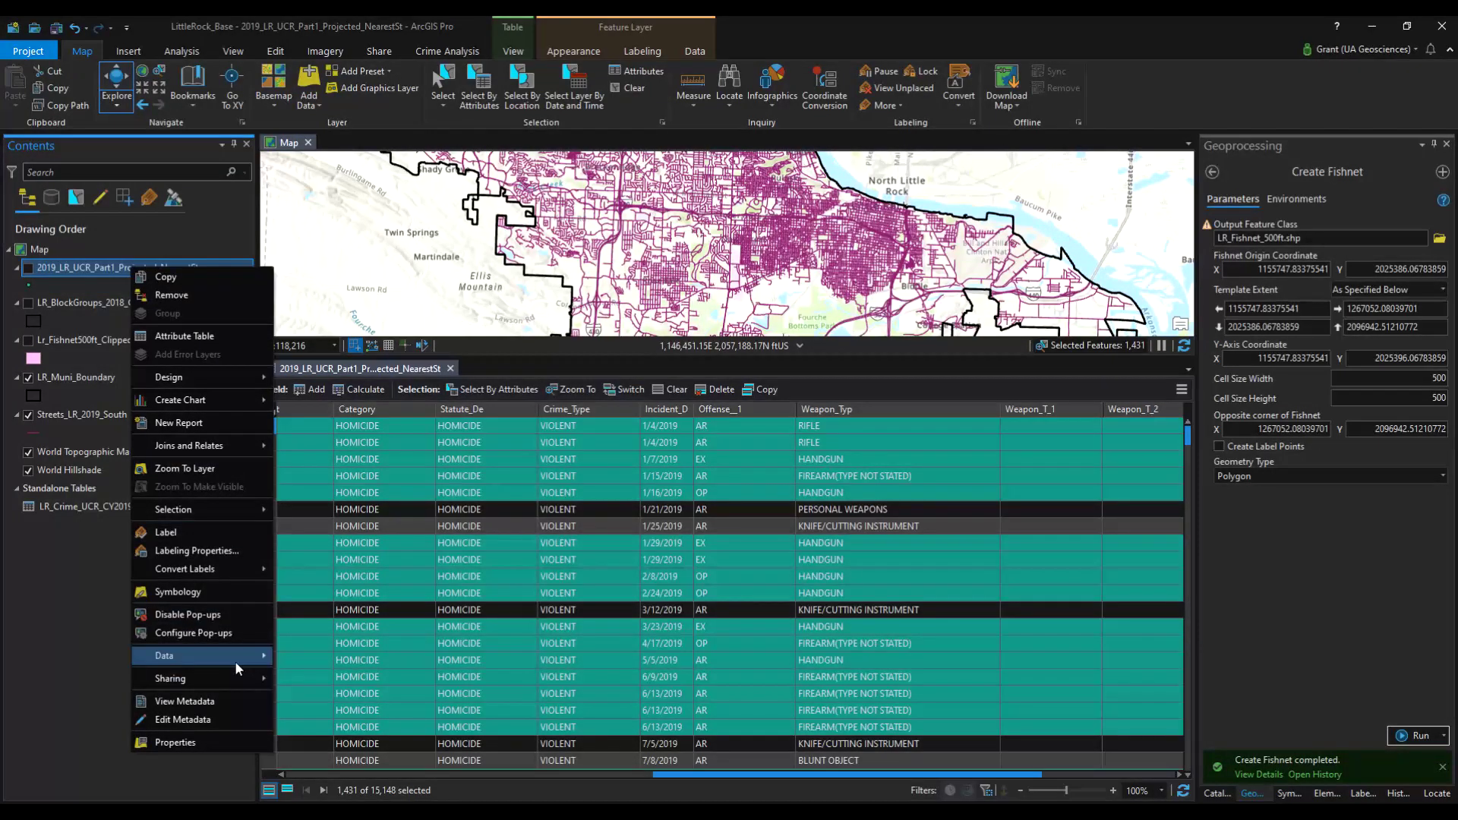
pyautogui.moveTo(234, 660)
pyautogui.click(298, 657)
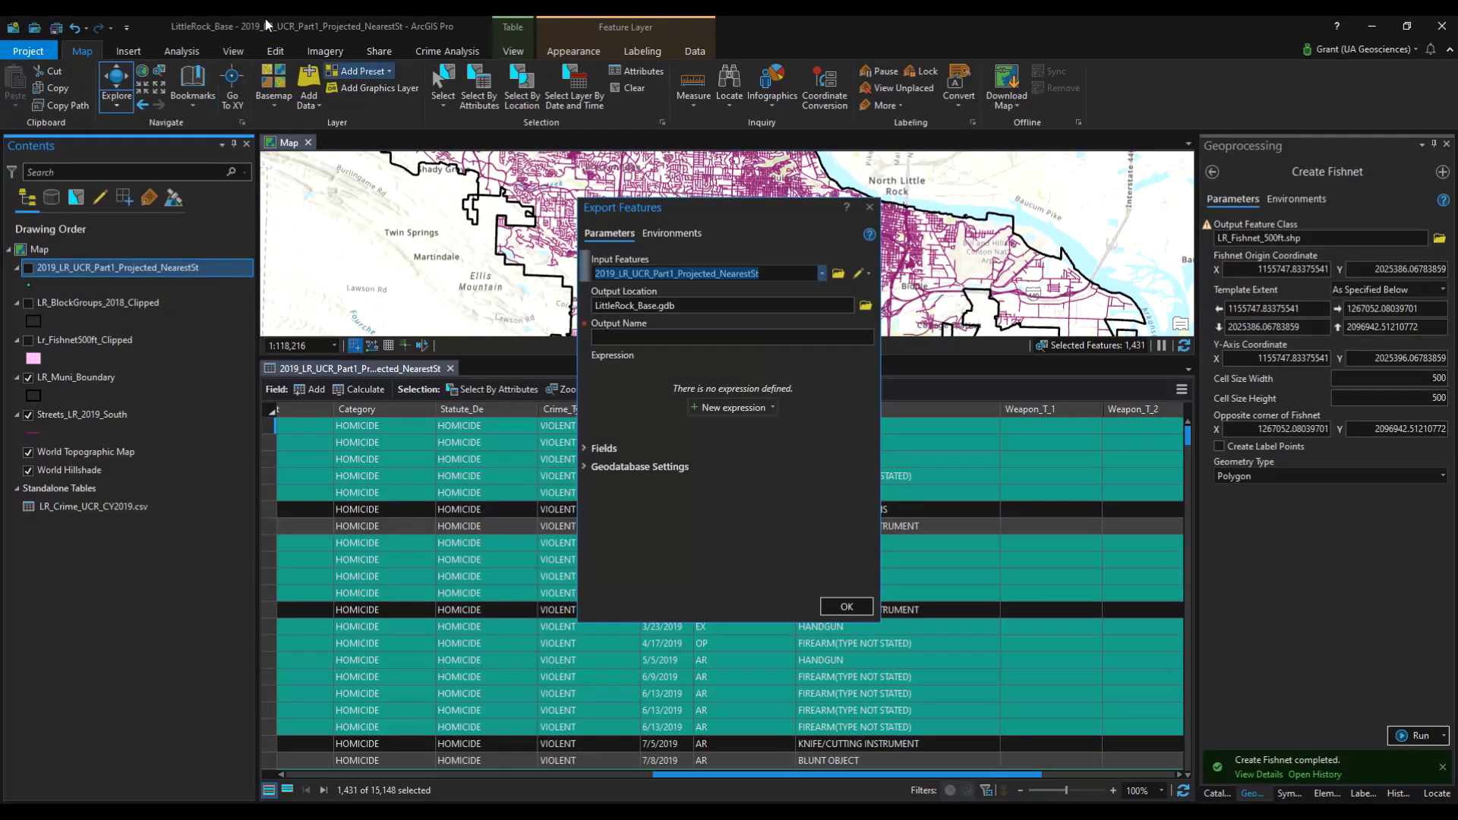
pyautogui.click(865, 305)
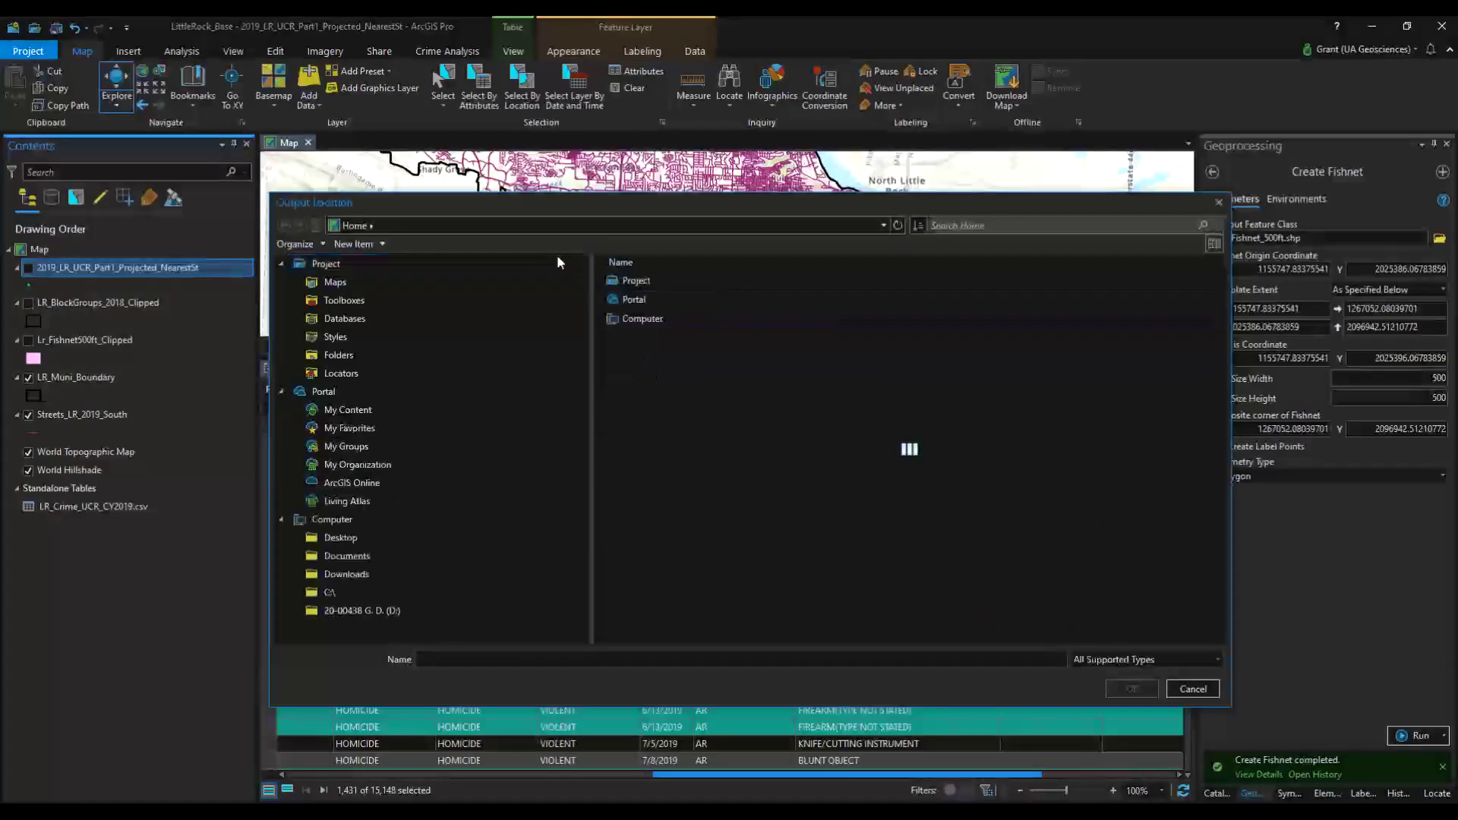
pyautogui.click(663, 283)
pyautogui.click(1131, 688)
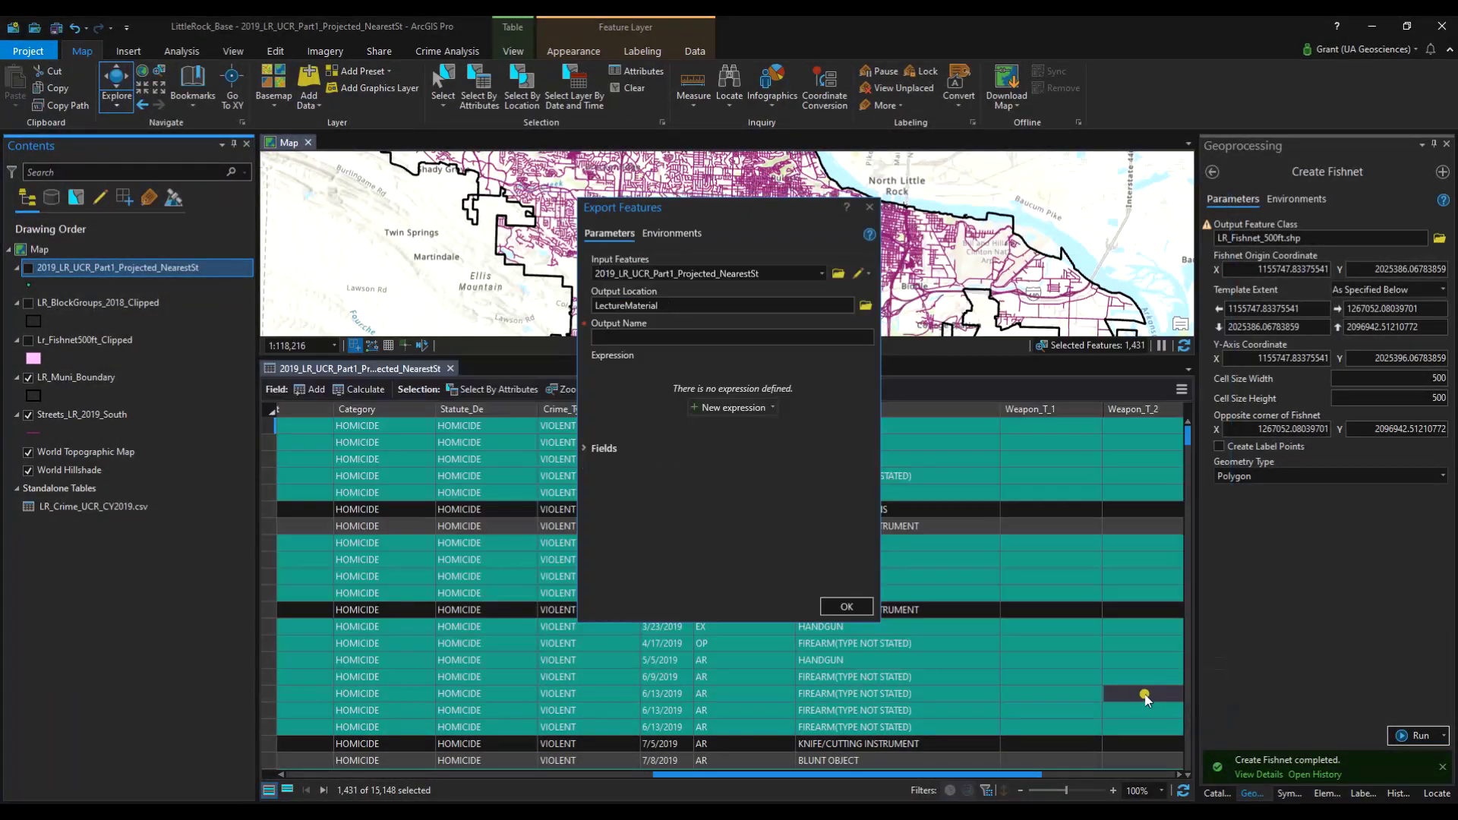
# Name the export LR_2019_FirearmRelatedCrimes and run it
pyautogui.click(711, 339)
pyautogui.write('LR')
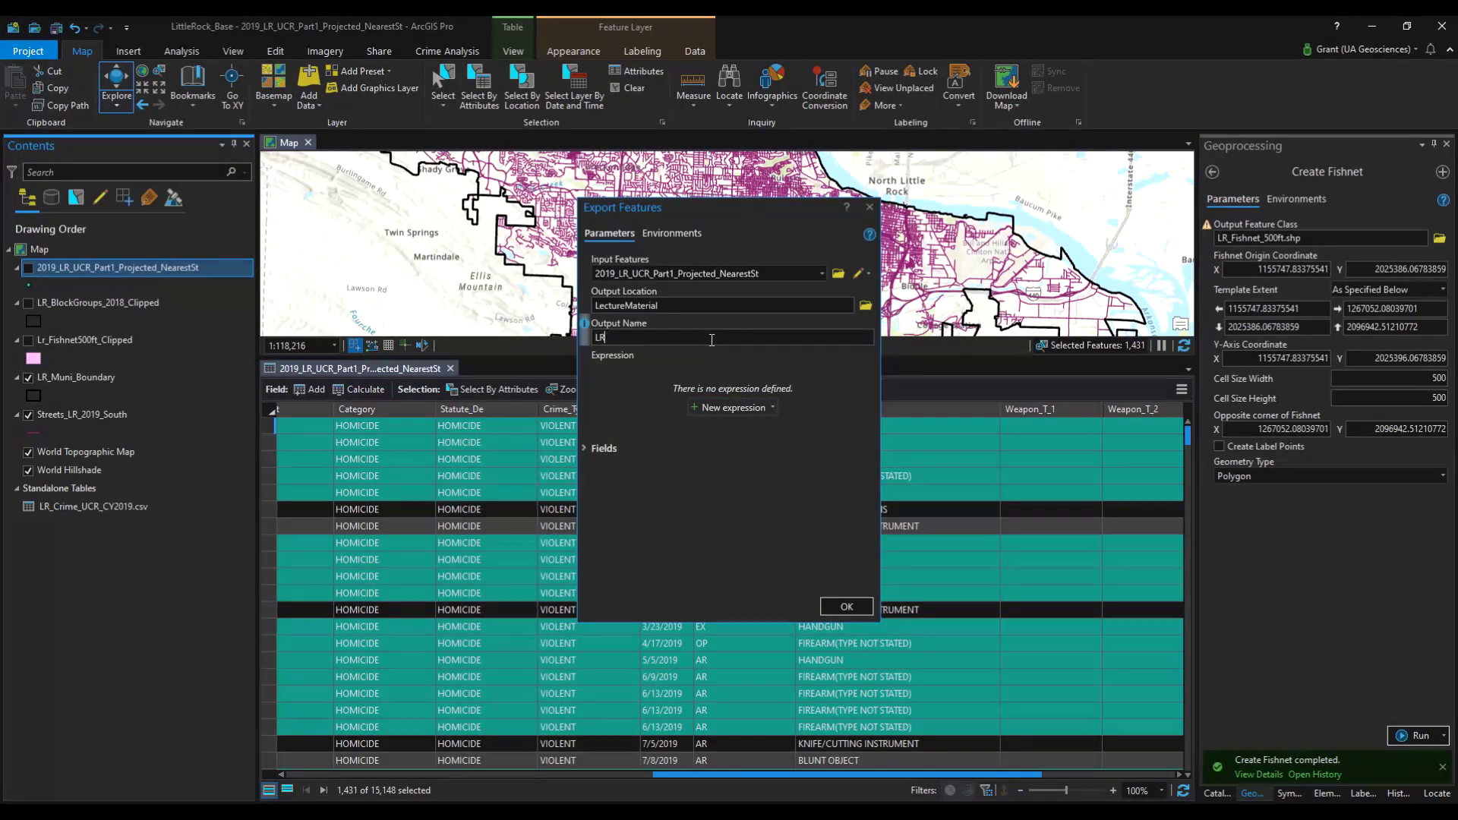
pyautogui.write('_2019_Firearm')
pyautogui.write('R')
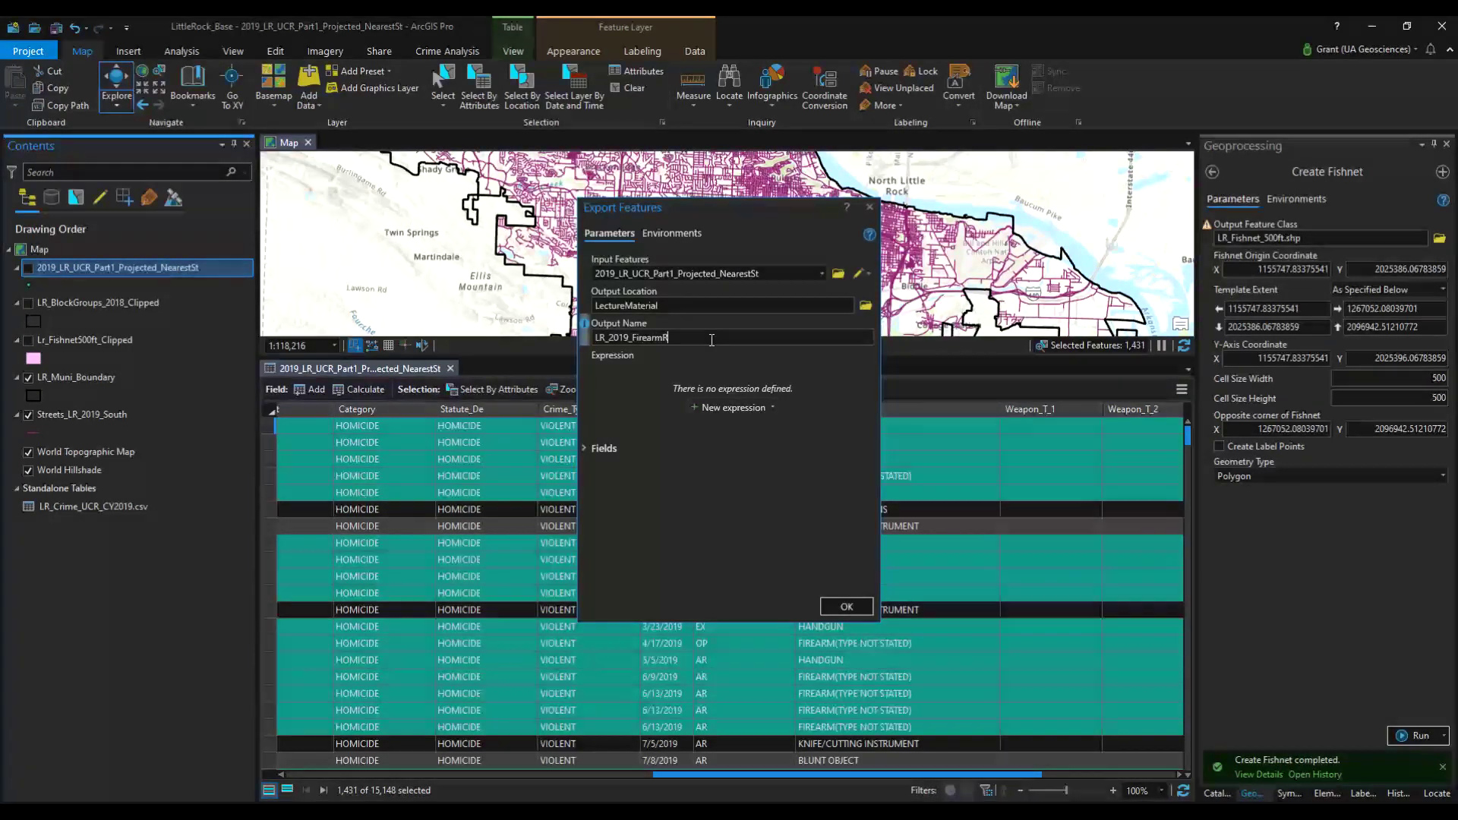
pyautogui.write('elatedCrimes')
pyautogui.click(846, 606)
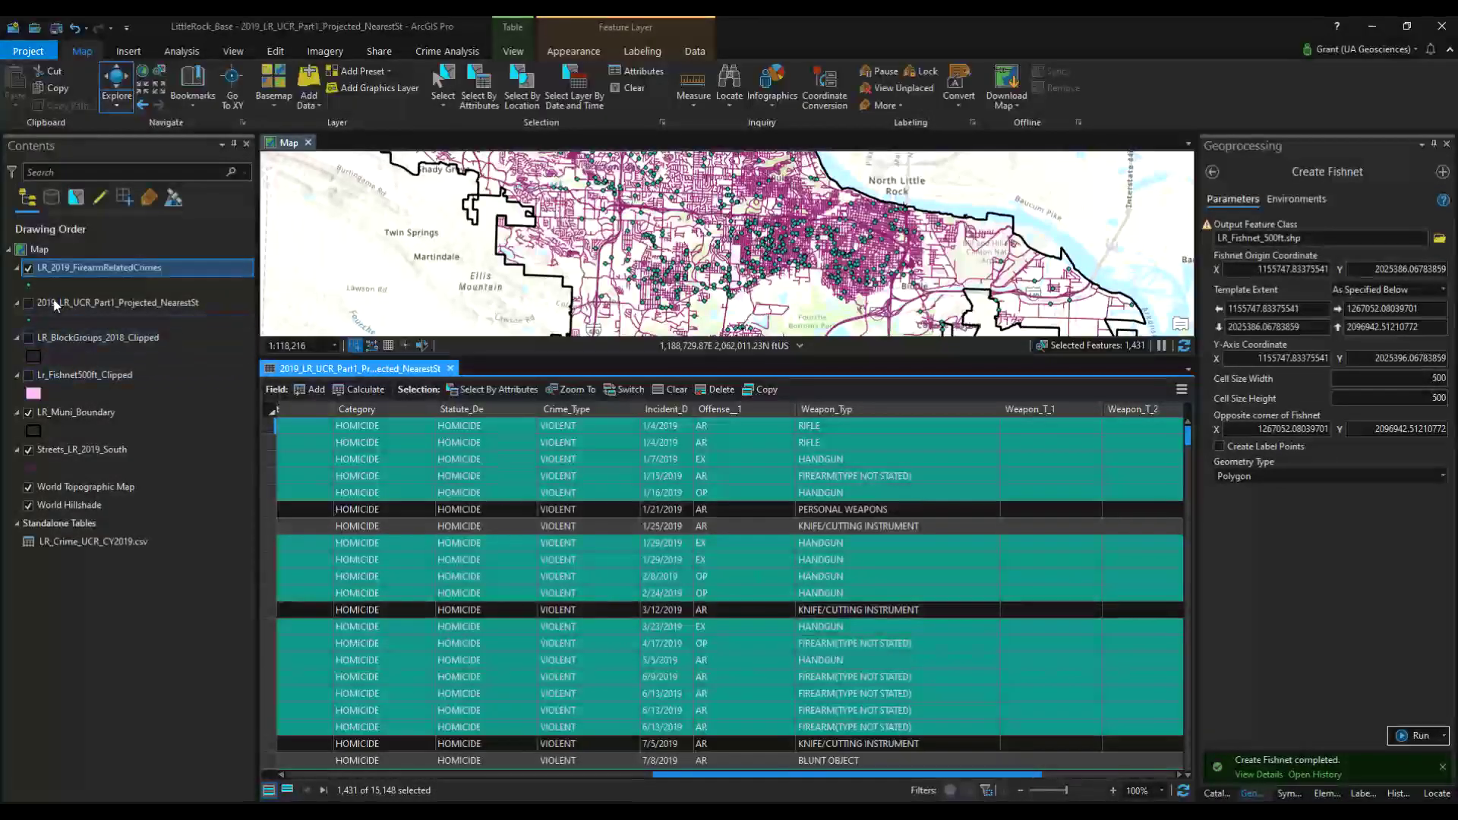
# Close the crime attribute table, then hide Streets_LR_2019_South and display Lr_Fishnet500ft_Clipped on the map
pyautogui.click(450, 368)
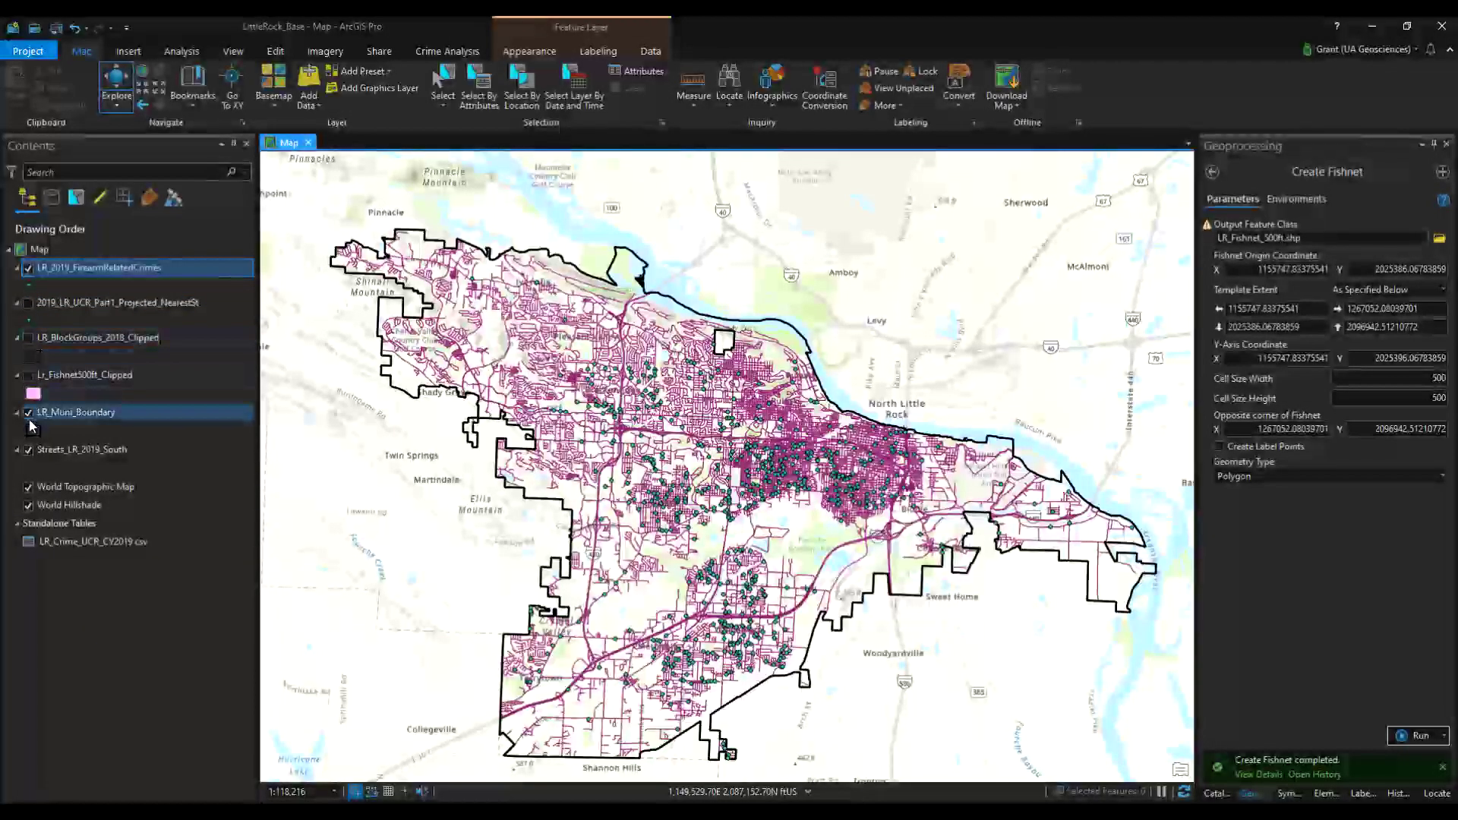
pyautogui.click(28, 450)
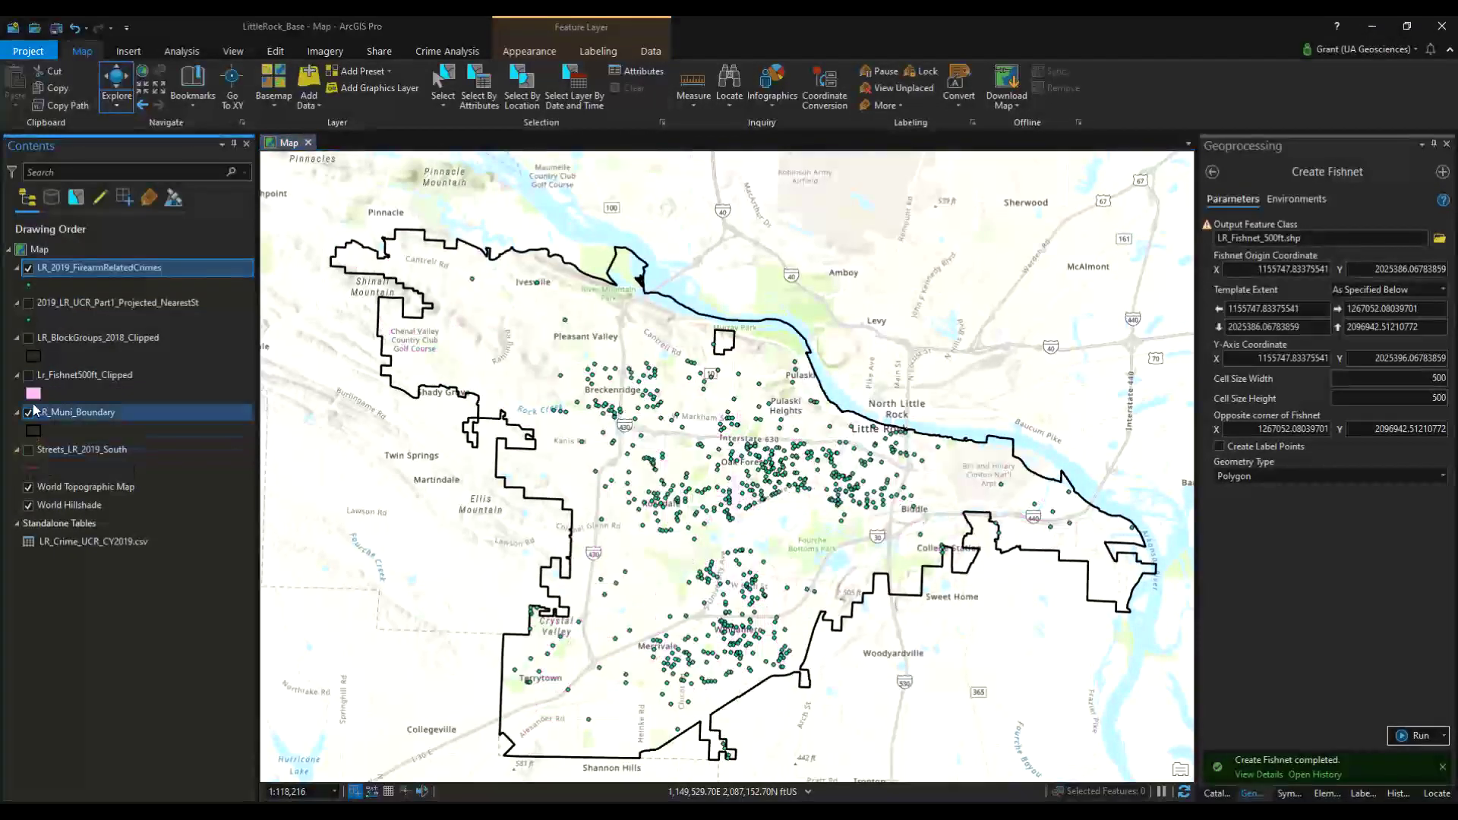
pyautogui.click(29, 375)
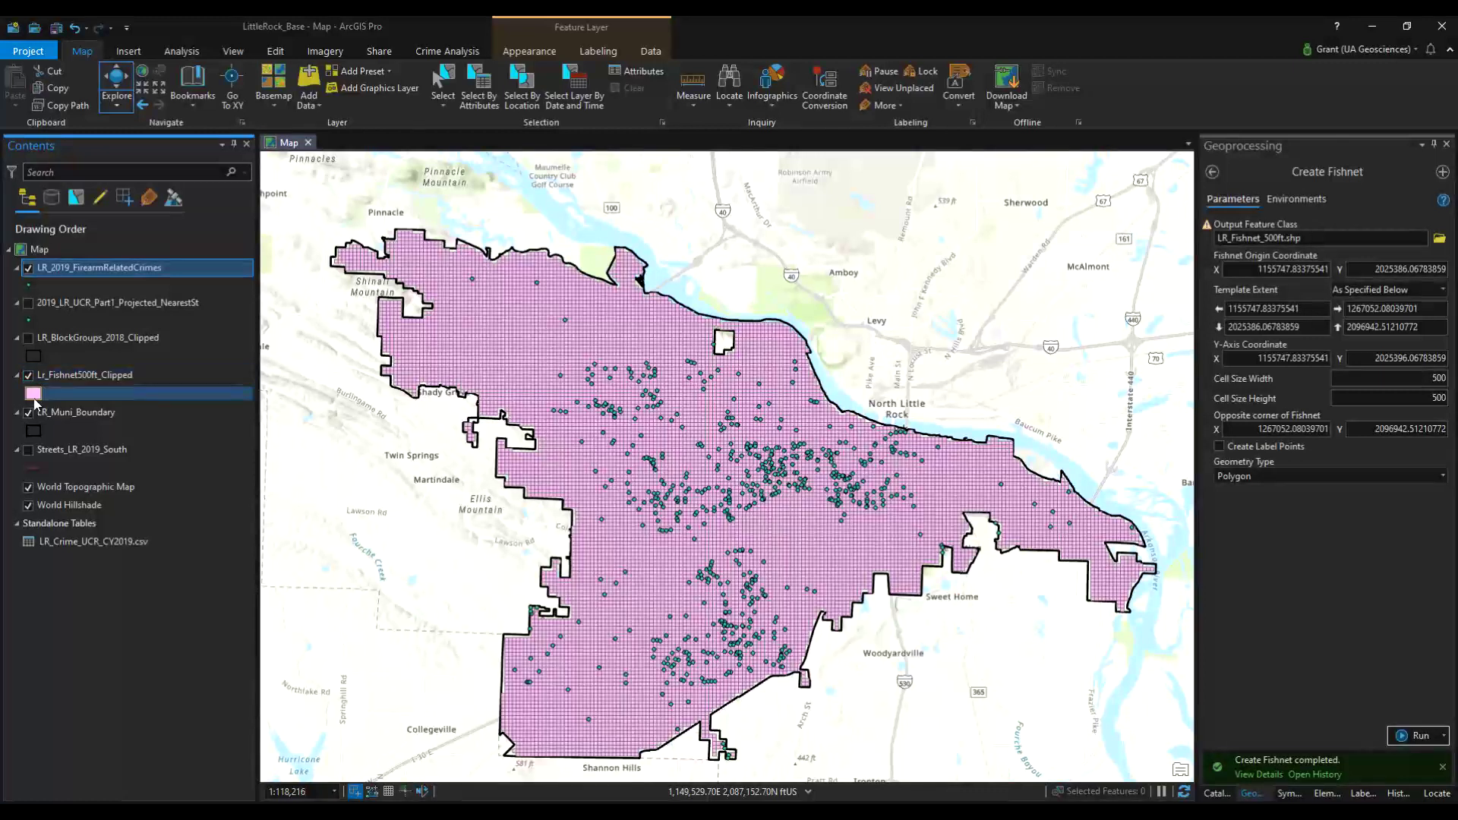
# Symbolize the clipped fishnet layer with the Black Outline (1pt) polygon symbol
pyautogui.click(31, 396)
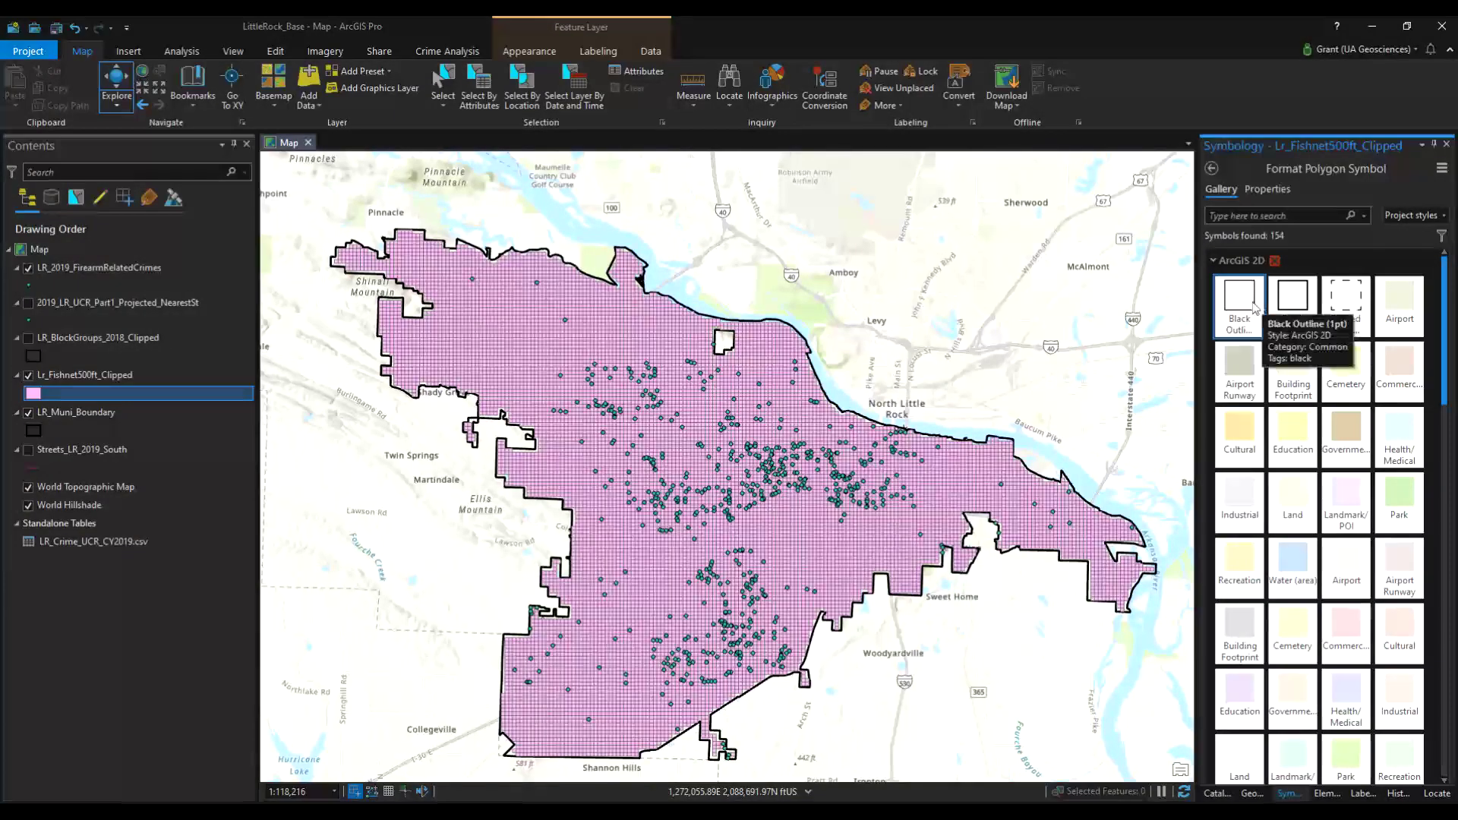
pyautogui.click(1254, 307)
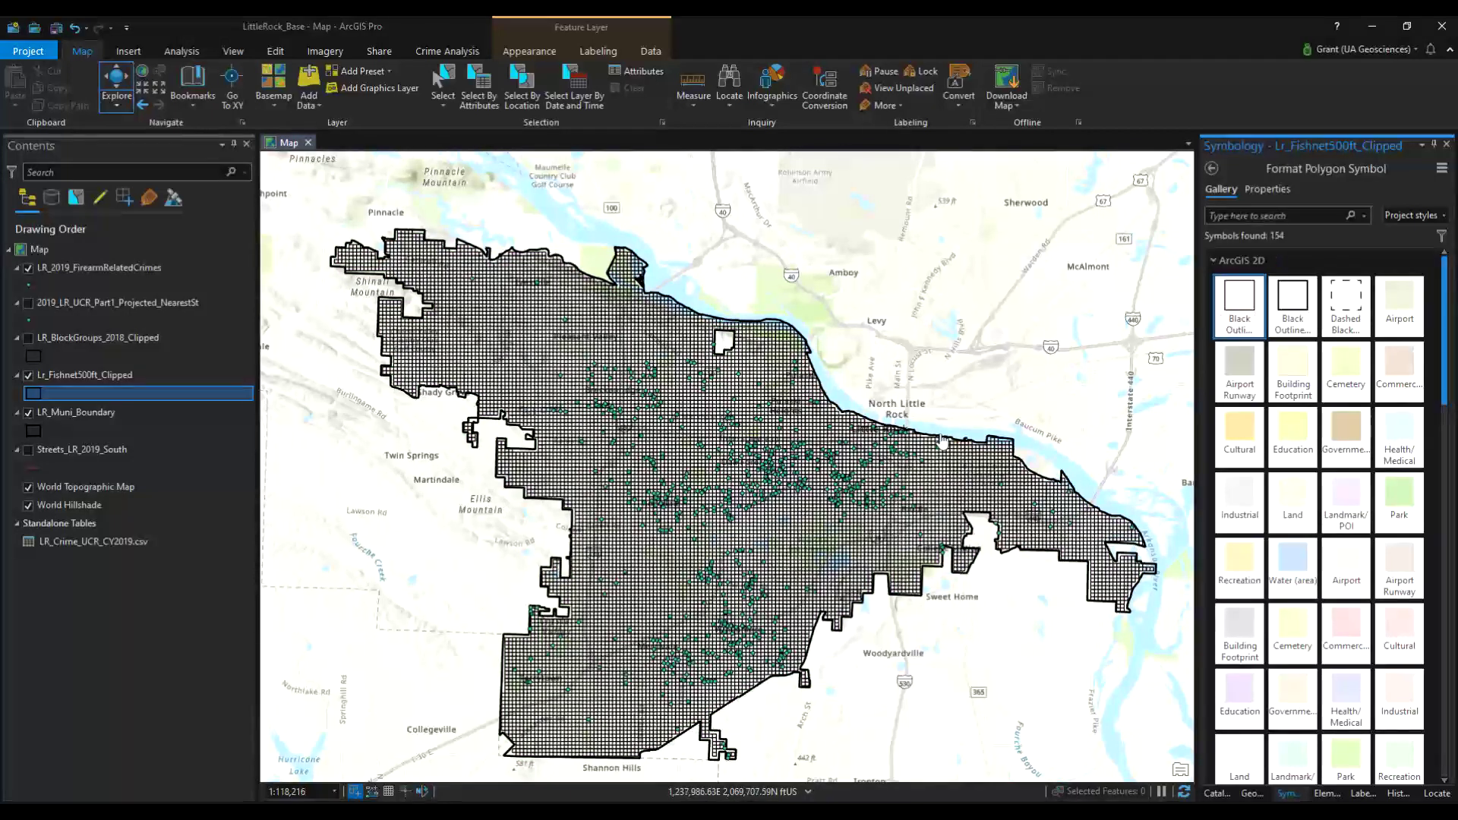
# Examine how the firearm crime points fall within the fishnet cells and along the western municipal boundary near Eagle Nest Apts
pyautogui.scroll(6, 731, 522)
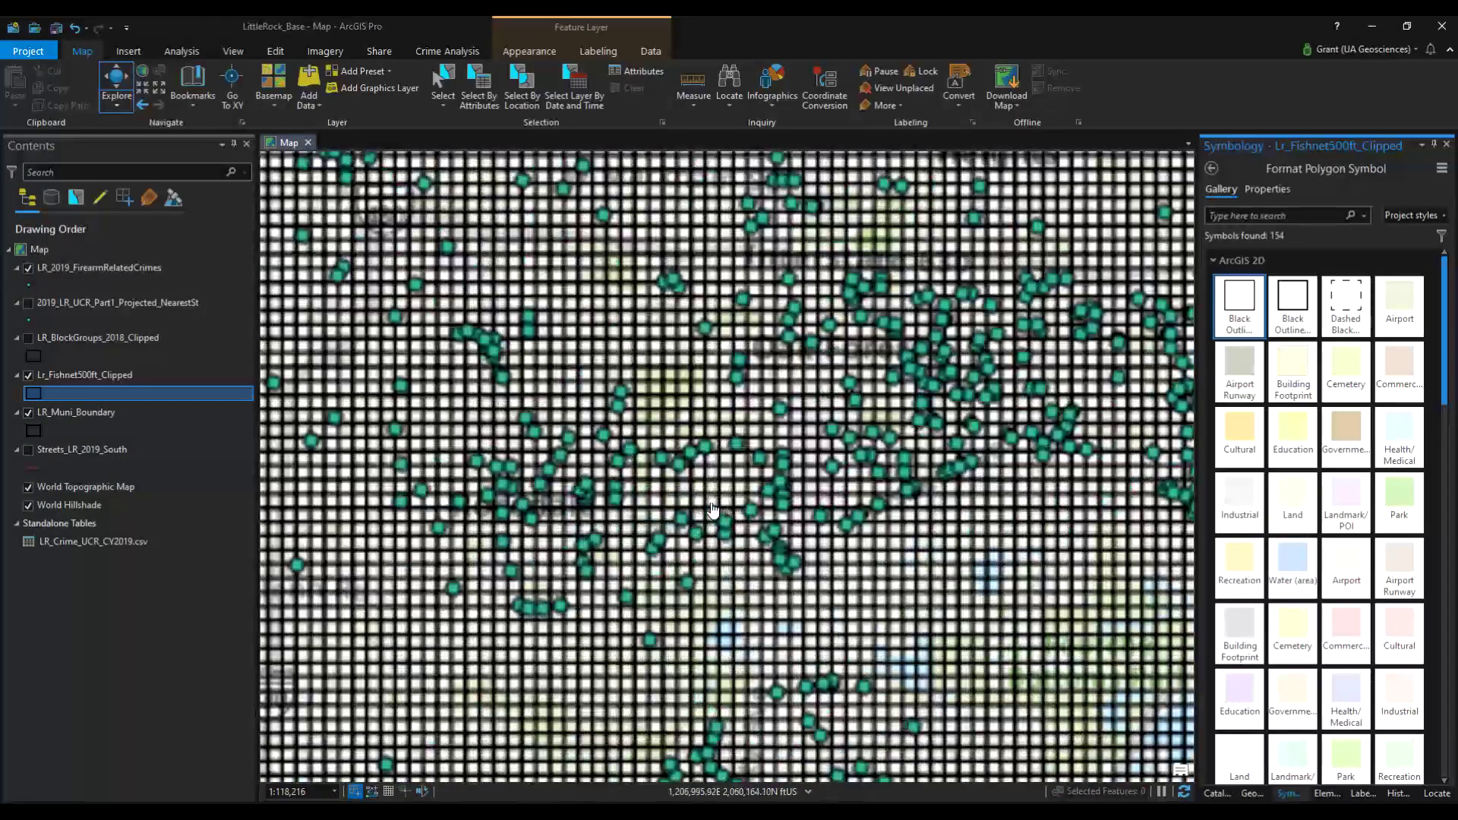
pyautogui.scroll(-8, 735, 448)
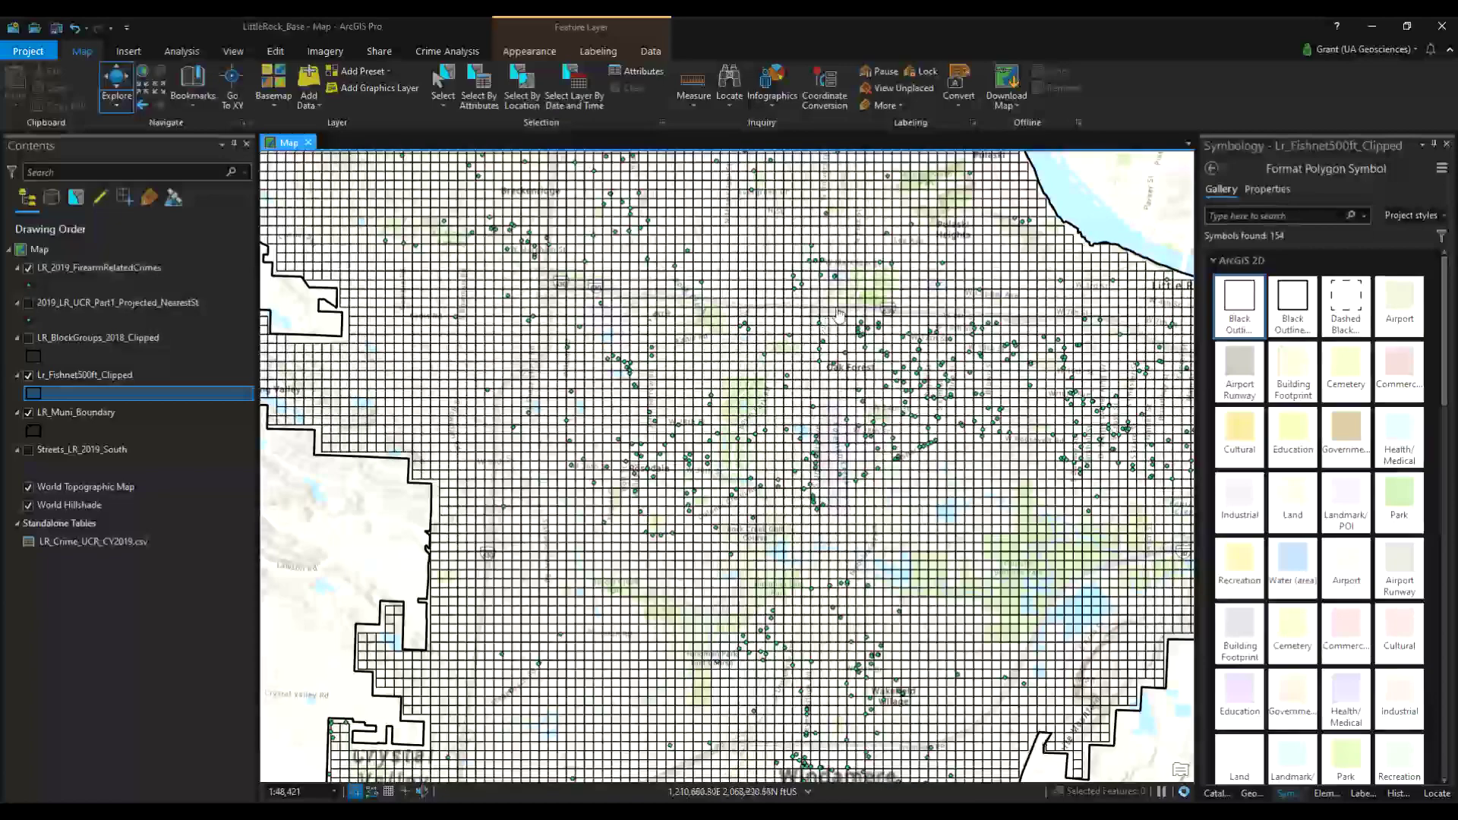
pyautogui.moveTo(750, 273); pyautogui.dragTo(504, 646)
pyautogui.moveTo(303, 544); pyautogui.dragTo(494, 544)
pyautogui.scroll(-3, 493, 544)
pyautogui.scroll(3, 706, 529)
pyautogui.moveTo(706, 529); pyautogui.dragTo(575, 423)
pyautogui.moveTo(531, 683)
pyautogui.mouseDown()
pyautogui.moveTo(562, 555)
pyautogui.moveTo(565, 319)
pyautogui.mouseUp()
pyautogui.moveTo(555, 686)
pyautogui.mouseDown()
pyautogui.moveTo(534, 450)
pyautogui.moveTo(554, 696)
pyautogui.mouseUp()
pyautogui.scroll(8, 478, 388)
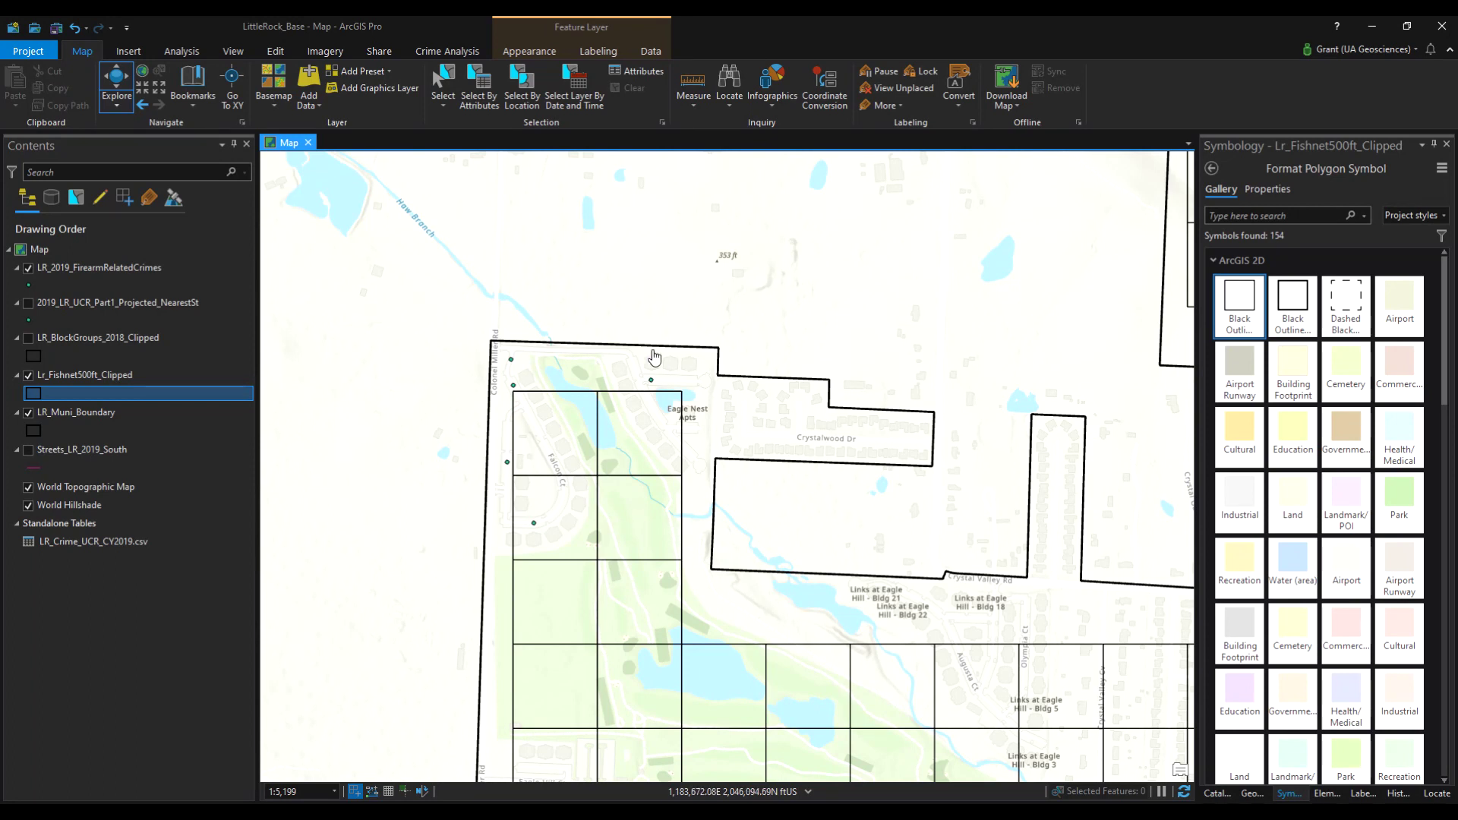
pyautogui.scroll(-3, 482, 583)
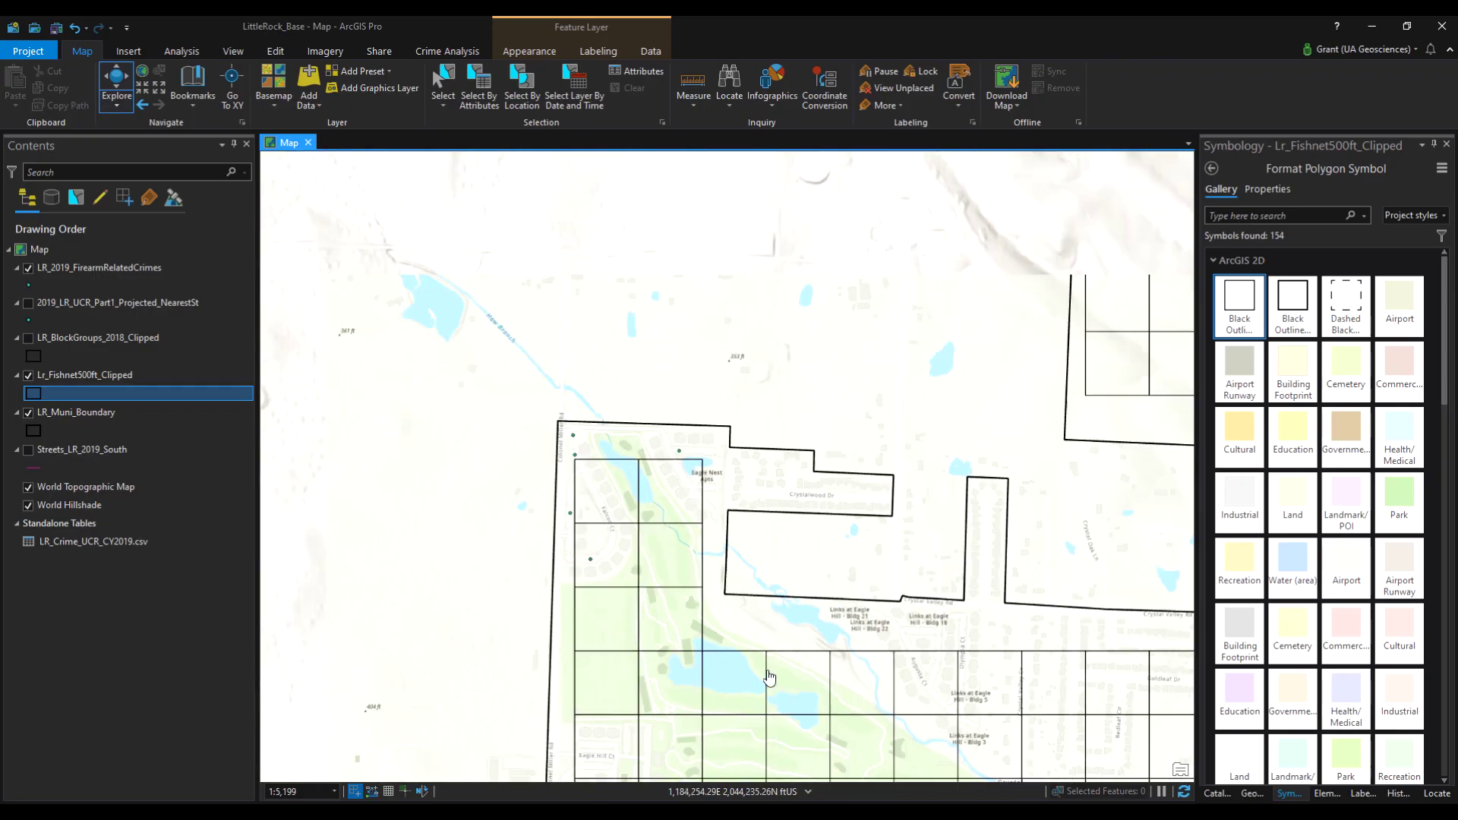
pyautogui.scroll(3, 537, 302)
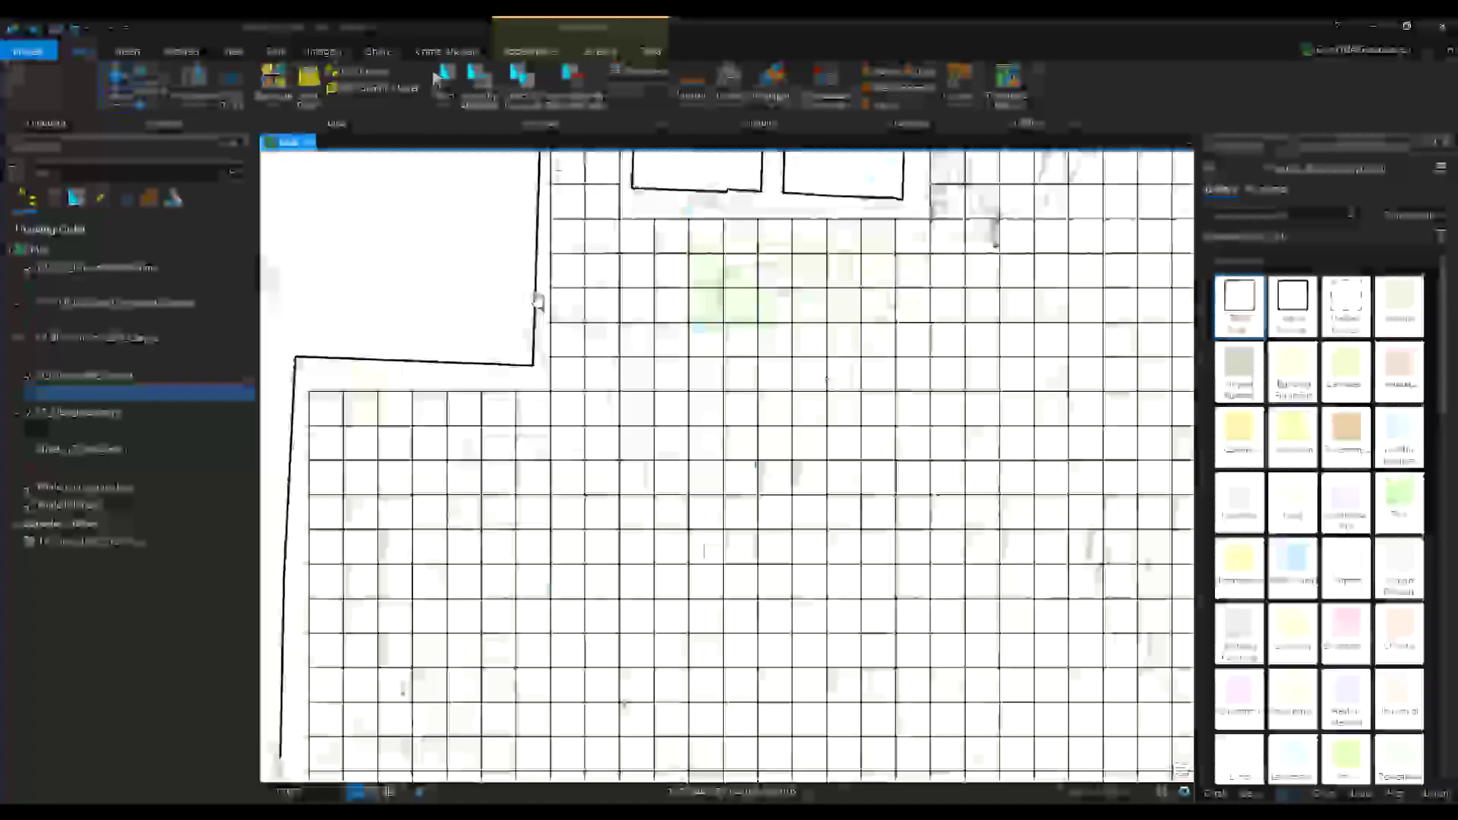
pyautogui.scroll(-3, 537, 301)
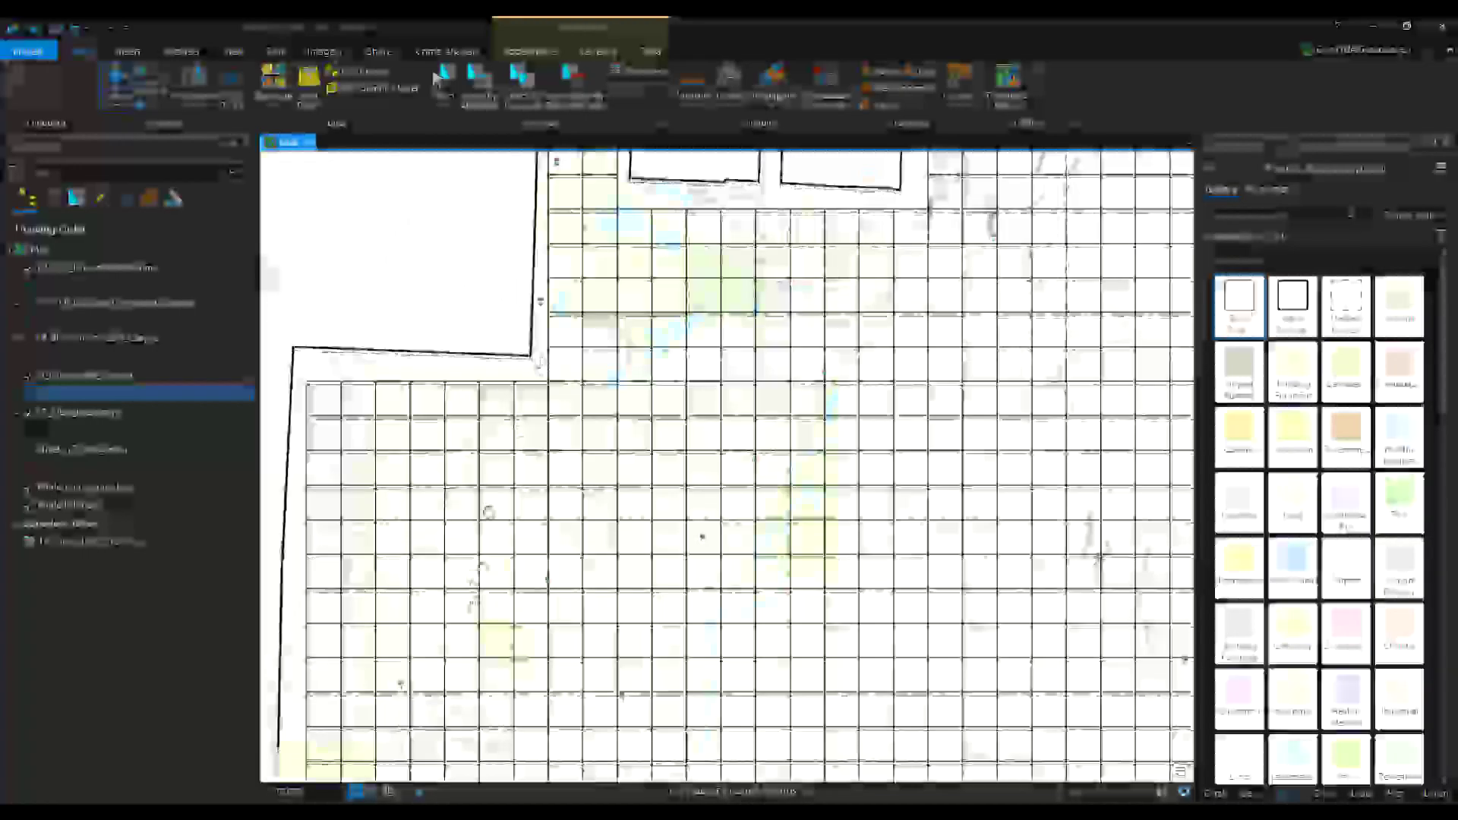
pyautogui.scroll(5, 562, 389)
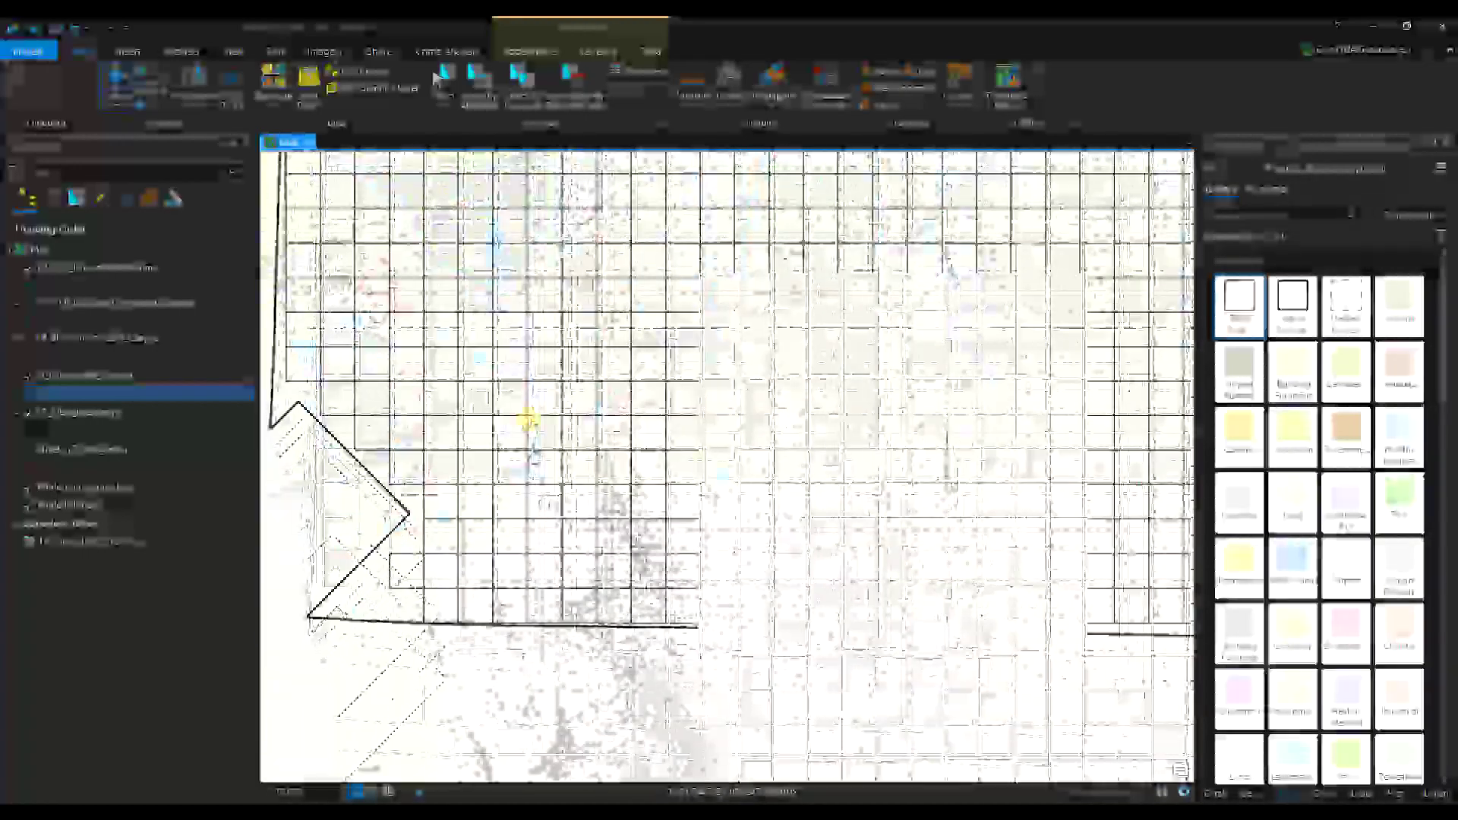
# Inspect the fishnet coverage along the southern and eastern municipal boundary, including the crime points near Geyer Springs Golf Course
pyautogui.moveTo(562, 389); pyautogui.dragTo(265, 389)
pyautogui.moveTo(943, 390); pyautogui.dragTo(602, 532)
pyautogui.moveTo(834, 613); pyautogui.dragTo(707, 577)
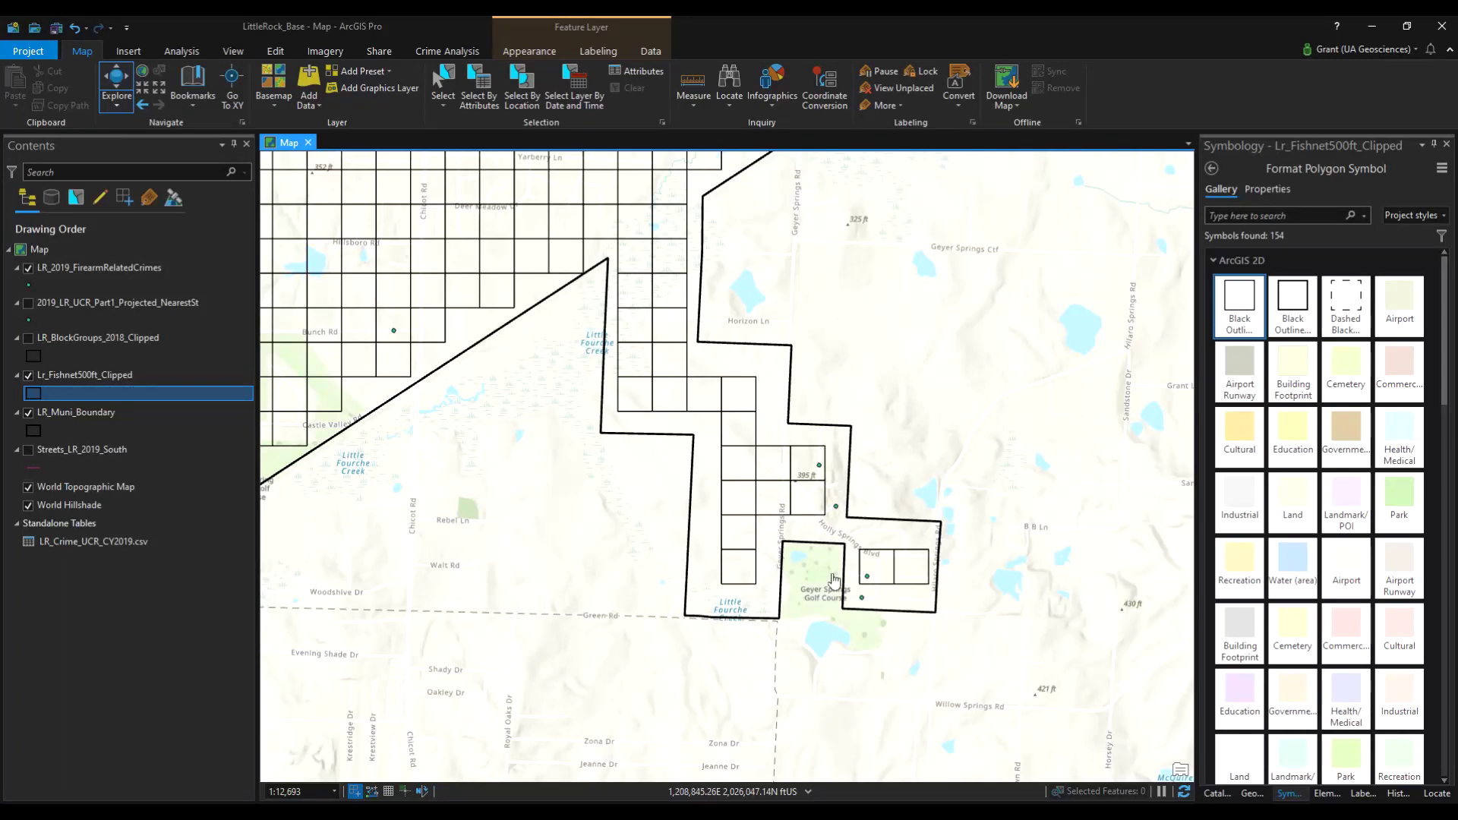
pyautogui.moveTo(672, 372); pyautogui.dragTo(618, 536)
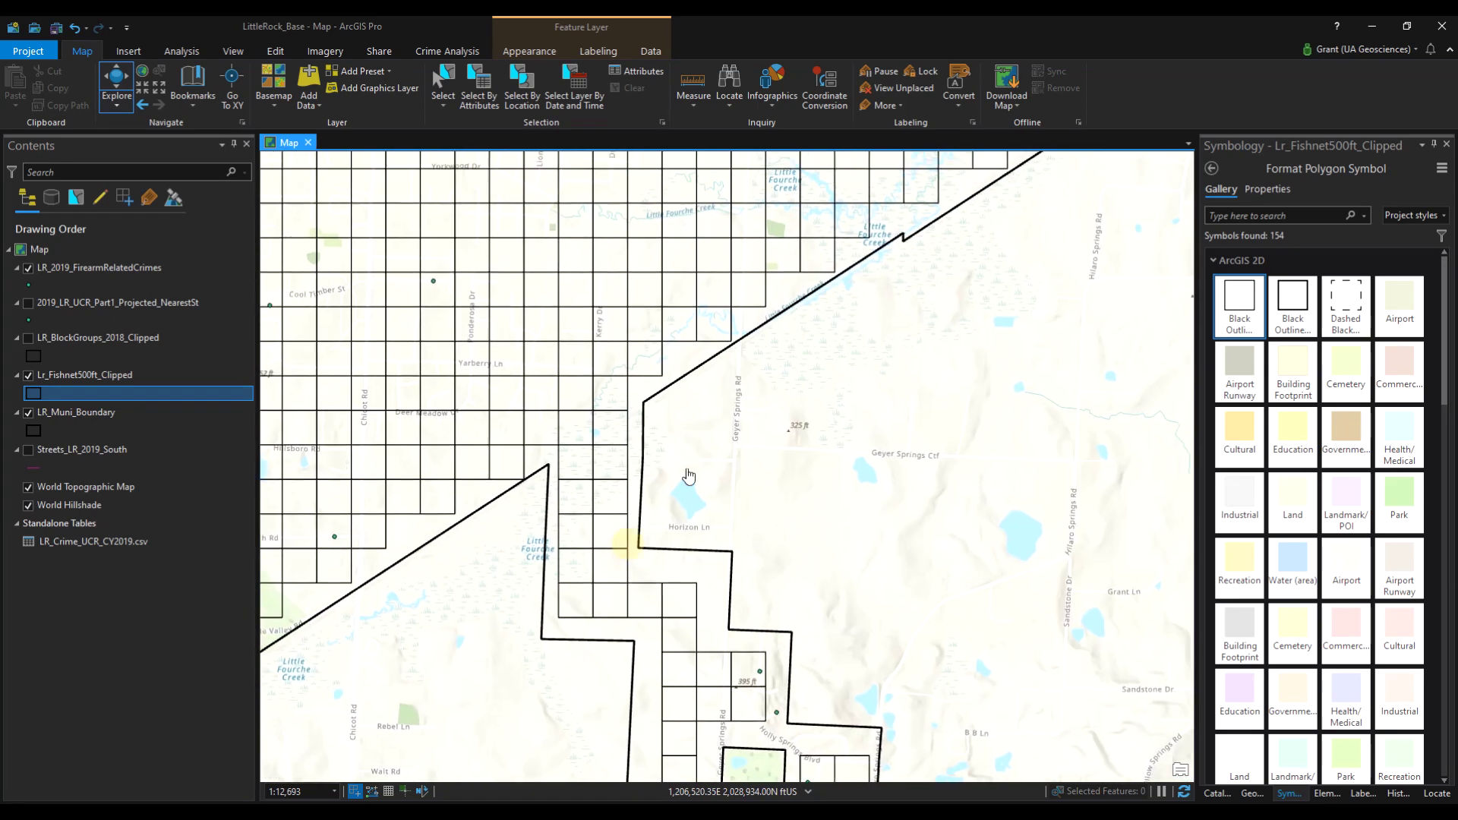
pyautogui.moveTo(833, 452); pyautogui.dragTo(1073, 635)
pyautogui.moveTo(1031, 413); pyautogui.dragTo(763, 771)
pyautogui.moveTo(1066, 354); pyautogui.dragTo(632, 526)
pyautogui.scroll(-4, 611, 416)
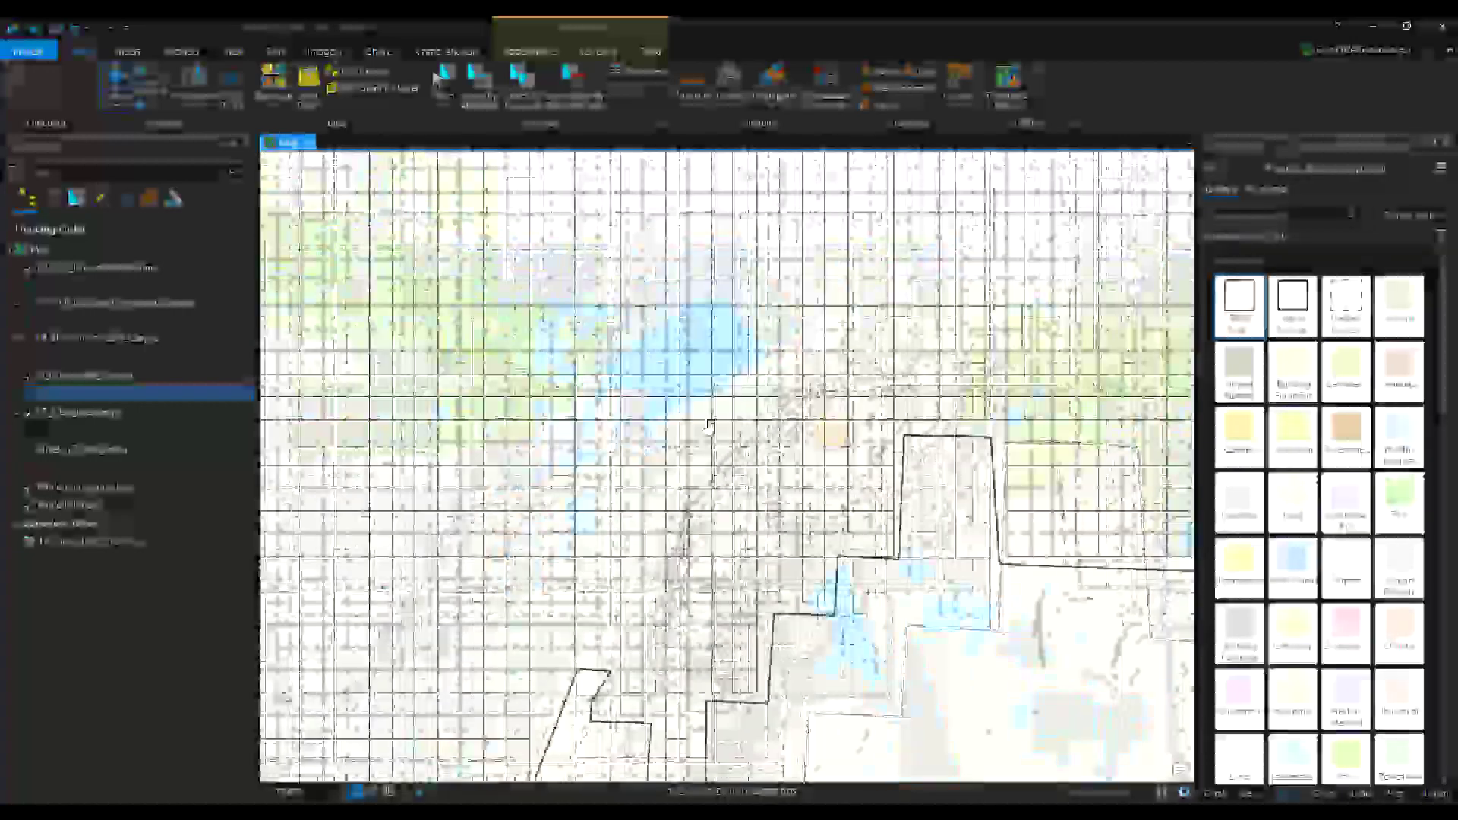
pyautogui.scroll(-4, 611, 415)
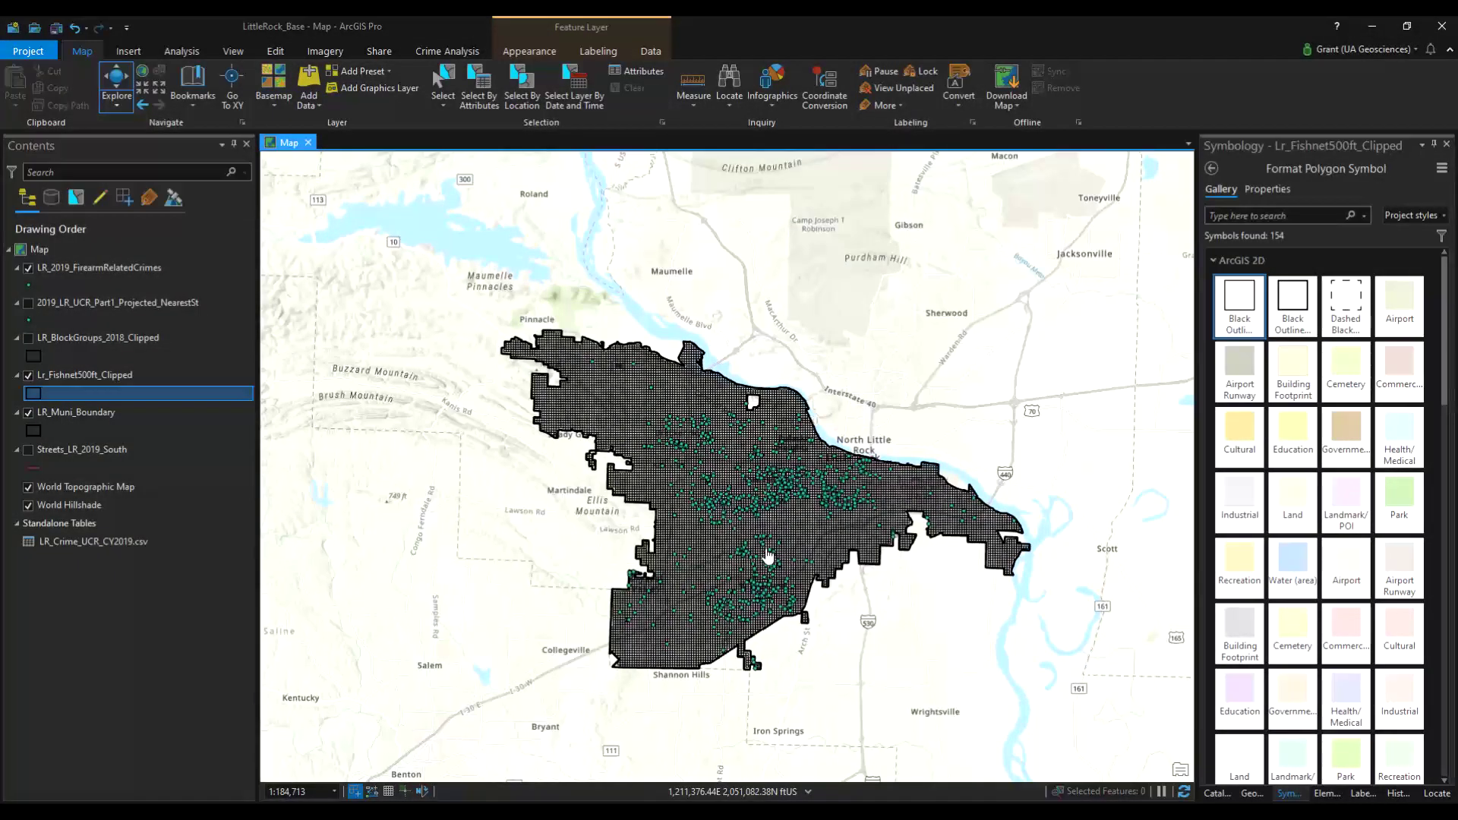
# Set up a Spatial Join with Lr_Fishnet500ft_Clipped as the target and the 2019 firearm-related crimes layer as the join features
pyautogui.rightClick(99, 377)
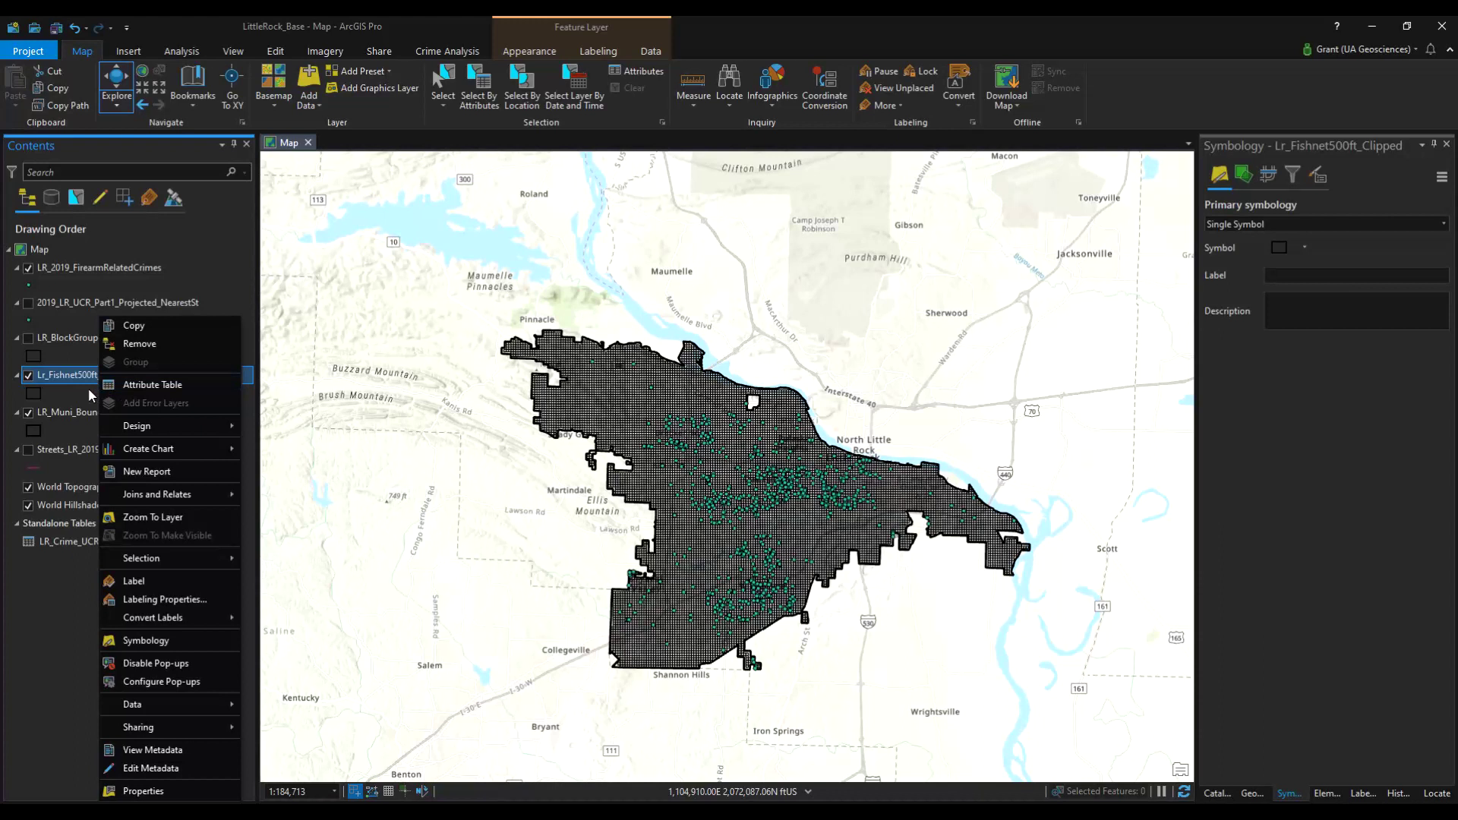
pyautogui.click(65, 377)
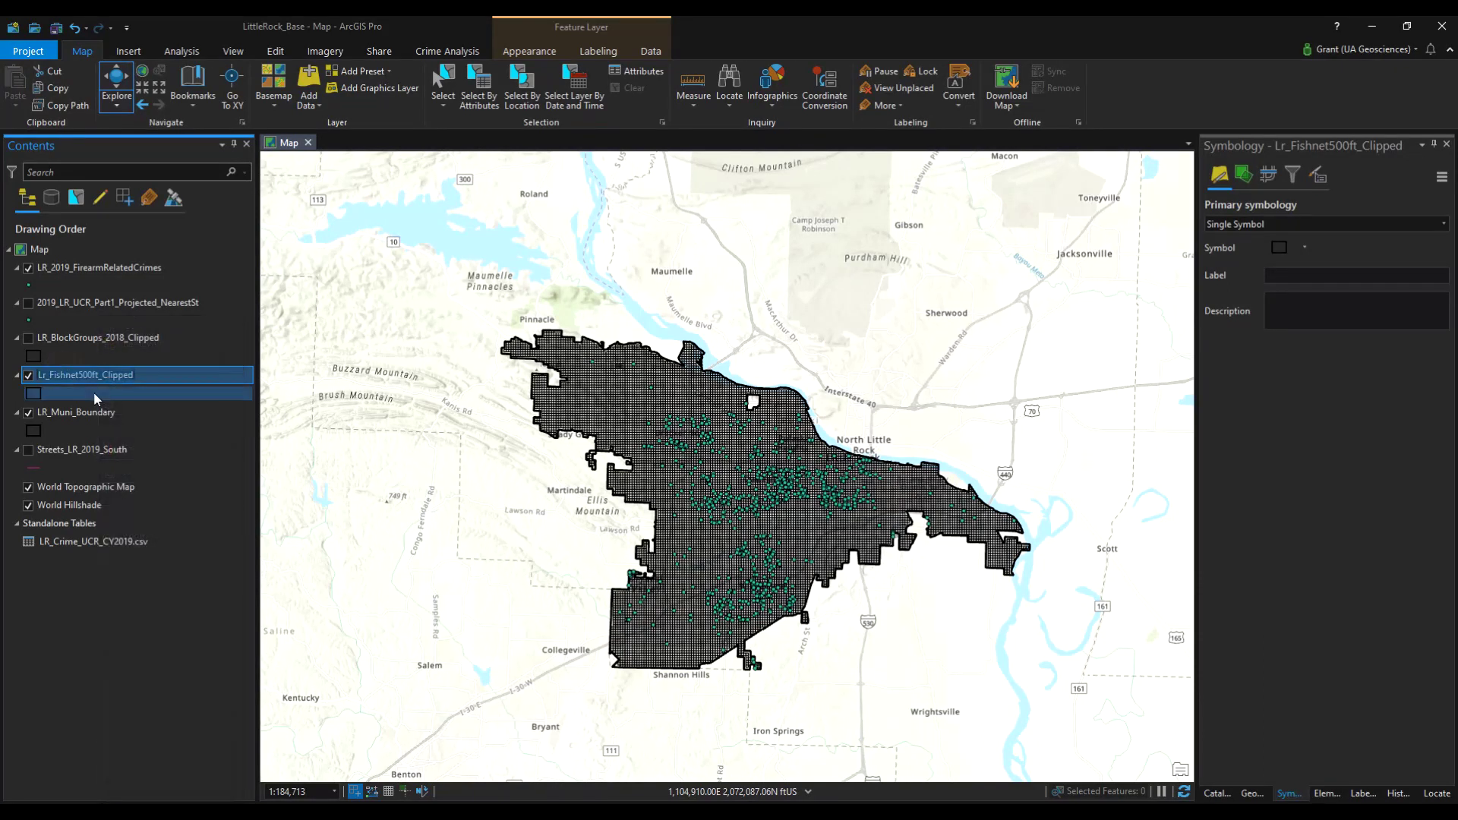
pyautogui.scroll(3, 627, 441)
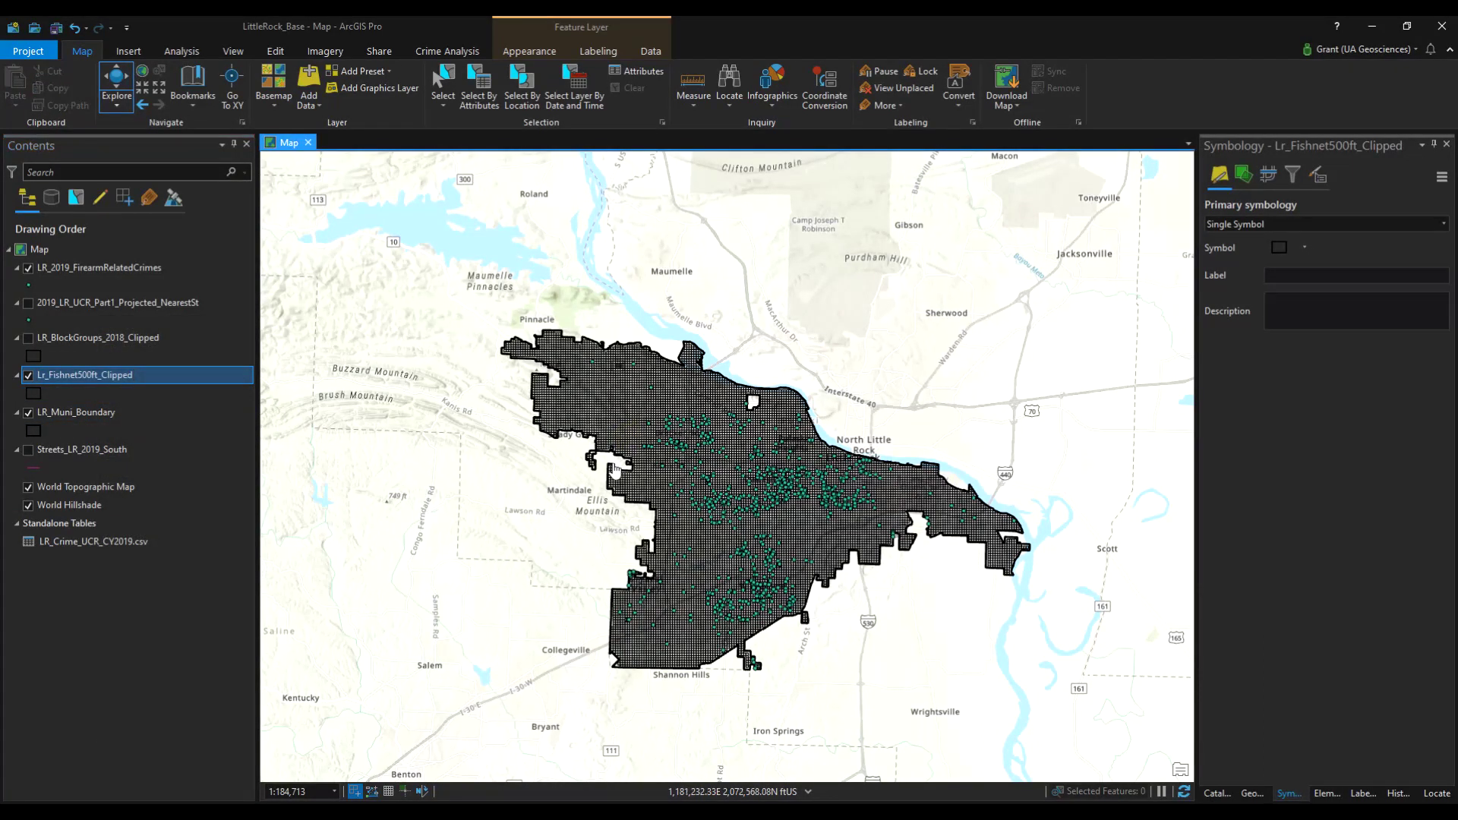
pyautogui.scroll(3, 683, 496)
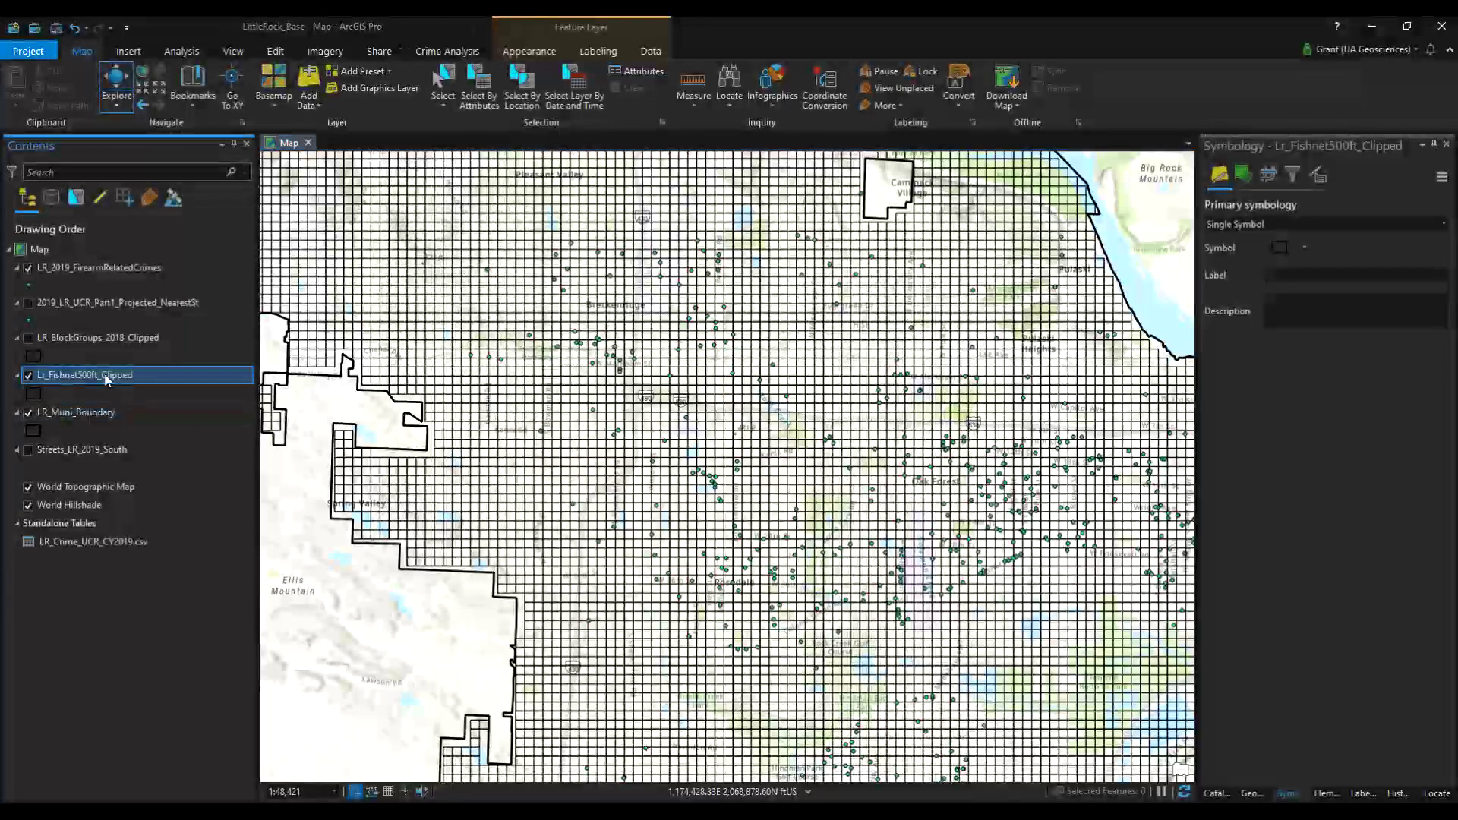
pyautogui.rightClick(106, 377)
pyautogui.moveTo(228, 494)
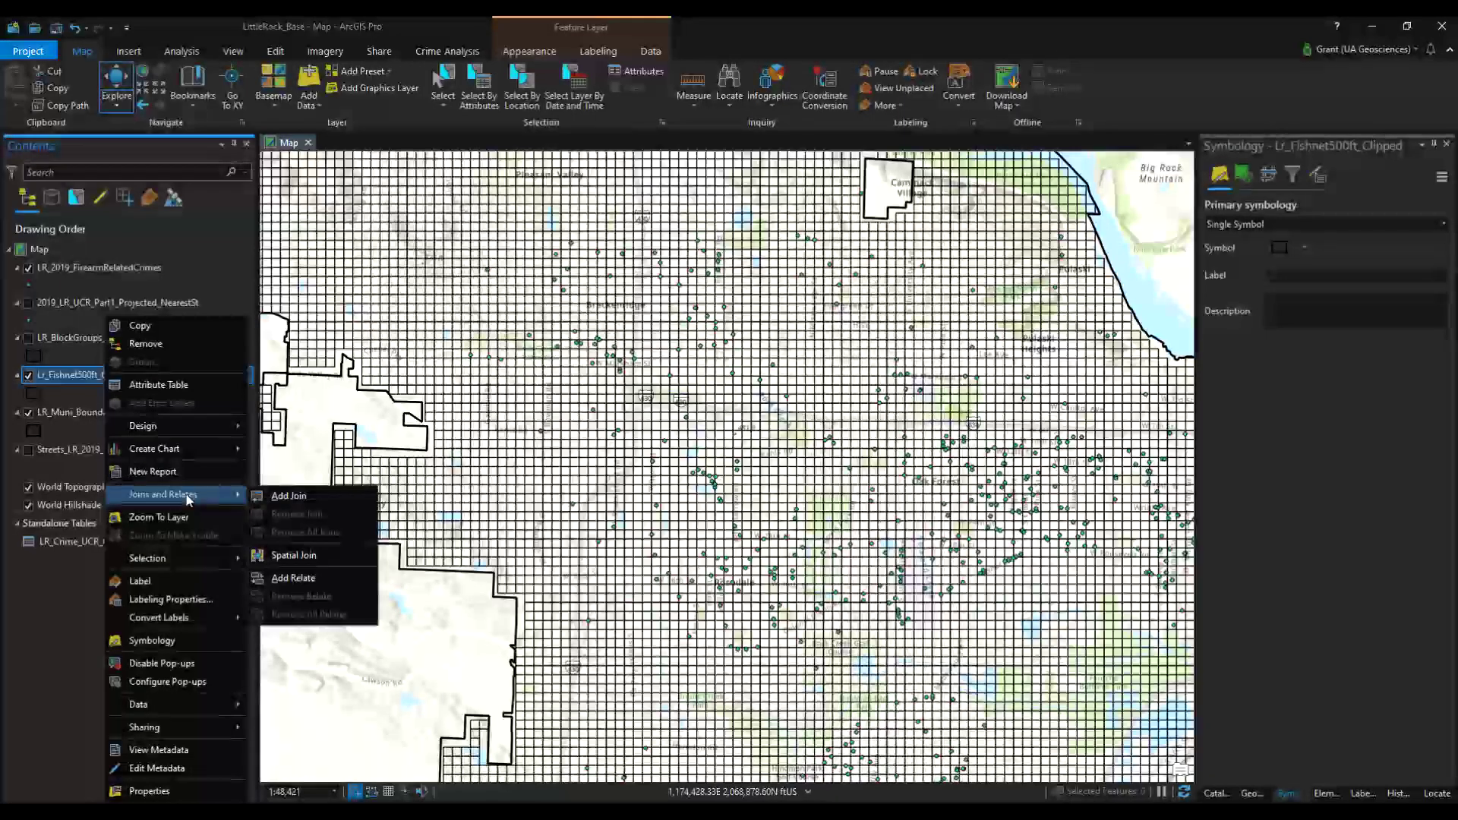
pyautogui.click(325, 555)
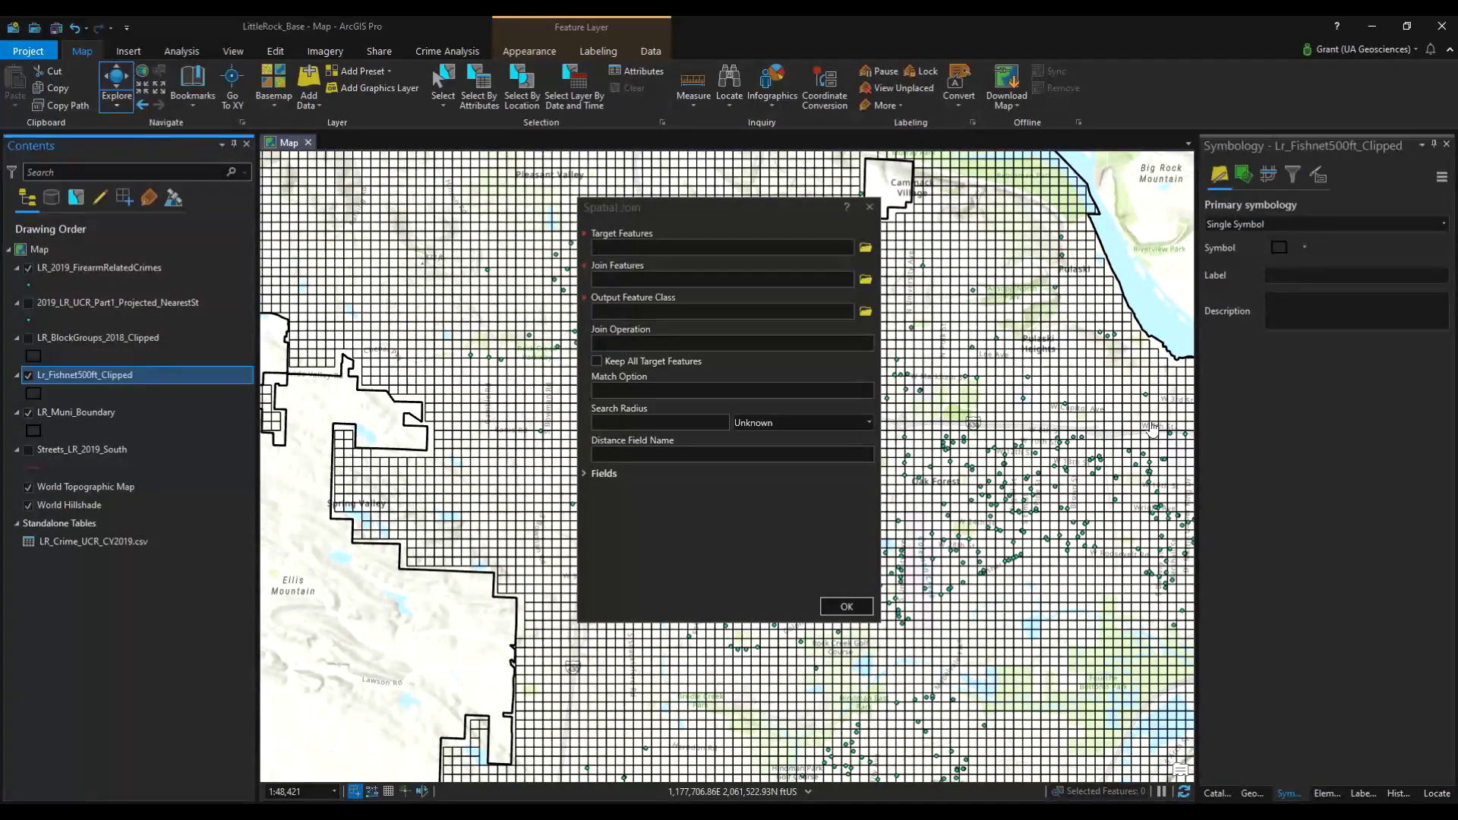
pyautogui.click(911, 307)
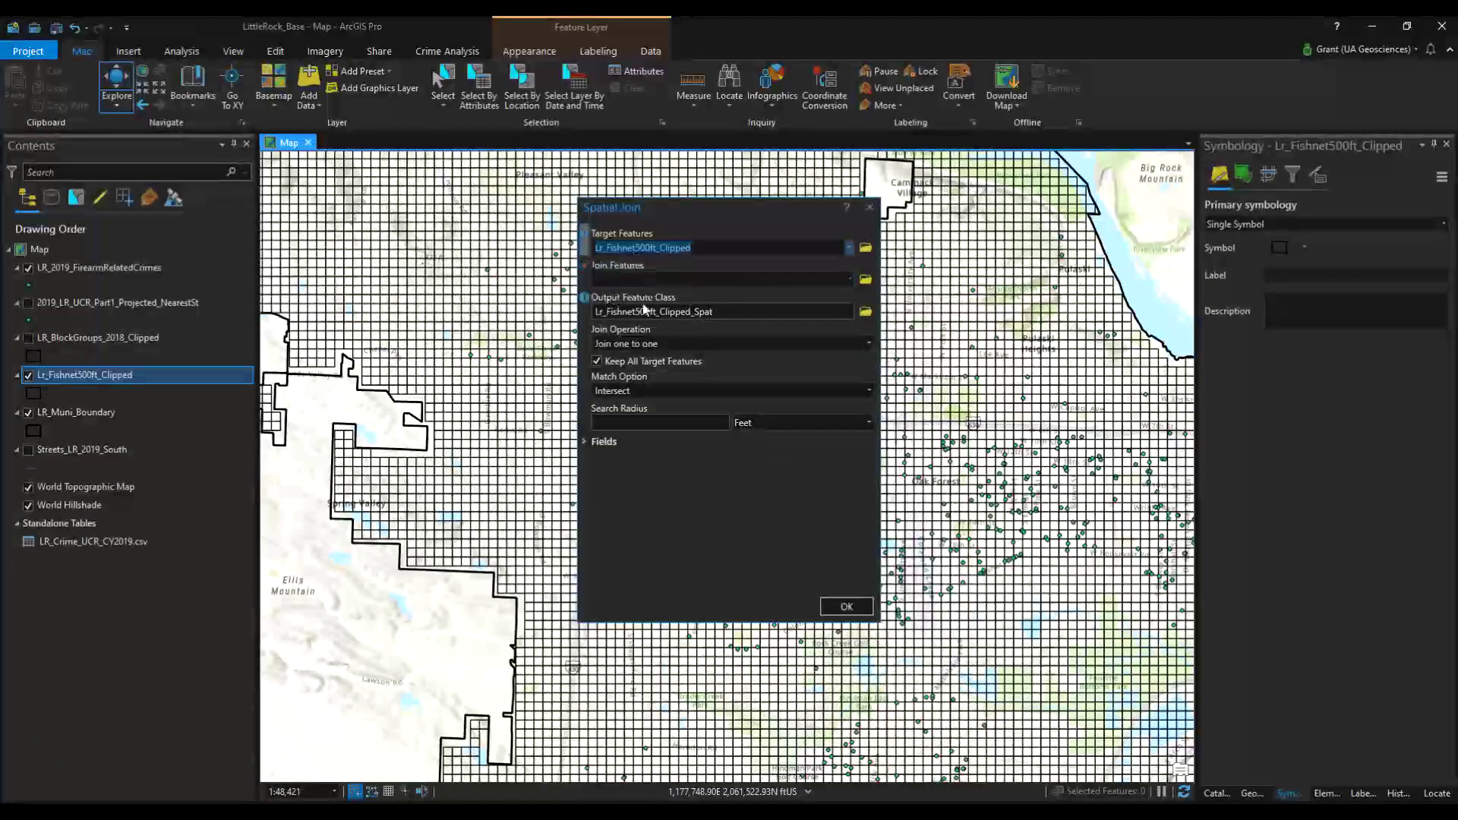
pyautogui.click(773, 279)
pyautogui.click(775, 296)
# Name the Spatial Join output LR_Fishnet_CountsFirearm2019 and set the match option to Contains
pyautogui.click(865, 312)
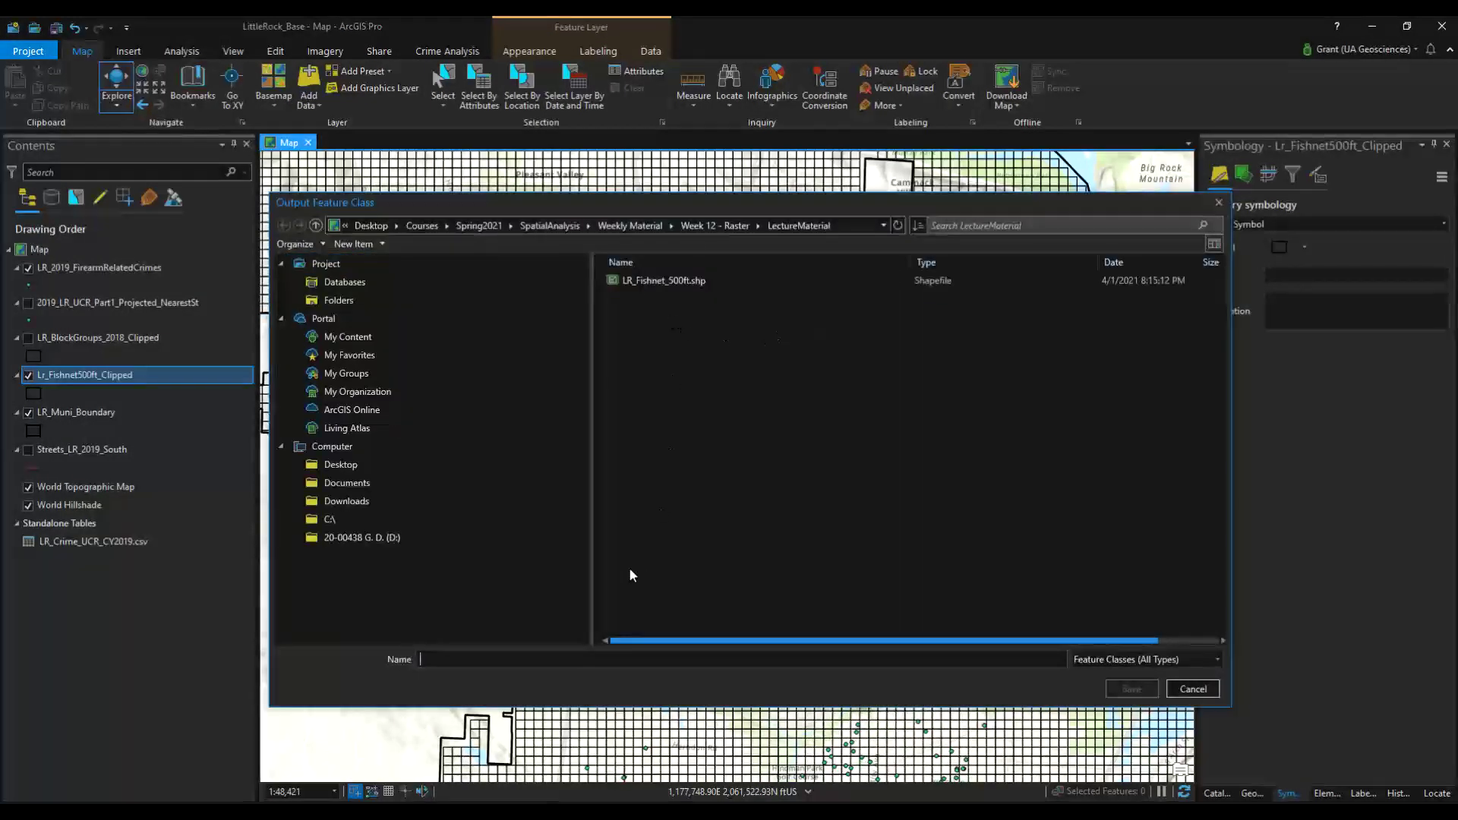
pyautogui.click(596, 657)
pyautogui.write('LR_')
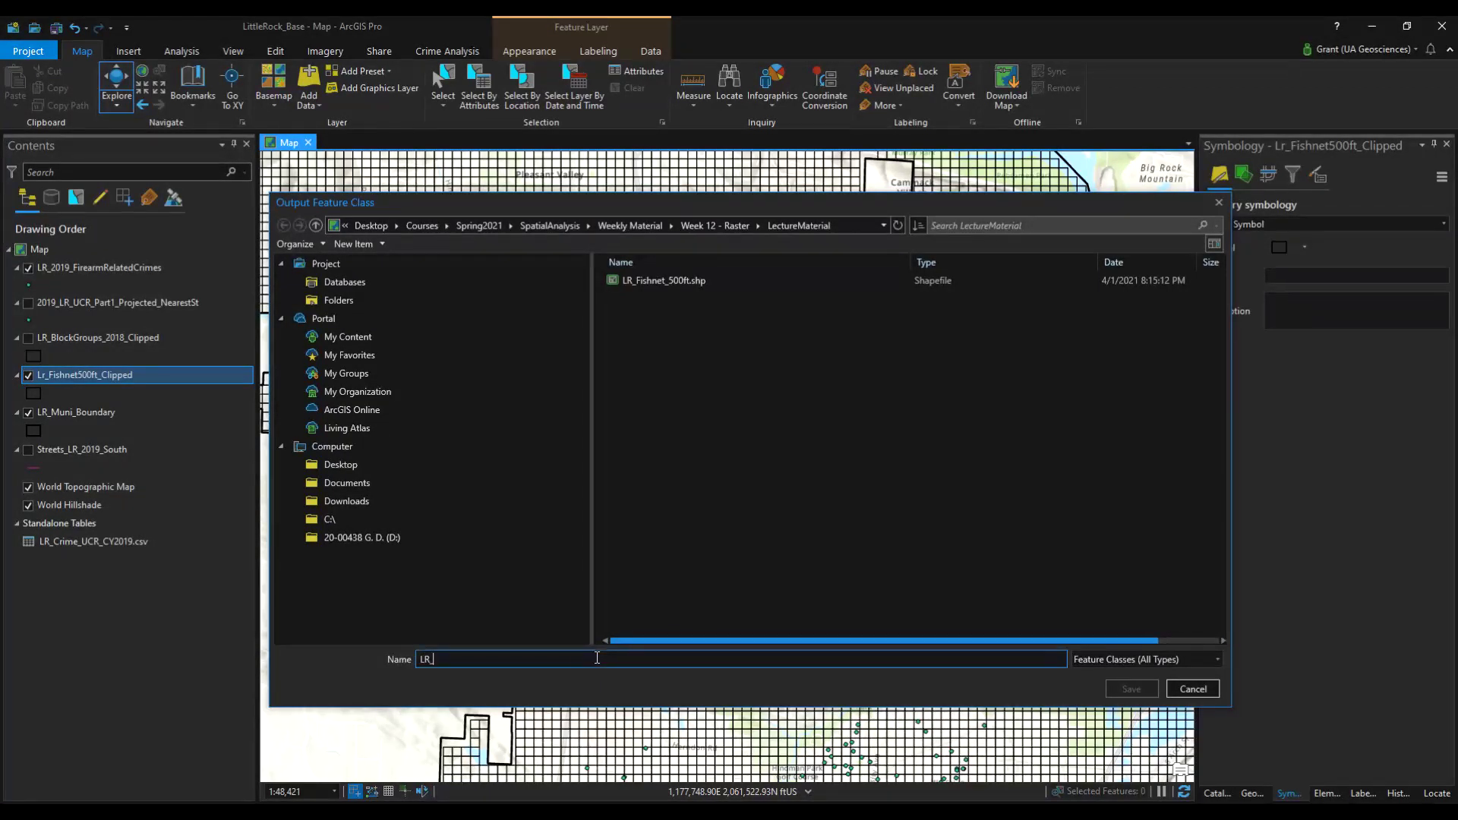
pyautogui.write('Fish')
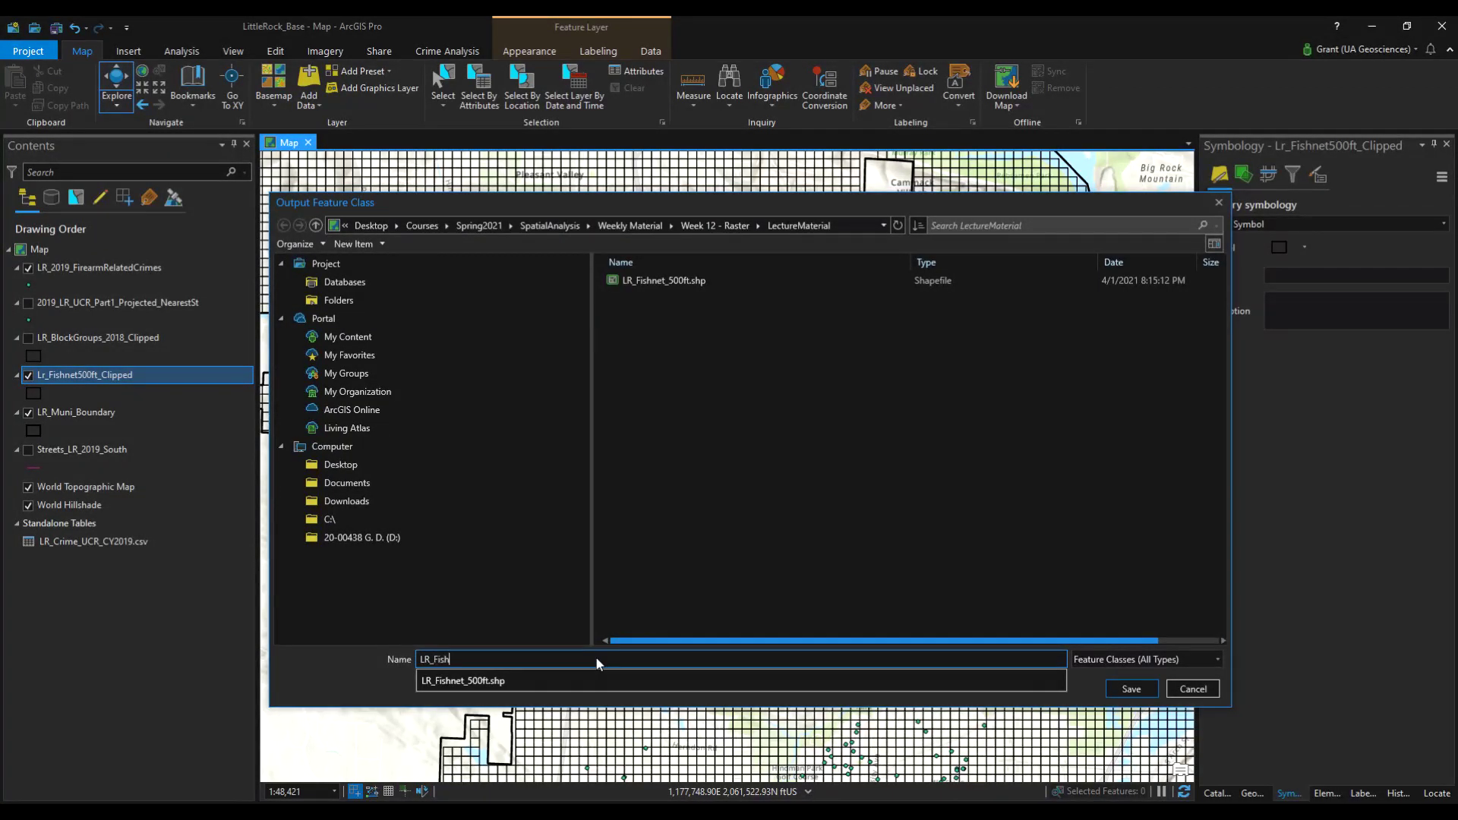
pyautogui.write('net_CpuntsFirearm2019')
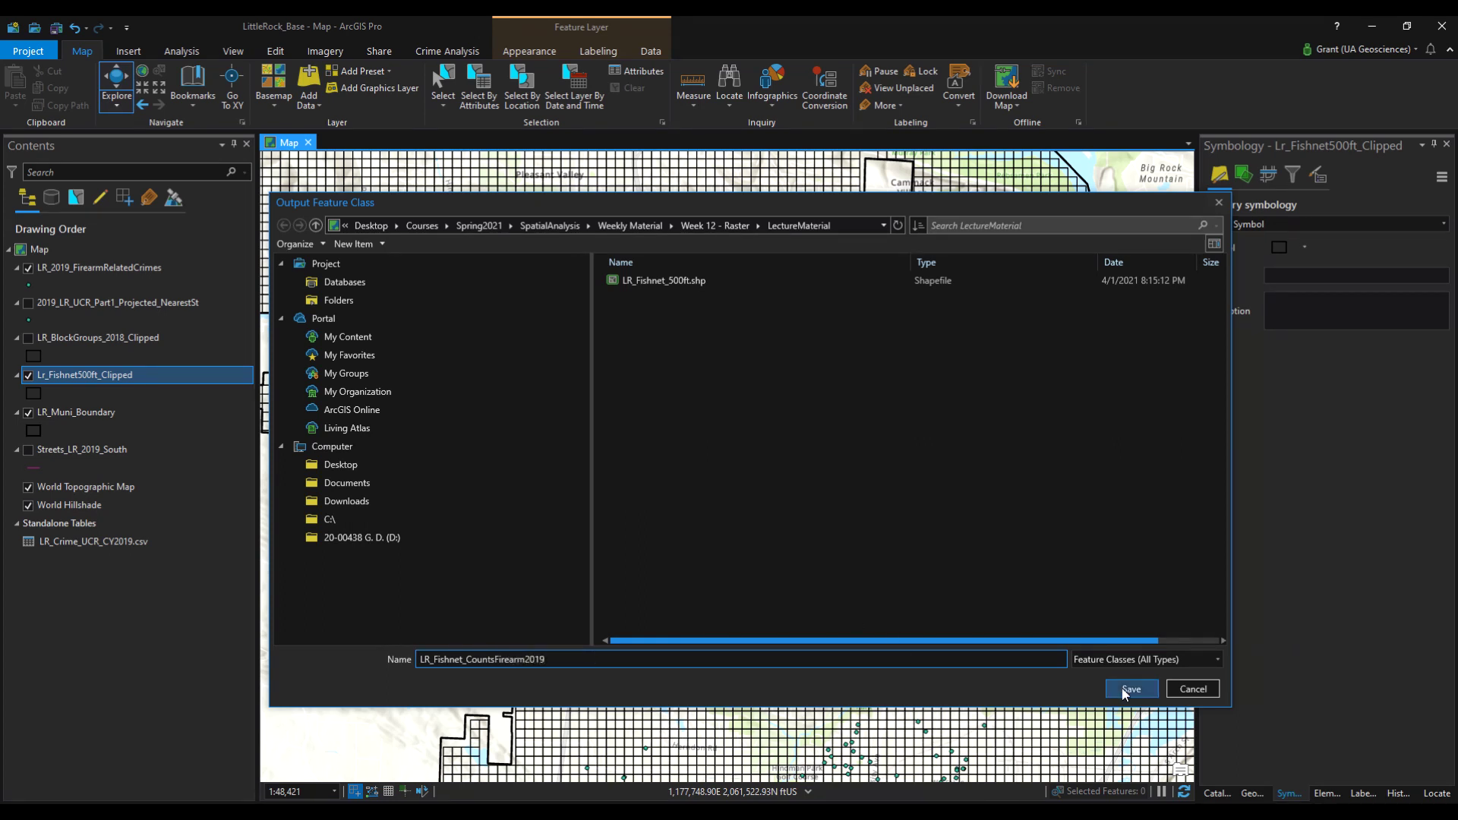
pyautogui.click(1130, 689)
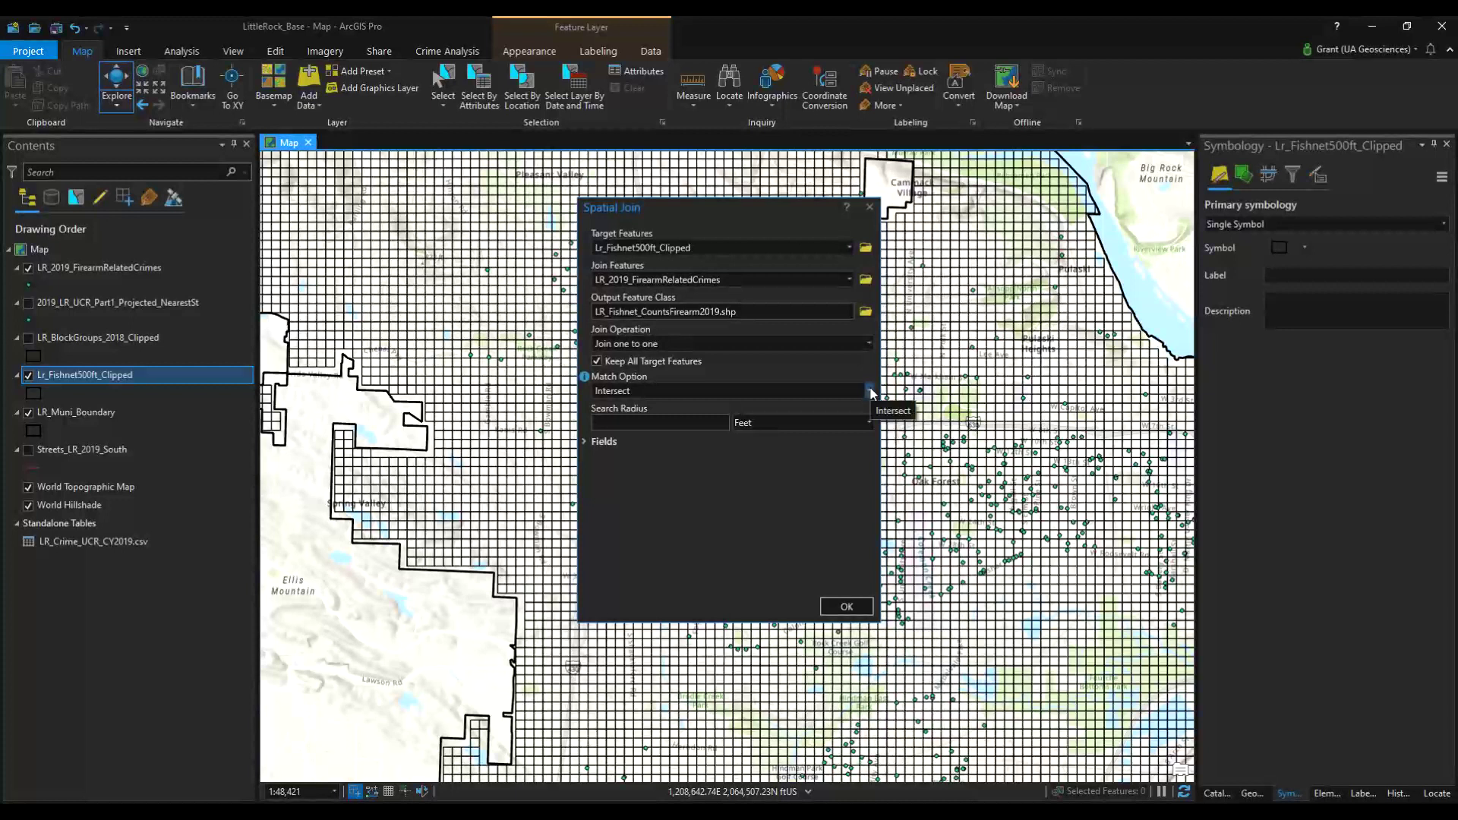
pyautogui.click(869, 390)
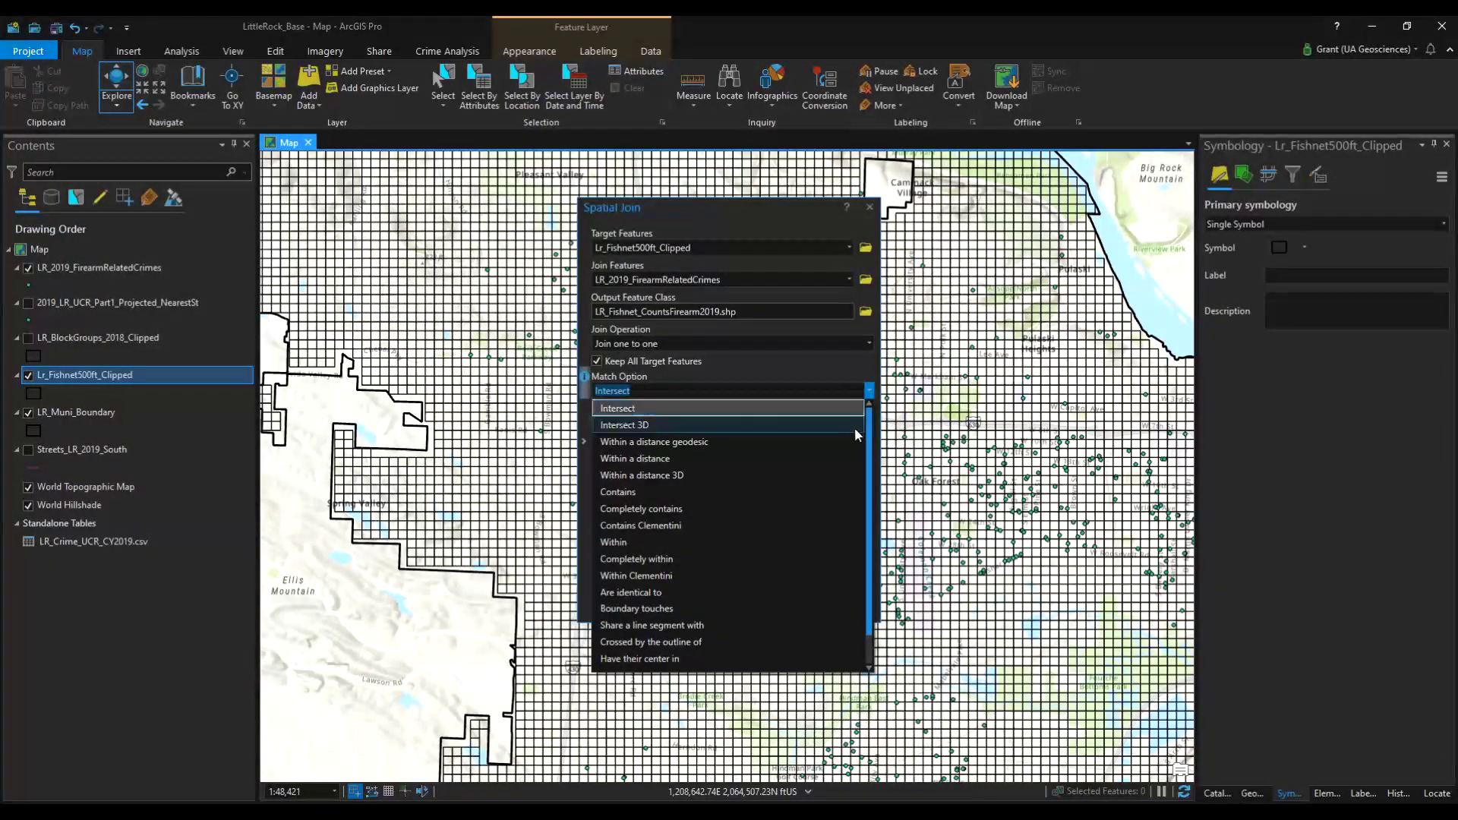
pyautogui.click(790, 491)
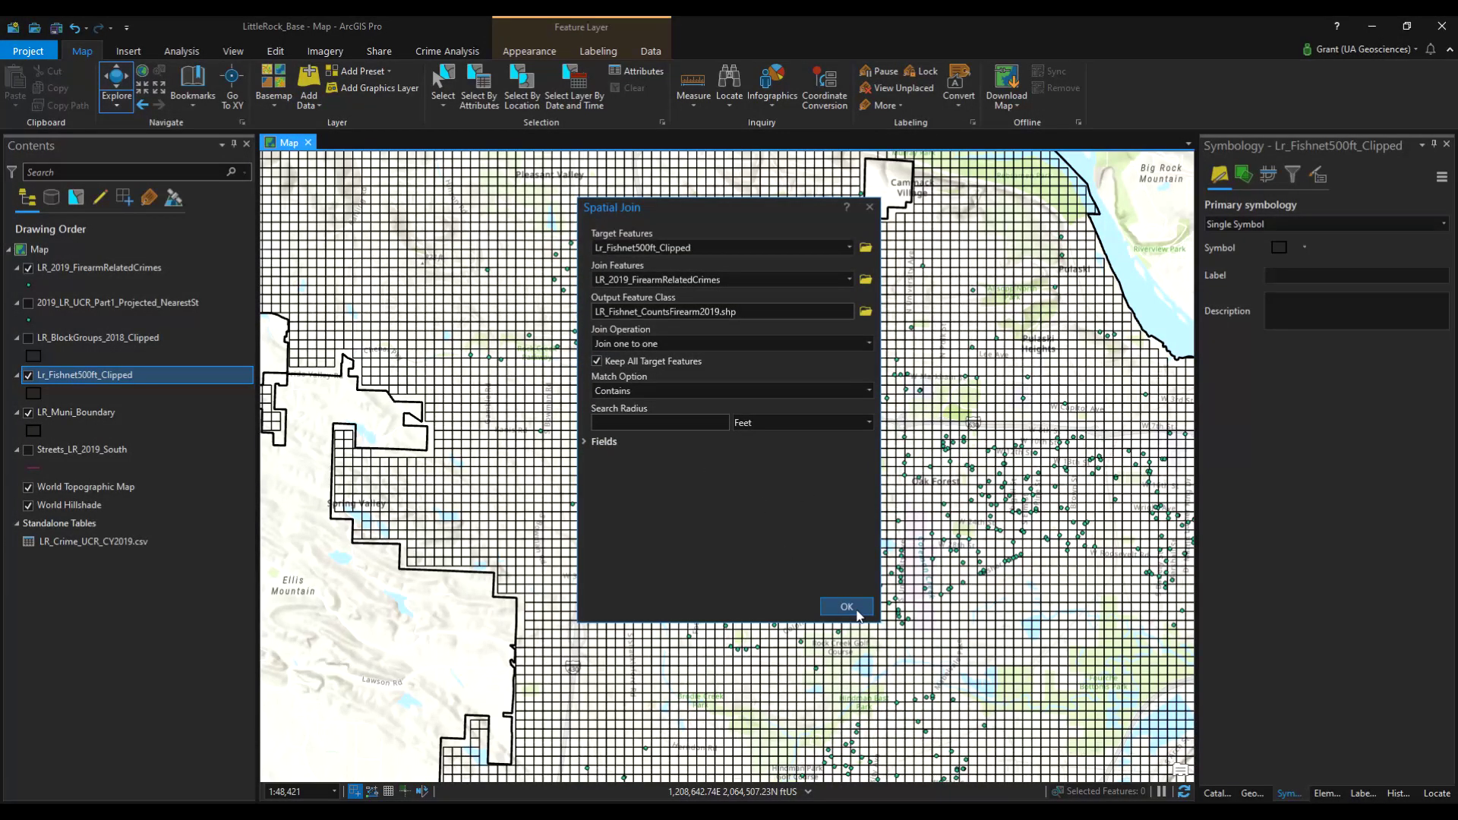
# Remove every output field listed after Location_L from the Spatial Join field map
pyautogui.click(609, 445)
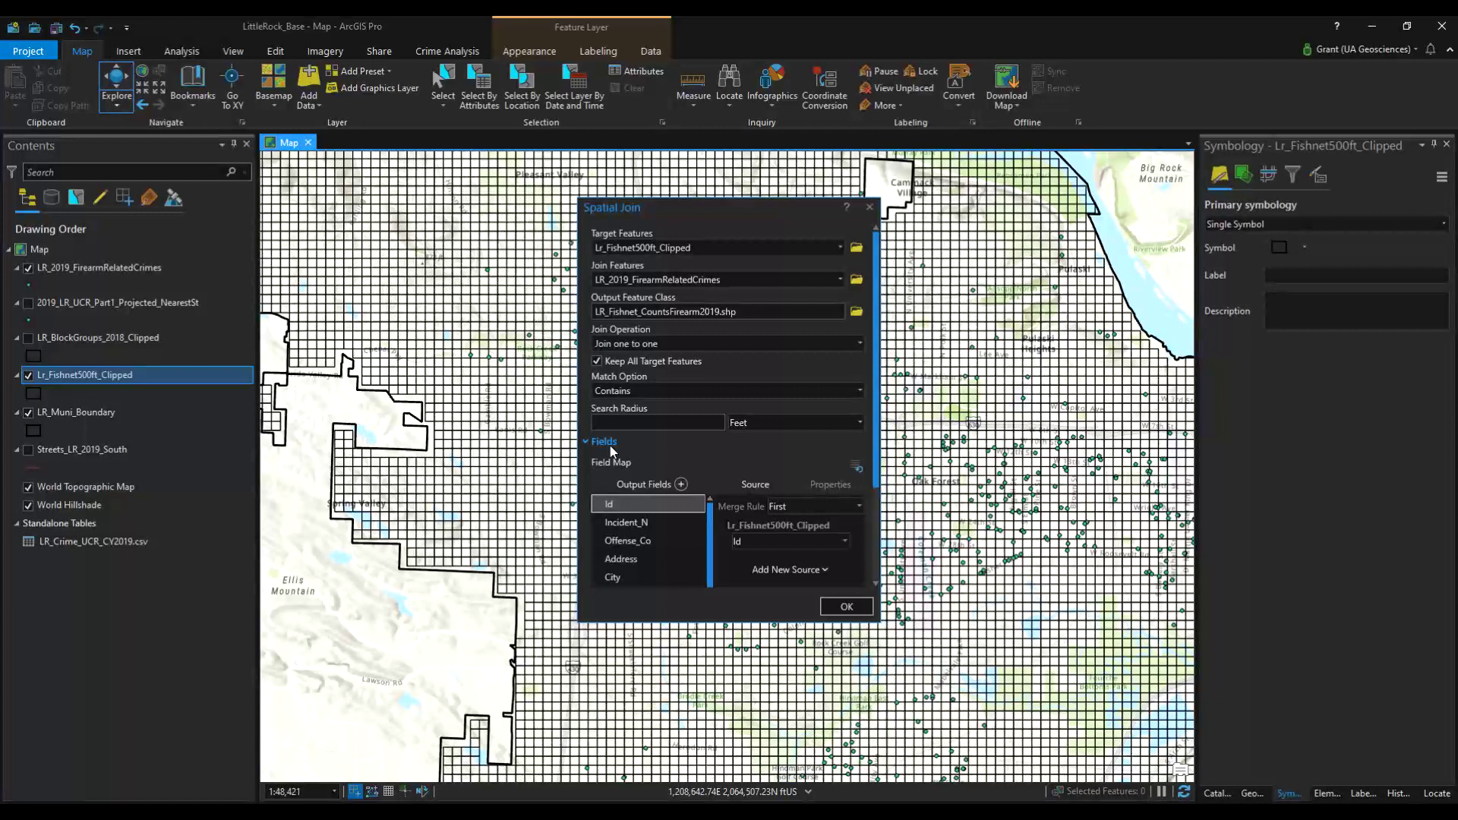
pyautogui.scroll(-3, 741, 440)
pyautogui.scroll(-5, 677, 425)
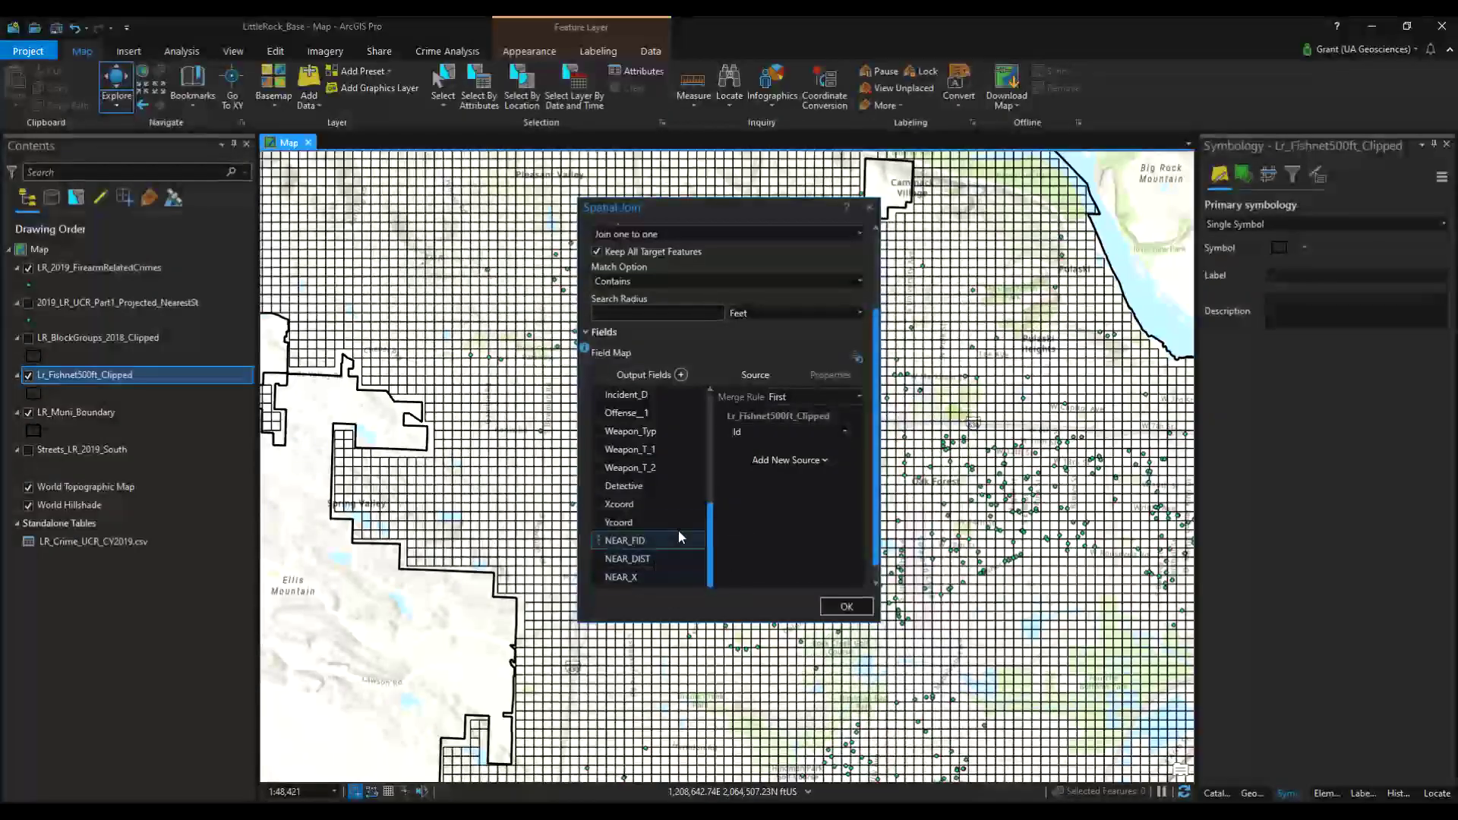
pyautogui.click(695, 577)
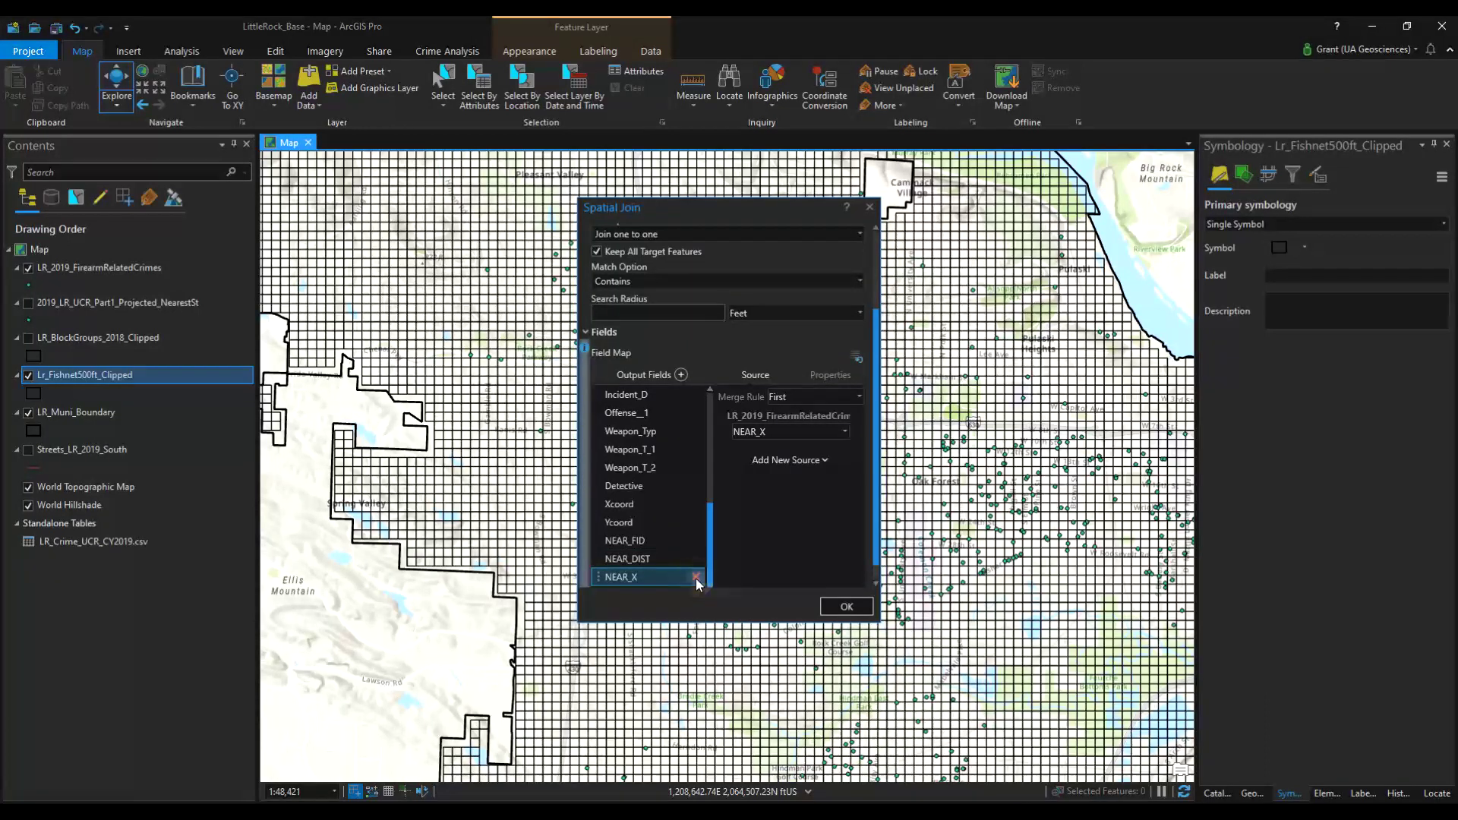
pyautogui.click(695, 578)
pyautogui.click(696, 577)
pyautogui.click(696, 577)
pyautogui.click(695, 577)
pyautogui.click(695, 577)
pyautogui.click(696, 579)
pyautogui.click(696, 579)
pyautogui.click(696, 579)
pyautogui.click(696, 579)
pyautogui.click(695, 579)
pyautogui.click(696, 579)
pyautogui.click(696, 579)
pyautogui.click(695, 578)
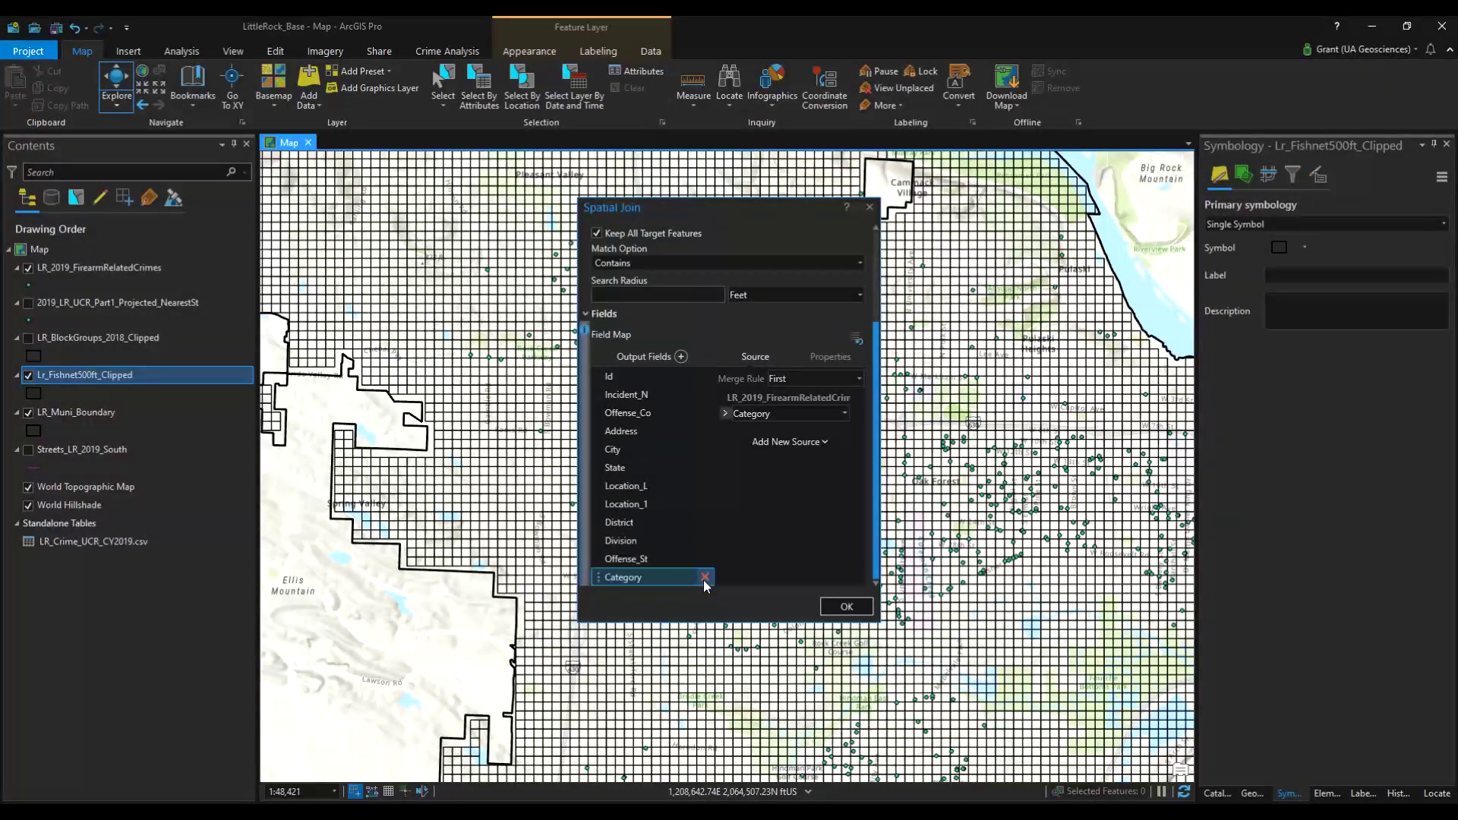
pyautogui.click(699, 579)
pyautogui.click(705, 579)
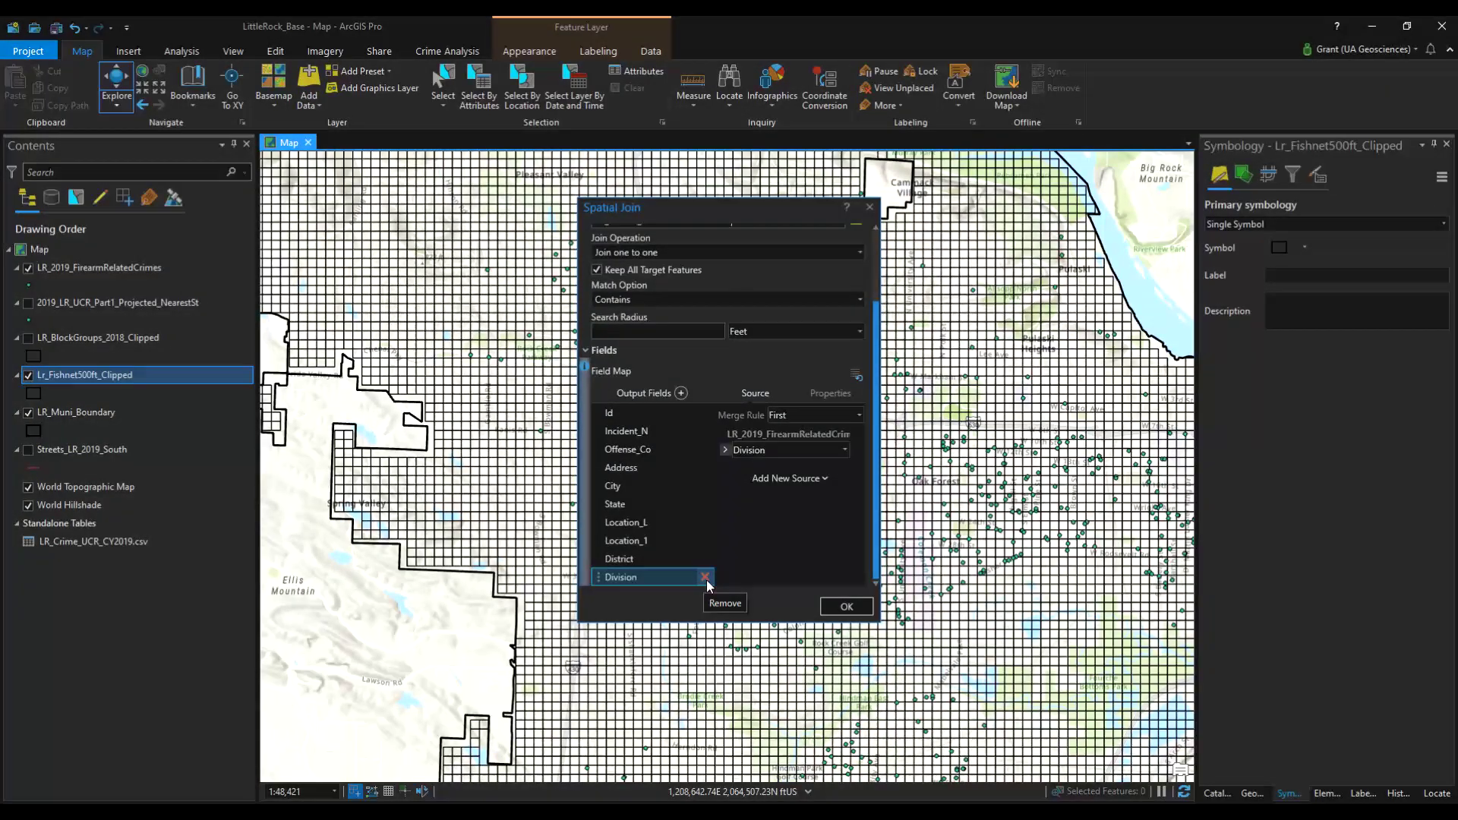
pyautogui.click(705, 577)
pyautogui.click(705, 577)
pyautogui.click(704, 577)
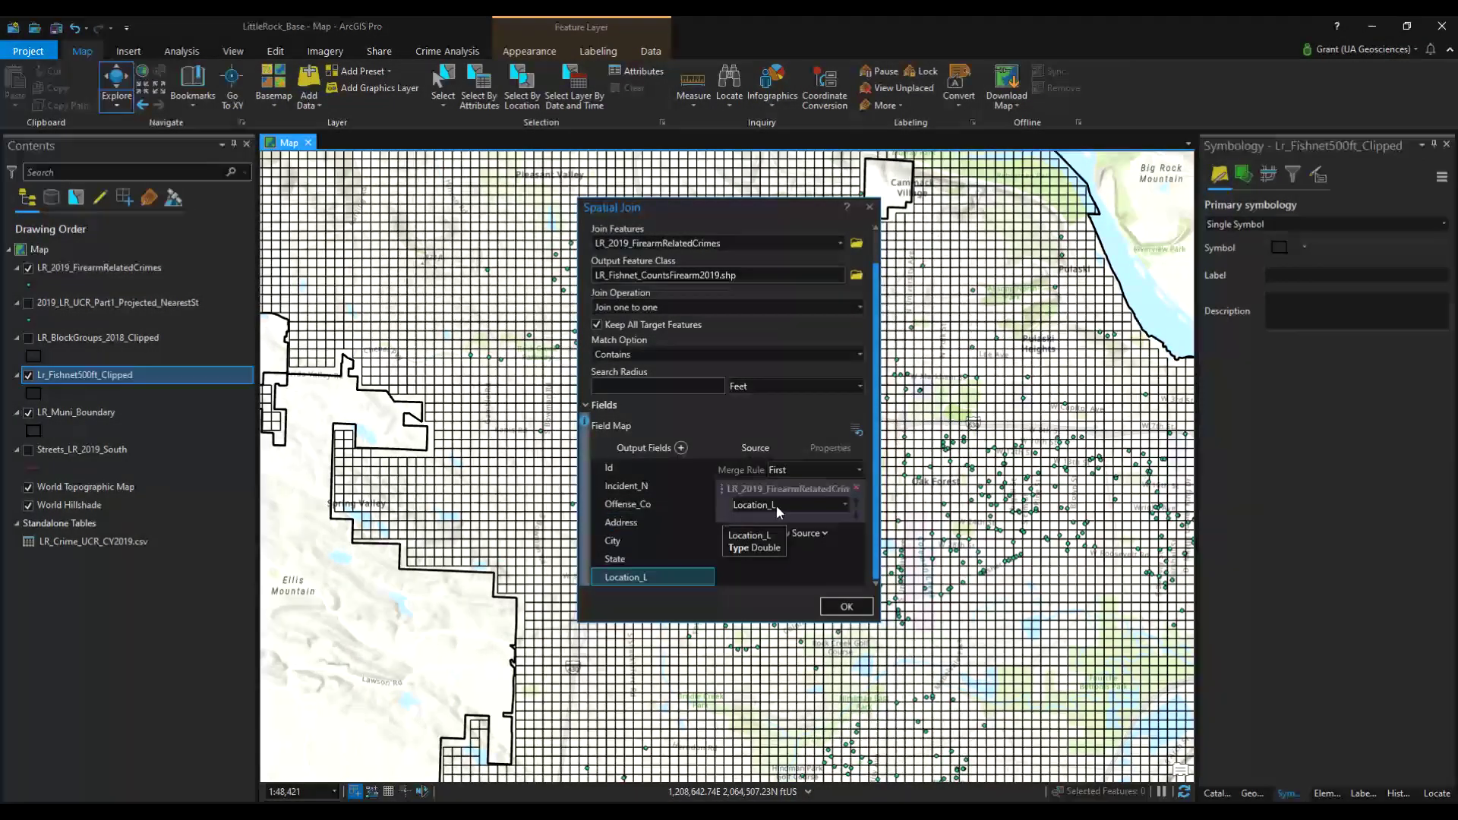
# Add an output field named Count to the field map with the Count merge rule
pyautogui.click(681, 448)
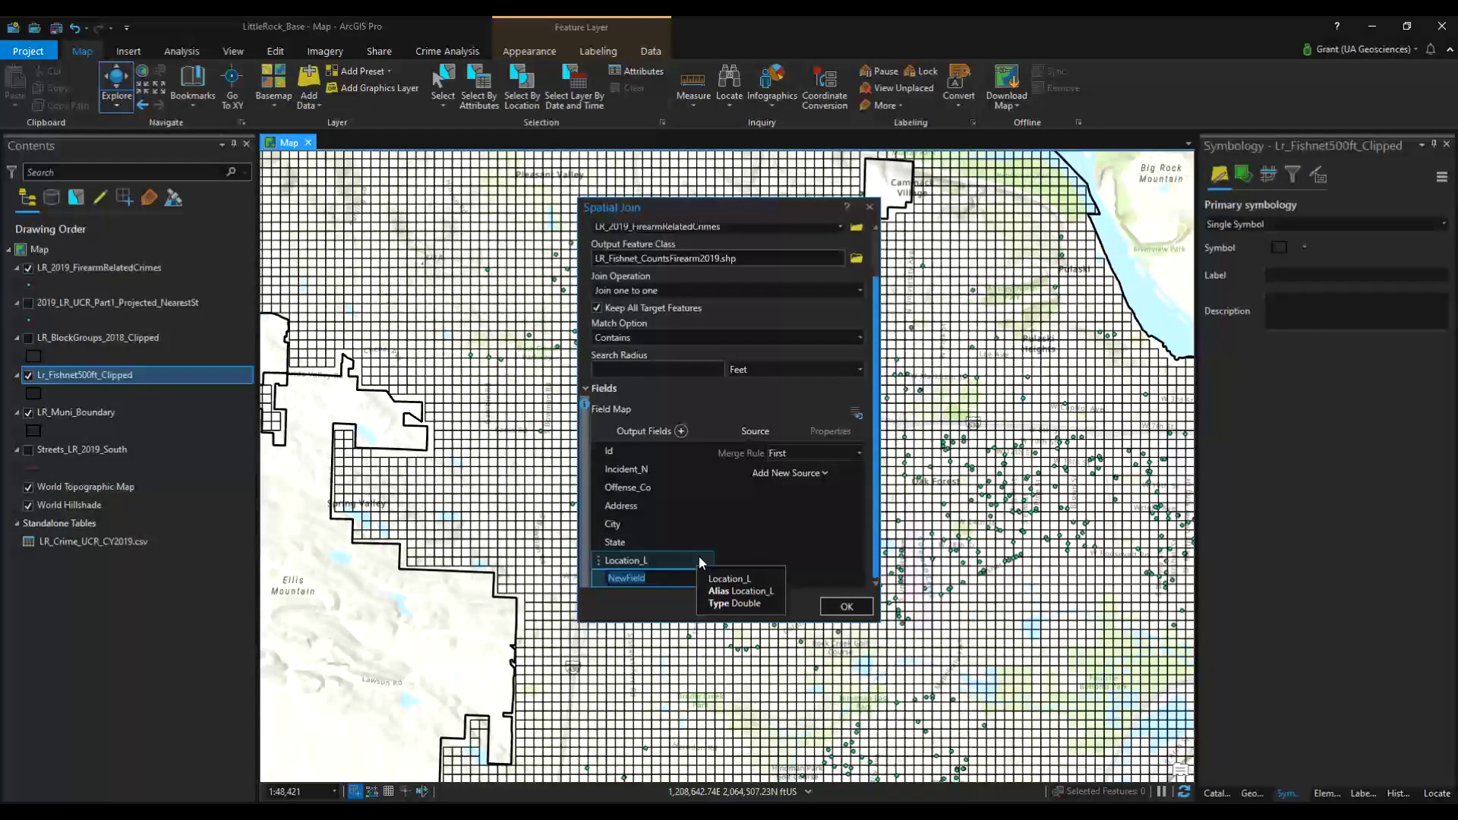
pyautogui.write('Count')
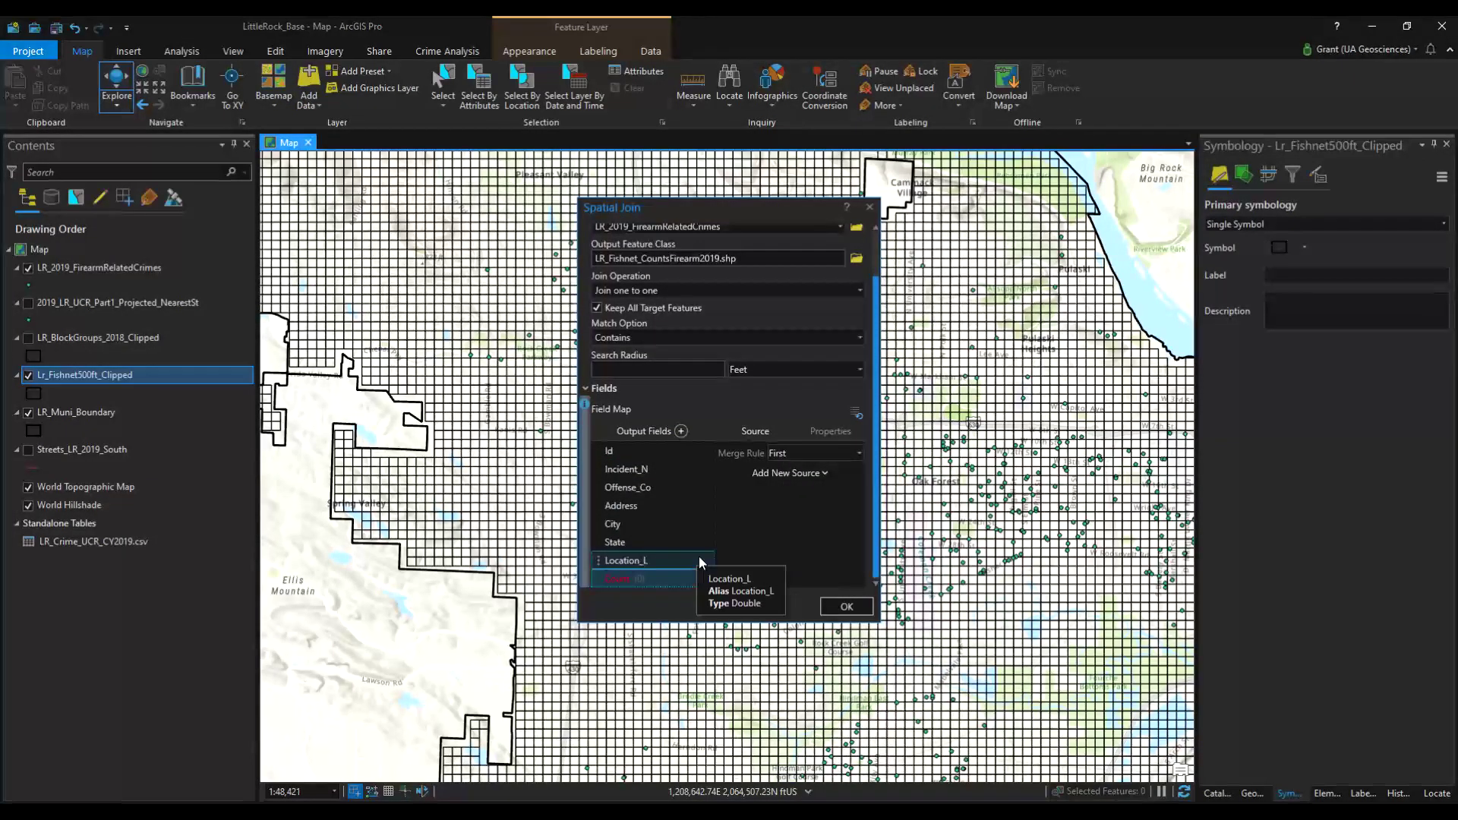
pyautogui.click(768, 526)
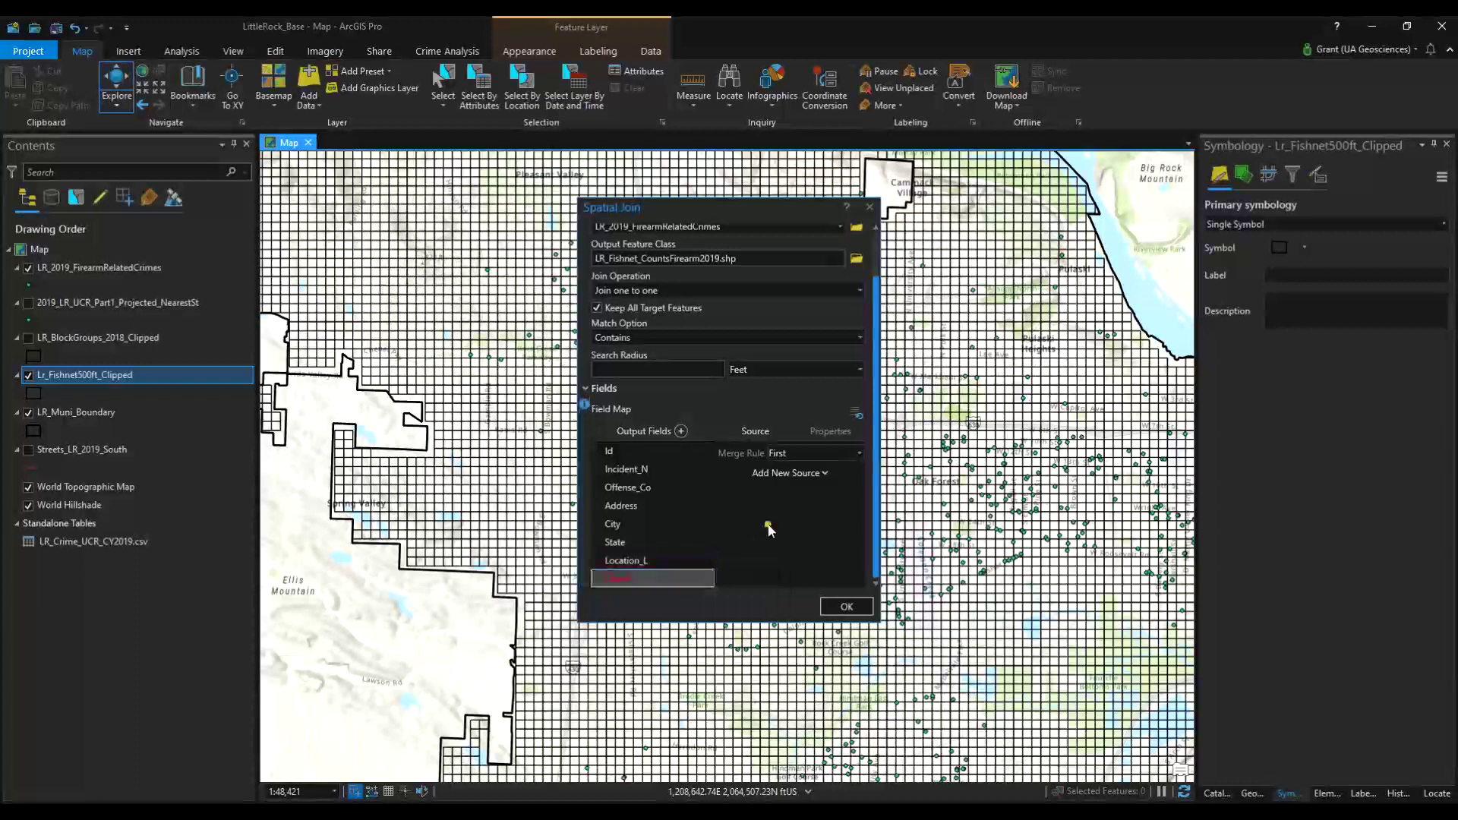
pyautogui.rightClick(634, 582)
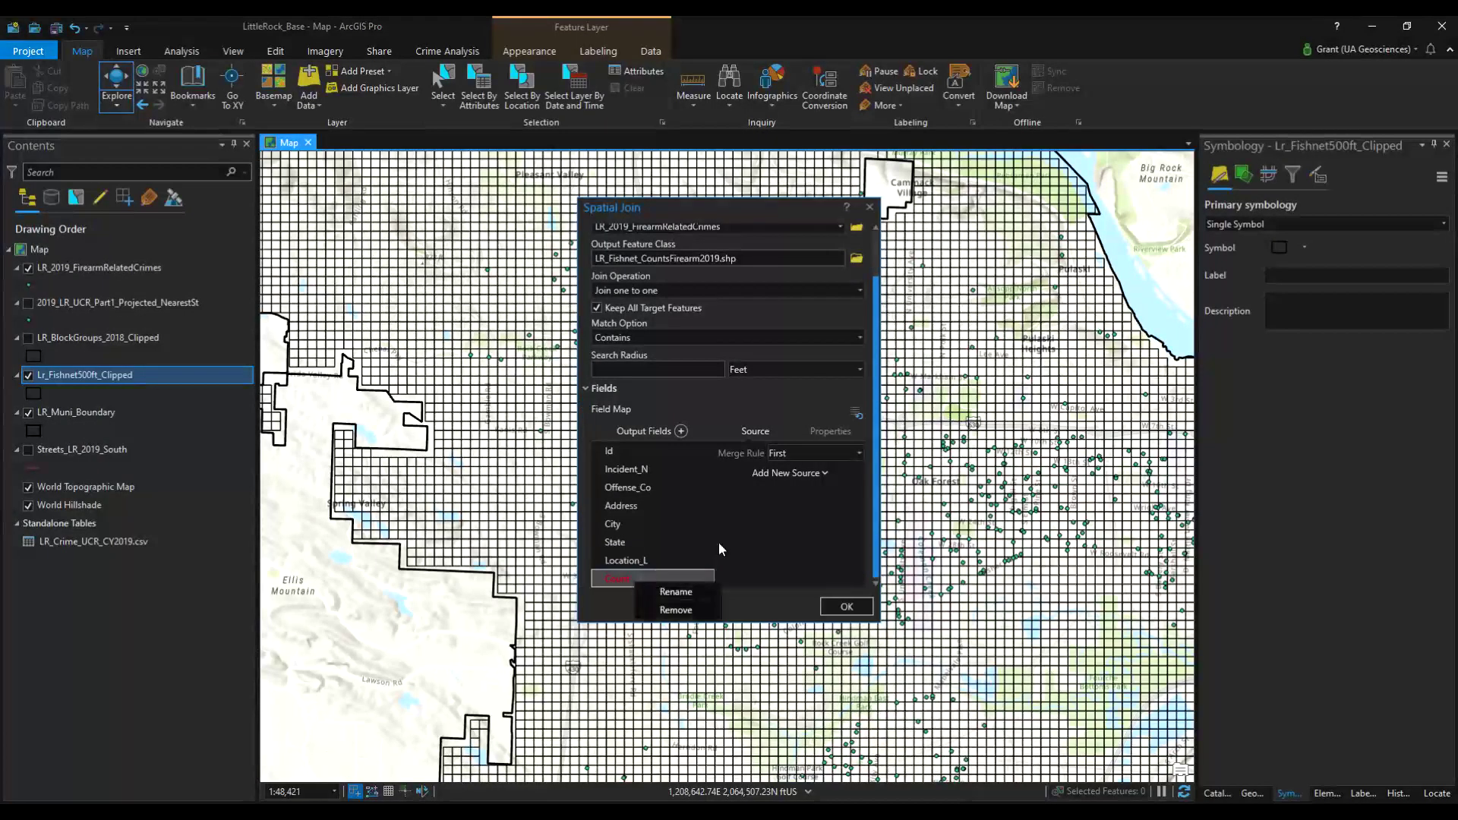
pyautogui.click(860, 453)
pyautogui.click(814, 503)
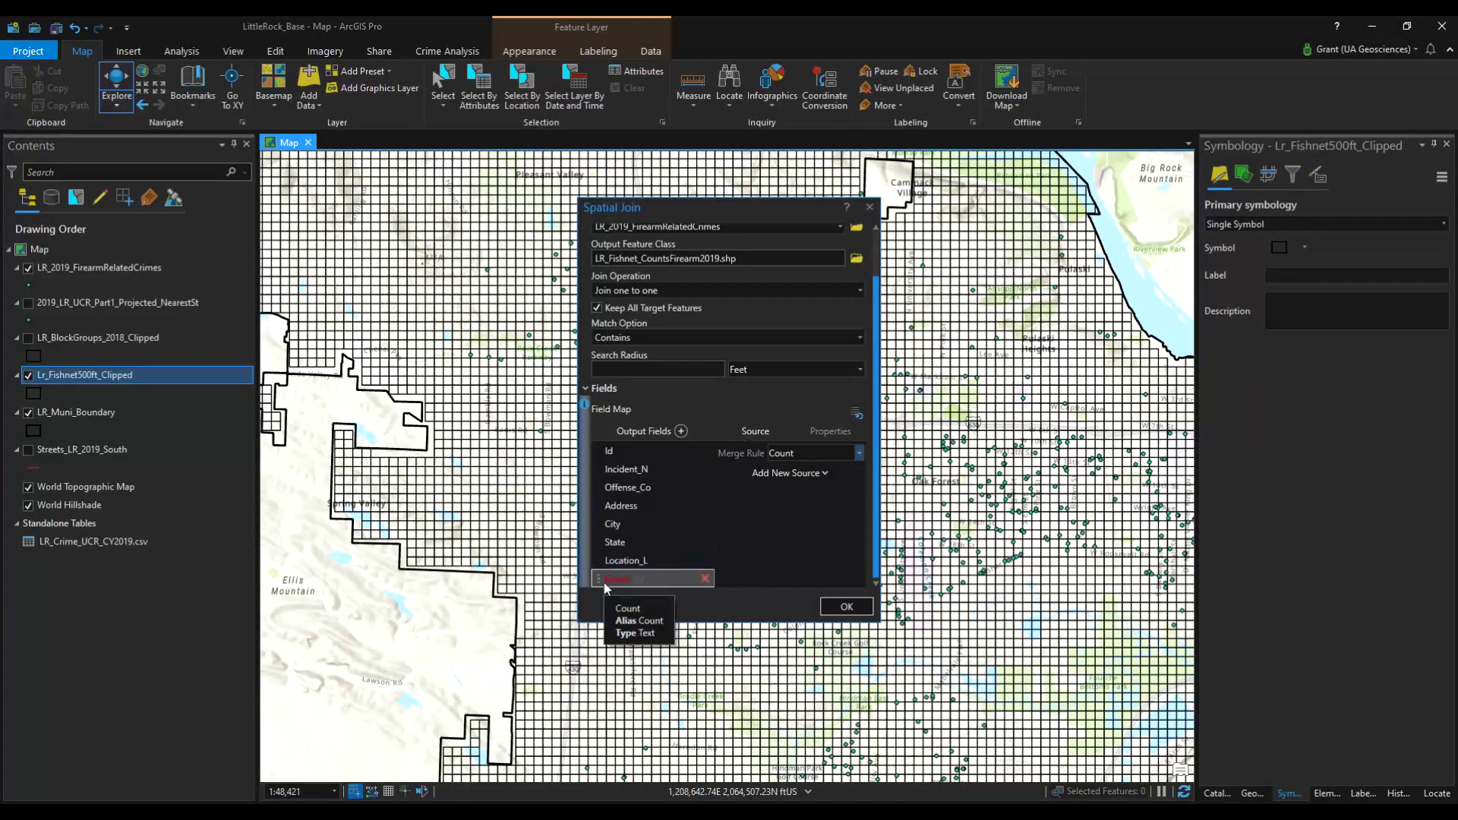
# Use the FID field of LR_2019_FirearmRelatedCrimes as the source for the Count field and run the Spatial Join
pyautogui.click(802, 473)
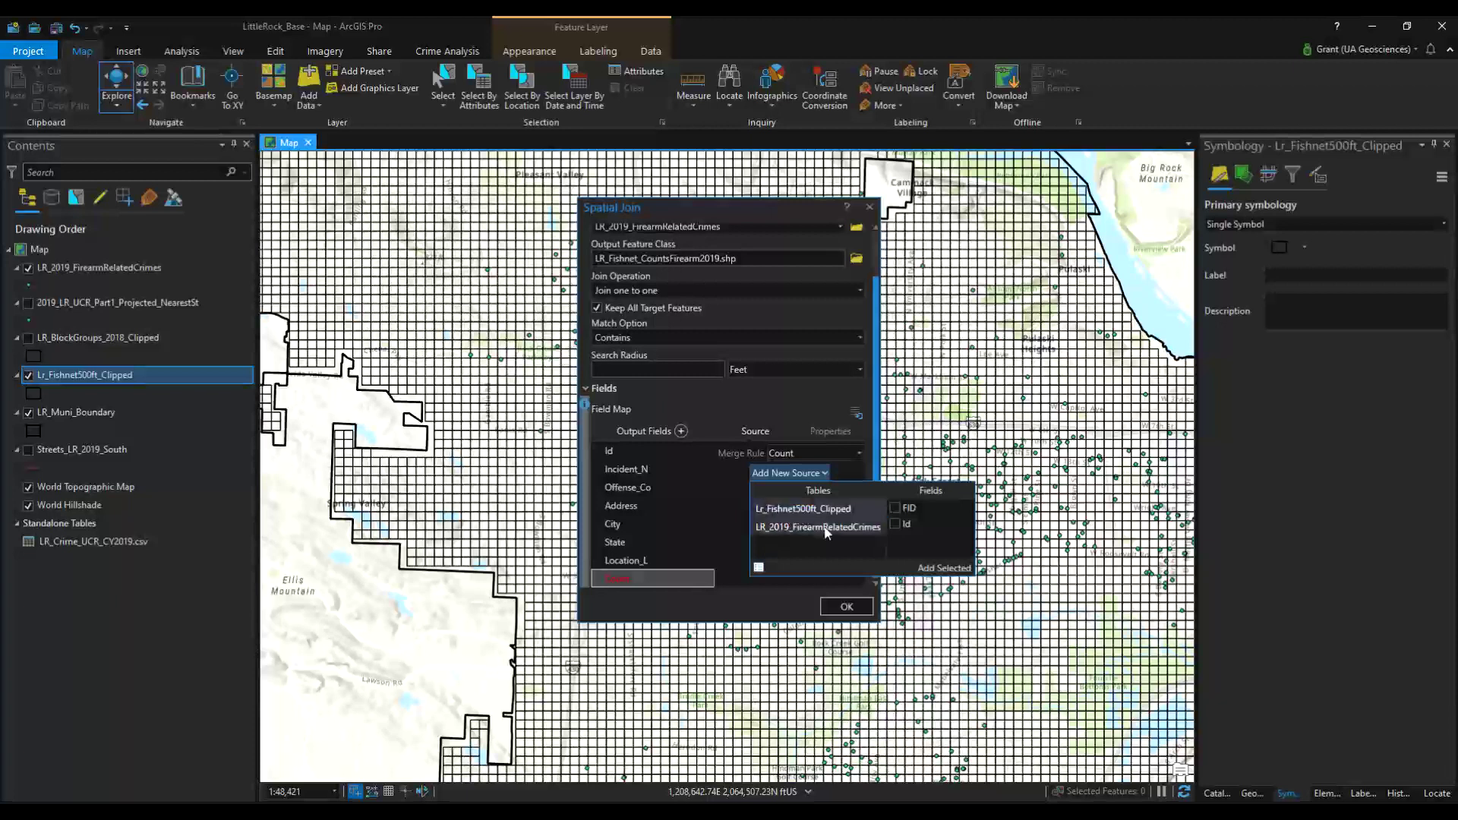
pyautogui.click(869, 528)
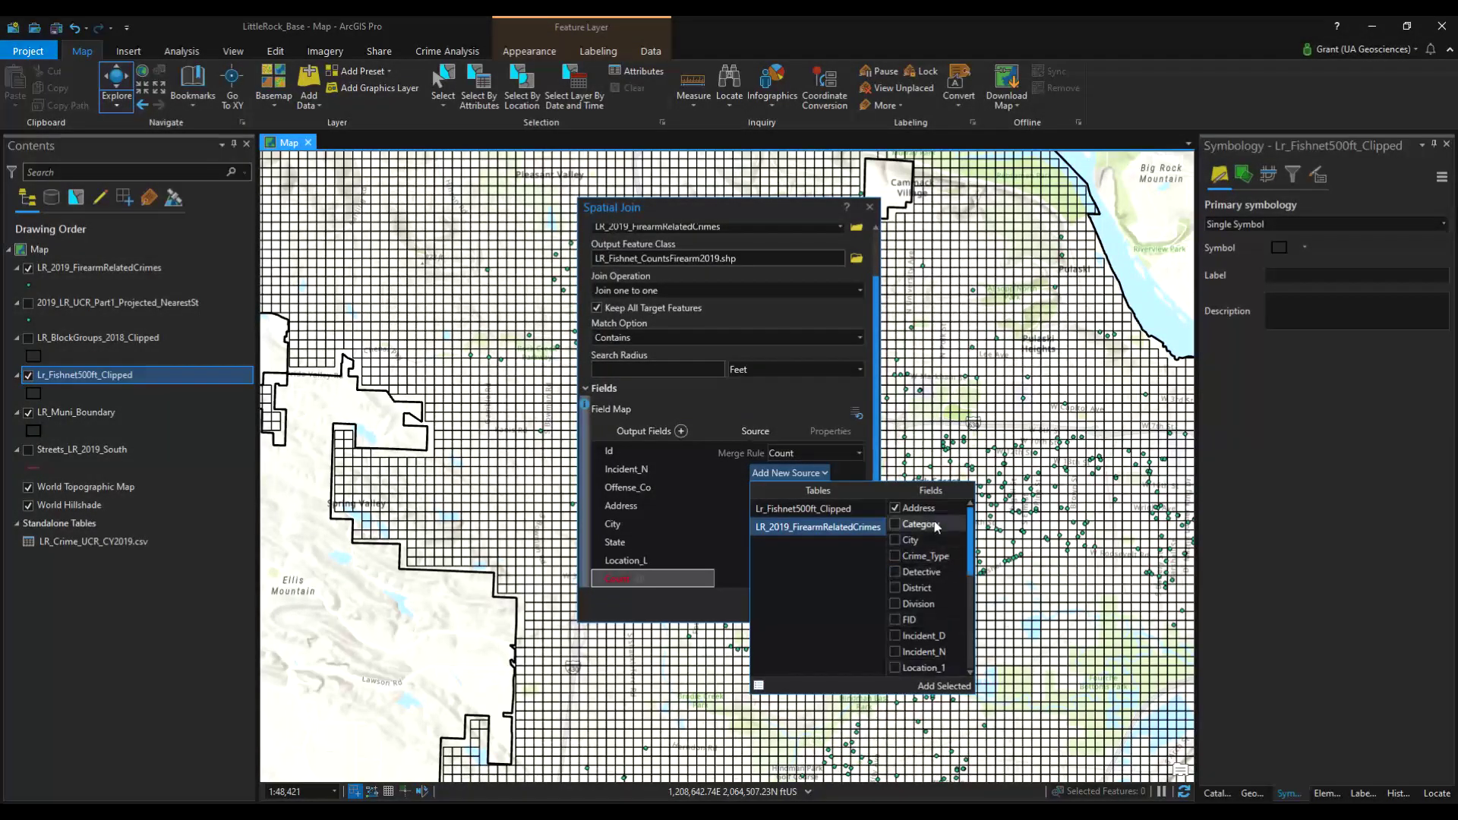
pyautogui.click(895, 620)
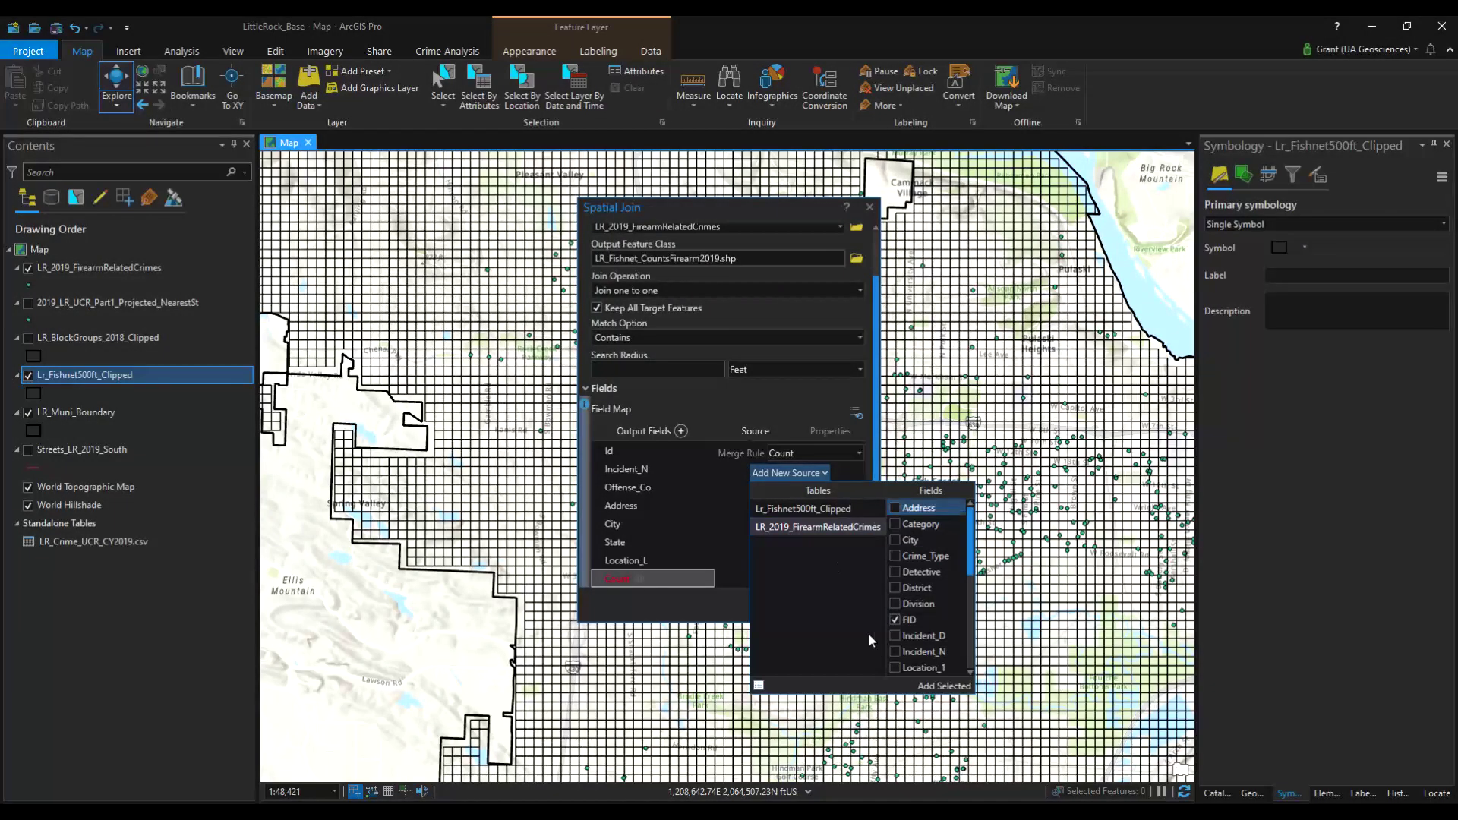
pyautogui.click(945, 687)
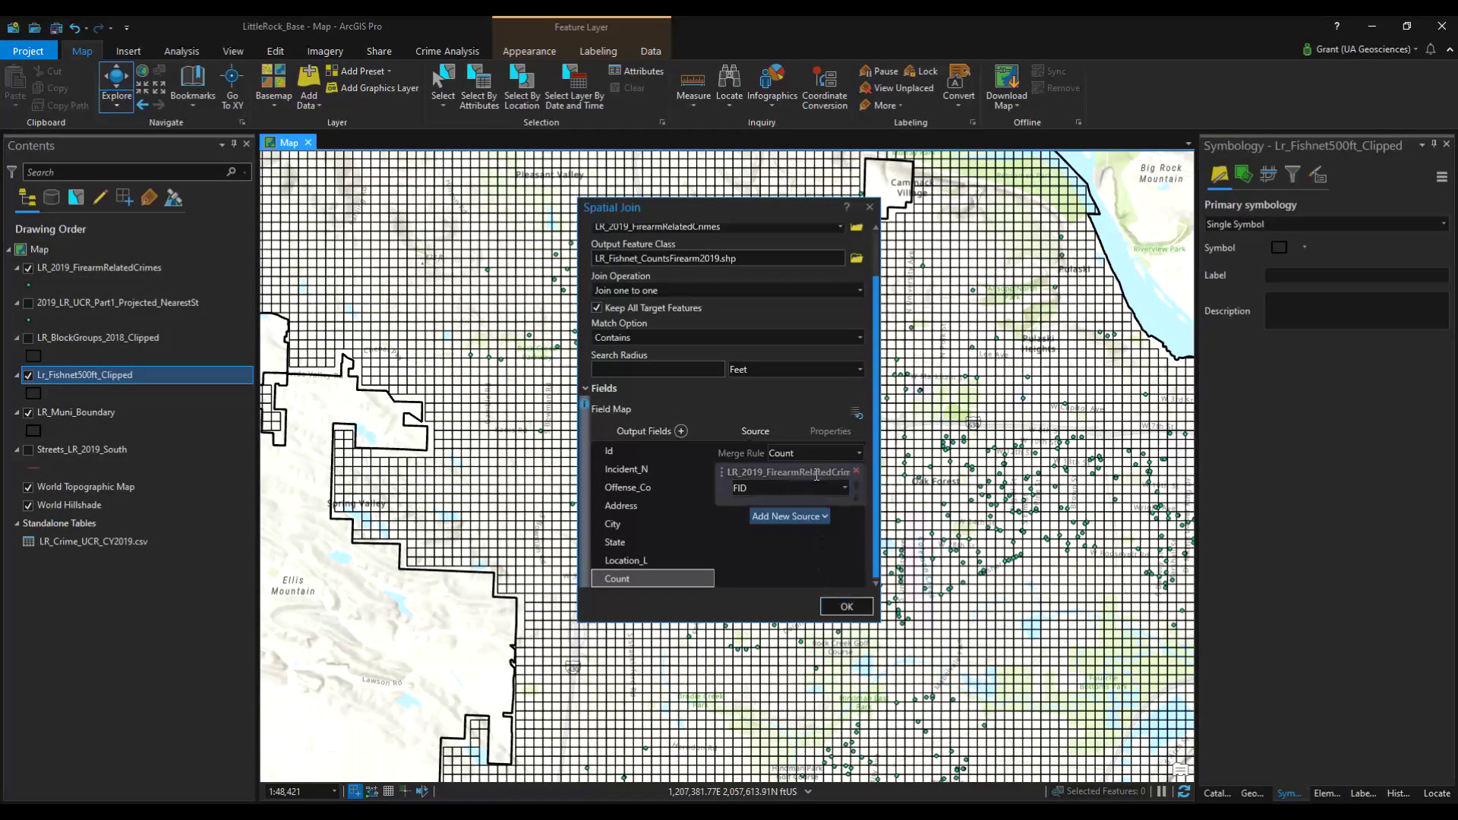
pyautogui.click(845, 606)
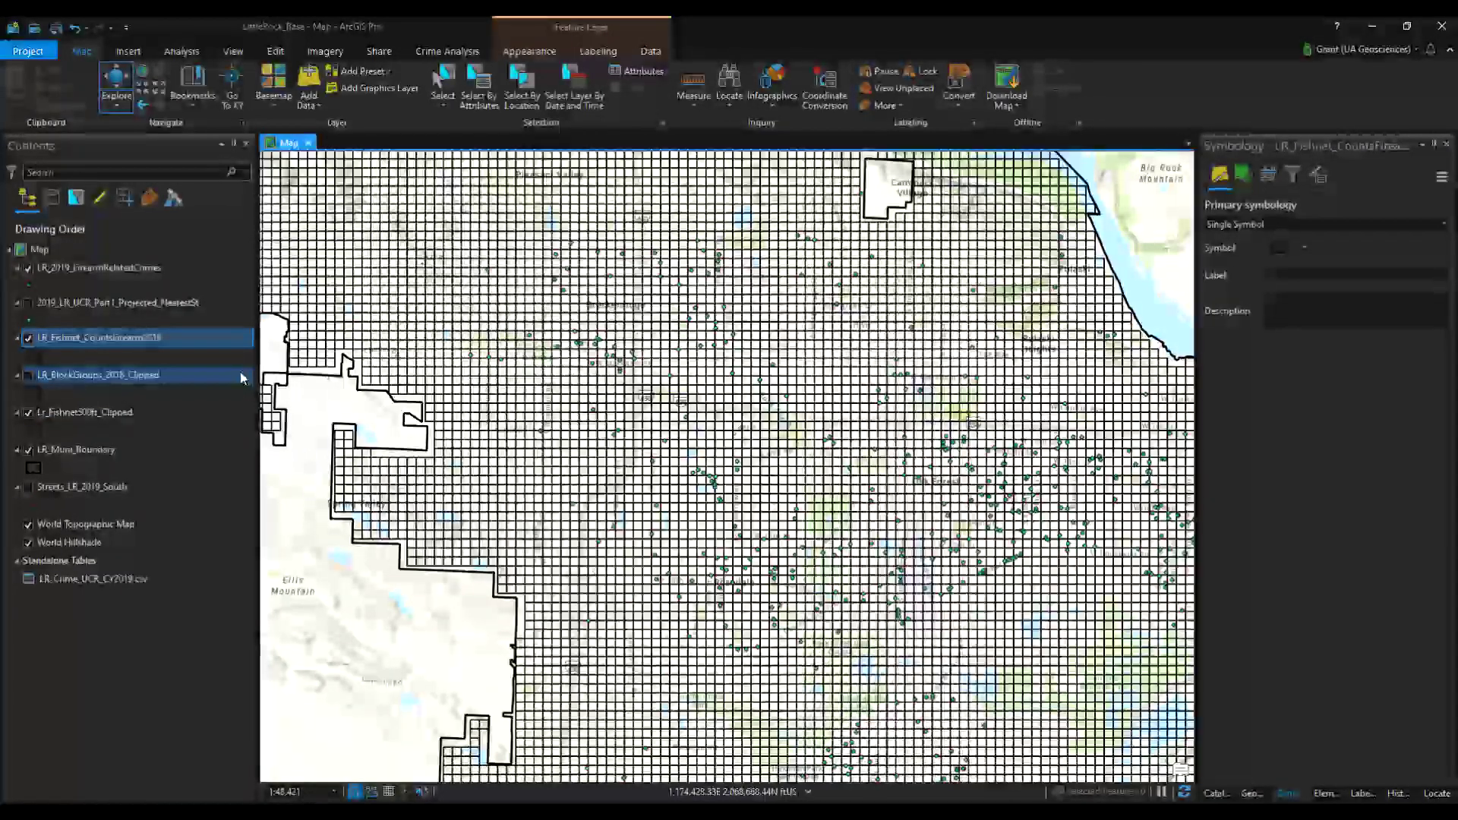
# Hide the LR_2019_FirearmRelatedCrimes and Lr_Fishnet500ft_Clipped layers and zoom the map to the clipped fishnet's full extent
pyautogui.click(28, 269)
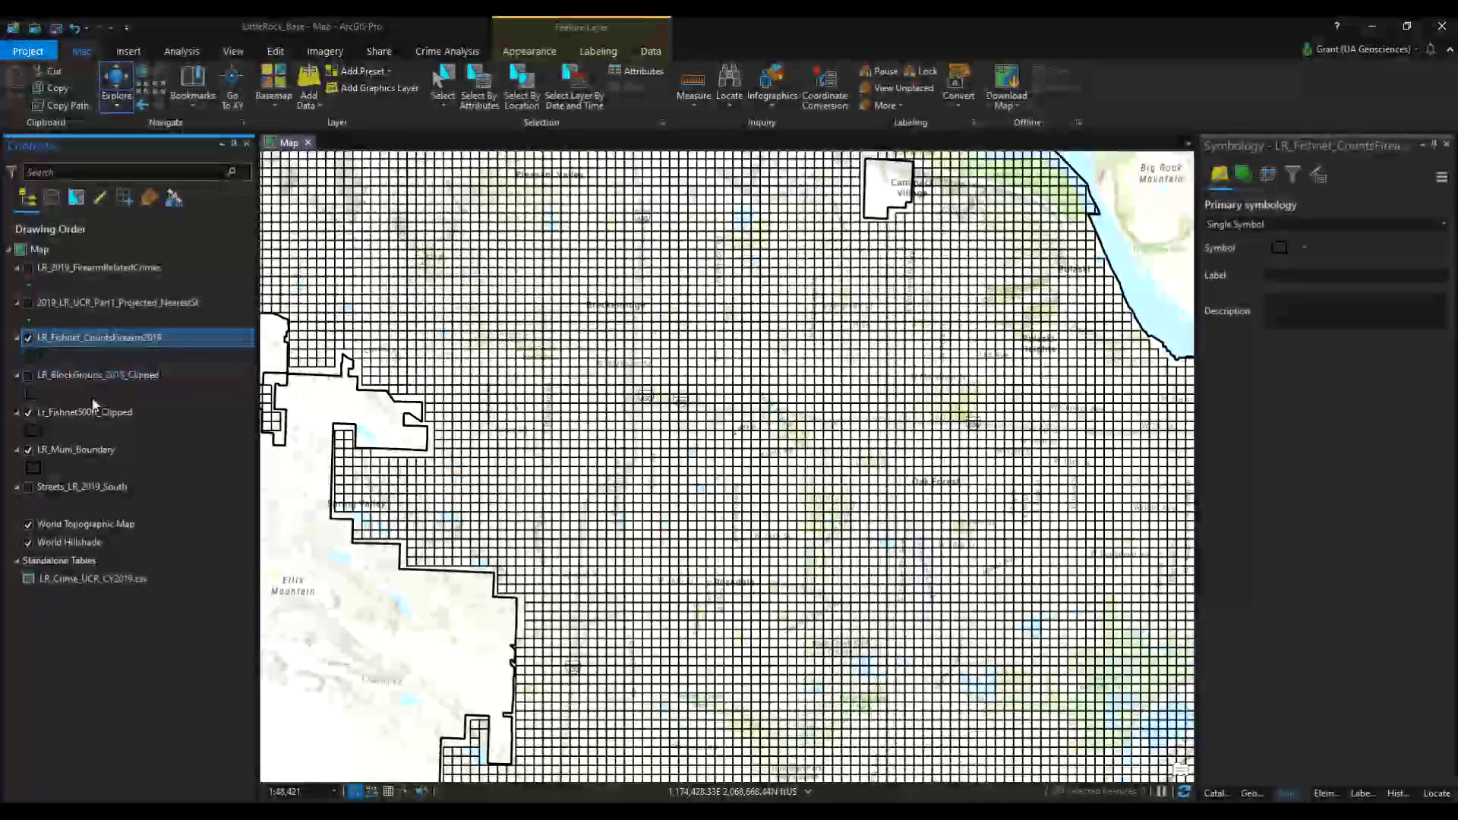
pyautogui.rightClick(85, 417)
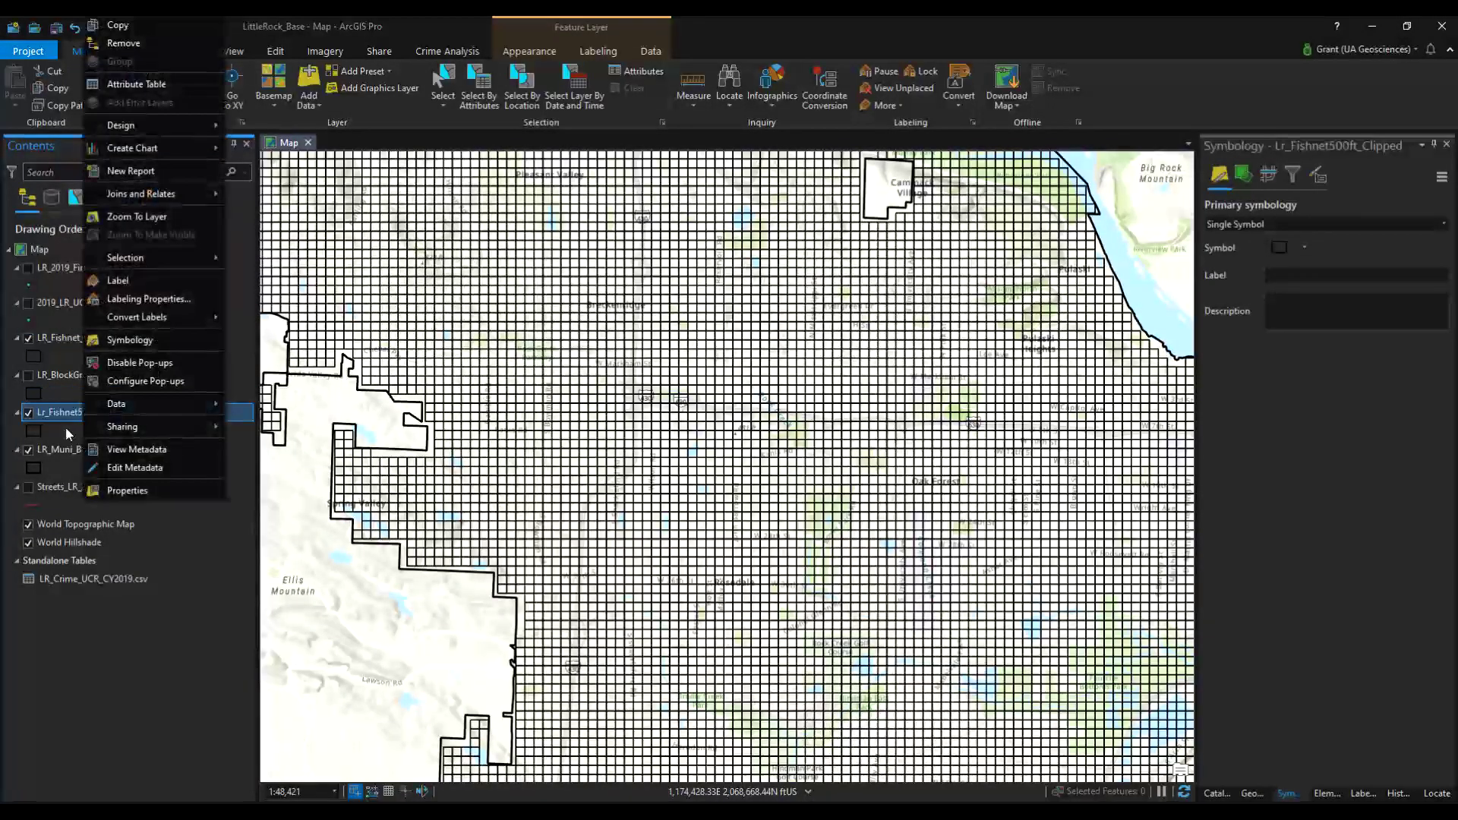
pyautogui.click(189, 217)
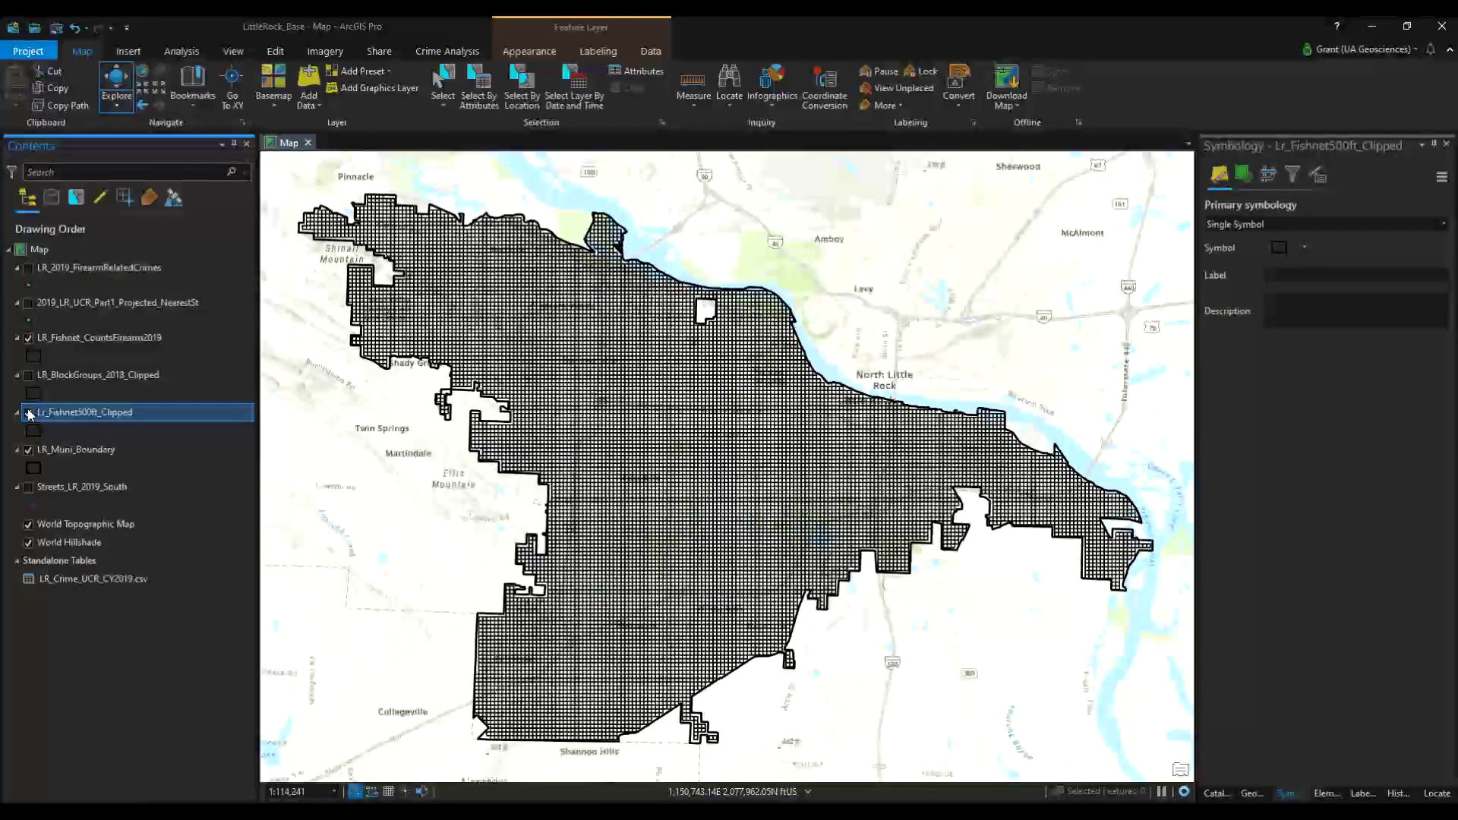
# Open the attribute table of LR_Fishnet_CountsFirearm2019 and sort Join_Count in descending order to compare it with the Count field
pyautogui.click(62, 341)
pyautogui.rightClick(66, 348)
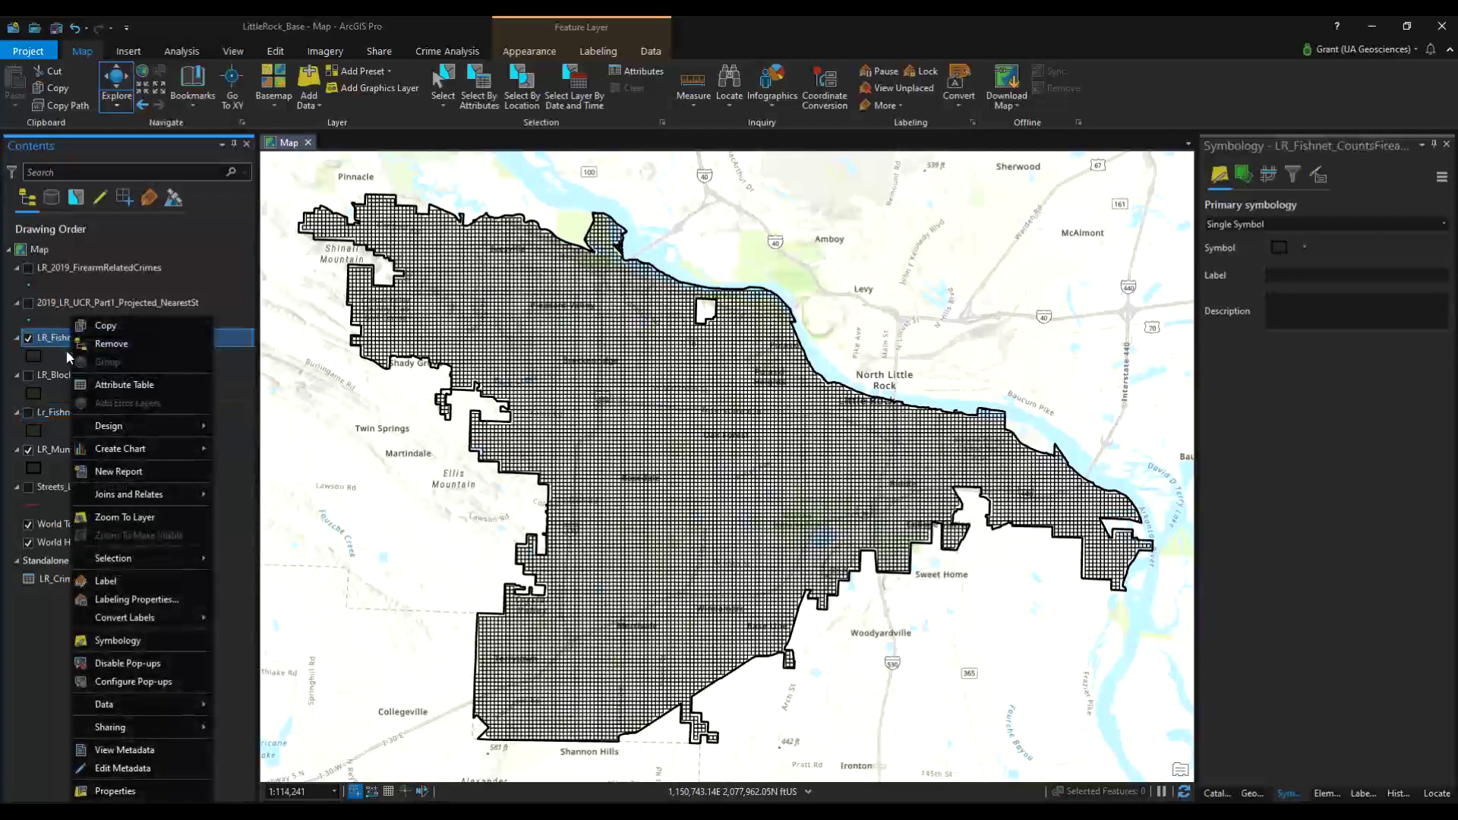
pyautogui.click(107, 386)
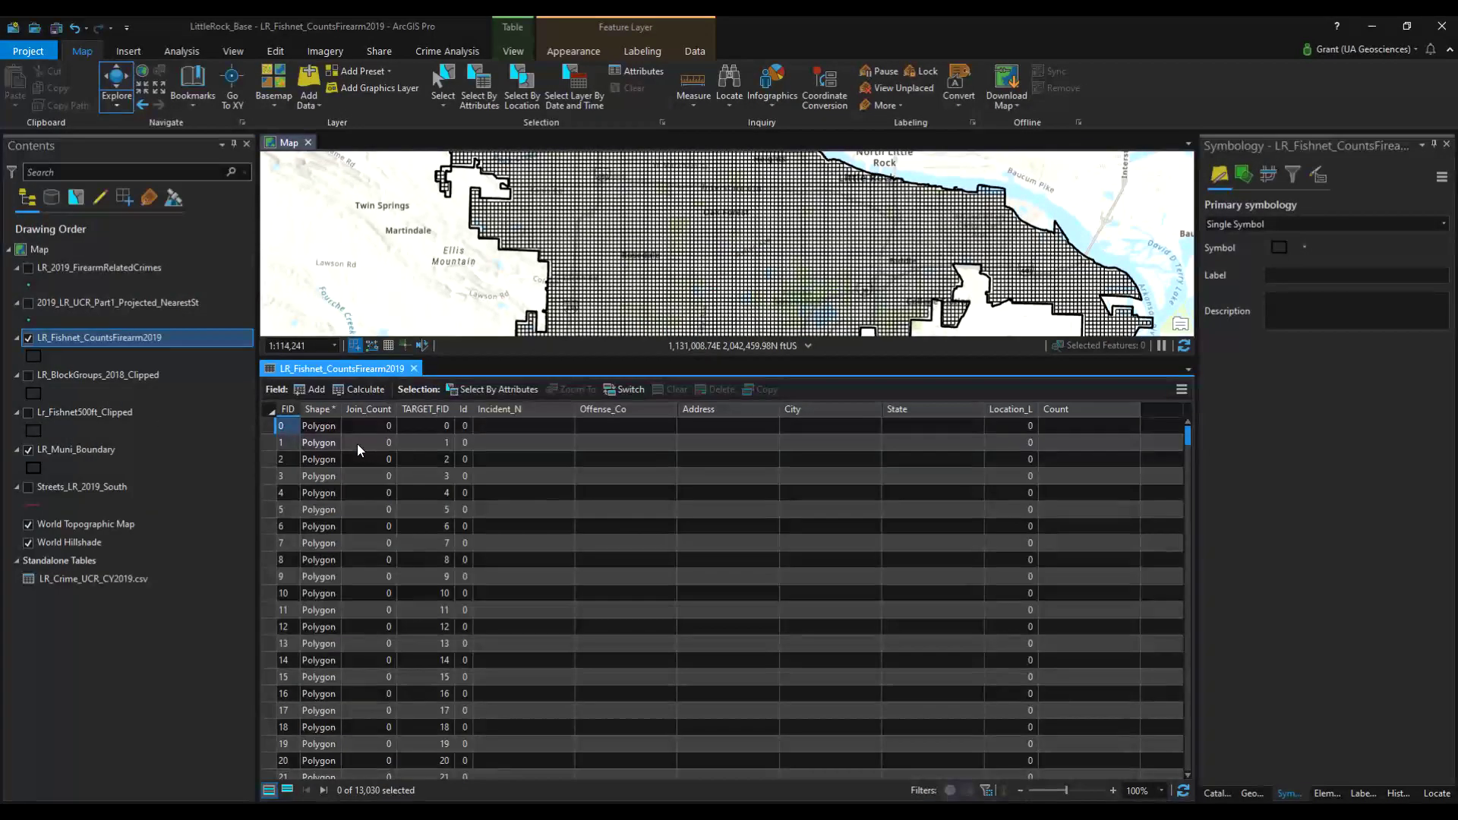
pyautogui.rightClick(369, 411)
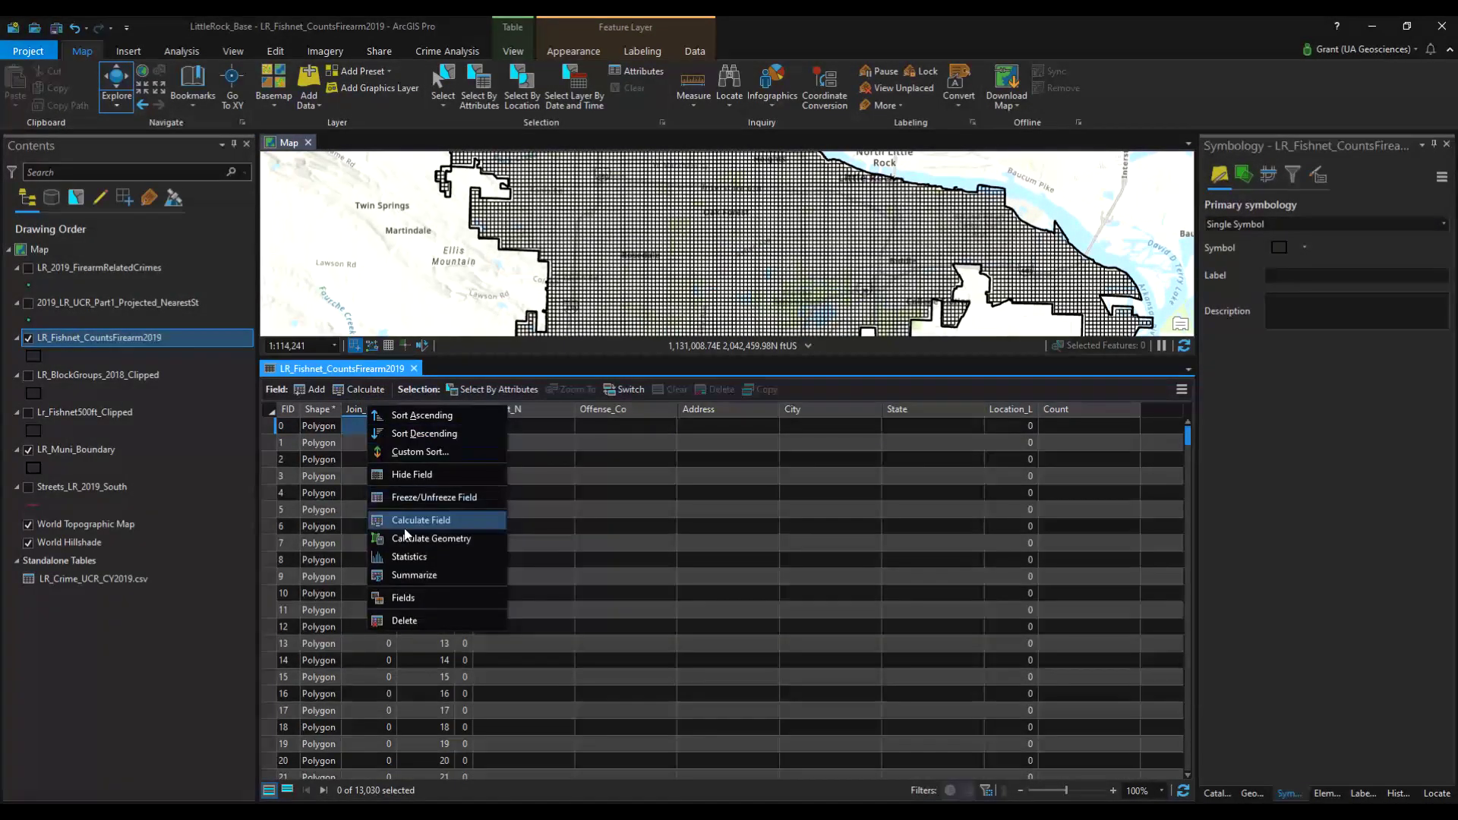
pyautogui.click(434, 436)
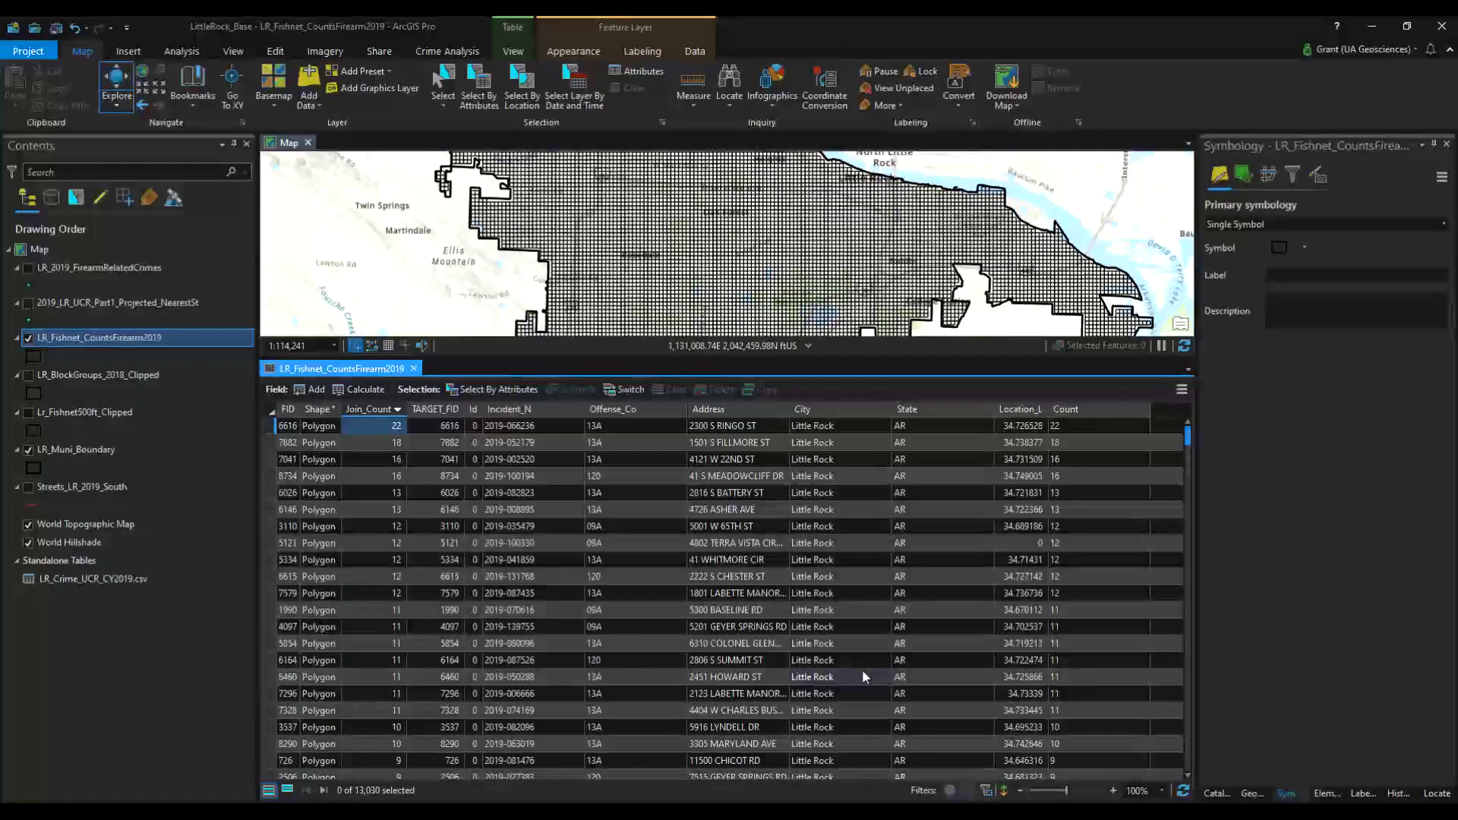
pyautogui.moveTo(1082, 415)
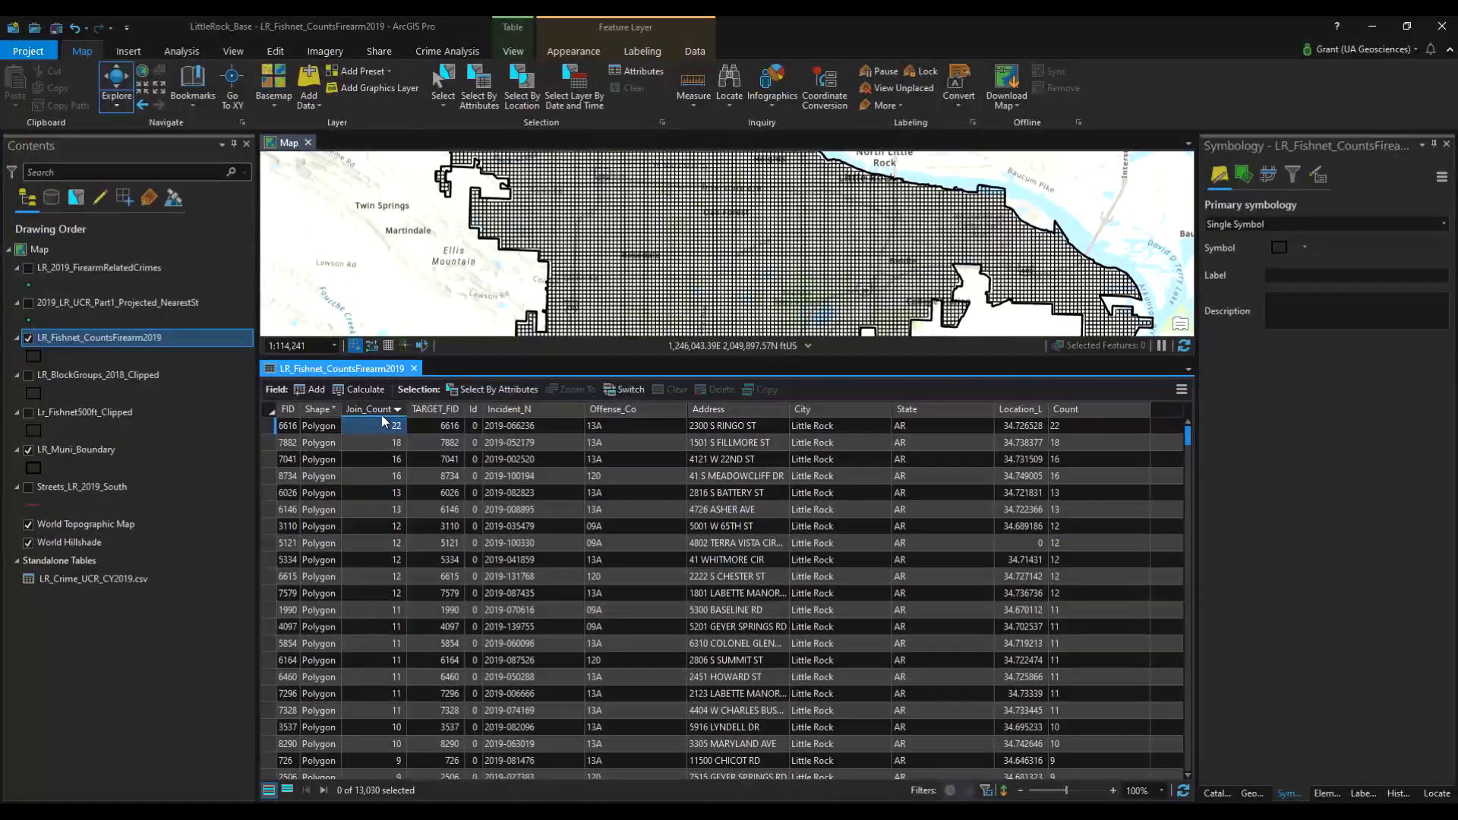
# Open the LR_2019_FirearmRelatedCrimes attribute table for comparison and show the statistics of Join_Count in the LR_Fishnet_CountsFirearm2019 table
pyautogui.rightClick(138, 269)
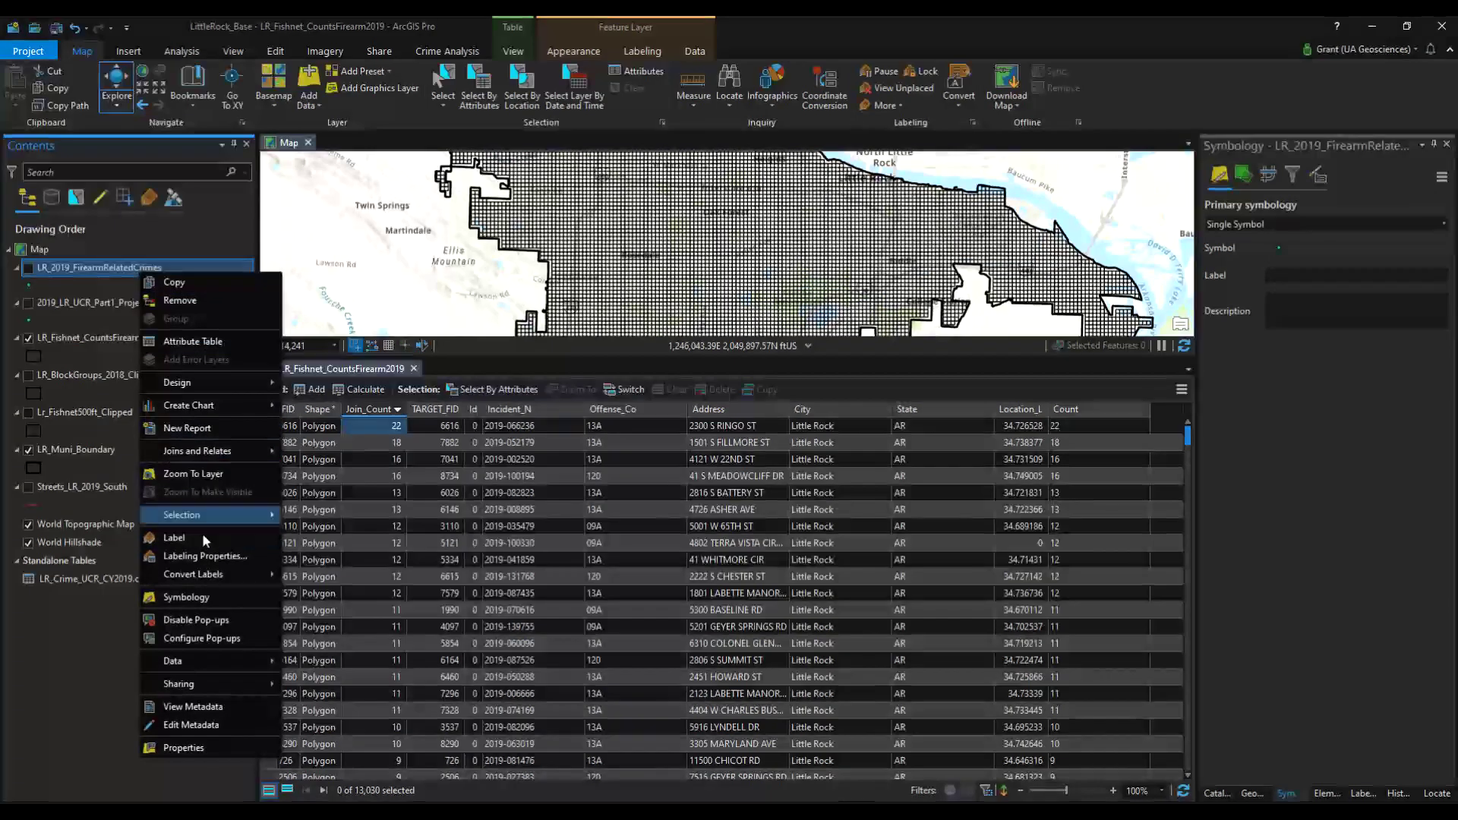
pyautogui.click(225, 342)
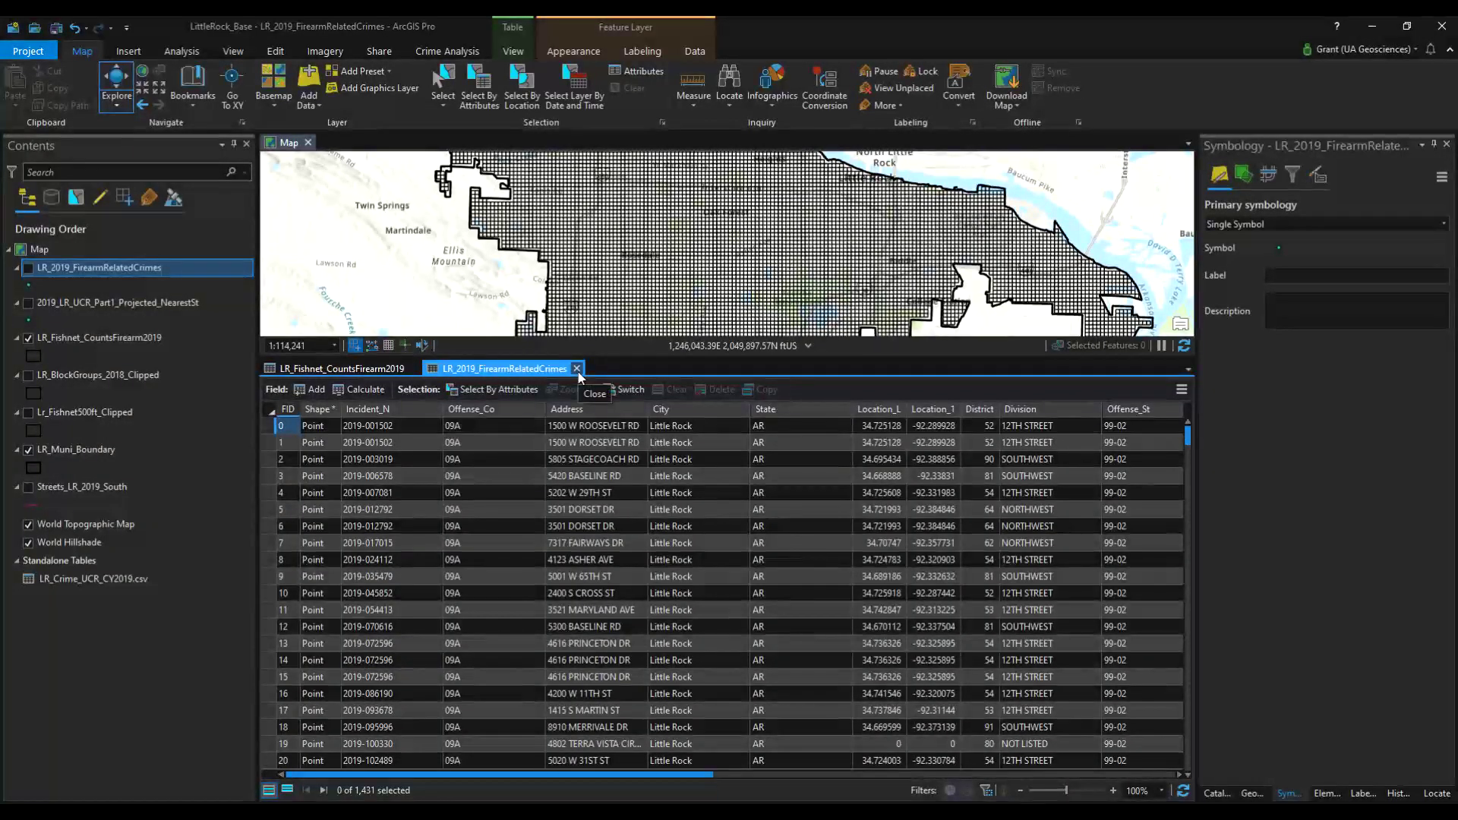
pyautogui.click(348, 368)
pyautogui.rightClick(363, 411)
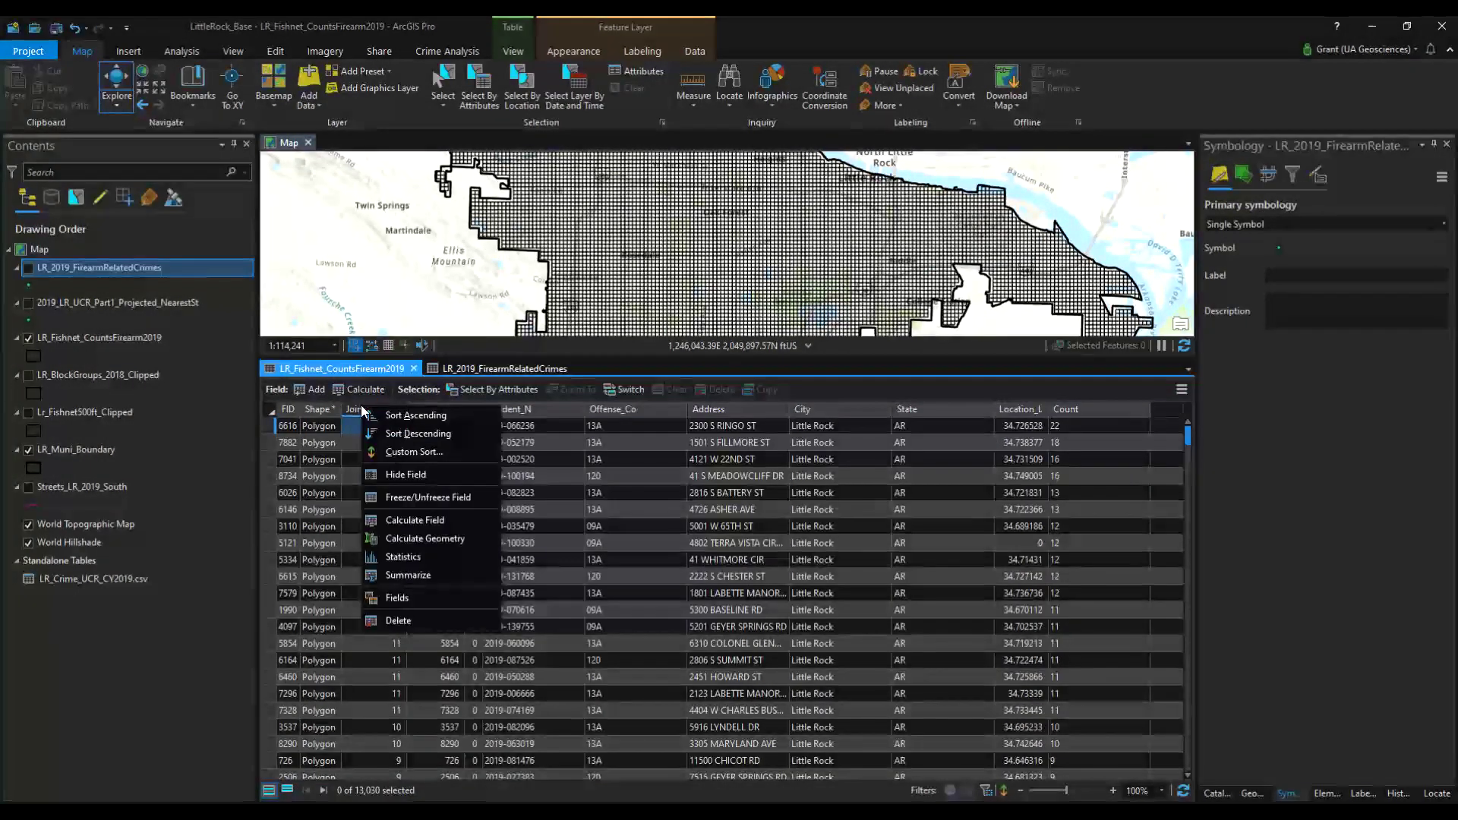
pyautogui.click(403, 559)
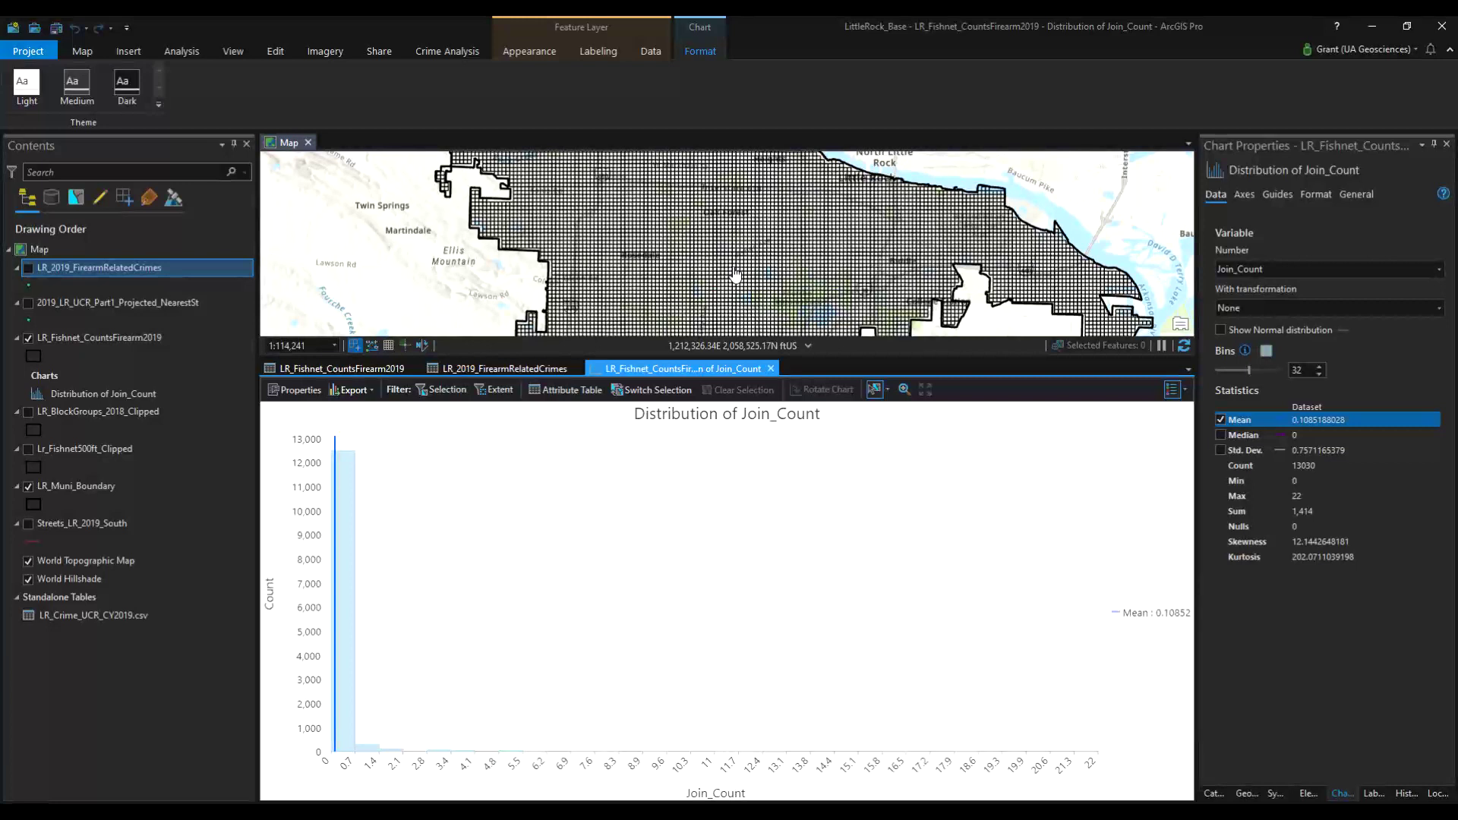
# Close the Join_Count distribution chart and both open attribute tables
pyautogui.click(770, 369)
pyautogui.click(576, 369)
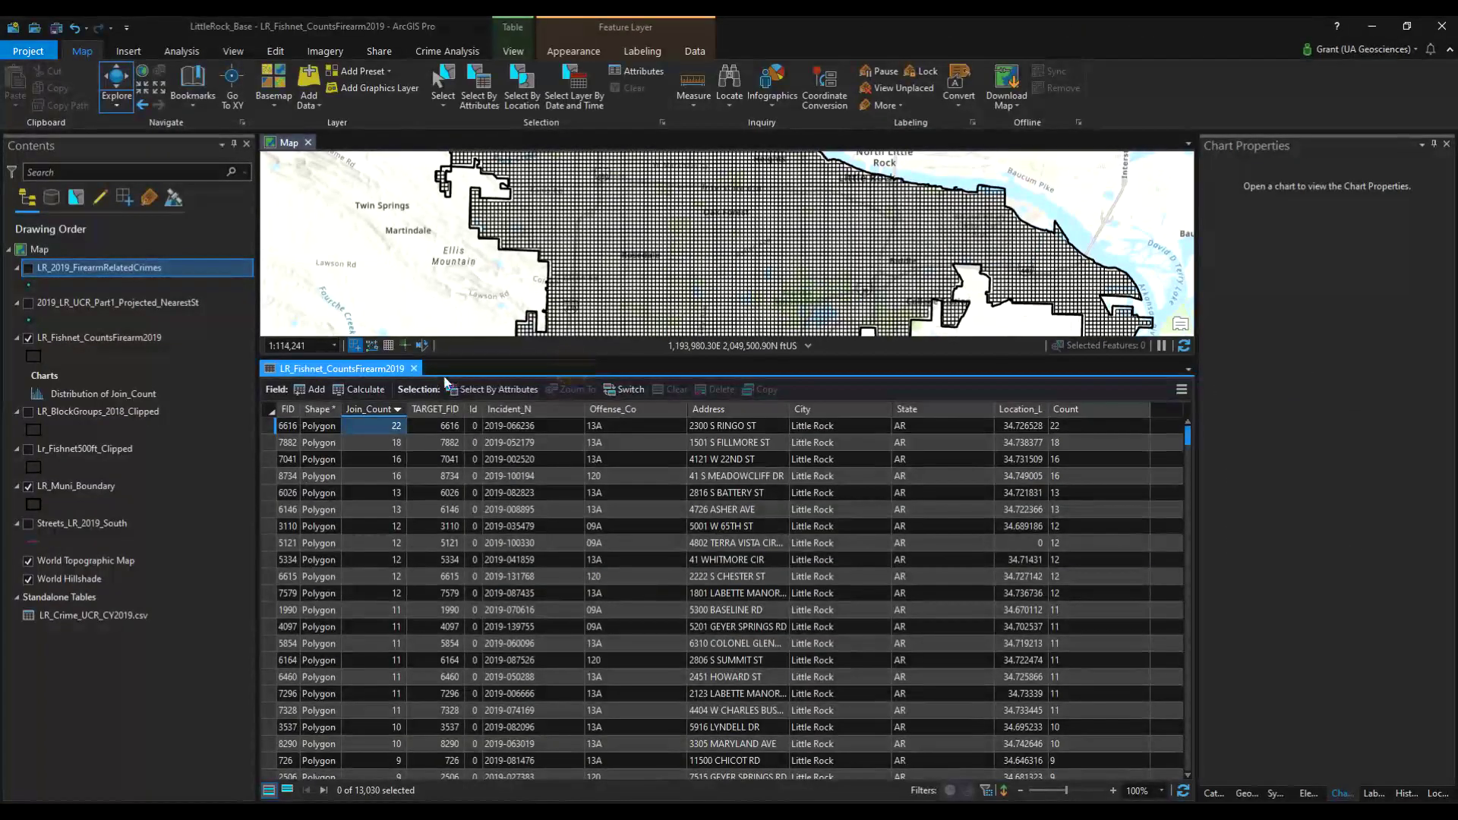
pyautogui.click(413, 368)
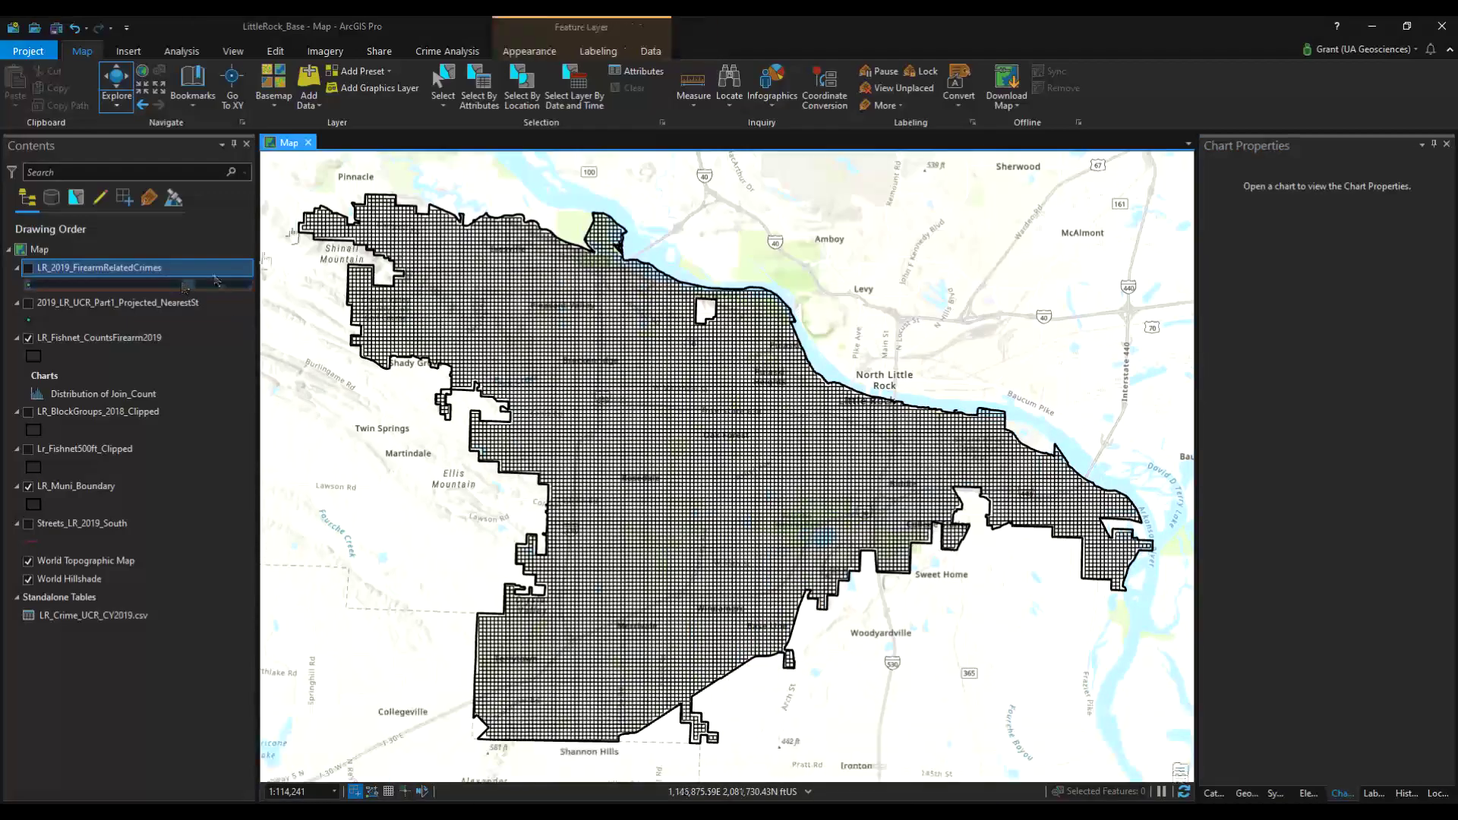
# Symbolize the LR_Fishnet_CountsFirearm2019 layer with Graduated Colors based on Join_Count
pyautogui.click(528, 51)
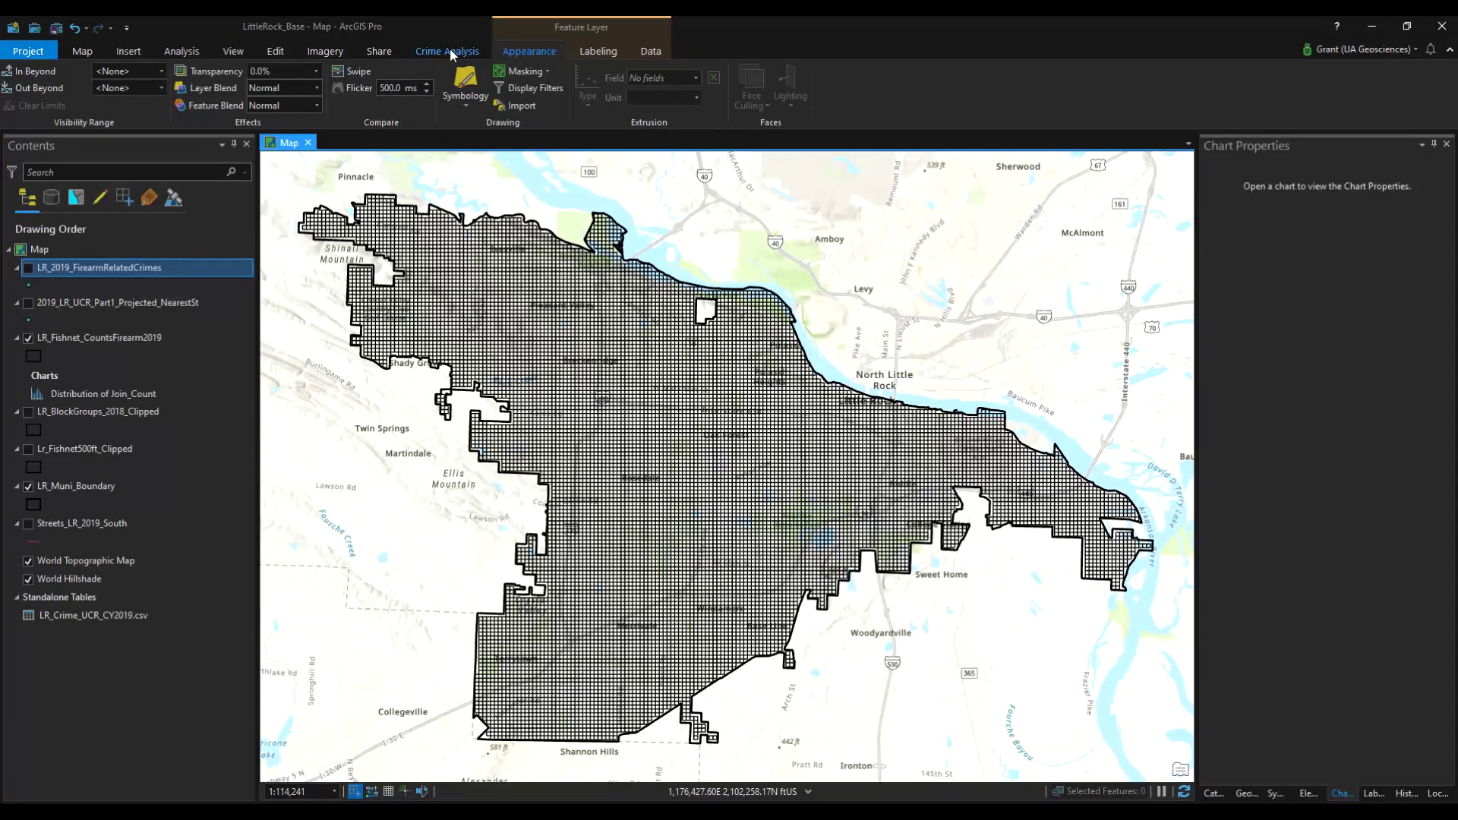
pyautogui.click(107, 337)
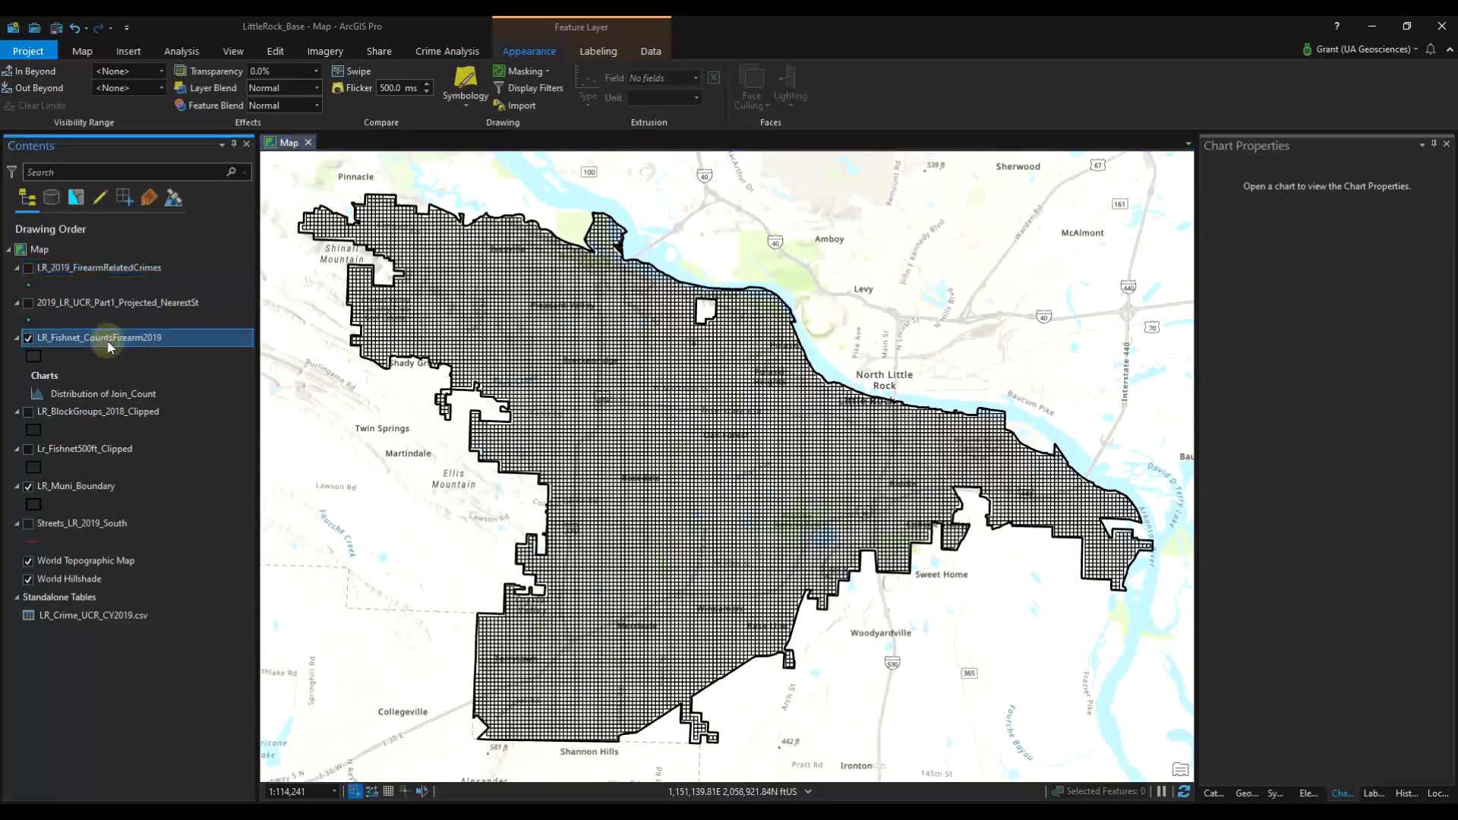
pyautogui.click(463, 76)
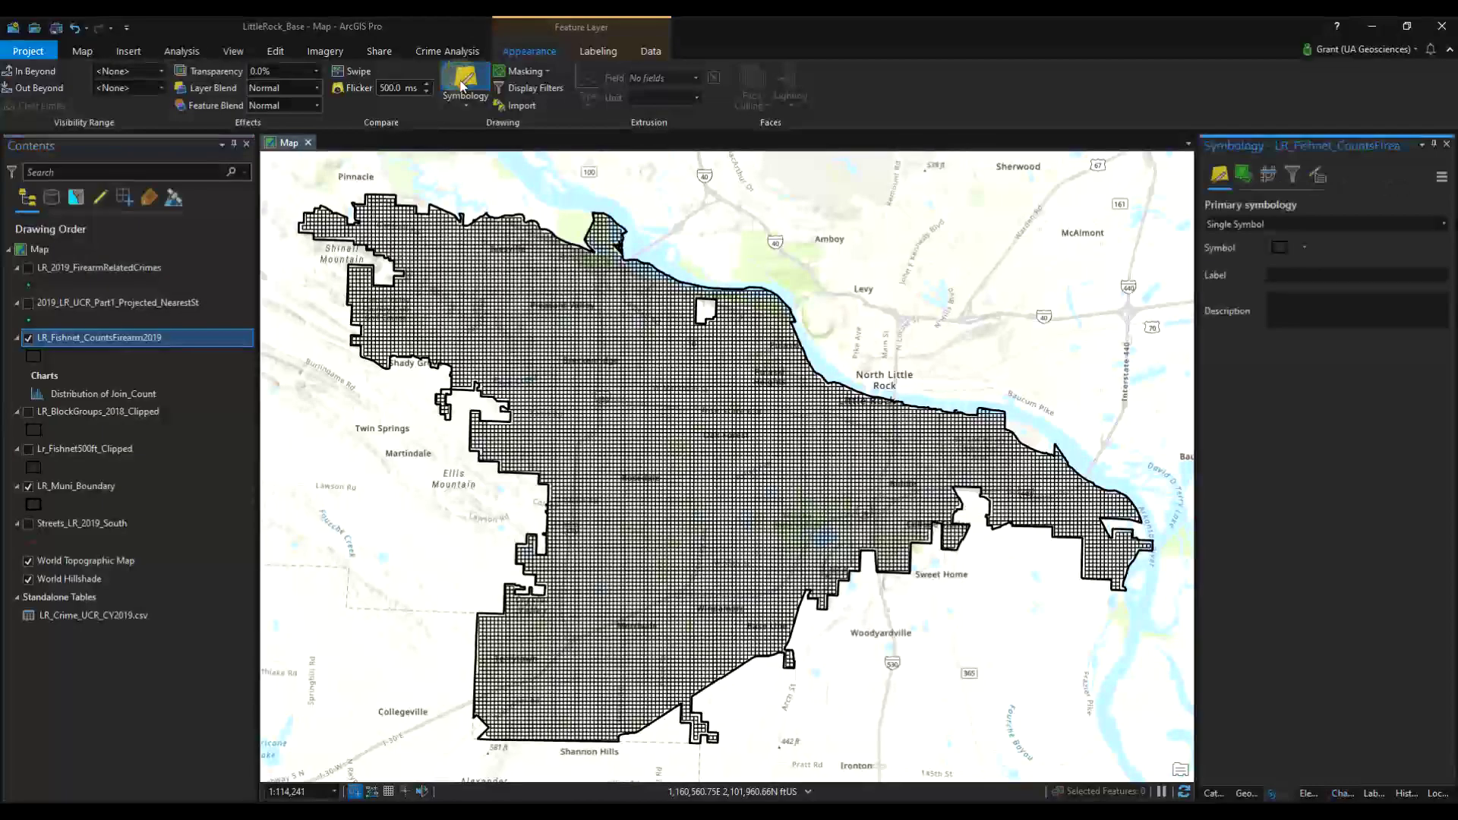
pyautogui.click(1443, 225)
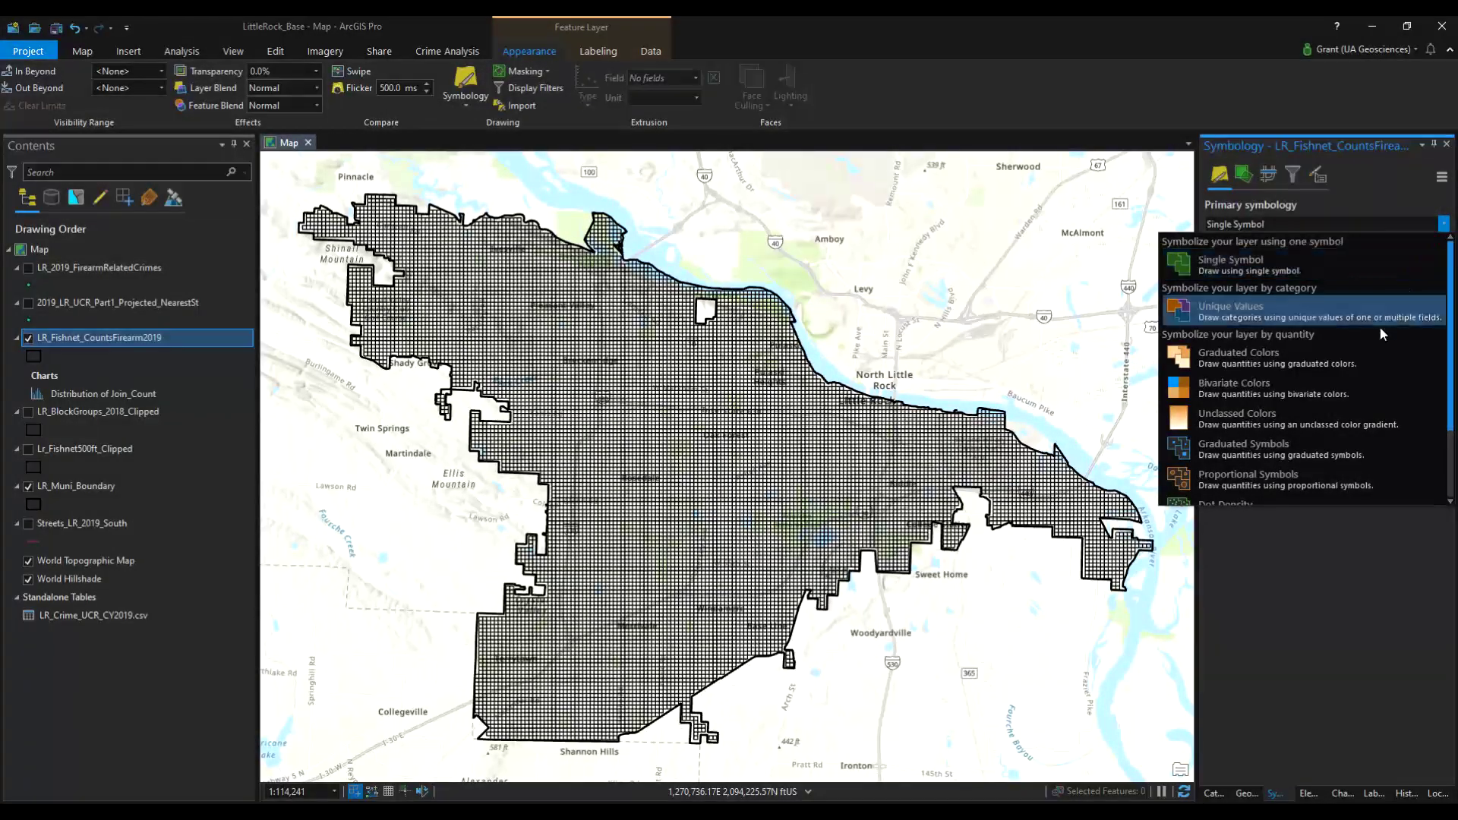
pyautogui.click(1373, 350)
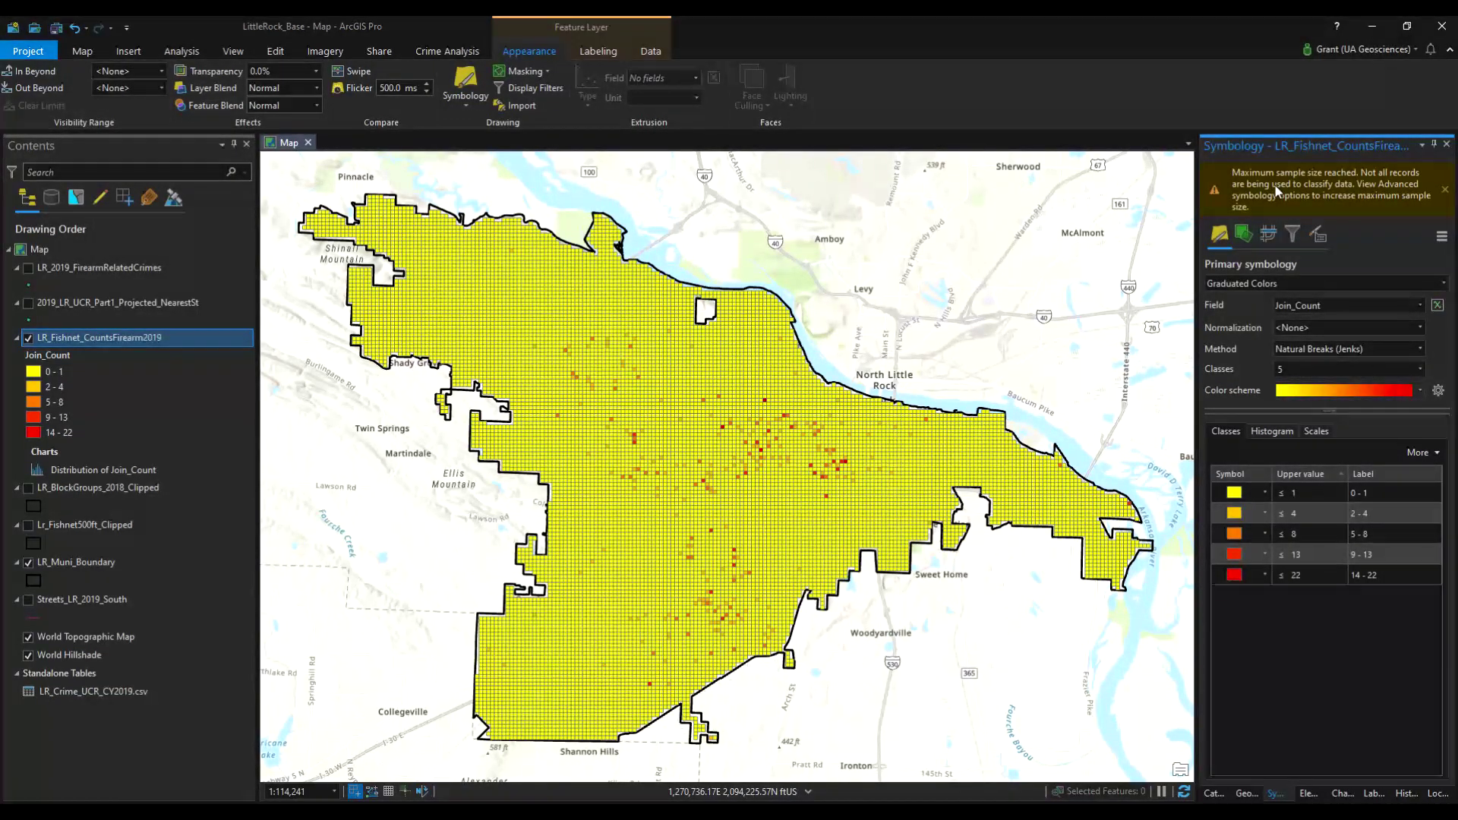
# Raise the maximum sample size in the fishnet layer's advanced symbology options to 100000 and return to the primary symbology
pyautogui.click(1317, 235)
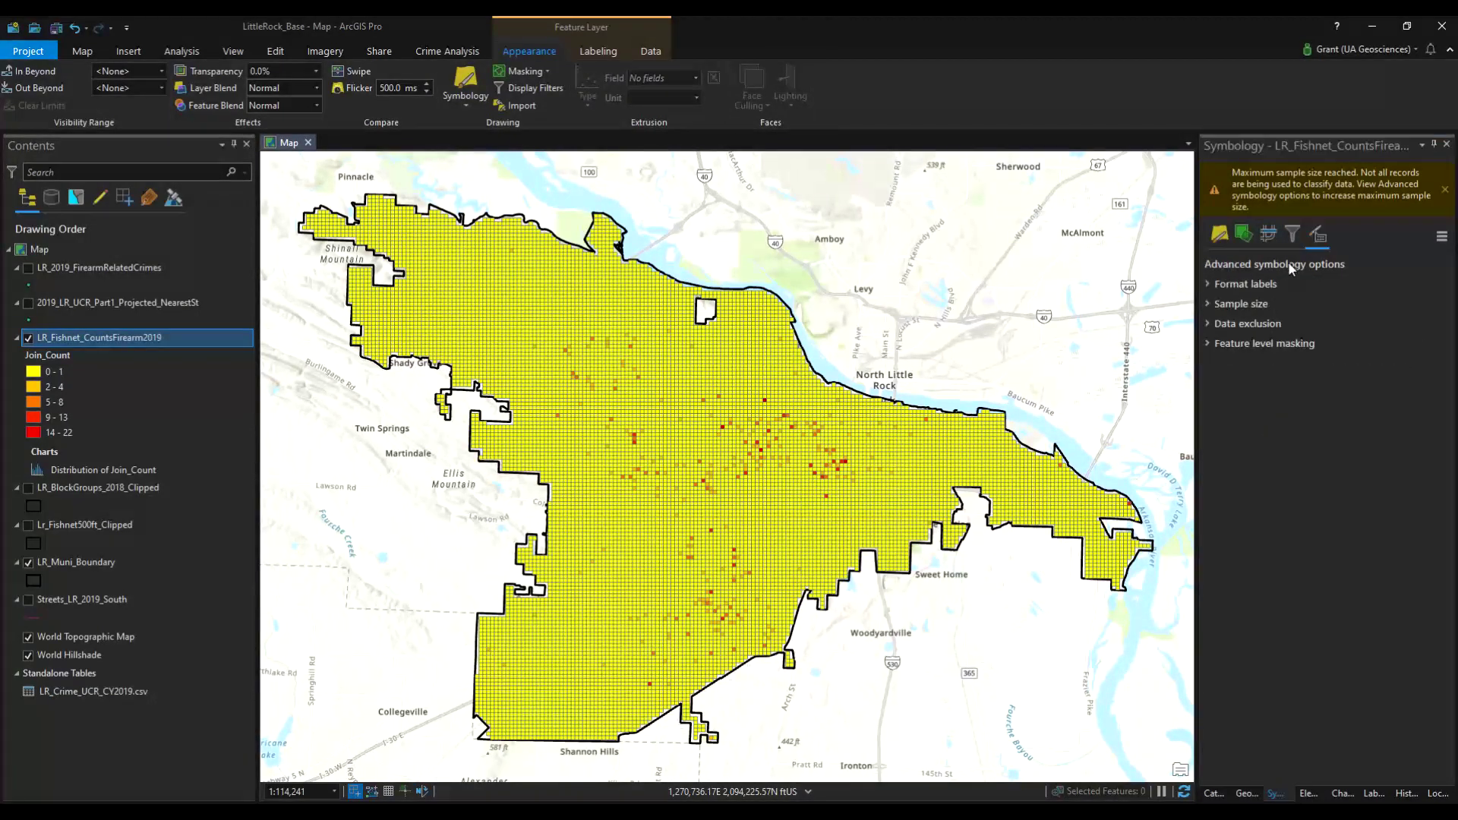
pyautogui.click(1213, 304)
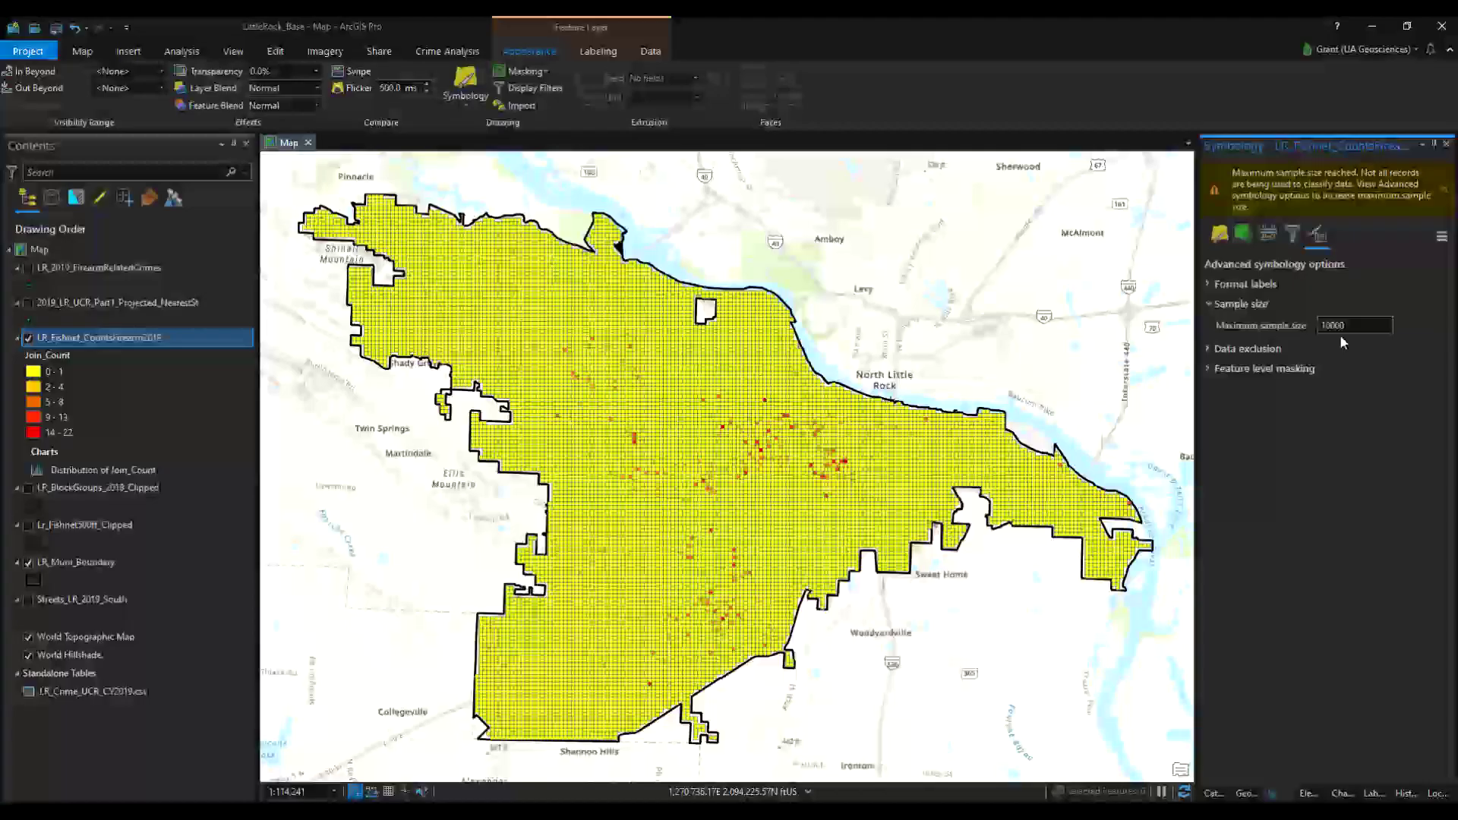
pyautogui.click(1365, 326)
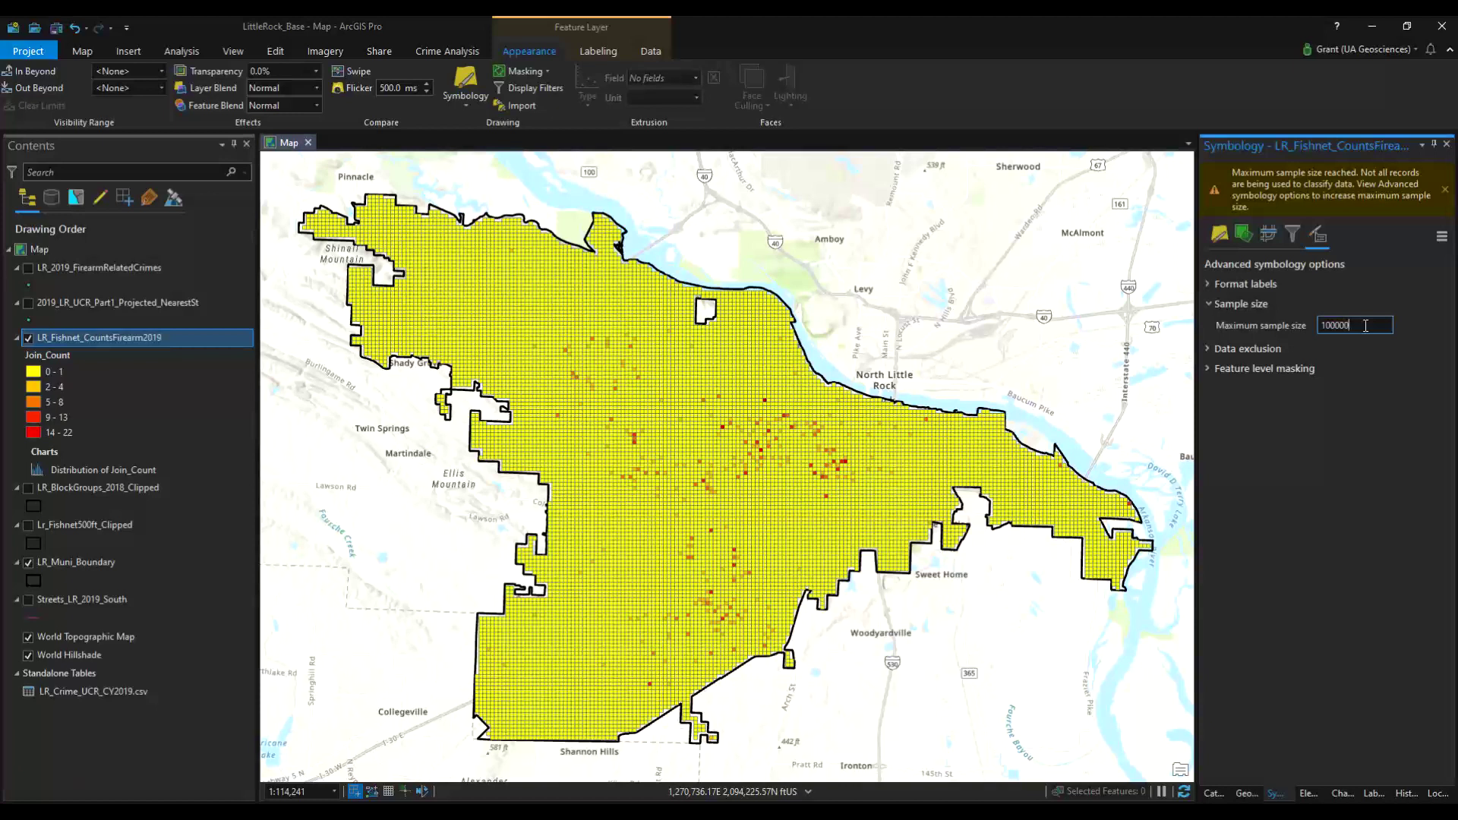
pyautogui.write('0')
pyautogui.press('Return')
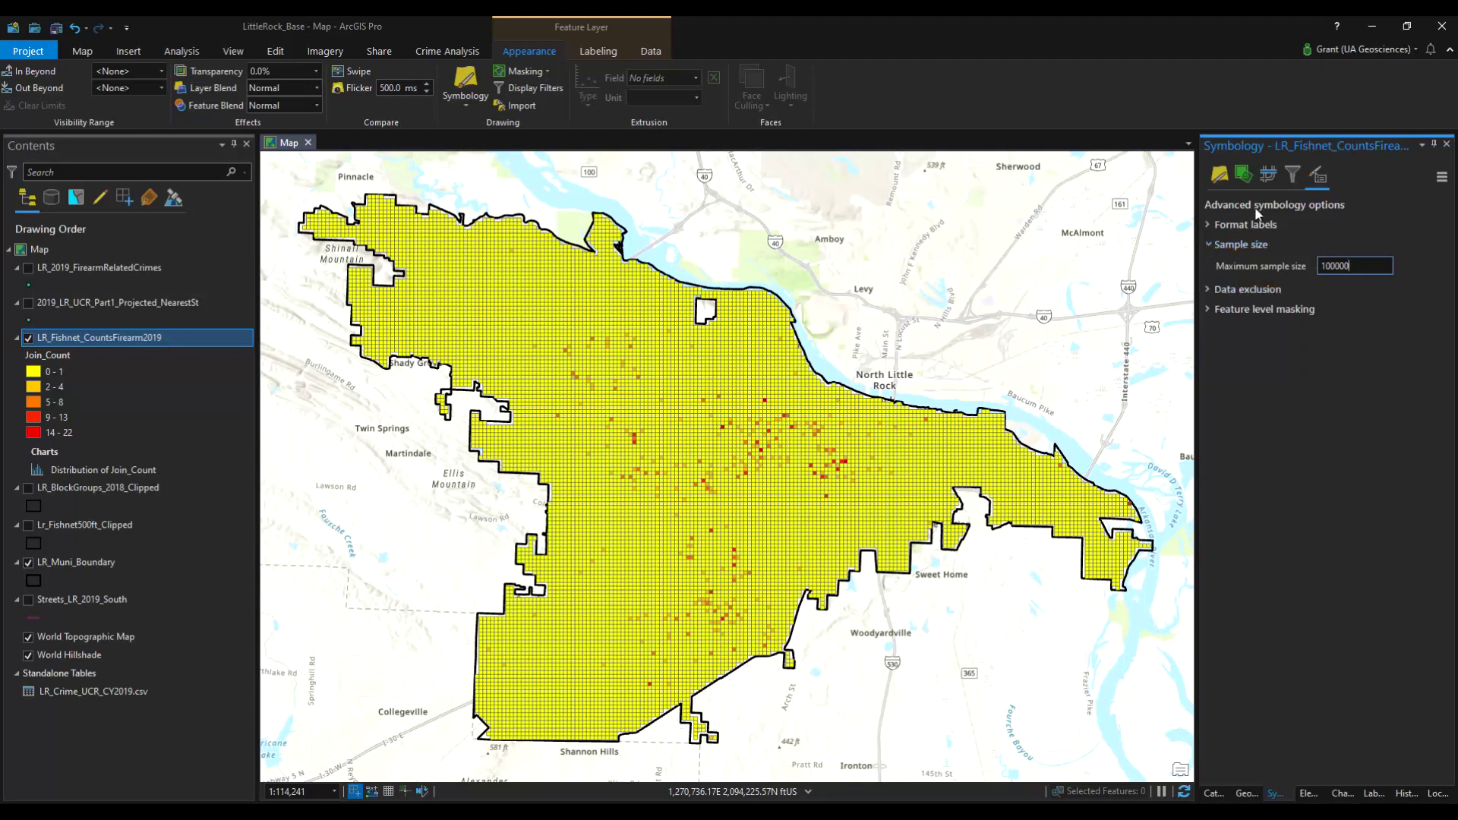
pyautogui.click(1212, 246)
pyautogui.click(1220, 176)
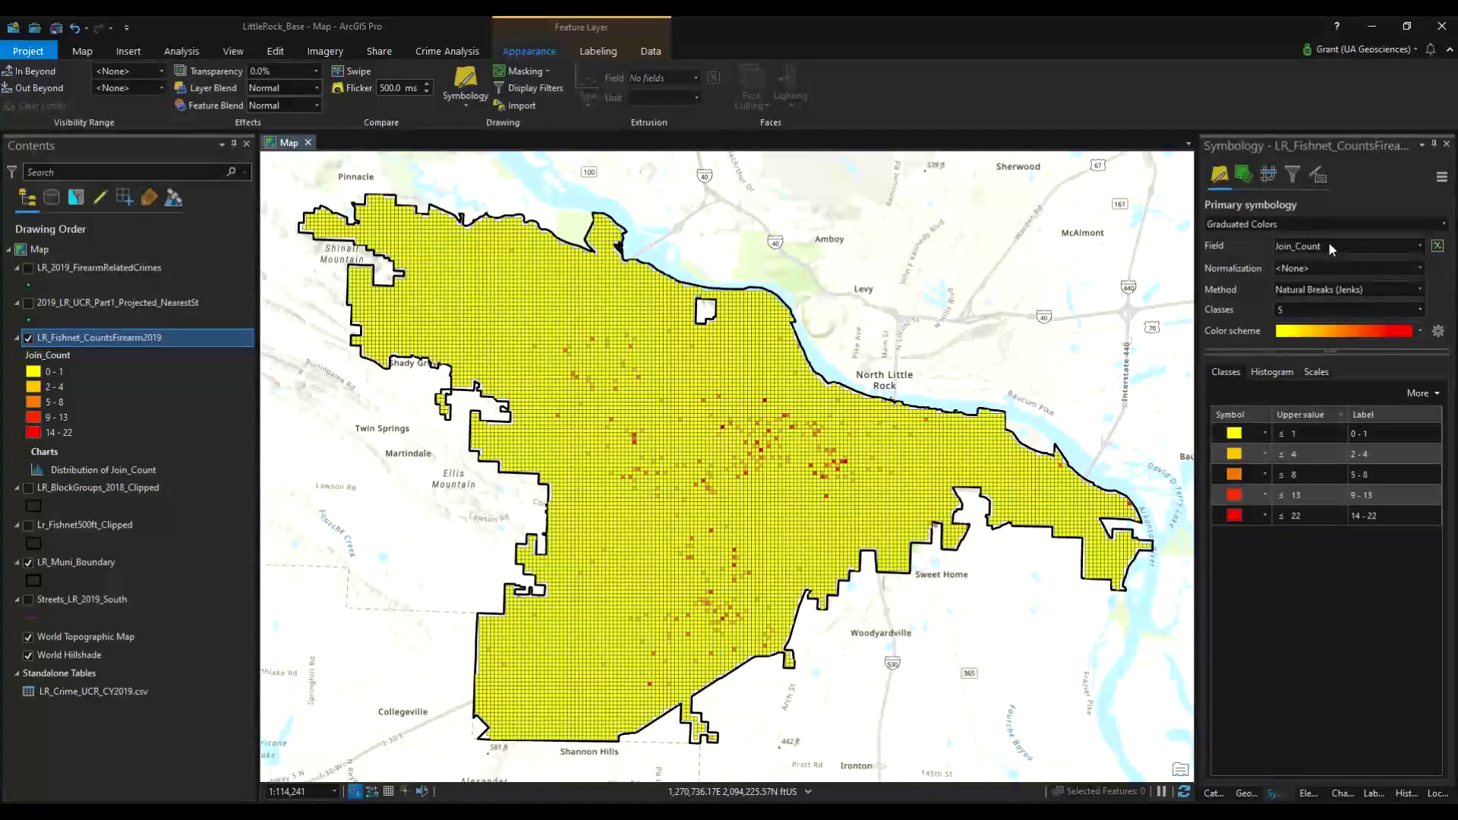
# Classify Join_Count with the Quantile method and reverse both the class values and the symbol order so the highest counts come first in red
pyautogui.click(1419, 290)
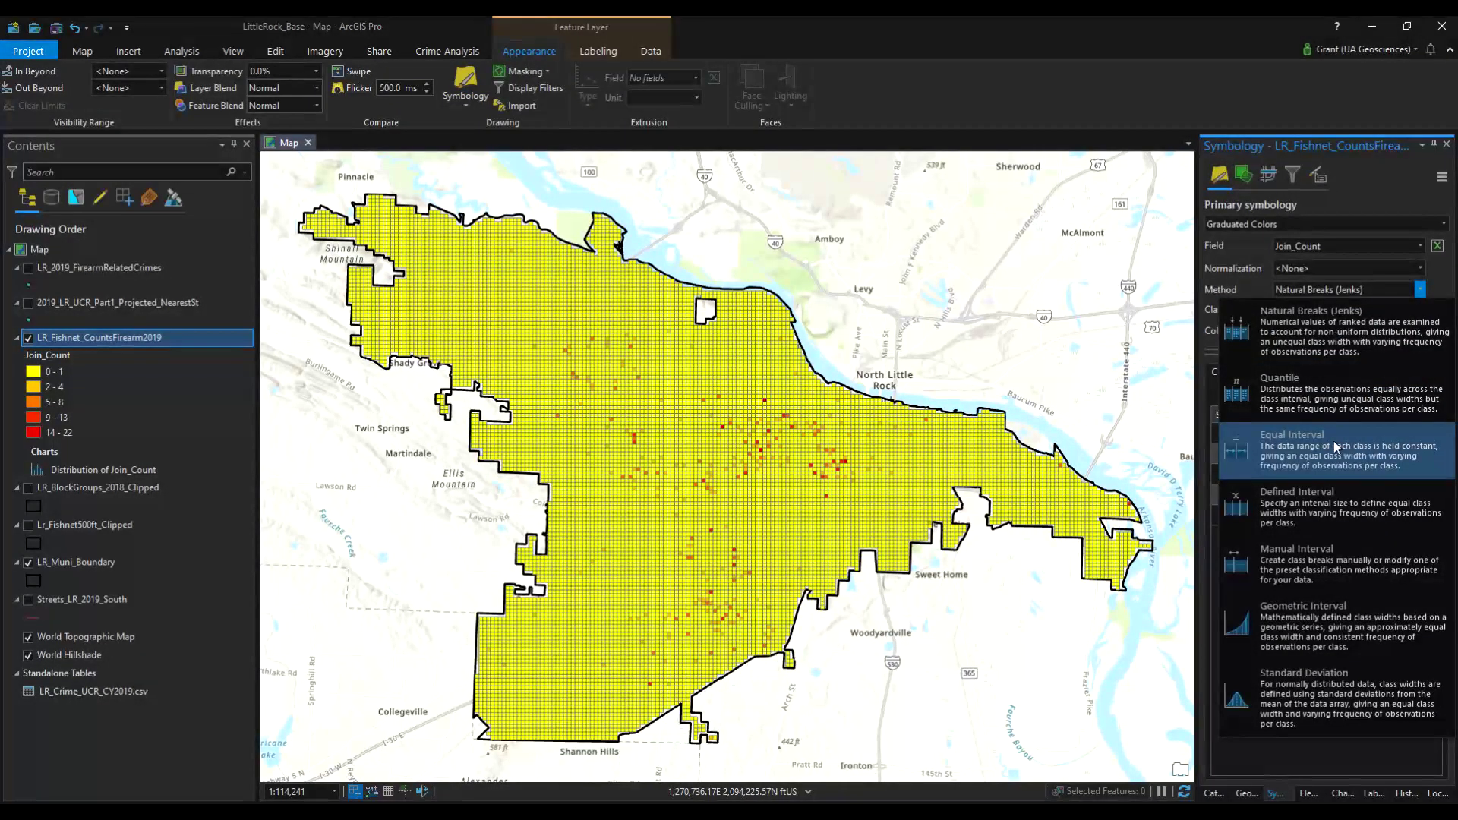
pyautogui.click(1306, 392)
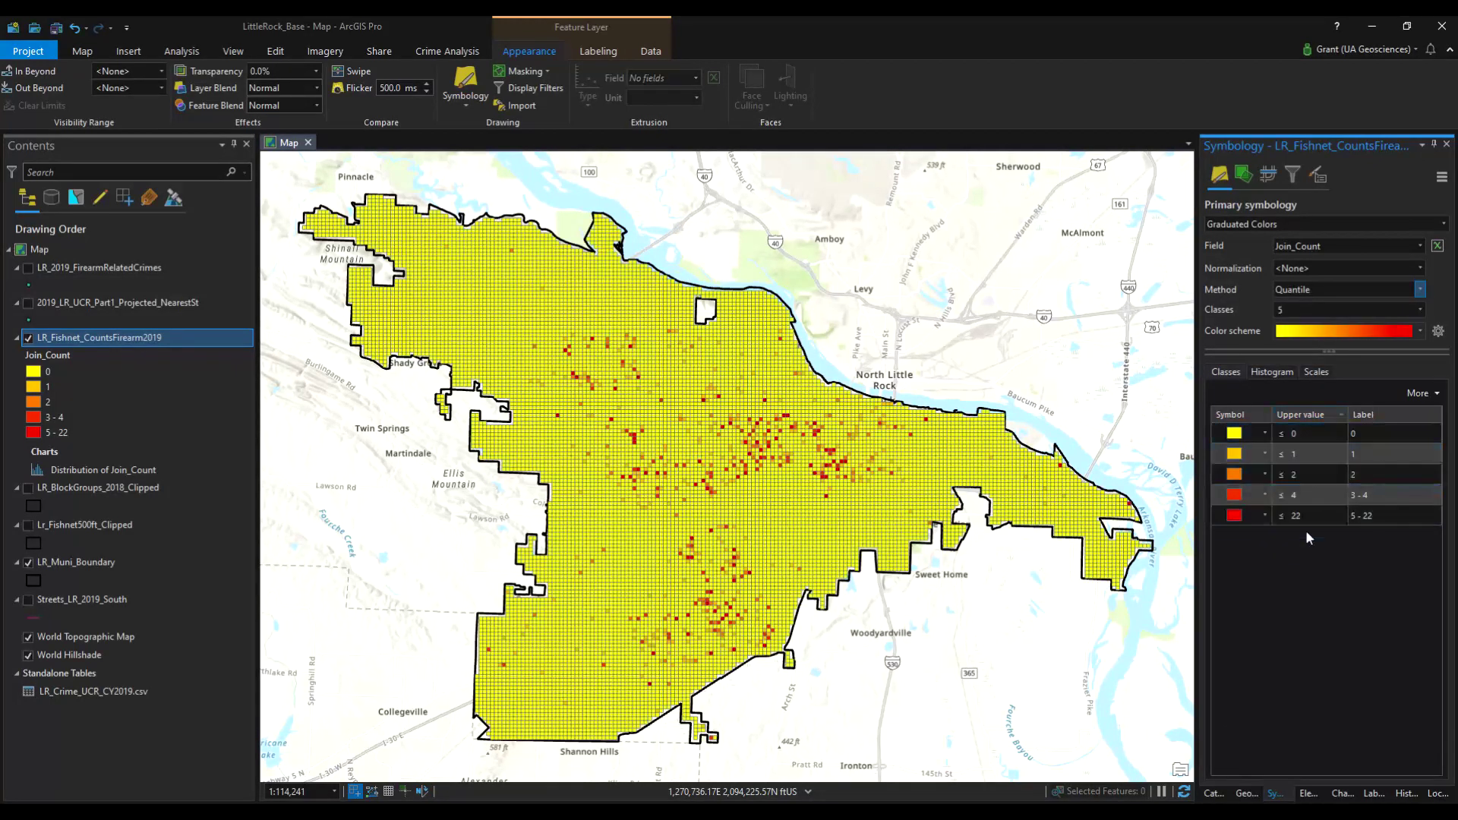
pyautogui.click(1301, 415)
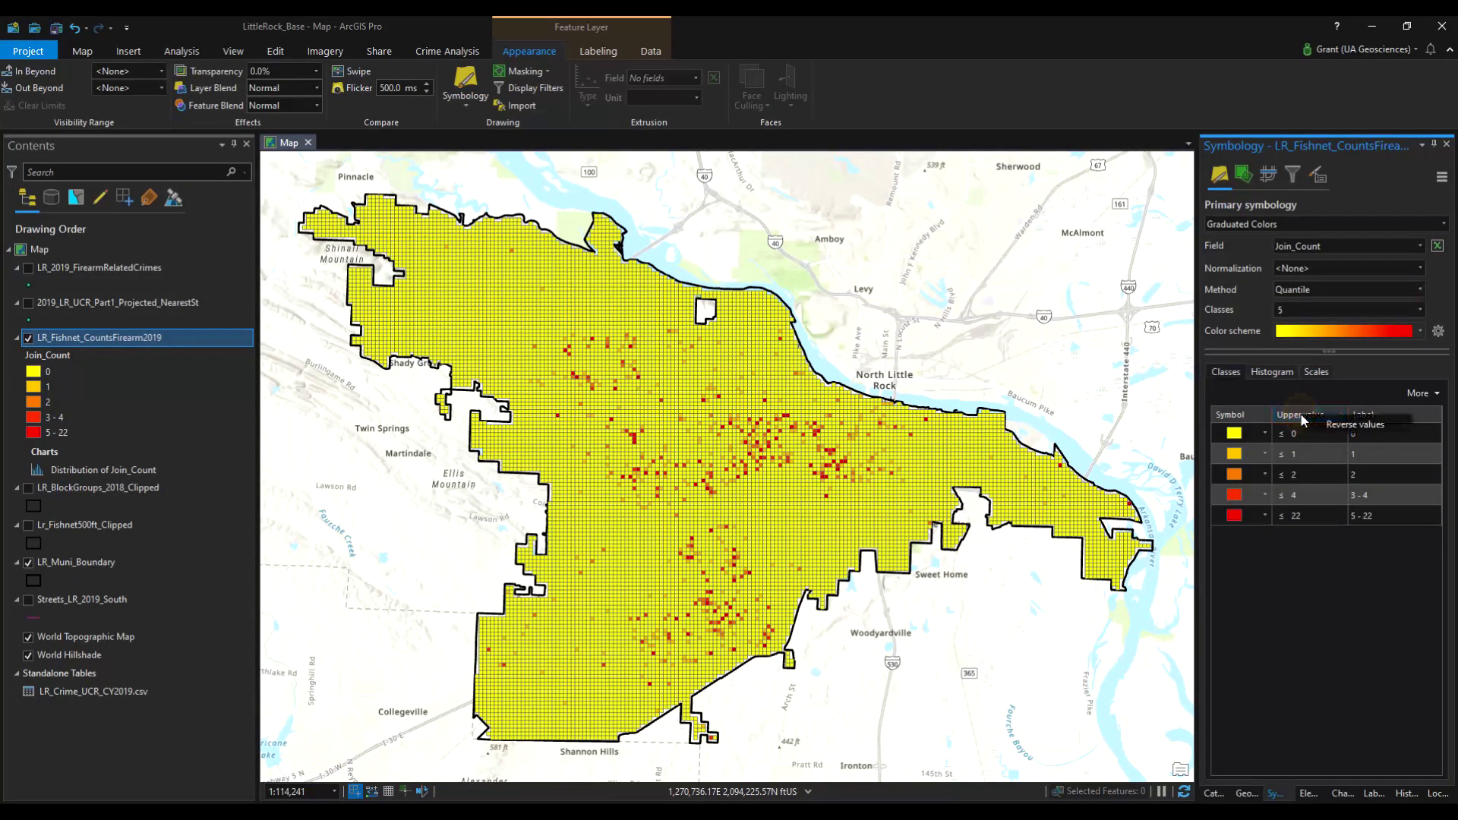
pyautogui.click(1336, 425)
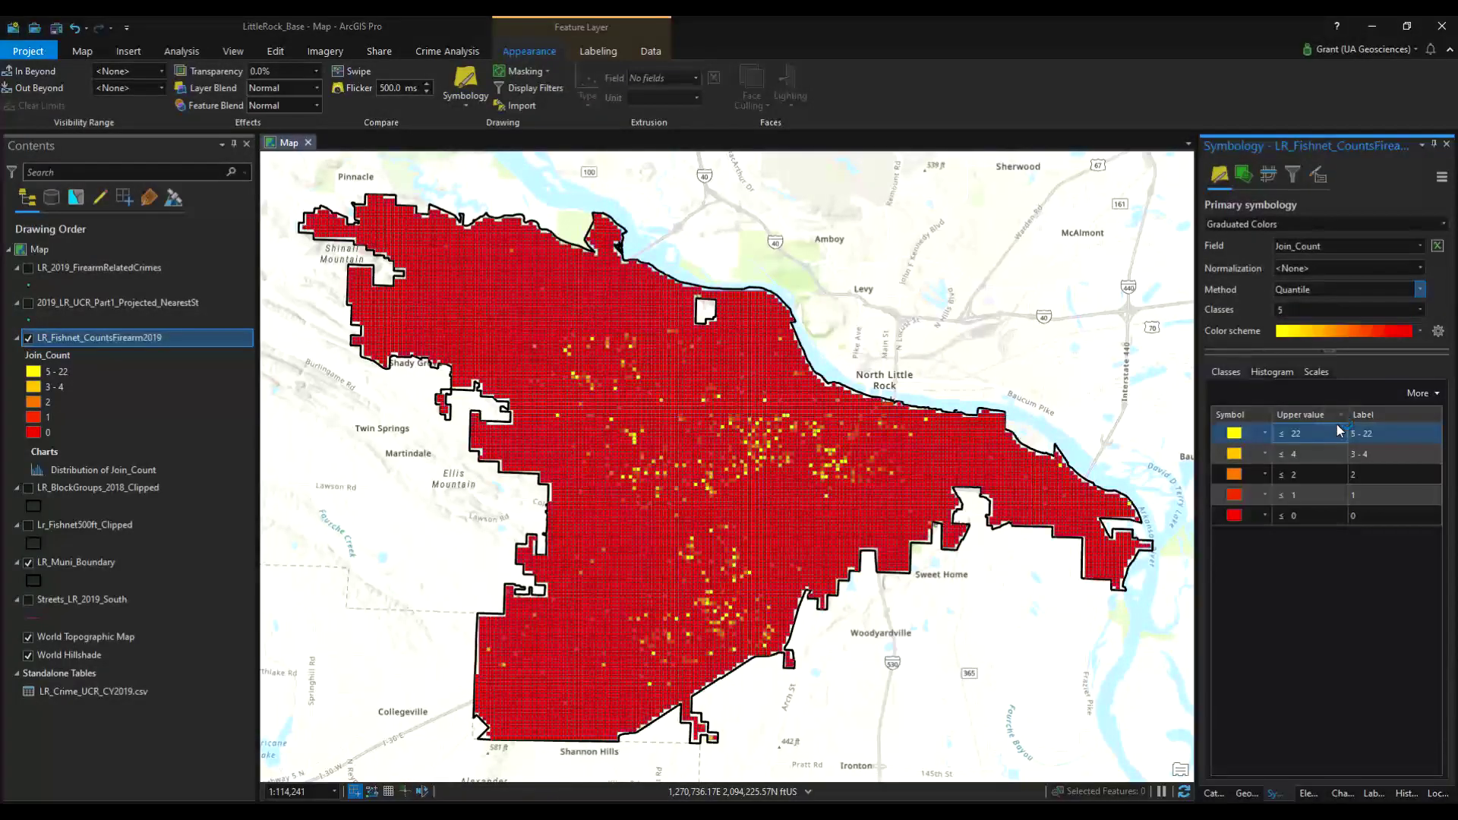
pyautogui.click(1230, 416)
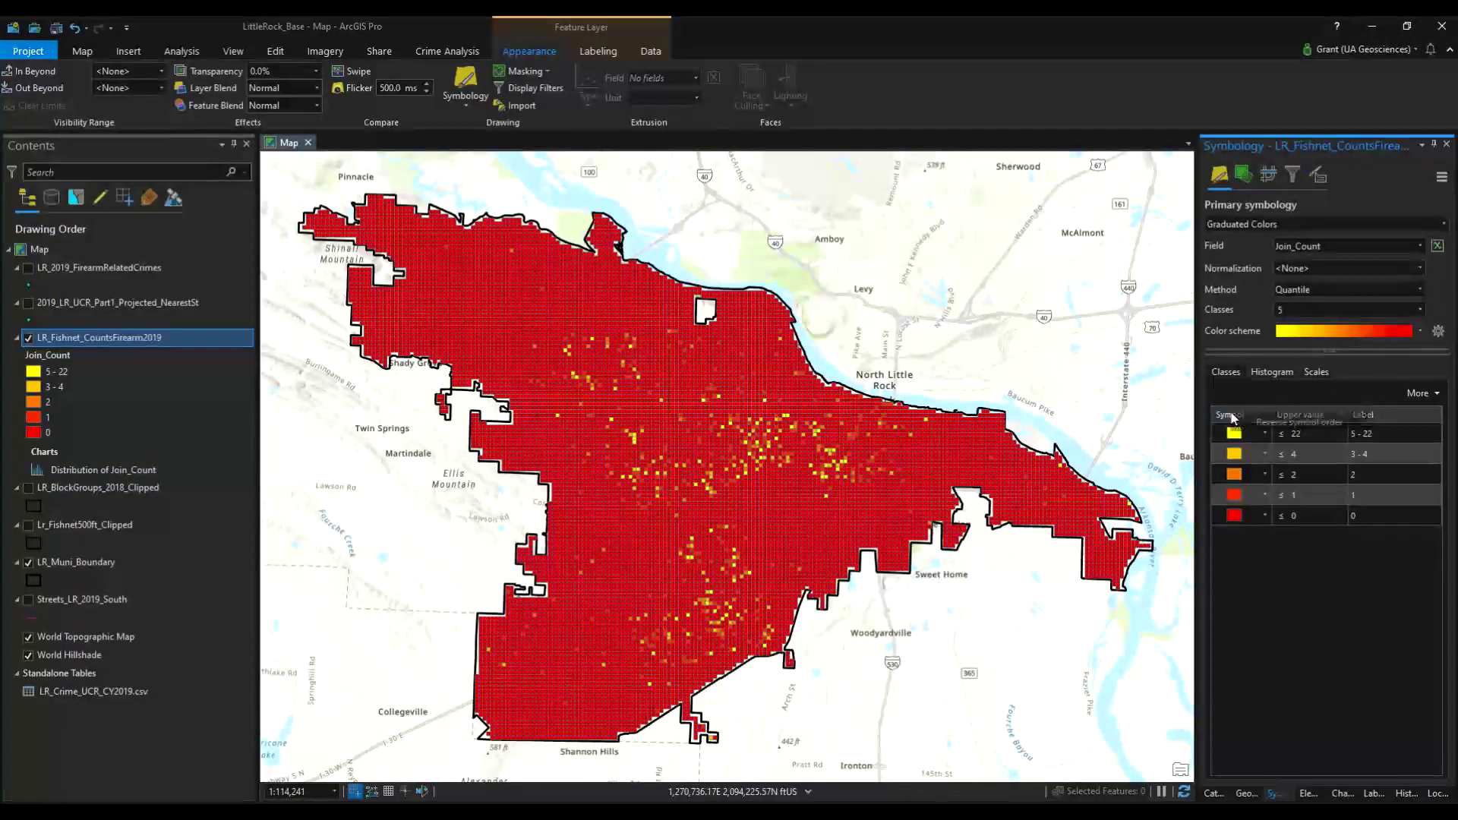
pyautogui.click(1276, 422)
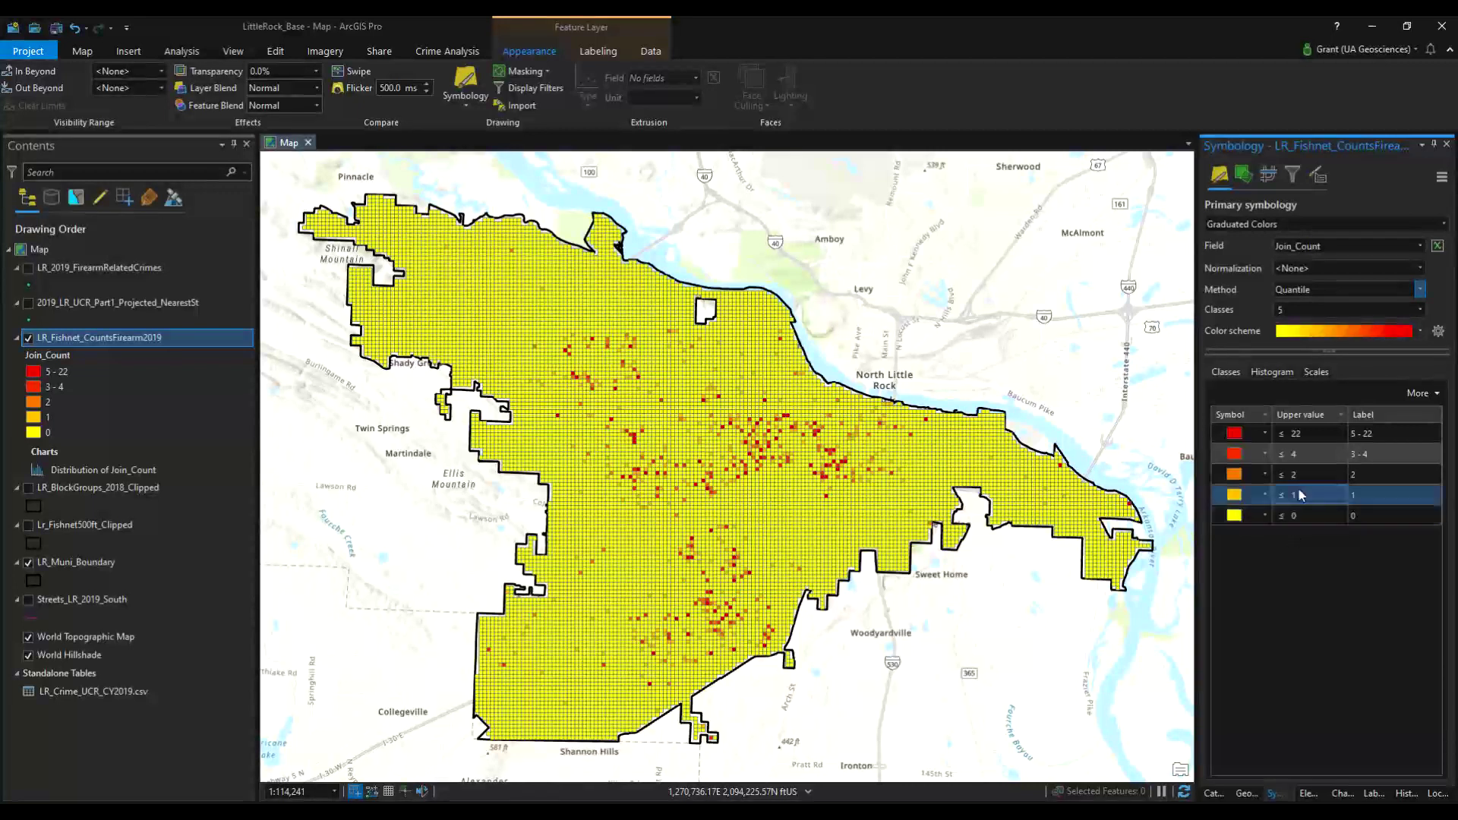
pyautogui.click(1238, 516)
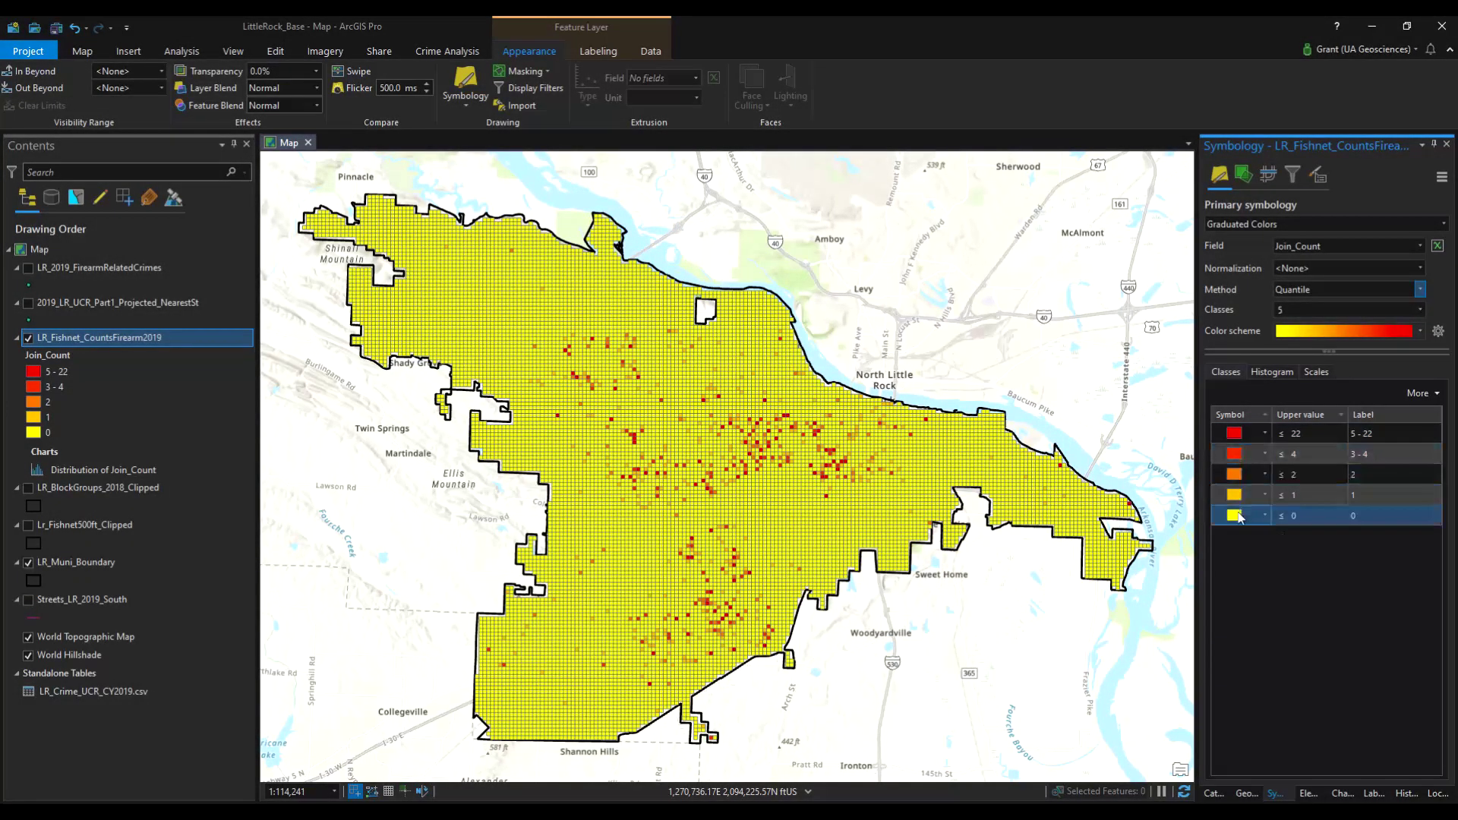
pyautogui.click(1250, 512)
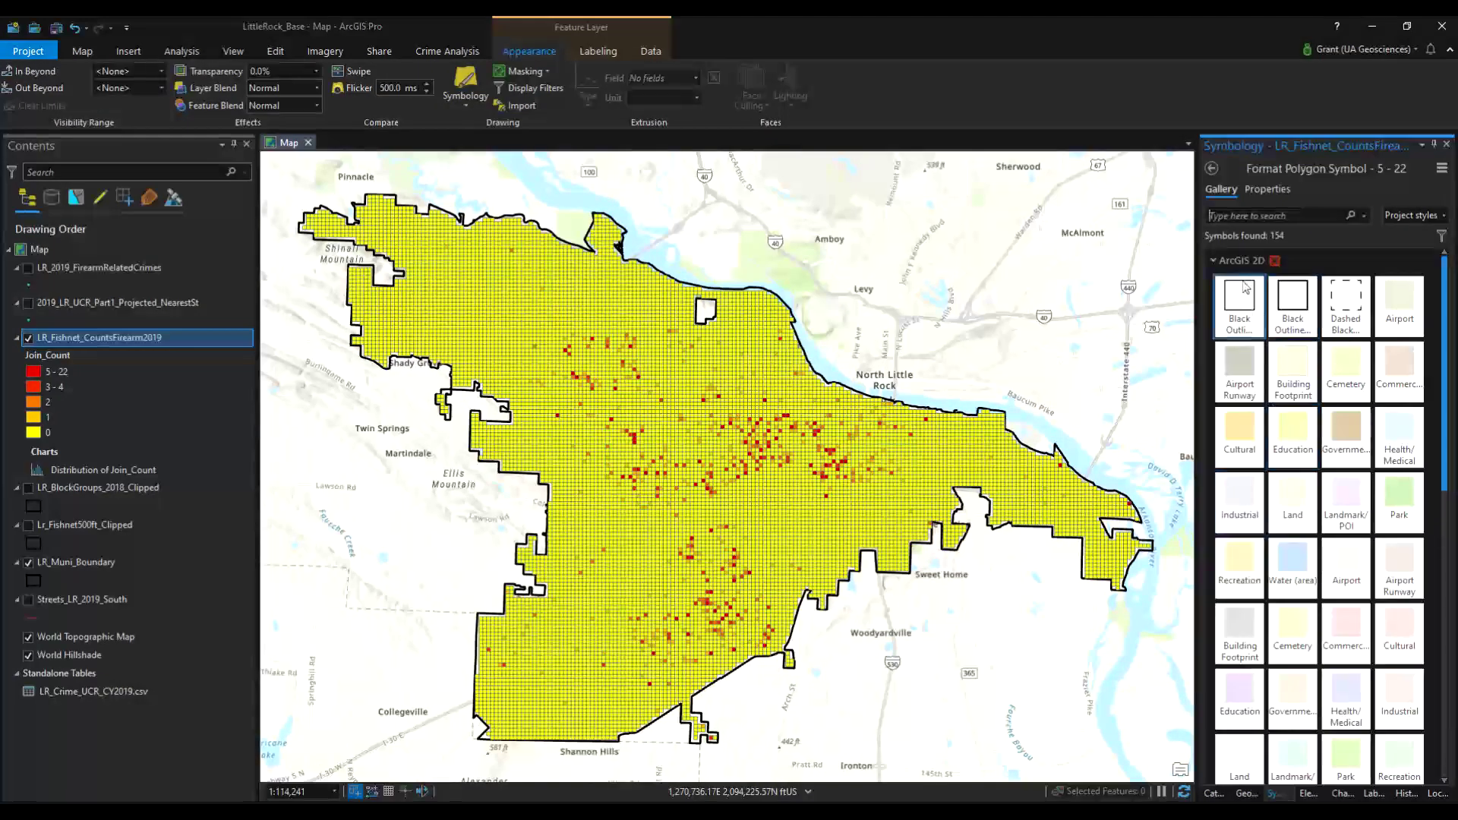
pyautogui.click(1212, 168)
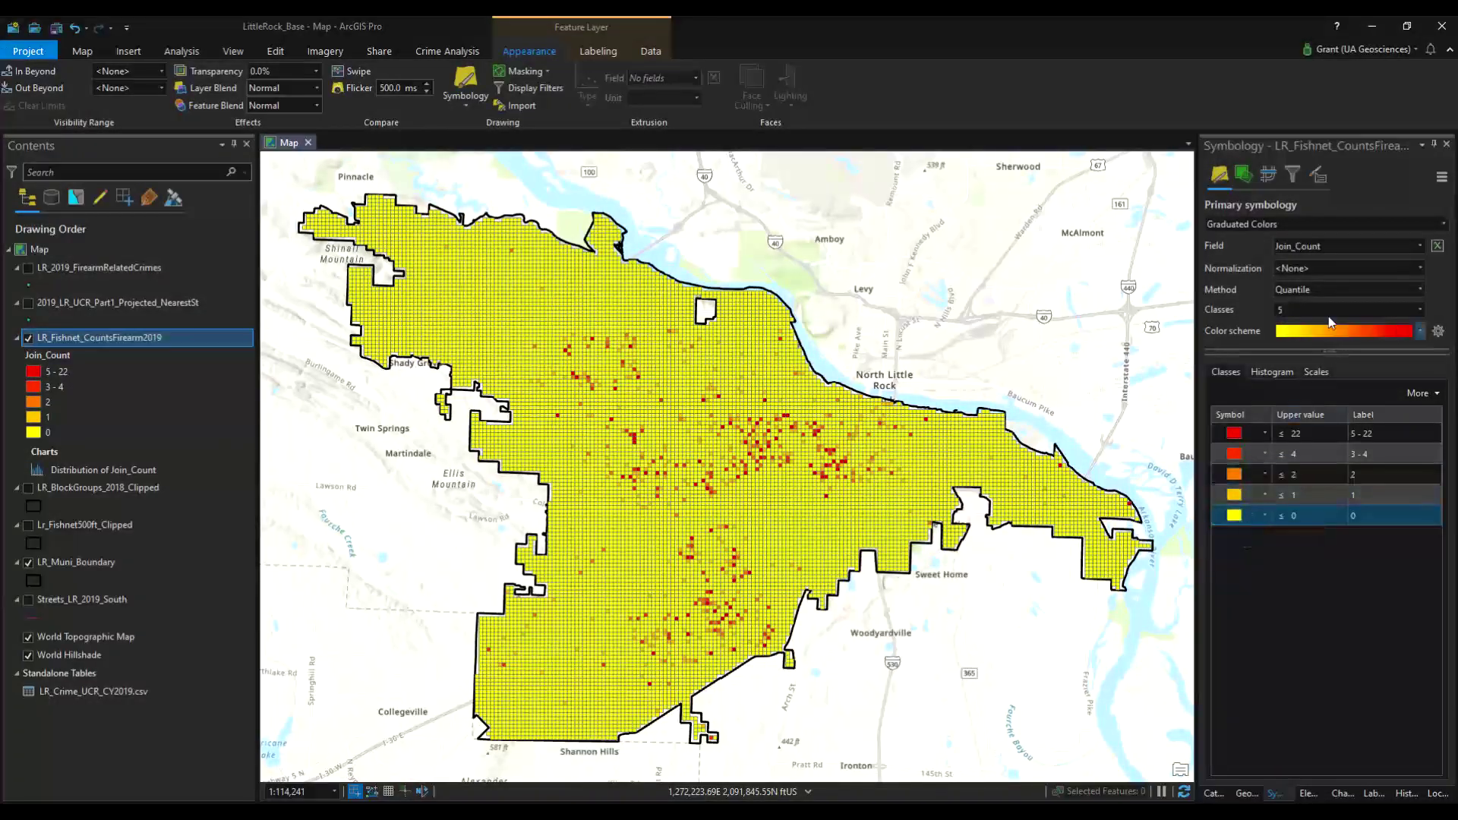
# Set the fill and outline of the zero-count class symbol to No color and apply the change
pyautogui.click(1236, 516)
pyautogui.click(1236, 516)
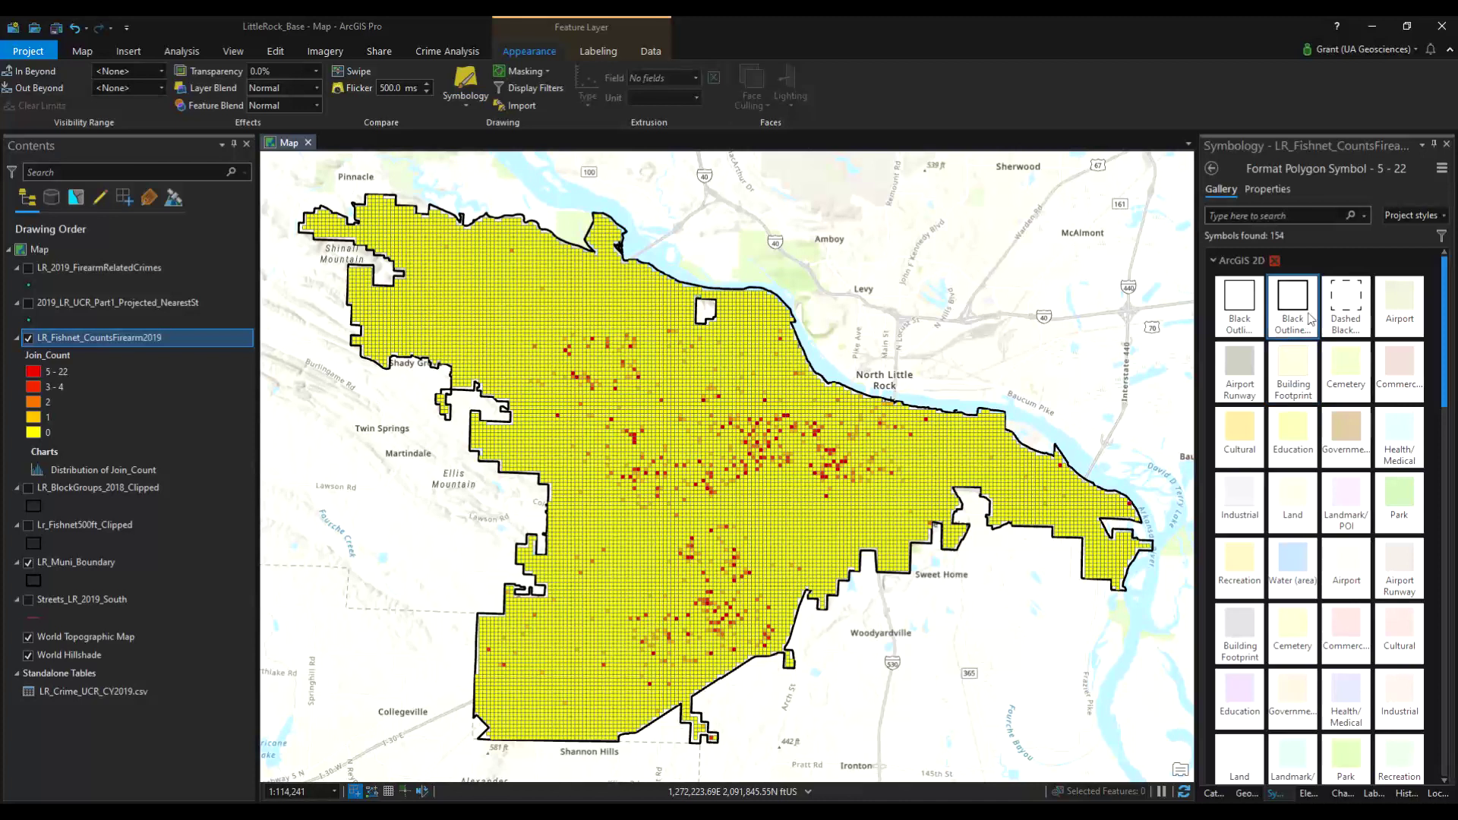
pyautogui.click(1264, 190)
pyautogui.click(1433, 281)
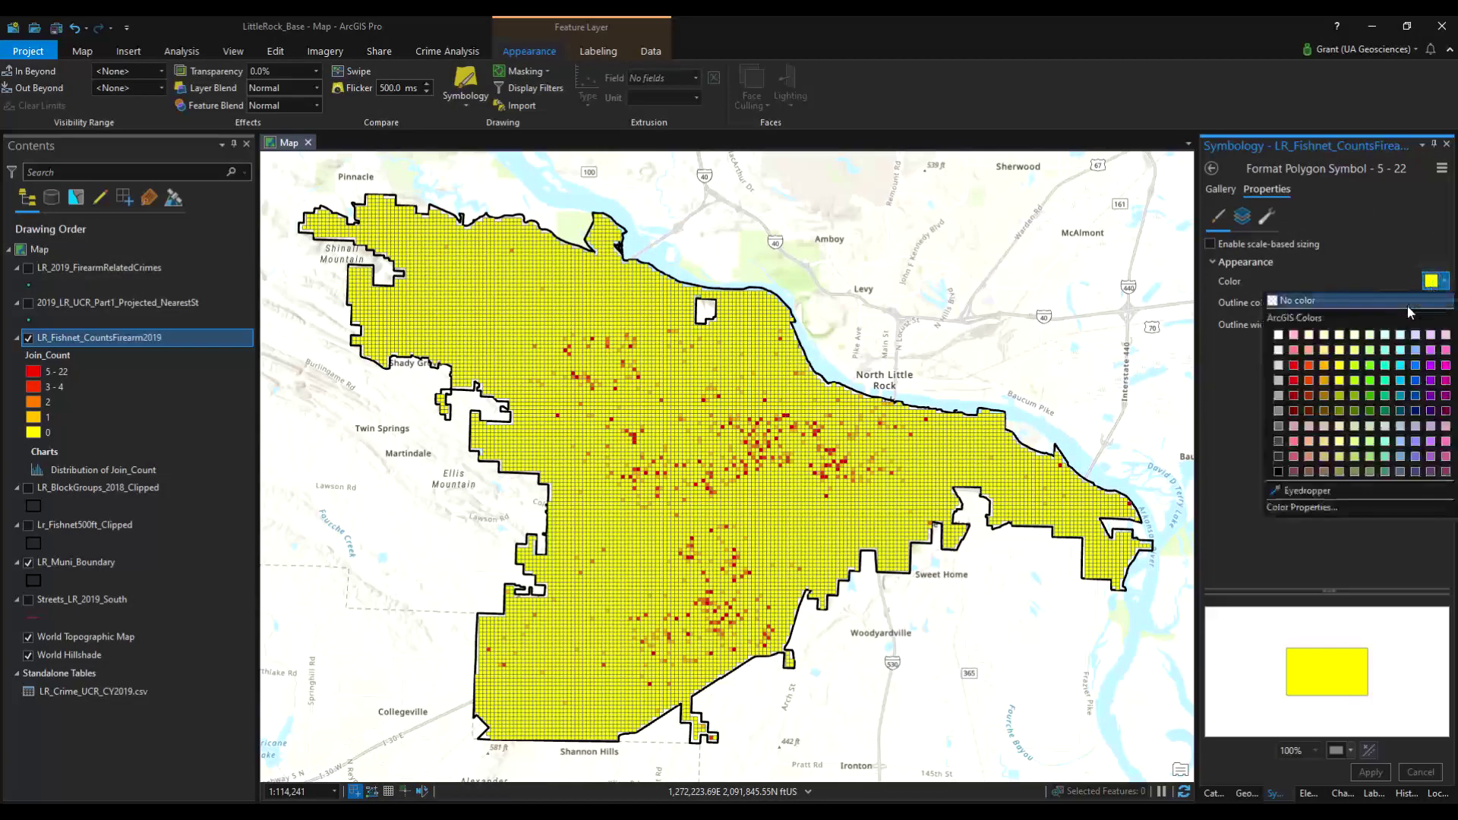
pyautogui.click(1335, 301)
pyautogui.click(1432, 302)
pyautogui.click(1371, 325)
pyautogui.click(1367, 772)
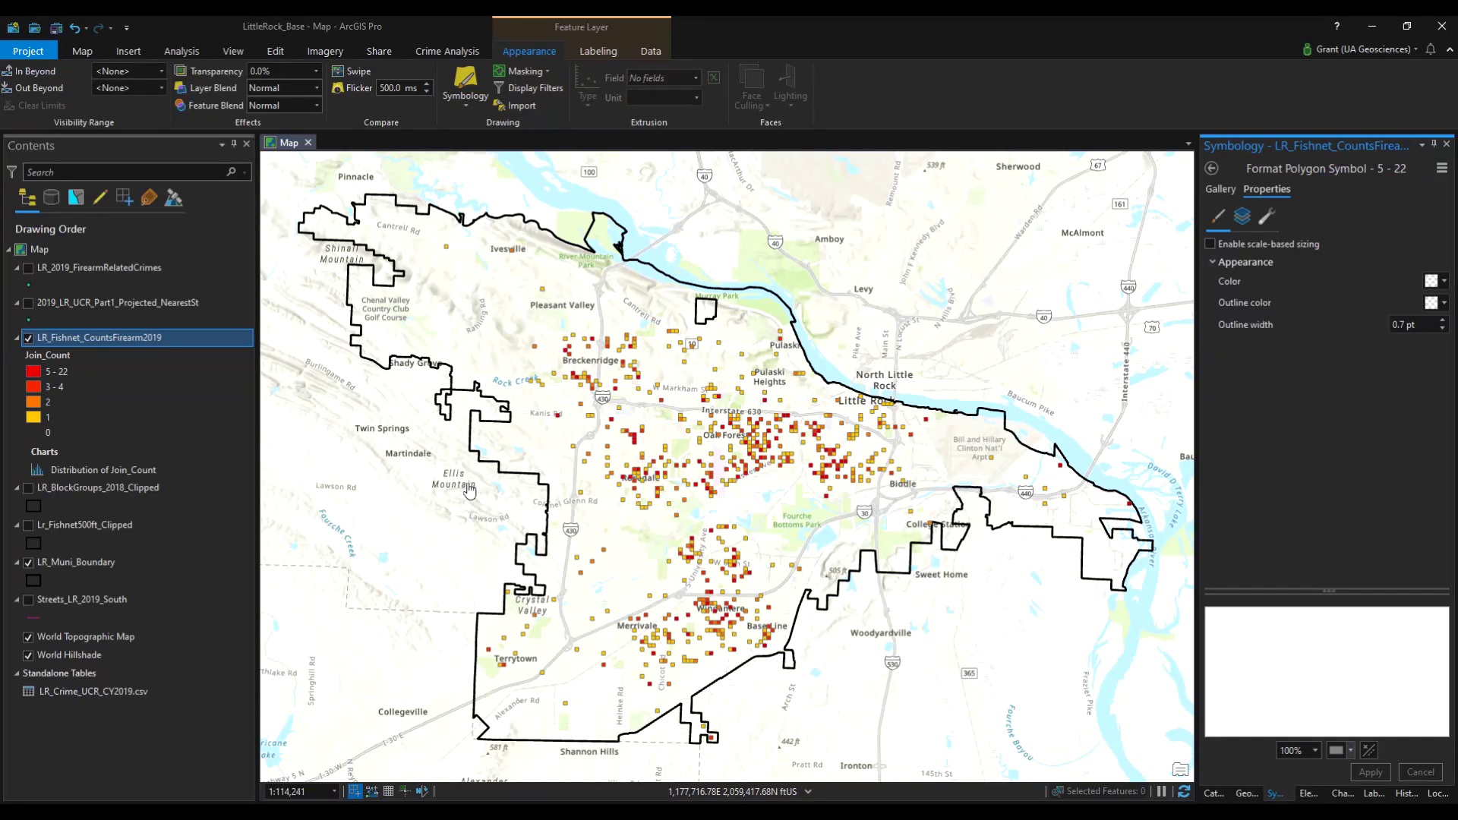
# Select the LR_Fishnet_CountsFirearm2019 cells by attributes where Join_Count is greater than or equal to 1
pyautogui.rightClick(79, 340)
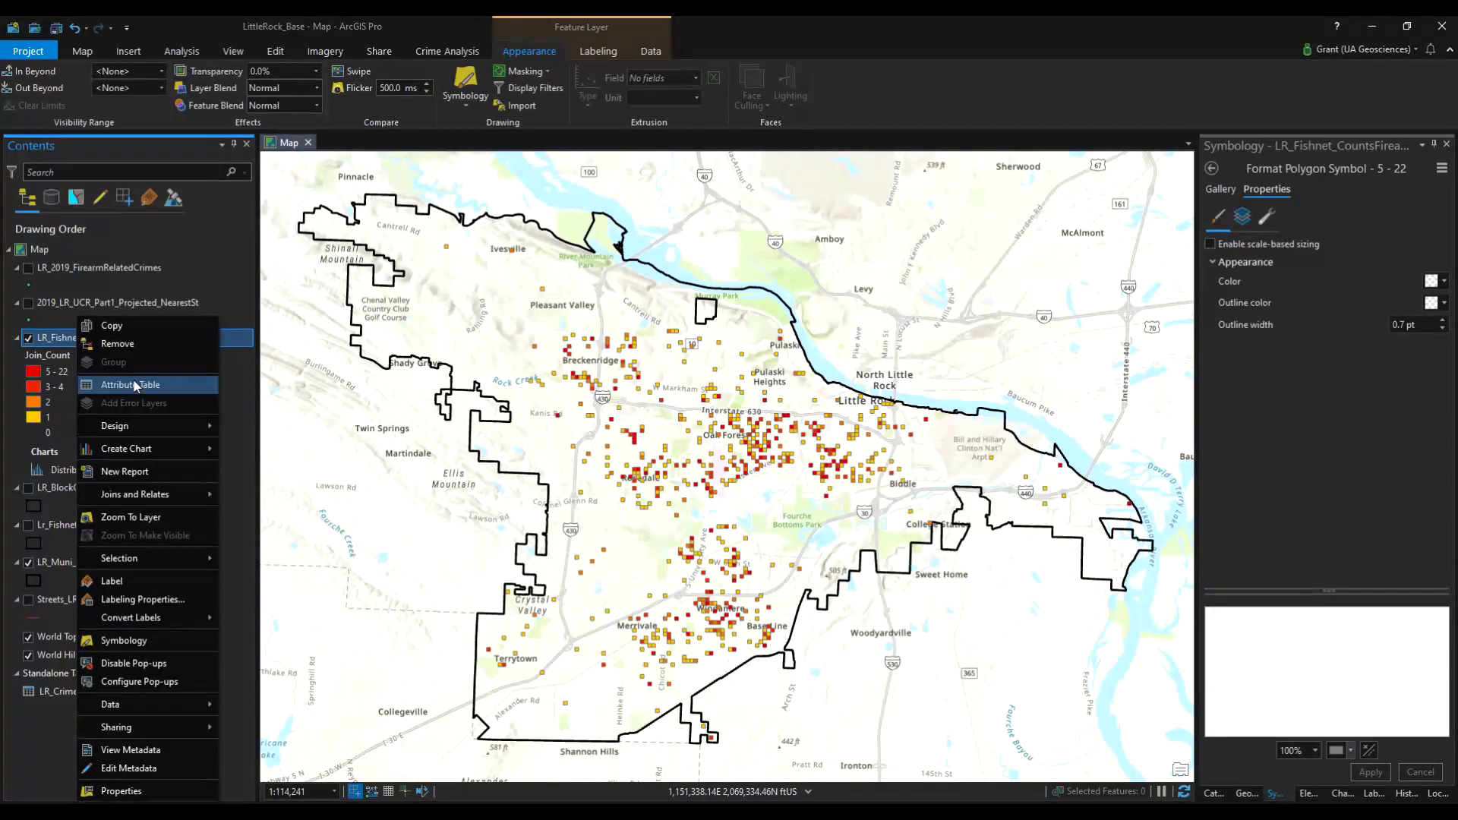
pyautogui.click(80, 52)
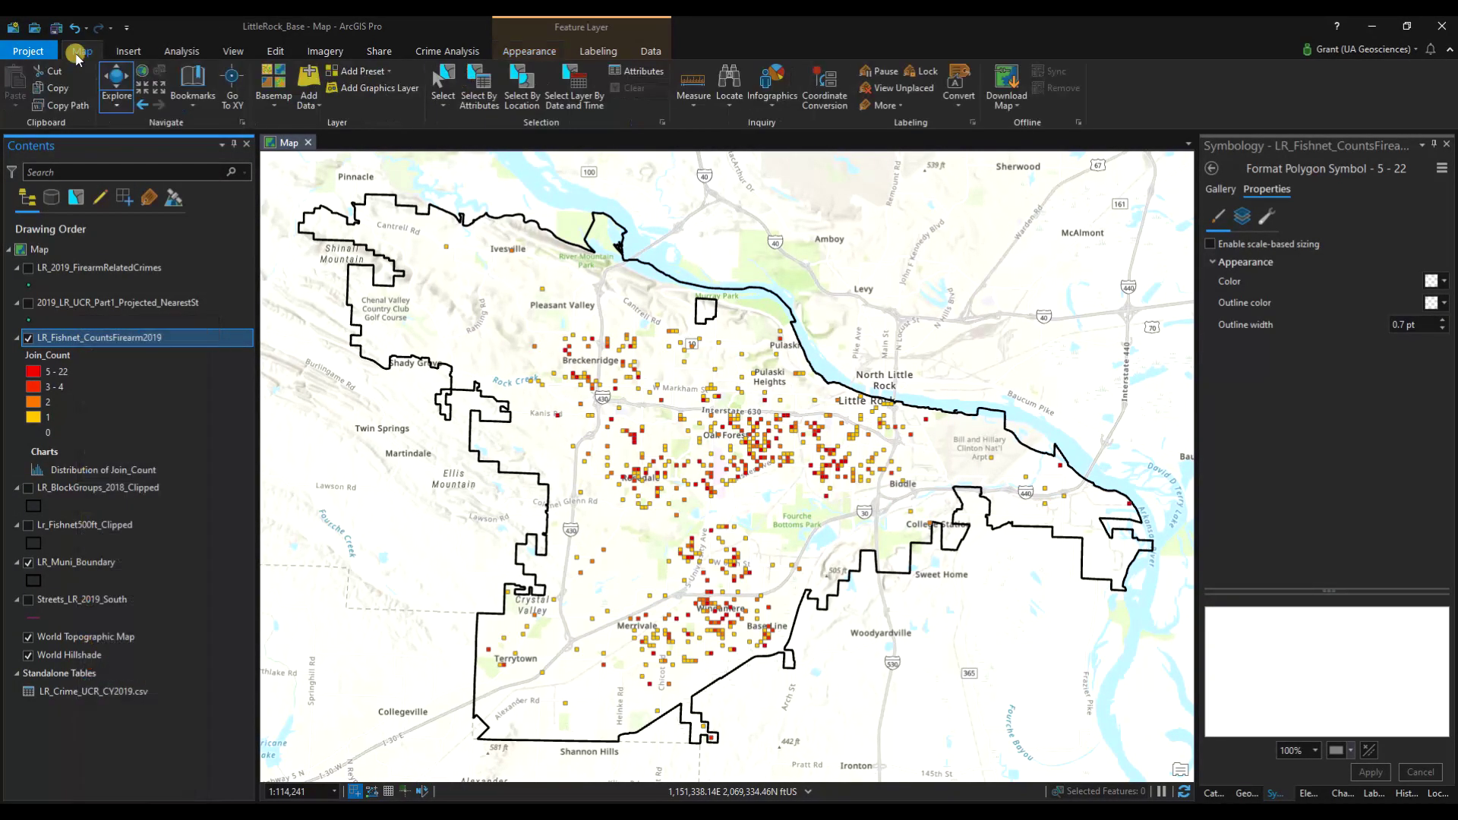
pyautogui.click(481, 99)
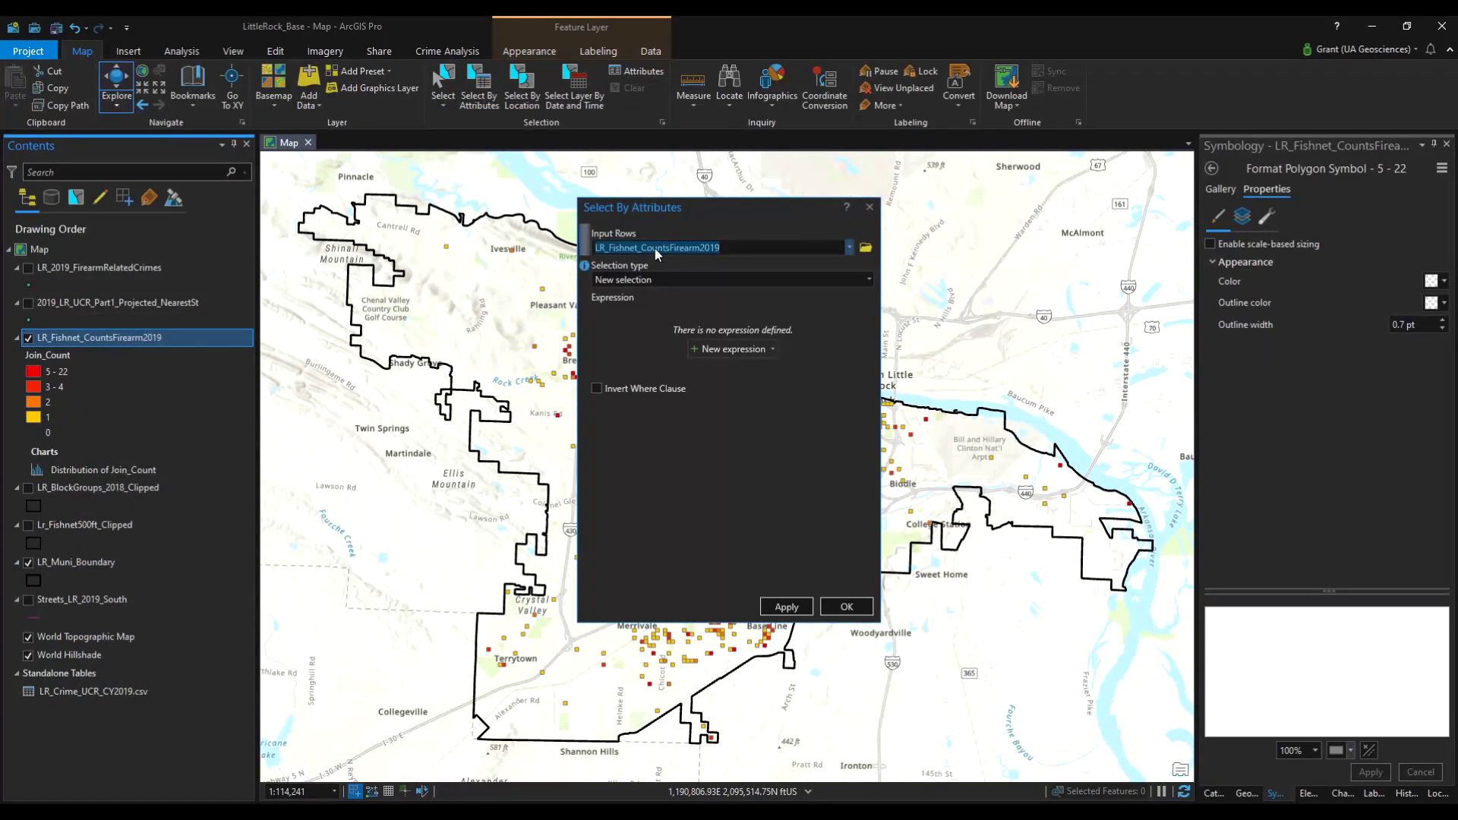
pyautogui.click(727, 349)
pyautogui.click(668, 369)
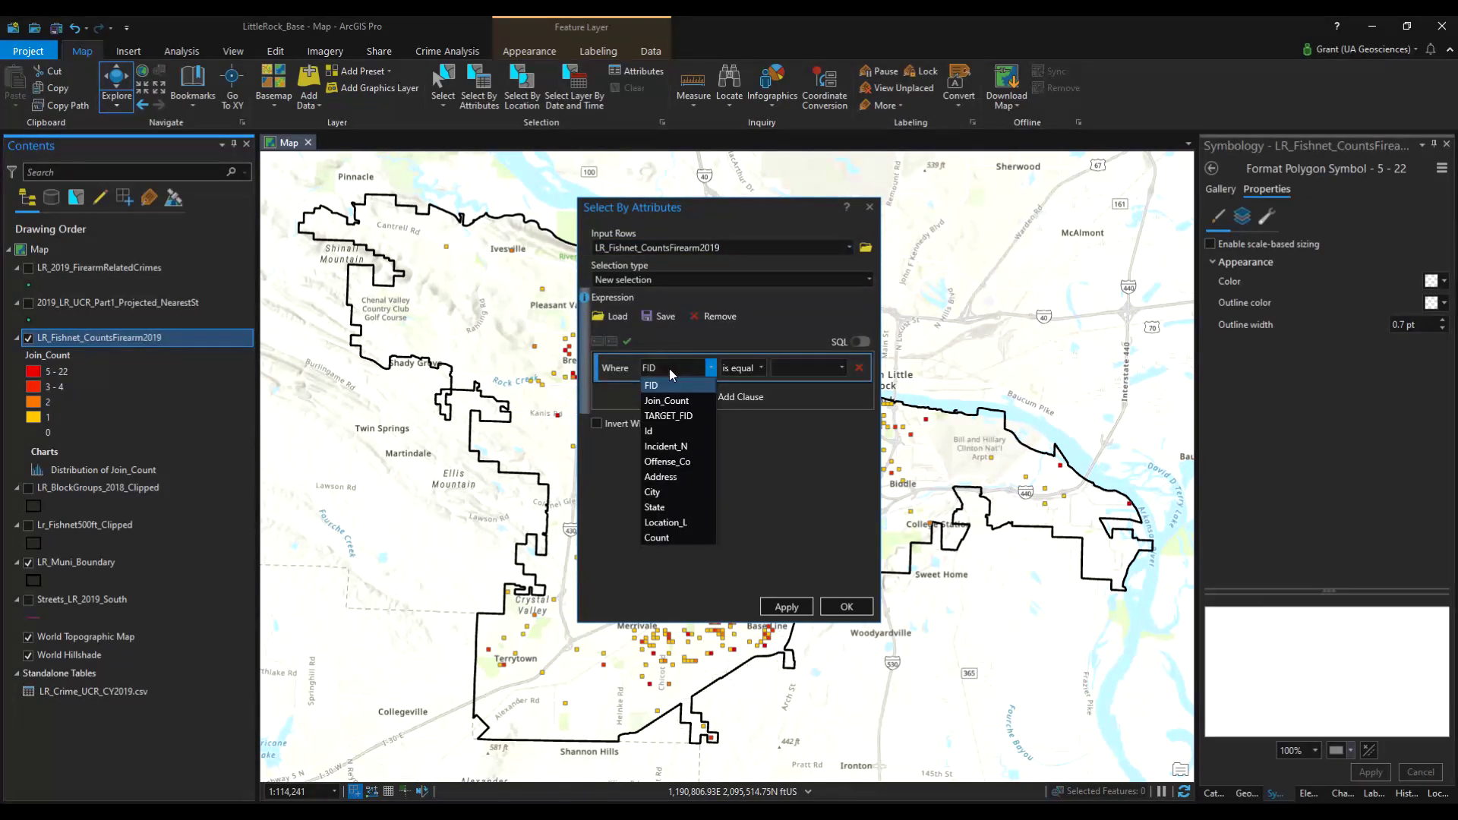
pyautogui.click(666, 400)
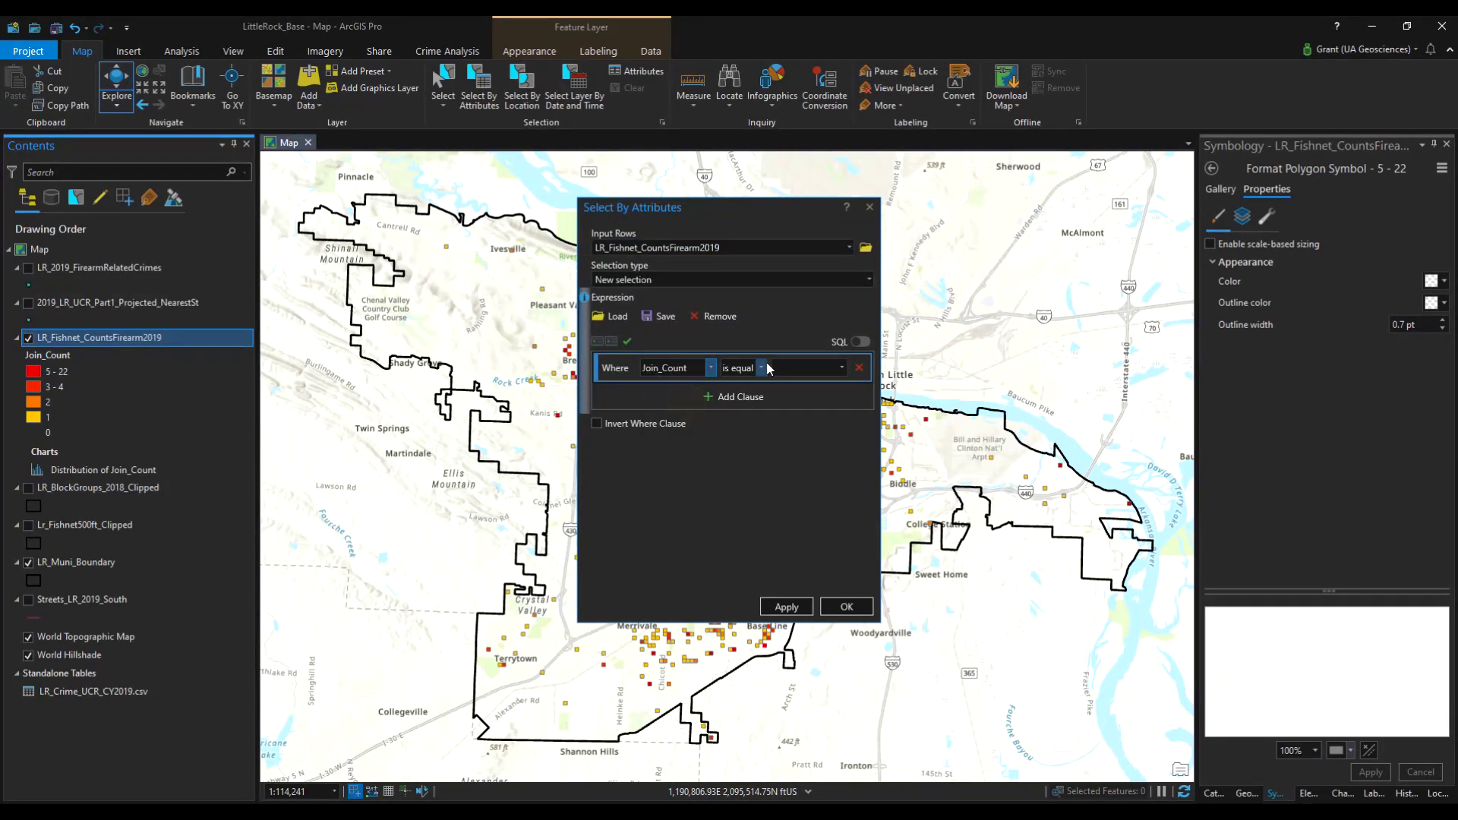
pyautogui.click(761, 368)
pyautogui.click(790, 419)
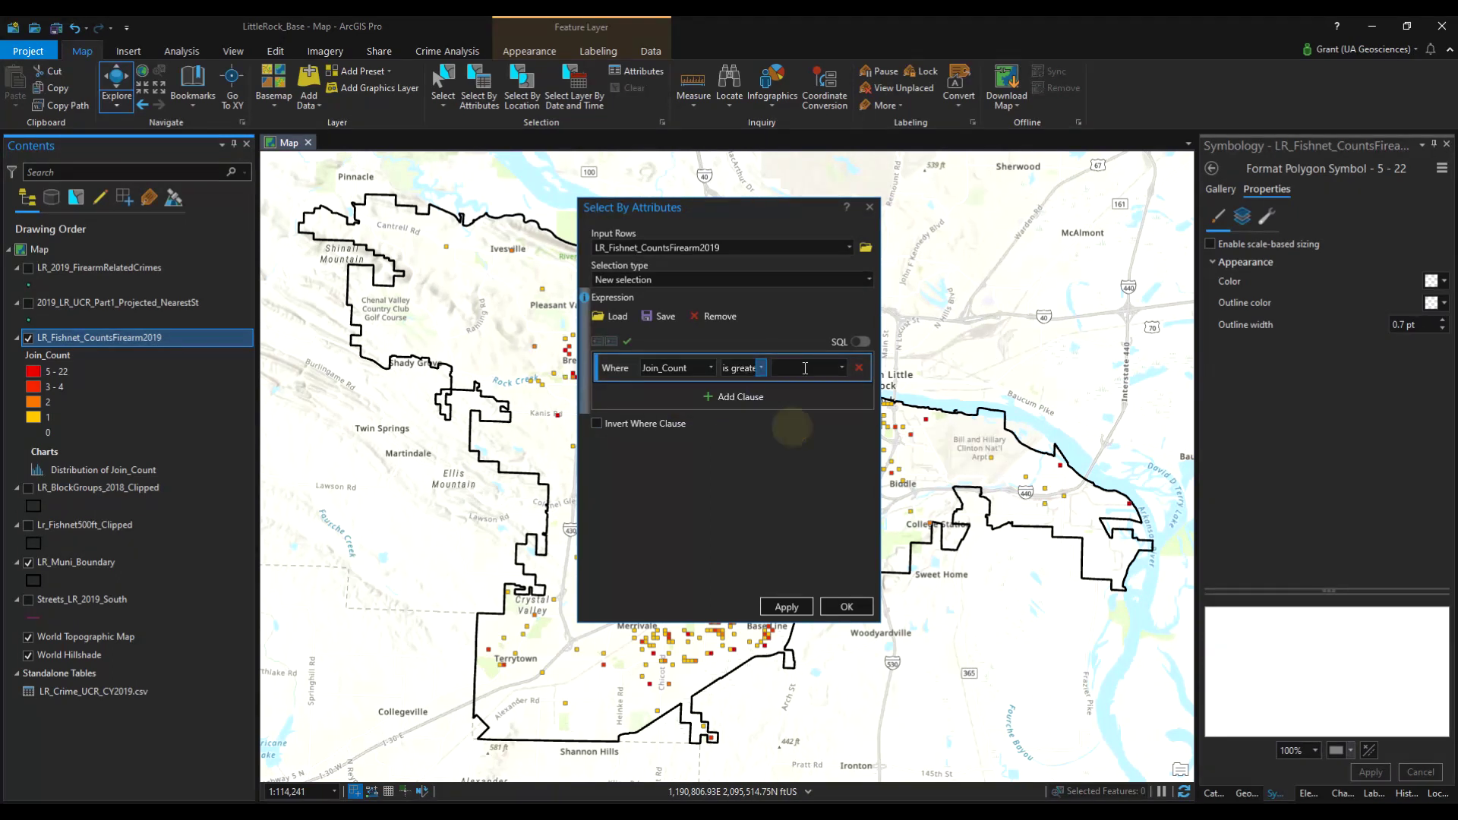
pyautogui.write('1')
pyautogui.click(786, 607)
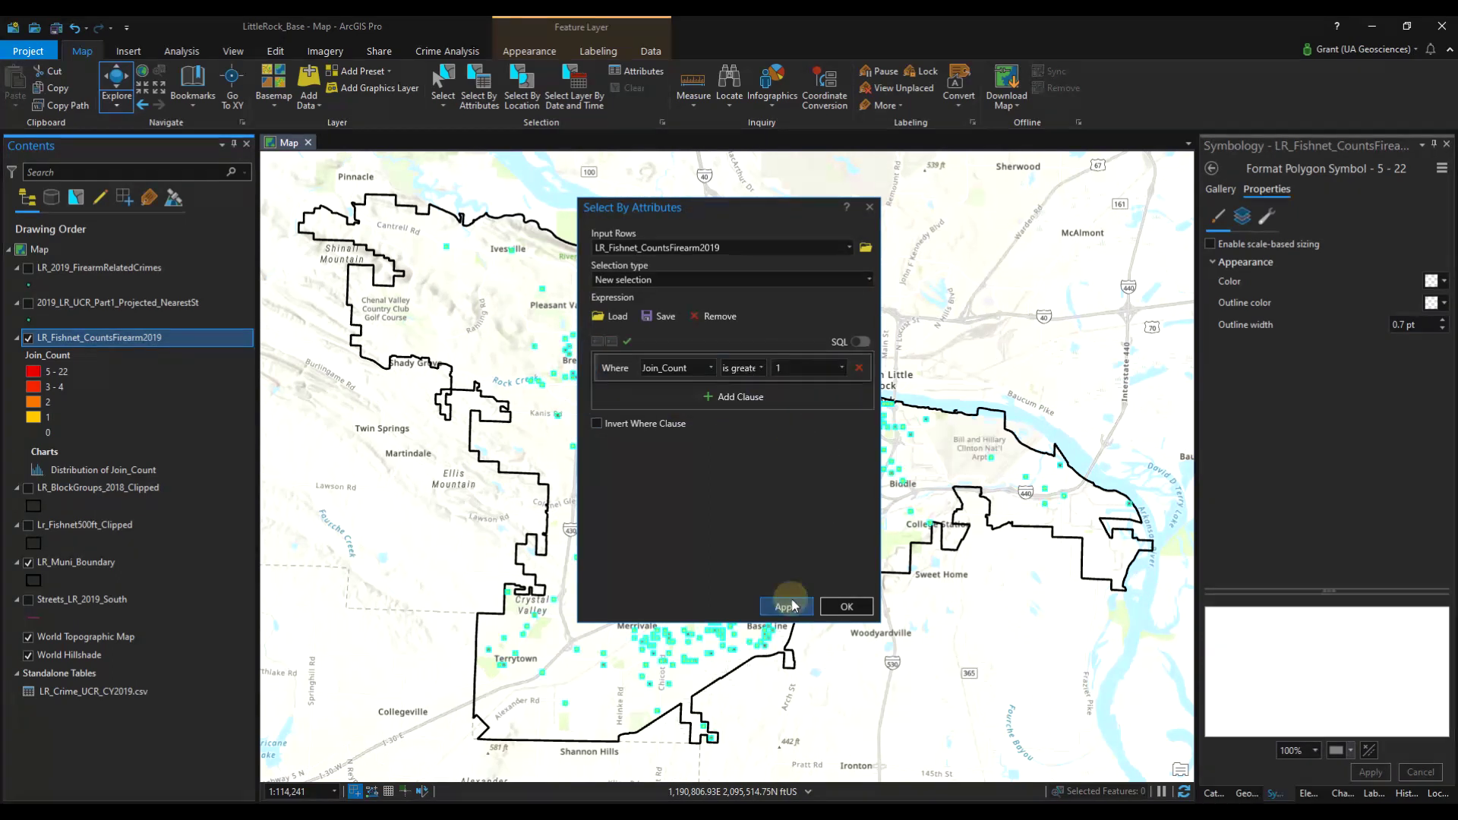
# Check the number of selected cells in the LR_Fishnet_CountsFirearm2019 attribute table, close the selection dialog and clear the selection
pyautogui.rightClick(120, 337)
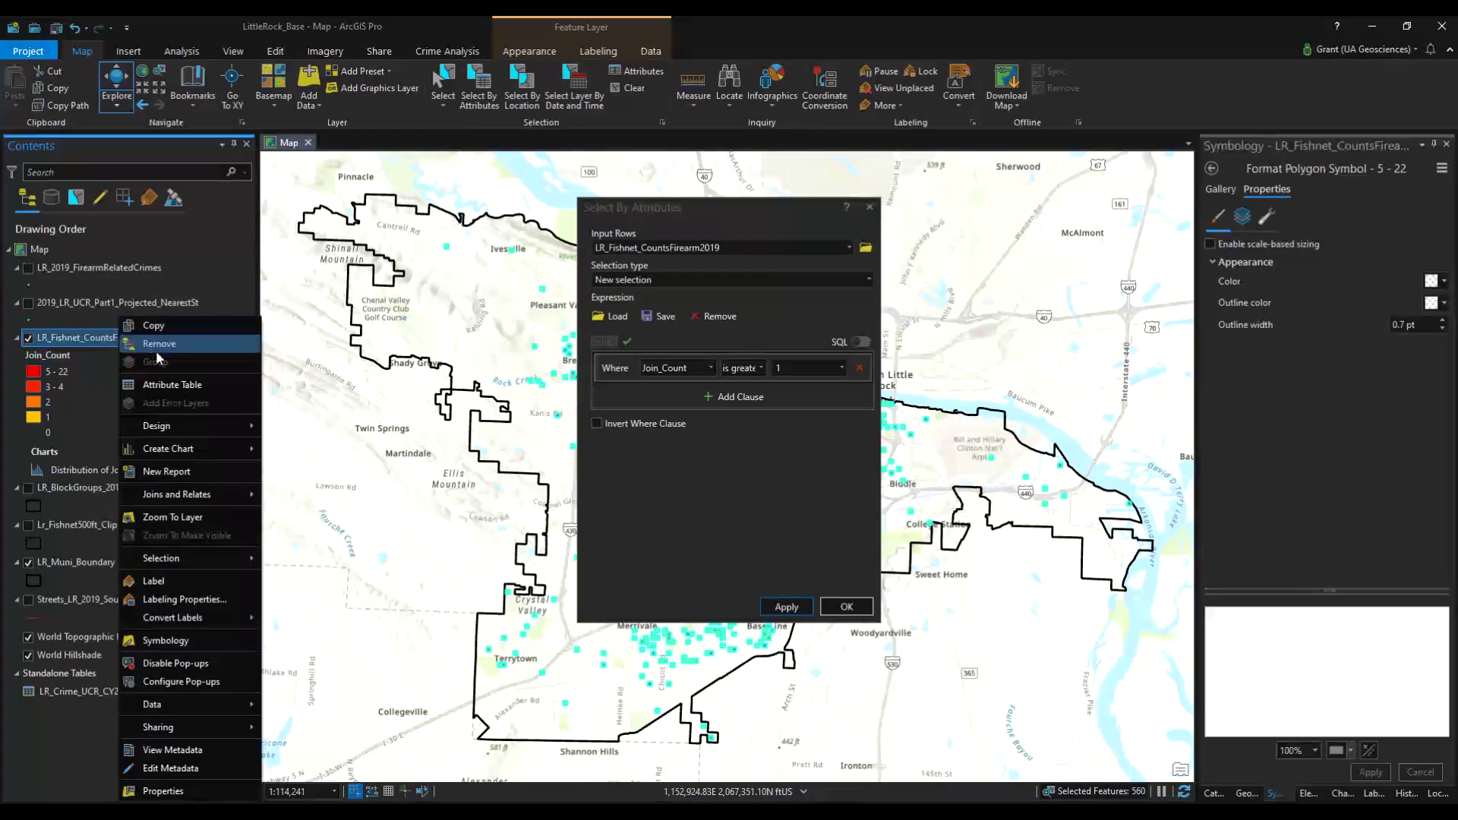
pyautogui.click(168, 385)
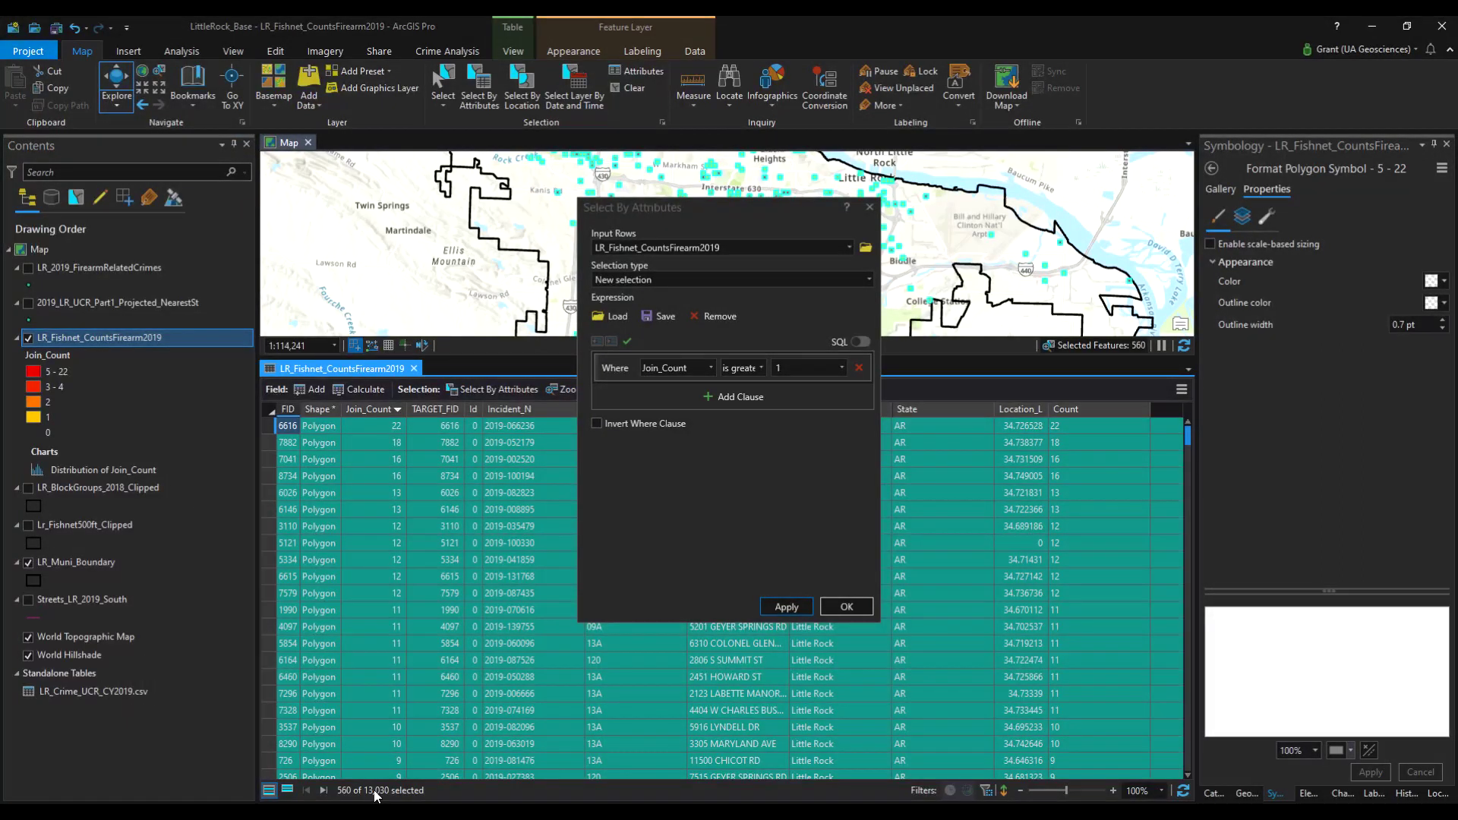
pyautogui.click(868, 206)
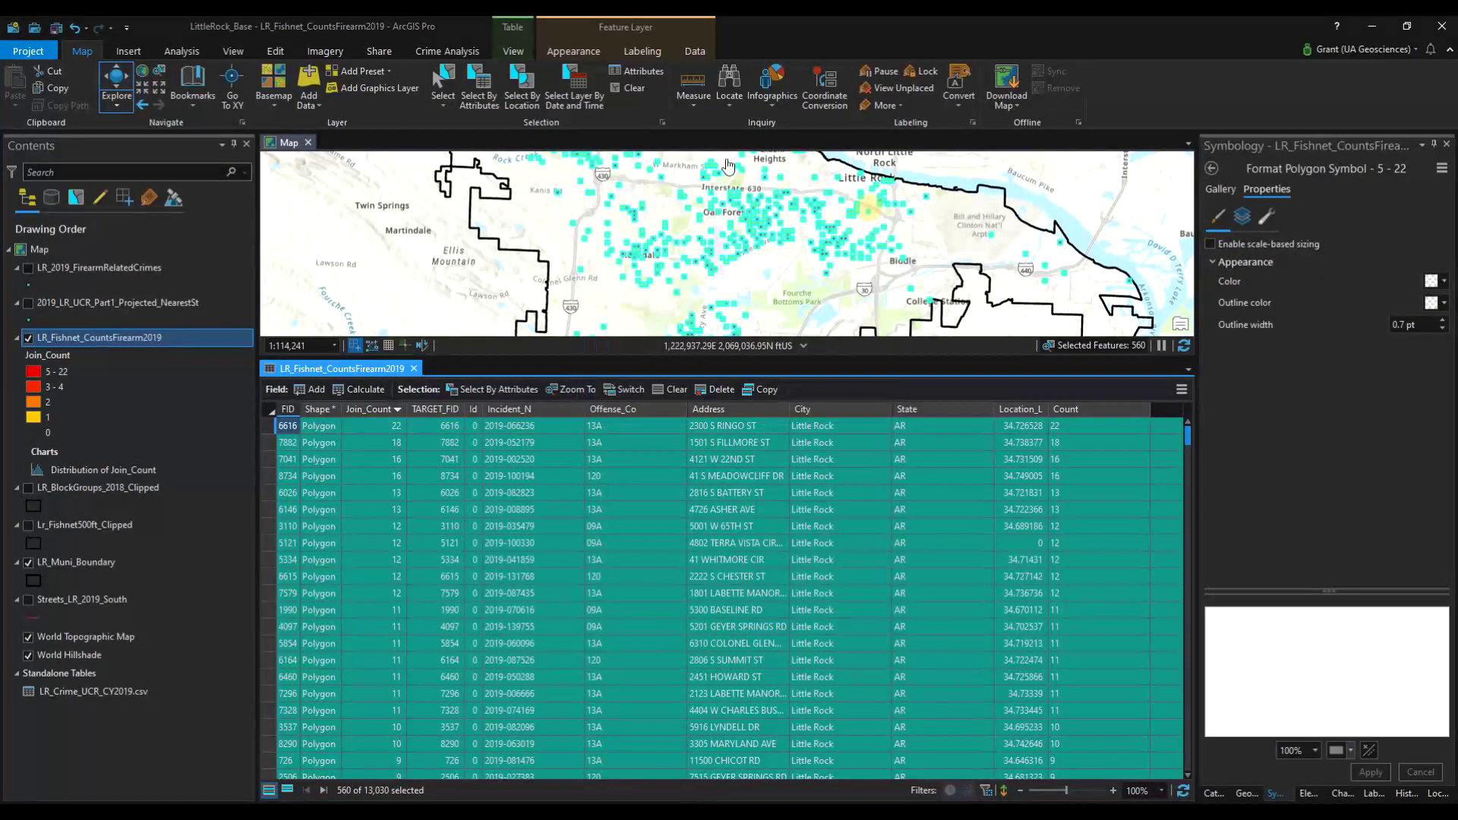
pyautogui.click(634, 89)
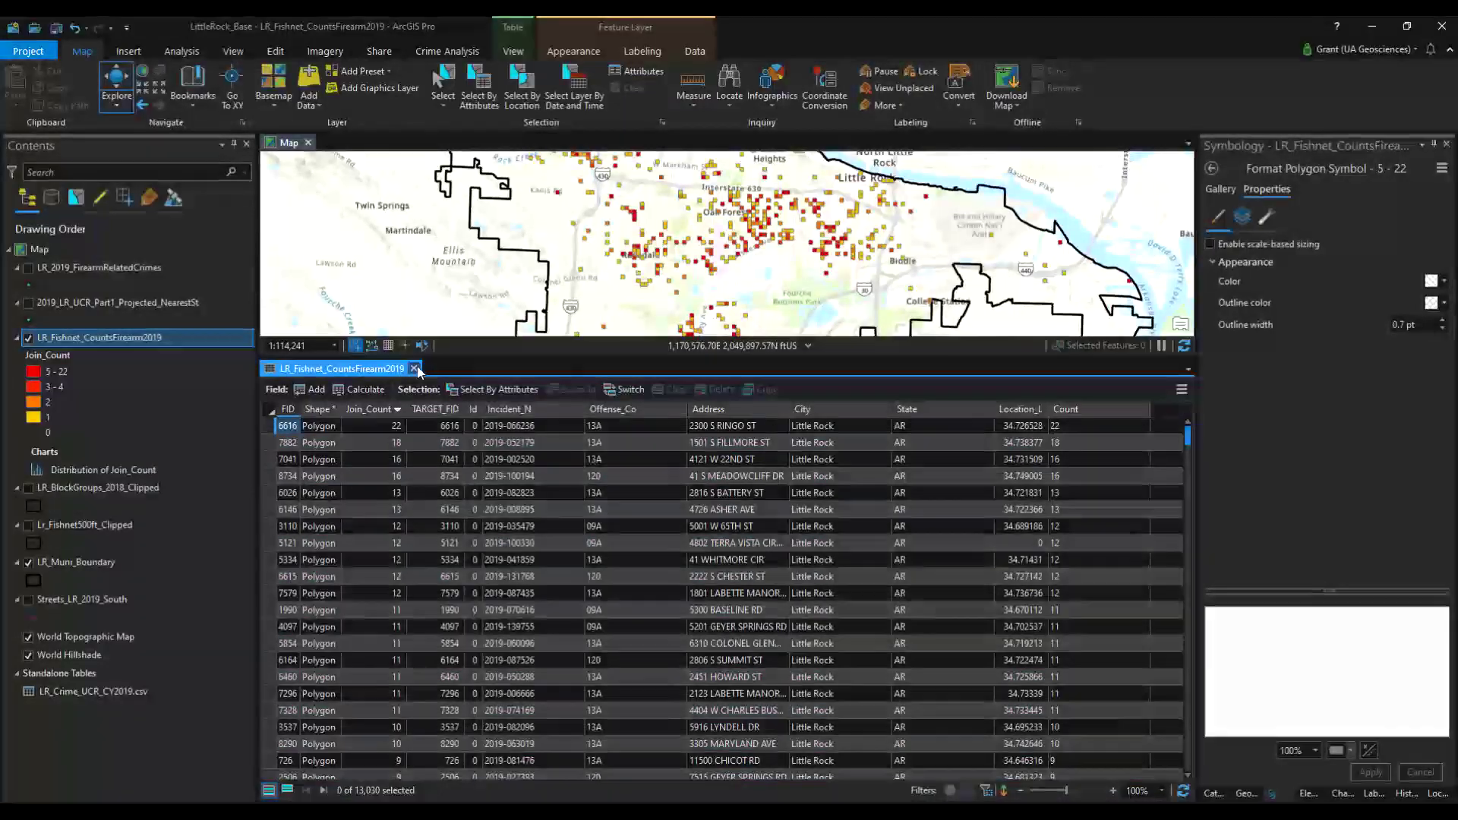
# Close the LR_Fishnet_CountsFirearm2019 attribute table and show the LR_BlockGroups_2018_Clipped layer on the map
pyautogui.click(413, 368)
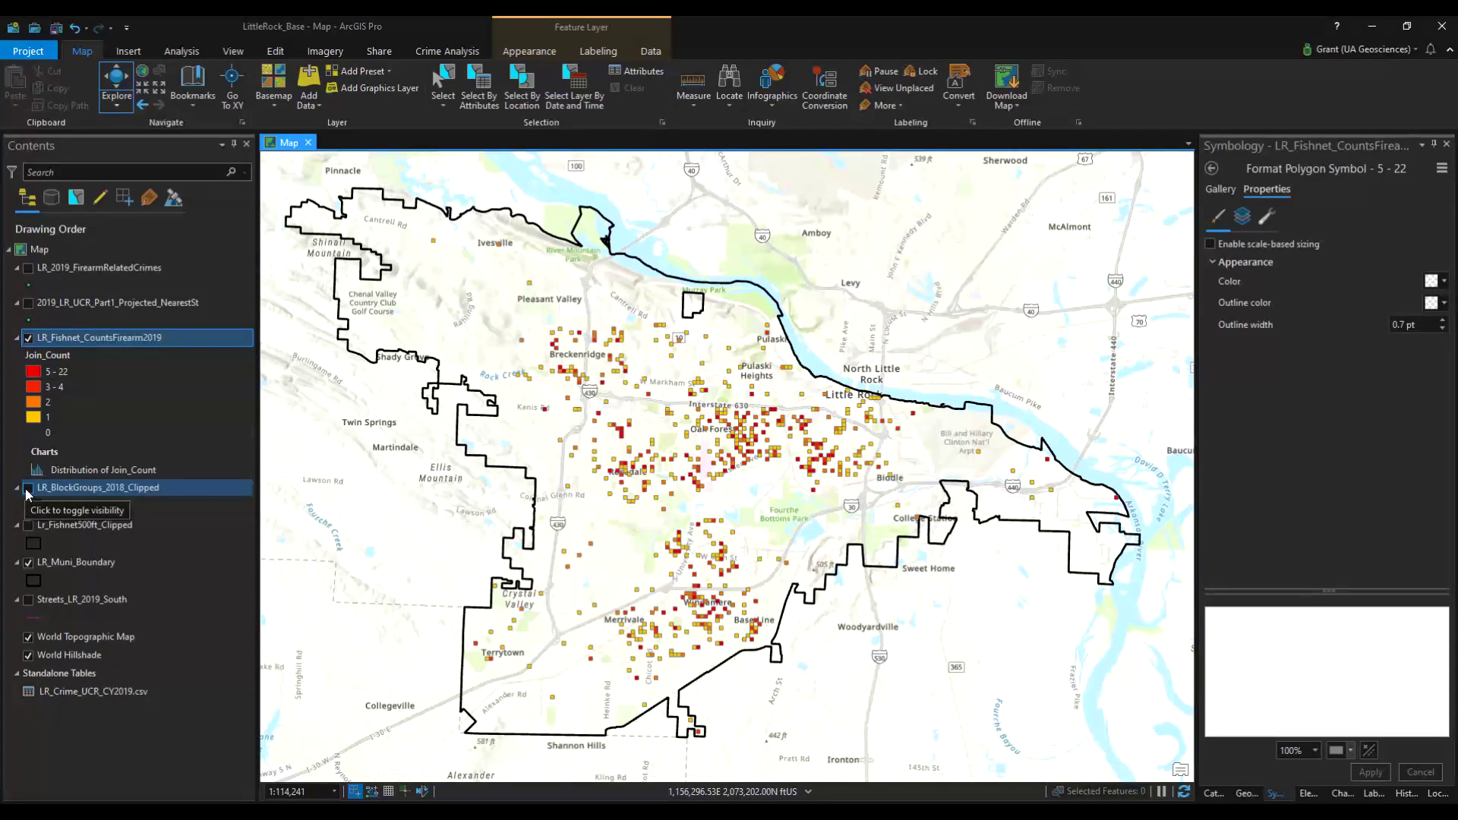
pyautogui.click(29, 489)
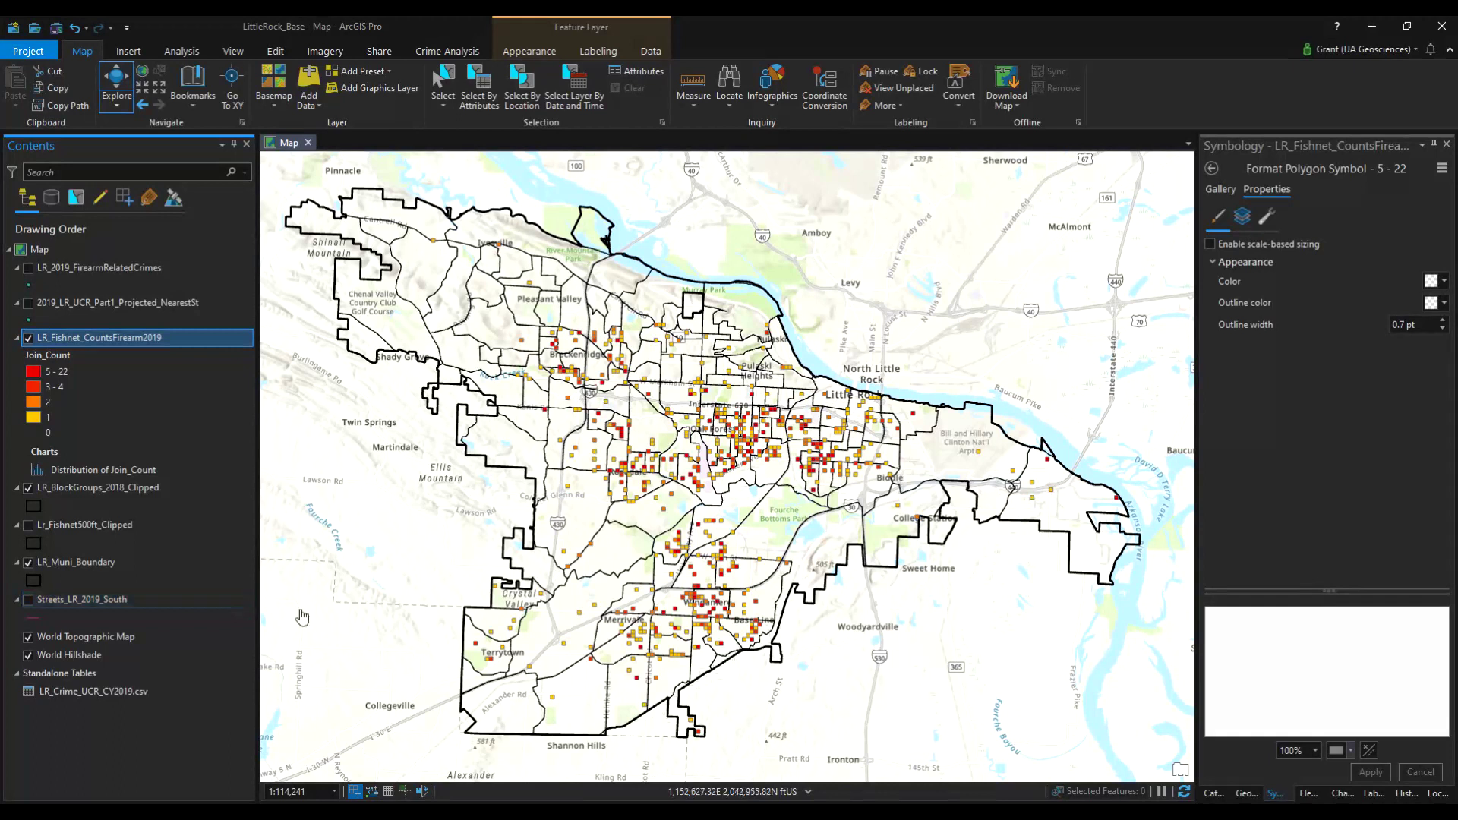
pyautogui.scroll(3, 635, 645)
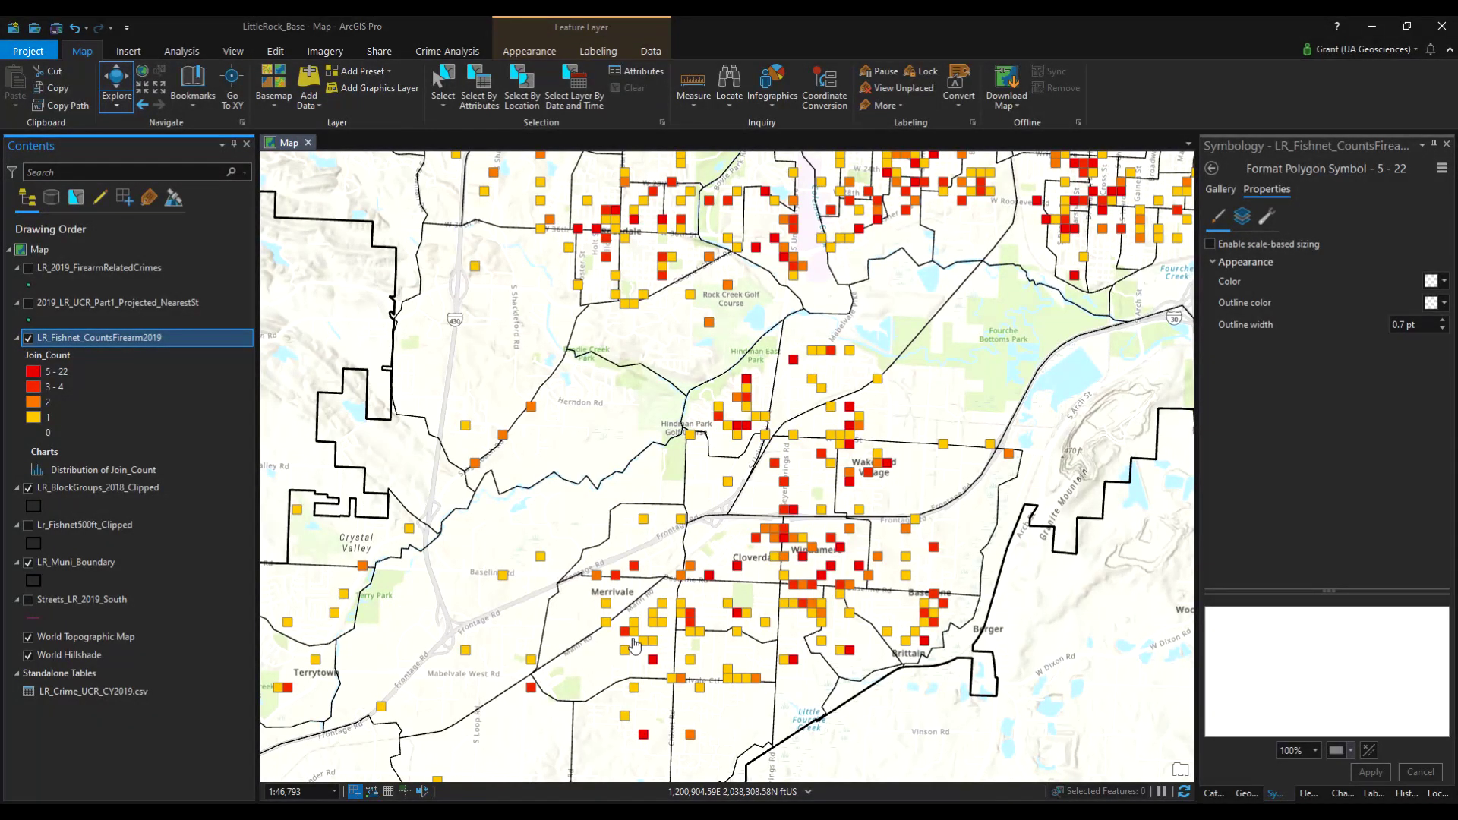
pyautogui.moveTo(930, 303); pyautogui.dragTo(823, 612)
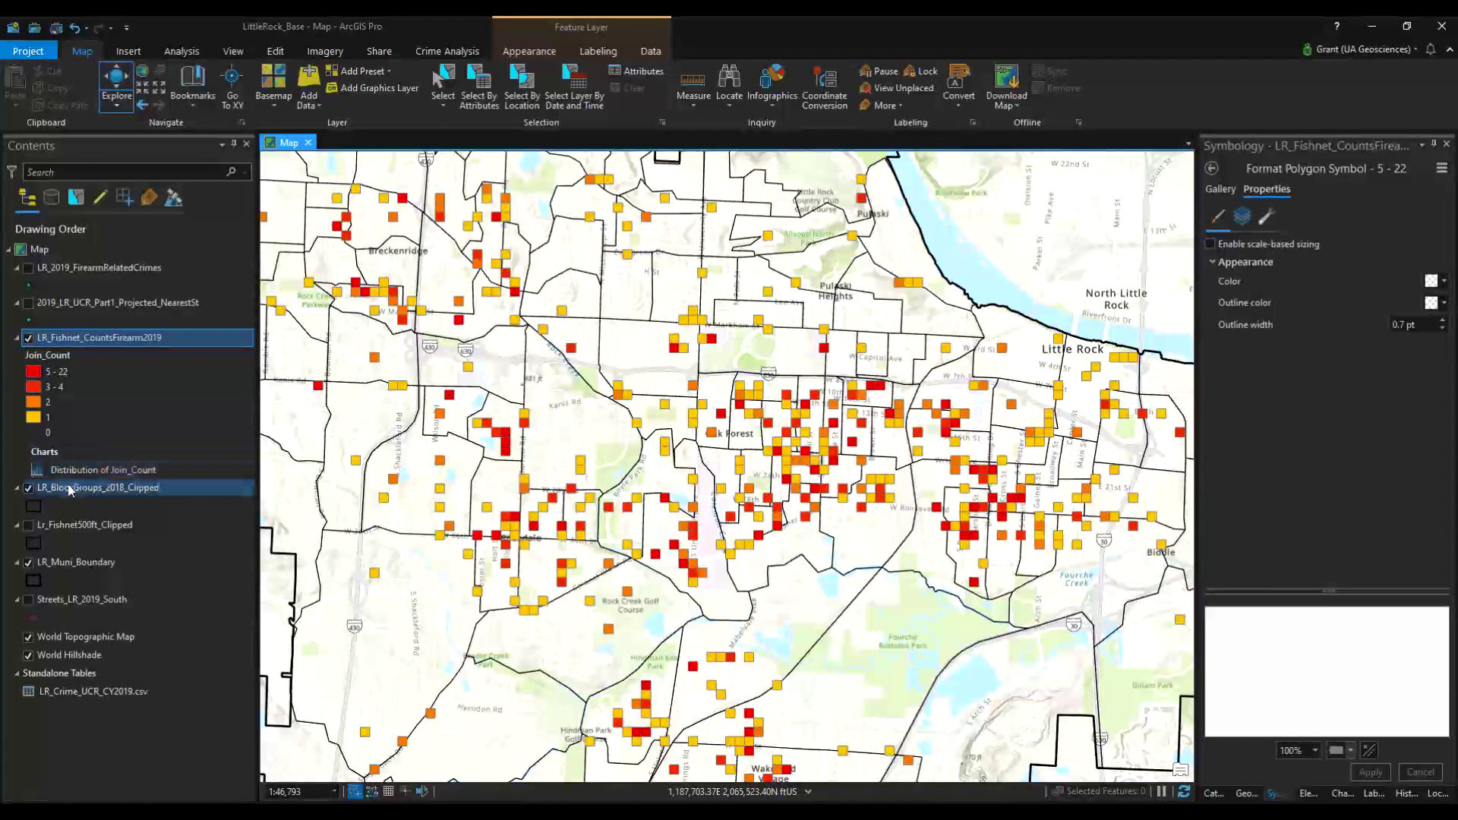
# Set the outline width of the LR_BlockGroups_2018_Clipped polygon symbol to 3 pt and apply the change
pyautogui.click(32, 506)
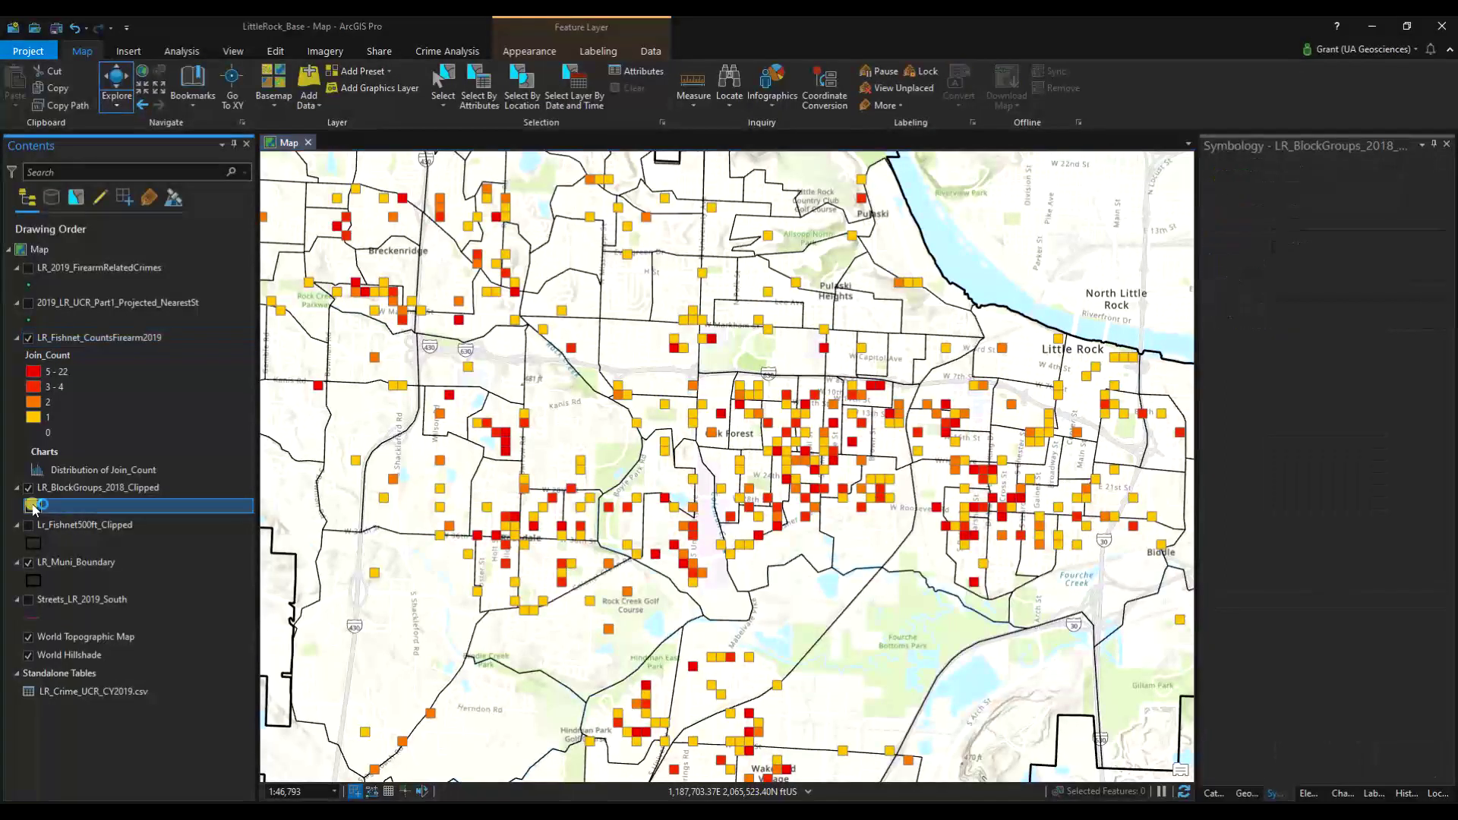
pyautogui.click(1446, 322)
pyautogui.click(1446, 321)
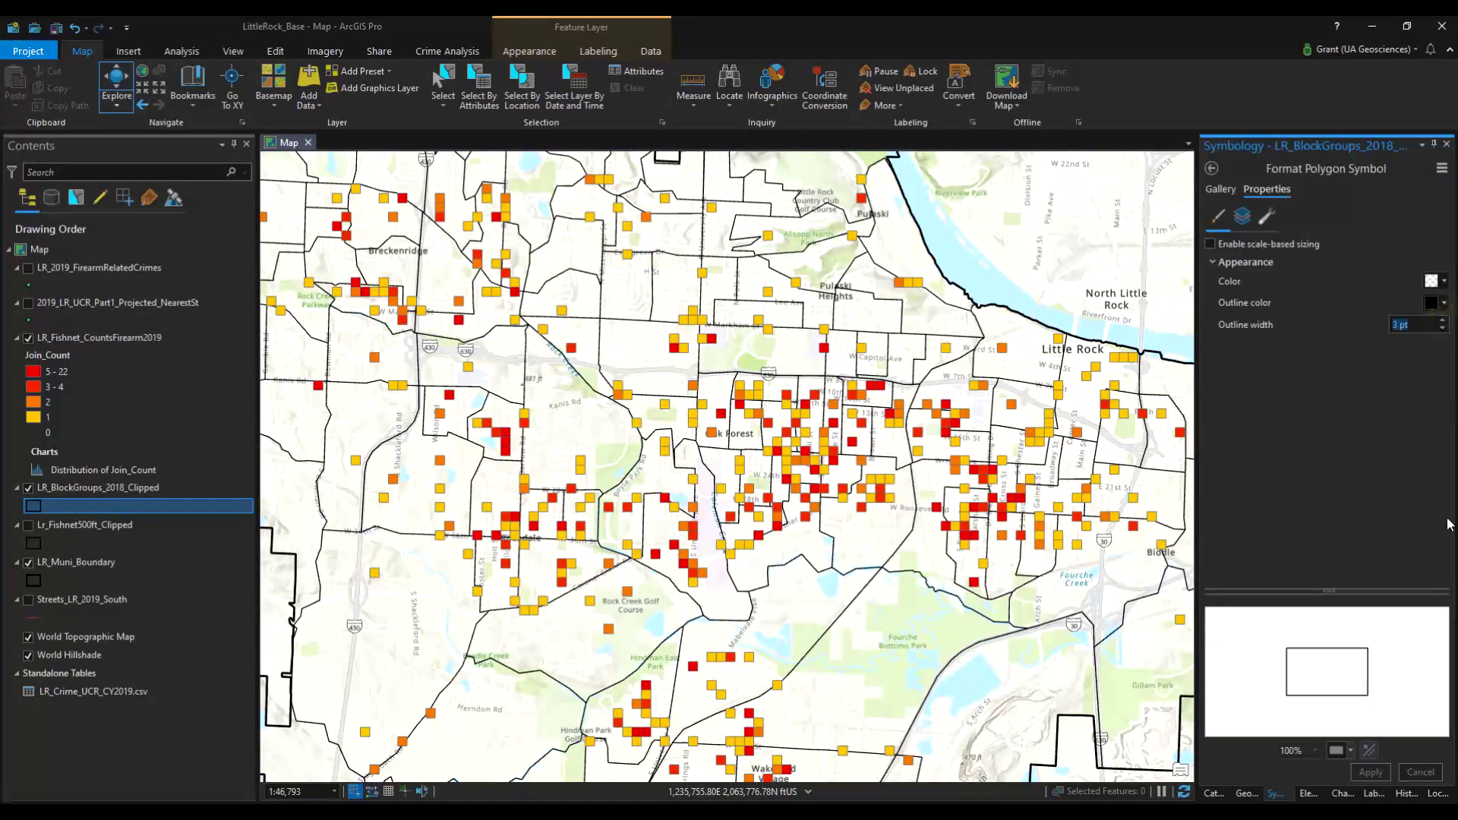
pyautogui.click(1371, 772)
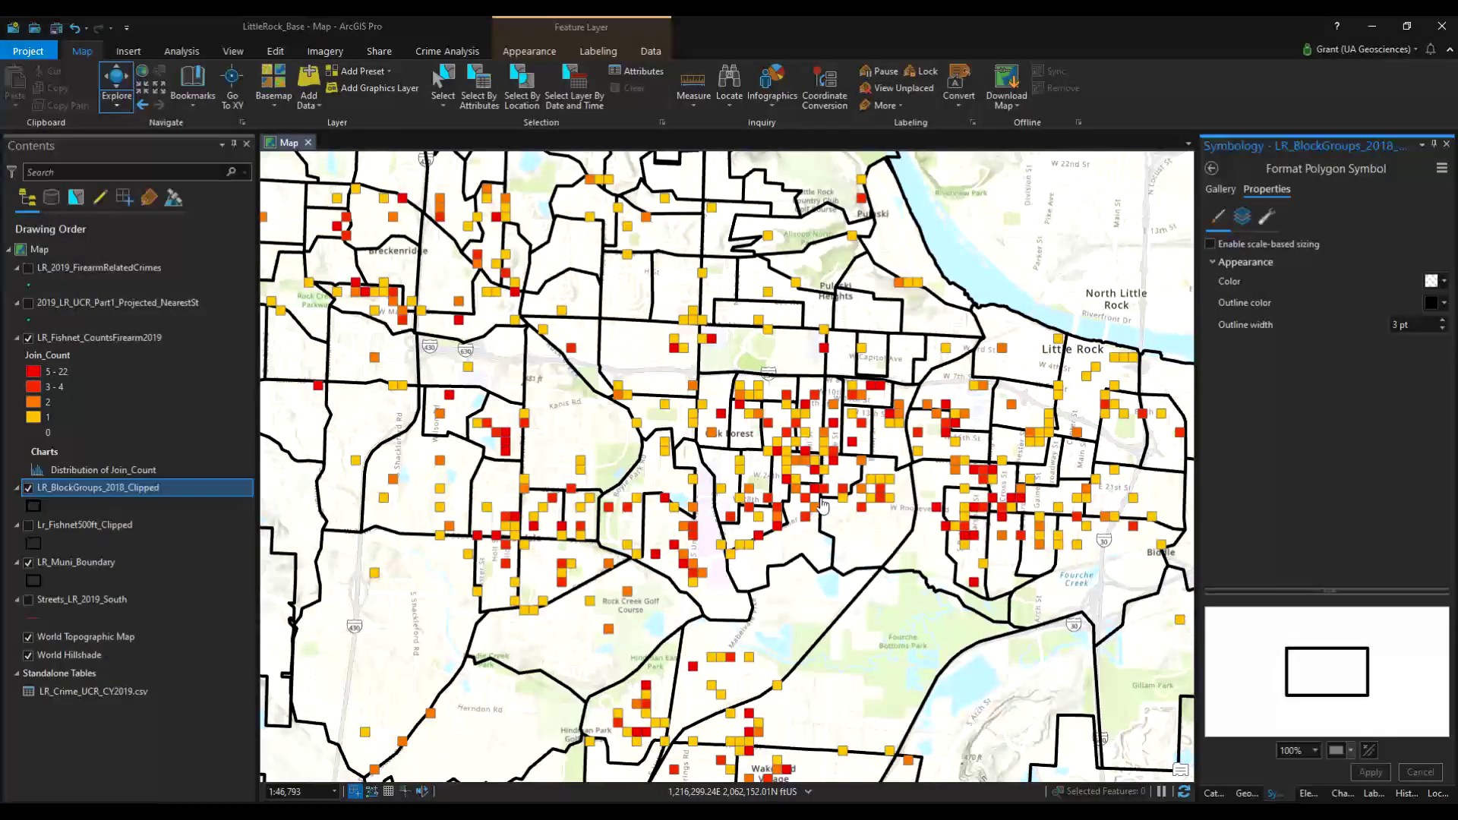
# Examine at close range how the firearm crime cells are distributed within and along the block group boundaries across Little Rock's neighbourhoods
pyautogui.moveTo(619, 615); pyautogui.dragTo(681, 529)
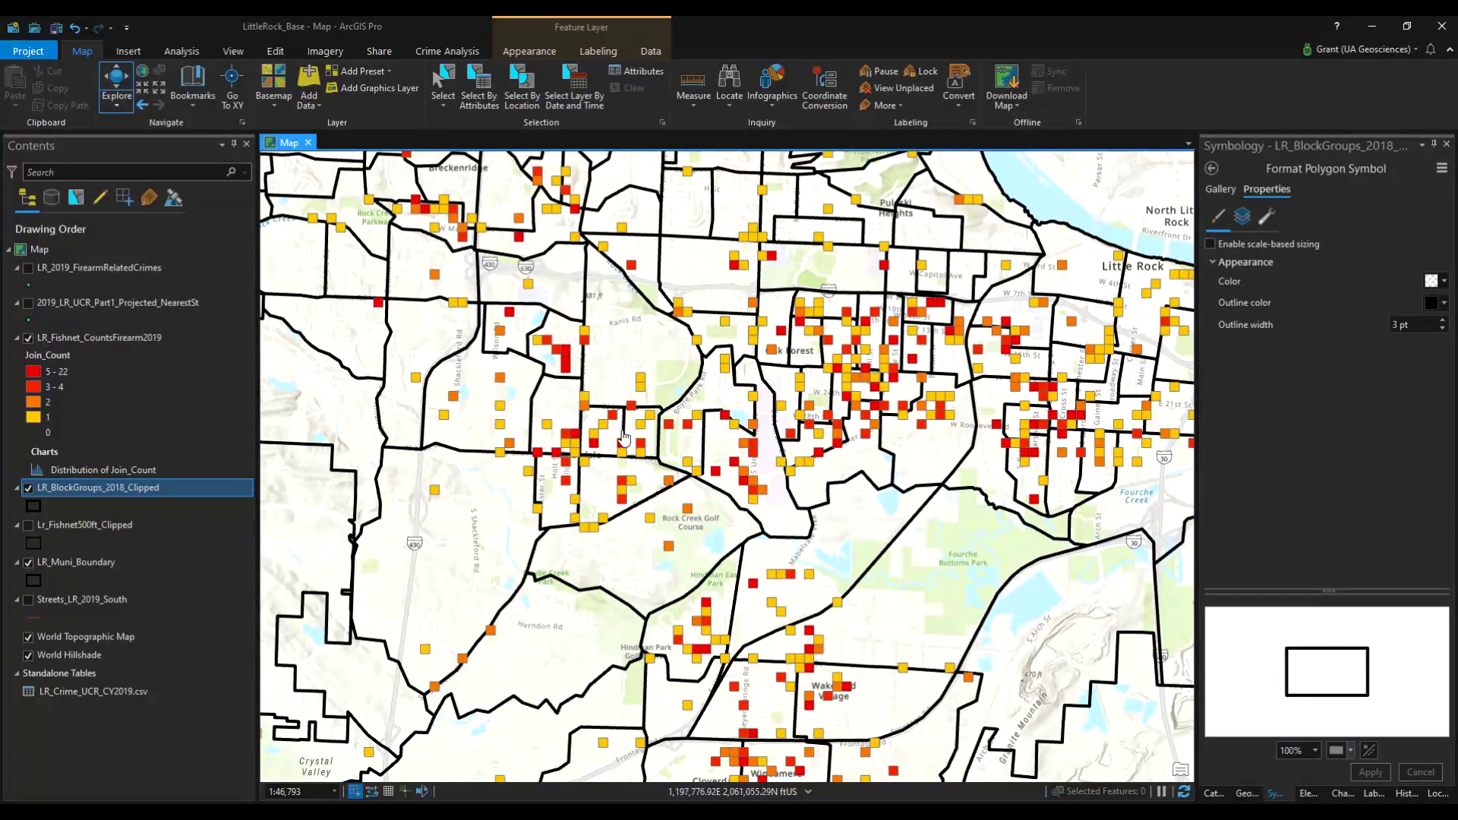
pyautogui.moveTo(615, 668); pyautogui.dragTo(671, 260)
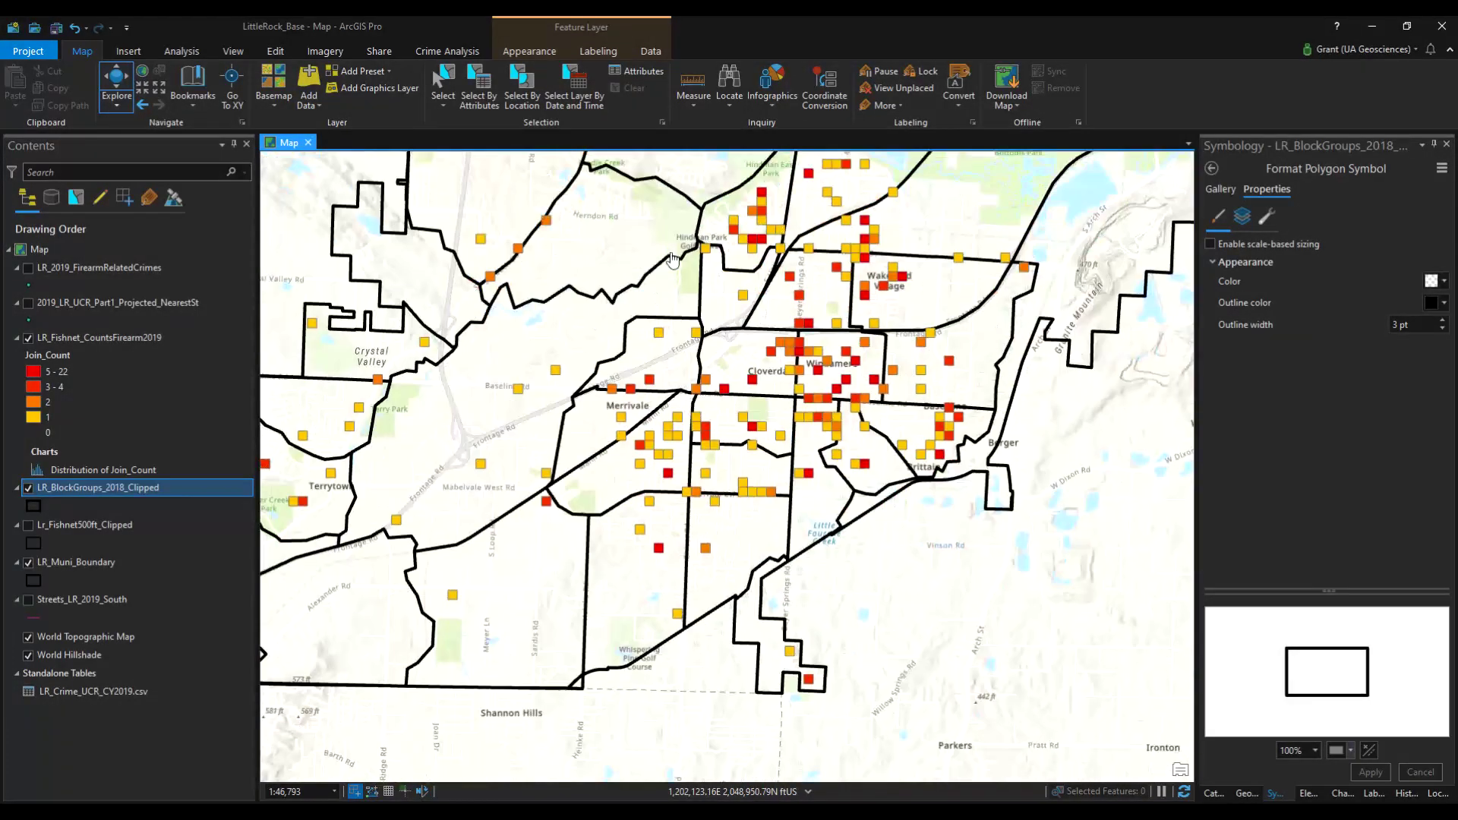
pyautogui.moveTo(777, 376); pyautogui.dragTo(525, 643)
pyautogui.moveTo(591, 444); pyautogui.dragTo(639, 655)
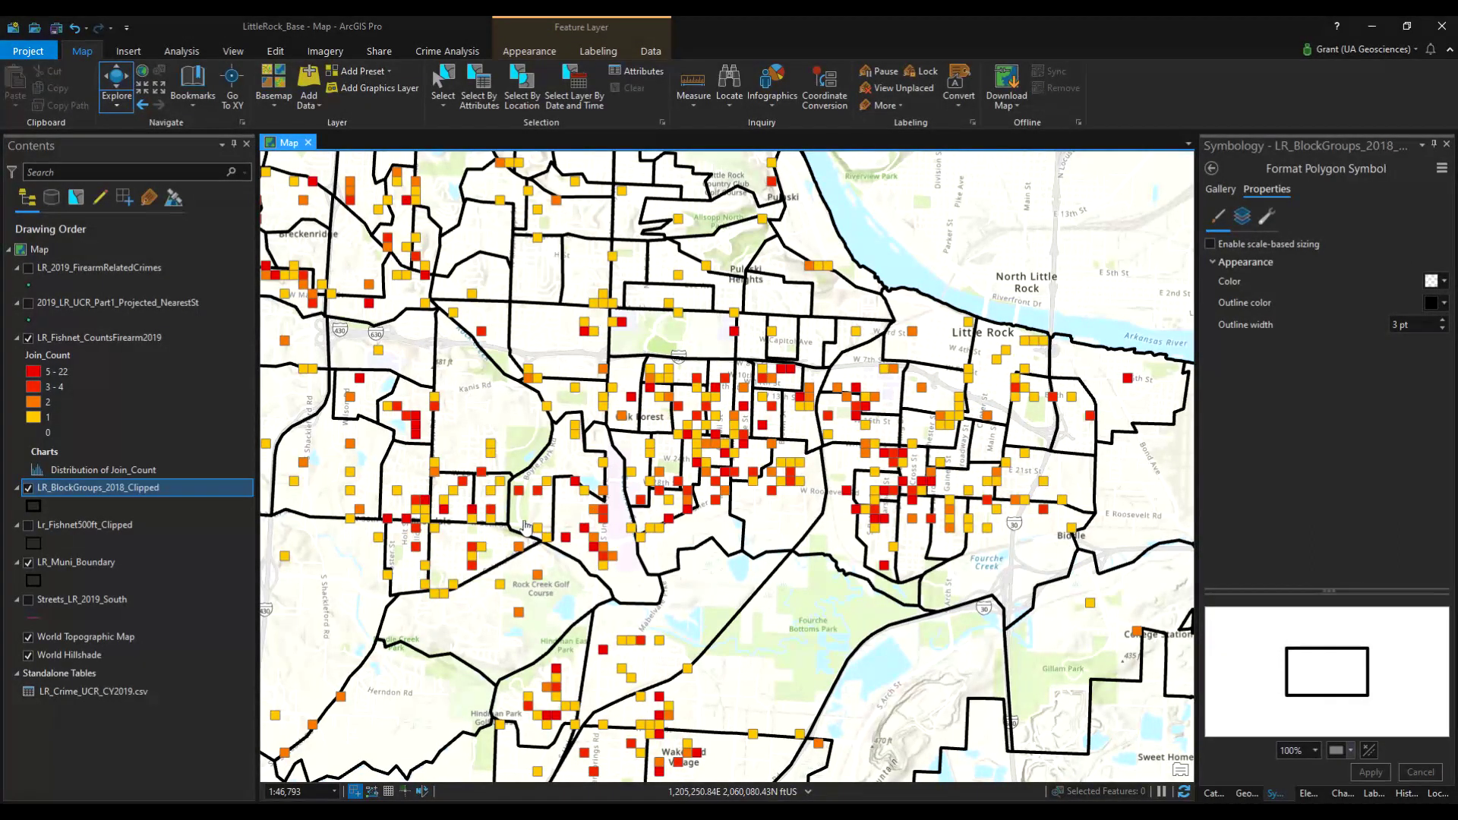
pyautogui.scroll(5, 607, 526)
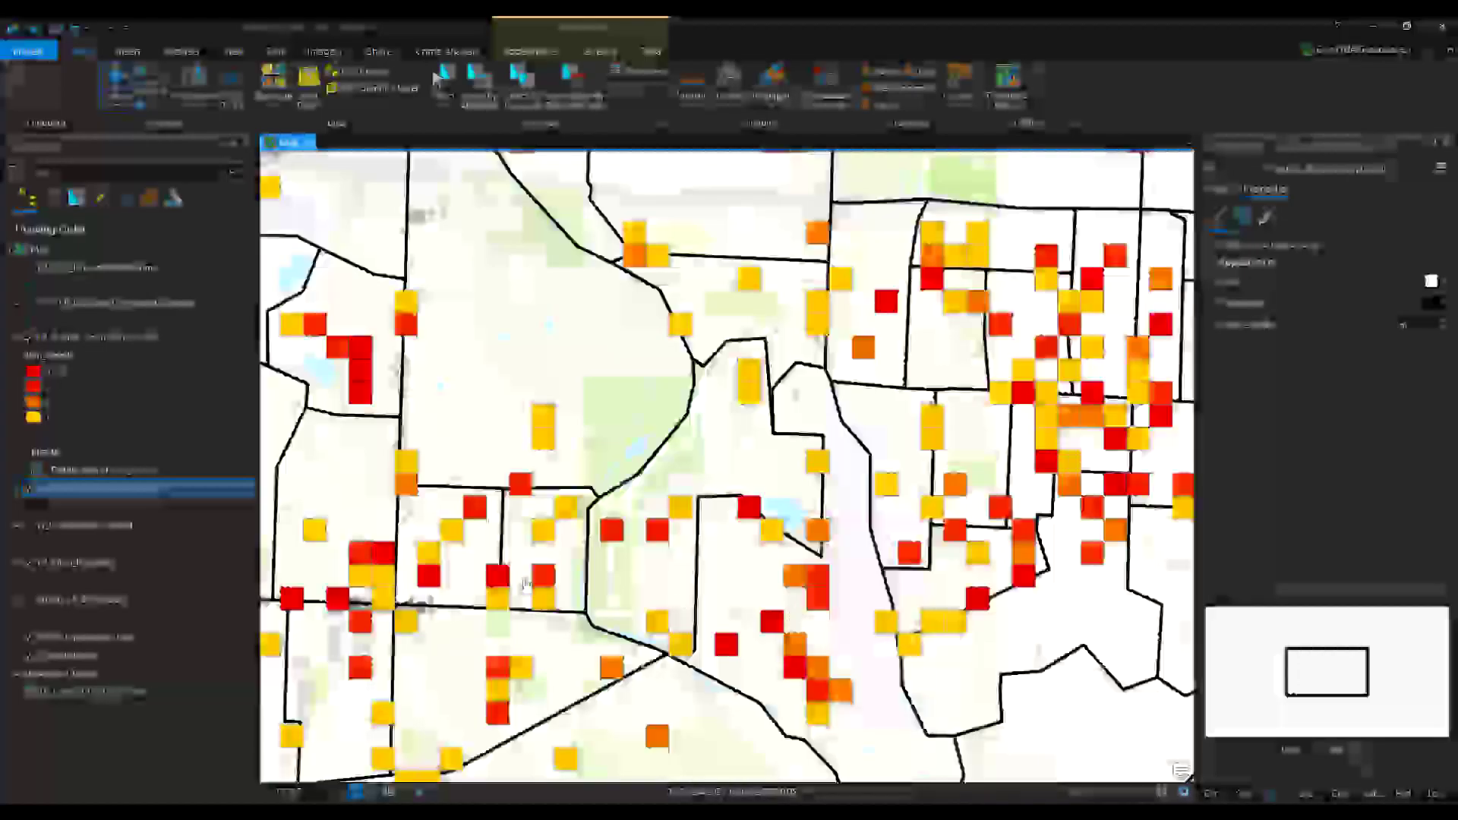
pyautogui.moveTo(526, 585); pyautogui.dragTo(721, 581)
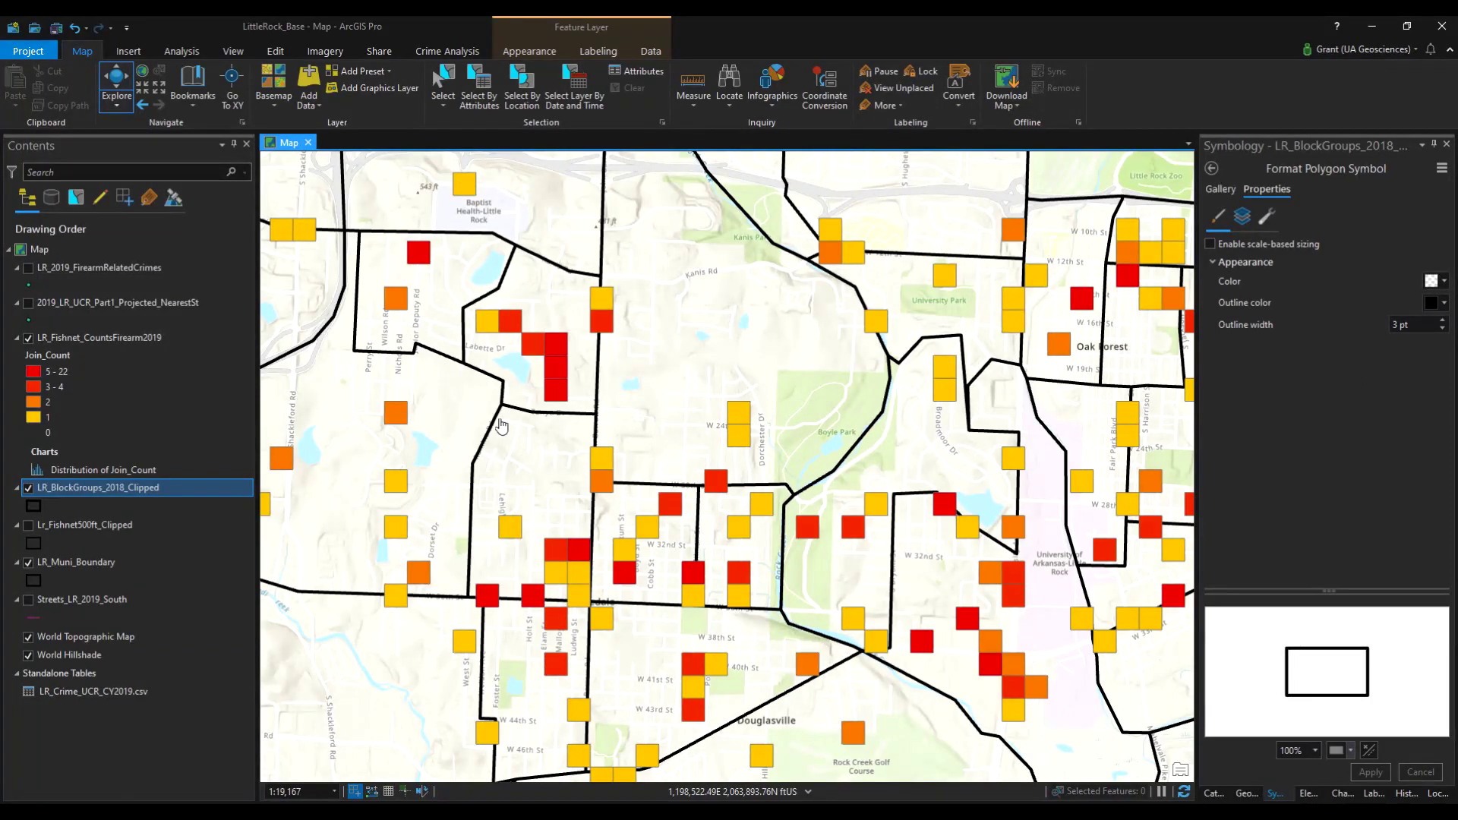
pyautogui.moveTo(426, 516); pyautogui.dragTo(439, 264)
pyautogui.moveTo(499, 586); pyautogui.dragTo(327, 664)
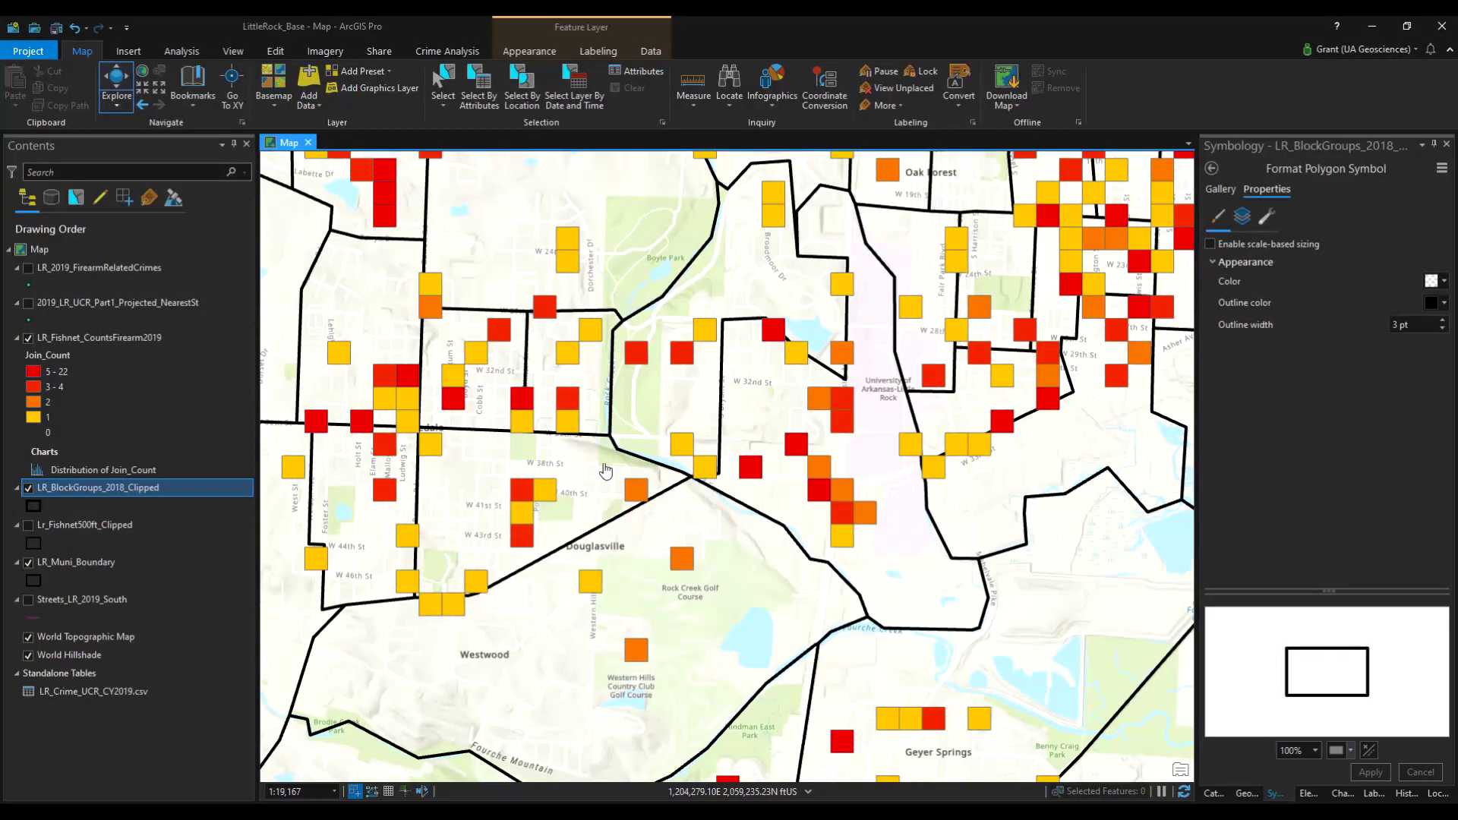
pyautogui.moveTo(603, 462); pyautogui.dragTo(535, 637)
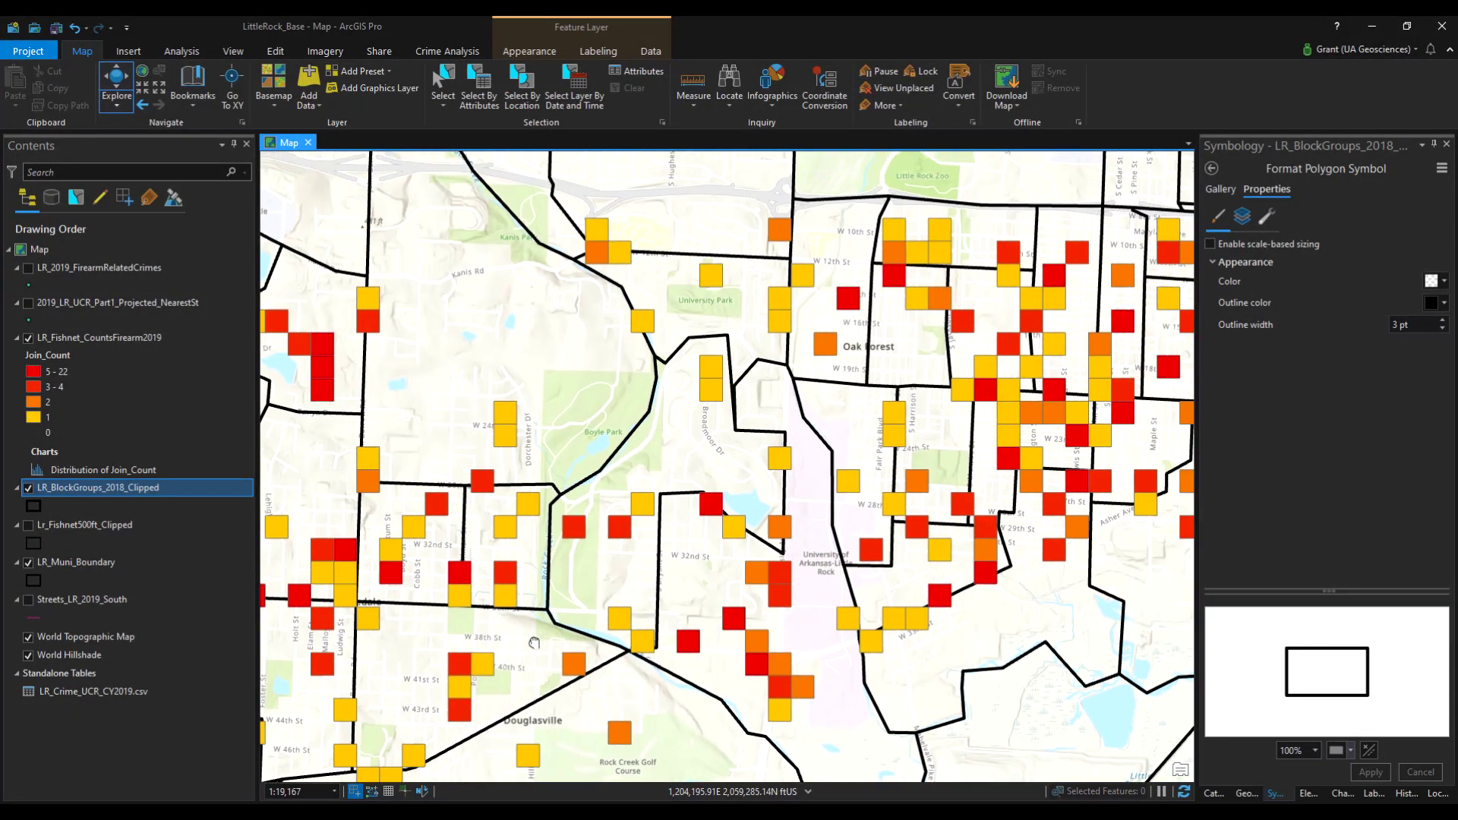
pyautogui.moveTo(943, 317); pyautogui.dragTo(666, 503)
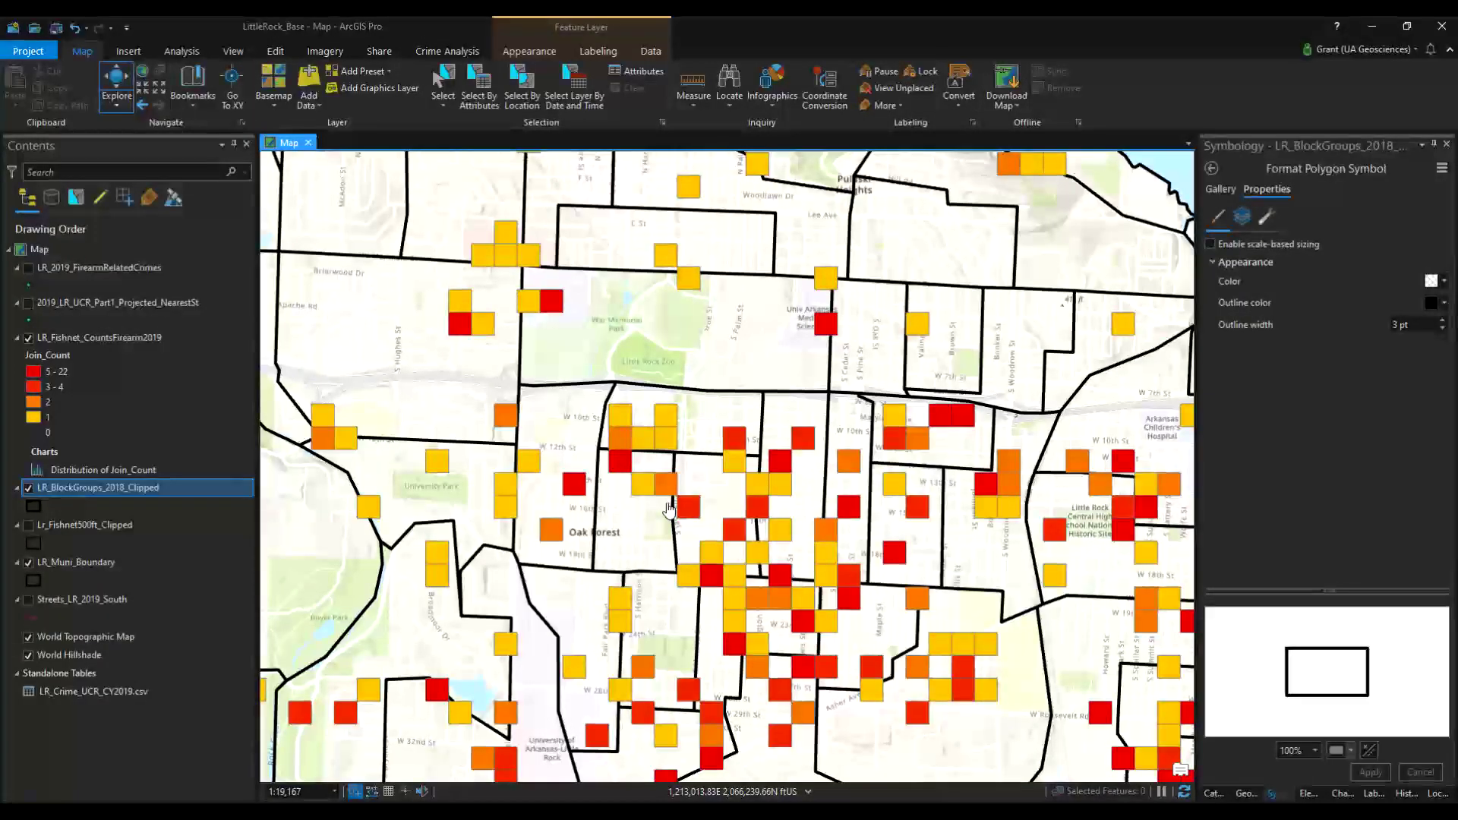
pyautogui.scroll(-2, 581, 537)
pyautogui.moveTo(505, 556); pyautogui.dragTo(458, 414)
pyautogui.moveTo(967, 551); pyautogui.dragTo(744, 586)
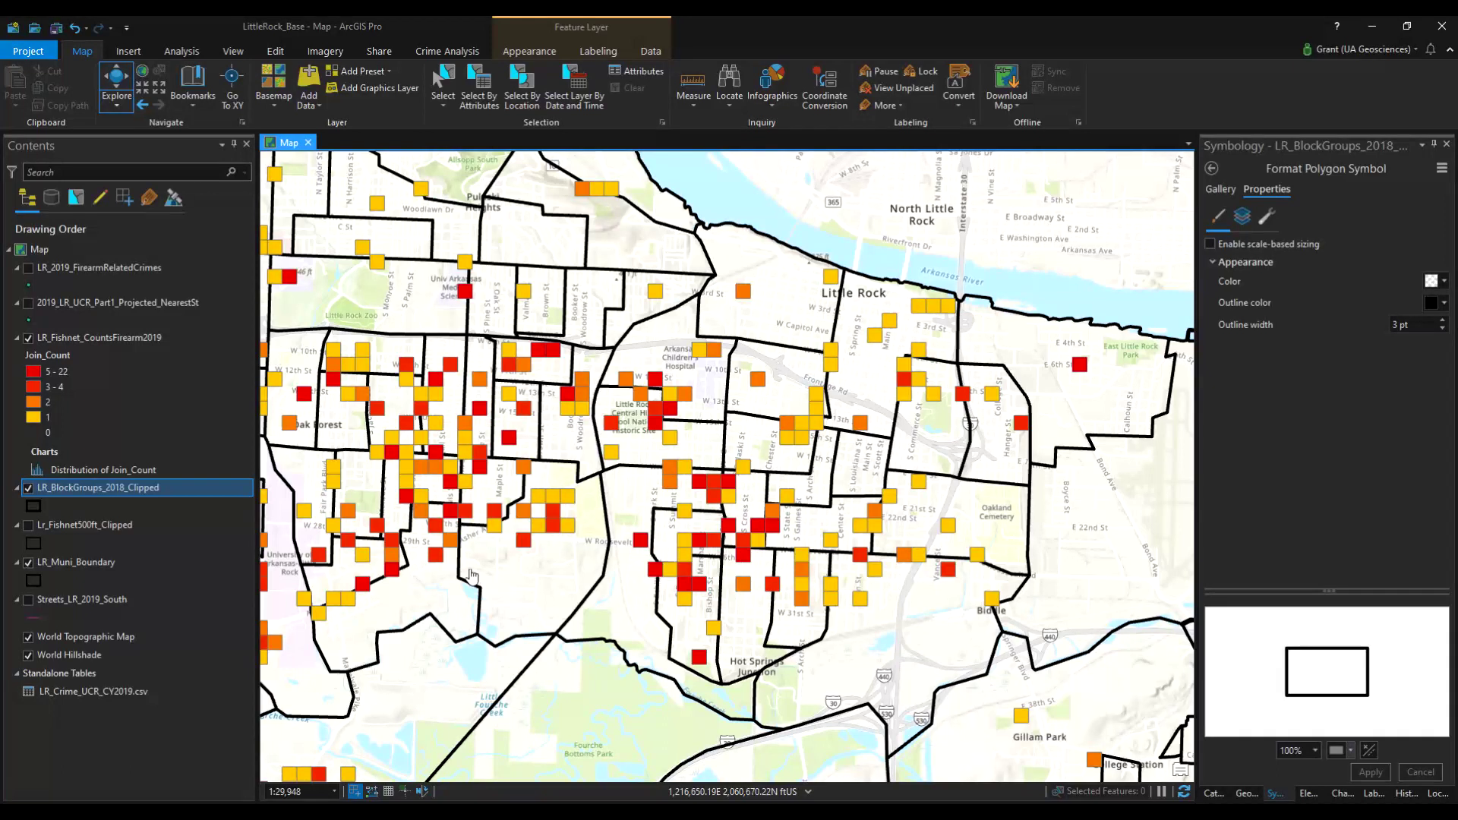
# Compare the clusters of high-count firearm crime cells with the block groups at citywide scale
pyautogui.scroll(-4, 464, 587)
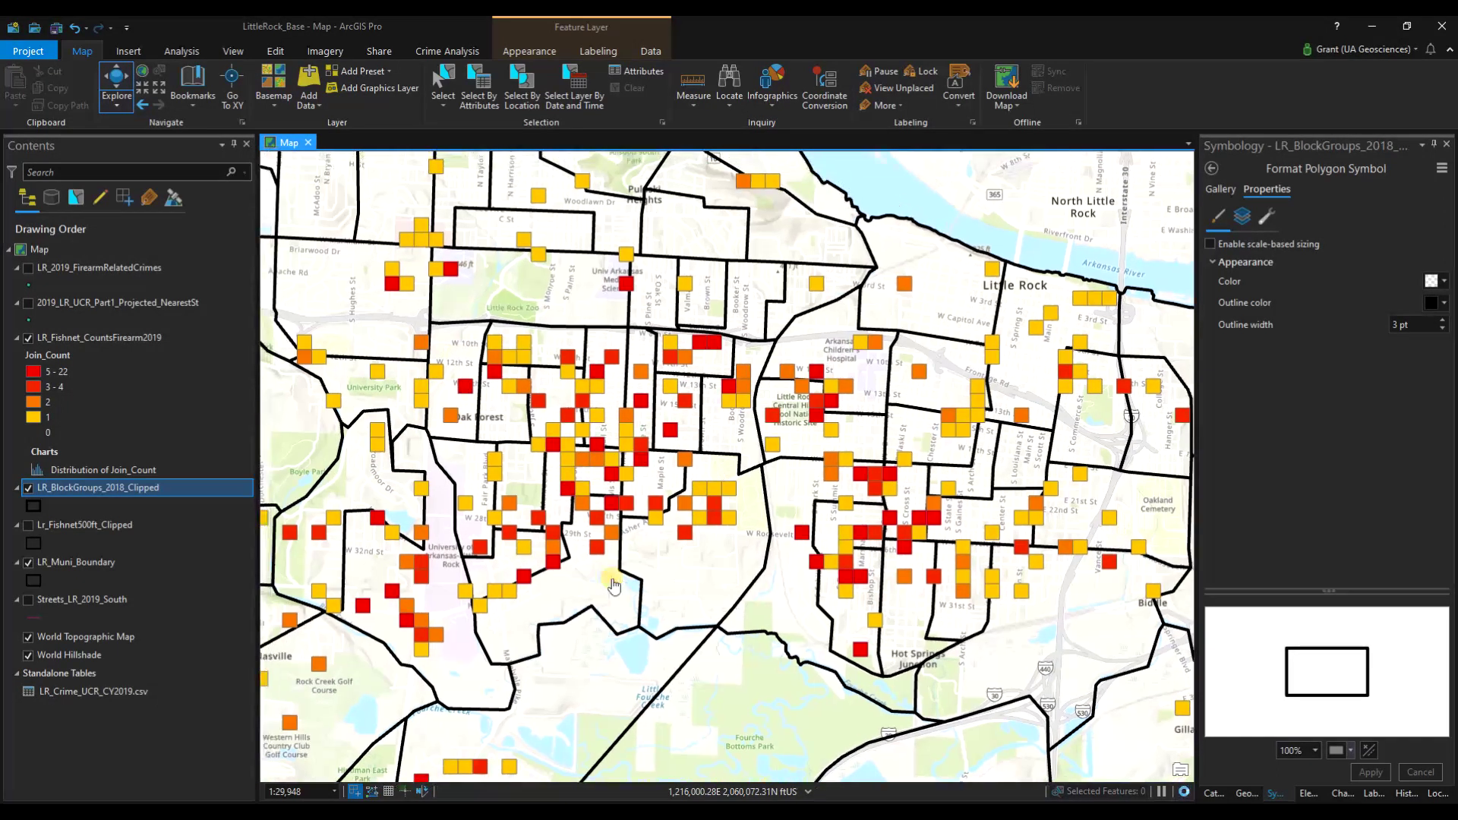
pyautogui.moveTo(578, 579); pyautogui.dragTo(683, 488)
pyautogui.moveTo(617, 597); pyautogui.dragTo(680, 521)
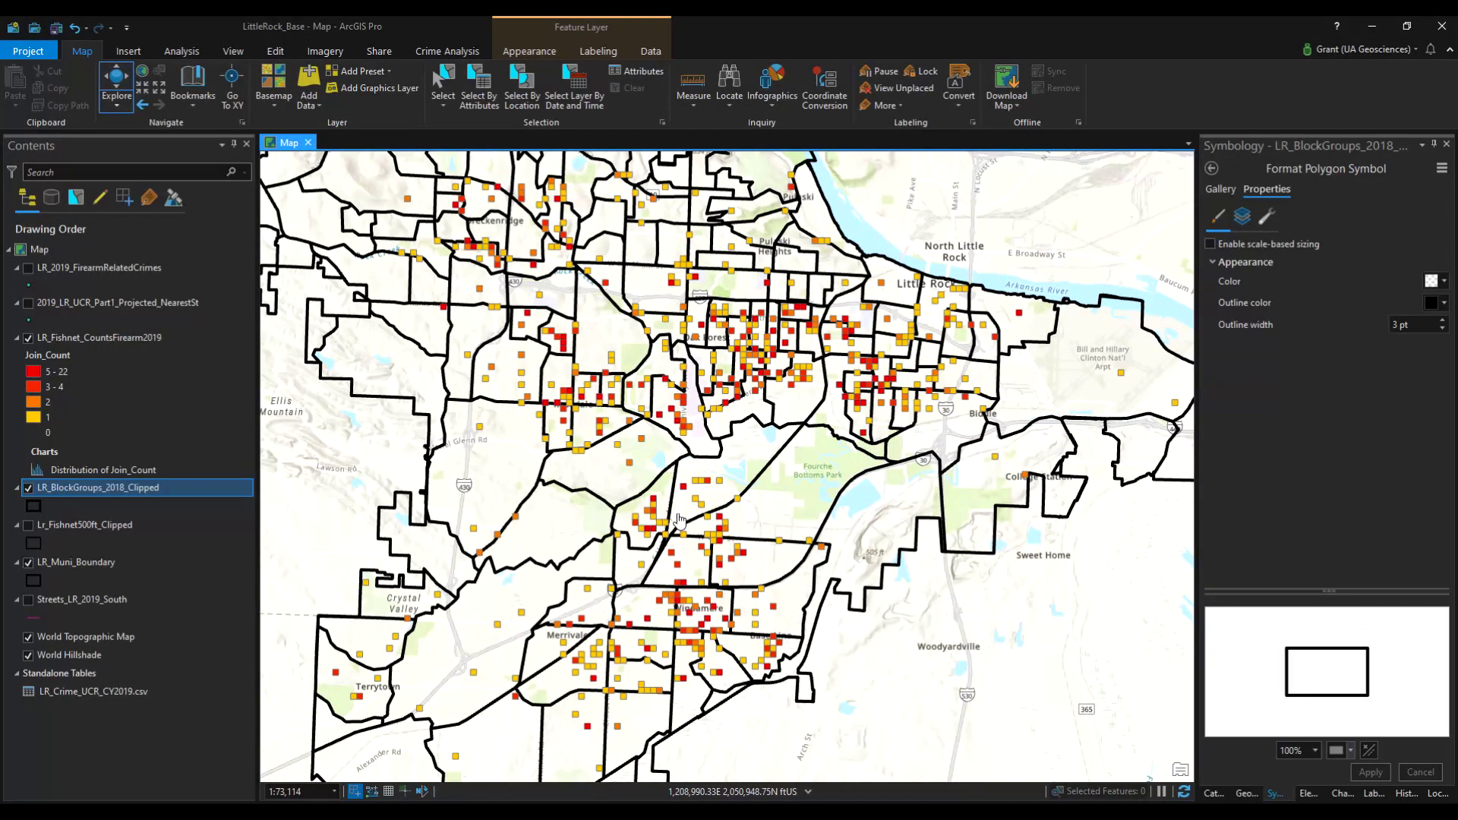
pyautogui.moveTo(635, 434); pyautogui.dragTo(718, 543)
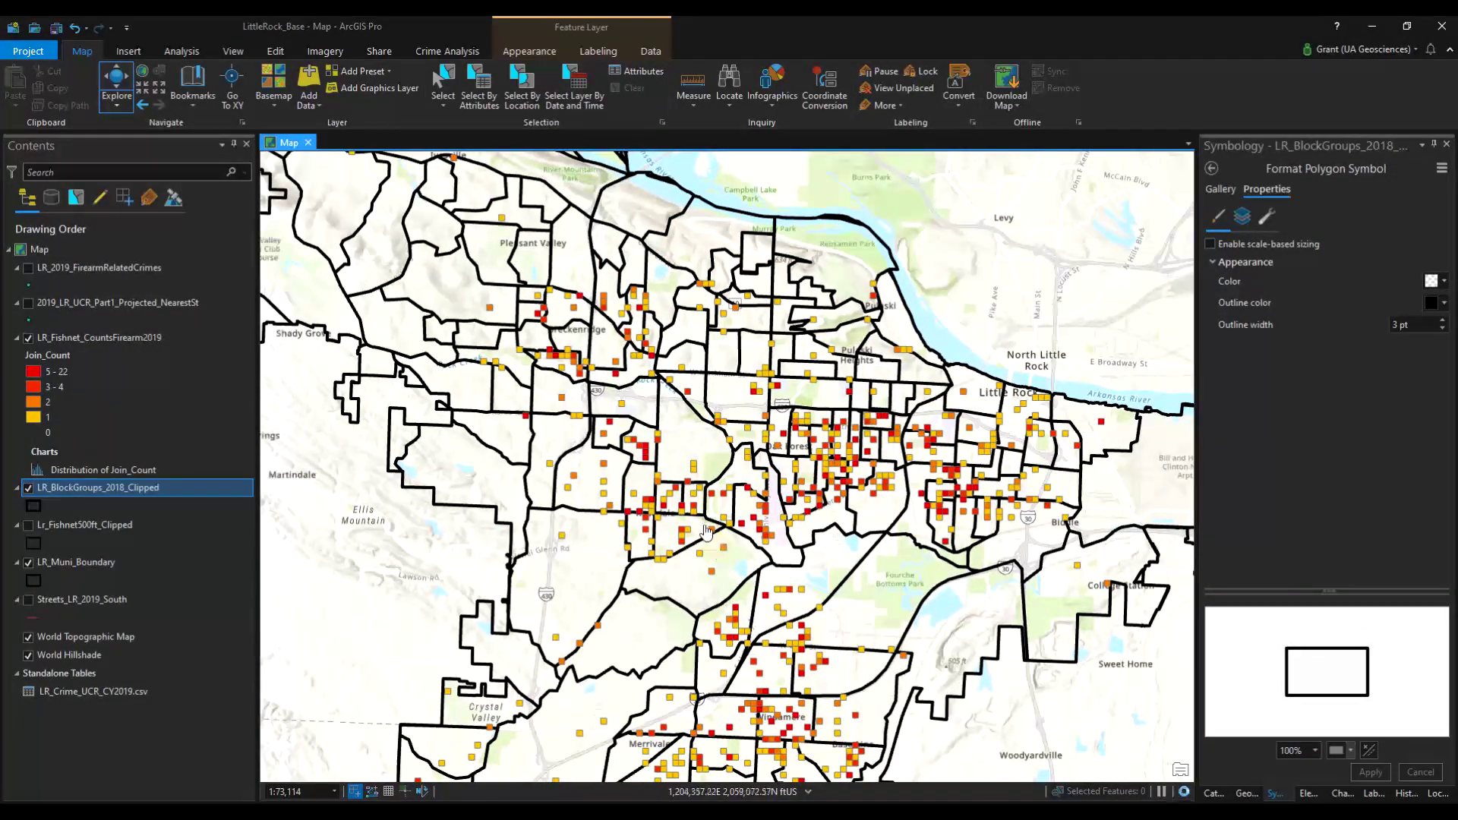
pyautogui.moveTo(513, 418); pyautogui.dragTo(672, 503)
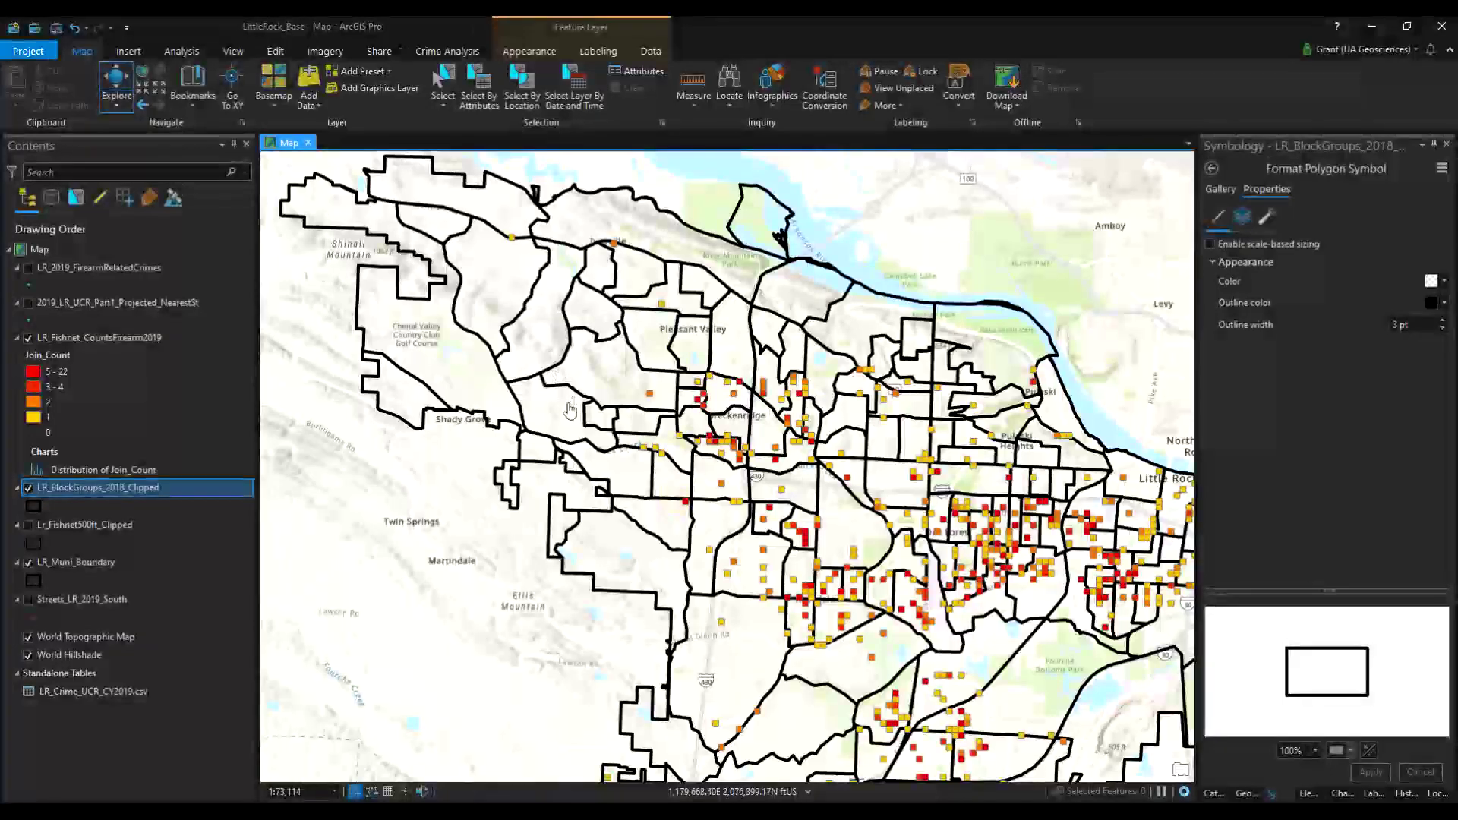
pyautogui.moveTo(741, 622); pyautogui.dragTo(572, 382)
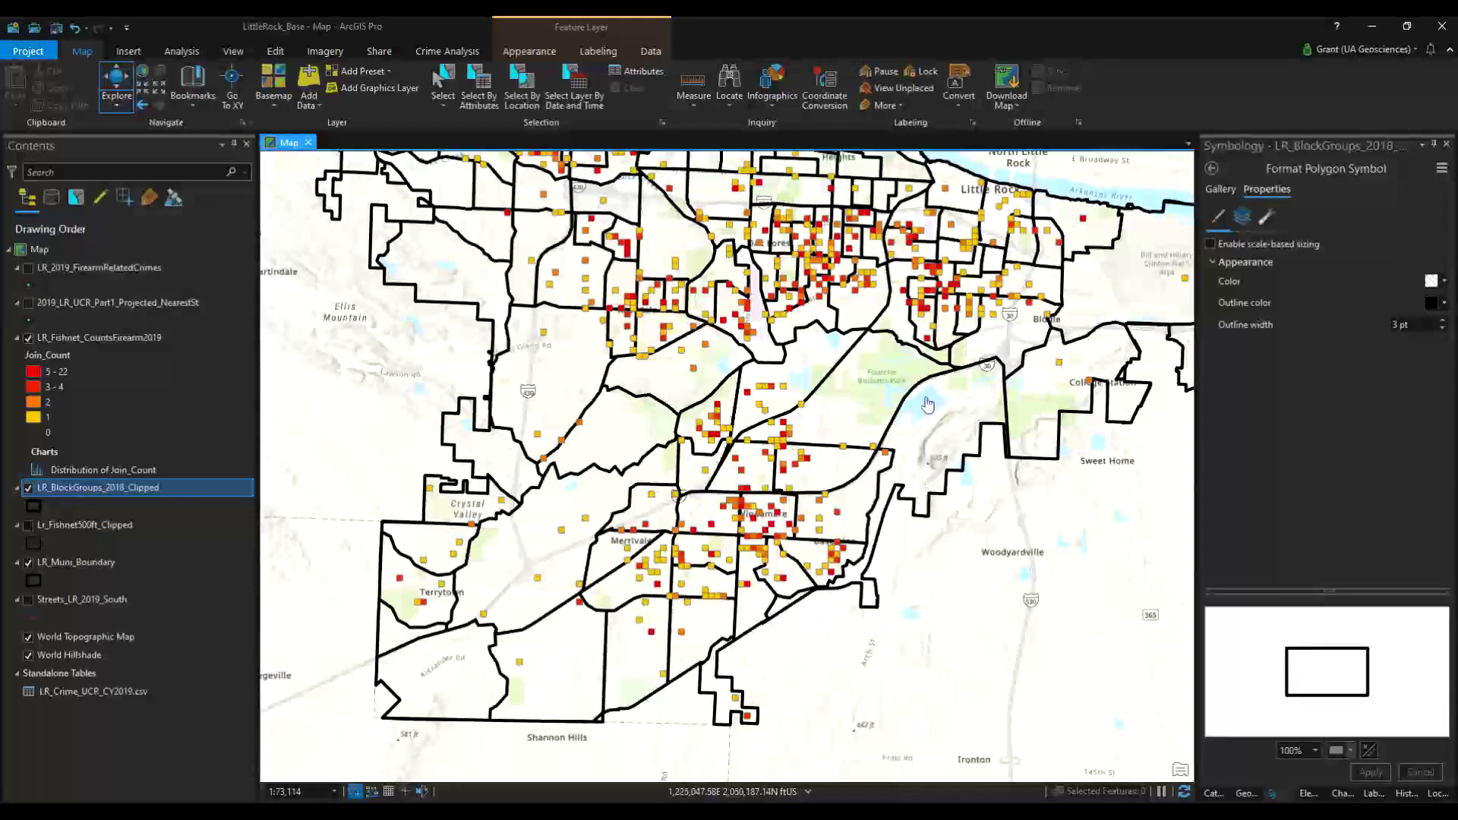
pyautogui.moveTo(842, 343); pyautogui.dragTo(802, 460)
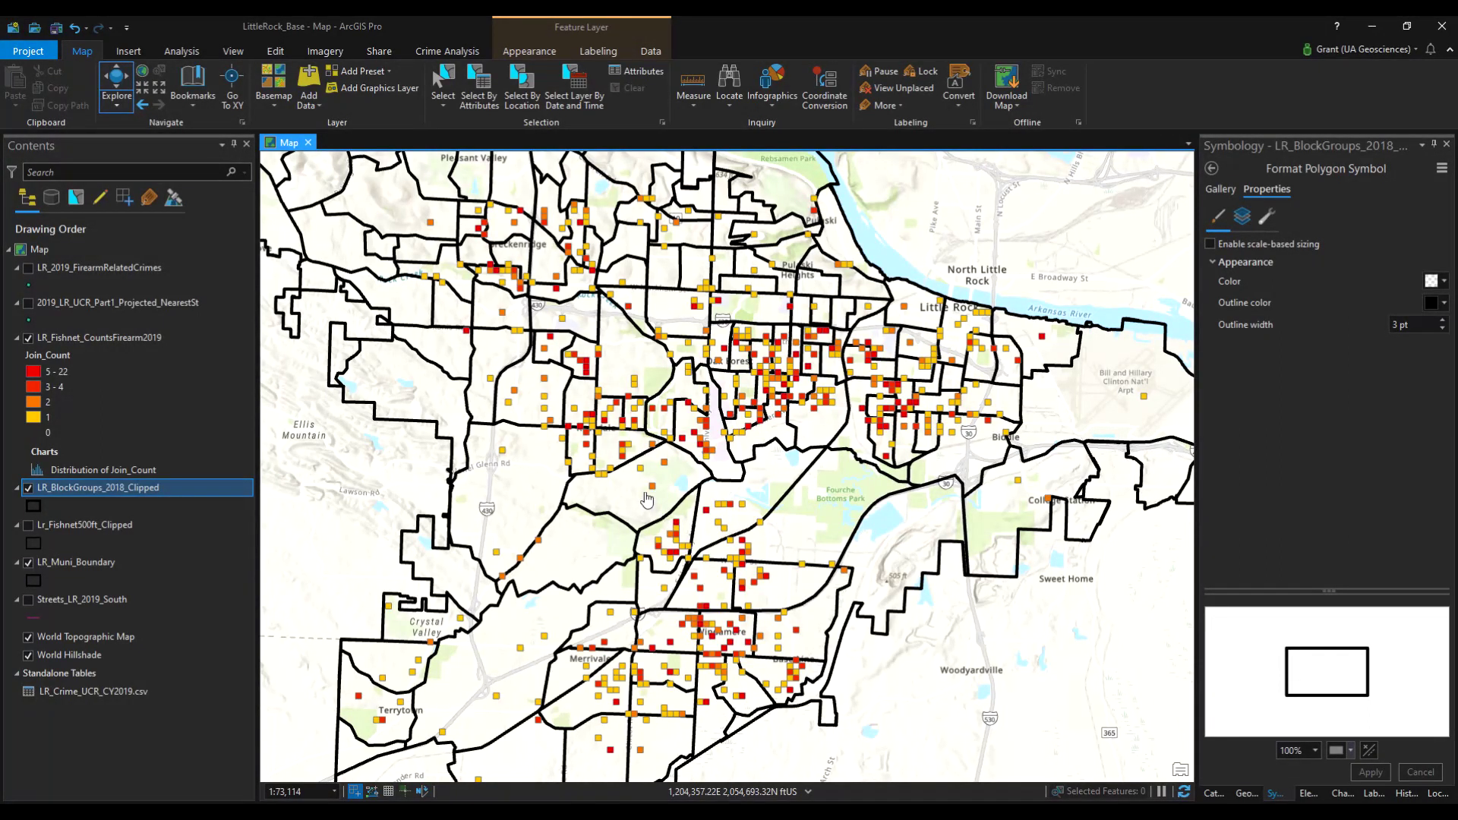
pyautogui.moveTo(646, 499); pyautogui.dragTo(695, 570)
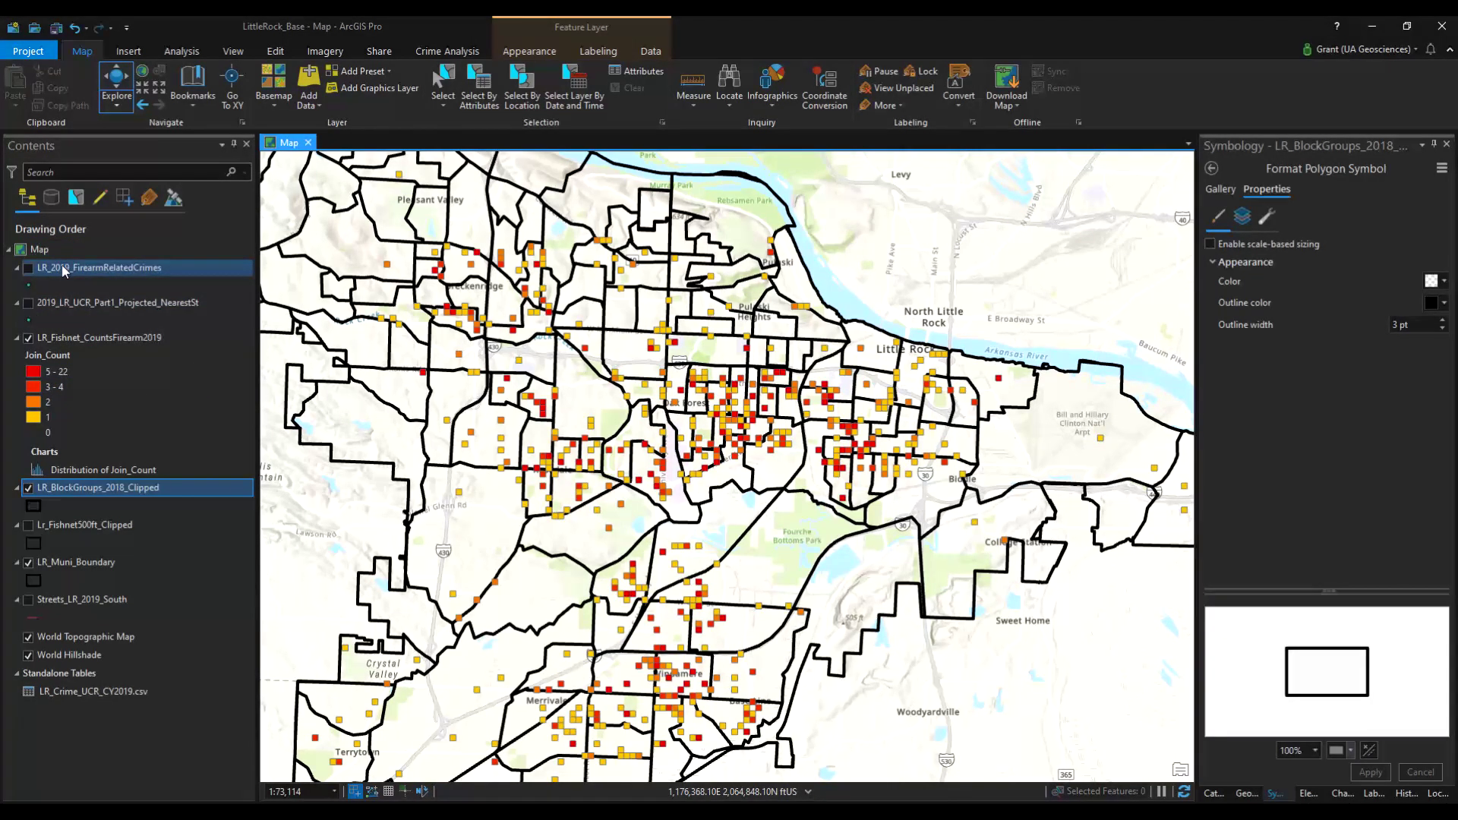
# Briefly display the LR_2019_FirearmRelatedCrimes points over the fishnet cells to compare them, then hide the points again
pyautogui.click(28, 268)
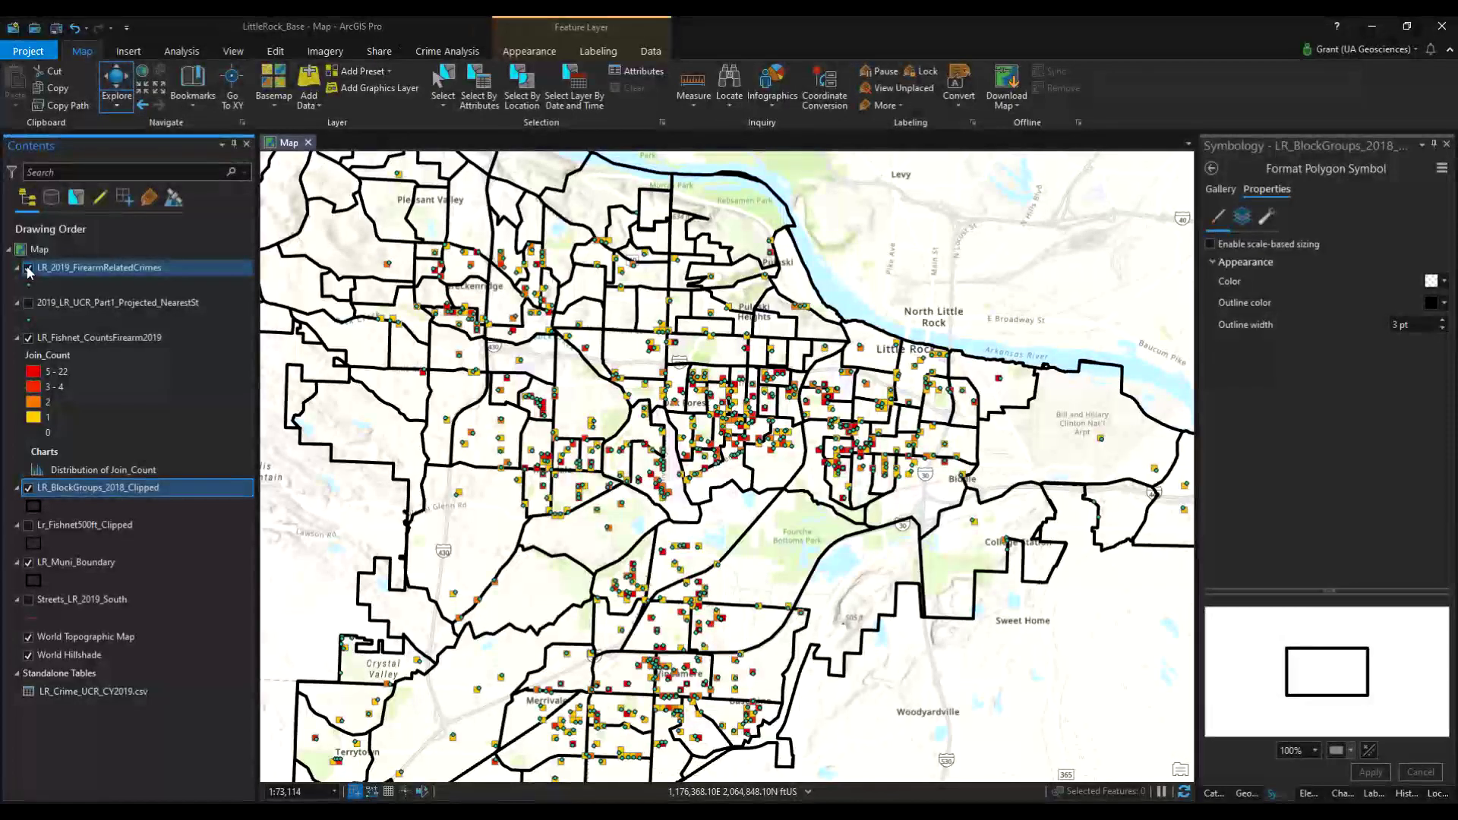
pyautogui.click(28, 268)
pyautogui.click(28, 268)
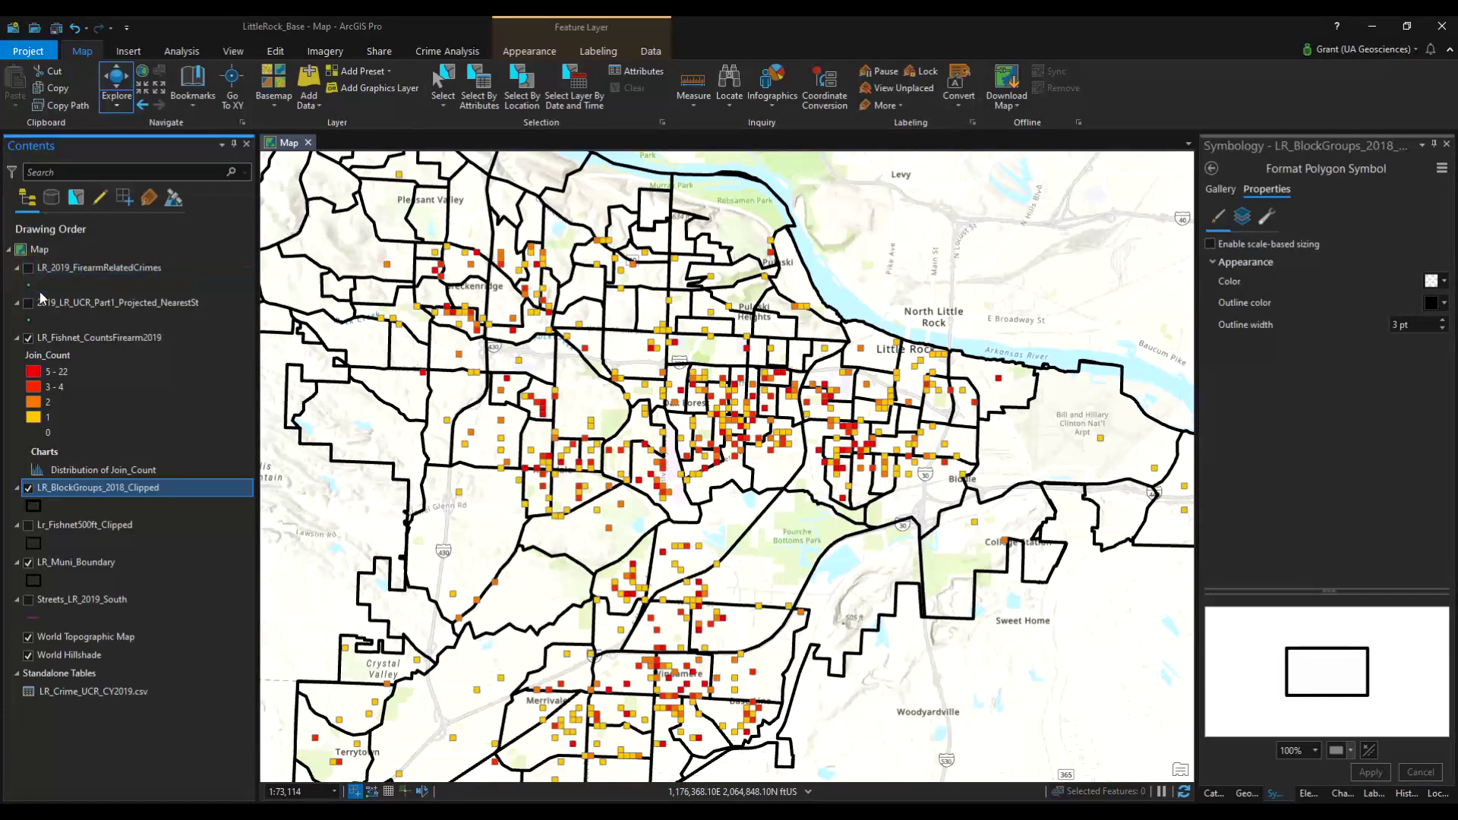
pyautogui.moveTo(498, 556); pyautogui.dragTo(561, 523)
pyautogui.scroll(-2, 607, 463)
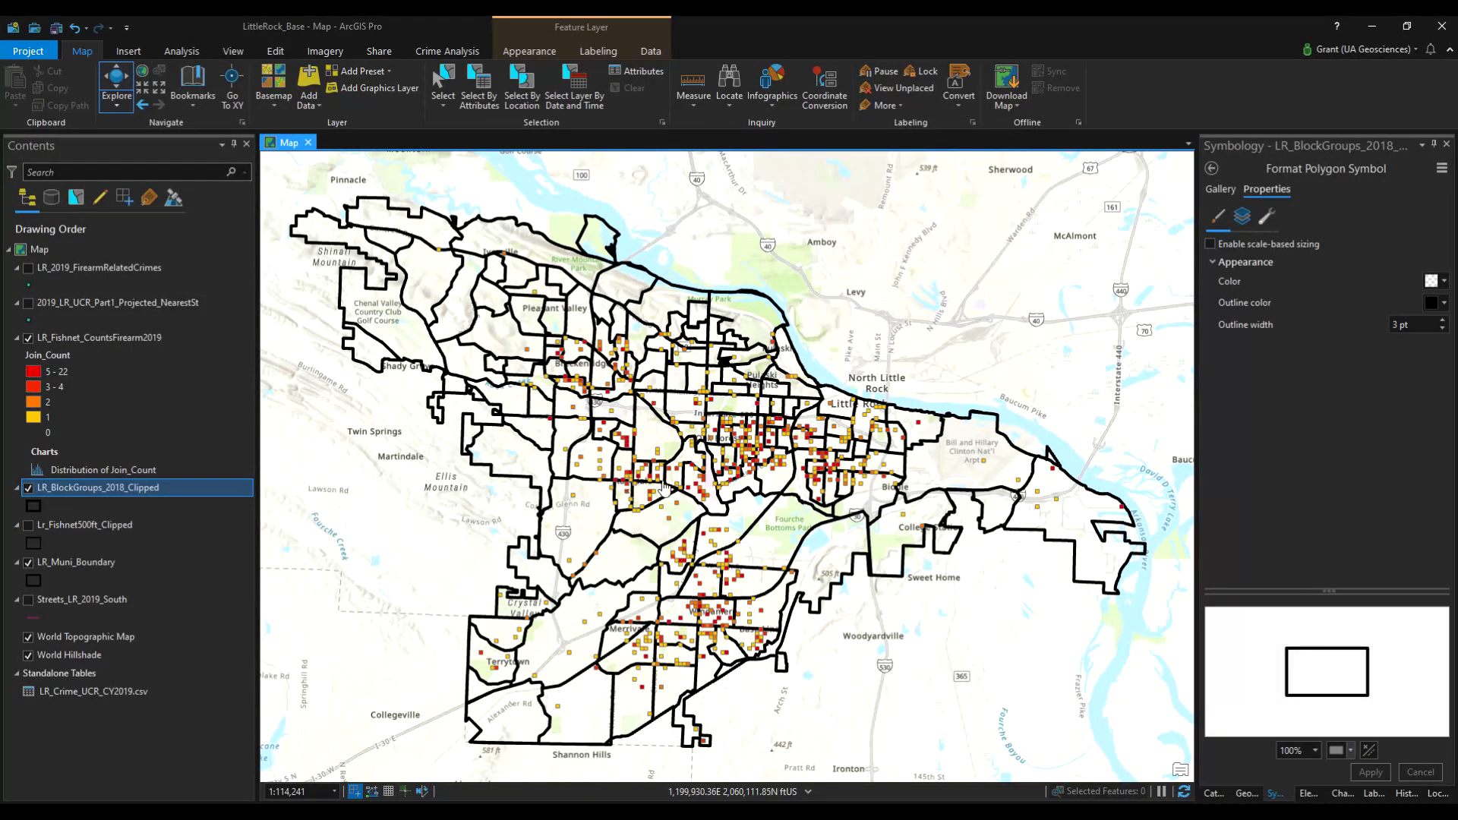
# Inspect individual fishnet cells near Oak Forest against streets and block group boundaries, comparing their detail with the citywide pattern
pyautogui.scroll(8, 751, 460)
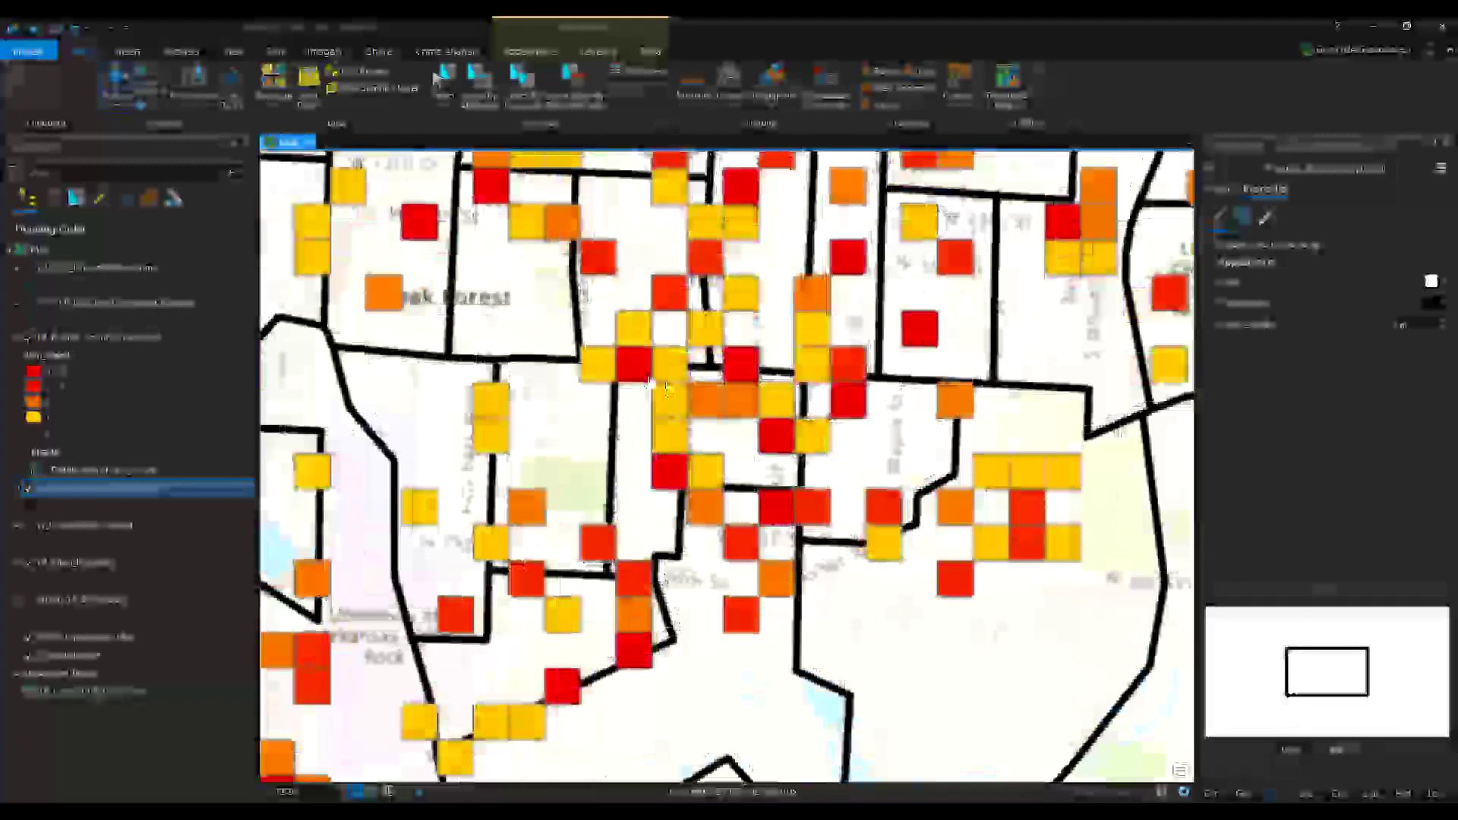
pyautogui.scroll(3, 665, 387)
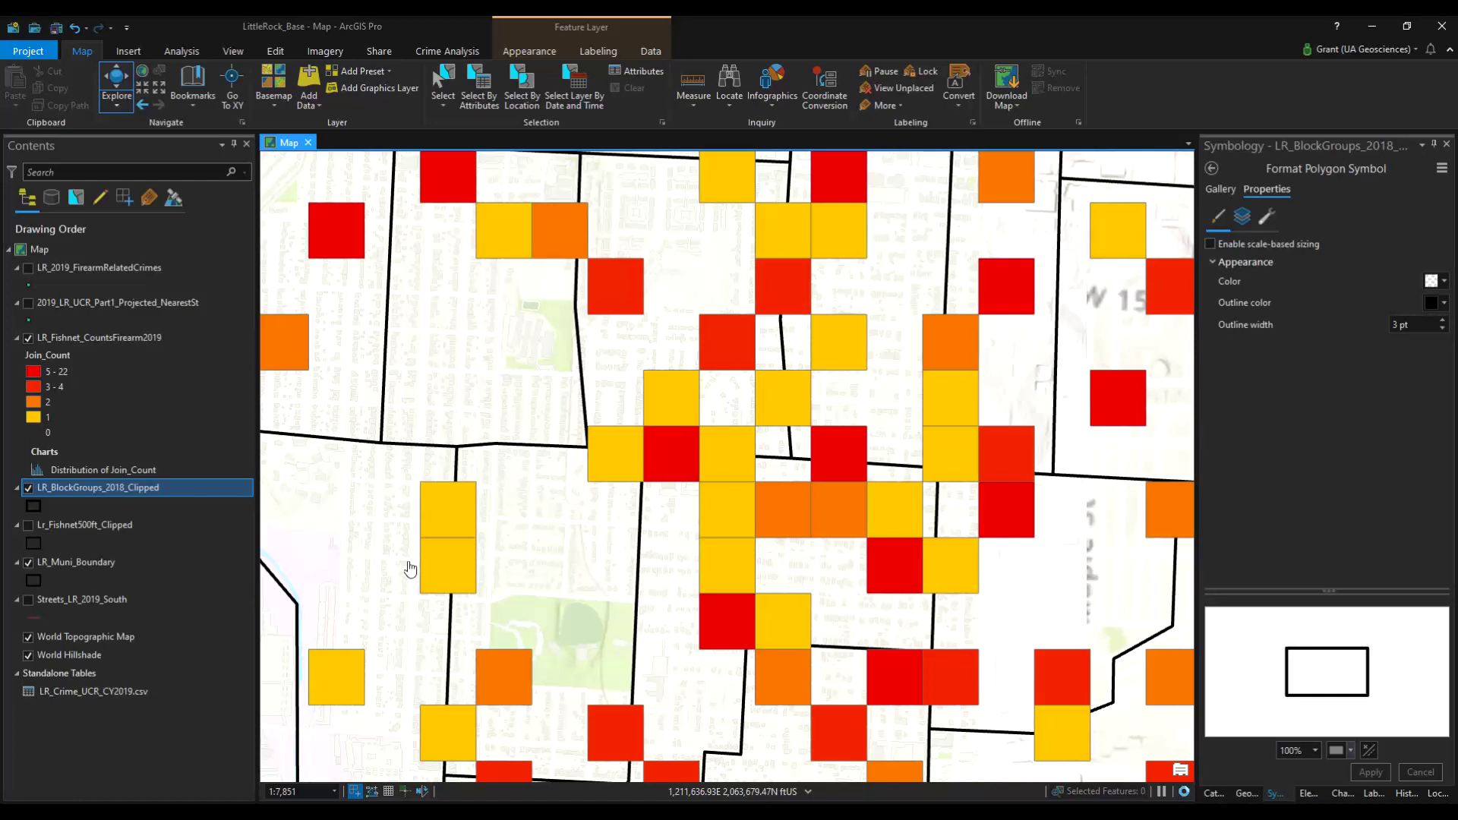
pyautogui.scroll(2, 410, 566)
pyautogui.scroll(2, 410, 569)
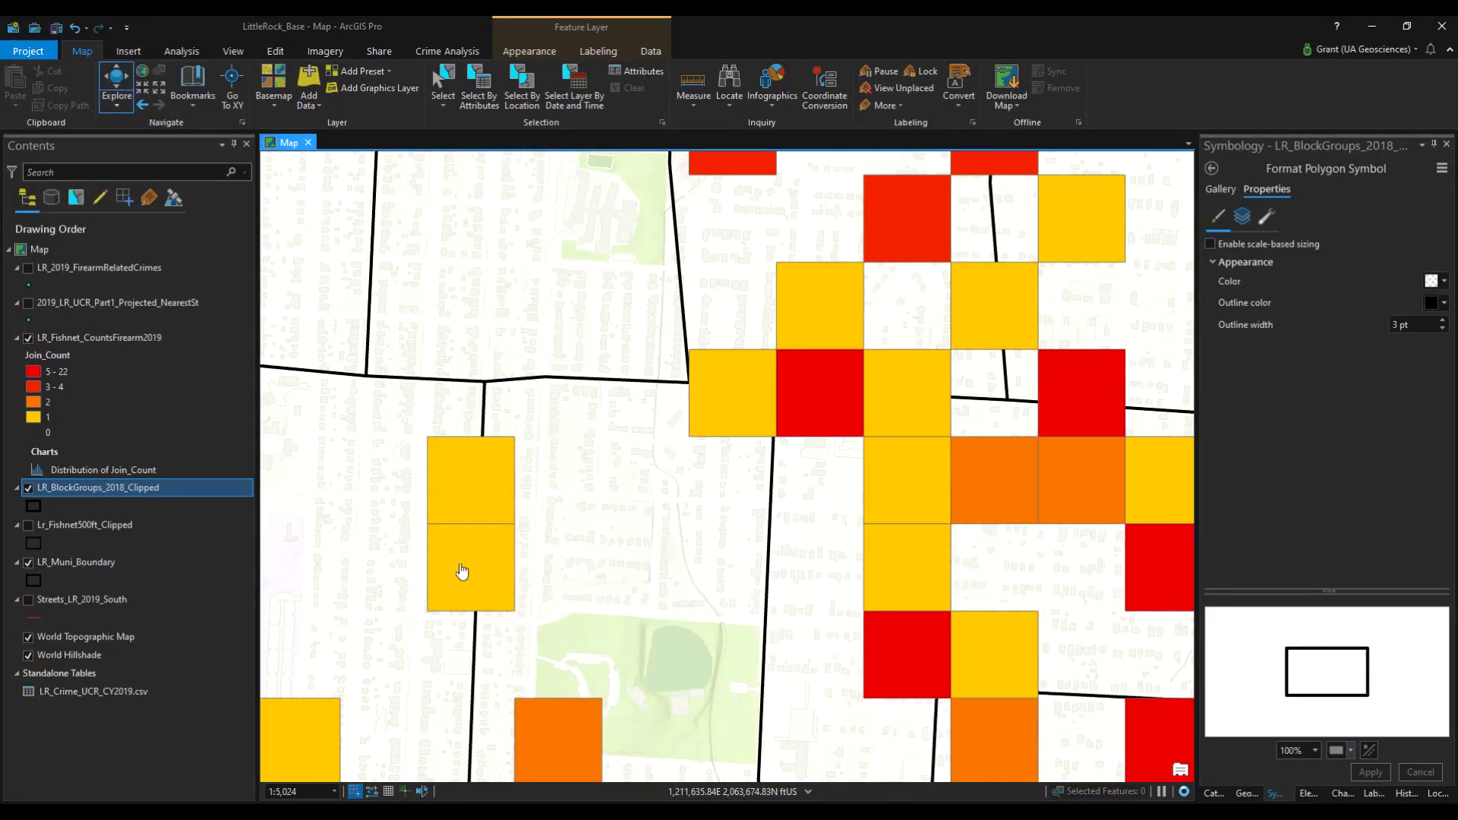
pyautogui.scroll(-6, 862, 608)
pyautogui.scroll(3, 753, 544)
pyautogui.scroll(-4, 731, 543)
pyautogui.scroll(2, 678, 619)
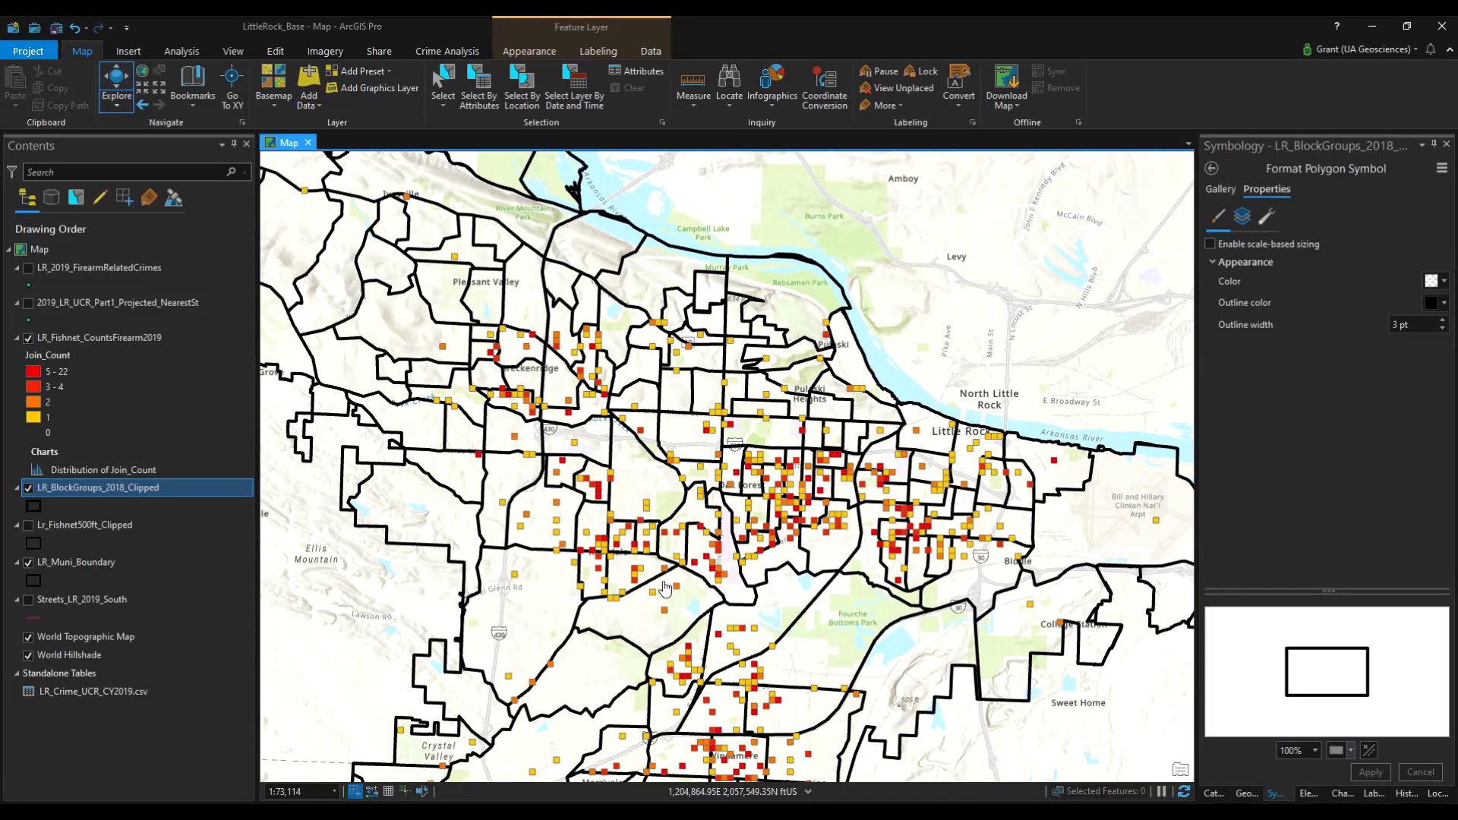
# Hide the LR_Fishnet_CountsFirearm2019 layer, leaving the block groups displayed for the whole city
pyautogui.moveTo(574, 675); pyautogui.dragTo(599, 657)
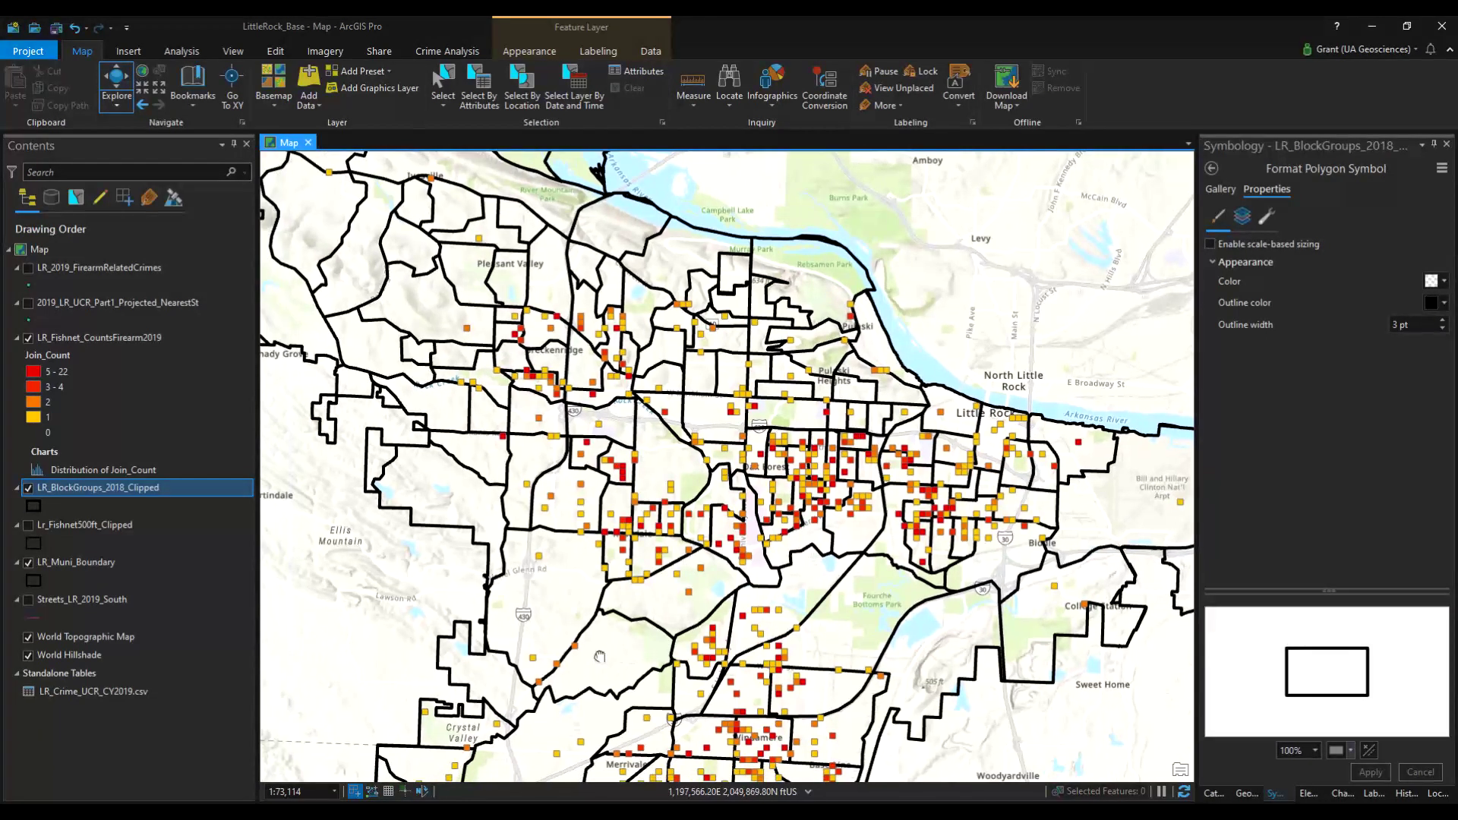
pyautogui.moveTo(770, 748); pyautogui.dragTo(740, 681)
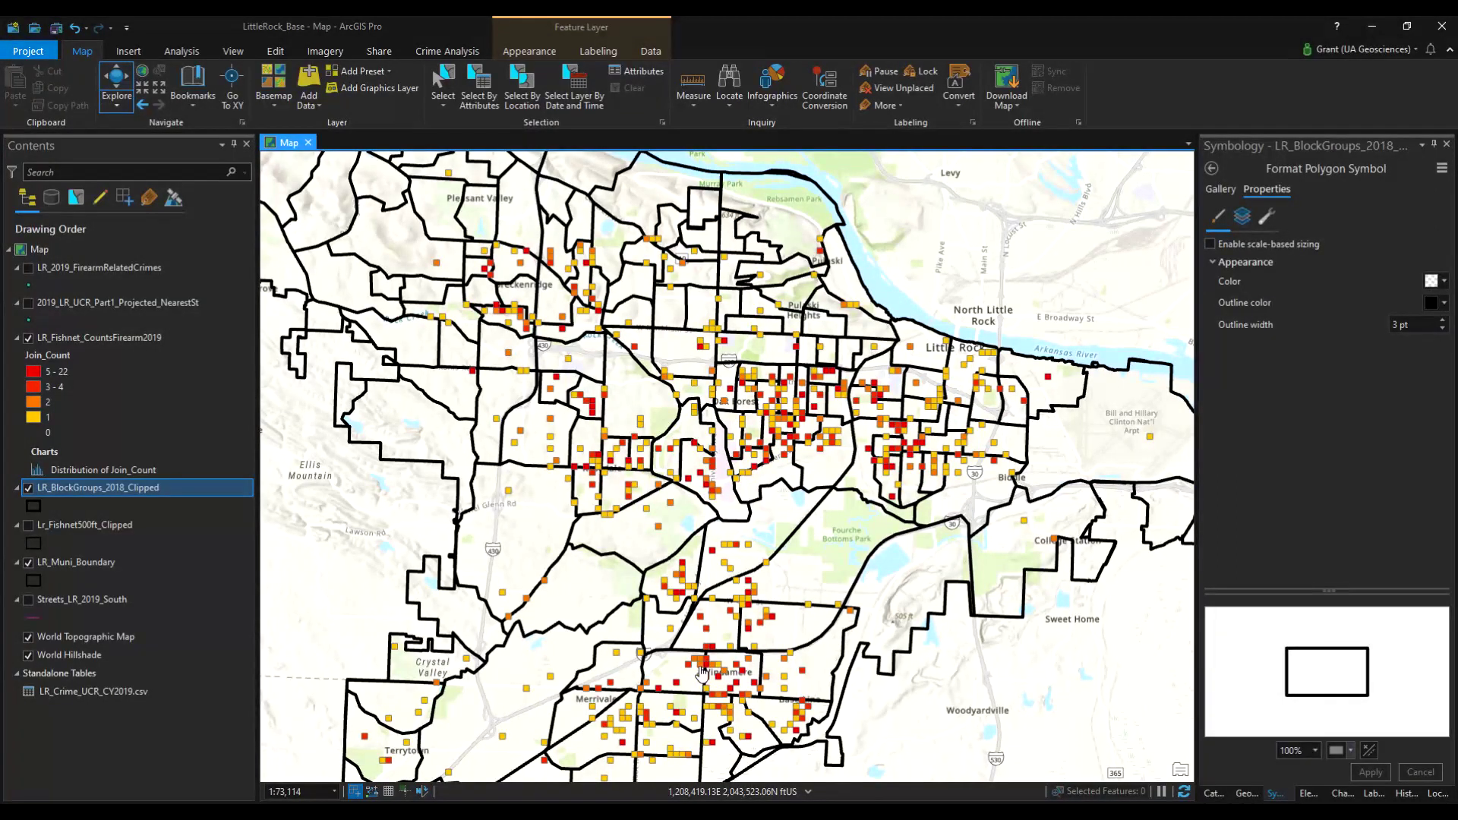
pyautogui.scroll(-3, 702, 671)
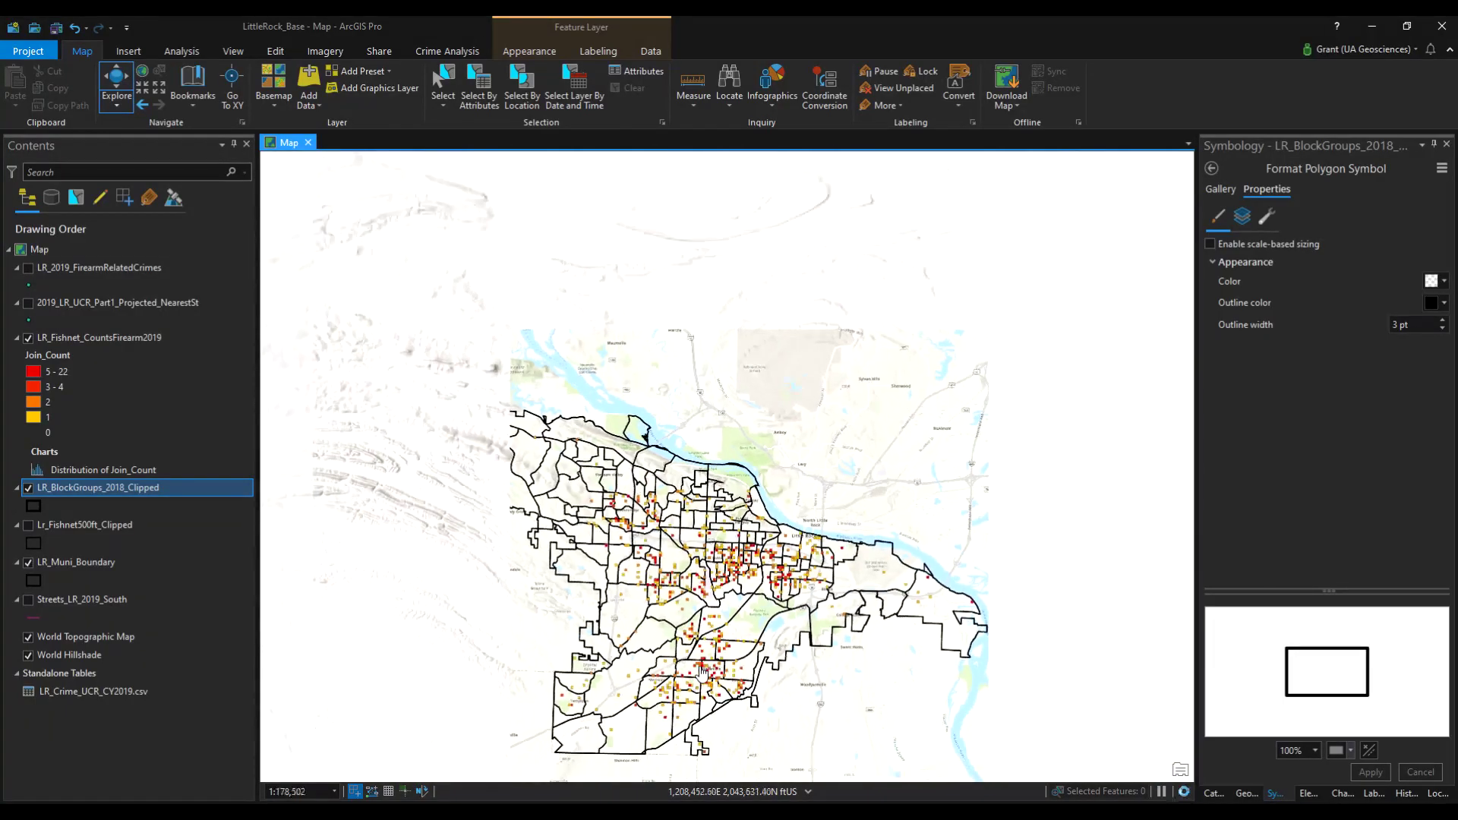
pyautogui.scroll(2, 746, 619)
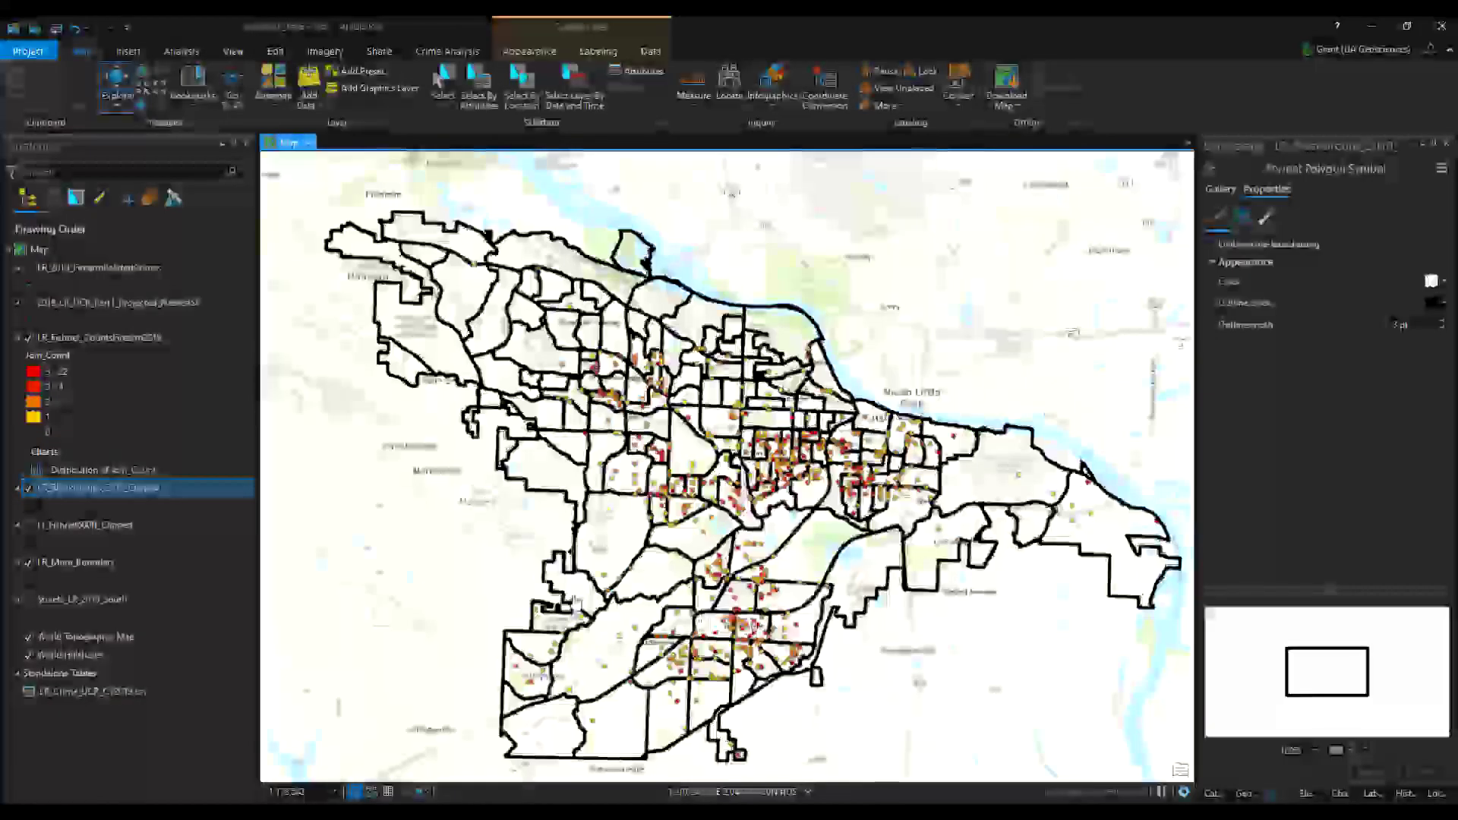
pyautogui.click(29, 340)
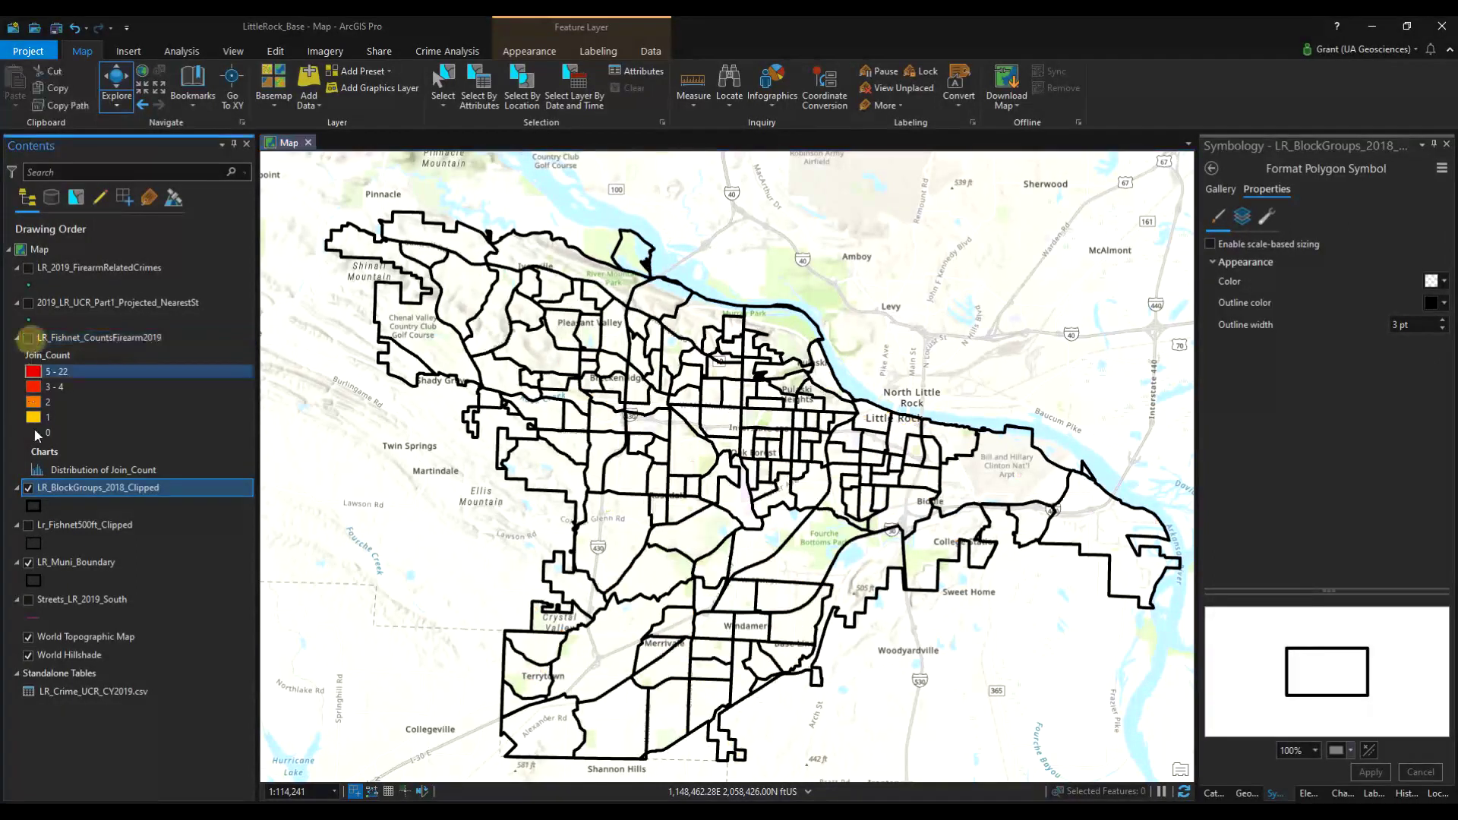
# Hide the LR_BlockGroups_2018_Clipped layer and open the Kernel Density tool from the Spatial Analyst Density toolset
pyautogui.click(29, 488)
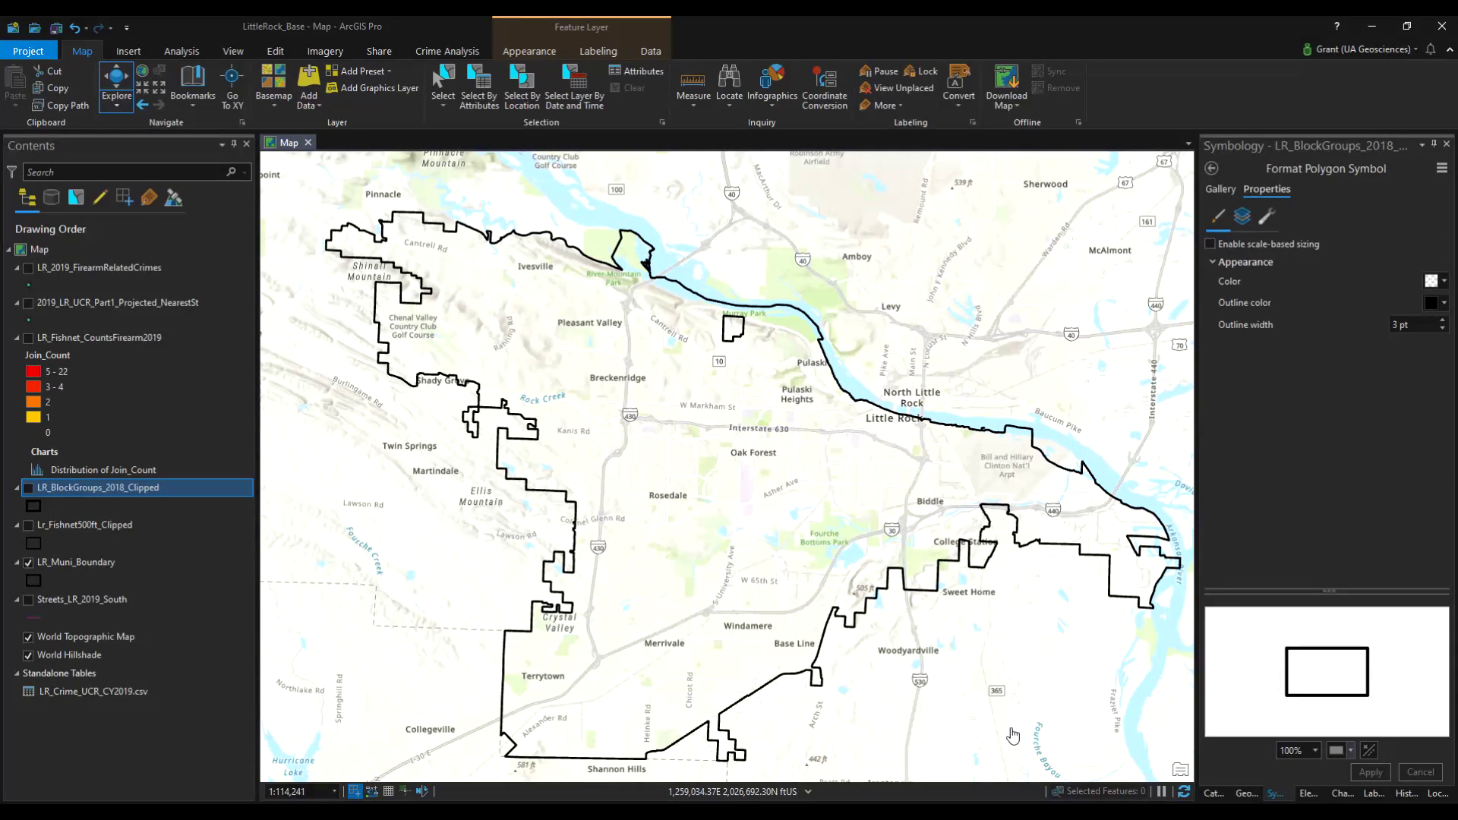
pyautogui.click(1245, 793)
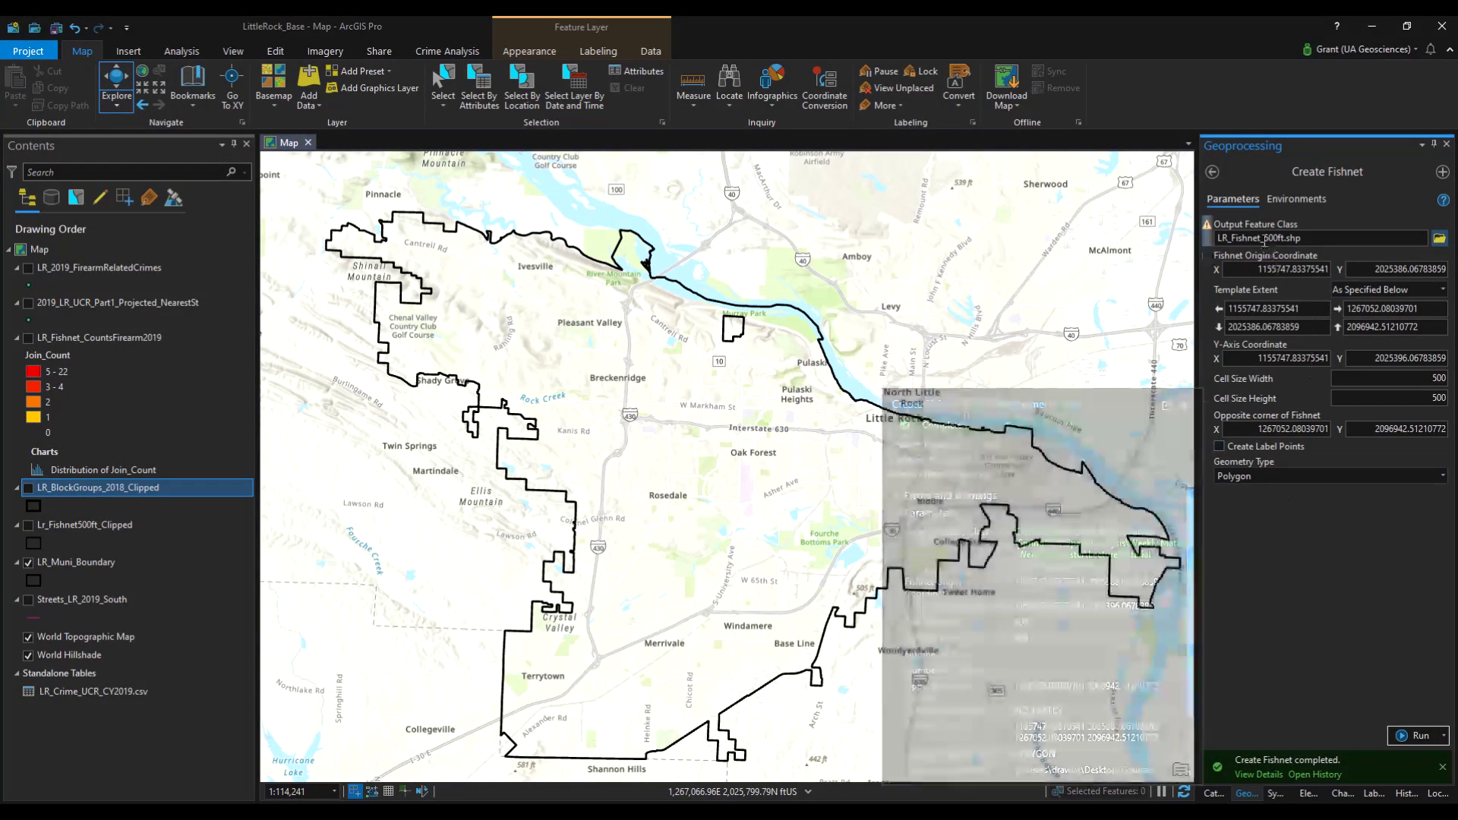
pyautogui.click(1212, 172)
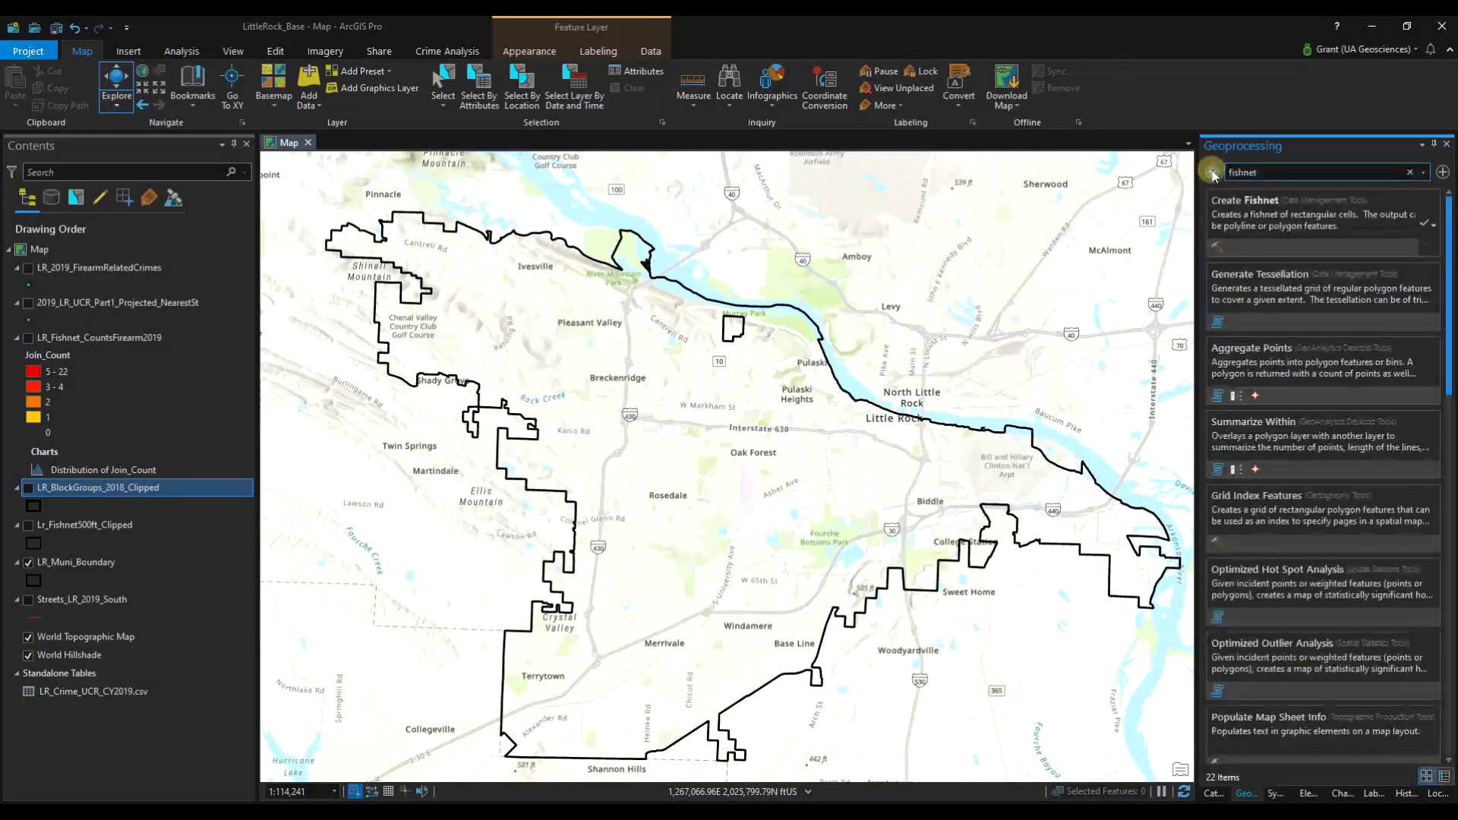
pyautogui.click(1212, 172)
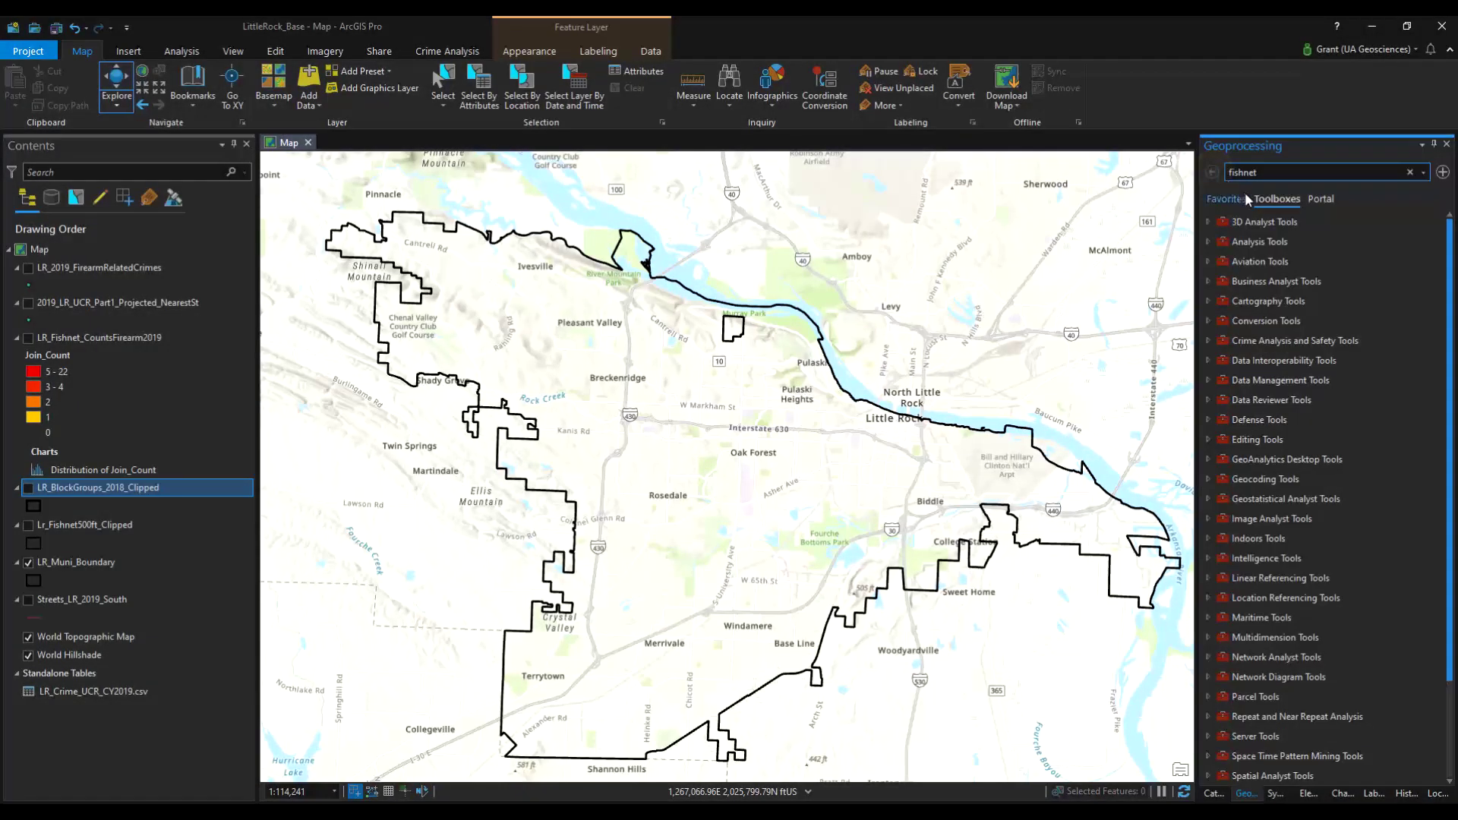
pyautogui.scroll(-2, 1243, 476)
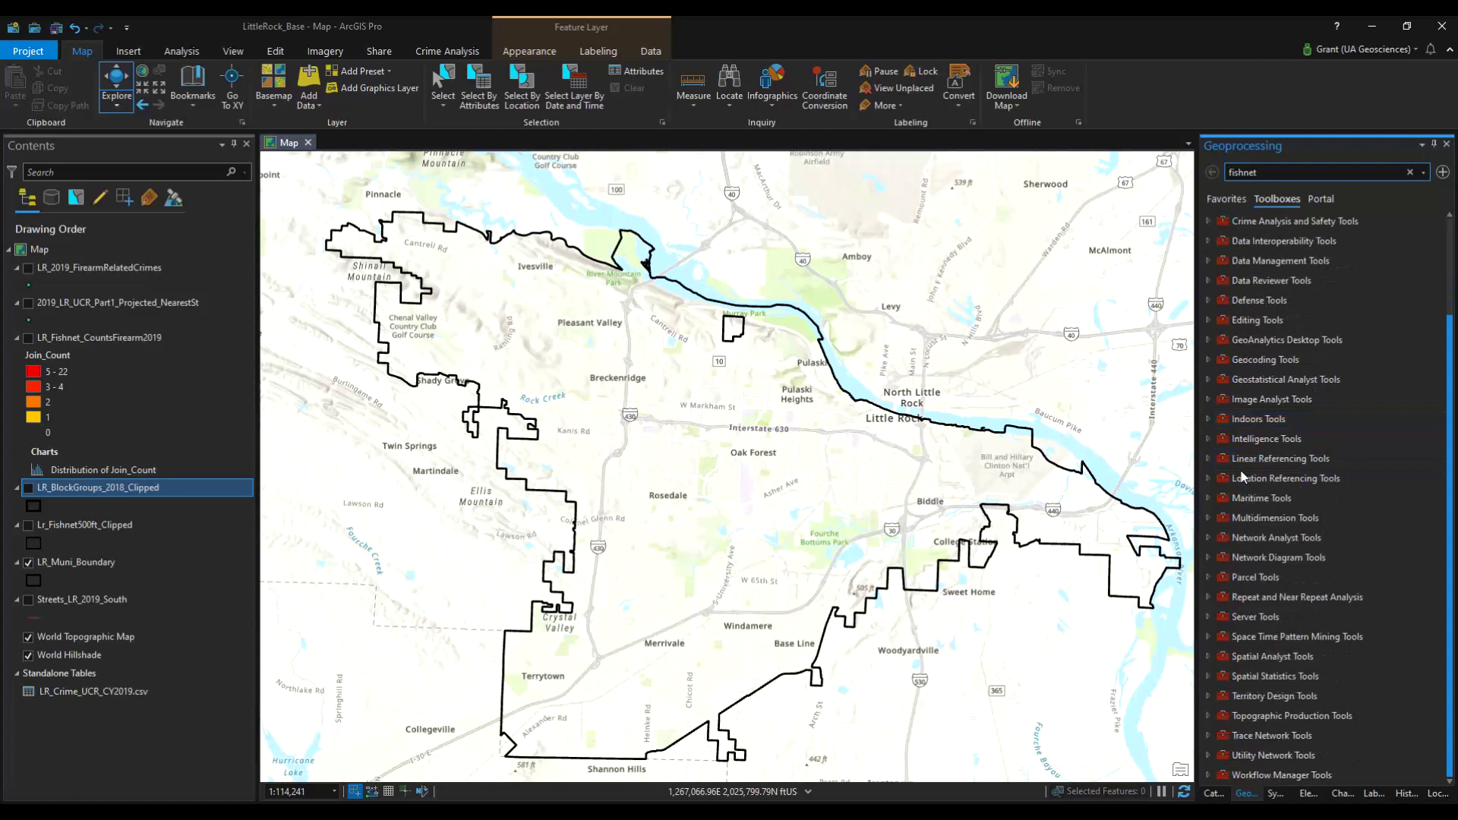
pyautogui.click(1208, 656)
pyautogui.scroll(-3, 1213, 657)
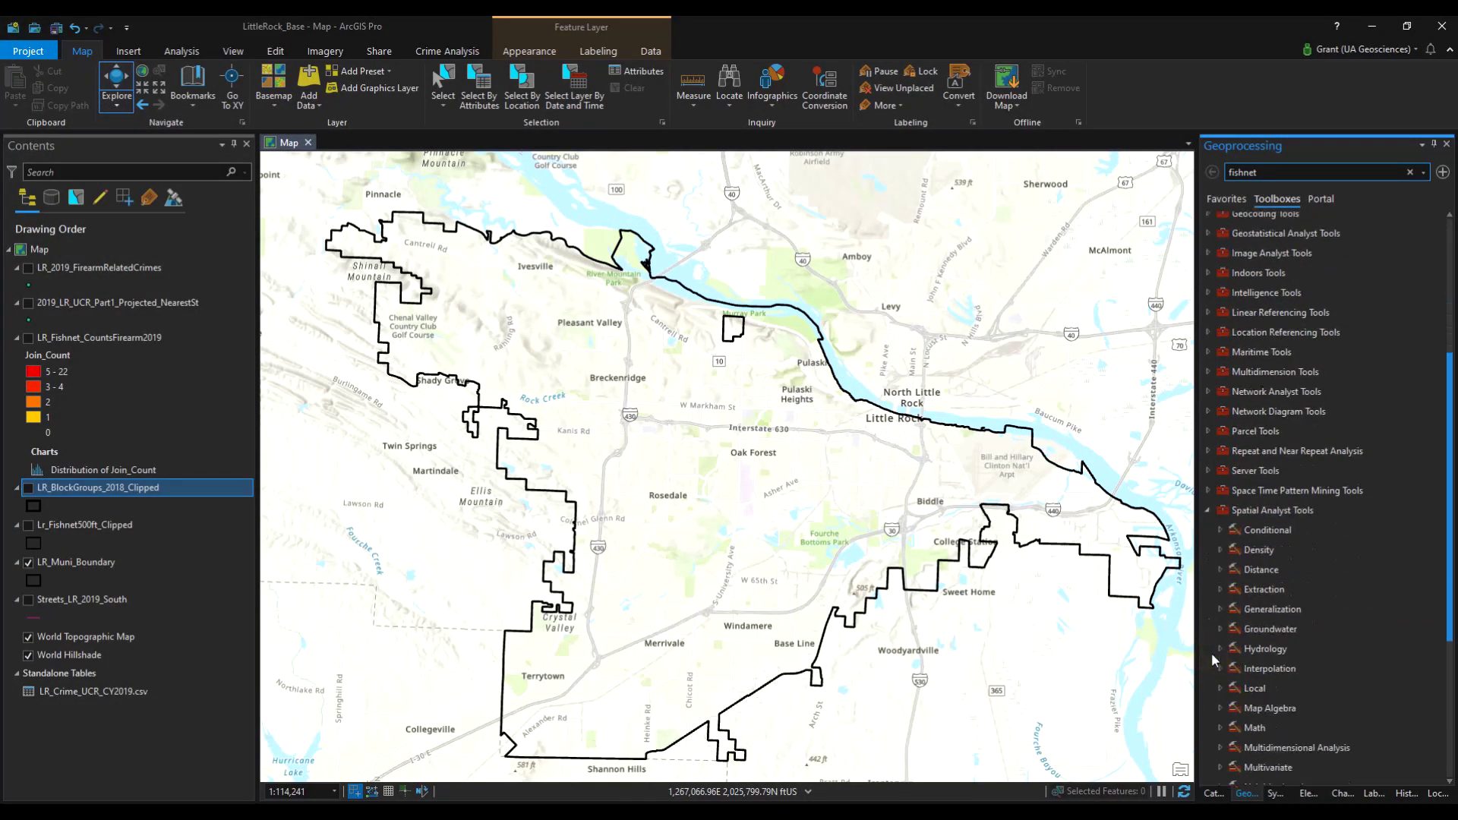
pyautogui.click(1222, 551)
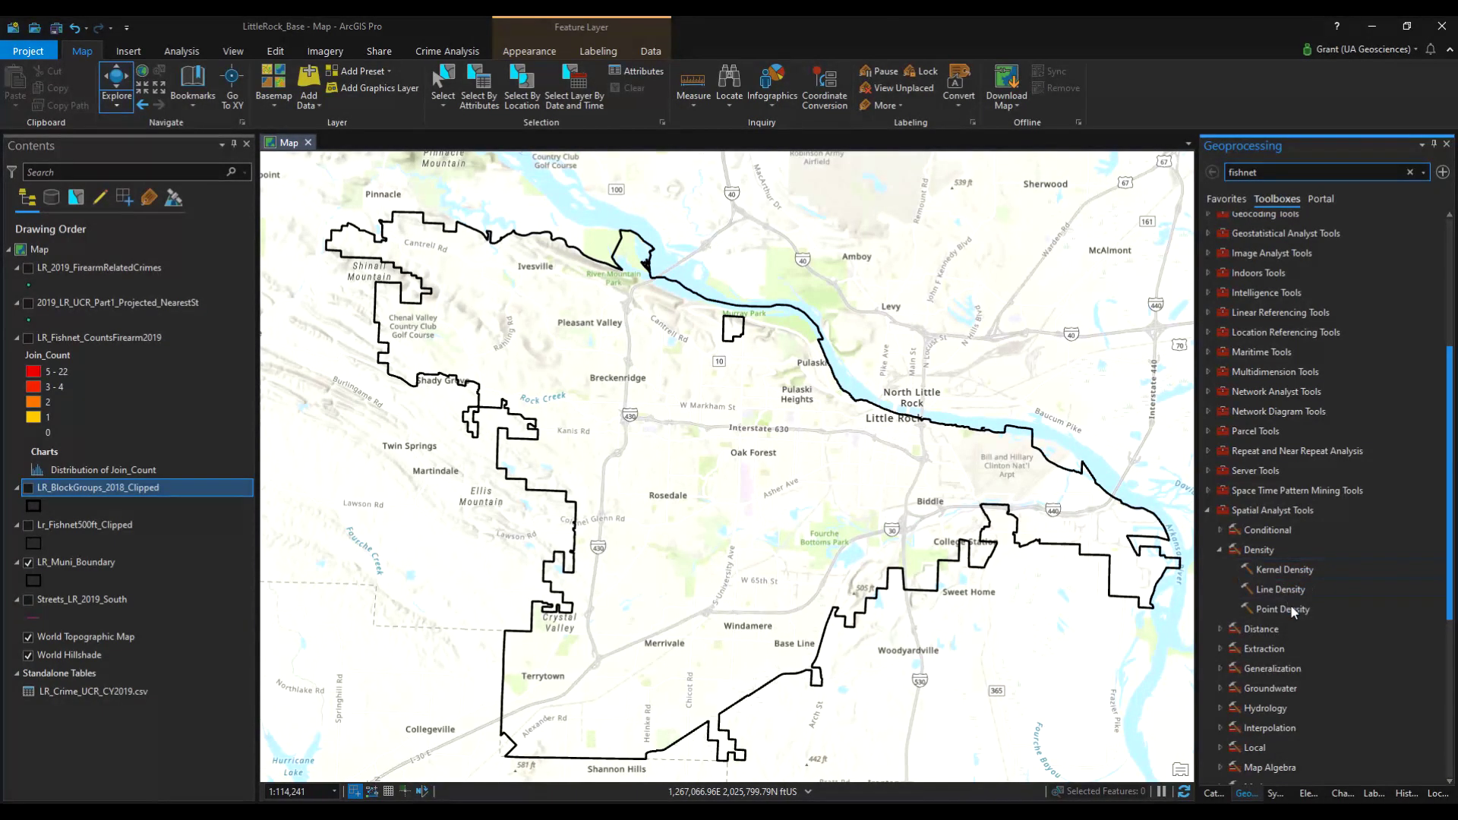
pyautogui.click(1283, 574)
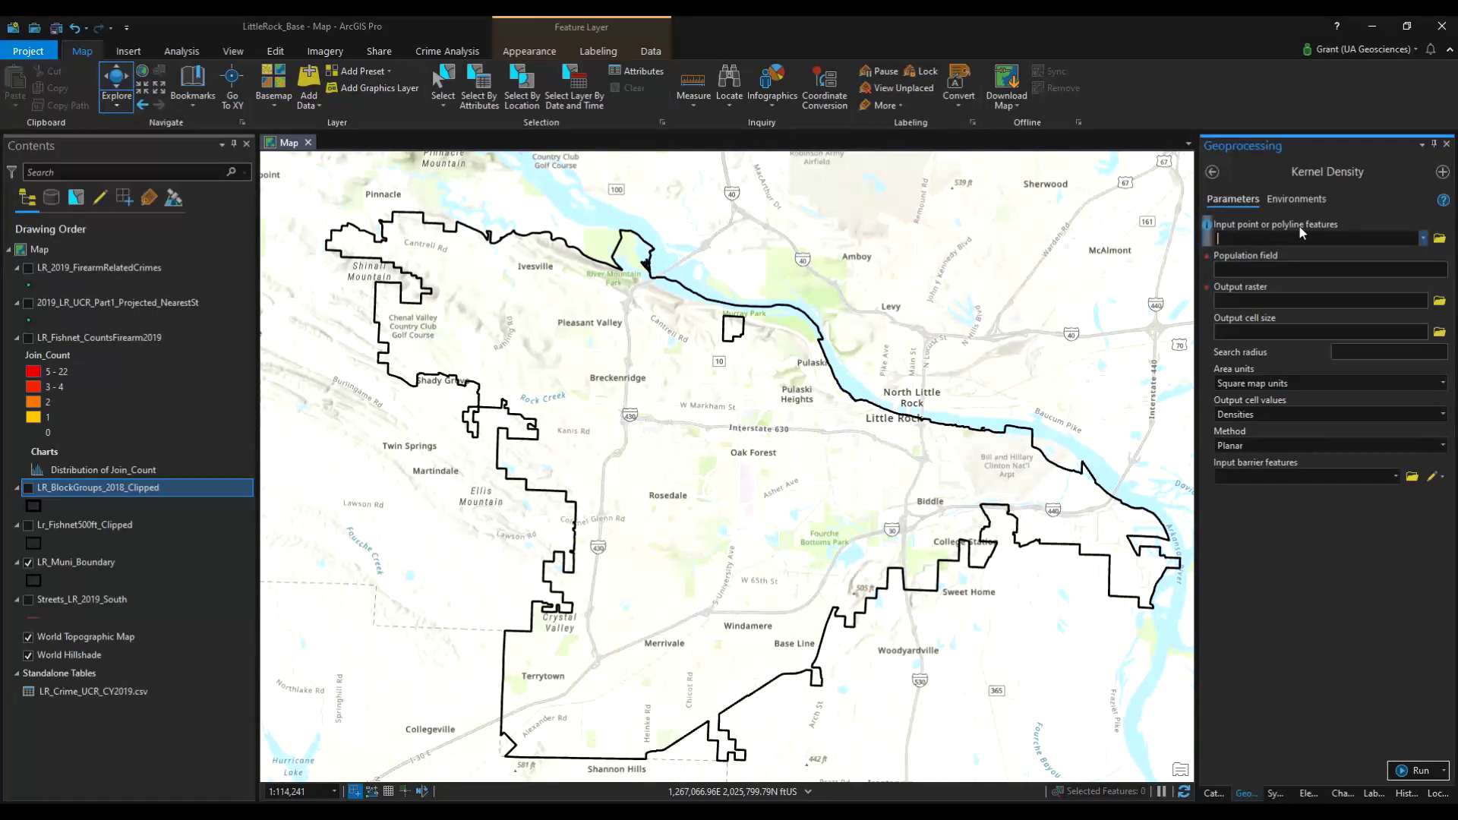
# Choose LR_2019_FirearmRelatedCrimes as the input point features for the kernel density
pyautogui.click(1422, 238)
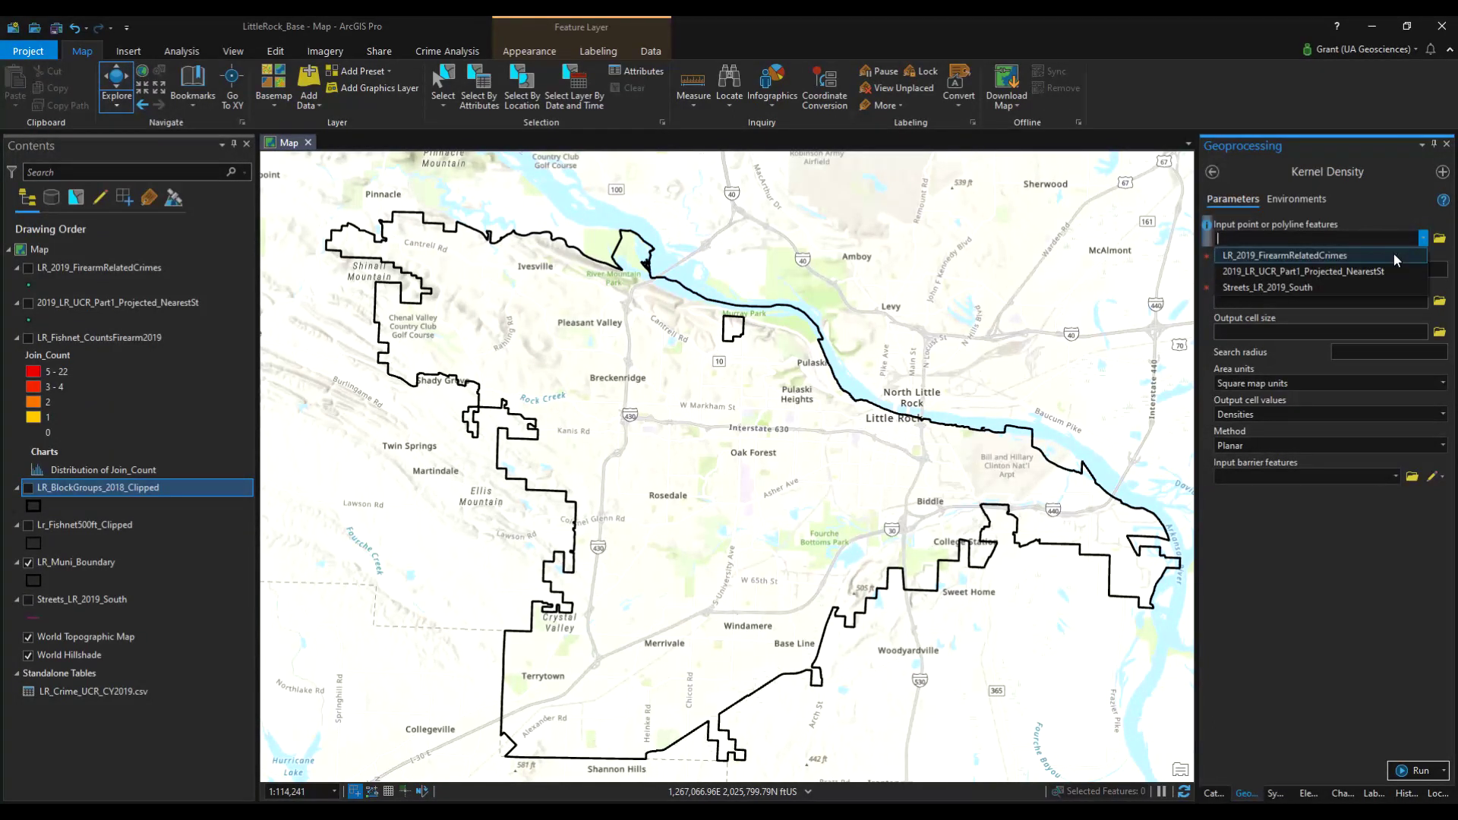
pyautogui.click(1241, 262)
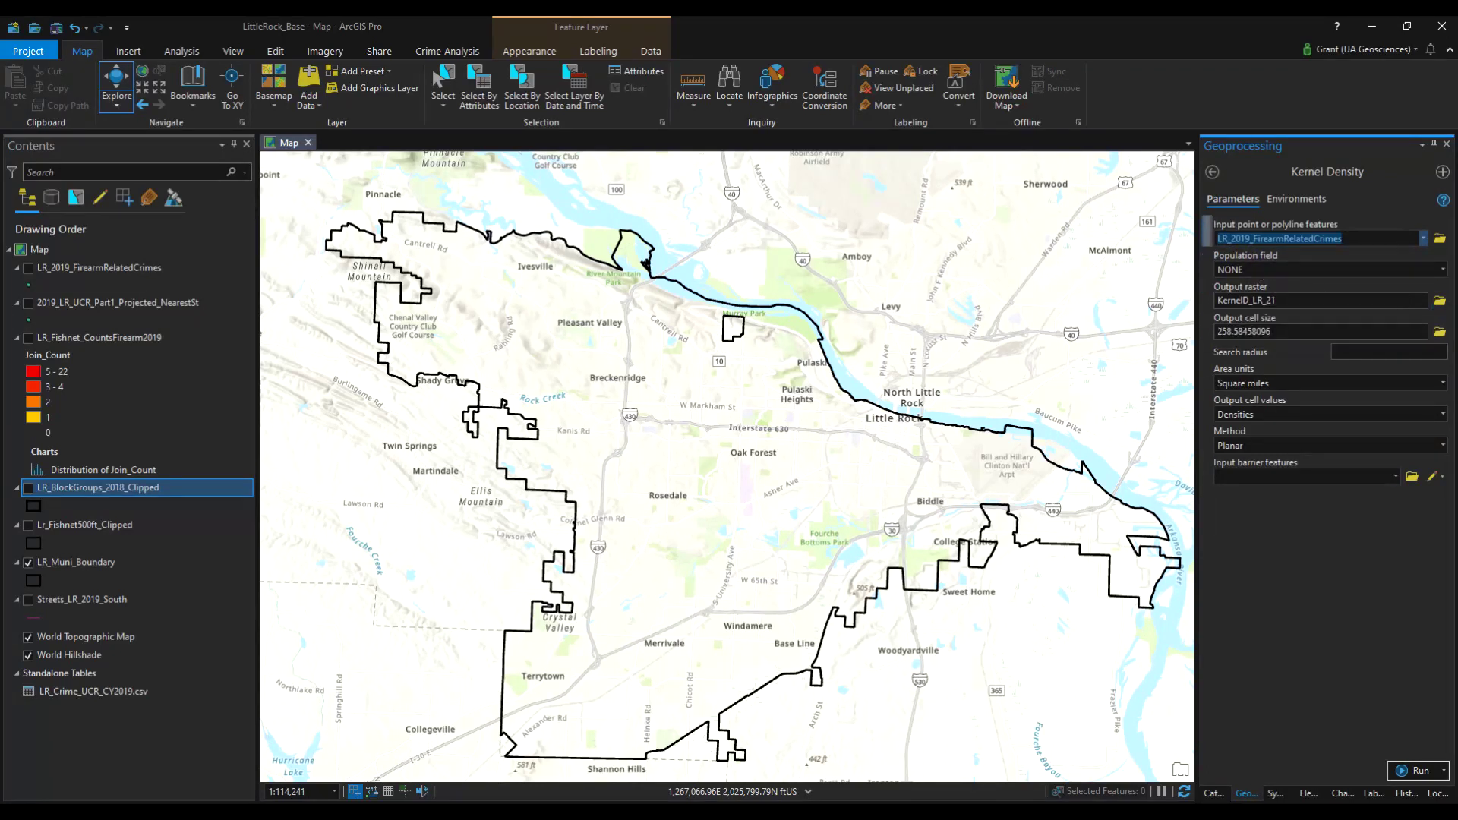
# Try to name the output raster KDE_LR_2019_Firearm in the LectureMaterial folder
pyautogui.click(1440, 305)
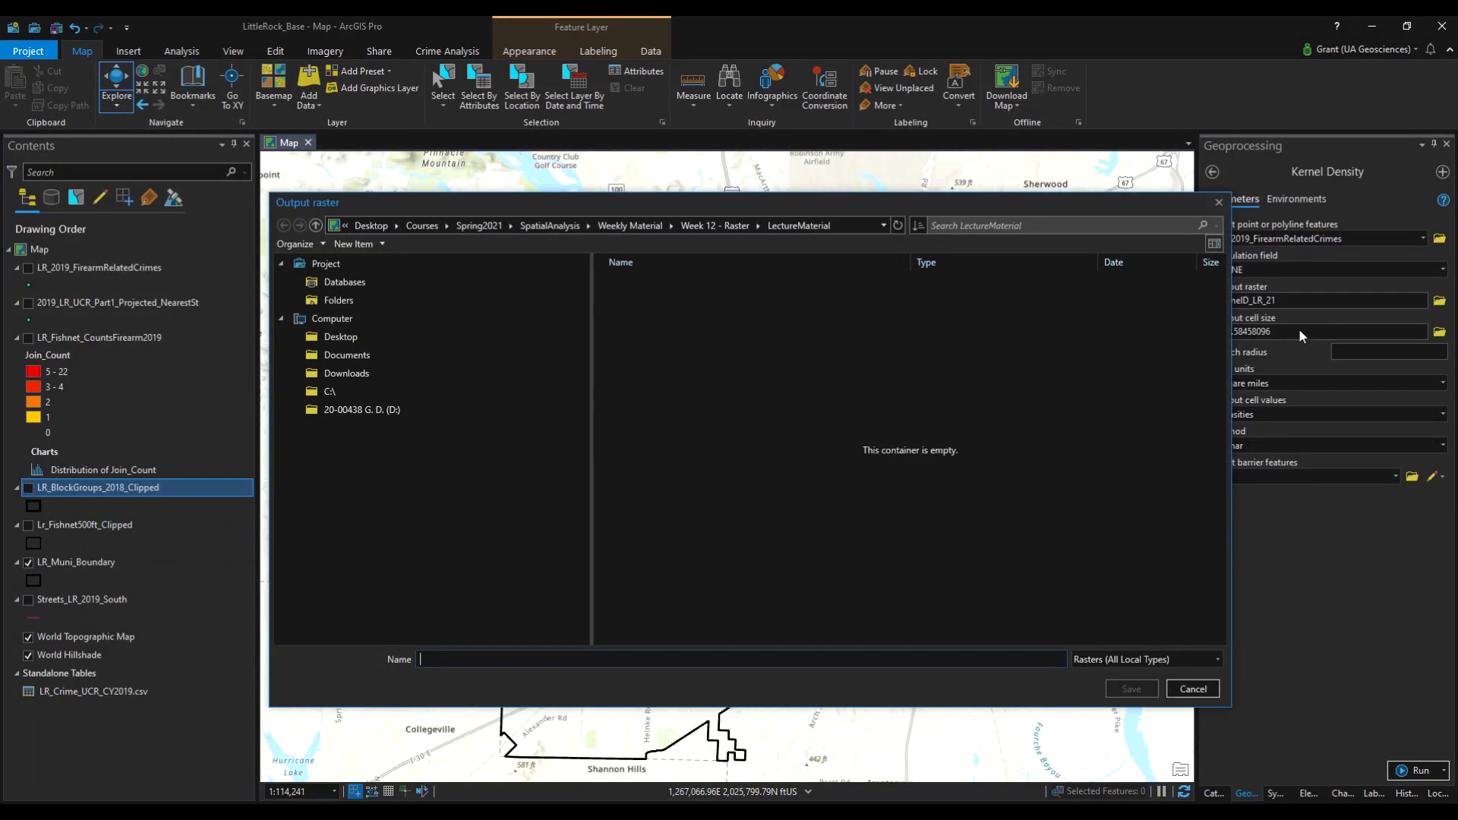
pyautogui.click(809, 661)
pyautogui.write('KDE_L')
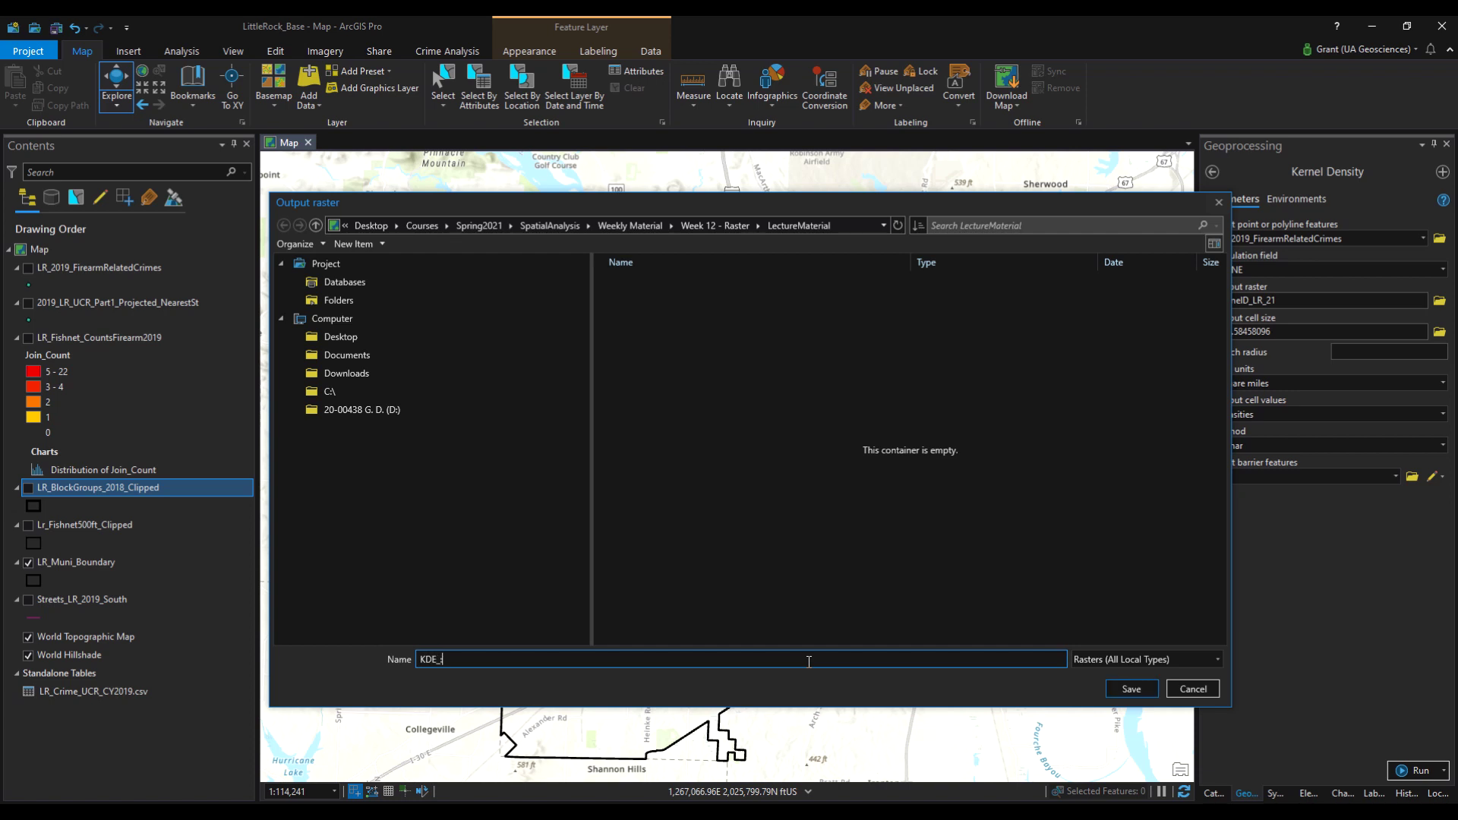
pyautogui.write('R_2019_Firearm')
pyautogui.click(1143, 692)
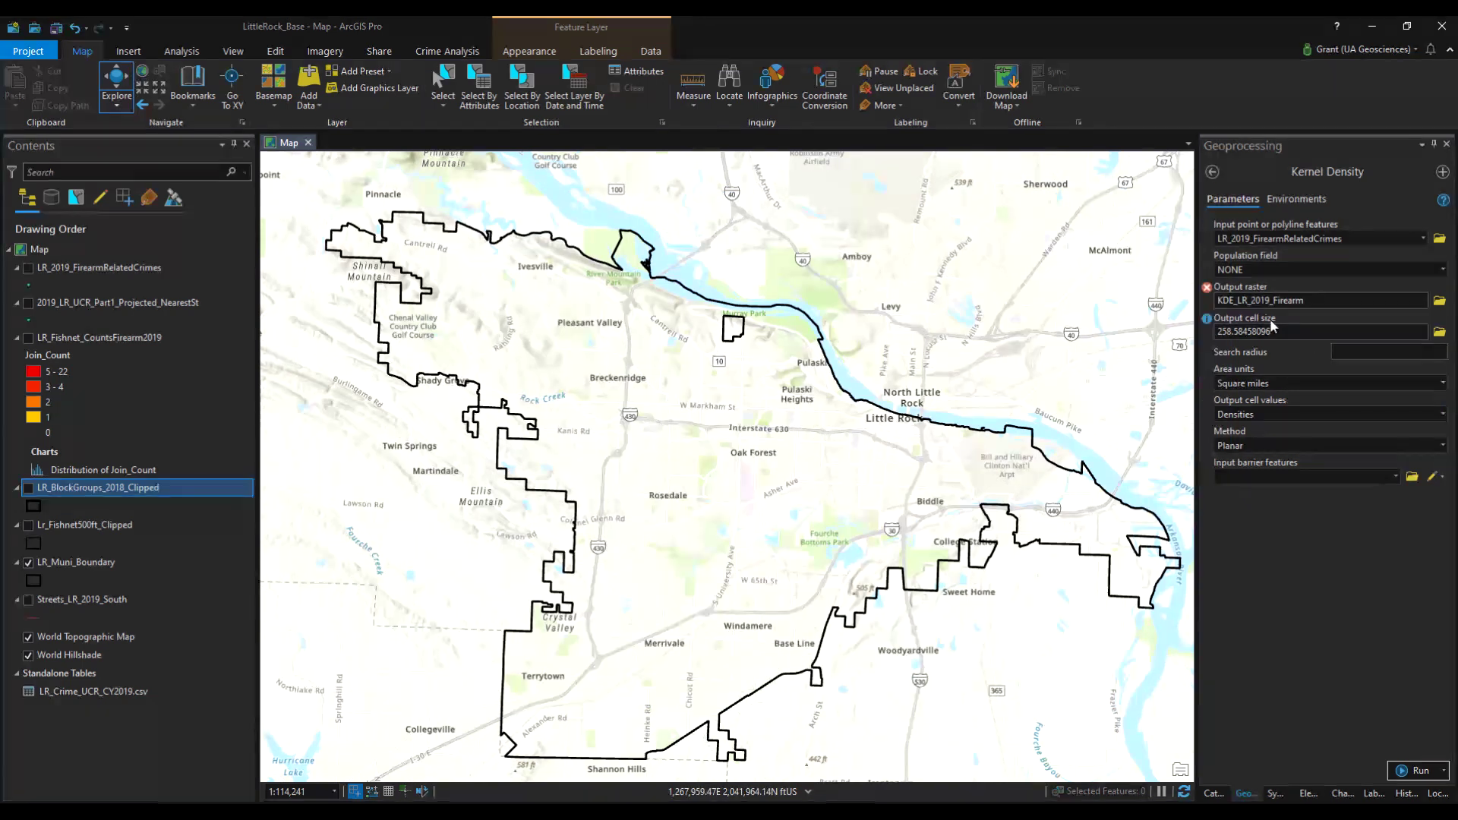
# Check the output raster error and name the output raster KDE_Firearm in the LectureMaterial folder
pyautogui.moveTo(1209, 294)
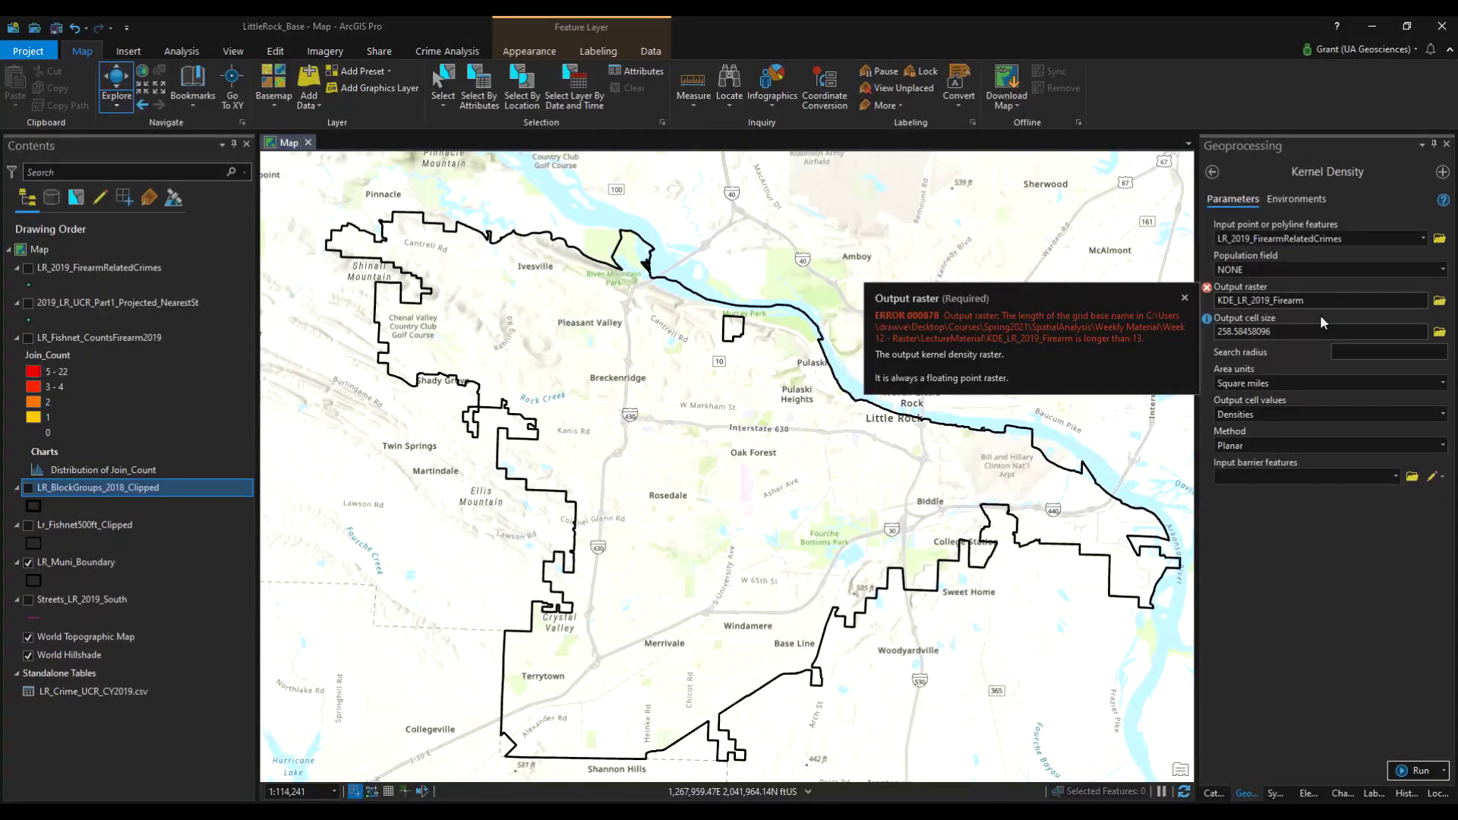
pyautogui.click(1314, 304)
pyautogui.click(1439, 300)
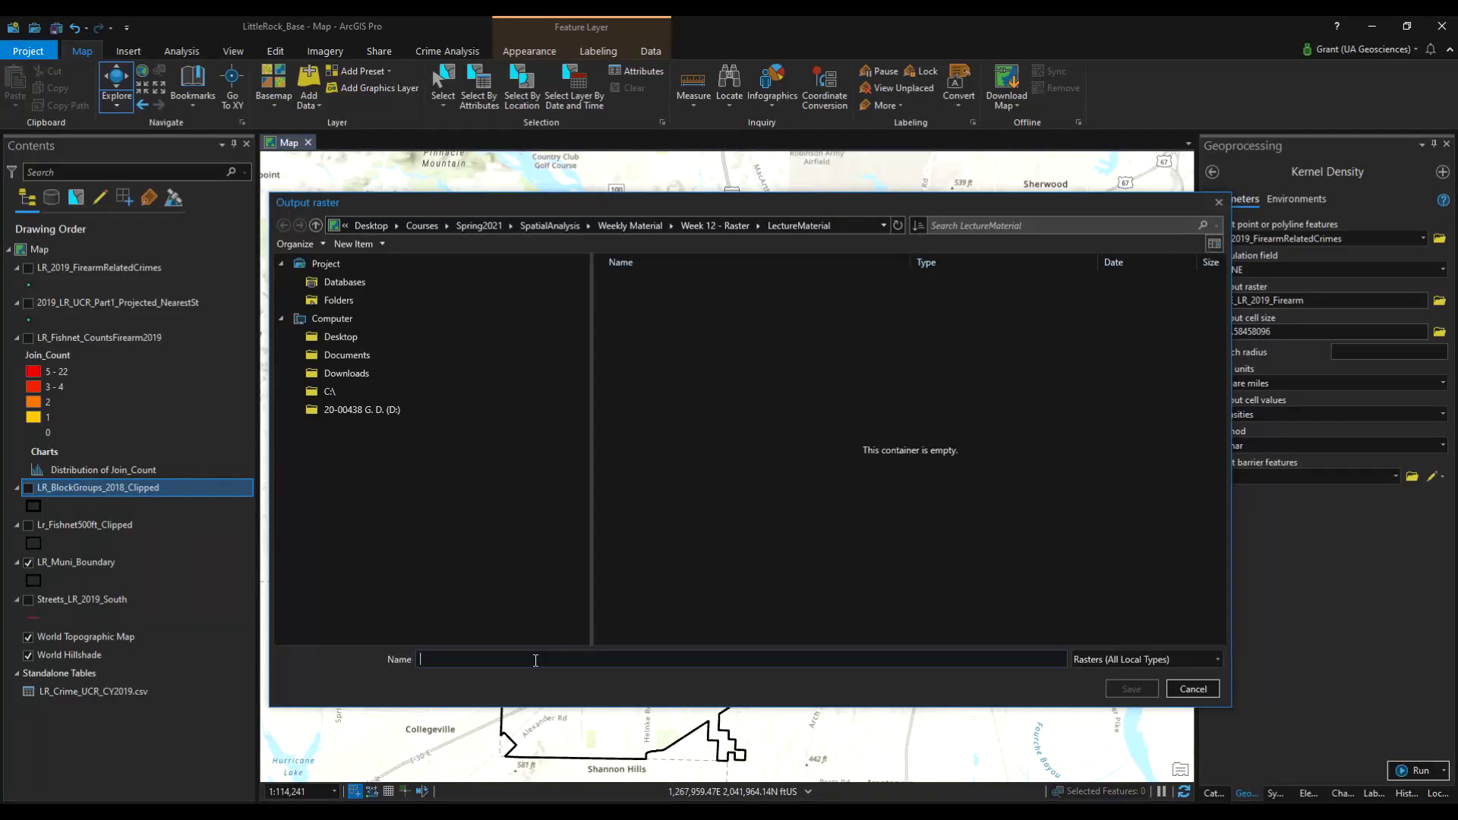
pyautogui.write('KDE_')
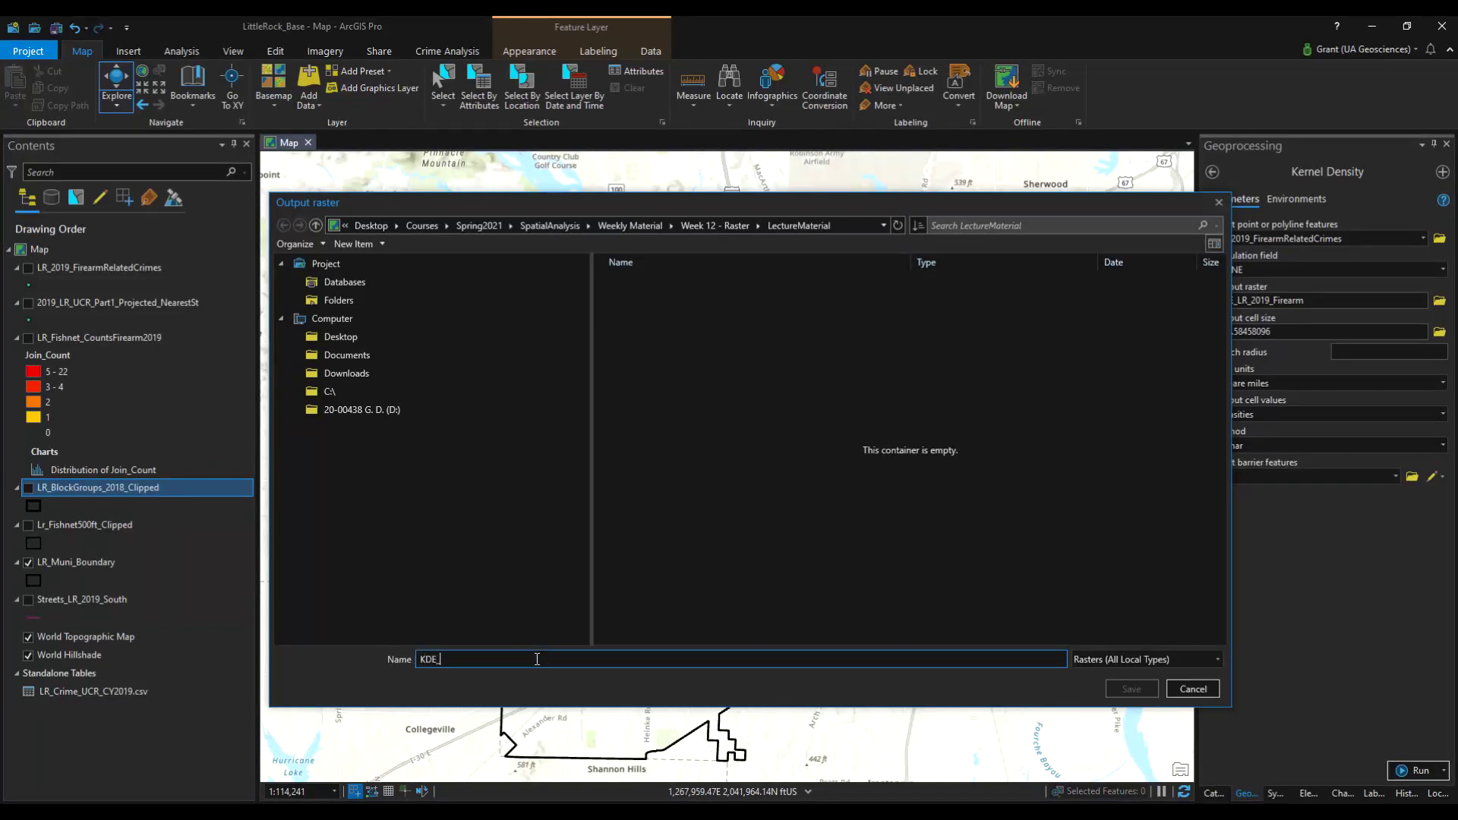
pyautogui.write('Firearm')
pyautogui.click(1131, 688)
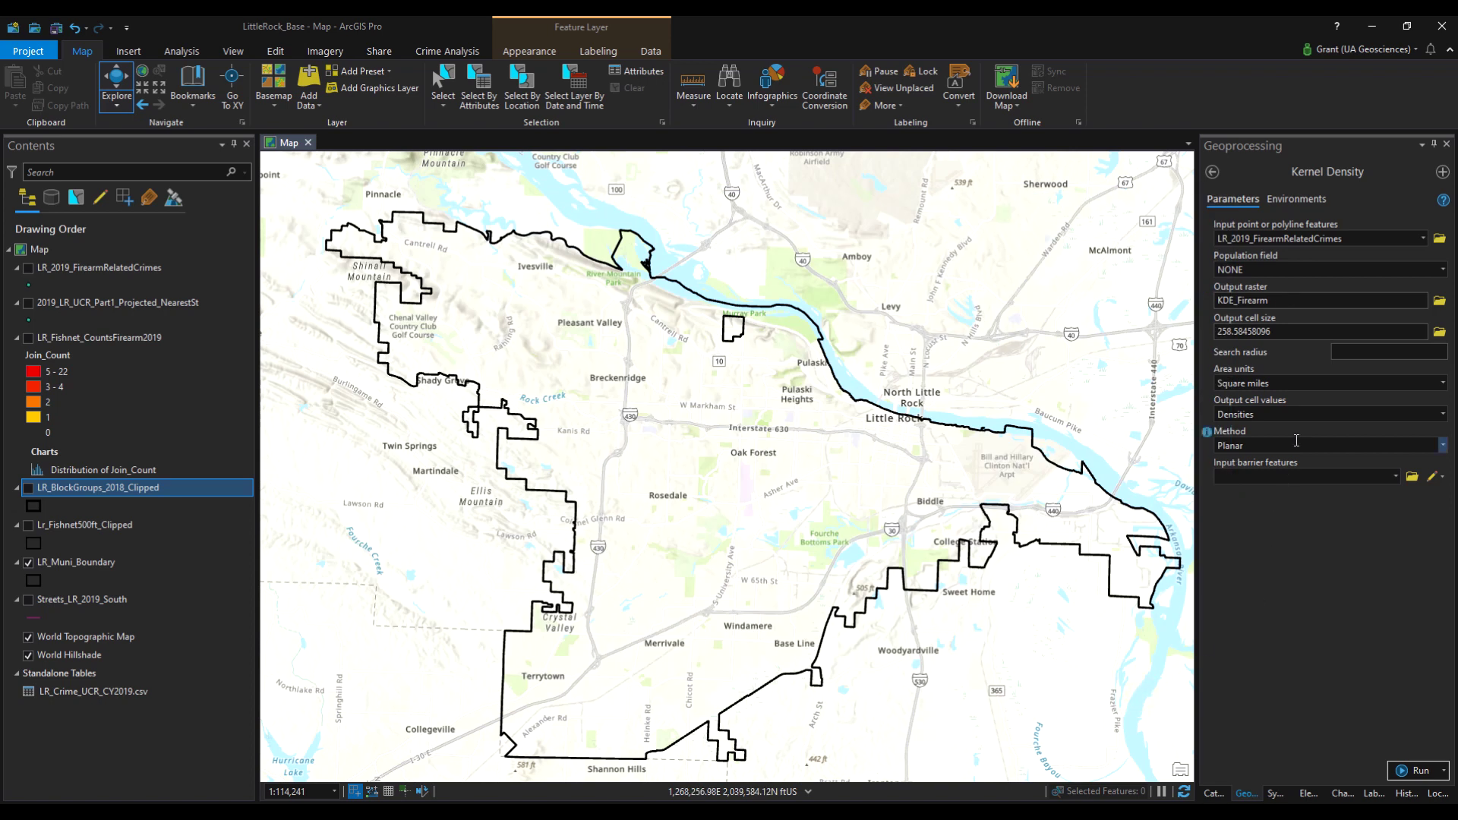
# Set the kernel density output cell size to 500
pyautogui.doubleClick(1292, 335)
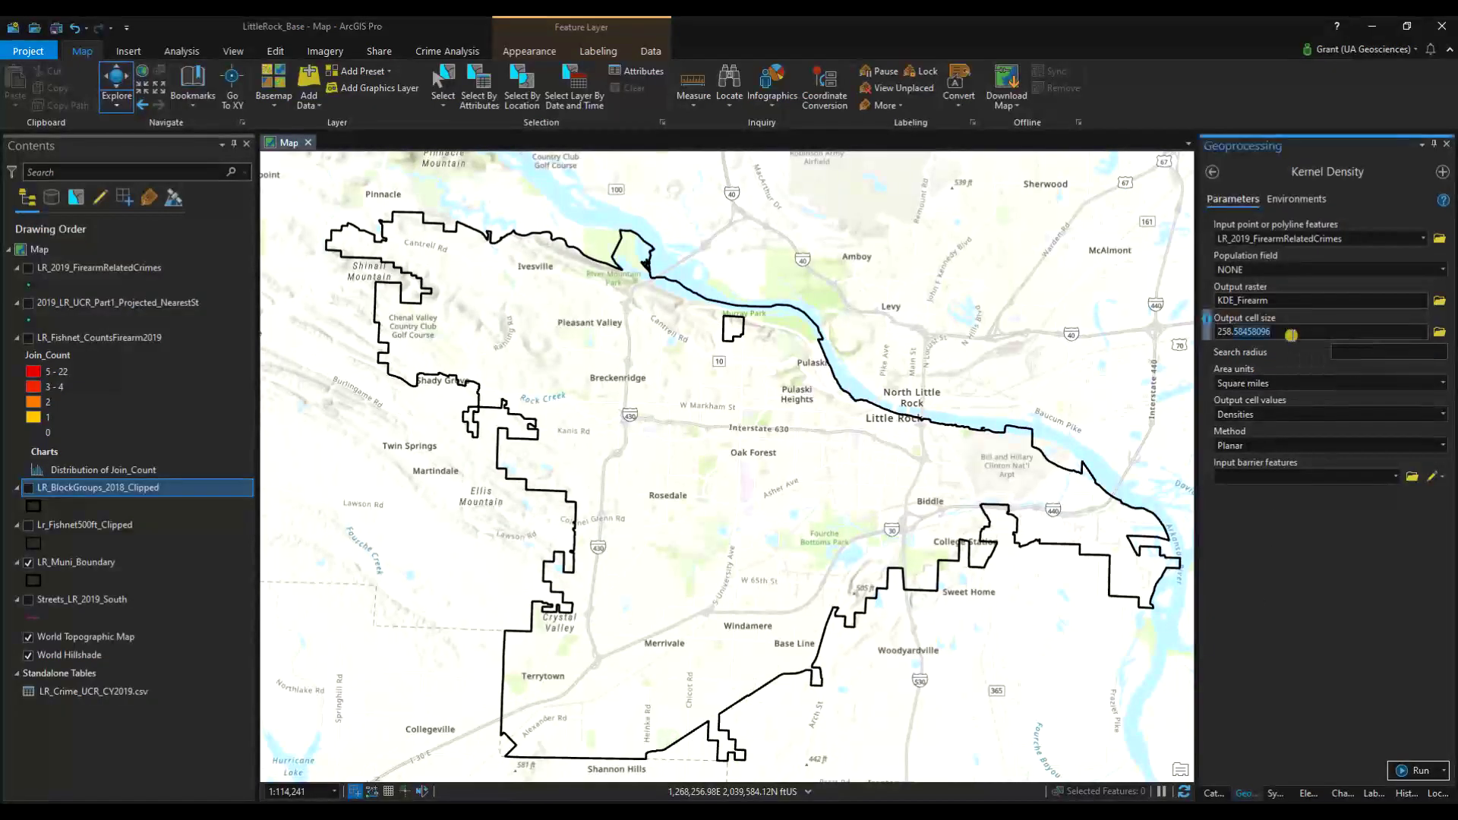
pyautogui.press('BackSpace')
pyautogui.press('BackSpace')
pyautogui.press('BackSpace')
pyautogui.press('BackSpace')
pyautogui.press('BackSpace')
pyautogui.write('500')
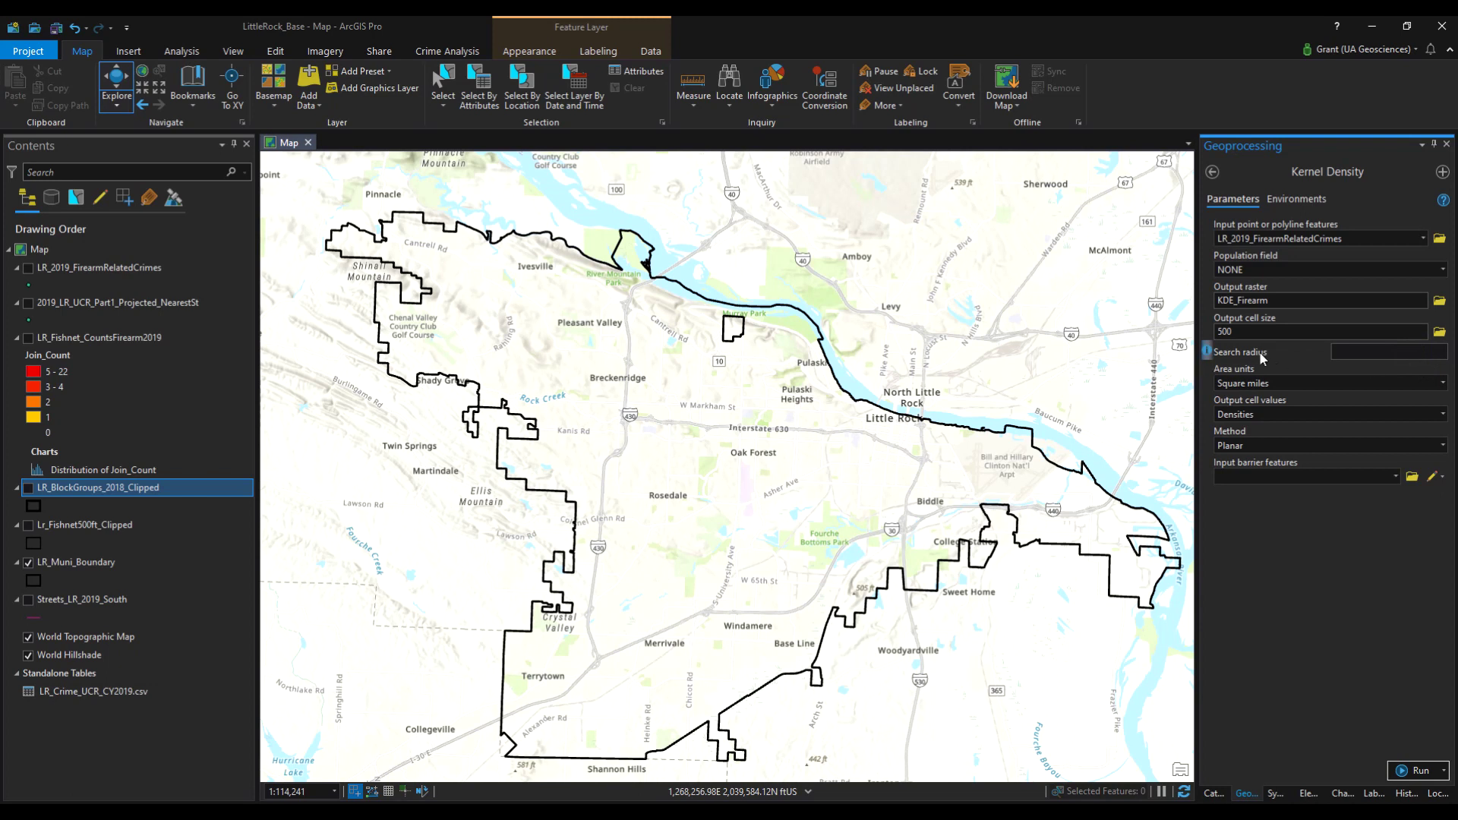
# Set the kernel density search radius to 1500 and the area units to square feet
pyautogui.moveTo(1208, 351)
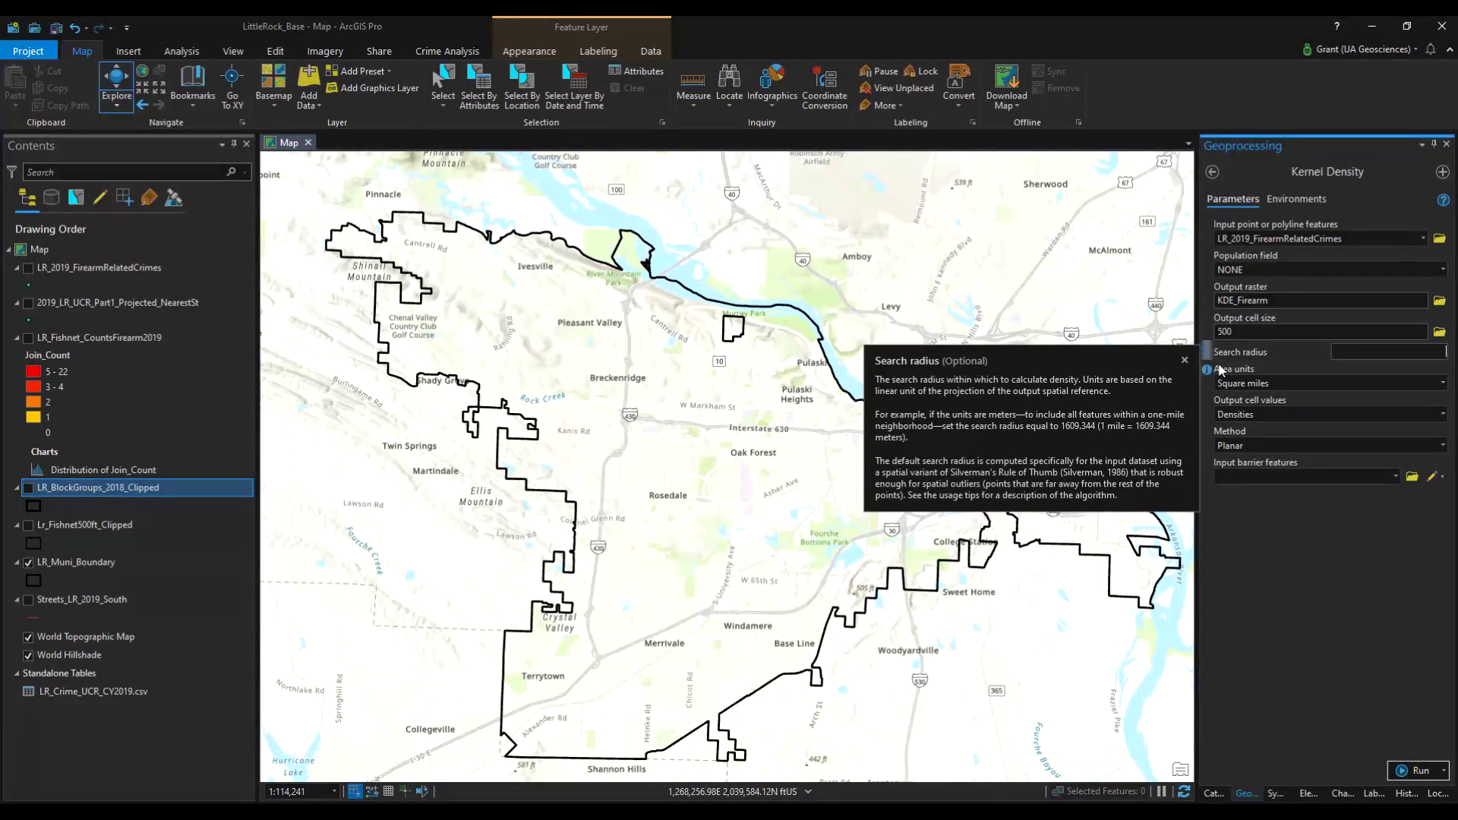
pyautogui.click(1355, 347)
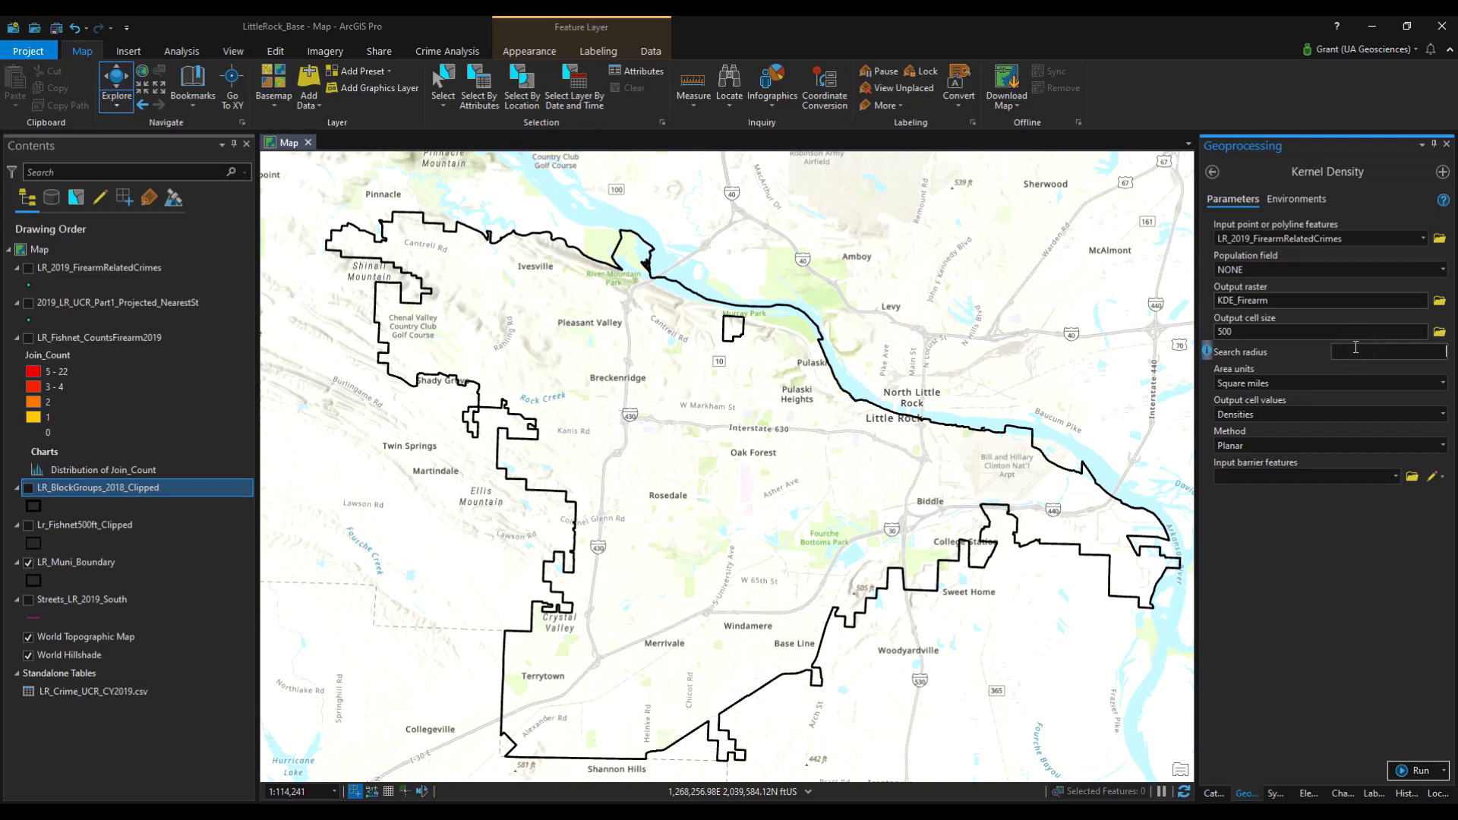
pyautogui.write('1500')
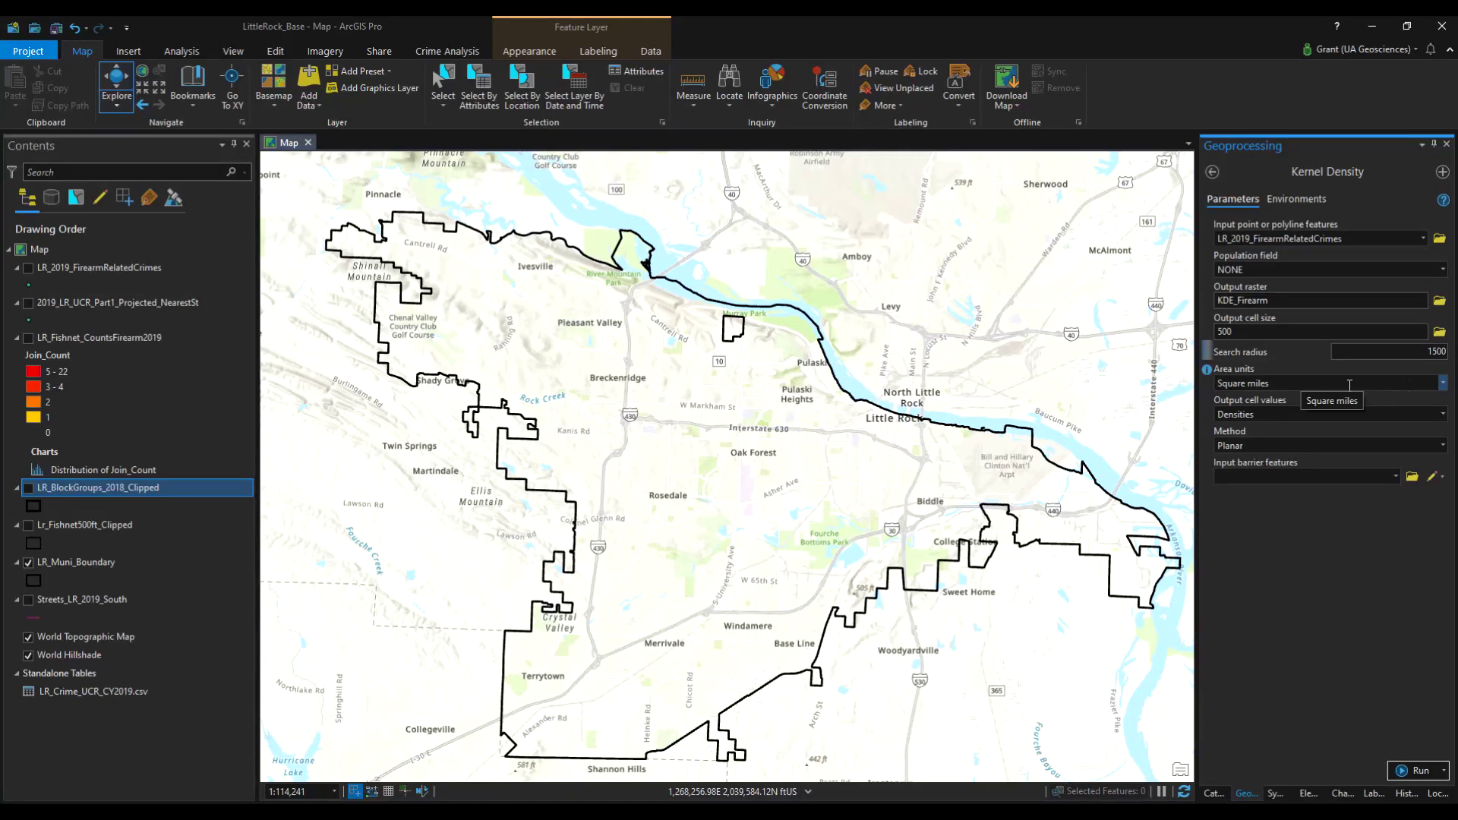
pyautogui.click(1442, 383)
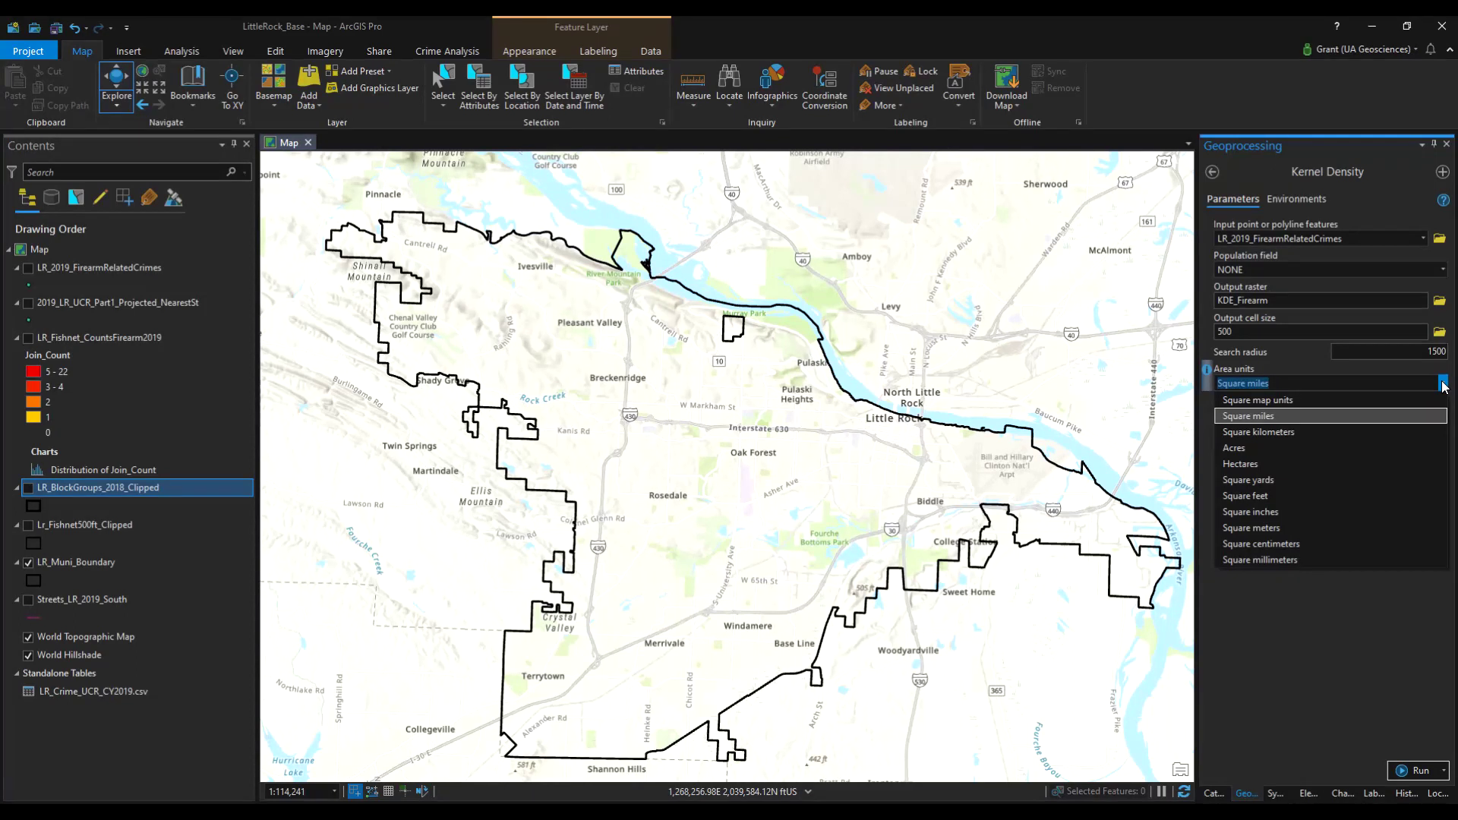
pyautogui.click(1393, 400)
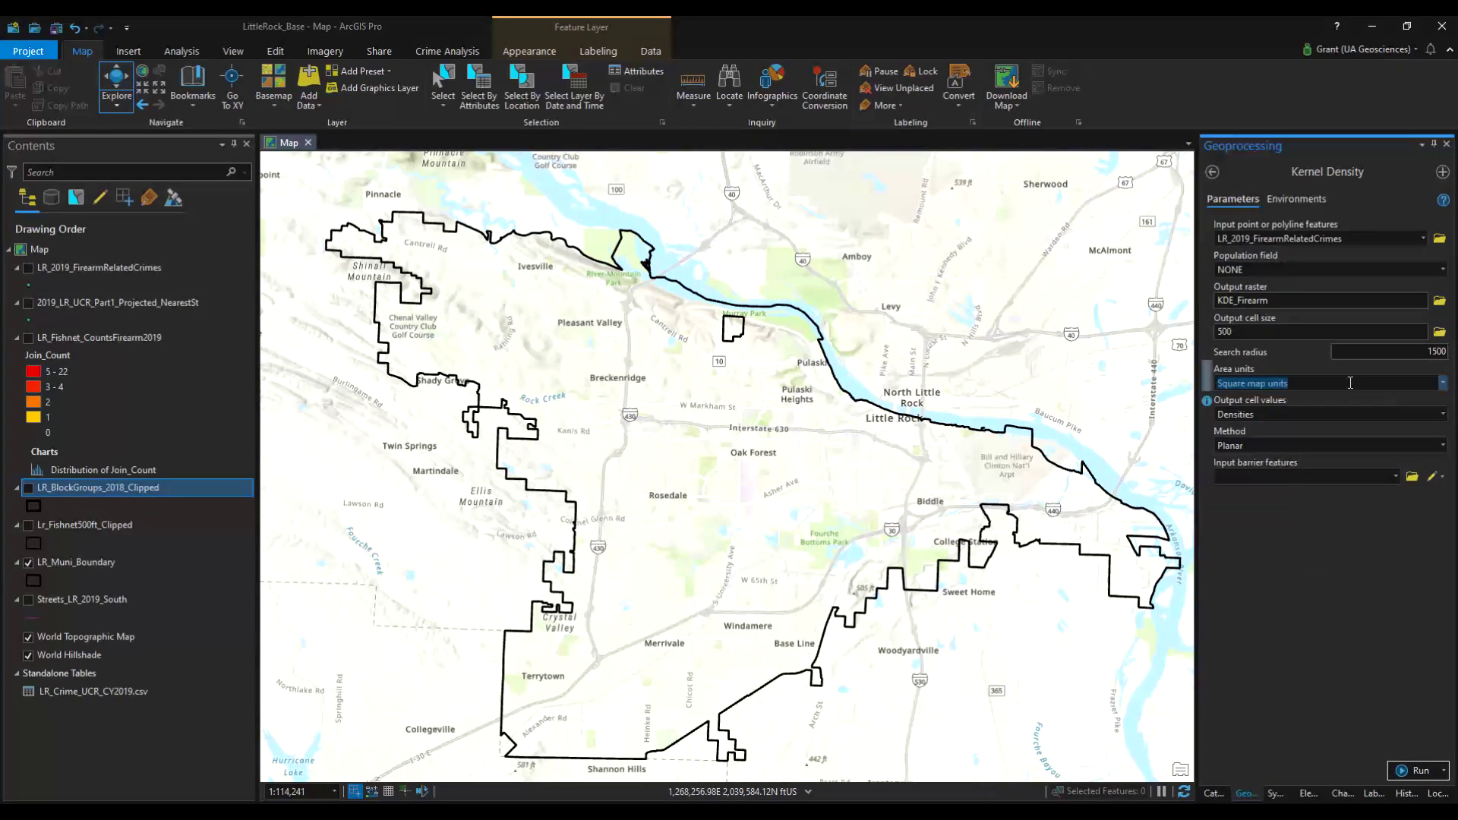
pyautogui.click(1444, 387)
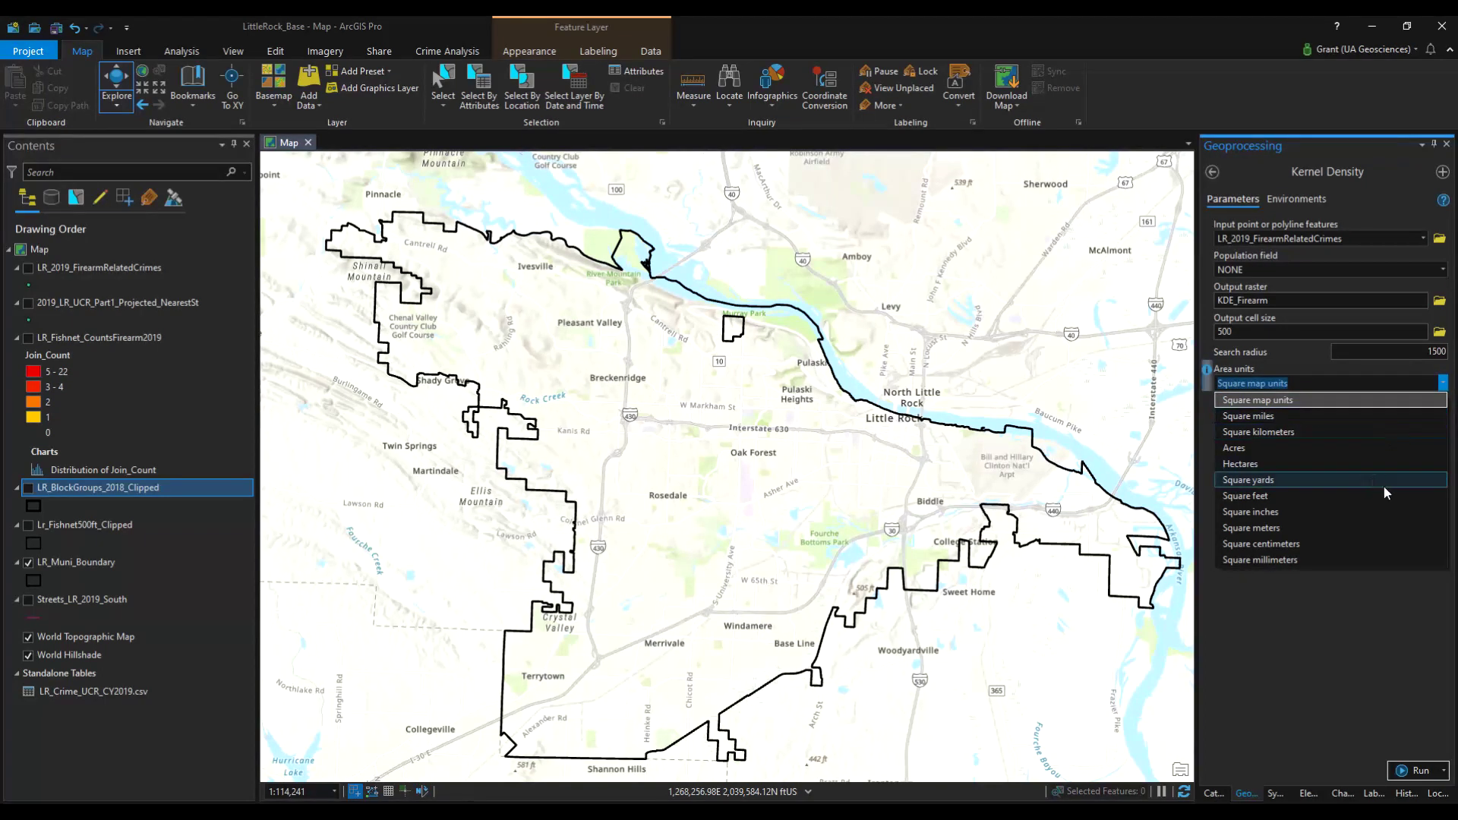
pyautogui.click(1394, 495)
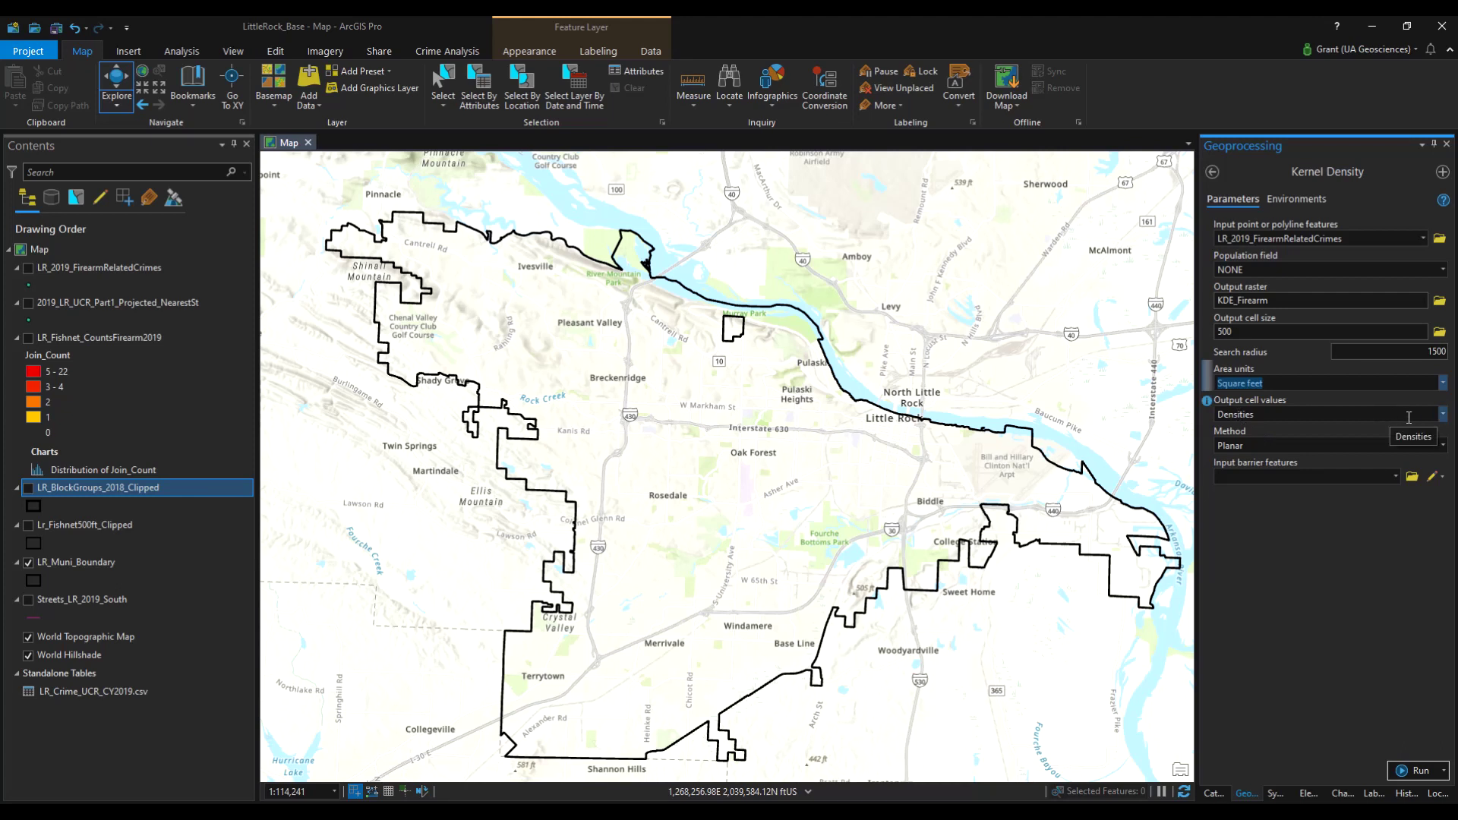
# Keep Densities as the output cell values and leave the input barrier features empty
pyautogui.click(1442, 414)
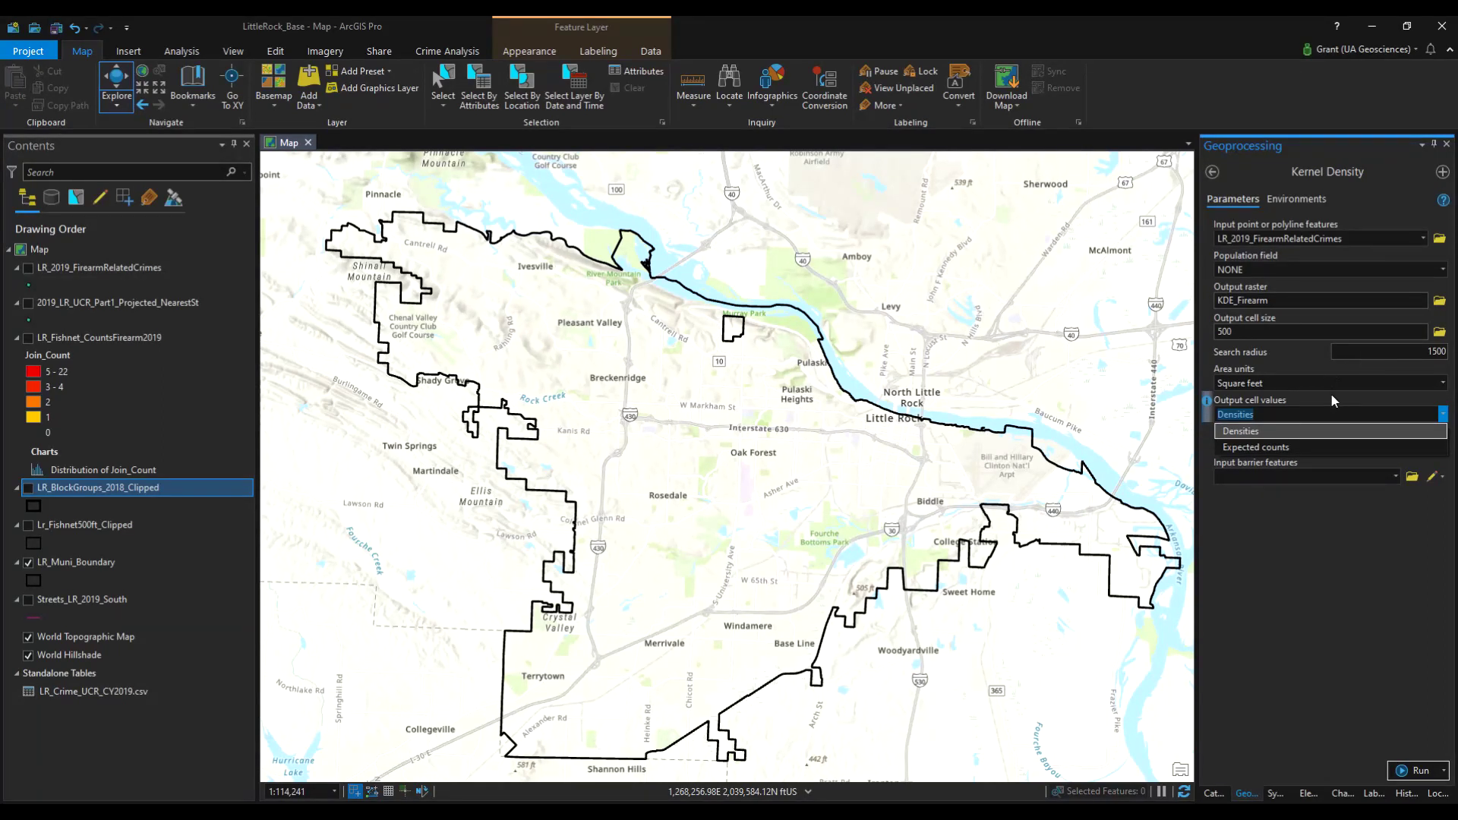
pyautogui.click(1265, 430)
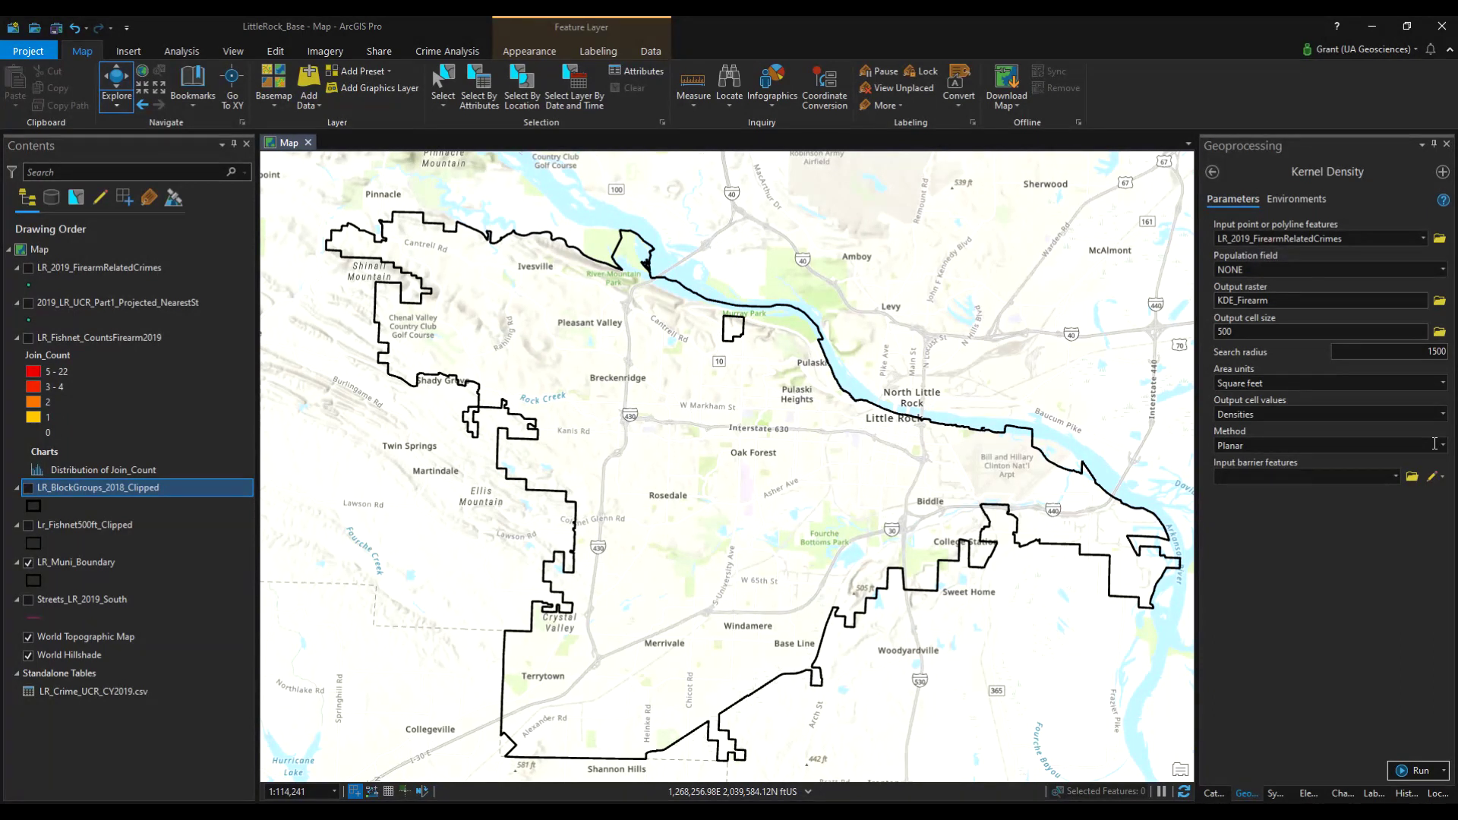
pyautogui.click(1396, 476)
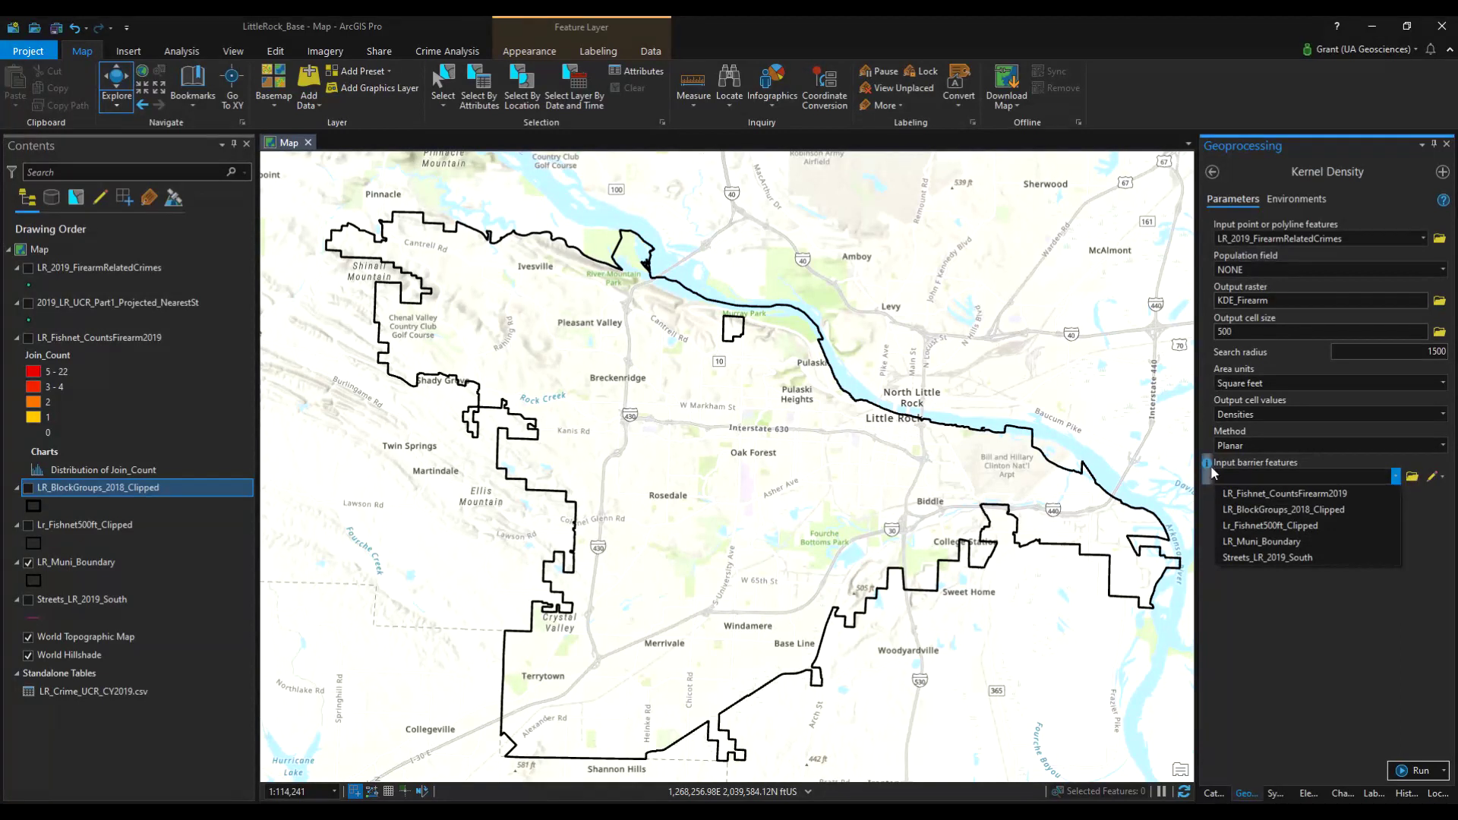
pyautogui.click(1283, 623)
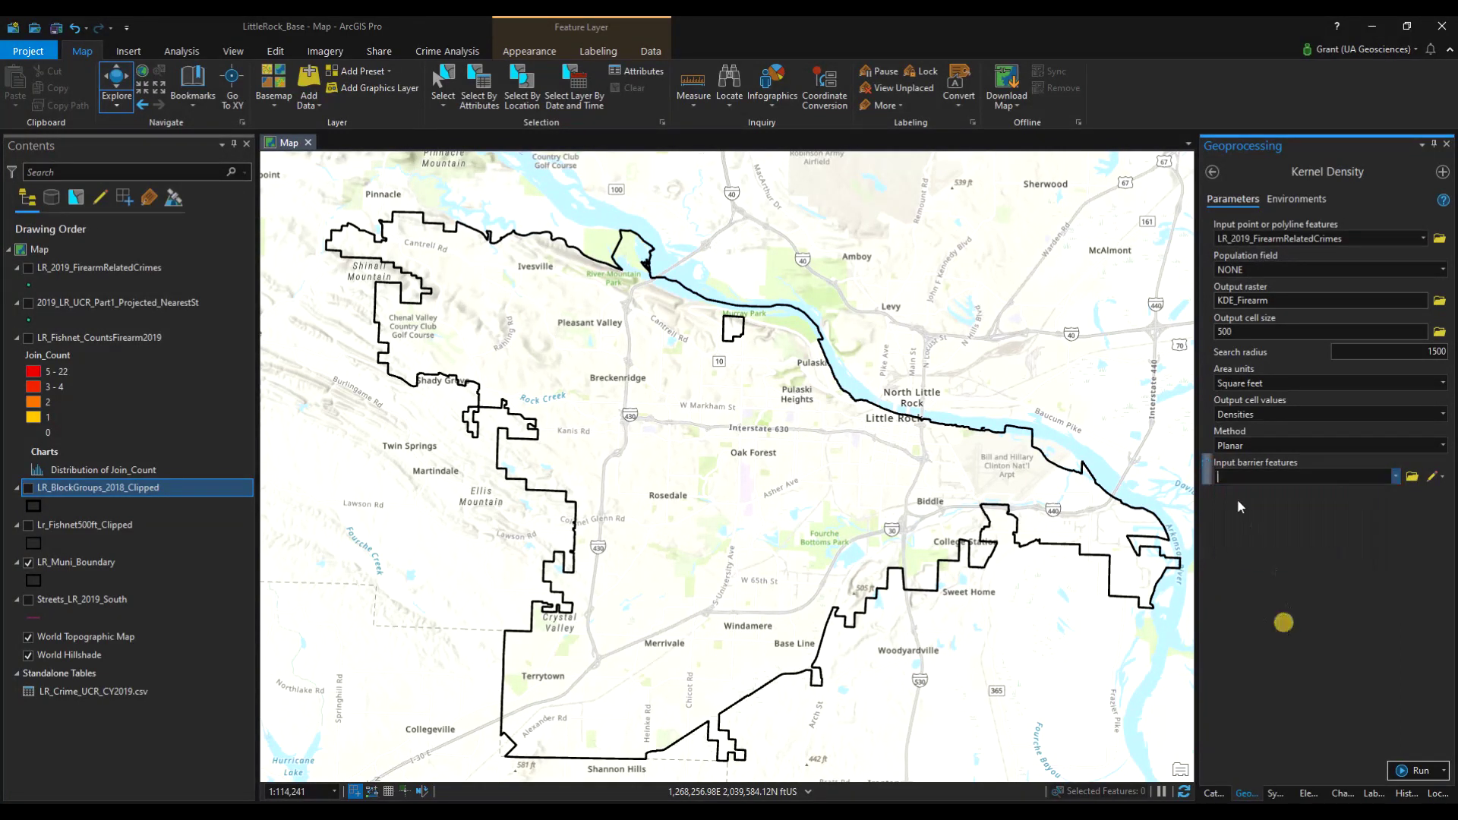
pyautogui.moveTo(1207, 465)
# Display the LR_2019_FirearmRelatedCrimes points and set the tool's processing extent to match the LR_Muni_Boundary layer
pyautogui.click(1291, 198)
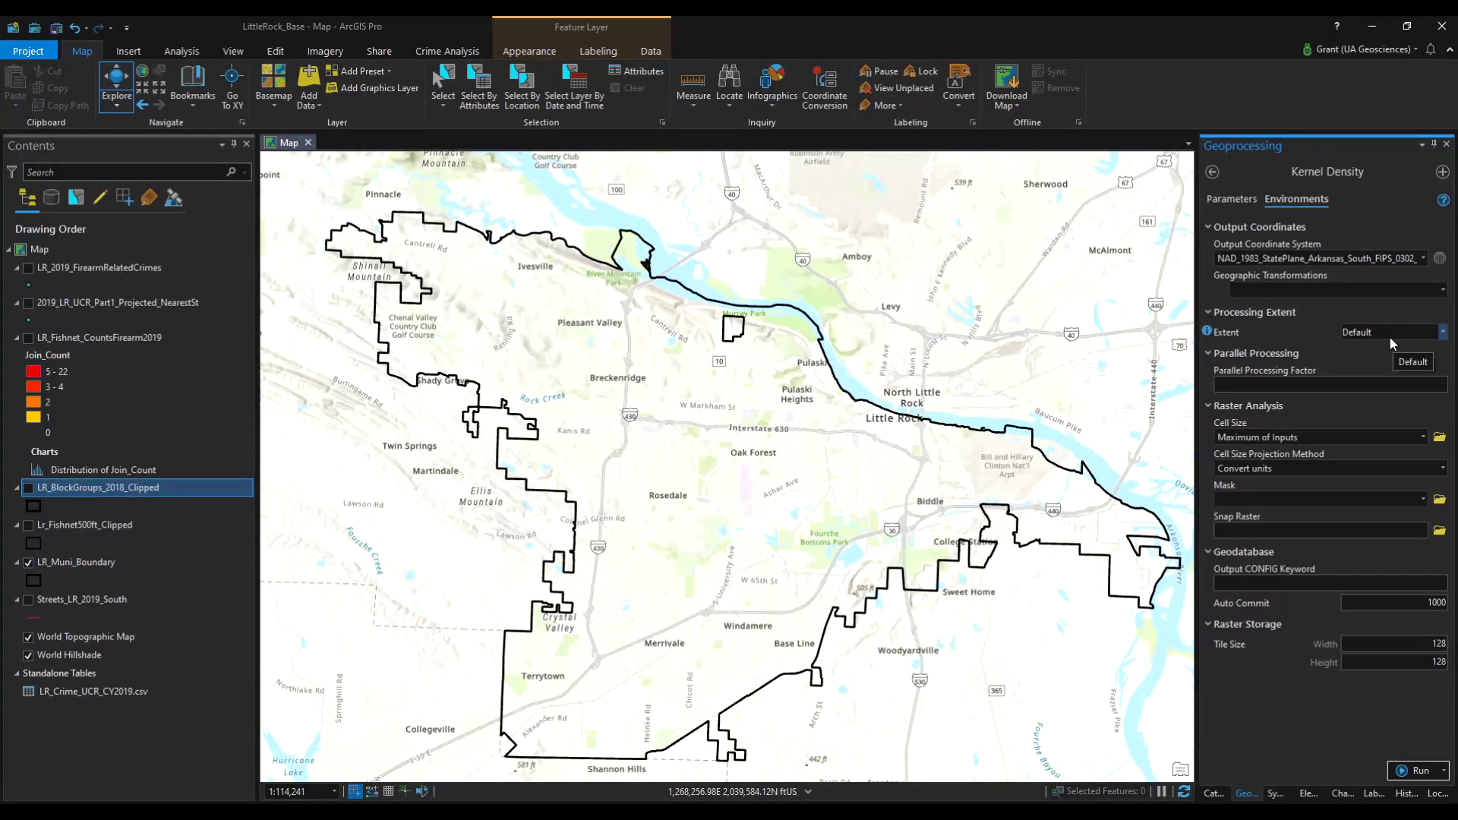
pyautogui.click(29, 269)
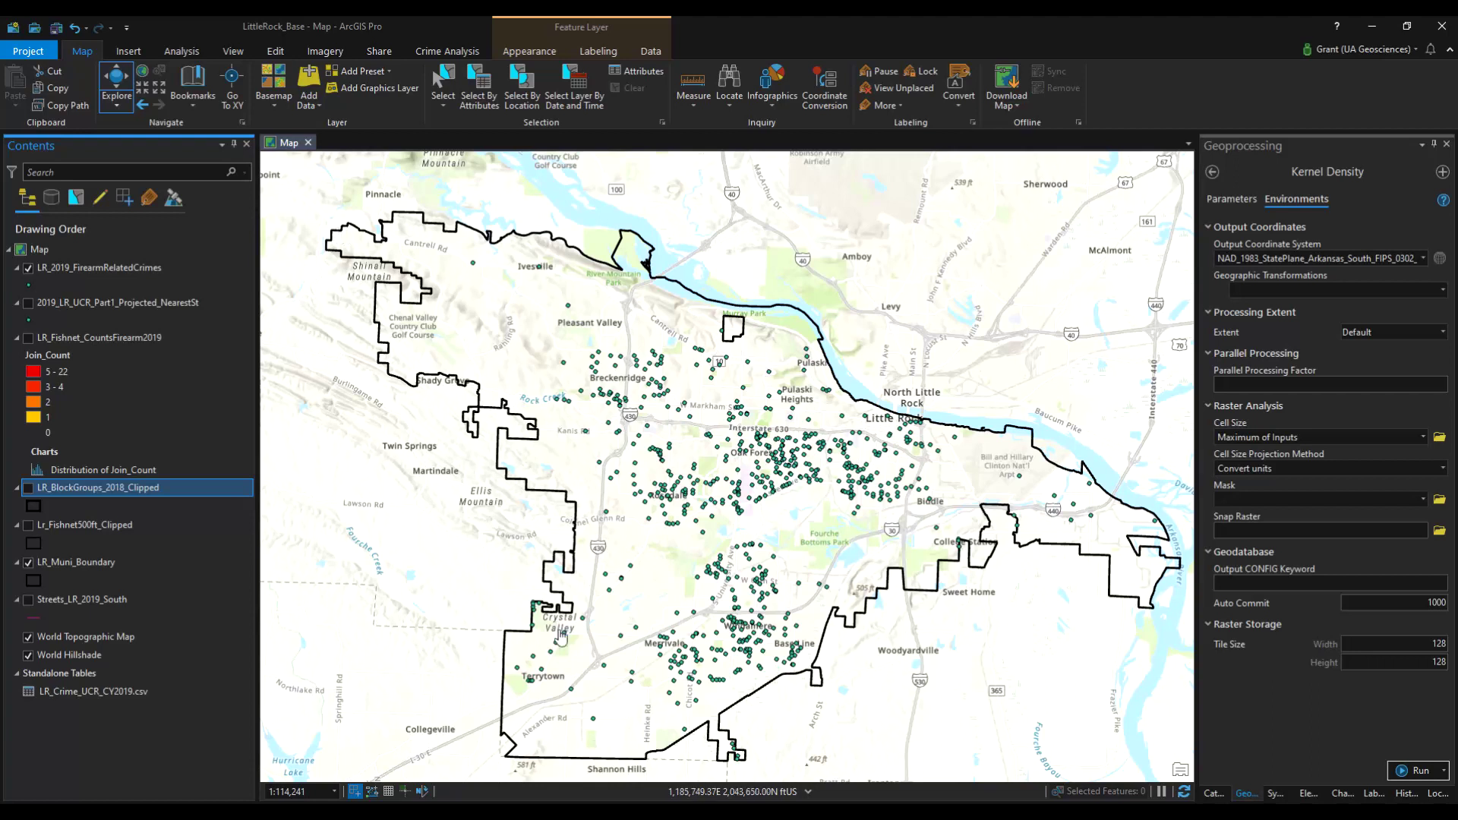
pyautogui.click(1441, 332)
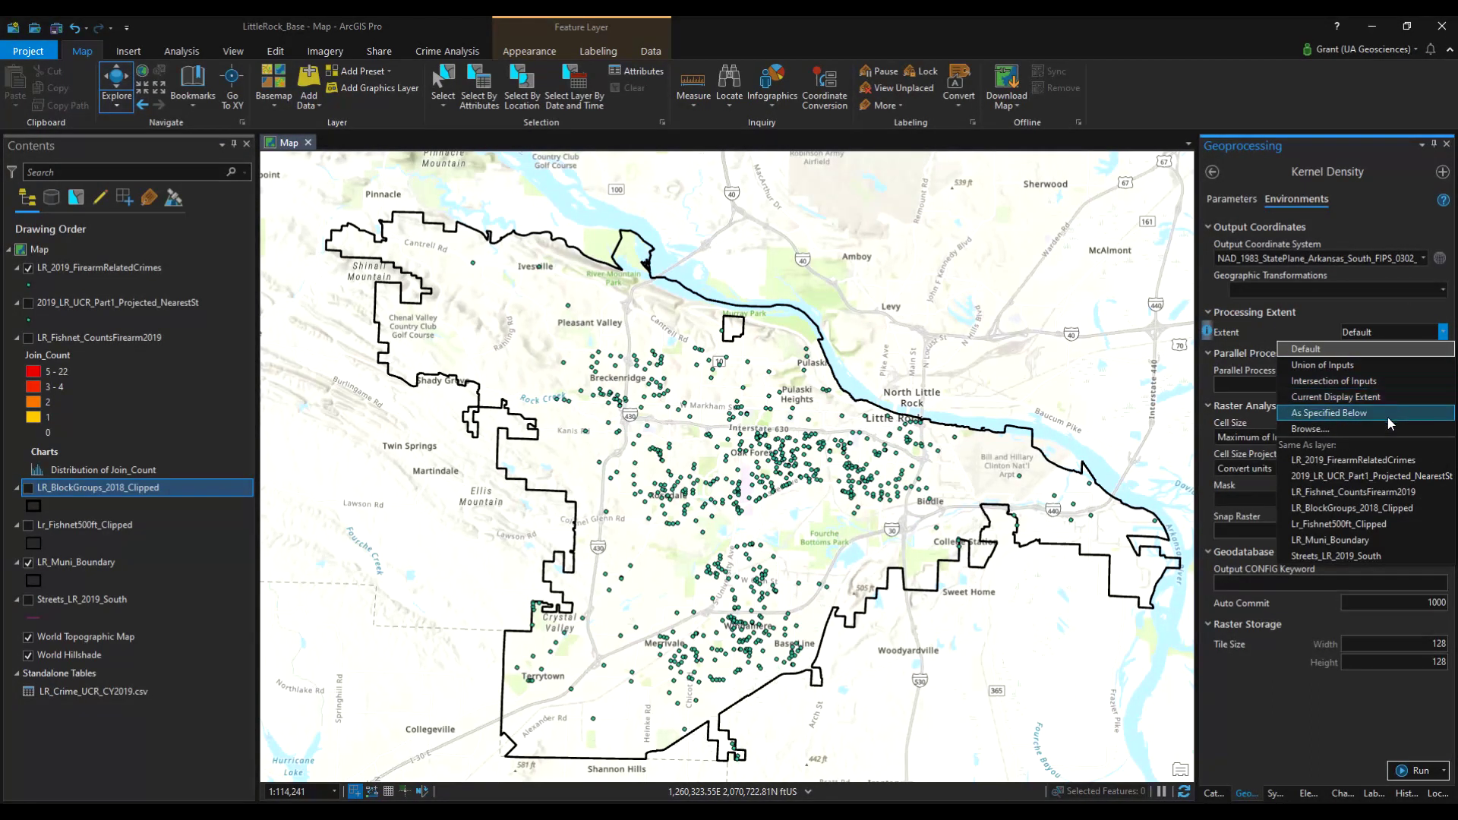
pyautogui.click(1353, 539)
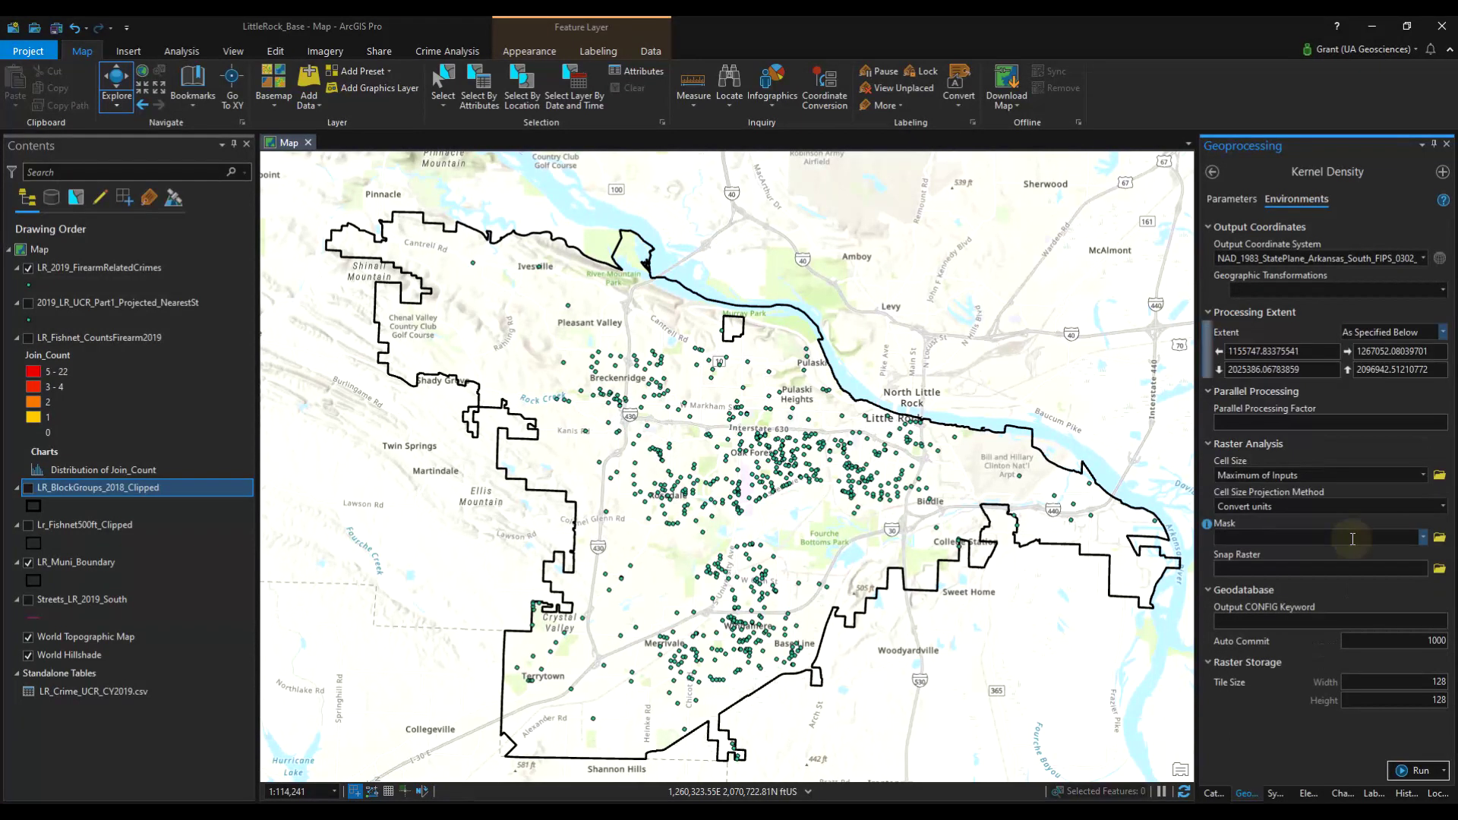
pyautogui.click(1251, 201)
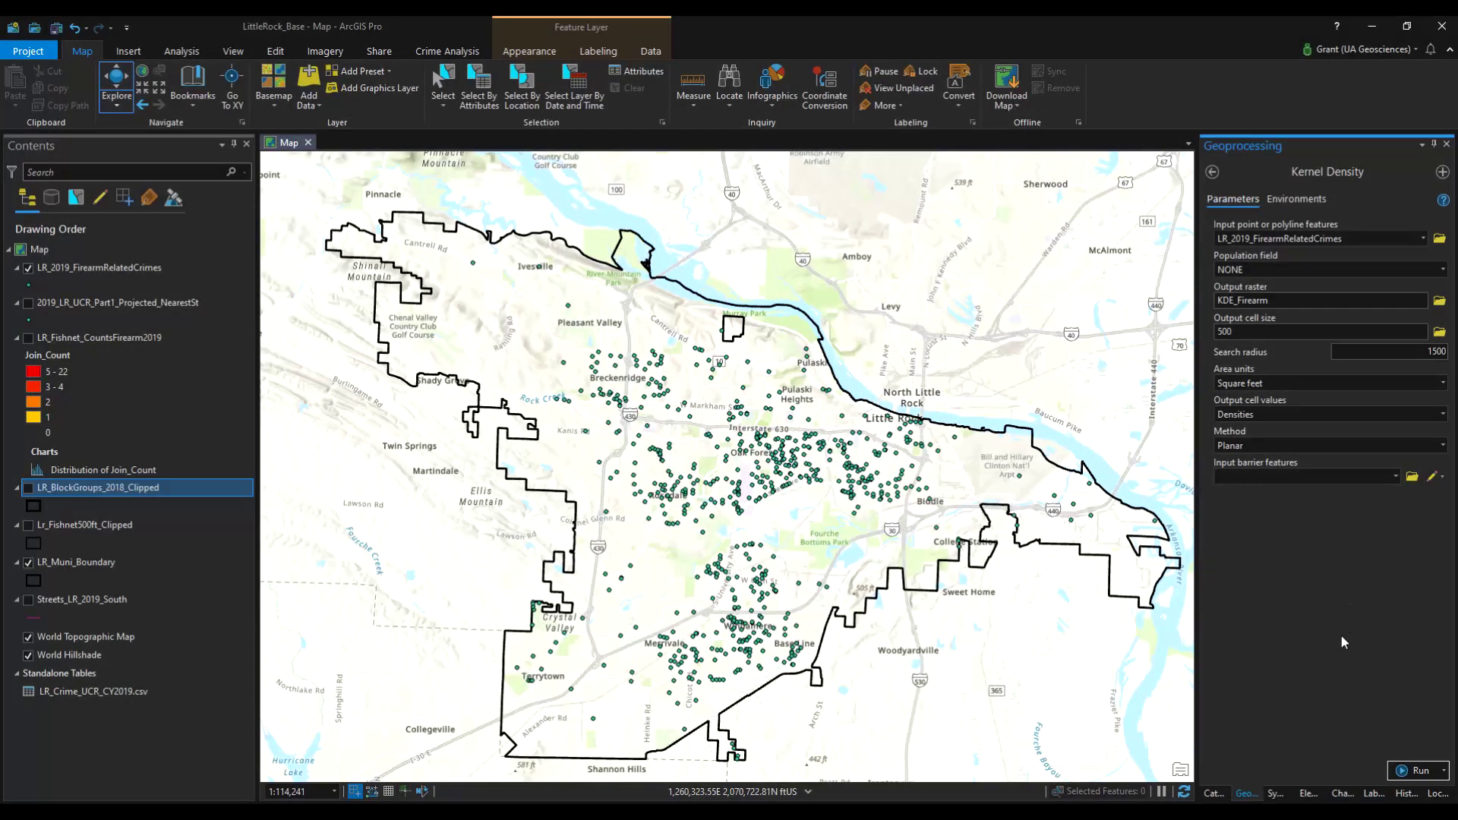
# Run the Kernel Density tool, move KDE_Firearm to the top of the drawing order and hide the LR_2019_FirearmRelatedCrimes points
pyautogui.click(1406, 769)
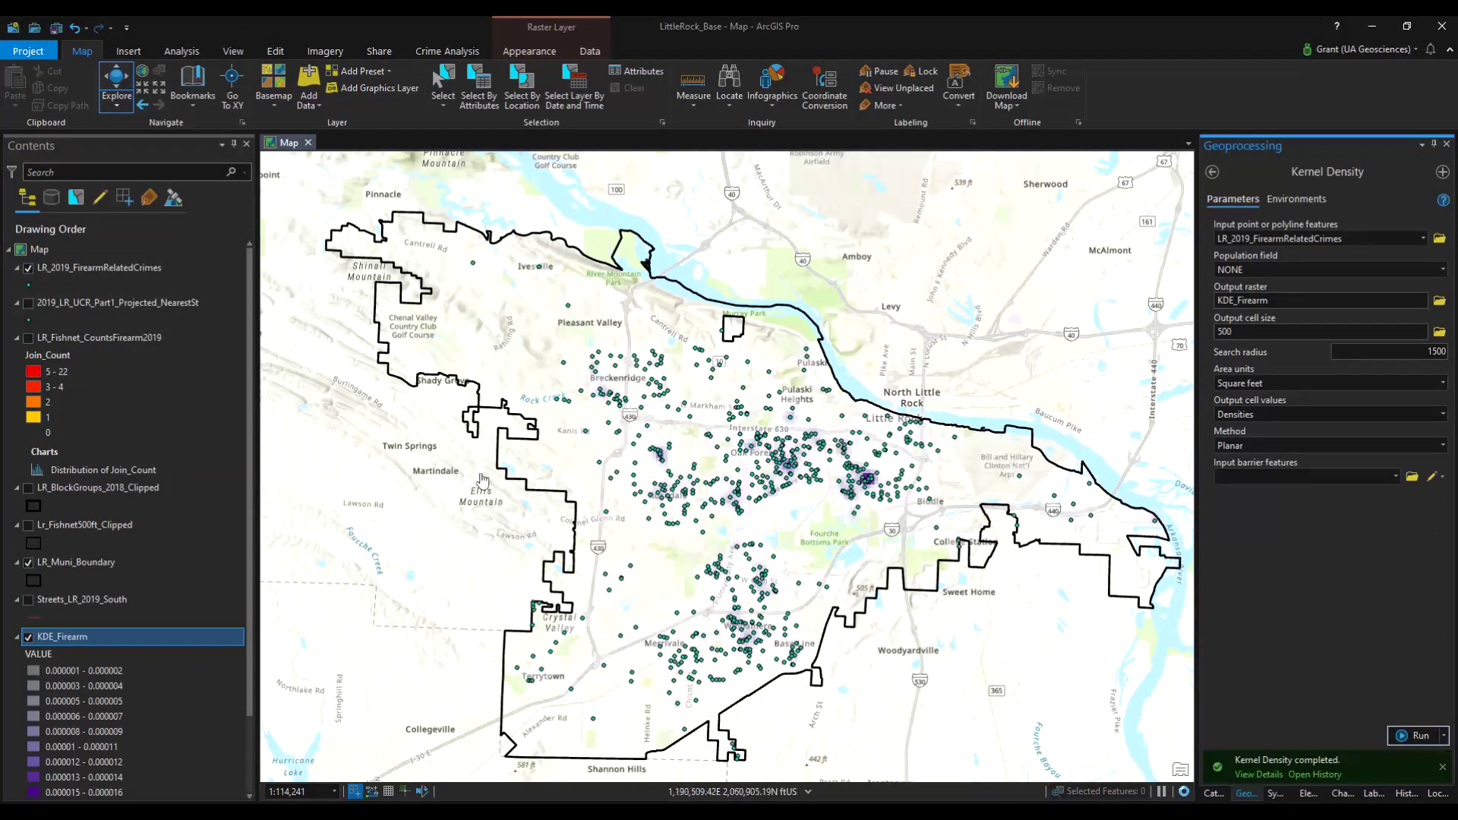
pyautogui.moveTo(84, 635); pyautogui.dragTo(84, 263)
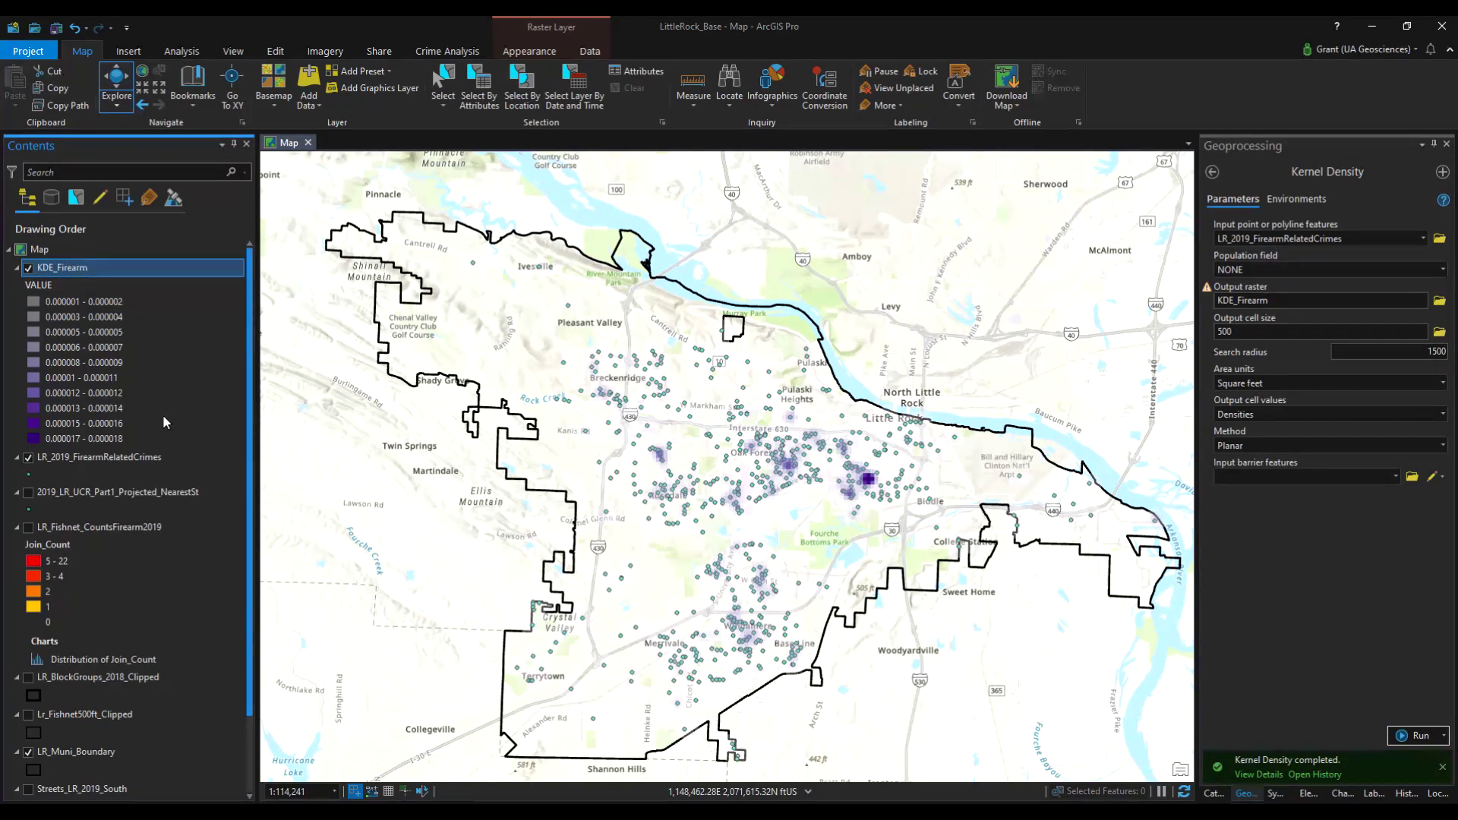
pyautogui.click(29, 457)
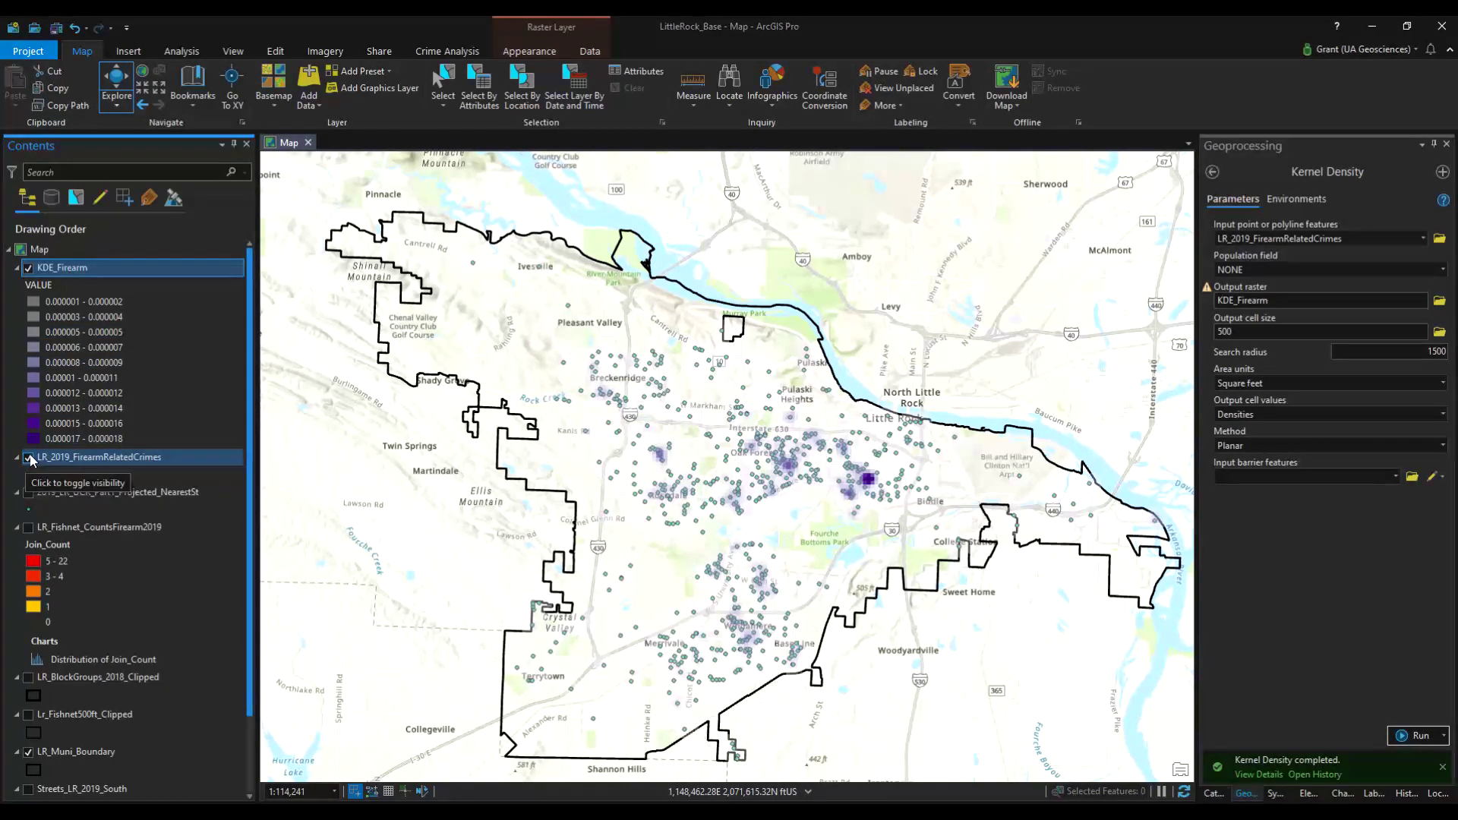
pyautogui.click(76, 439)
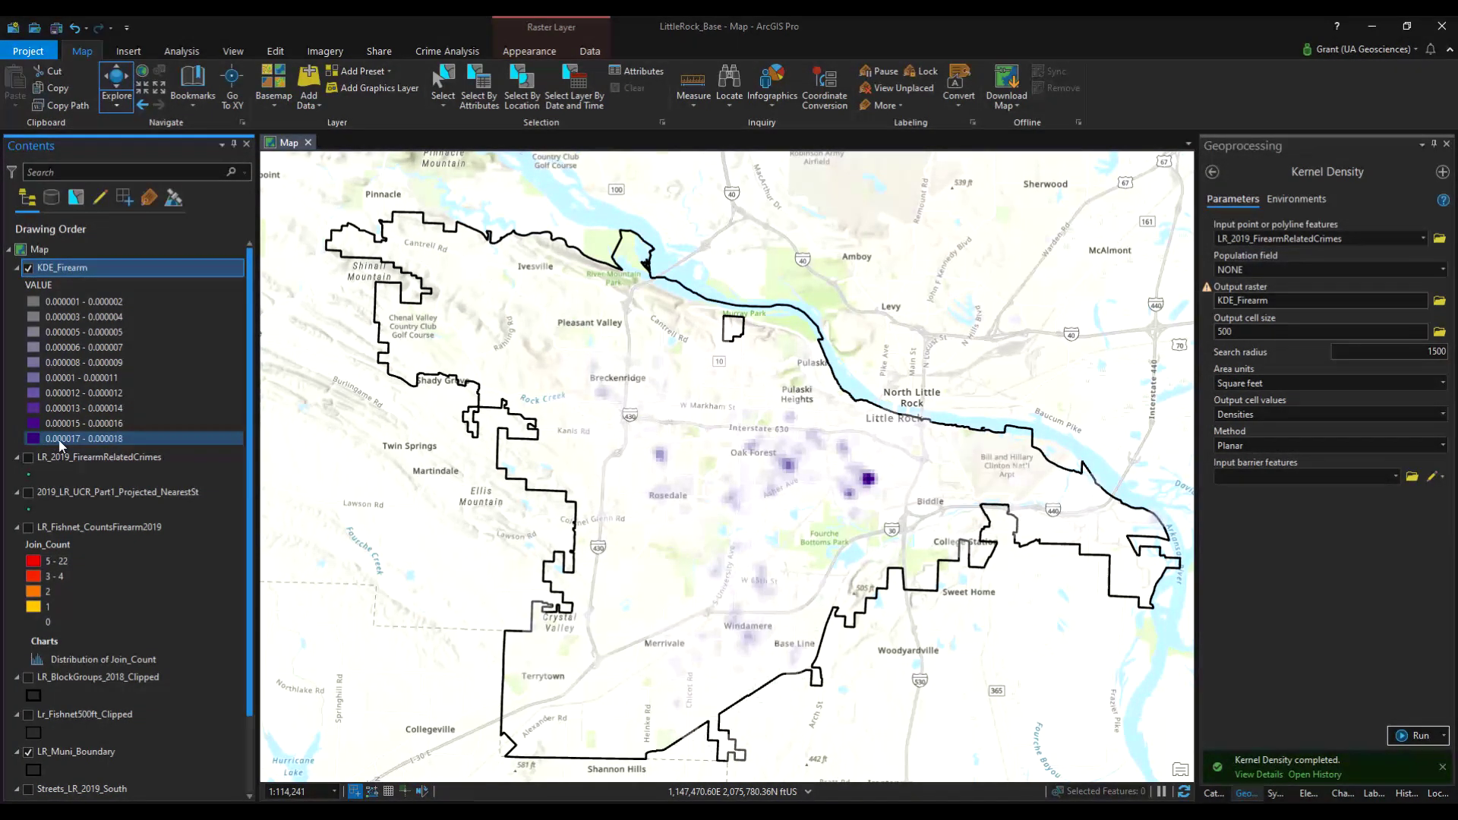
pyautogui.click(61, 347)
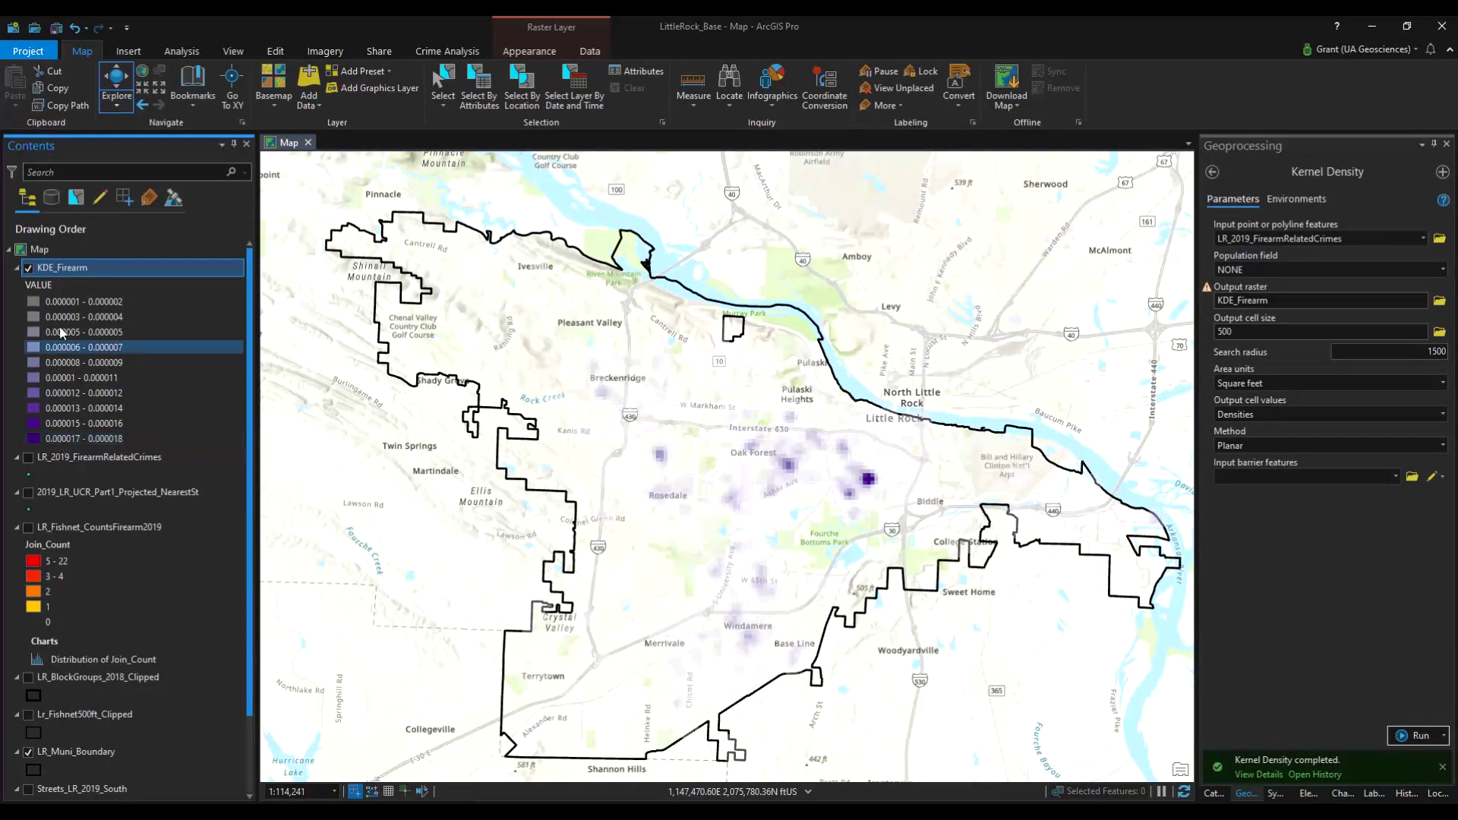
pyautogui.rightClick(50, 289)
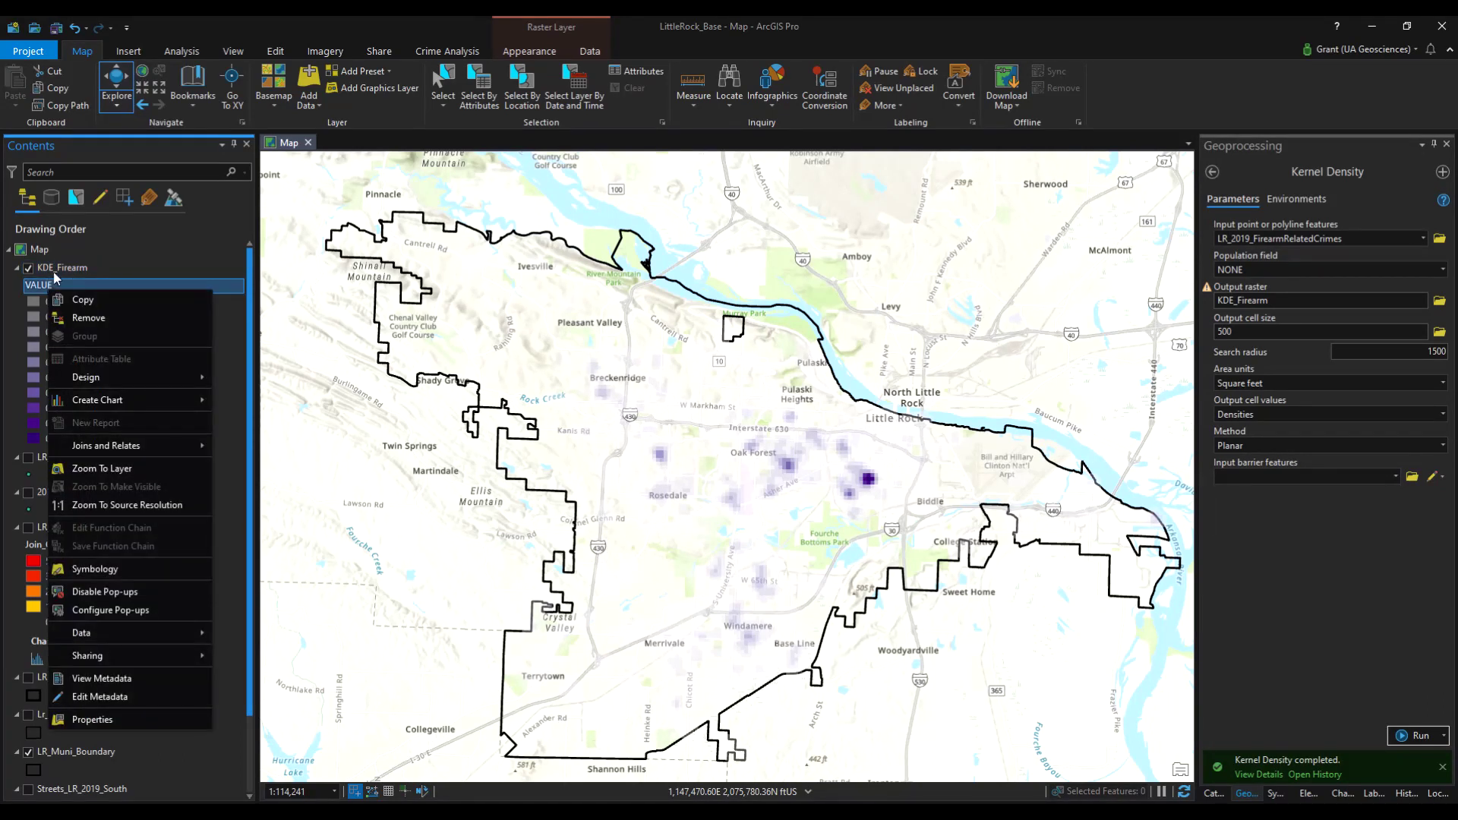
pyautogui.click(53, 271)
pyautogui.rightClick(53, 271)
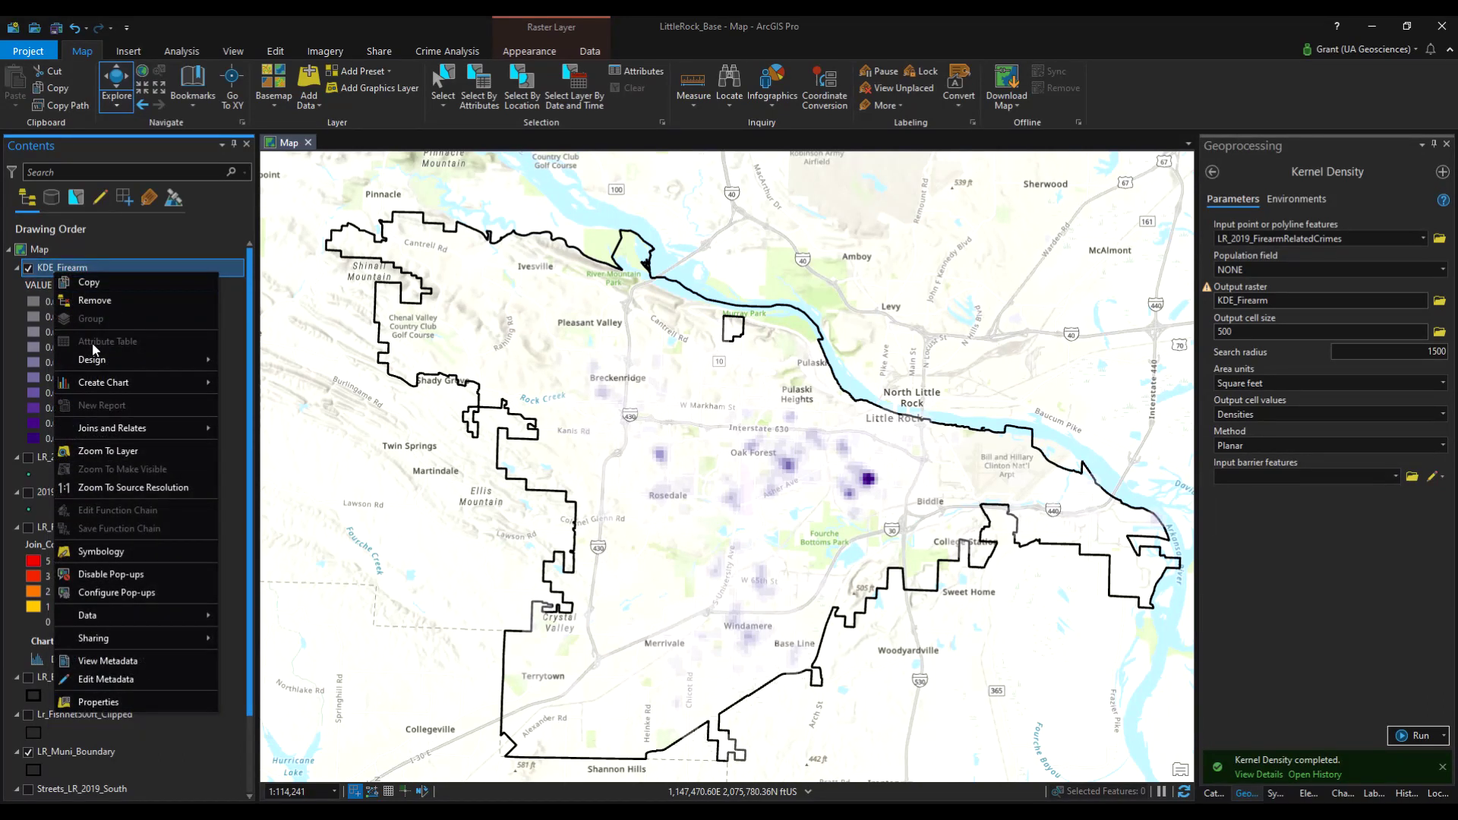
pyautogui.click(53, 267)
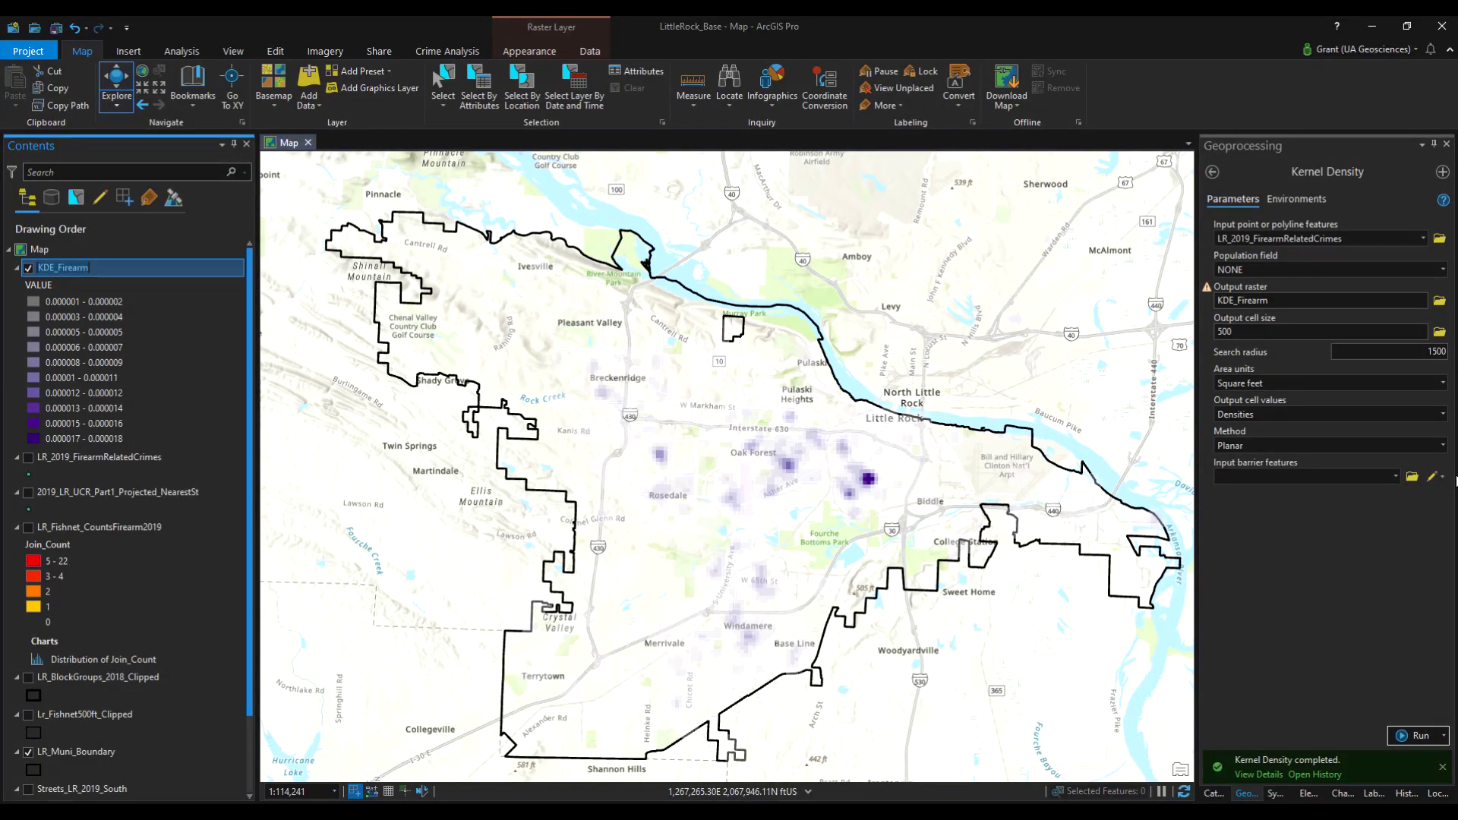
pyautogui.click(1213, 173)
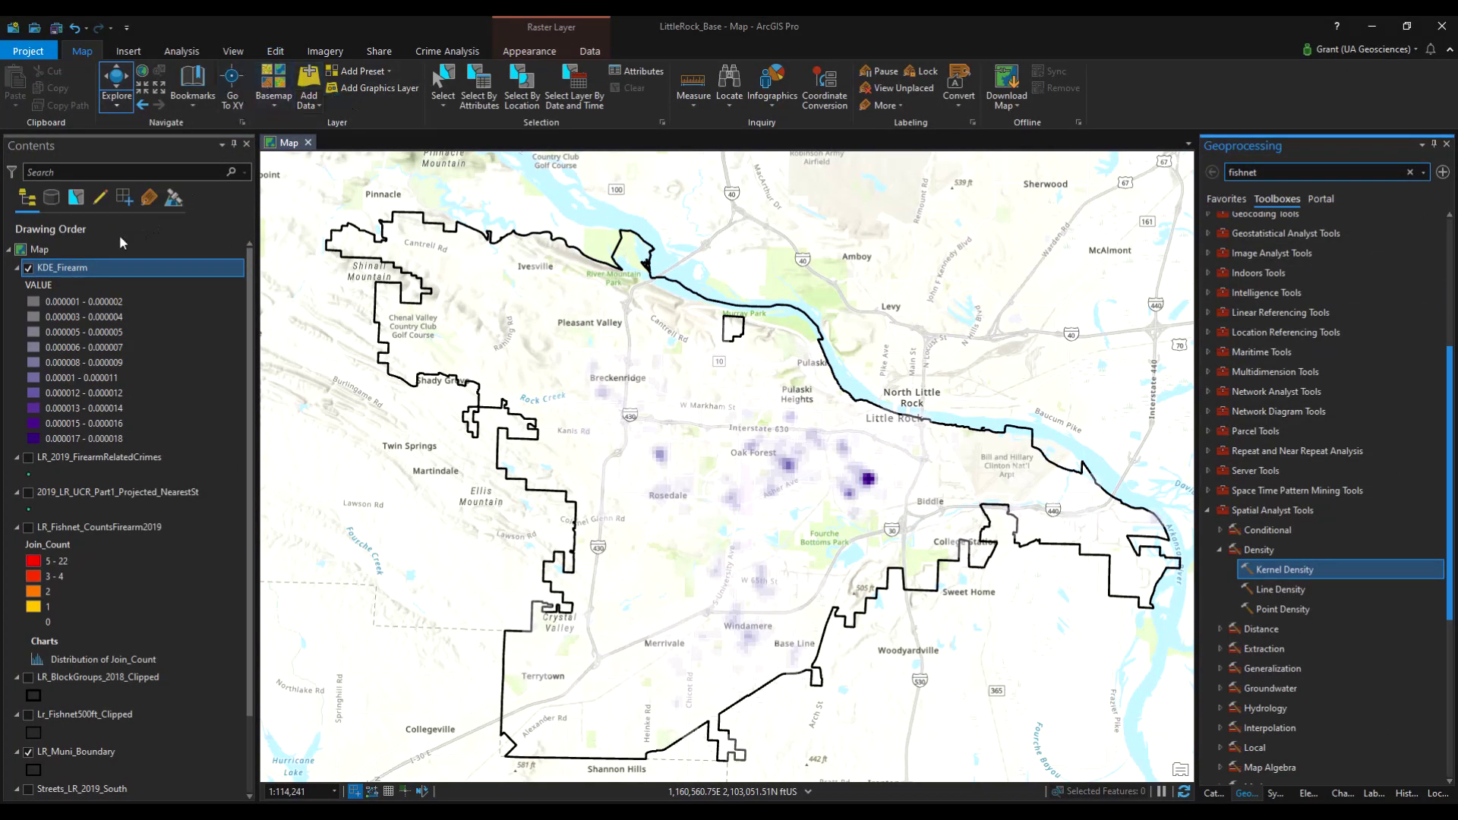
# Open the KDE_Firearm raster's symbology and apply the continuous cream-to-dark-red color scheme
pyautogui.click(64, 268)
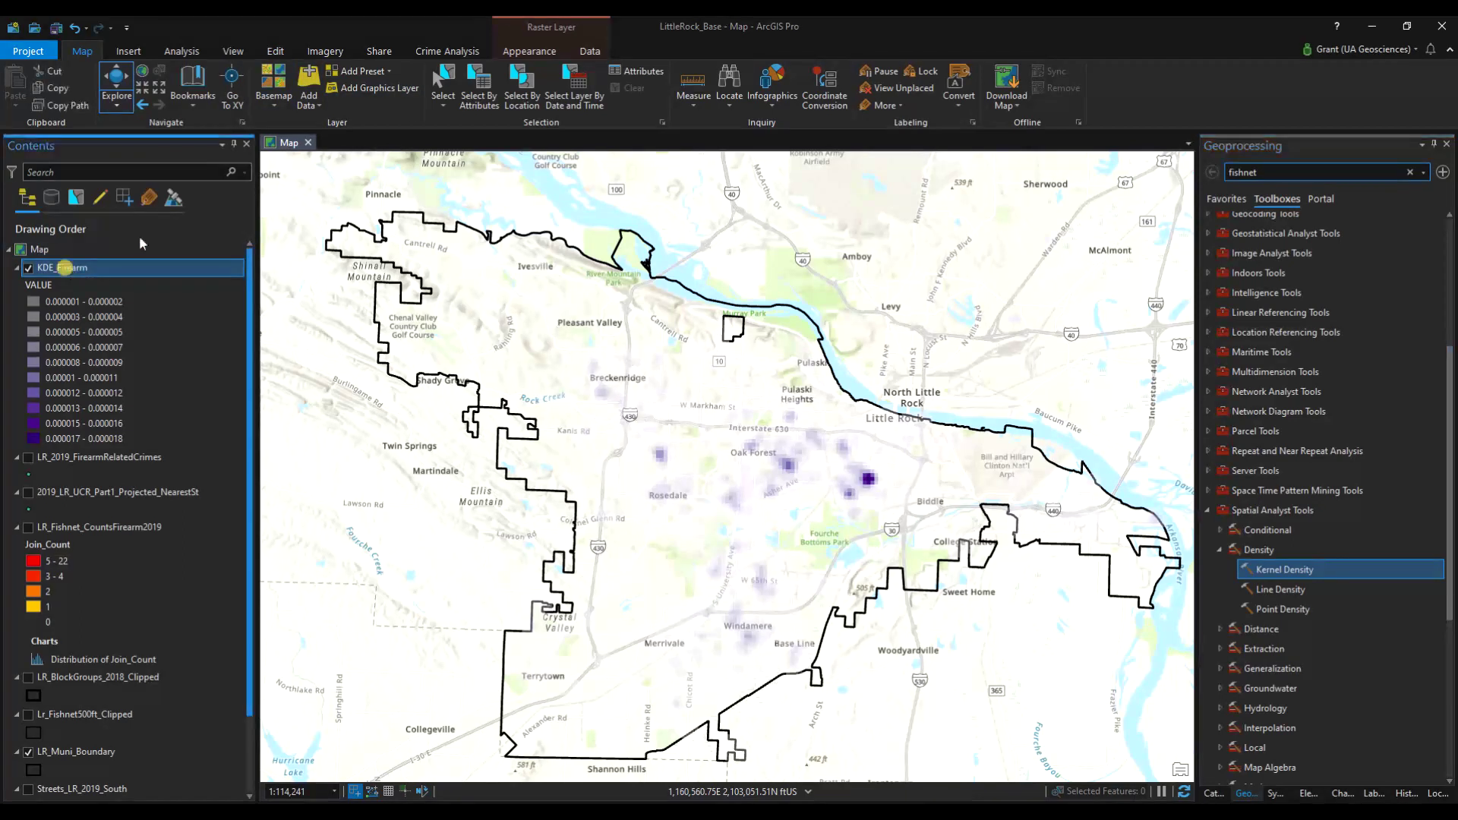
pyautogui.click(527, 53)
pyautogui.click(464, 83)
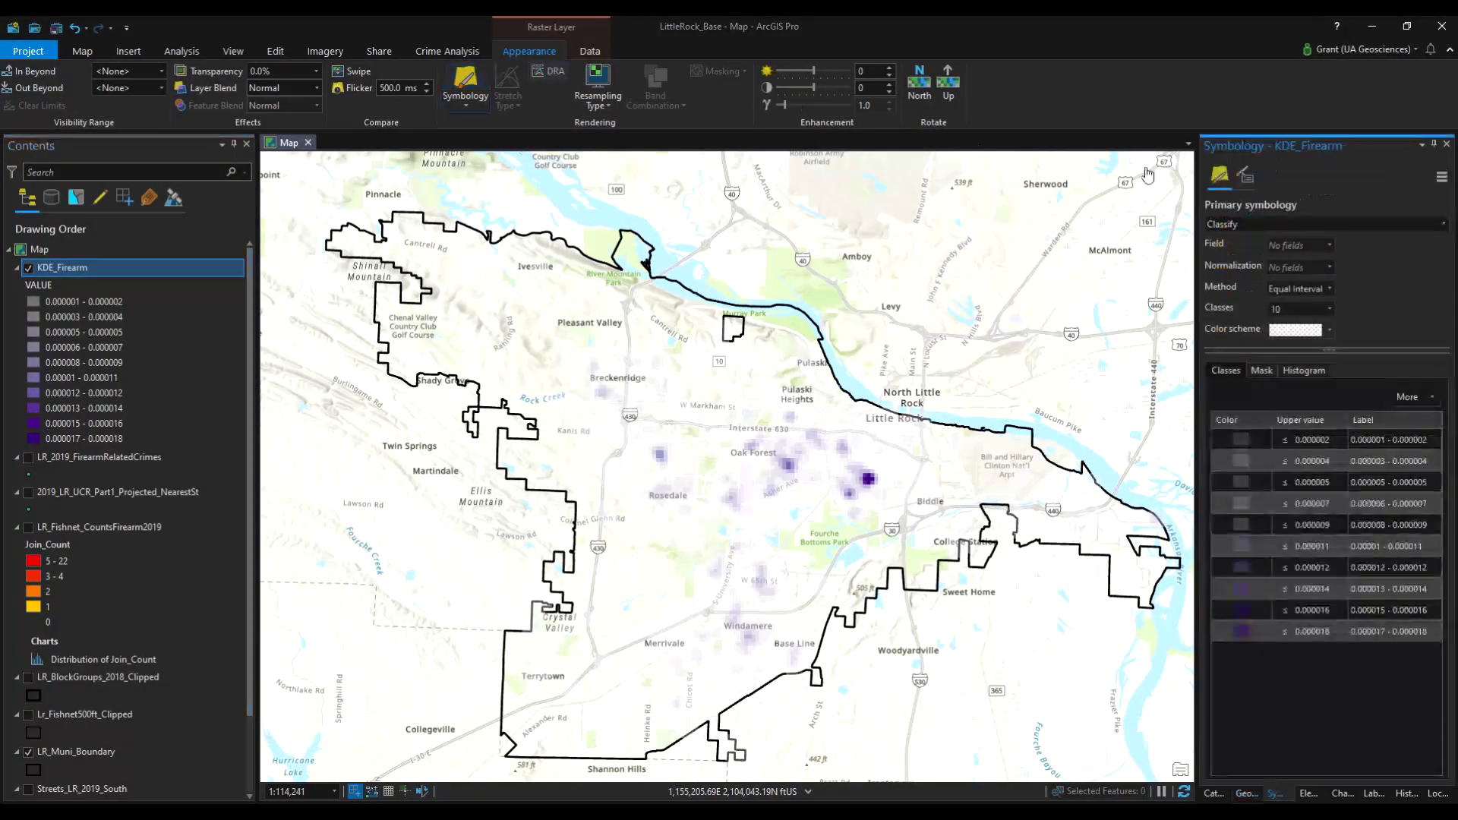
pyautogui.click(1391, 332)
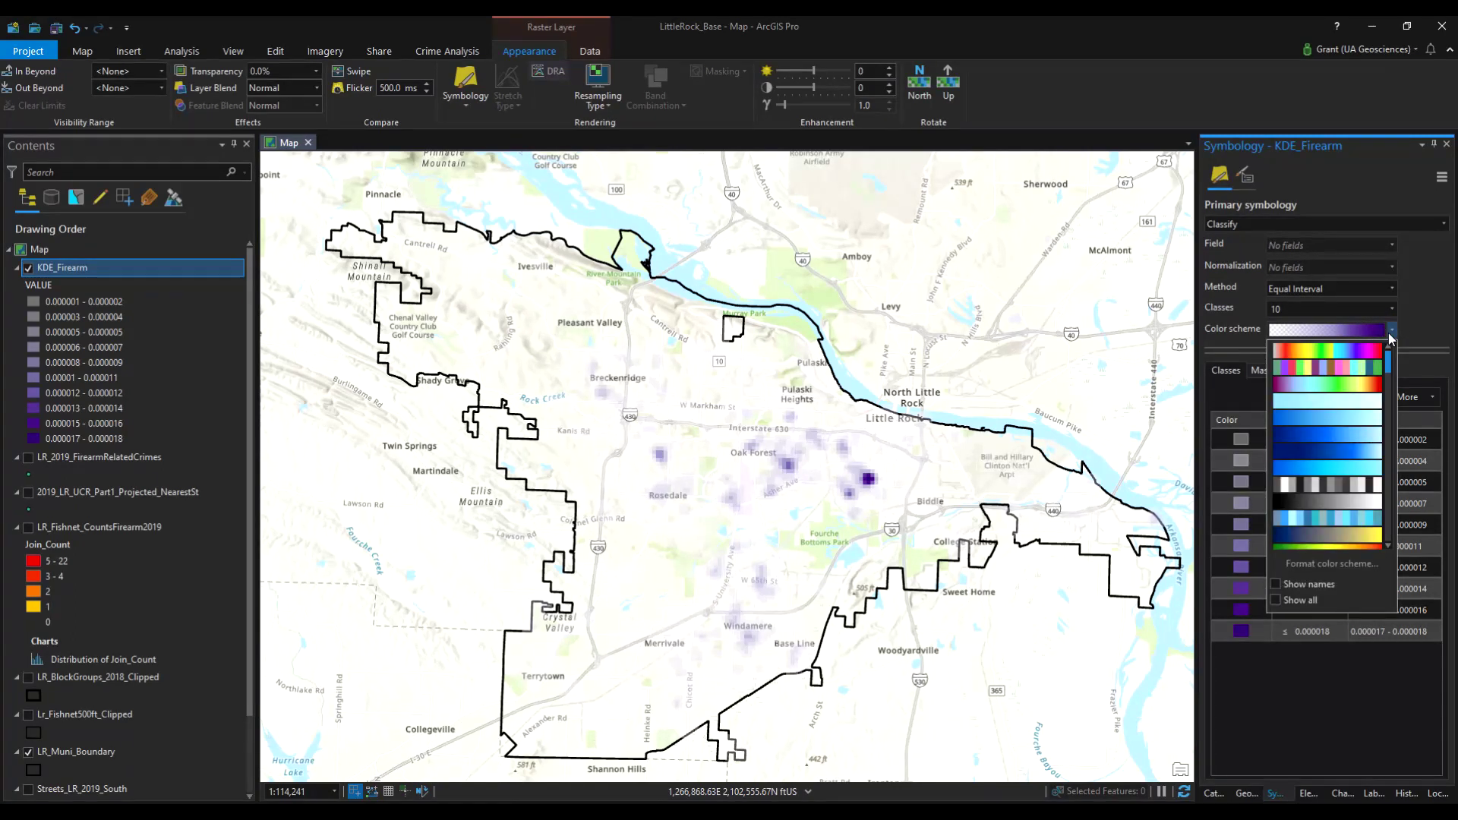
pyautogui.scroll(-1, 1369, 434)
pyautogui.scroll(-4, 1371, 434)
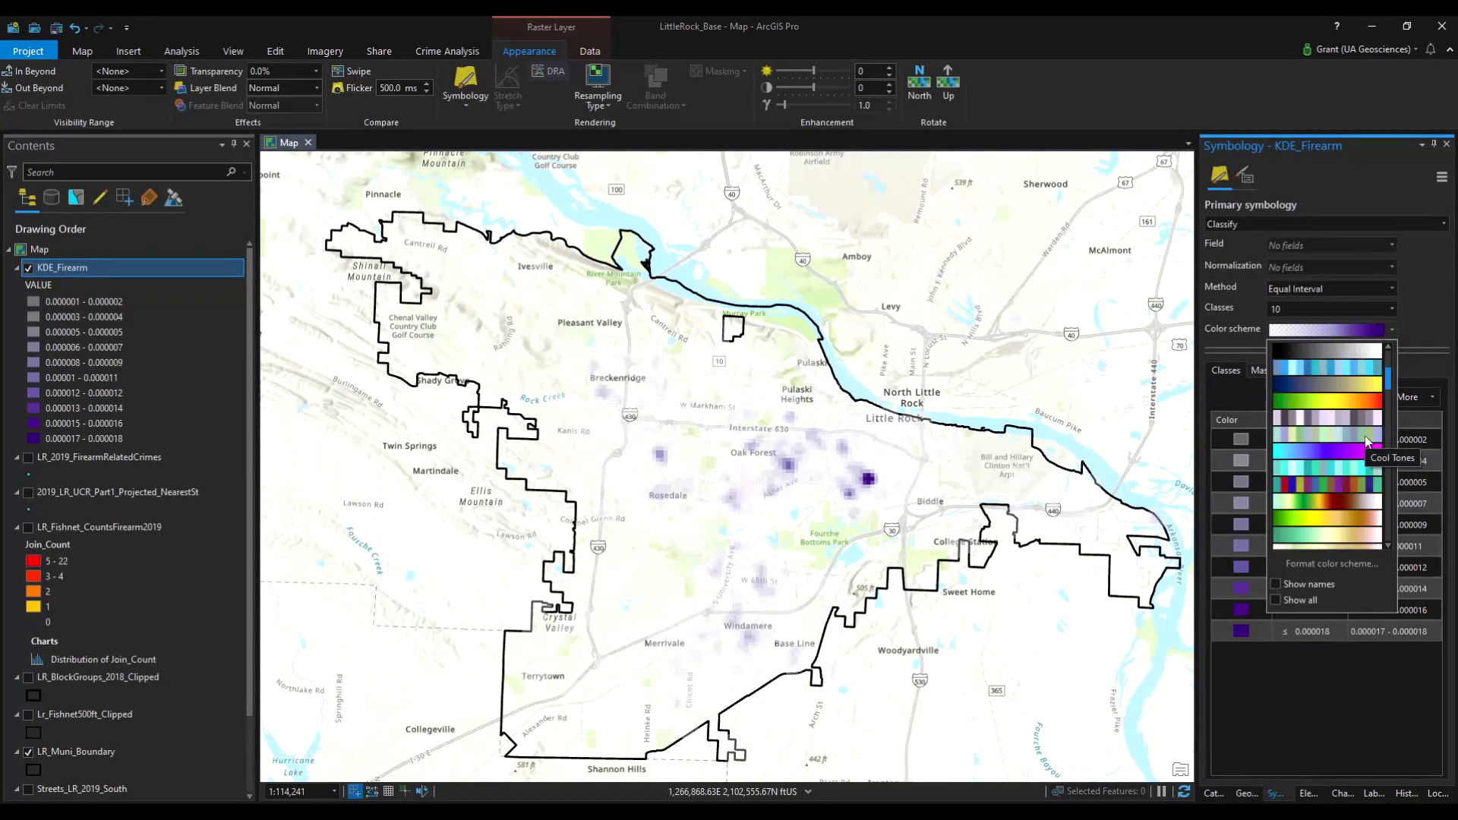
pyautogui.scroll(-5, 1378, 430)
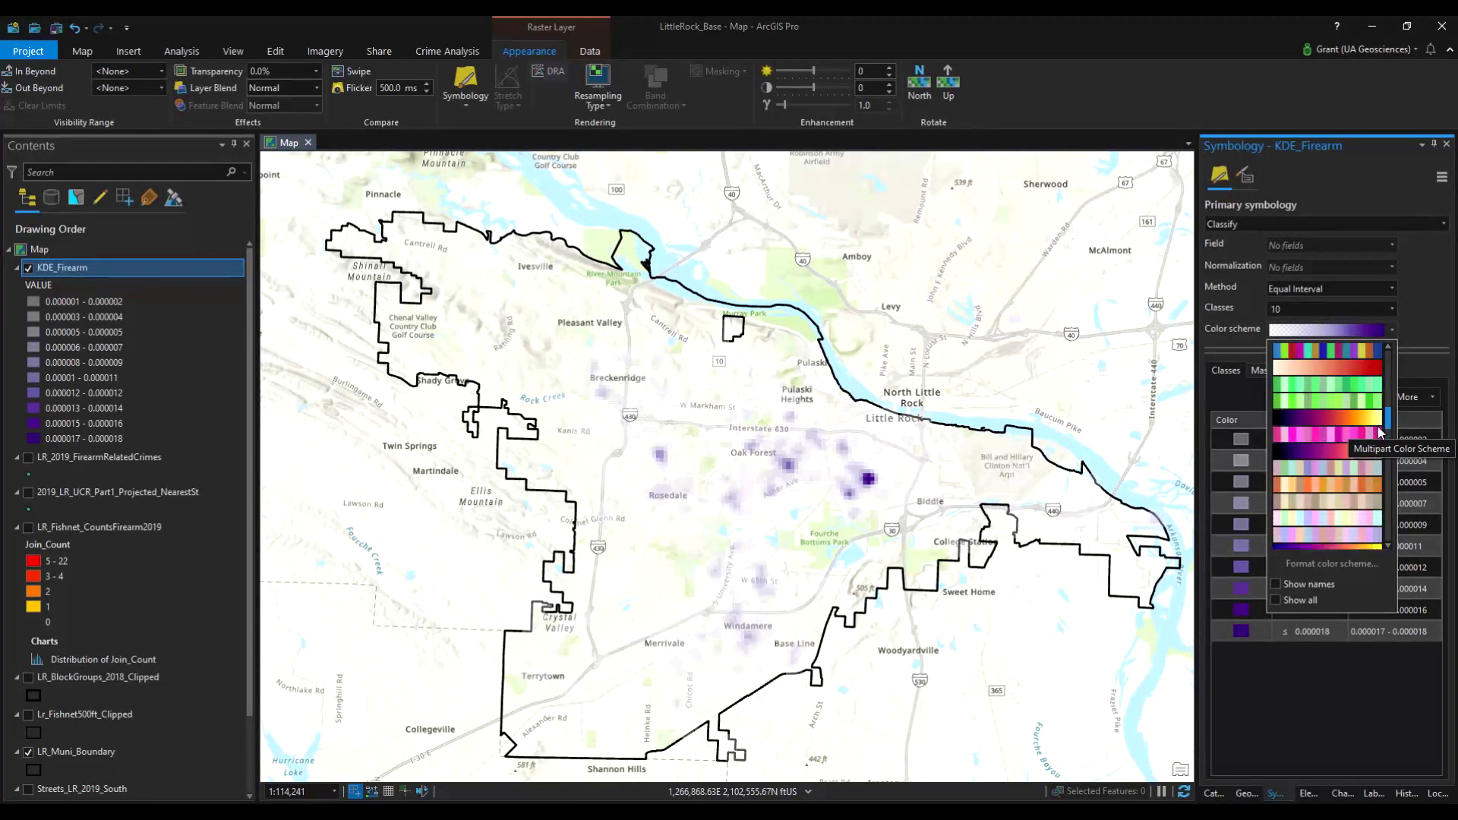
pyautogui.scroll(3, 1357, 414)
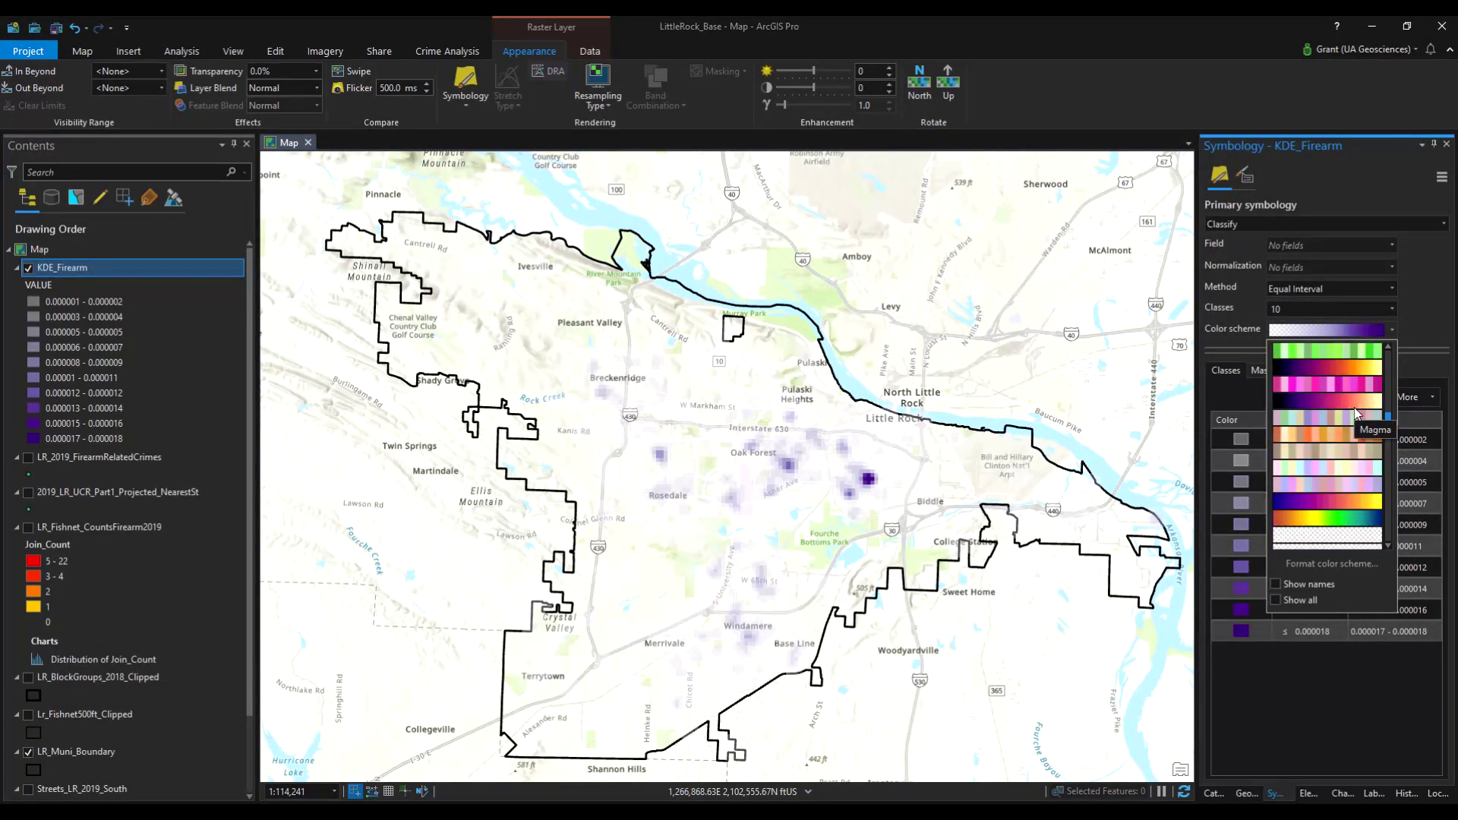
pyautogui.scroll(4, 1358, 414)
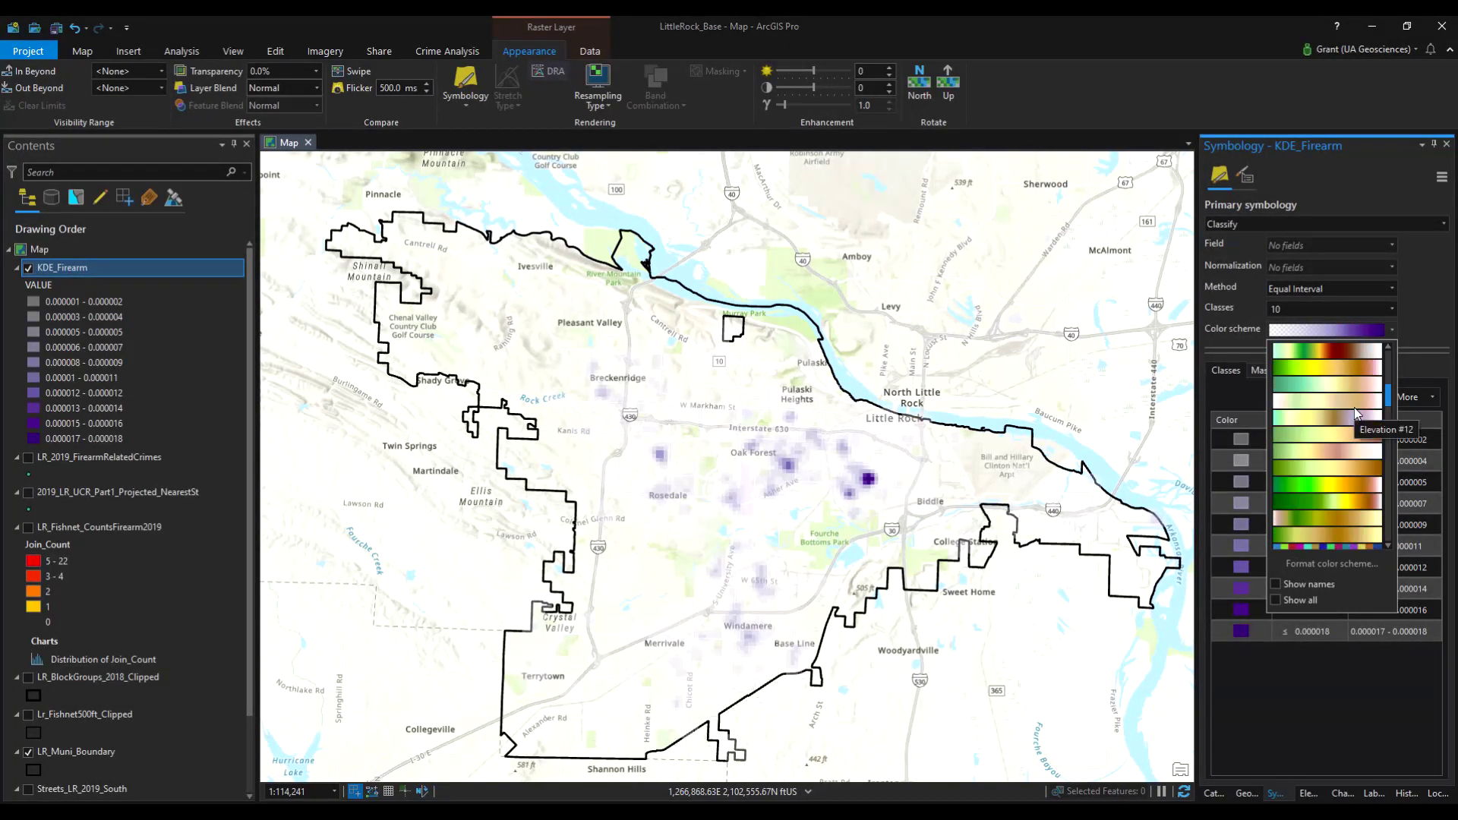
pyautogui.scroll(-3, 1357, 414)
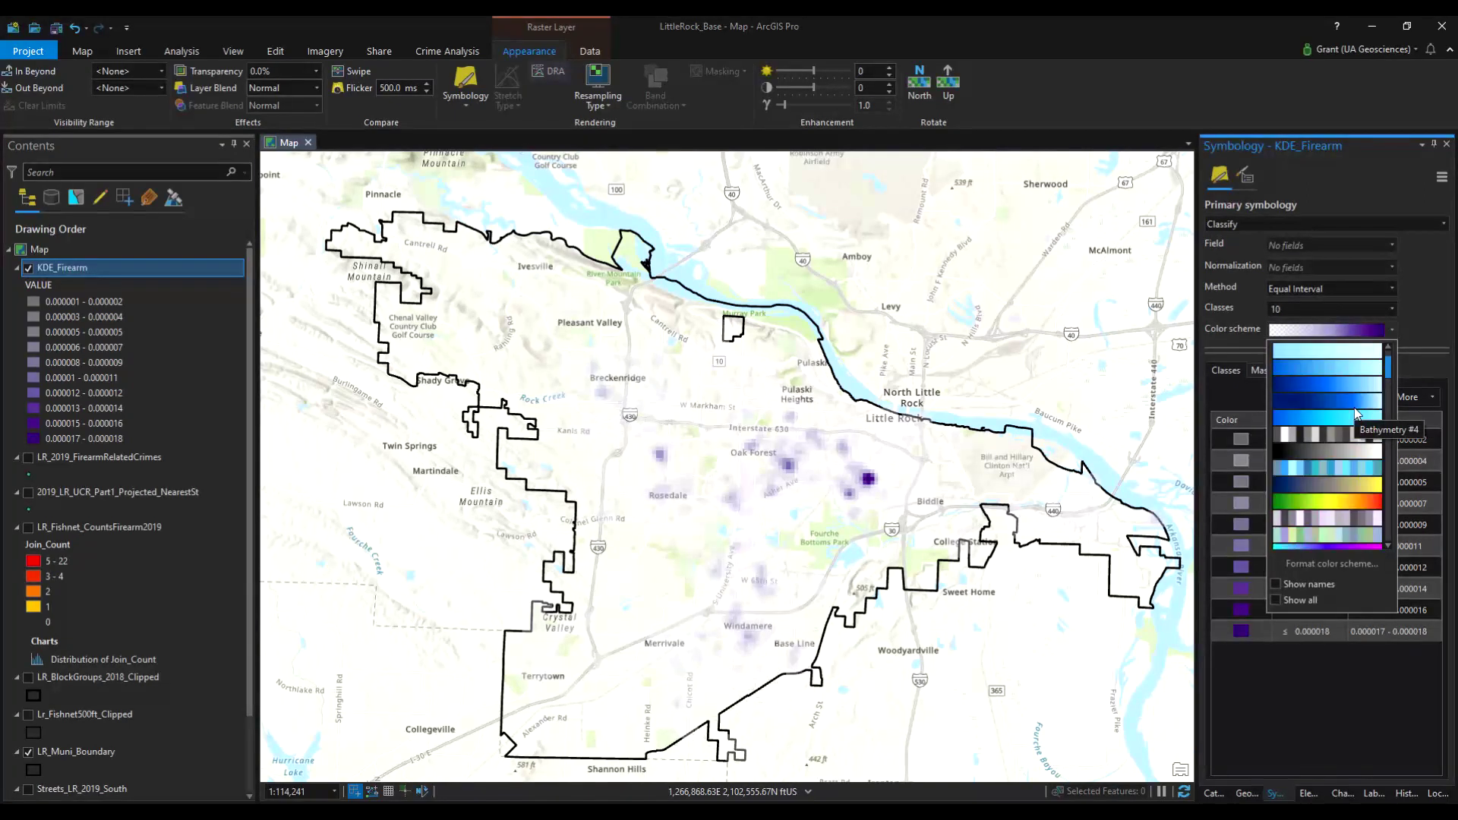
pyautogui.scroll(-3, 1357, 413)
pyautogui.click(1358, 418)
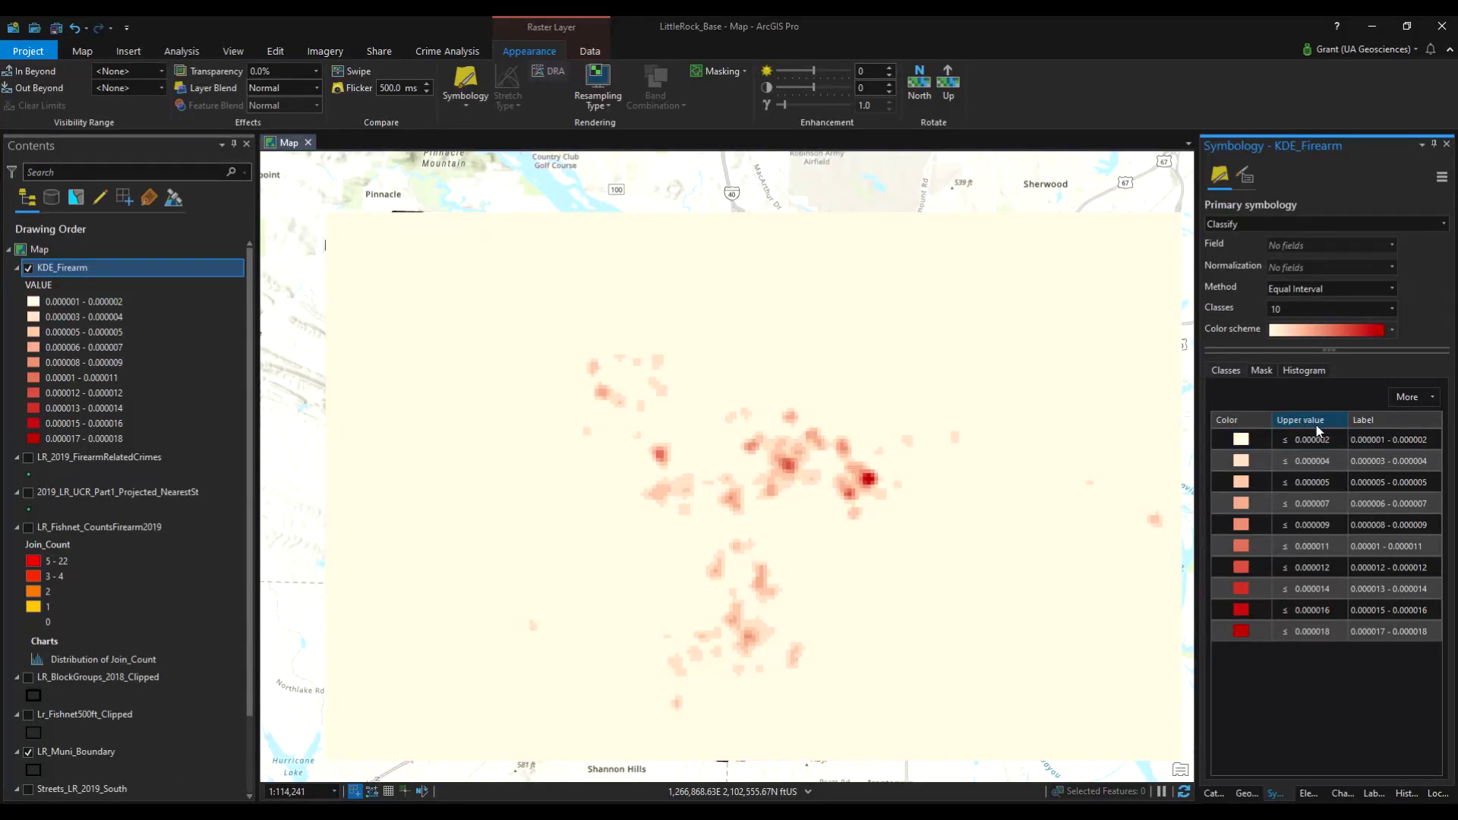
# Try reversing the color ordering of the KDE_Firearm classes and restore the light-to-dark-red order
pyautogui.click(1301, 419)
pyautogui.click(1254, 425)
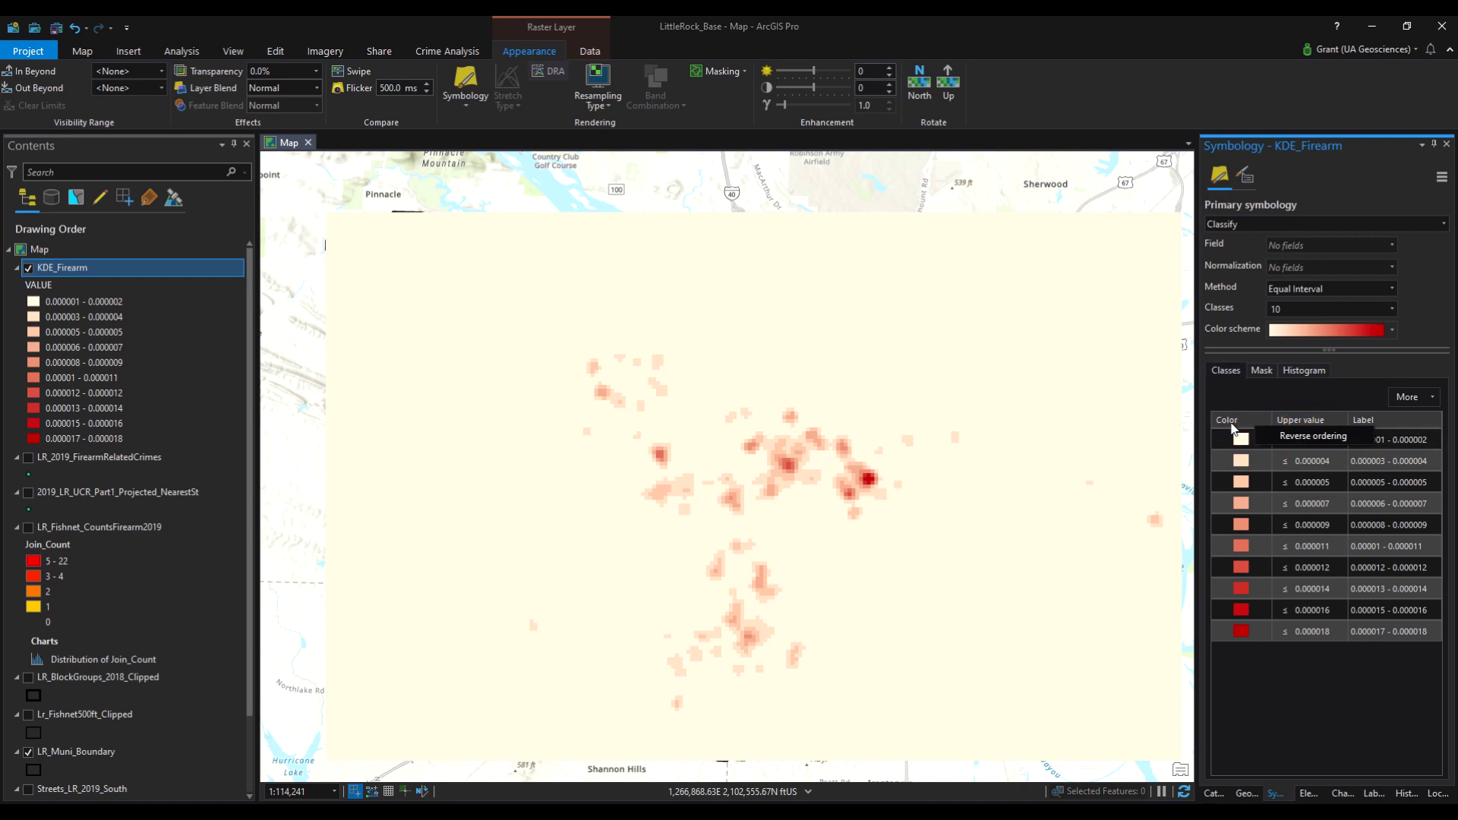
pyautogui.click(1317, 440)
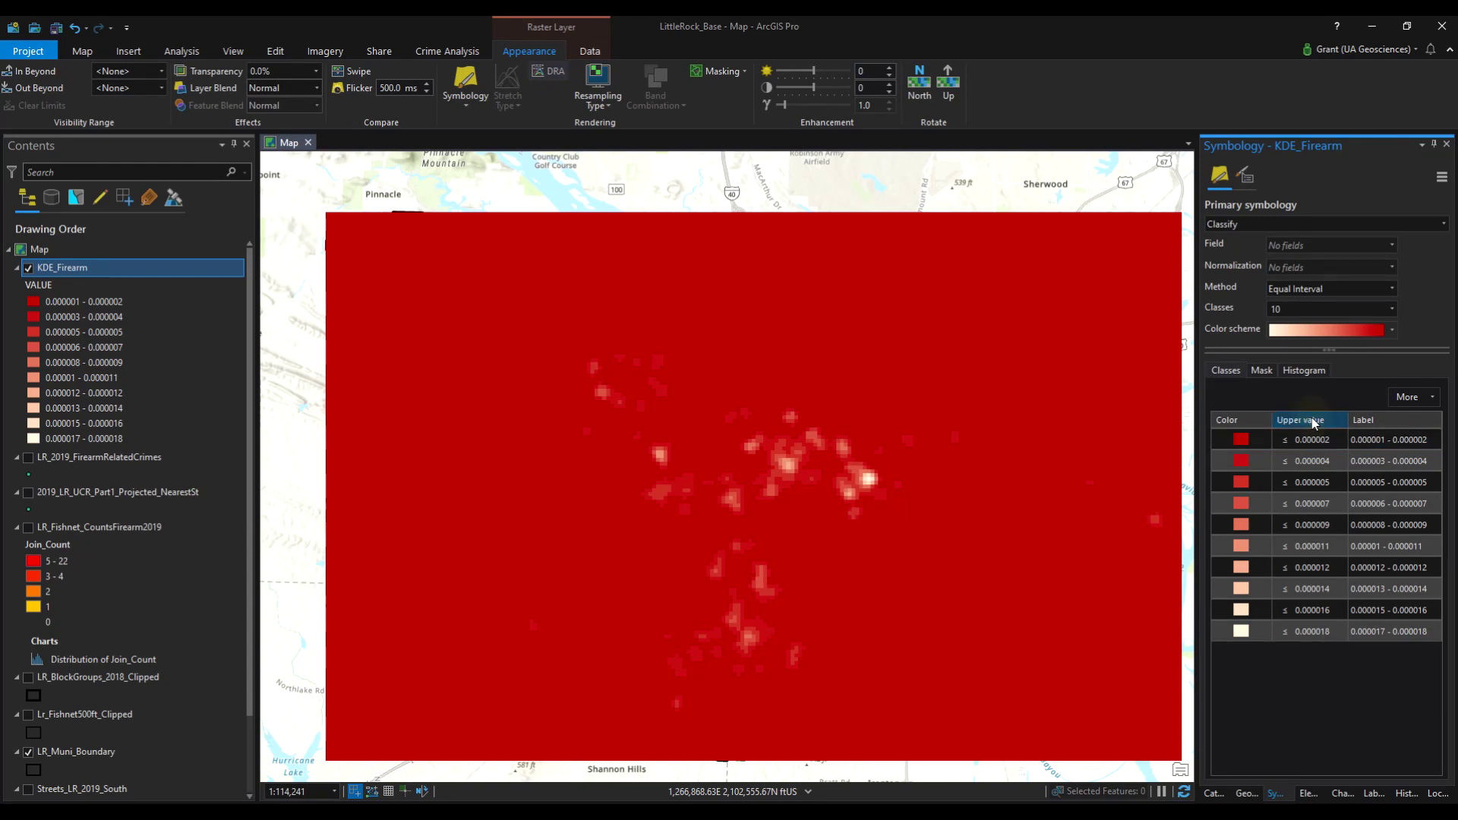
pyautogui.click(1246, 425)
pyautogui.click(1321, 436)
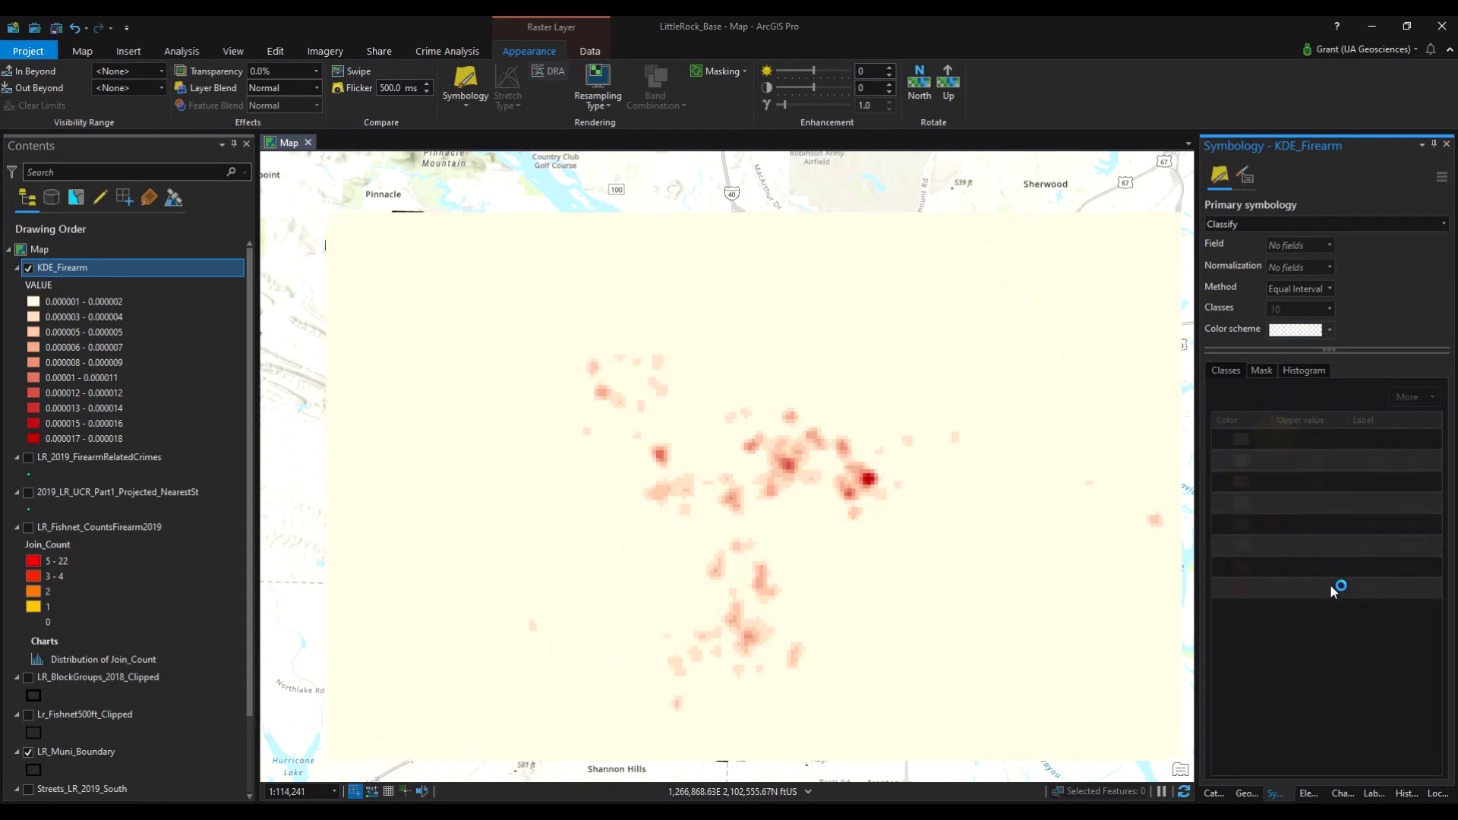
# Set the lowest KDE_Firearm density class (≤ 0.000002) to no color
pyautogui.click(1240, 441)
pyautogui.press('Escape')
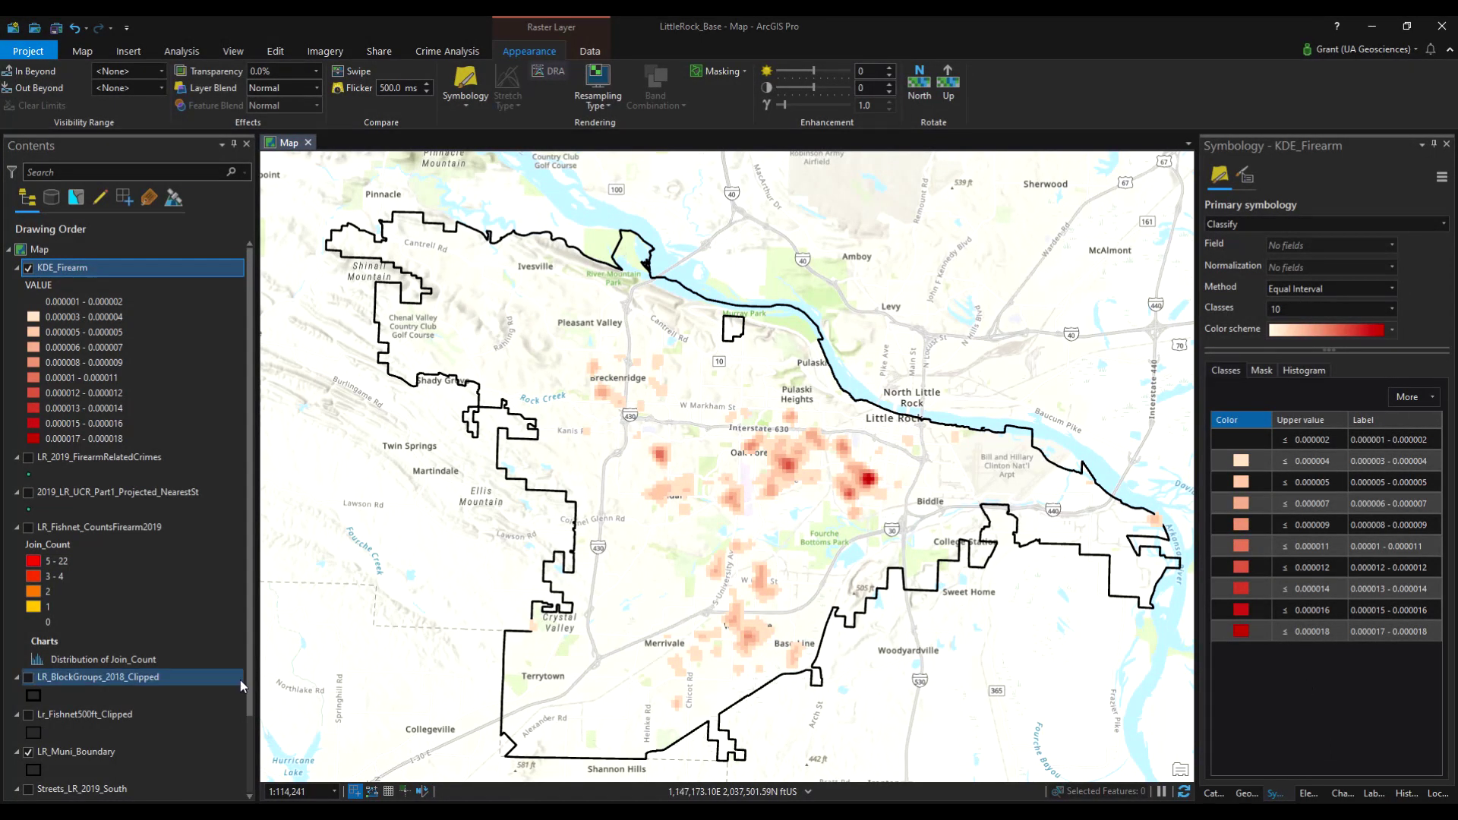
# Compare the KDE_Firearm surface with the LR_Fishnet_CountsFirearm2019 grid by repeatedly switching the raster's visibility, and leave only the density raster shown
pyautogui.click(28, 270)
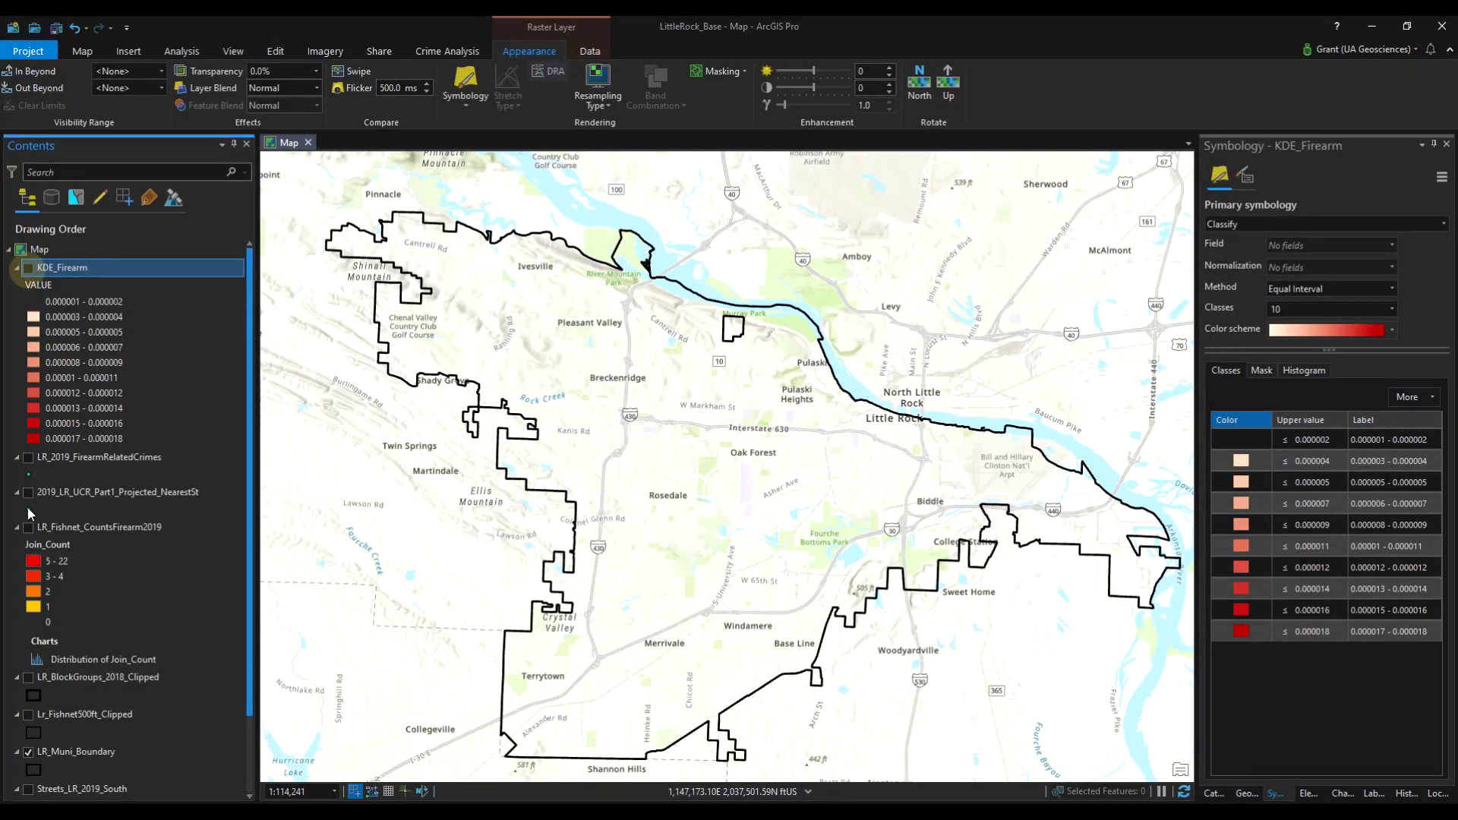
pyautogui.click(28, 528)
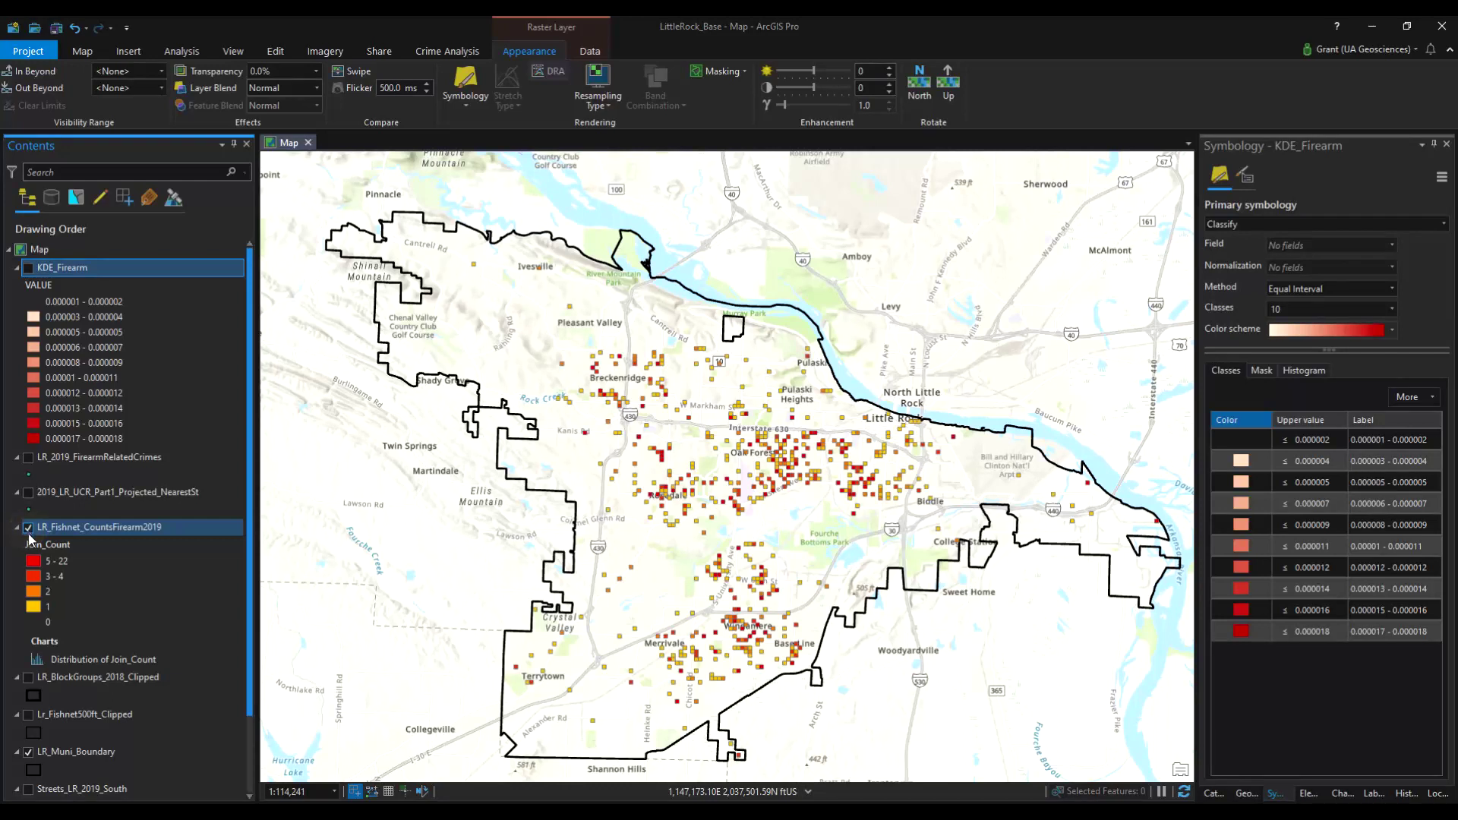
pyautogui.click(28, 270)
pyautogui.click(28, 270)
pyautogui.click(28, 269)
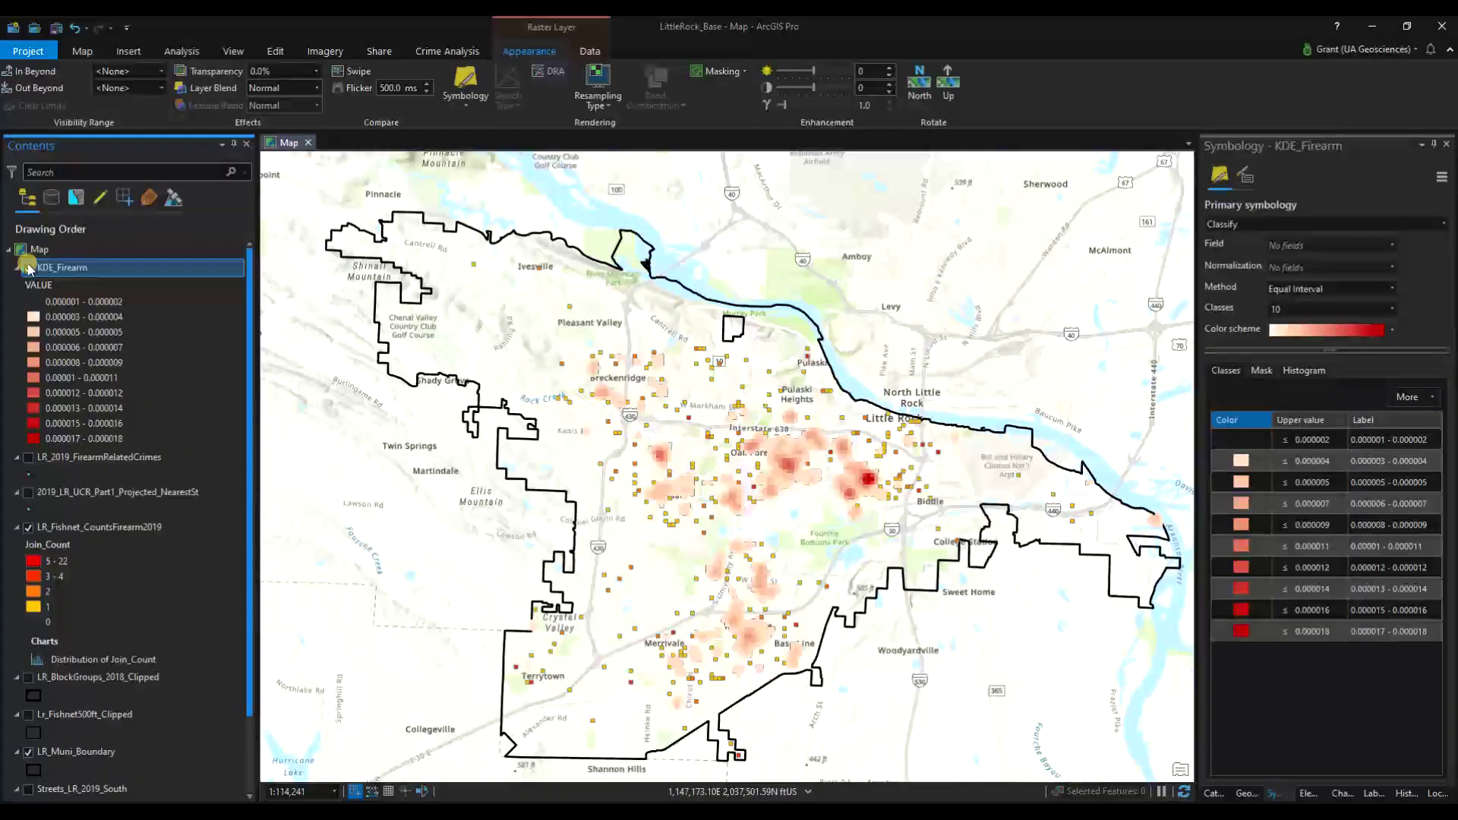
pyautogui.click(29, 268)
pyautogui.click(29, 269)
pyautogui.click(29, 268)
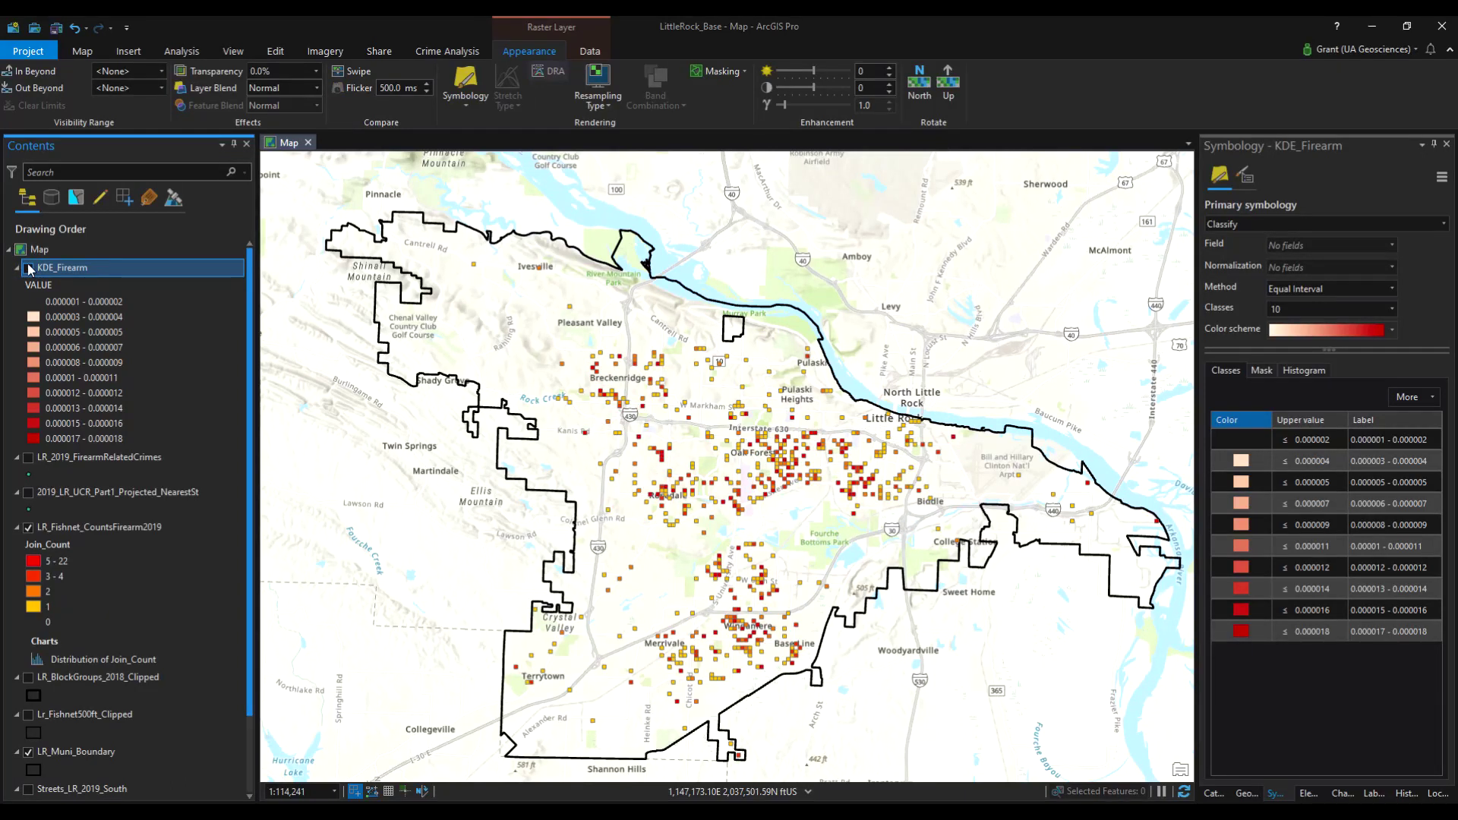
pyautogui.click(28, 269)
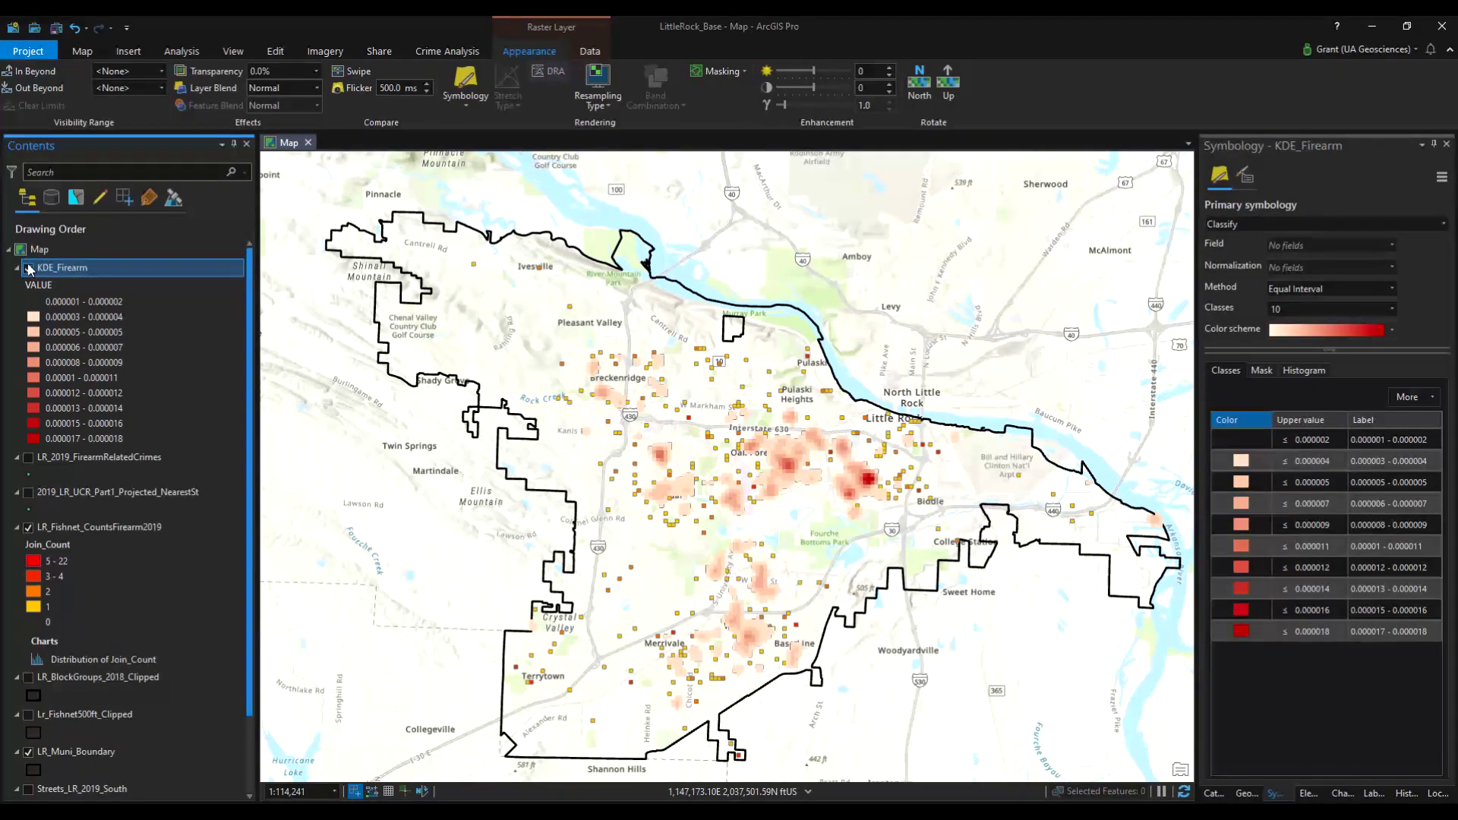
pyautogui.click(29, 269)
pyautogui.click(29, 268)
pyautogui.click(29, 269)
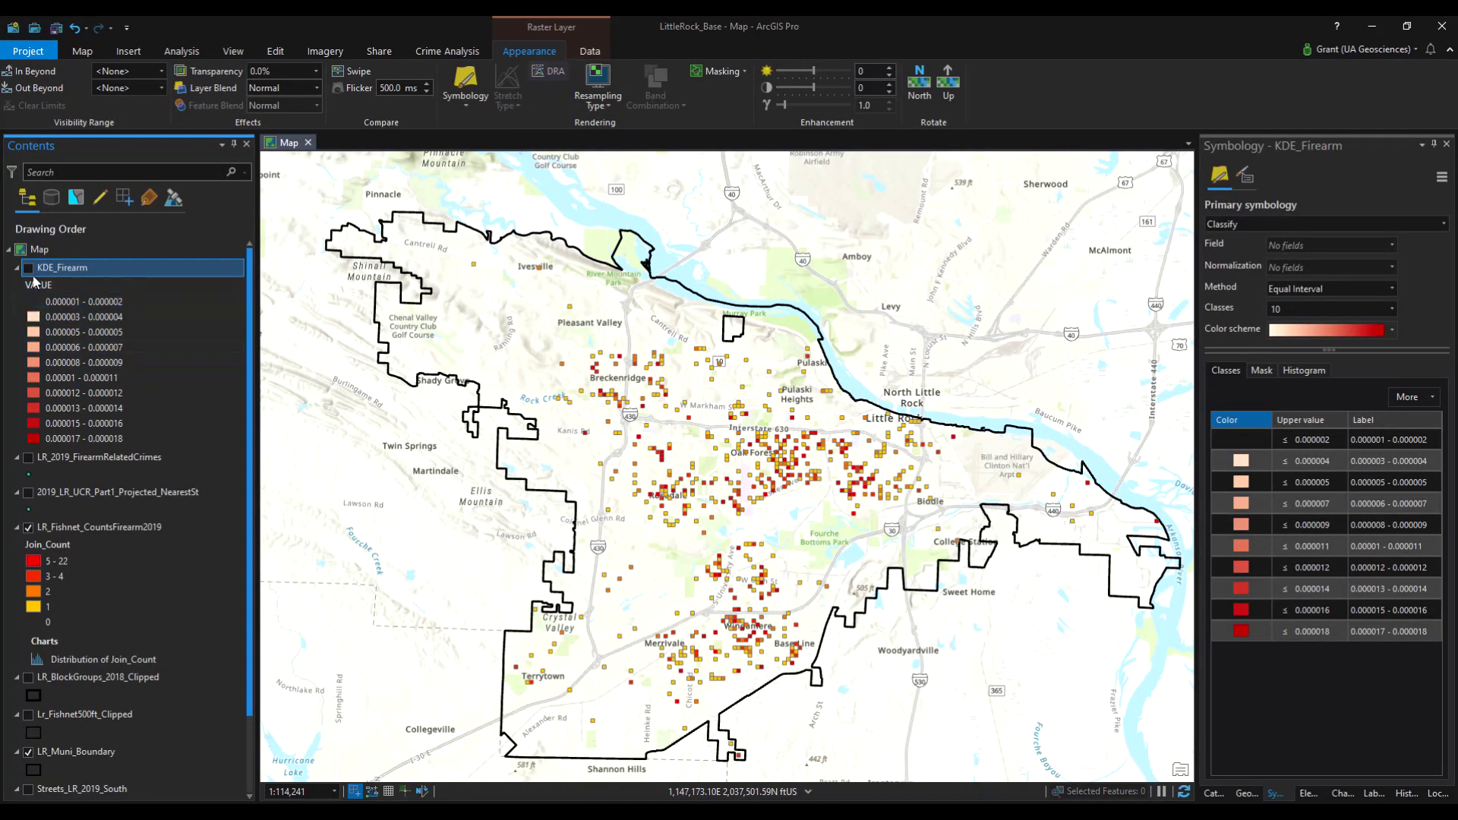
pyautogui.click(29, 268)
pyautogui.click(28, 268)
pyautogui.click(29, 268)
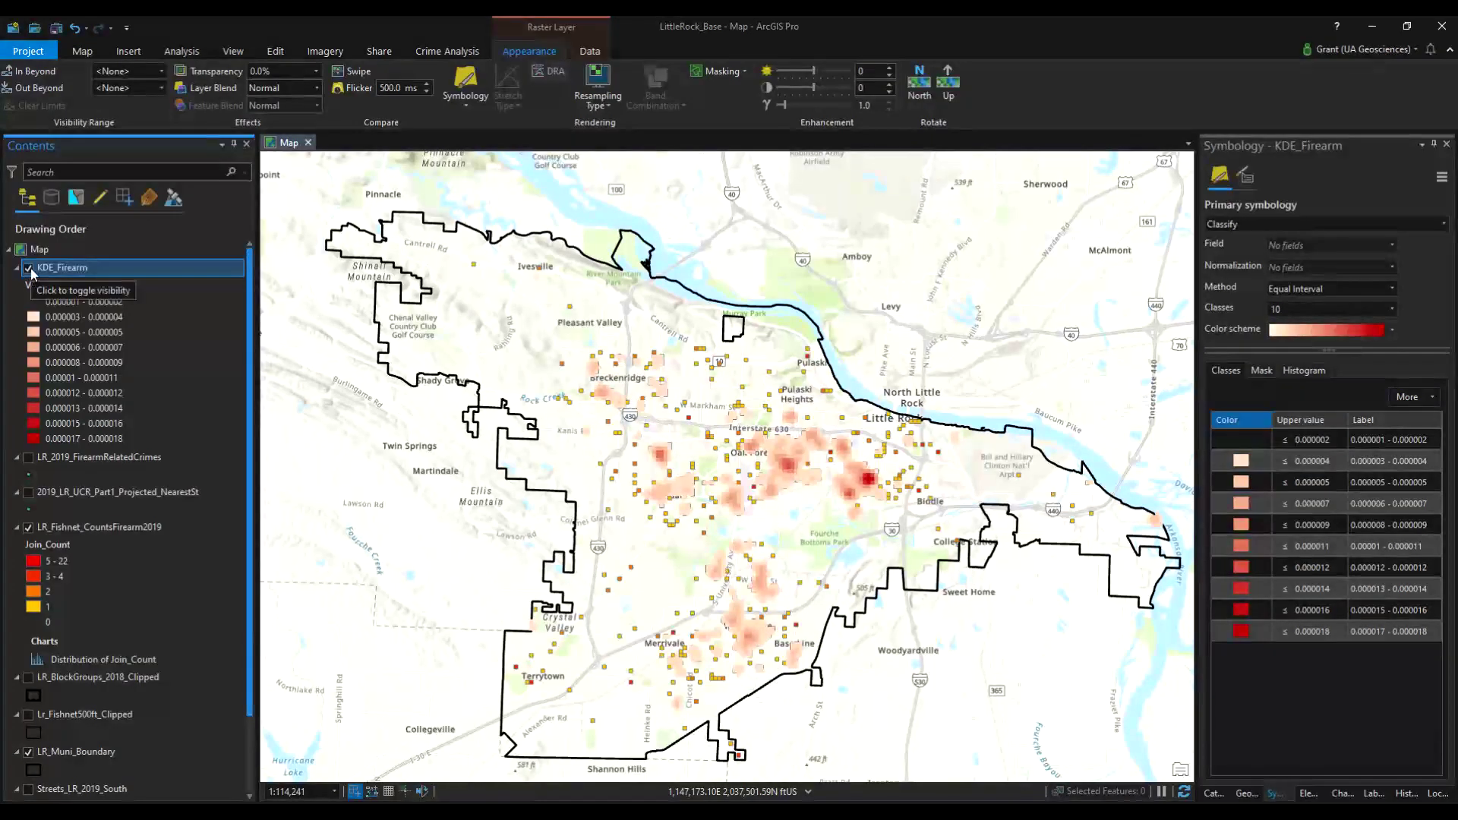
pyautogui.click(29, 268)
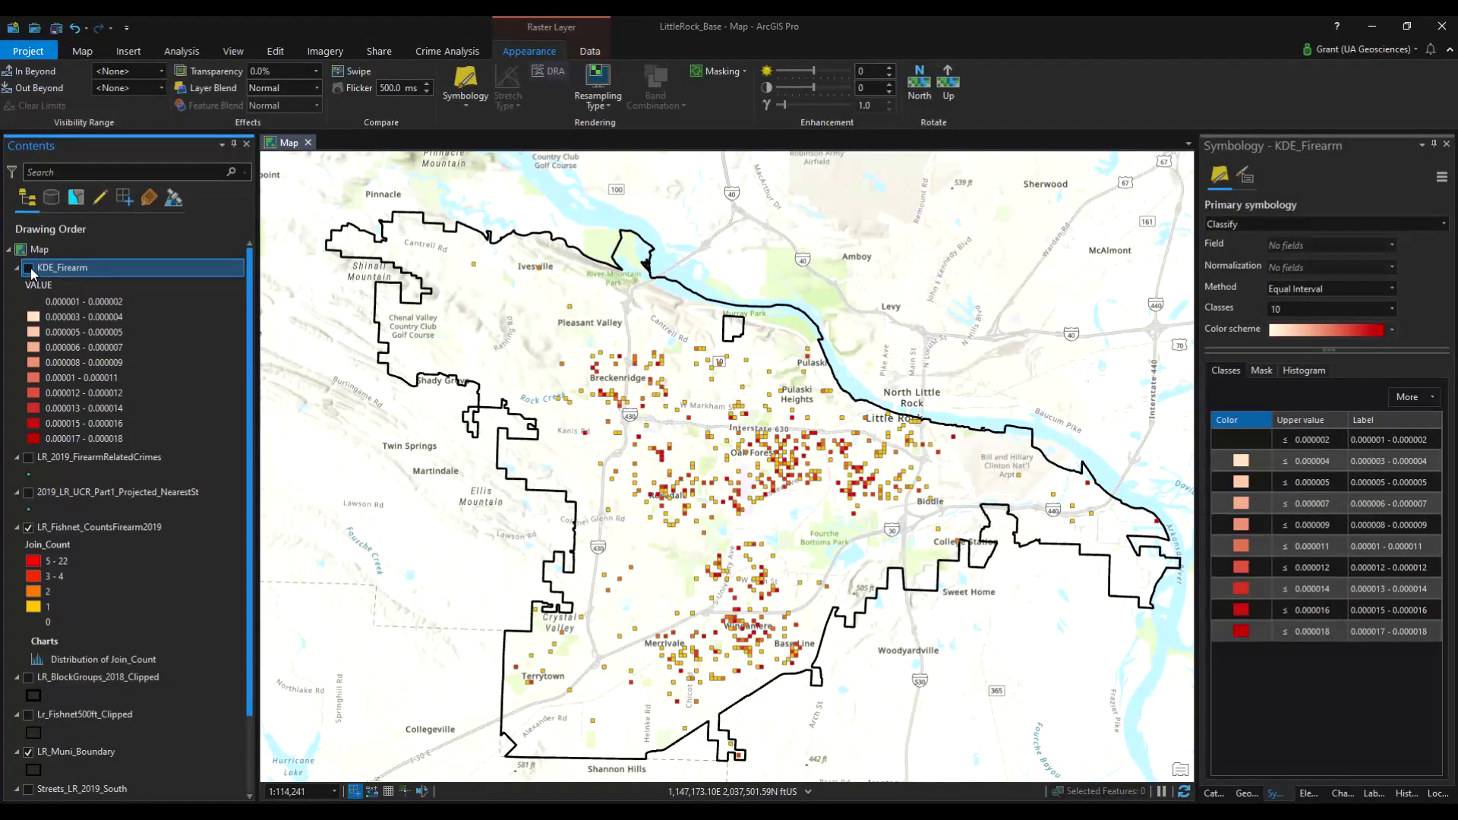
pyautogui.click(29, 268)
pyautogui.click(29, 268)
pyautogui.click(28, 268)
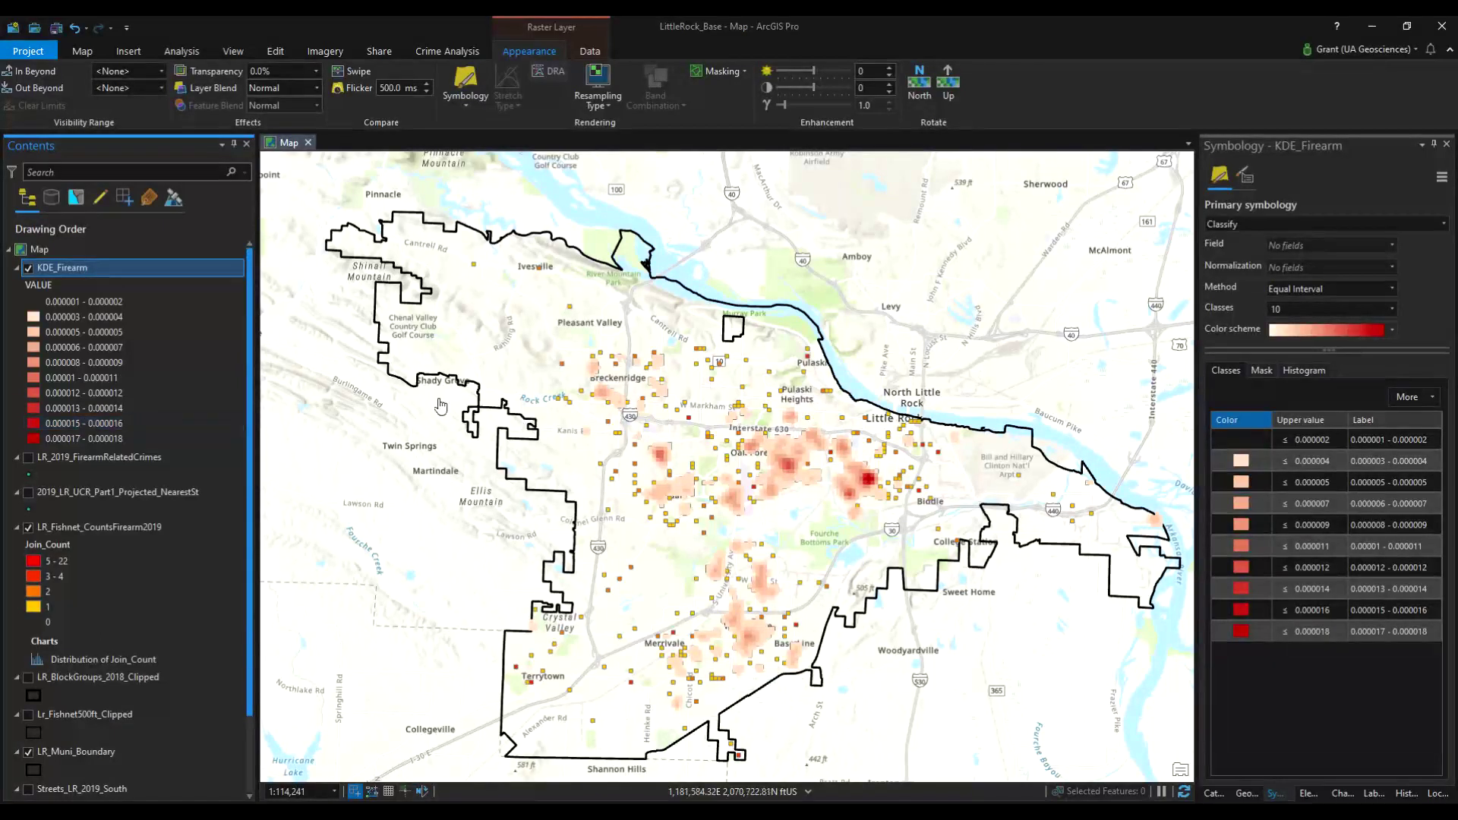
pyautogui.click(30, 528)
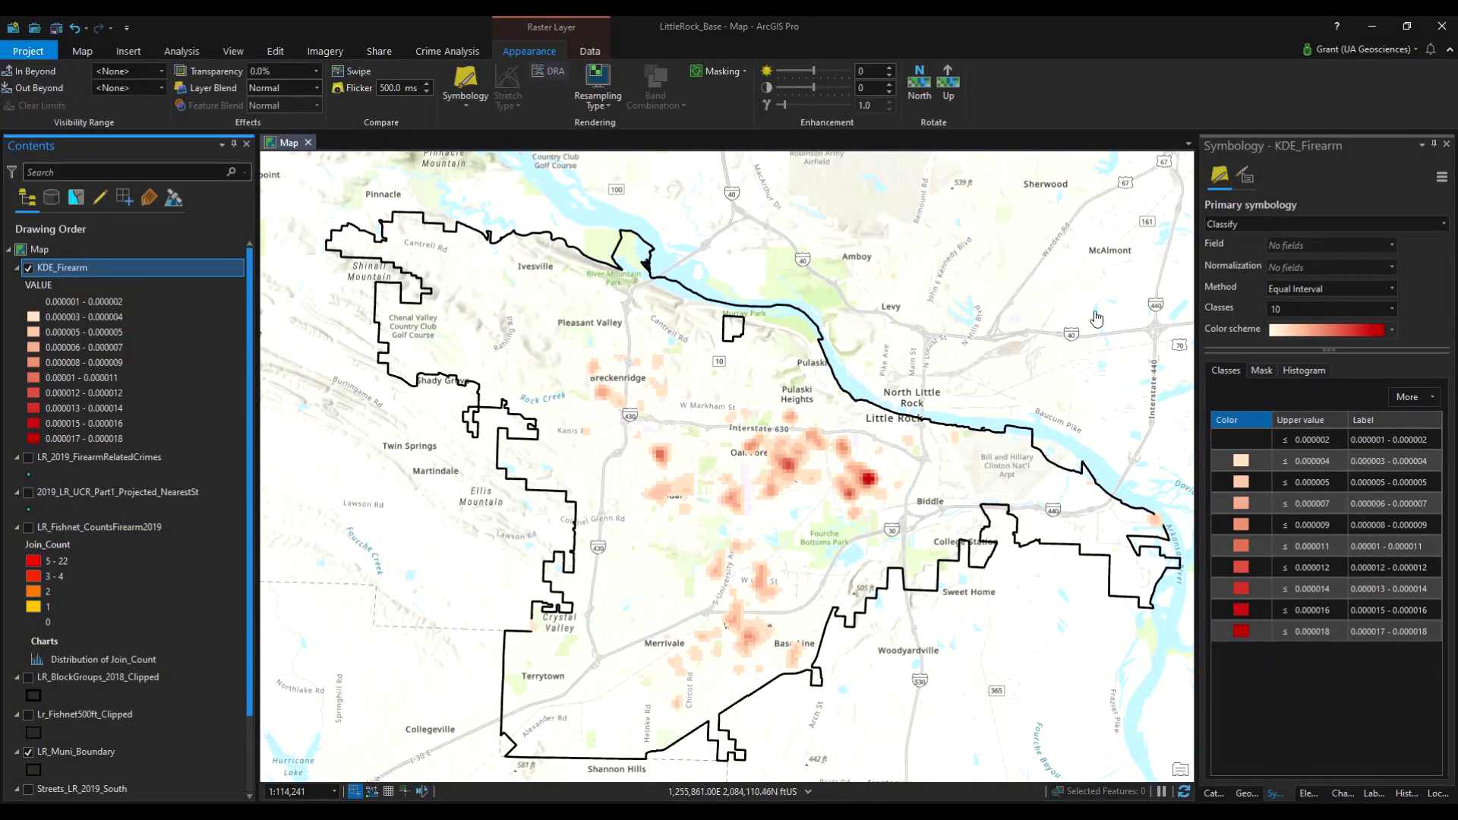
# Change the KDE_Firearm raster's color scheme to the continuous green-yellow-red ramp
pyautogui.click(1326, 330)
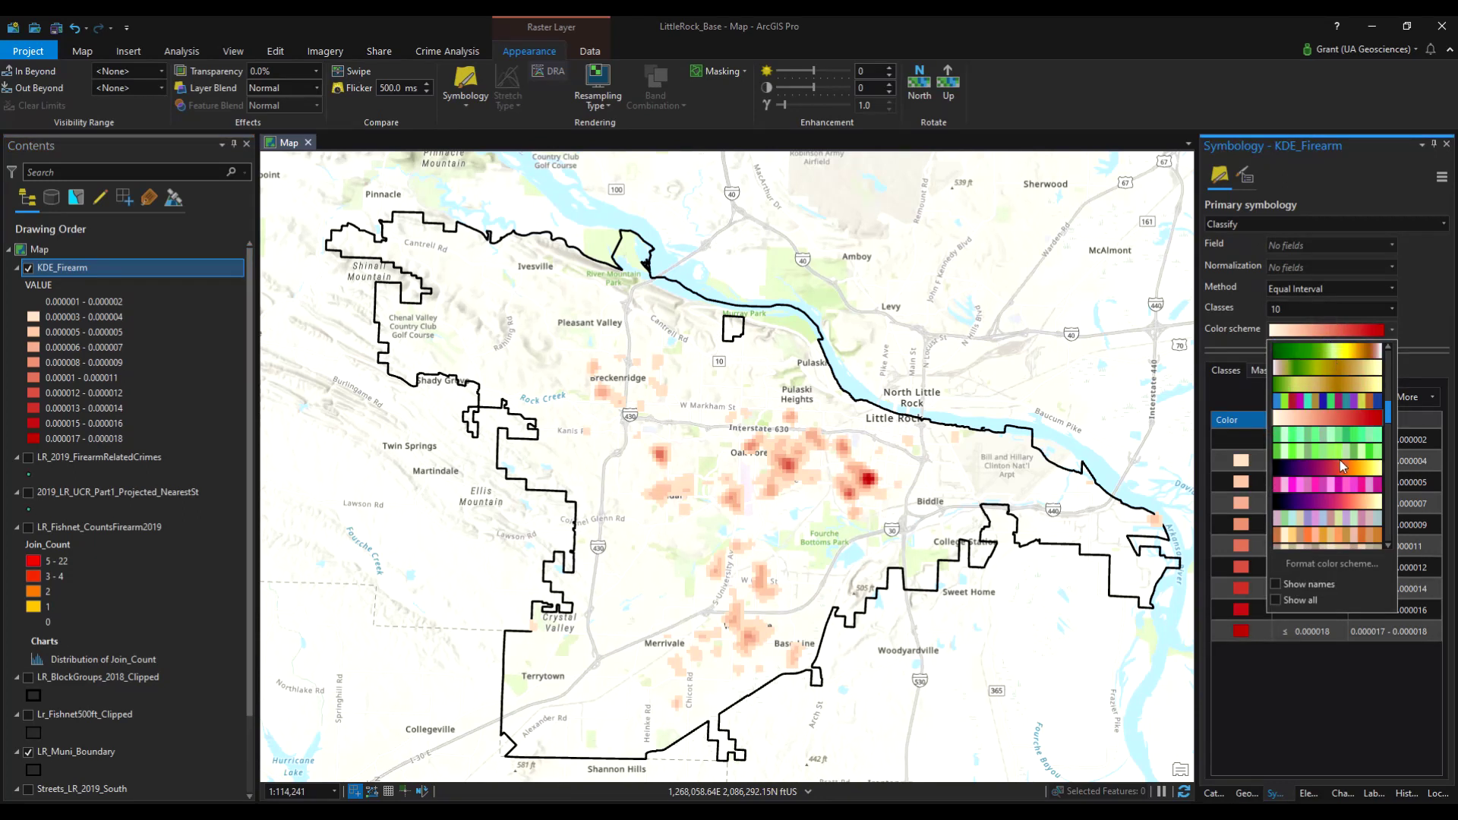
pyautogui.scroll(4, 1339, 460)
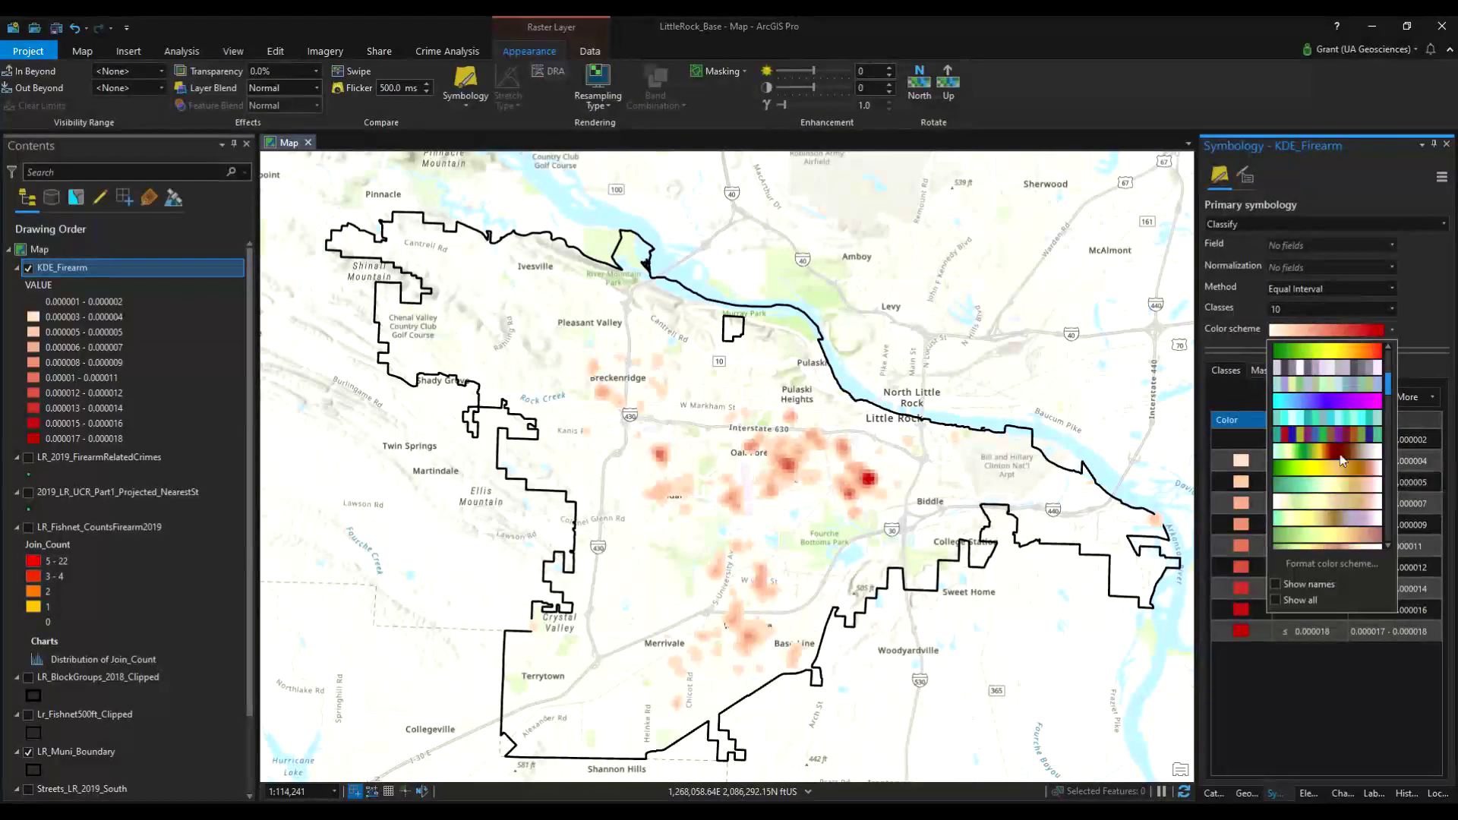
pyautogui.click(1339, 460)
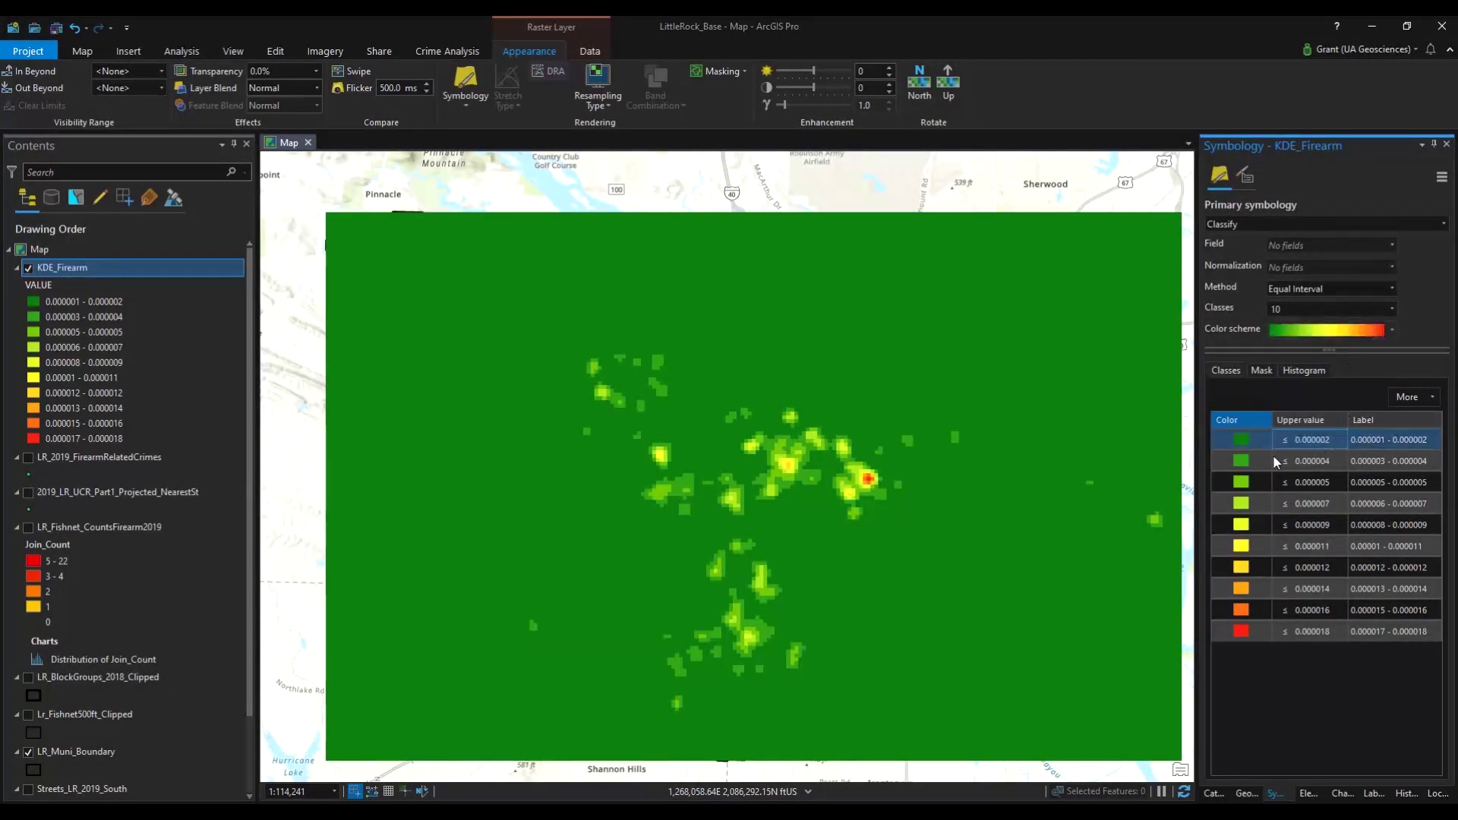
# Set the lowest class (≤ 0.000002) of the green-yellow-red KDE_Firearm raster to no color
pyautogui.rightClick(1249, 438)
pyautogui.click(1235, 440)
pyautogui.click(1243, 419)
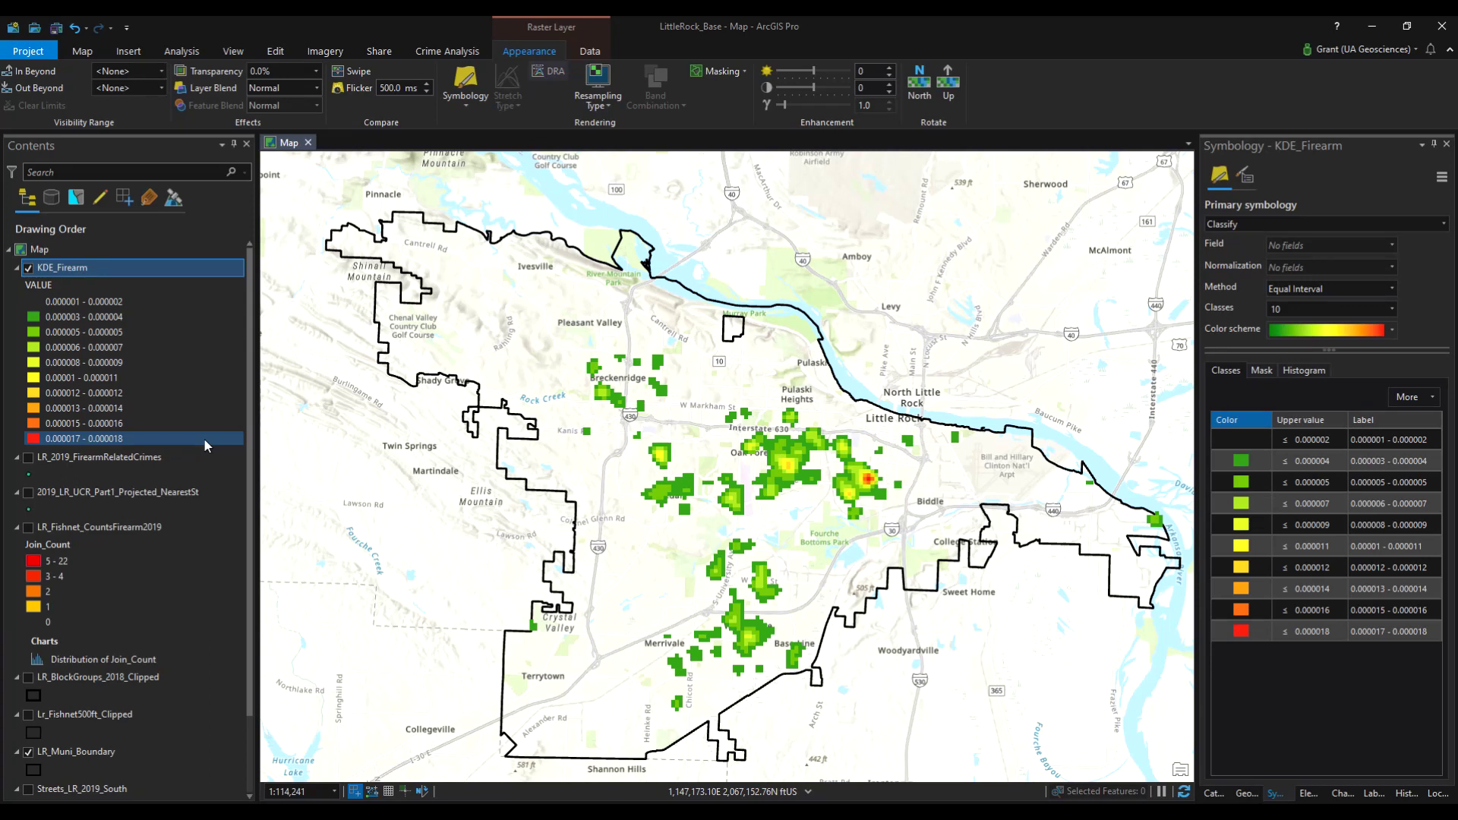
pyautogui.click(1334, 296)
pyautogui.click(1422, 285)
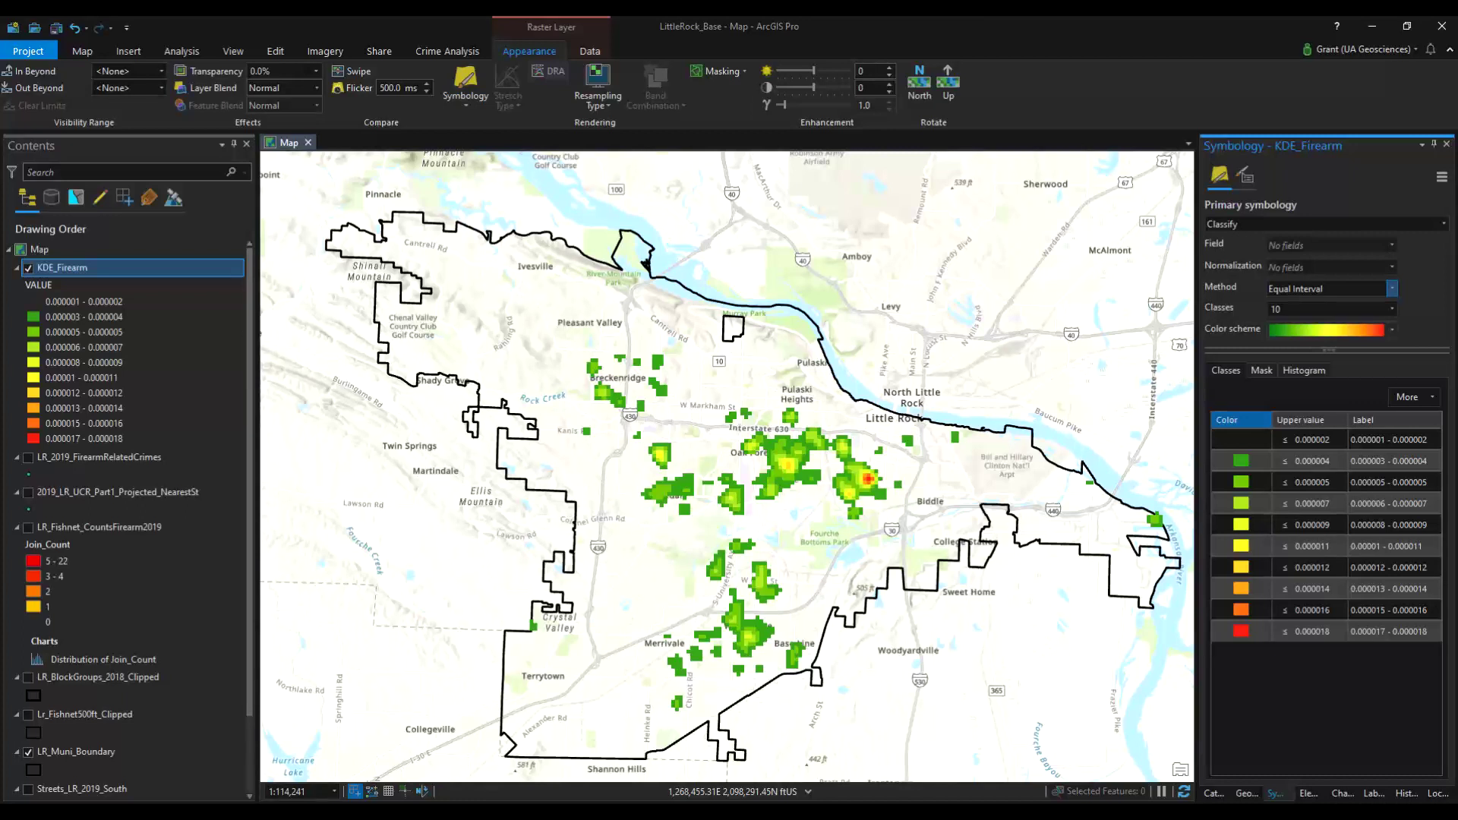
pyautogui.click(1246, 793)
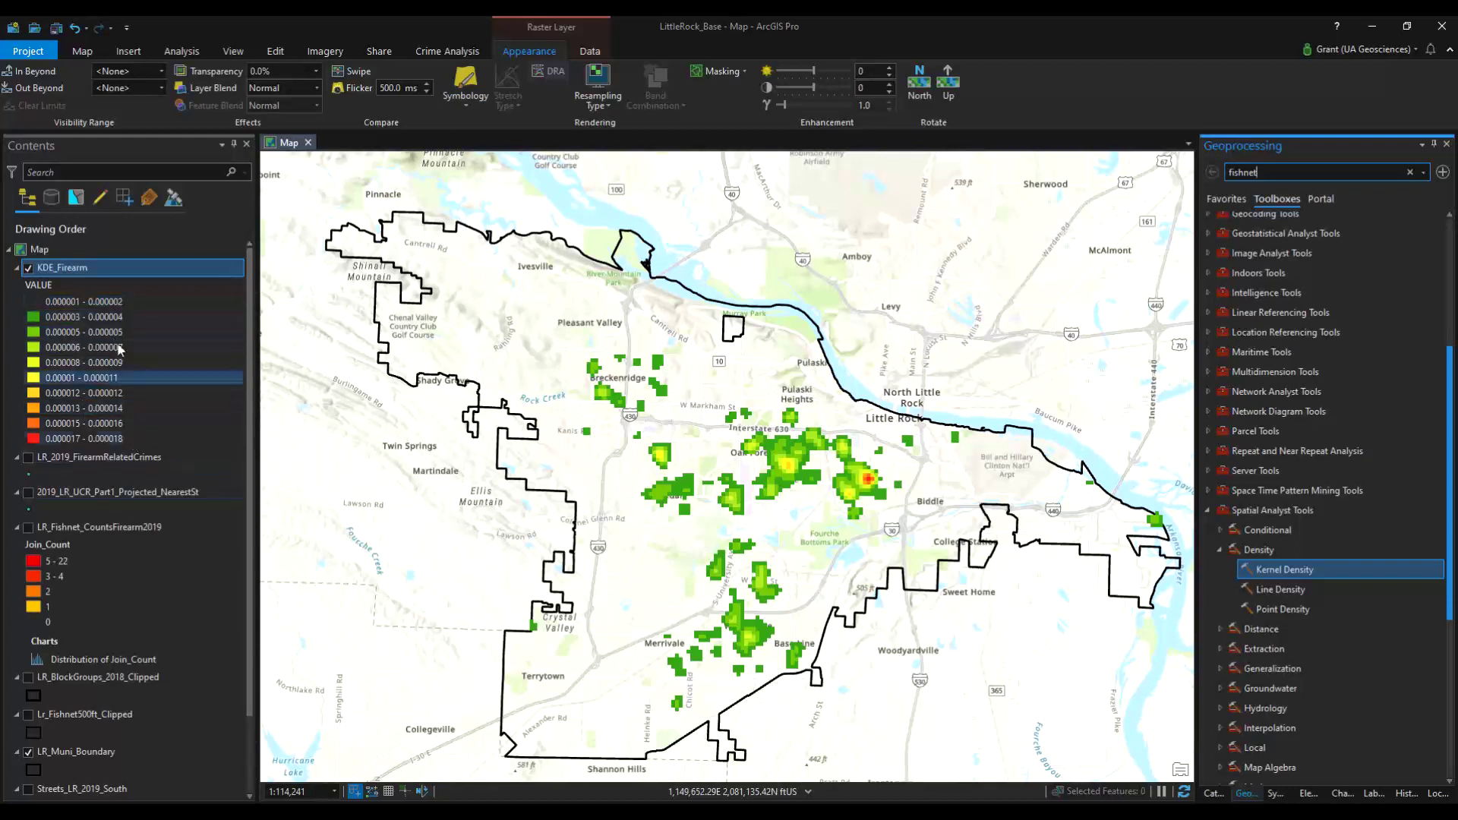
pyautogui.rightClick(42, 270)
pyautogui.rightClick(38, 288)
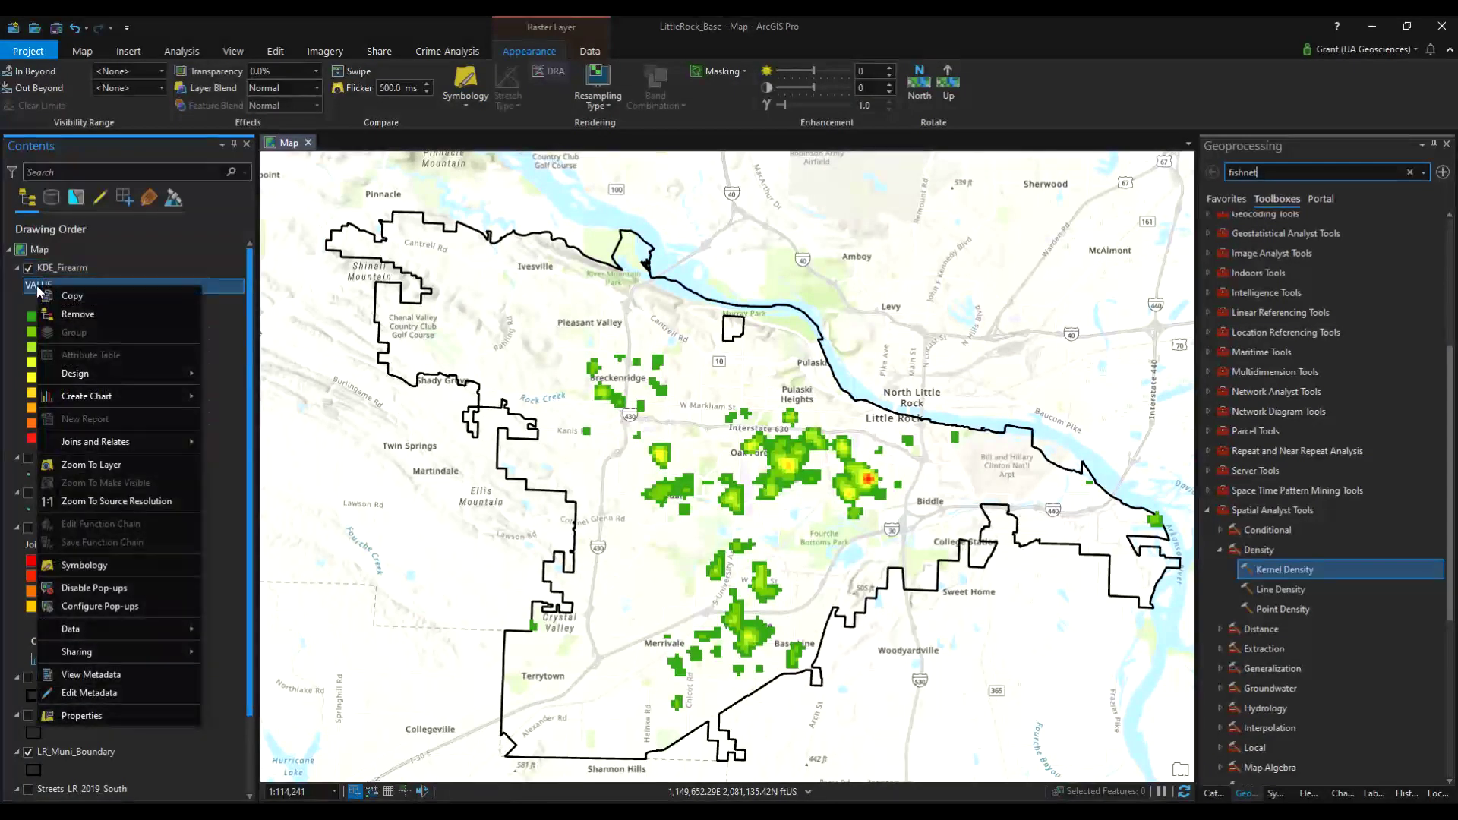
pyautogui.click(60, 276)
pyautogui.rightClick(61, 263)
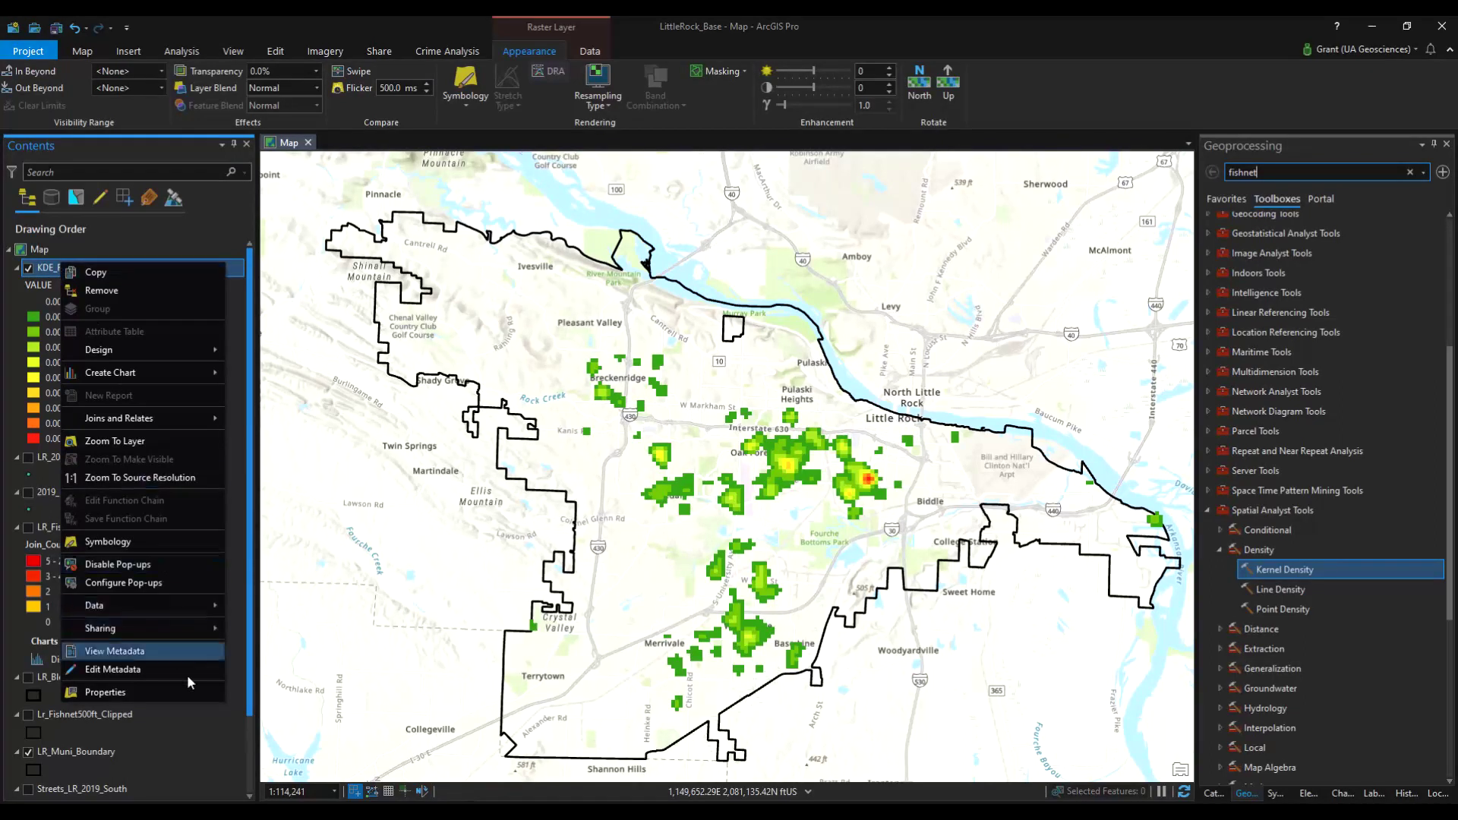
# Find the From Raster toolset in Conversion Tools and open the Raster to Polygon tool
pyautogui.click(1208, 510)
pyautogui.scroll(2, 1211, 513)
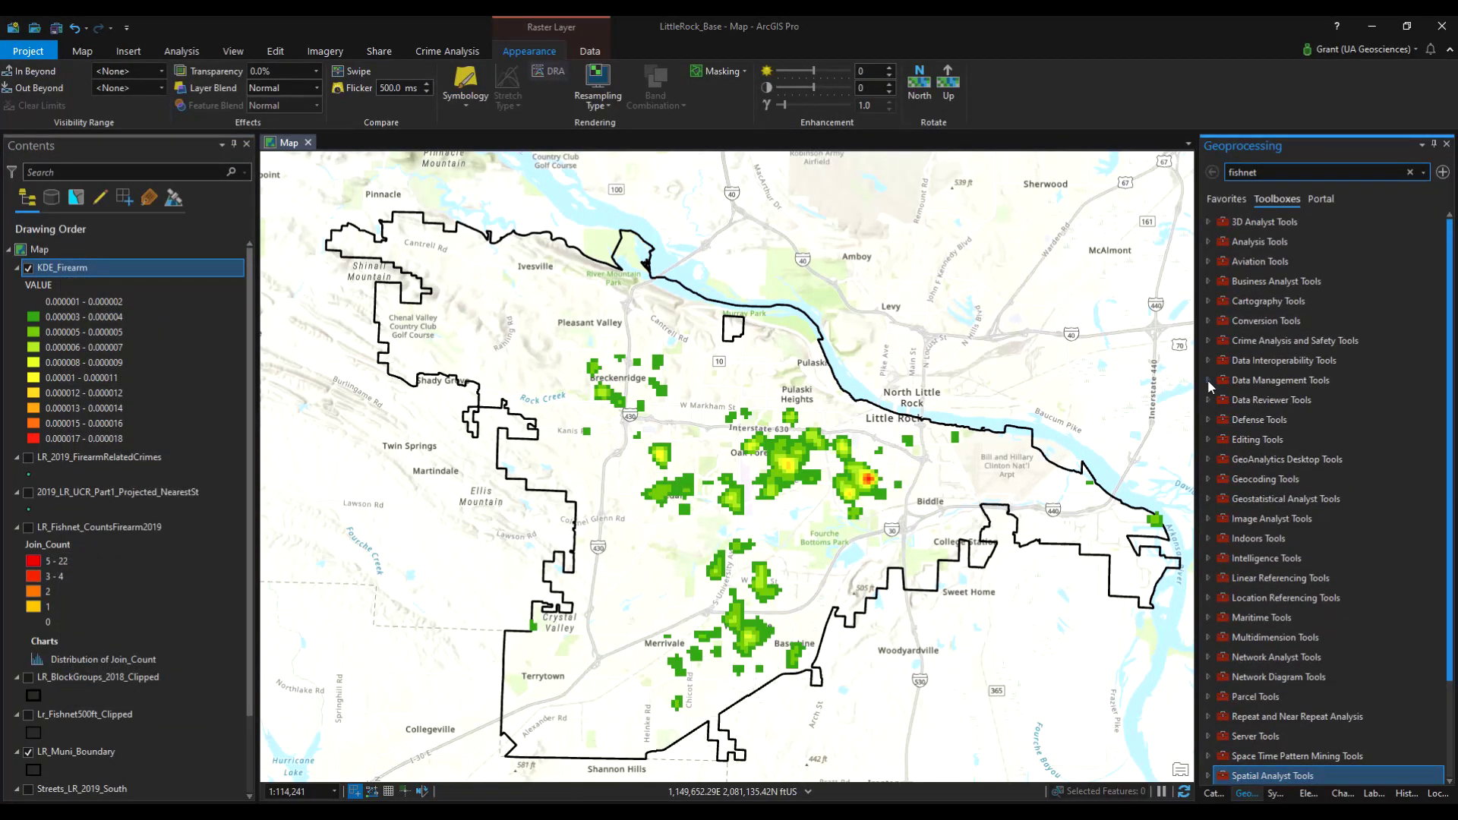
pyautogui.click(1208, 380)
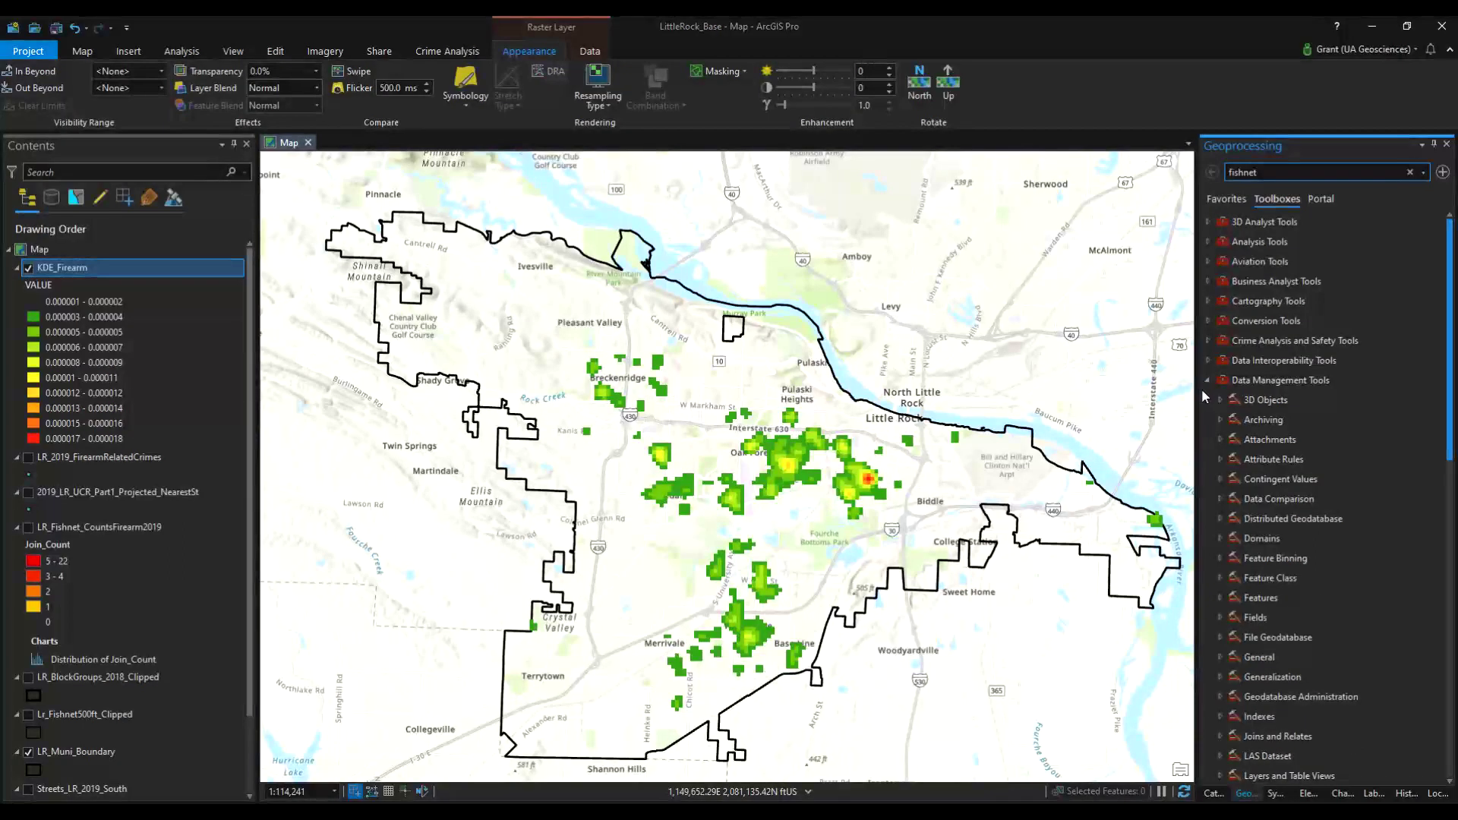
pyautogui.scroll(-2, 1219, 403)
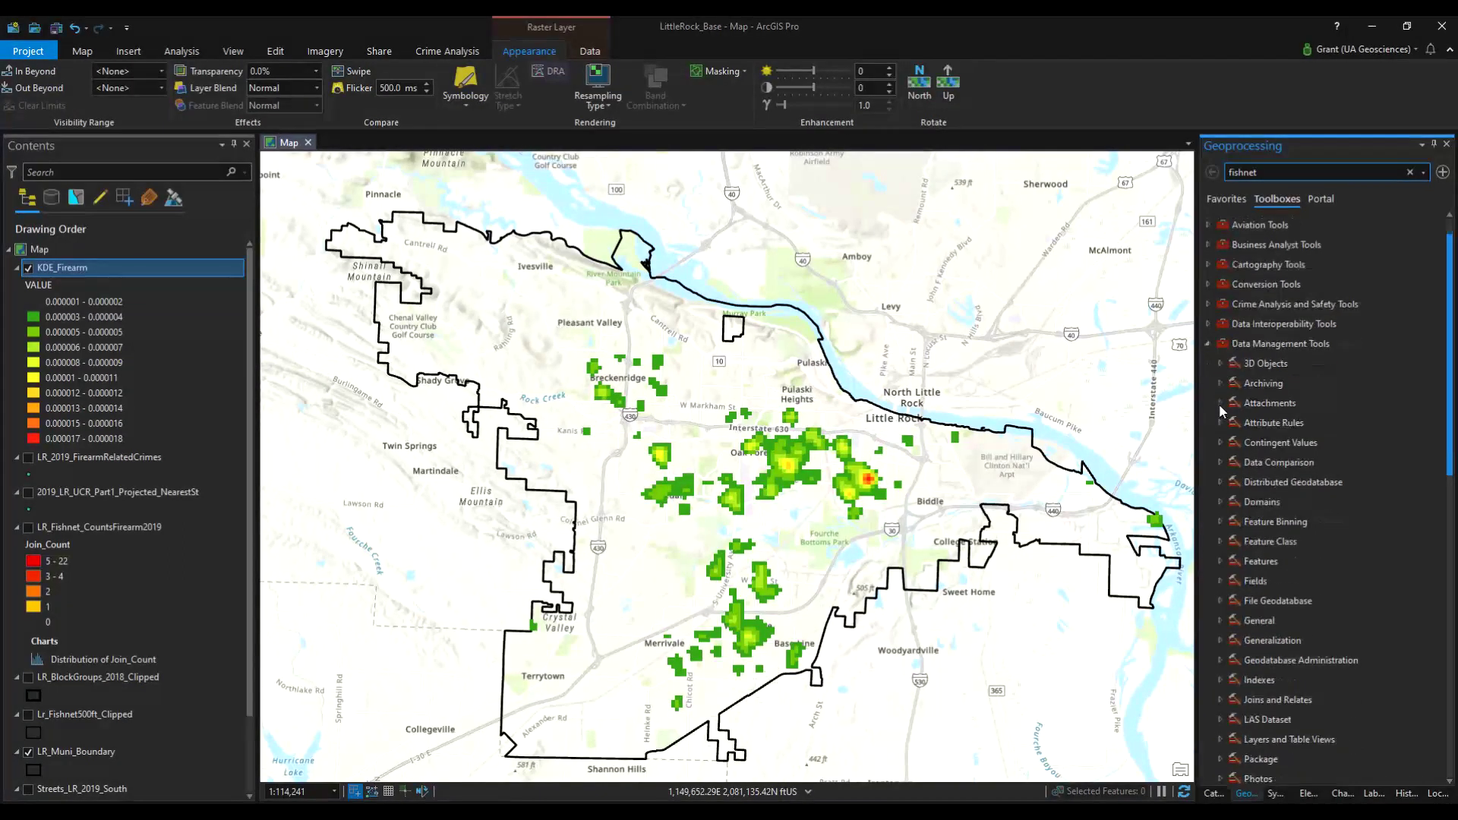
pyautogui.scroll(-2, 1219, 403)
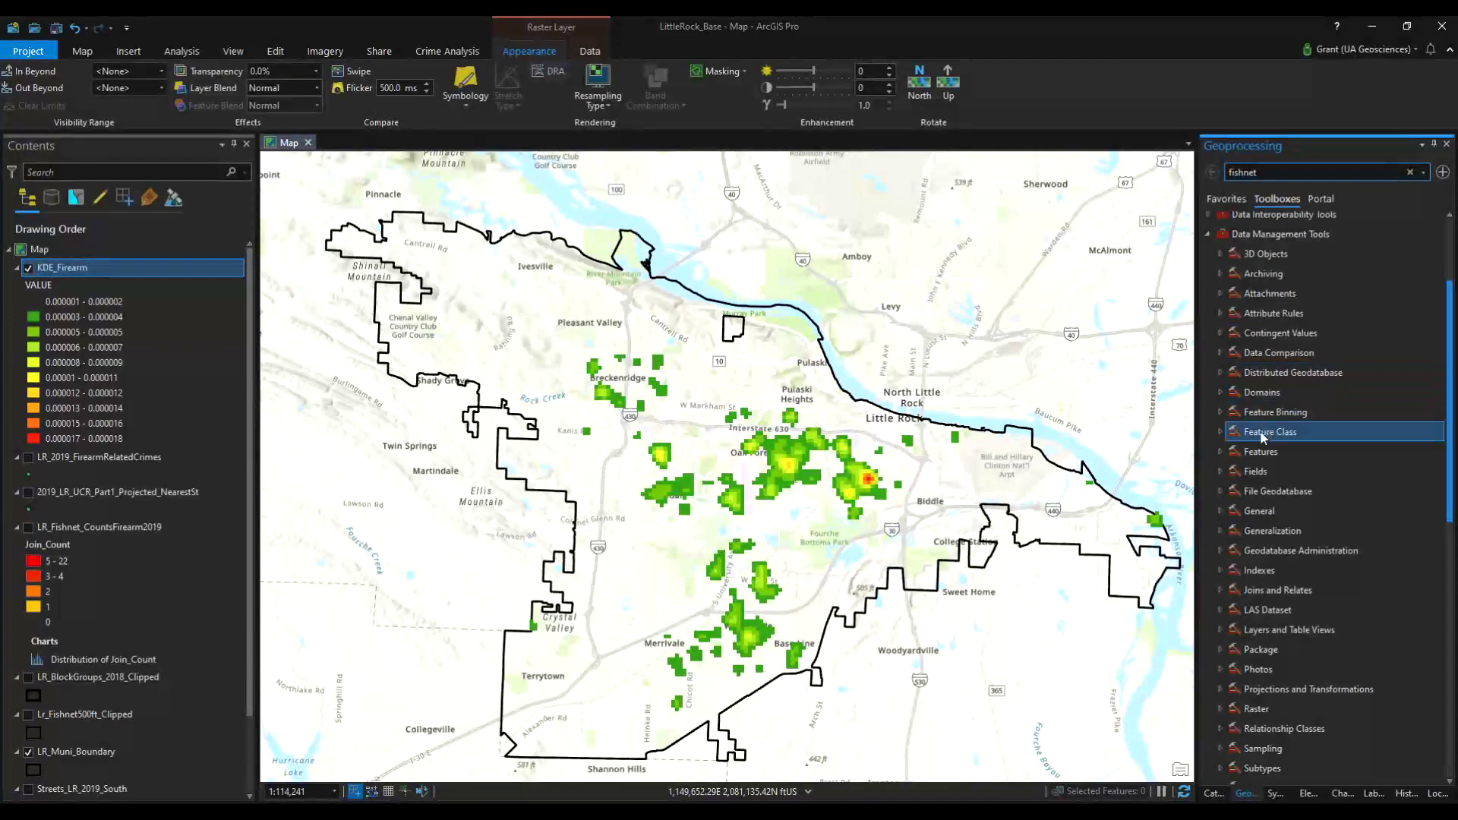
pyautogui.scroll(-2, 1264, 571)
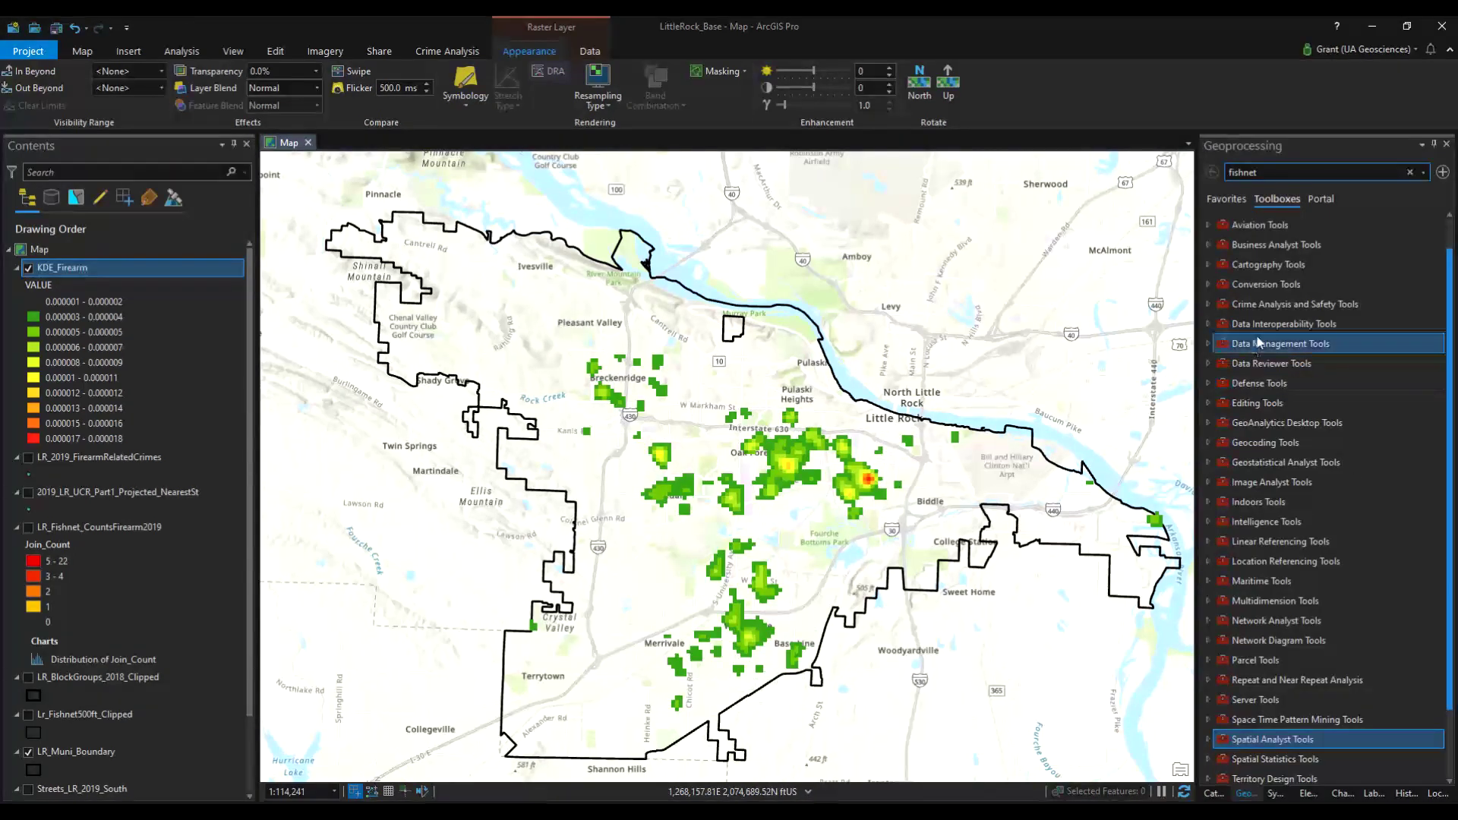
pyautogui.click(1206, 286)
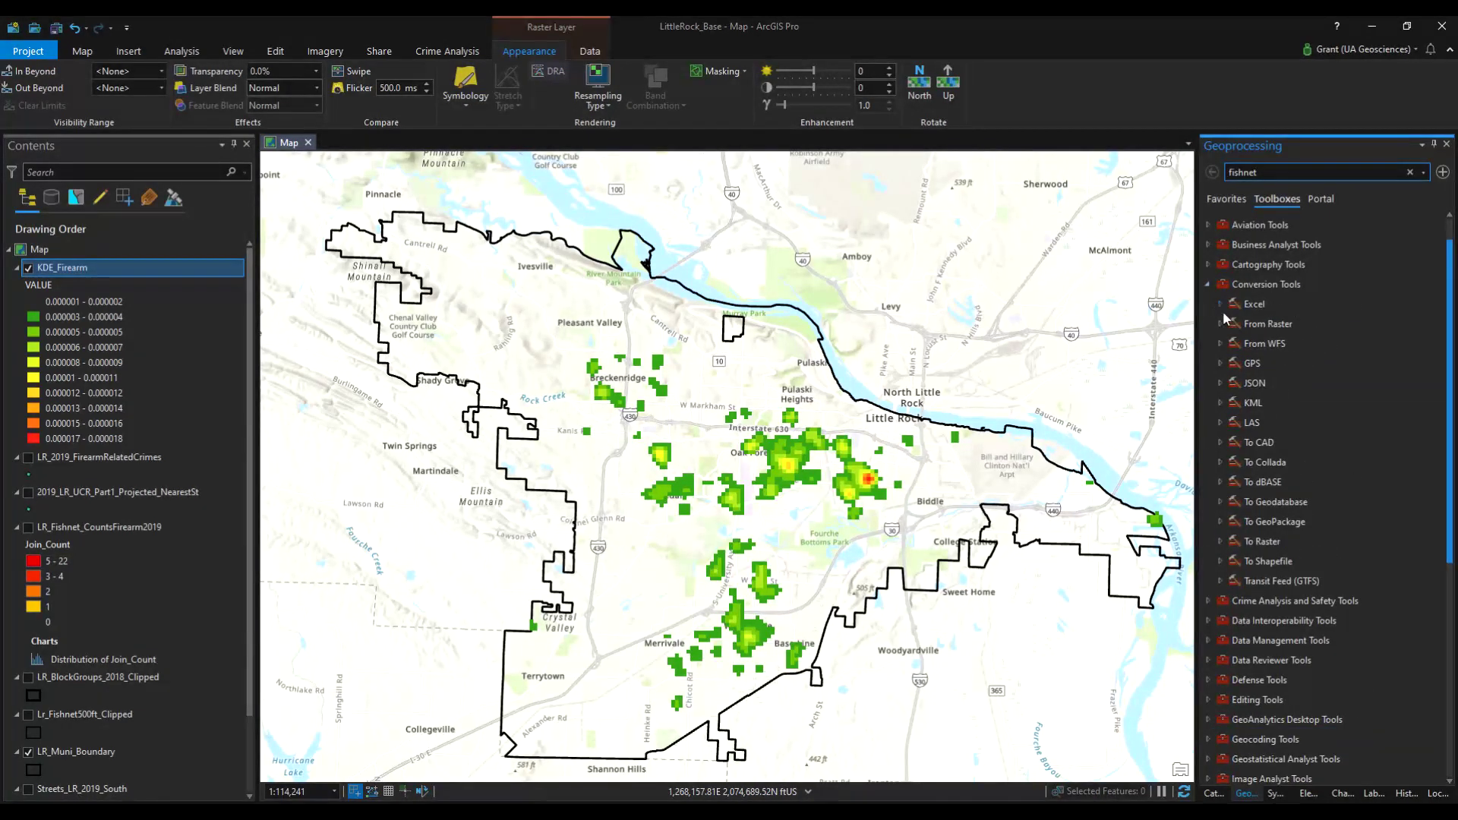
pyautogui.click(1220, 324)
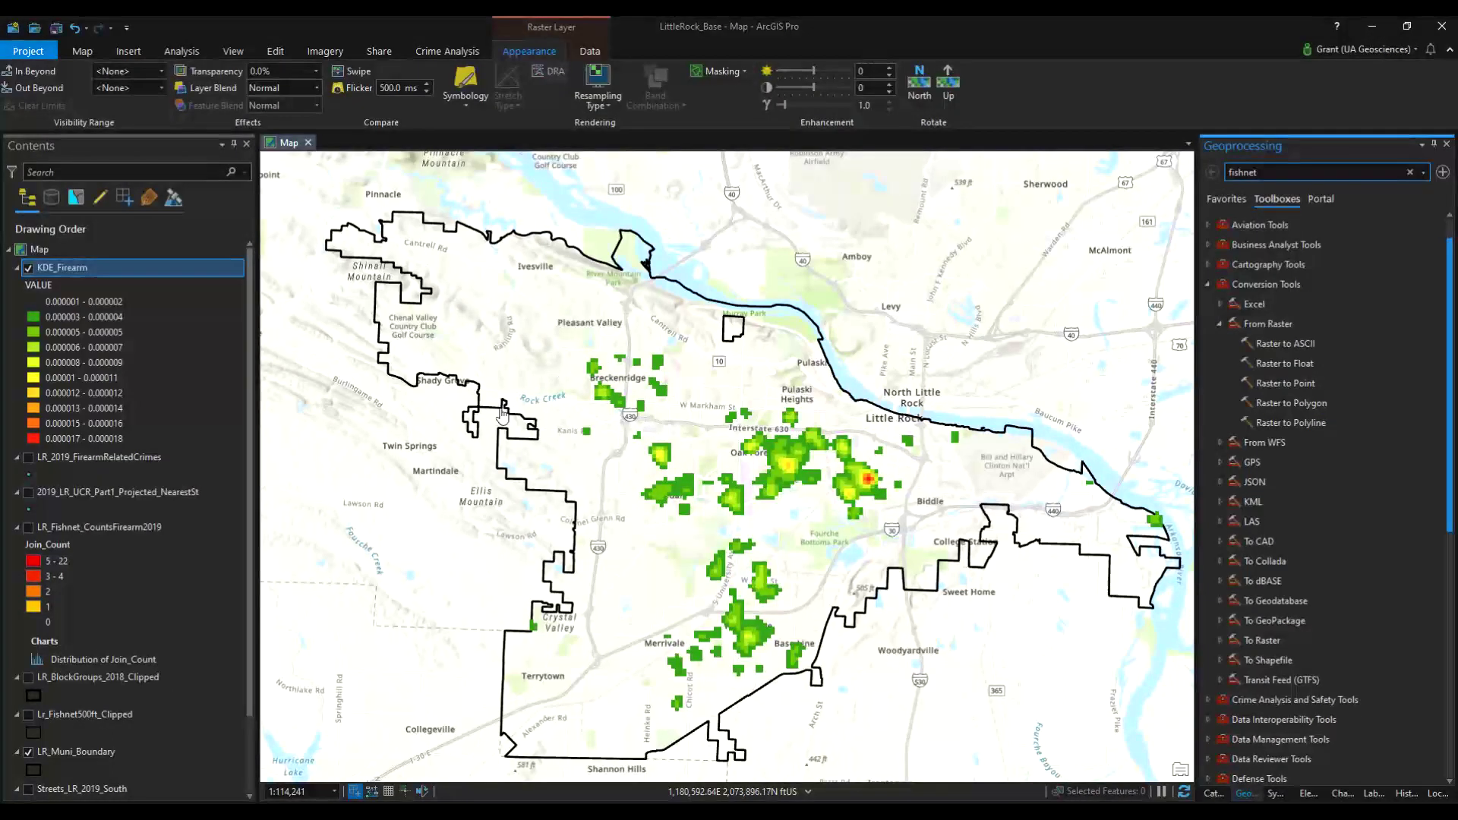
pyautogui.click(1272, 402)
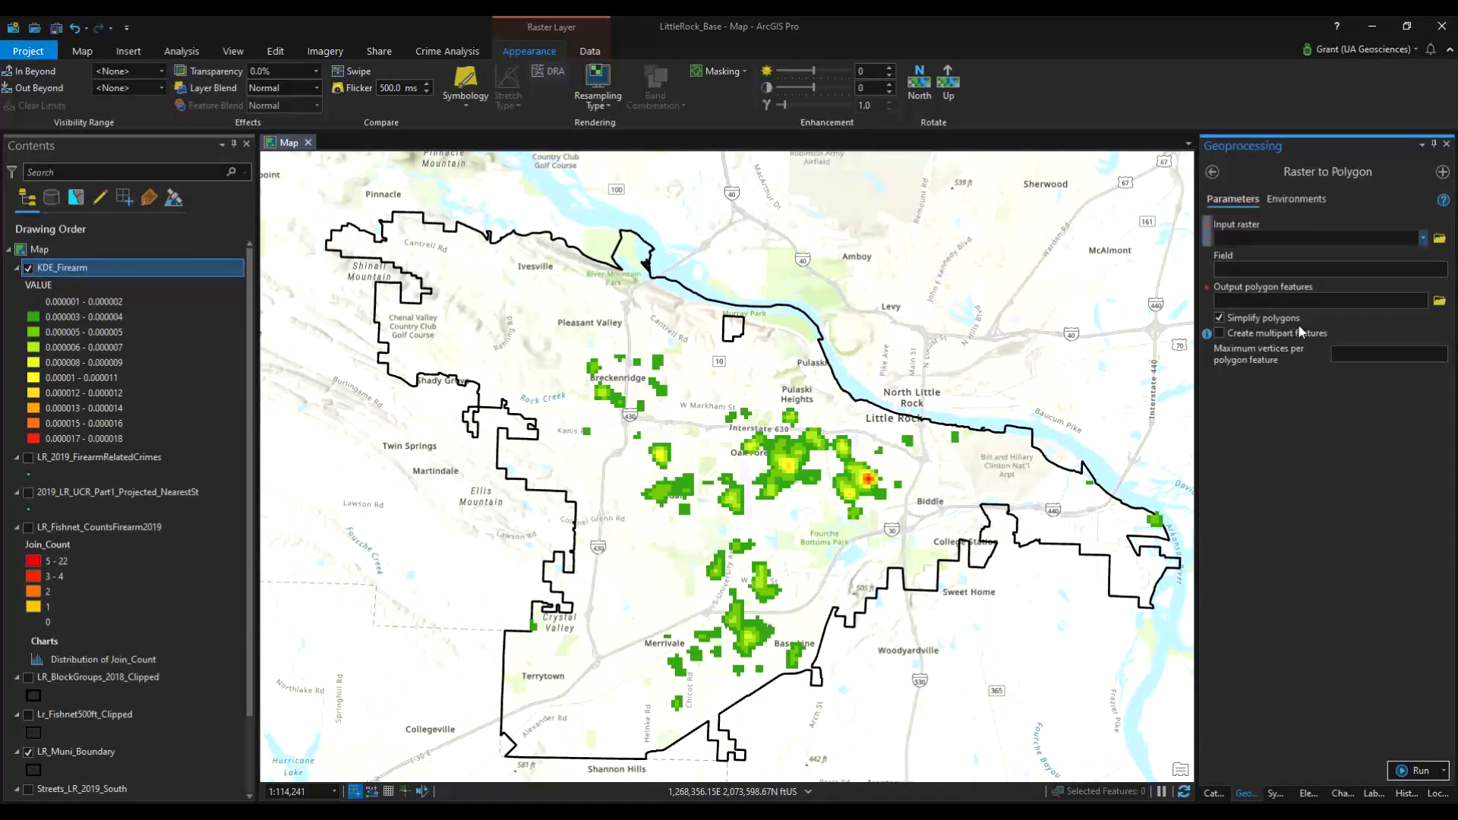
# Try to set up Raster to Polygon with KDE_Firearm as input, review the parameter errors, and leave the tool
pyautogui.click(1421, 238)
pyautogui.click(1319, 252)
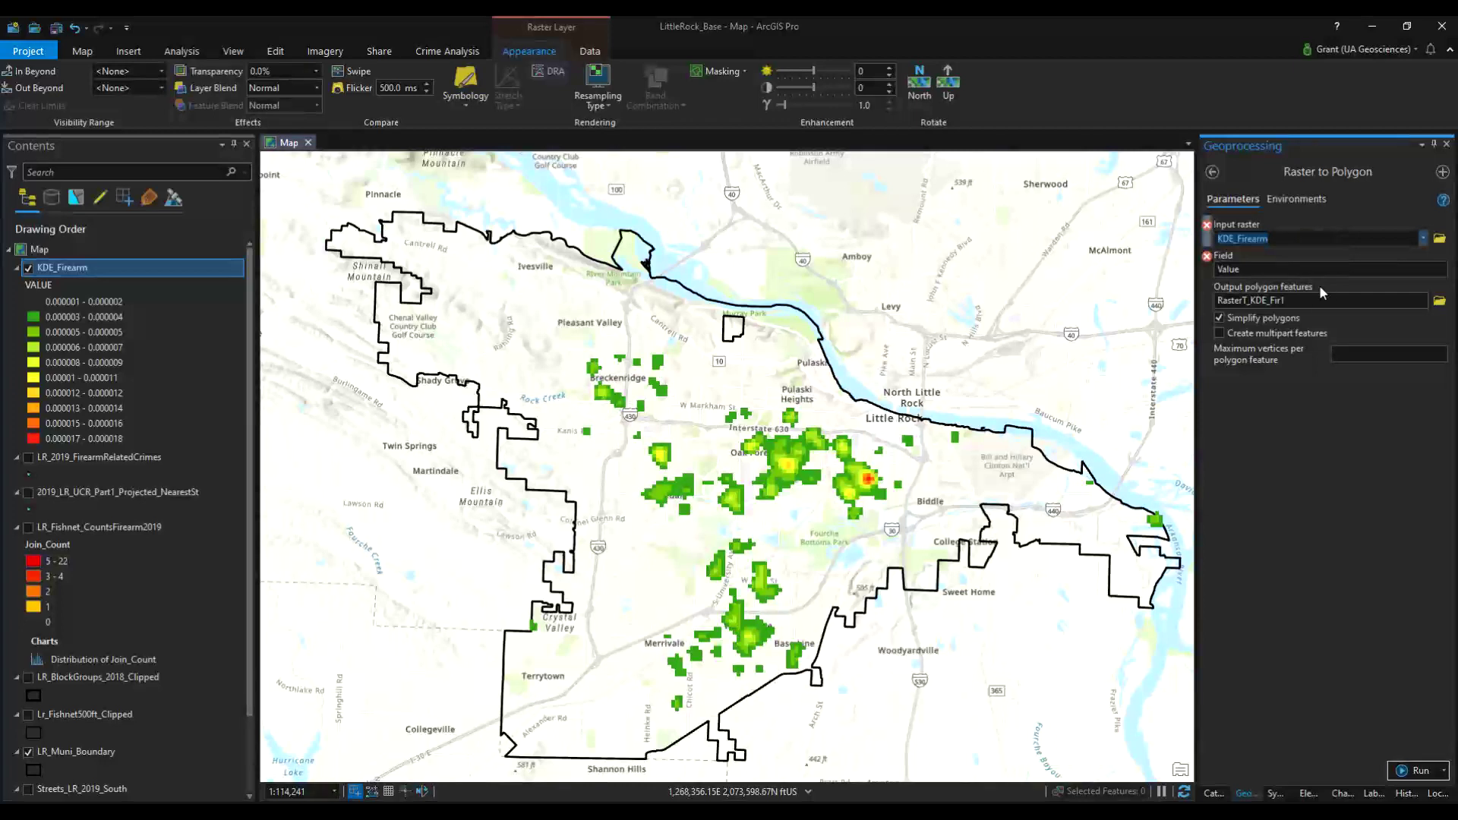
pyautogui.click(1432, 270)
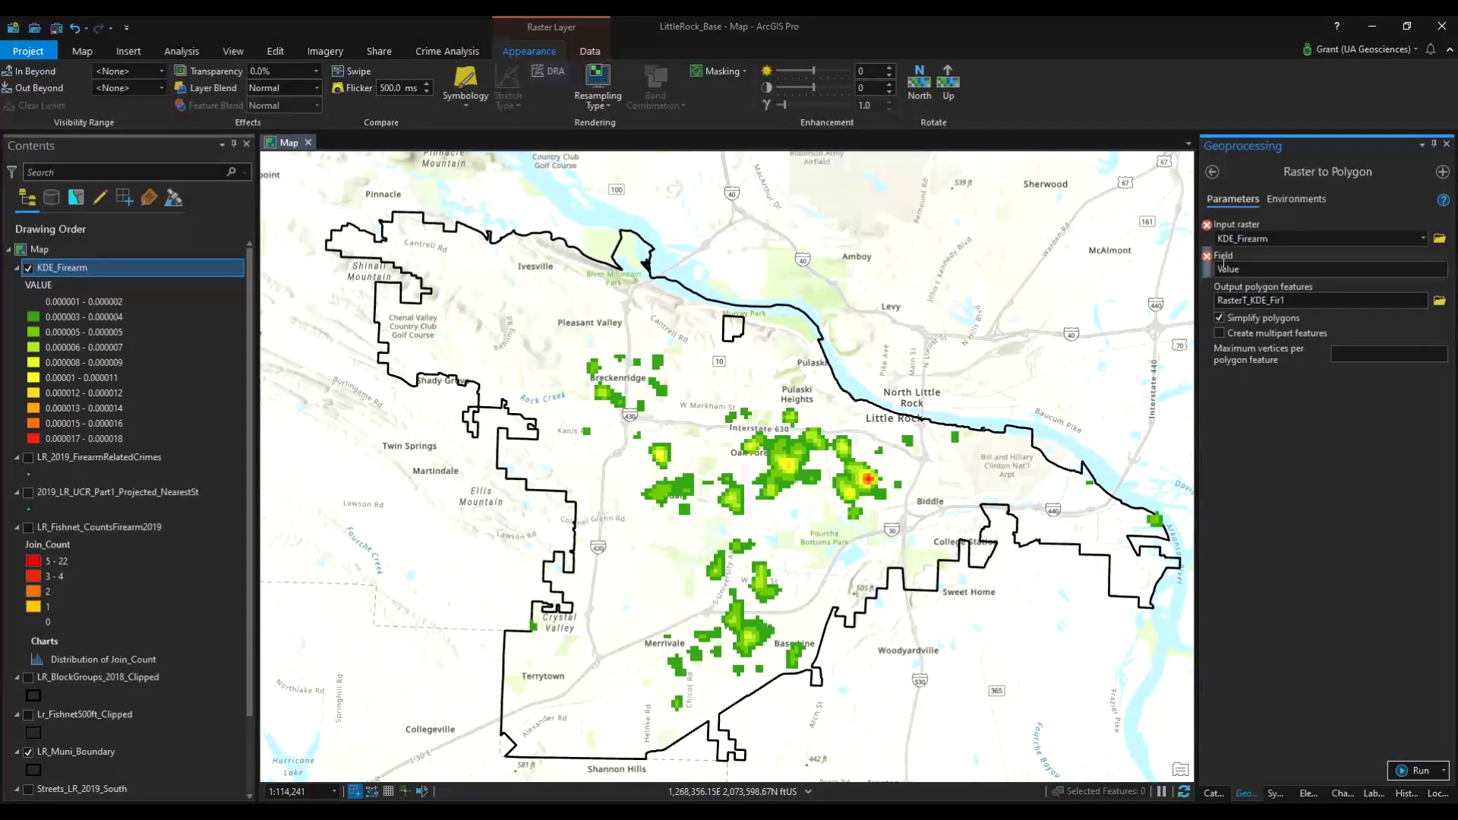
pyautogui.moveTo(1209, 261)
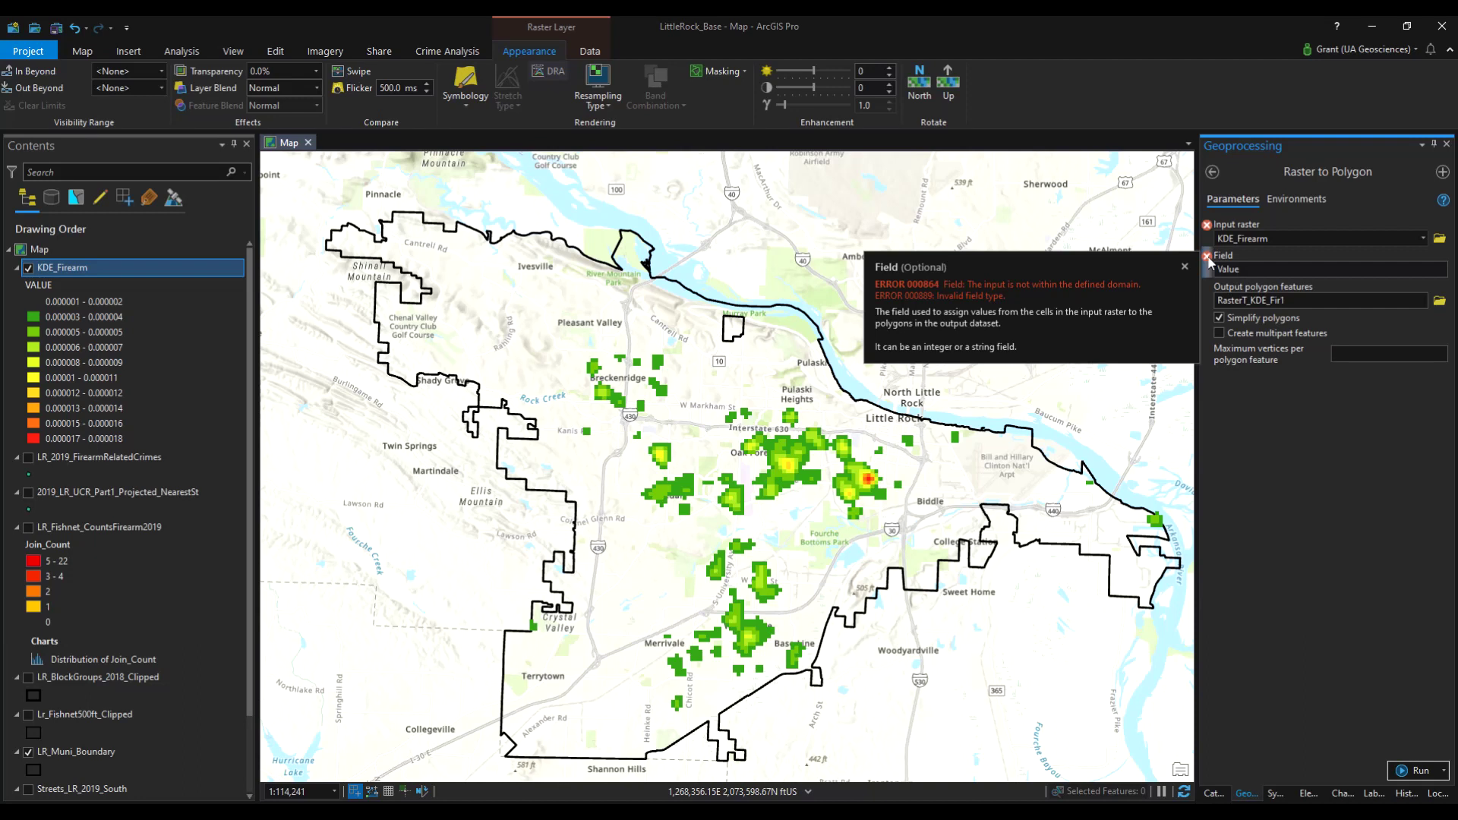
pyautogui.moveTo(1209, 230)
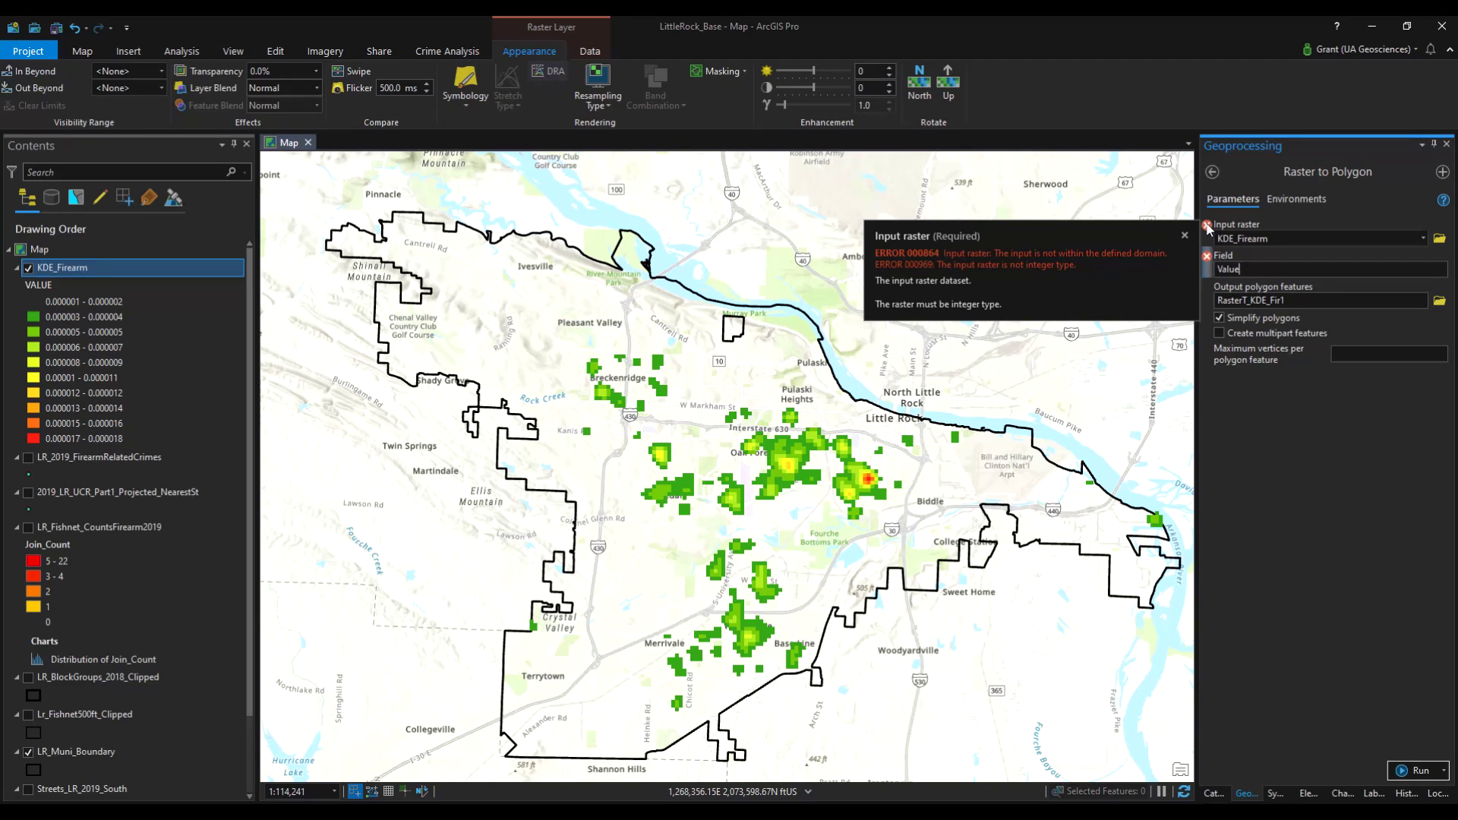
pyautogui.click(1422, 238)
pyautogui.click(1413, 255)
pyautogui.click(1389, 301)
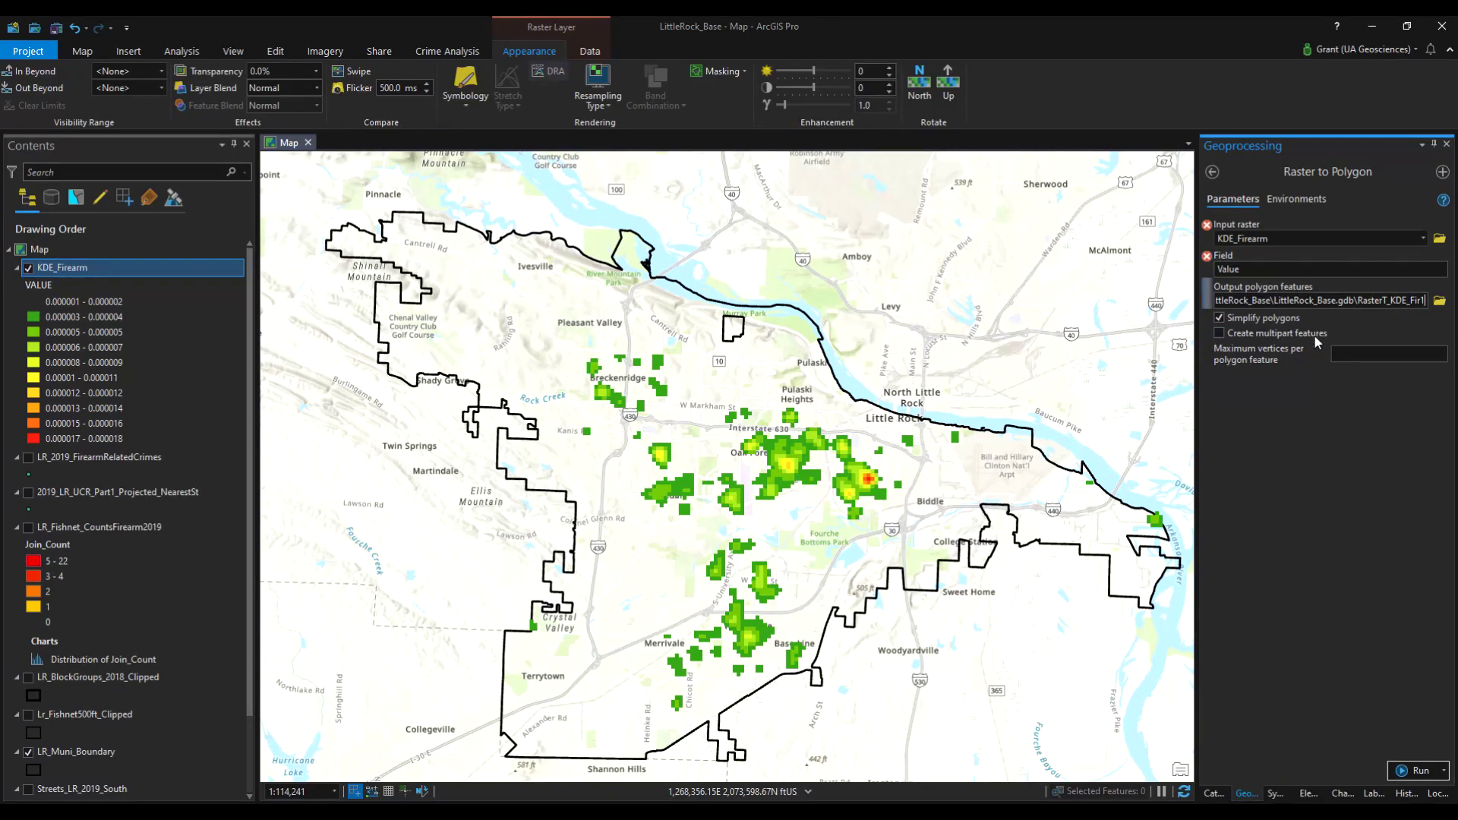
pyautogui.click(1167, 281)
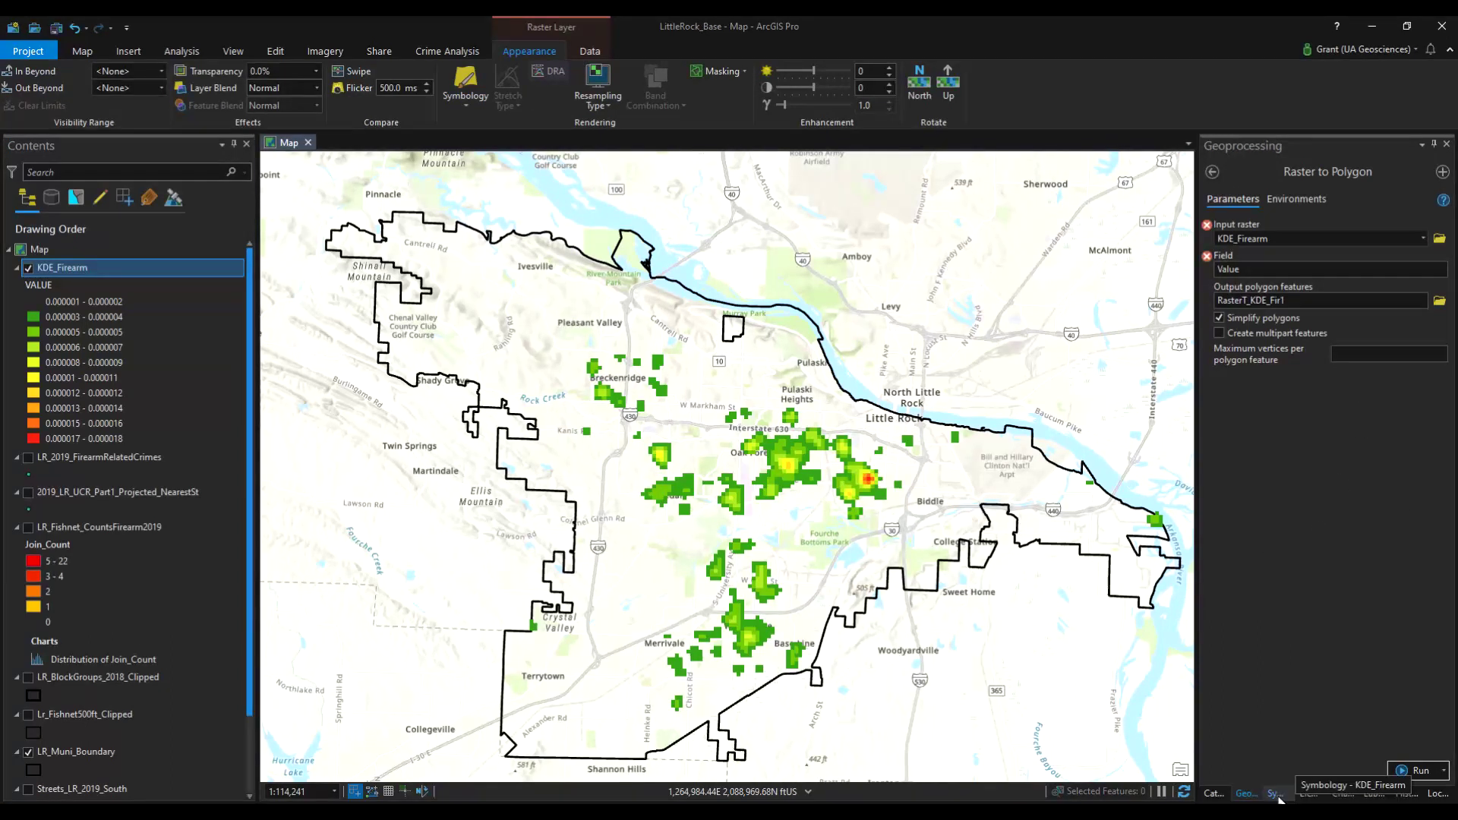
pyautogui.click(1214, 172)
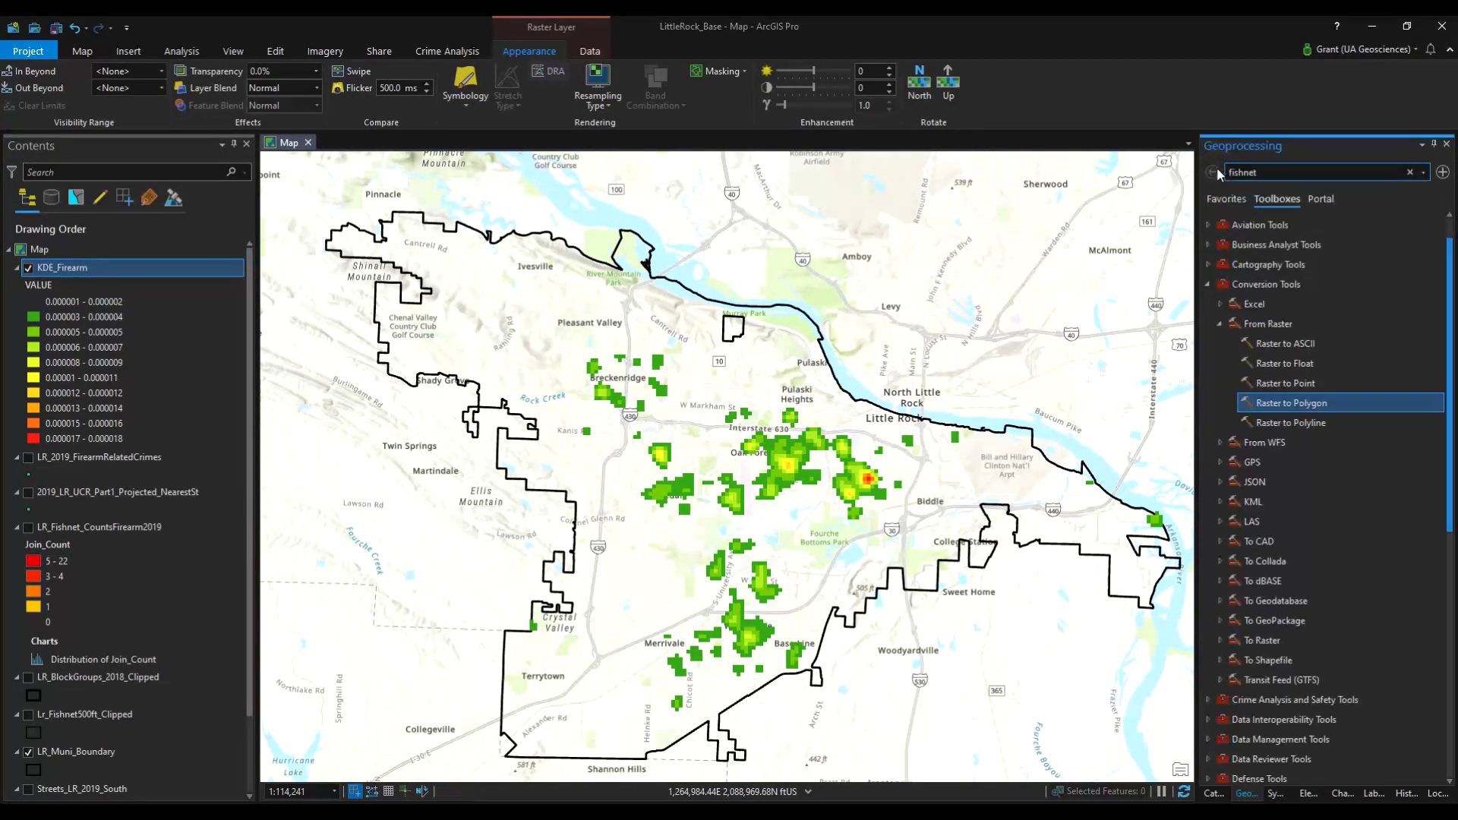
# Open Kernel Density from Spatial Analyst Tools with LR_2019_FirearmRelatedCrimes as the input and NONE as the population field
pyautogui.scroll(-10, 1283, 501)
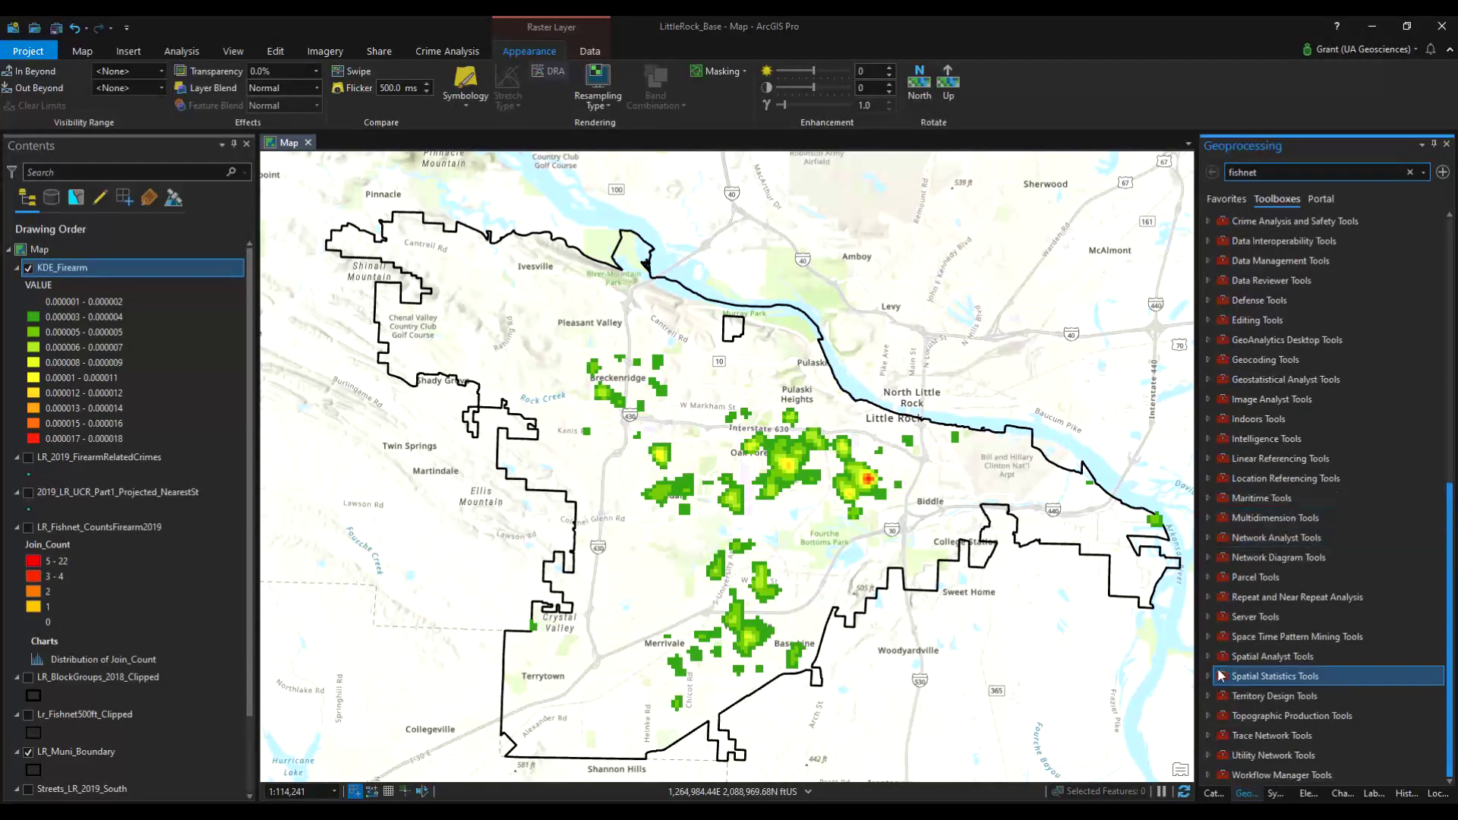
pyautogui.scroll(5, 1264, 414)
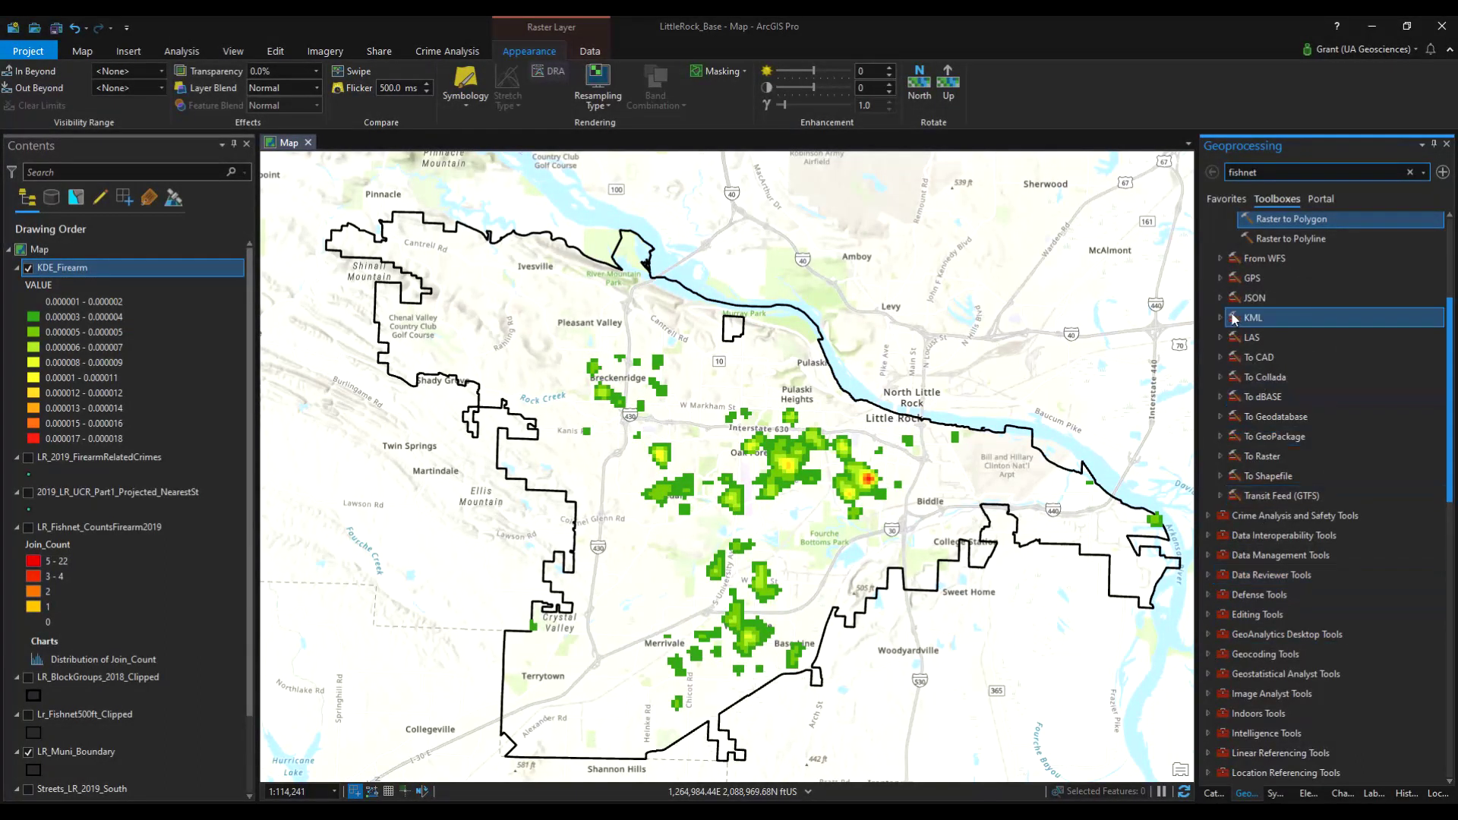
pyautogui.scroll(1, 1264, 402)
pyautogui.scroll(-8, 1317, 695)
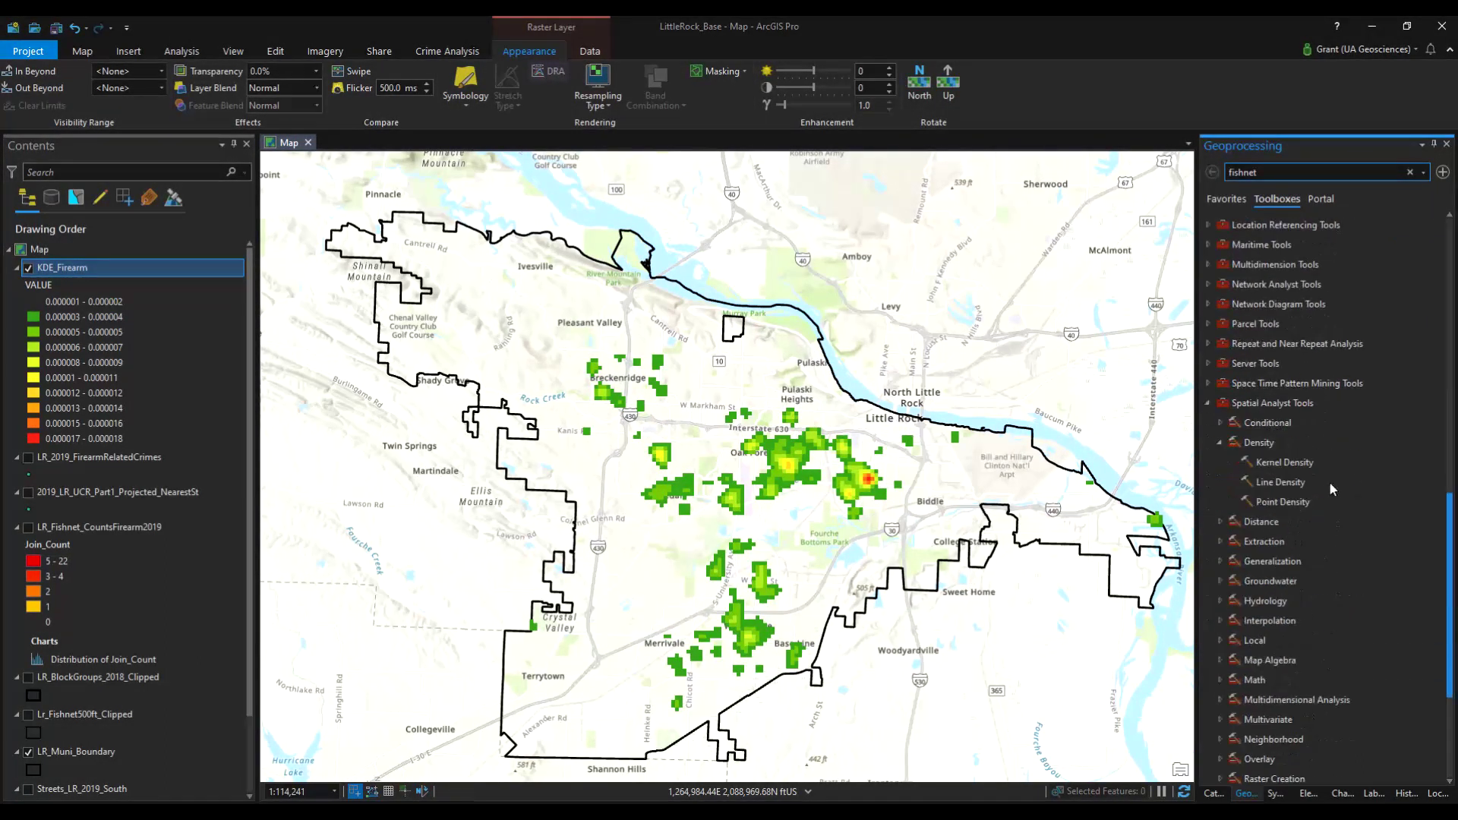
pyautogui.click(1291, 462)
pyautogui.click(1422, 238)
pyautogui.click(1404, 252)
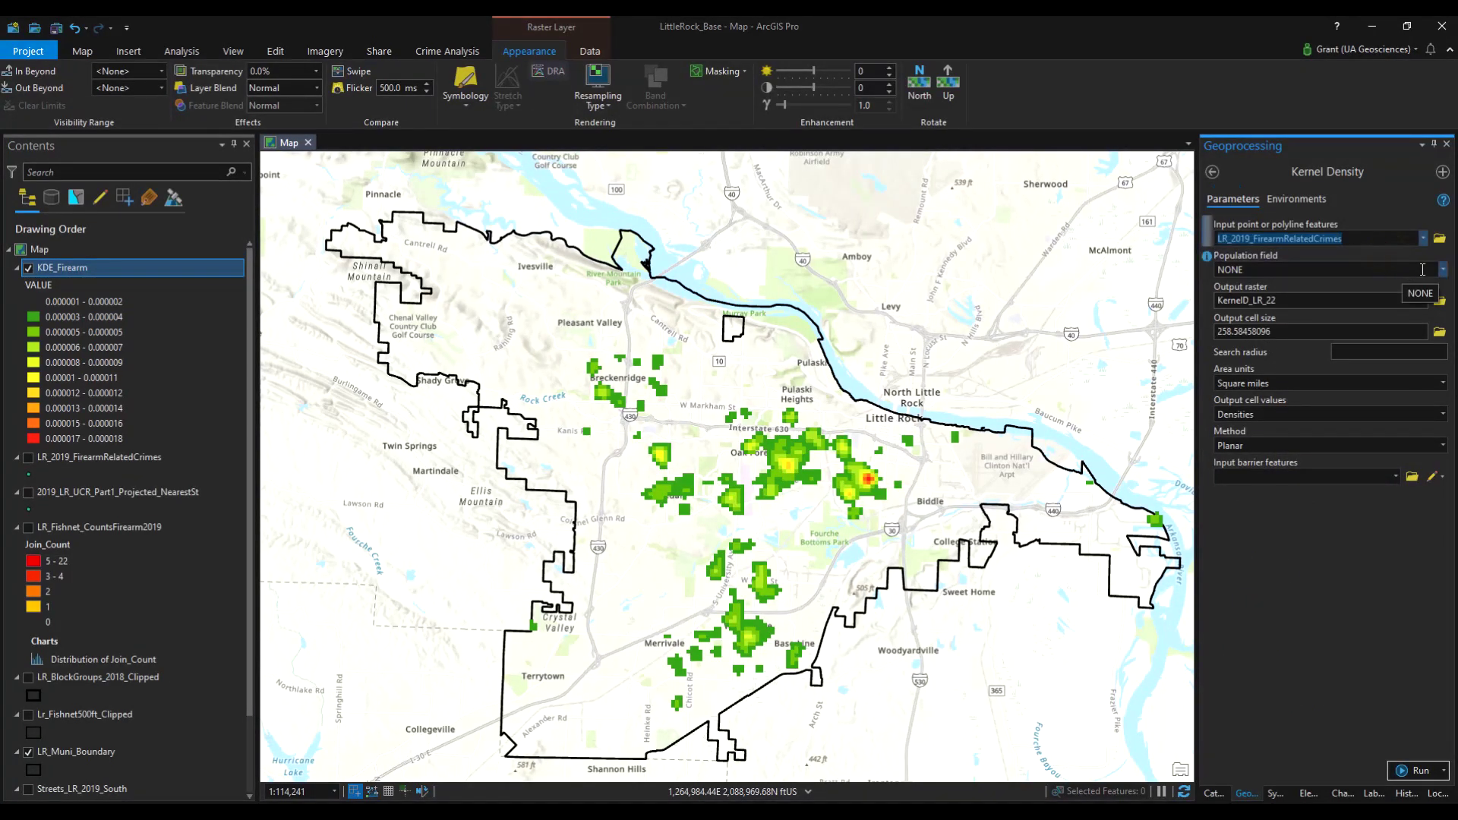
pyautogui.click(1441, 269)
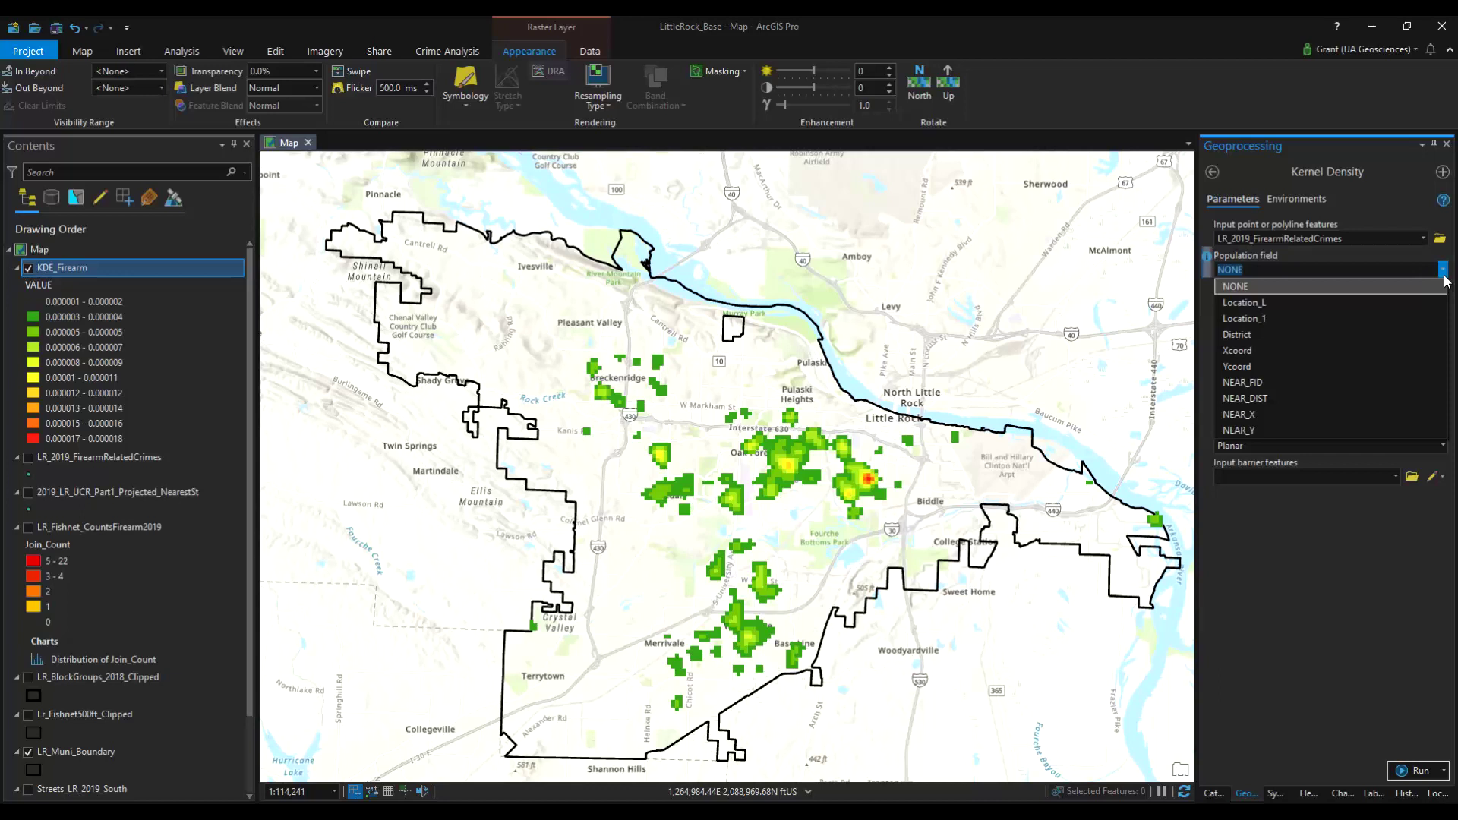
pyautogui.click(1443, 285)
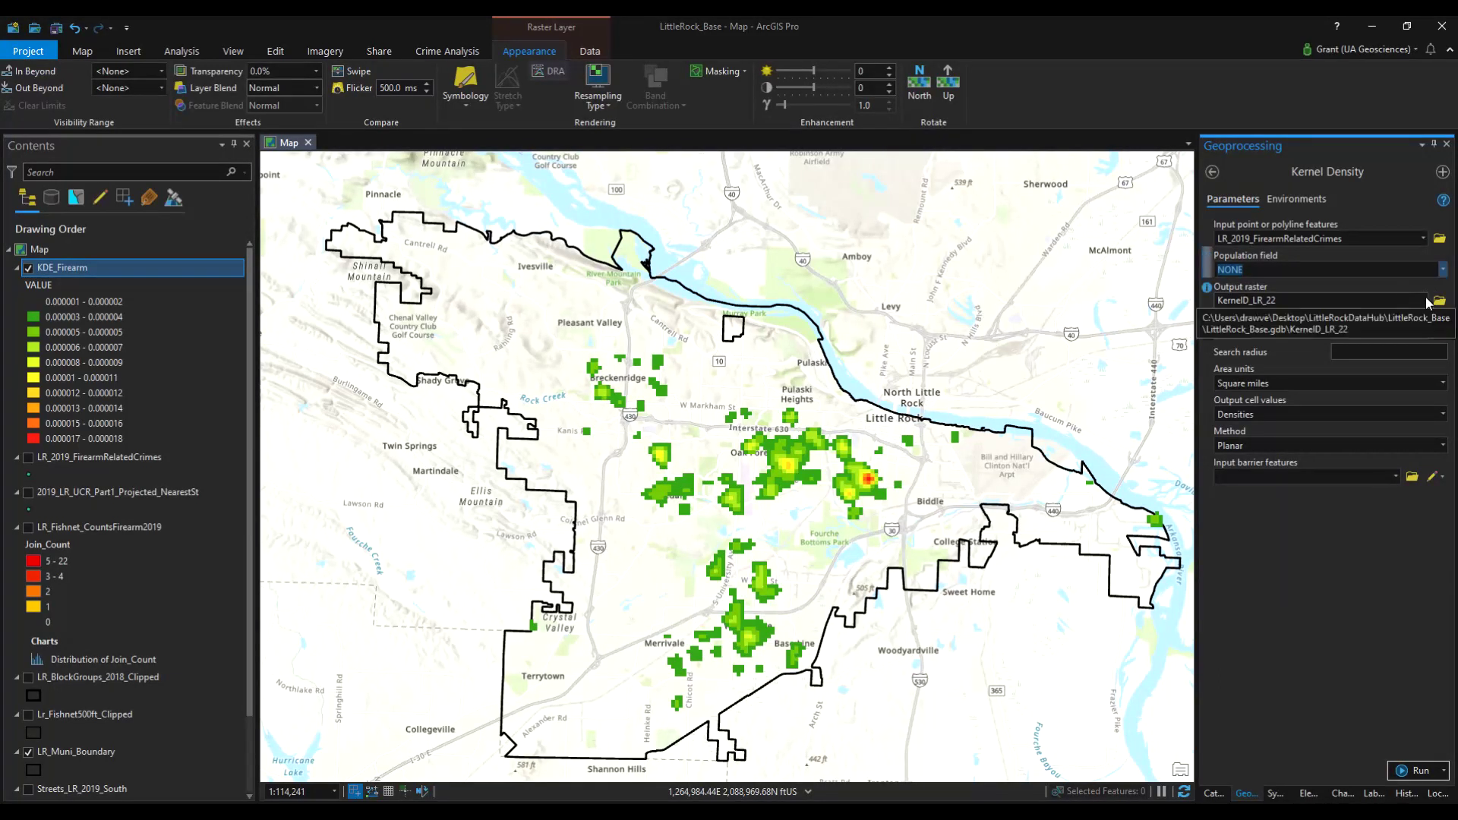
# Keep the default output raster location and set the output cell size to 500 and the search radius to 1500
pyautogui.click(1438, 300)
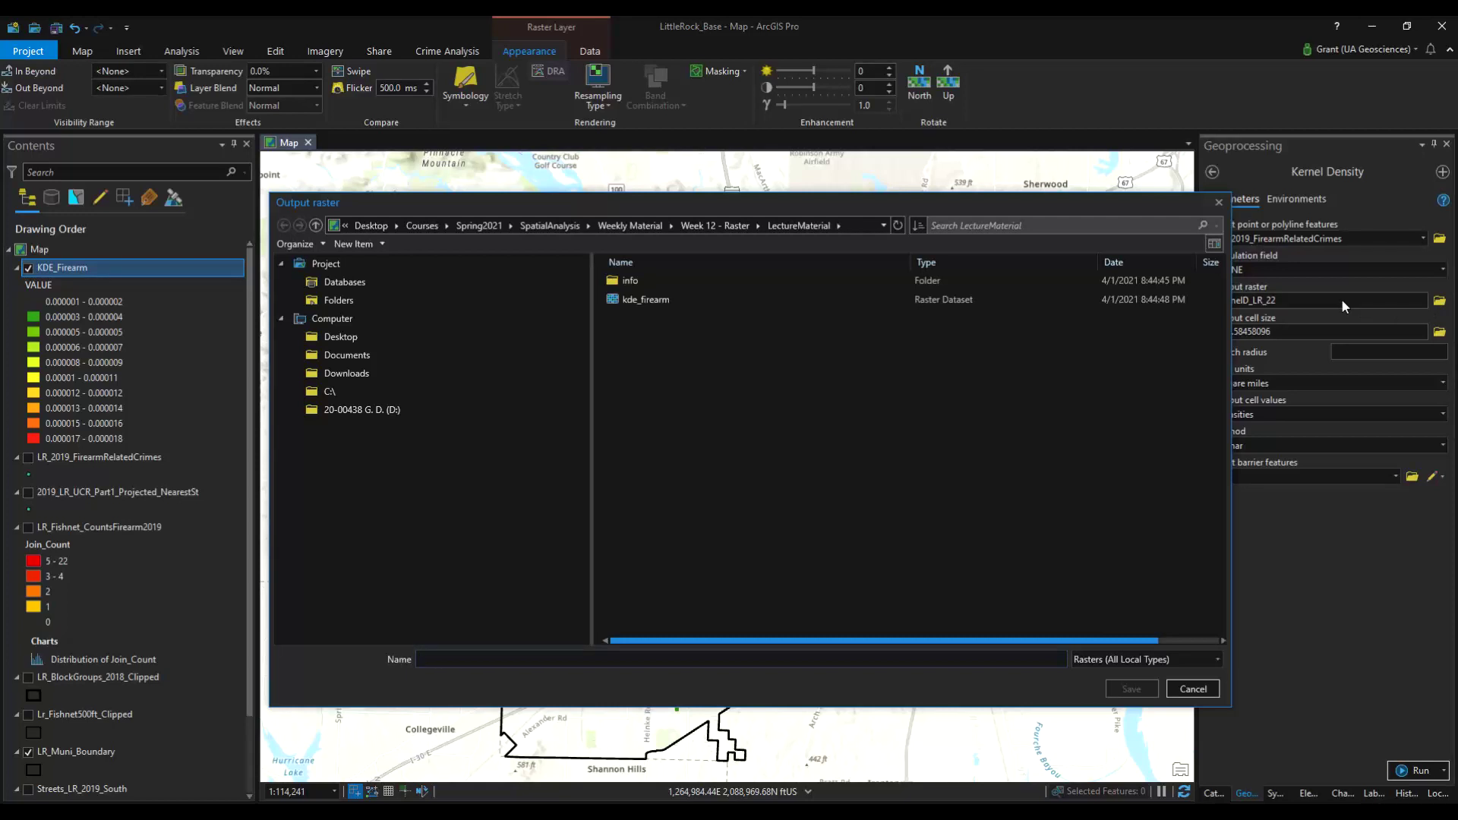
pyautogui.click(1219, 202)
pyautogui.moveTo(1233, 332); pyautogui.dragTo(1287, 335)
pyautogui.press('BackSpace')
pyautogui.press('BackSpace')
pyautogui.press('BackSpace')
pyautogui.press('BackSpace')
pyautogui.press('BackSpace')
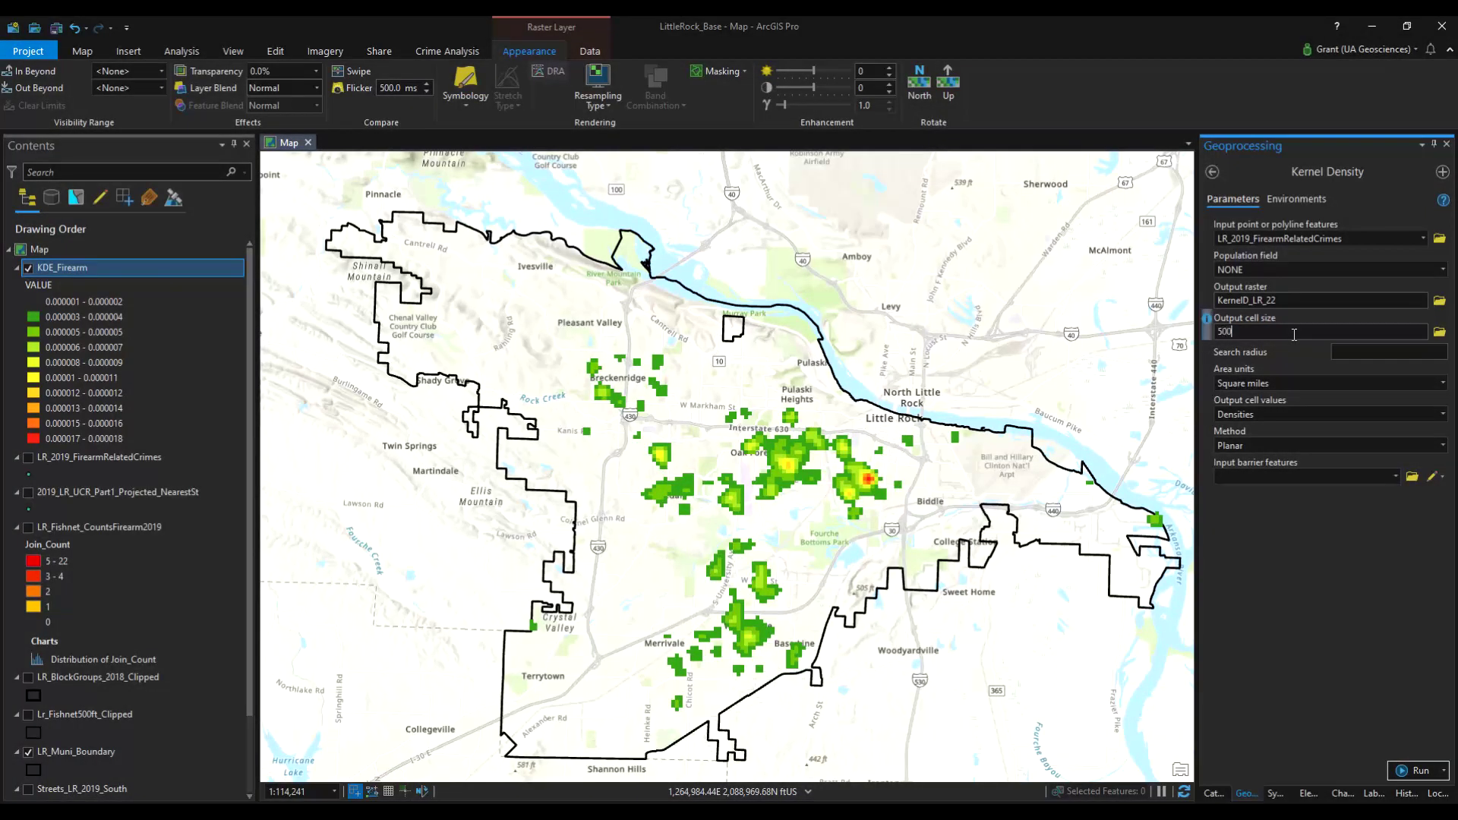
pyautogui.click(1353, 353)
pyautogui.write('1500')
# Set the processing extent to match the Streets_LR_2019_South layer and run Kernel Density
pyautogui.click(1296, 200)
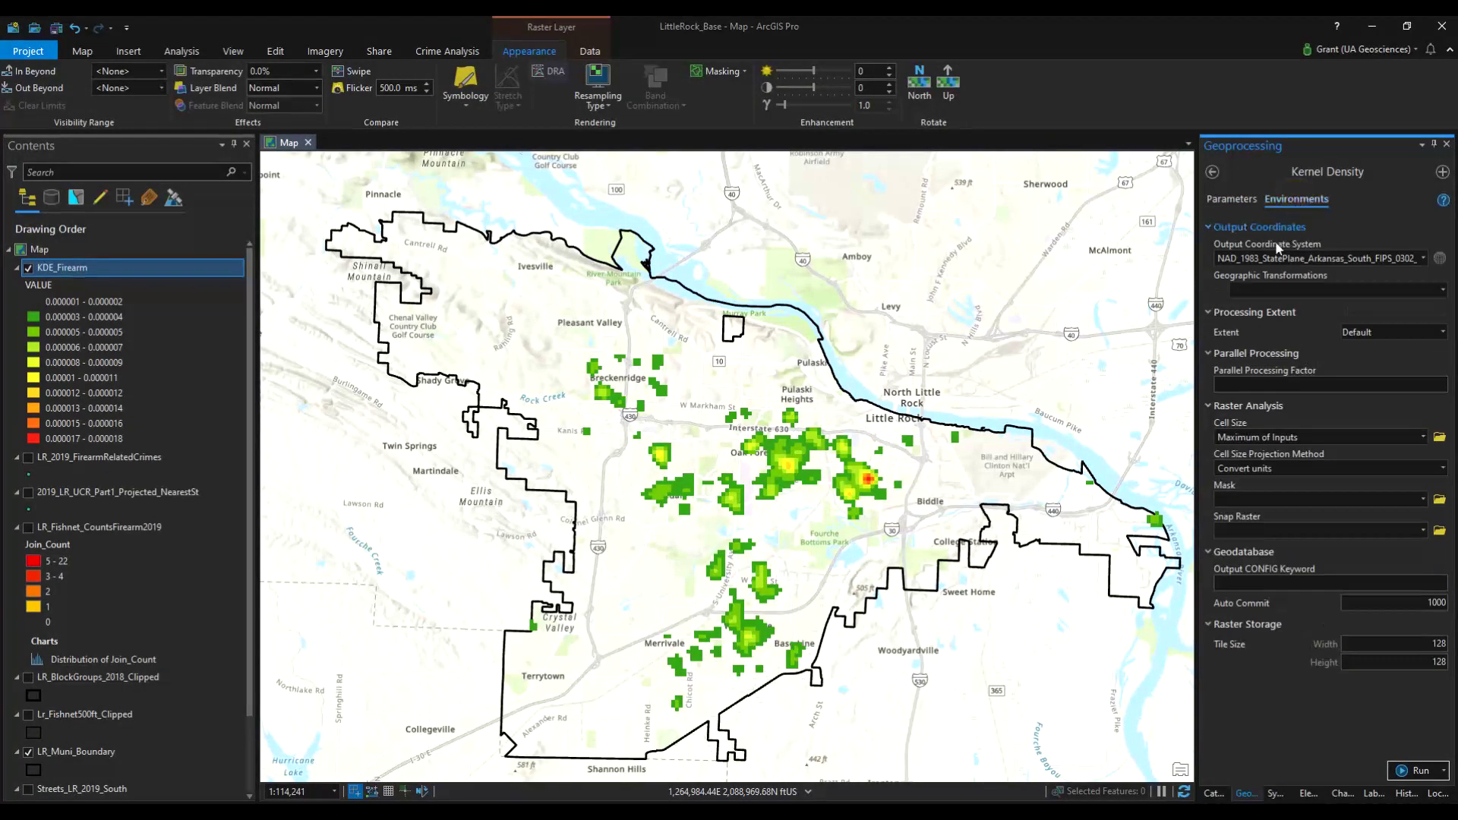
pyautogui.click(1363, 331)
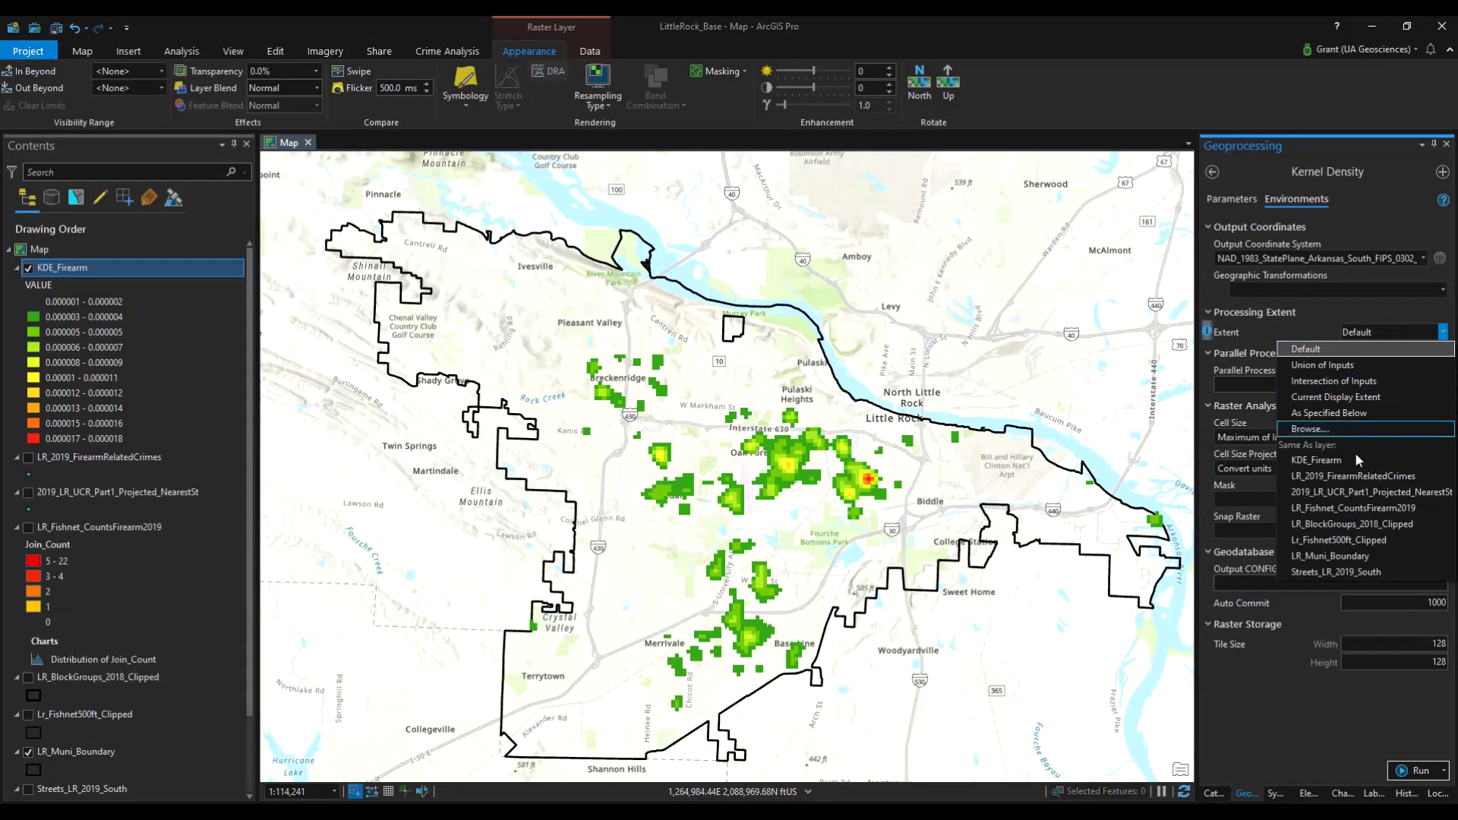
pyautogui.click(1377, 572)
pyautogui.click(1227, 201)
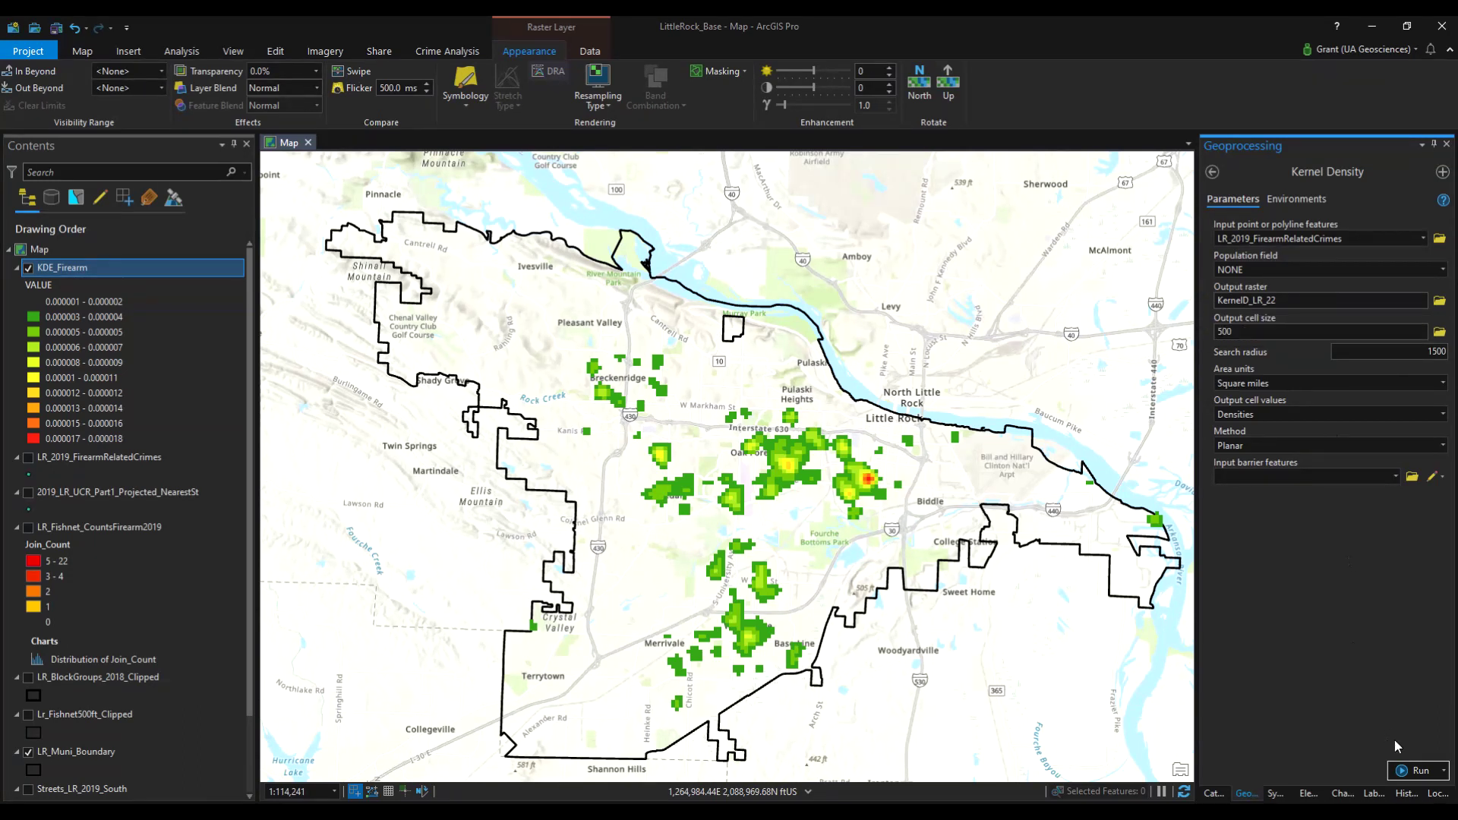
pyautogui.click(1412, 771)
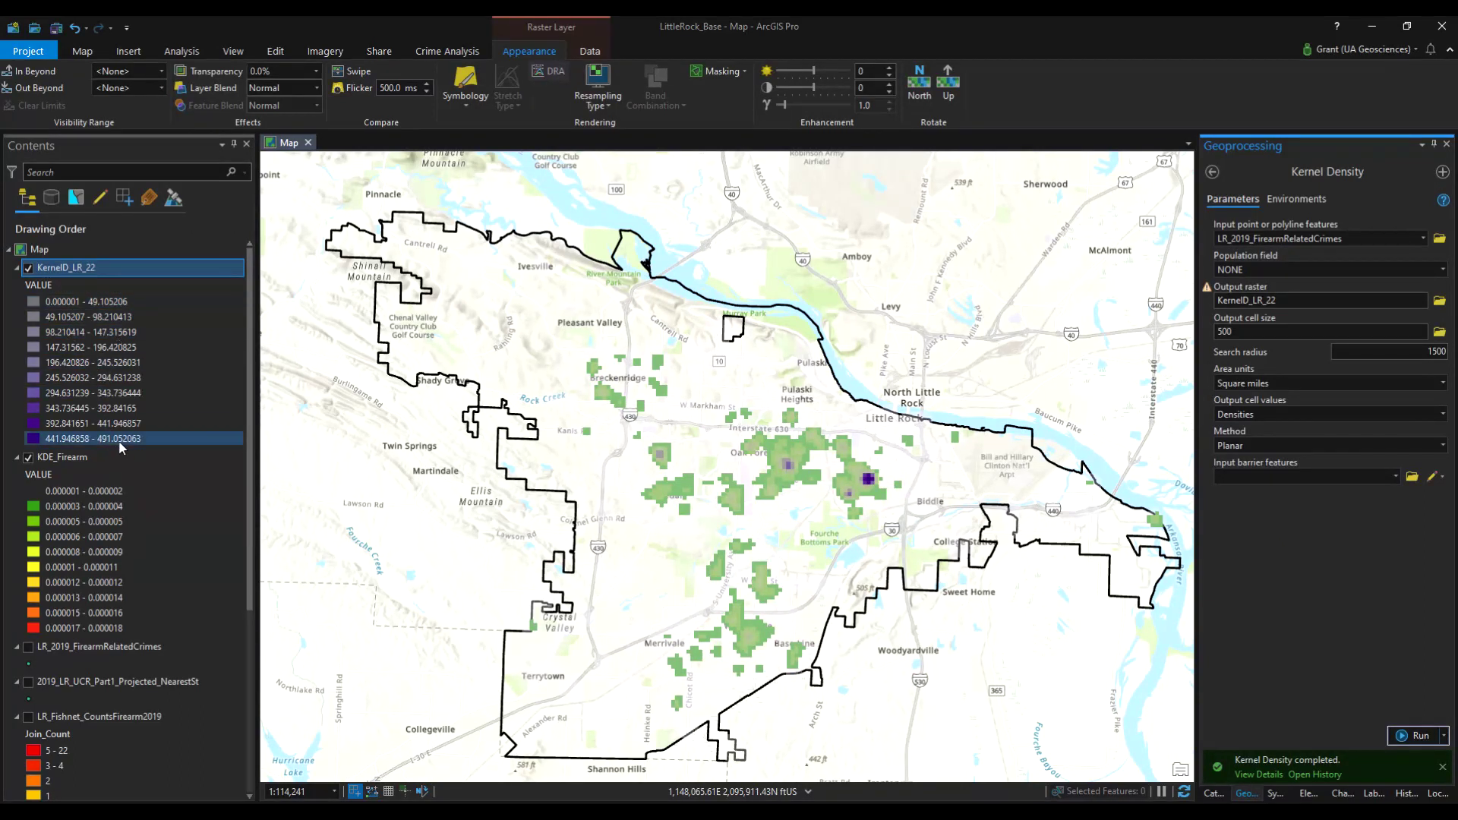
# Try to set up Raster to Polygon with KernelD_LR_22 as the input raster, review the parameter errors, and leave the tool
pyautogui.rightClick(75, 271)
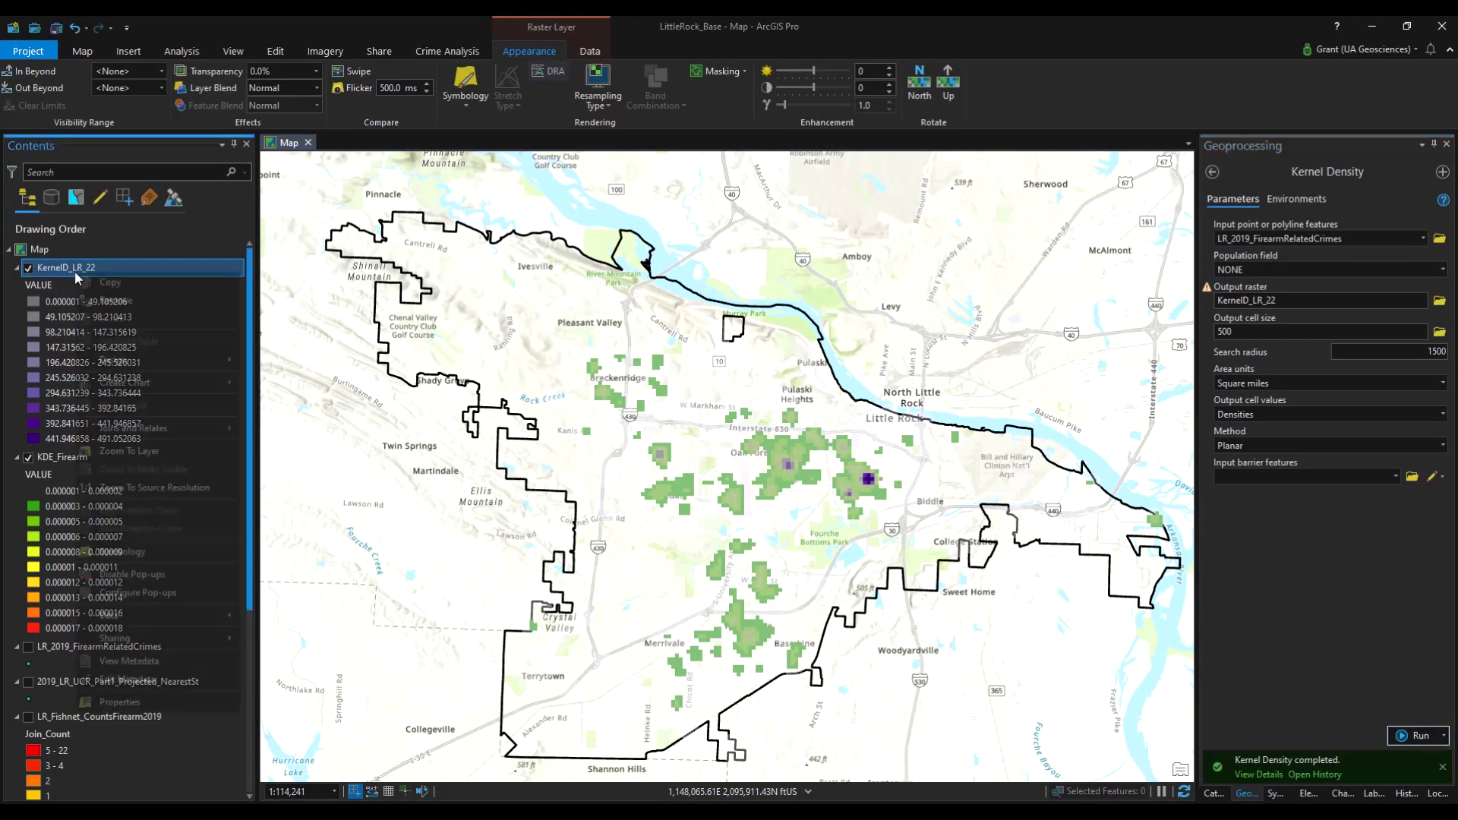
pyautogui.click(1219, 177)
pyautogui.scroll(15, 1287, 377)
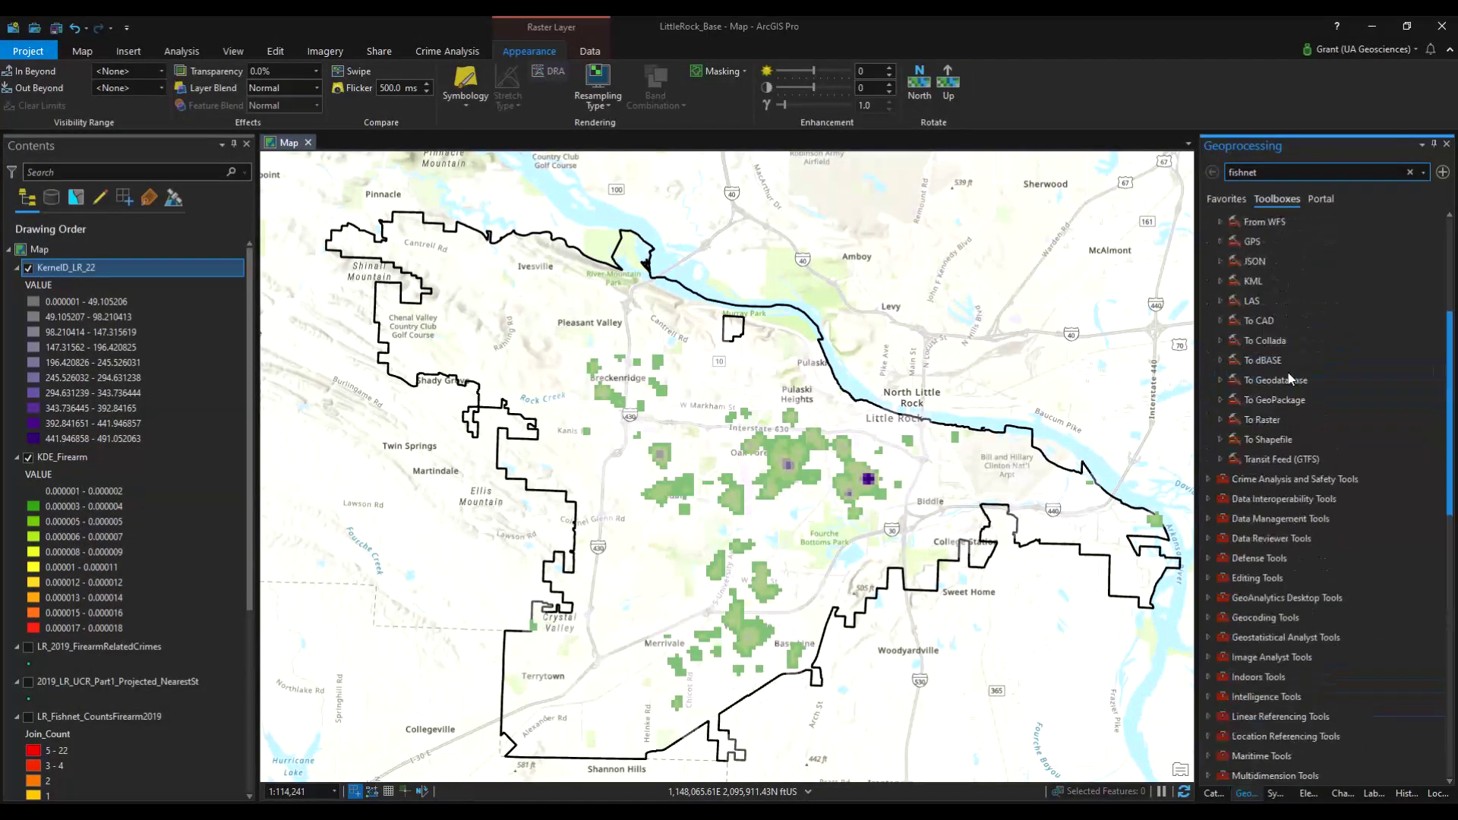
pyautogui.doubleClick(1261, 360)
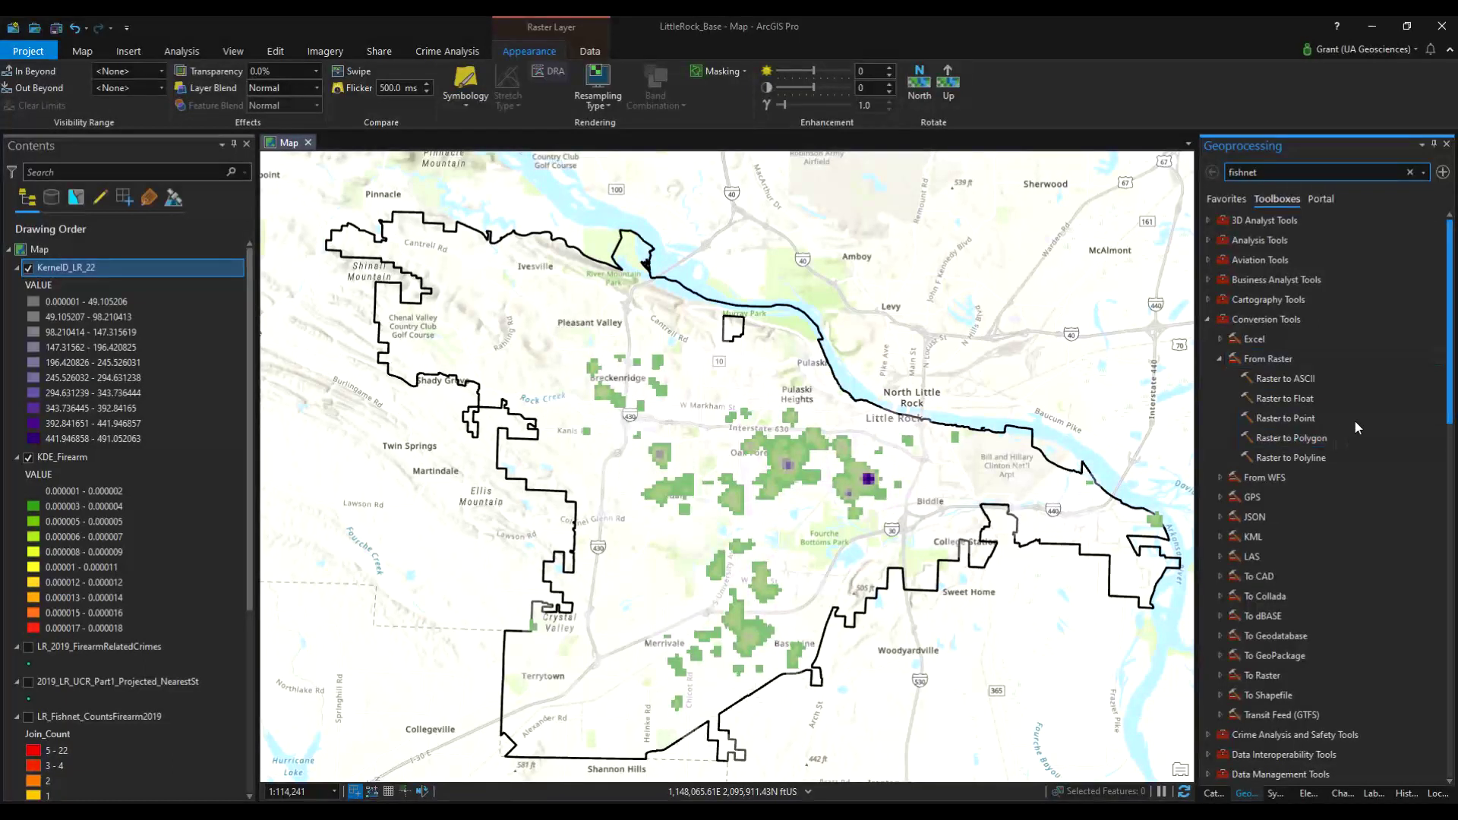
pyautogui.click(1317, 438)
pyautogui.click(1419, 241)
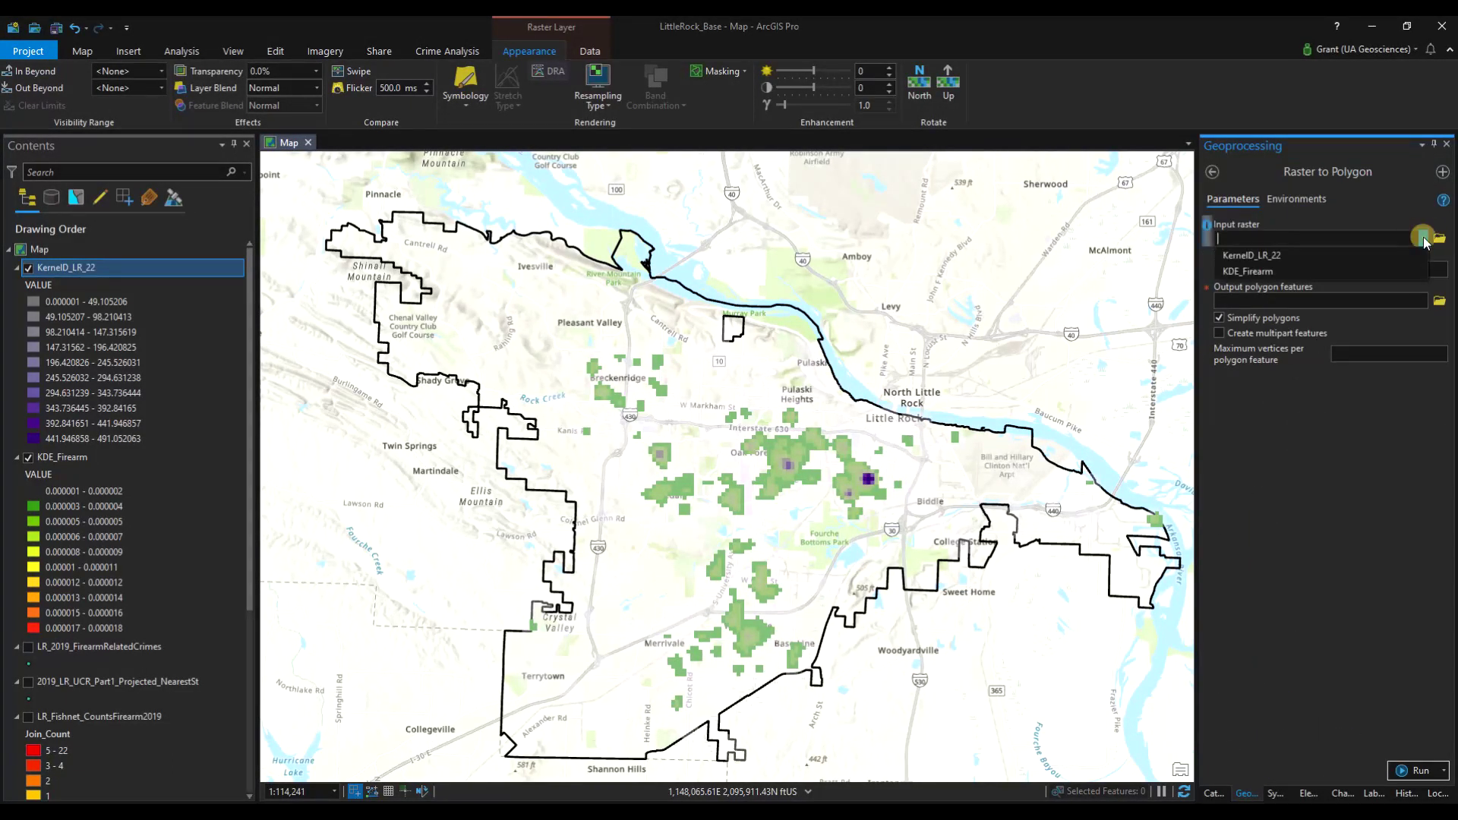
pyautogui.click(1355, 257)
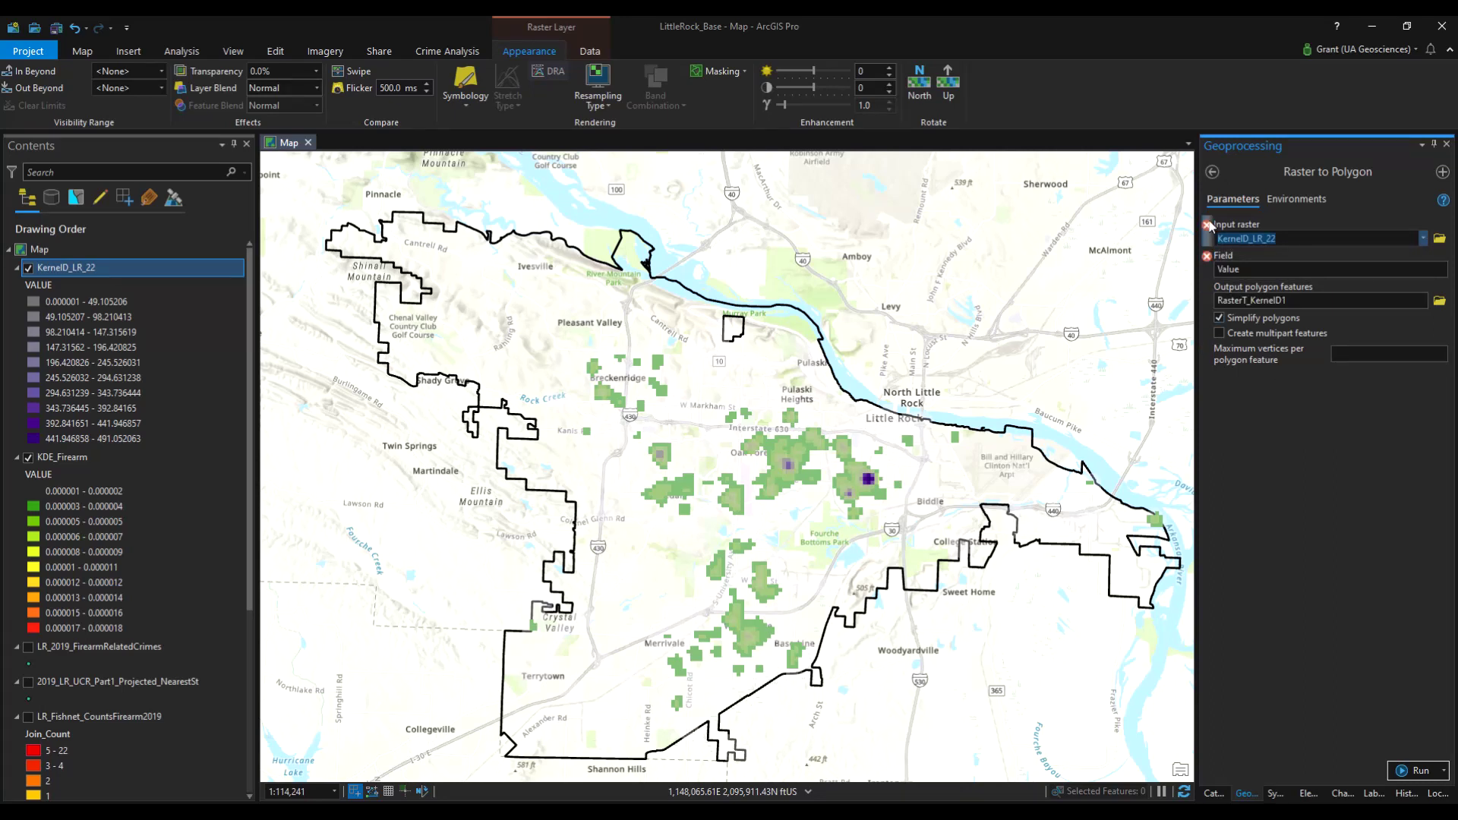
pyautogui.moveTo(1207, 230)
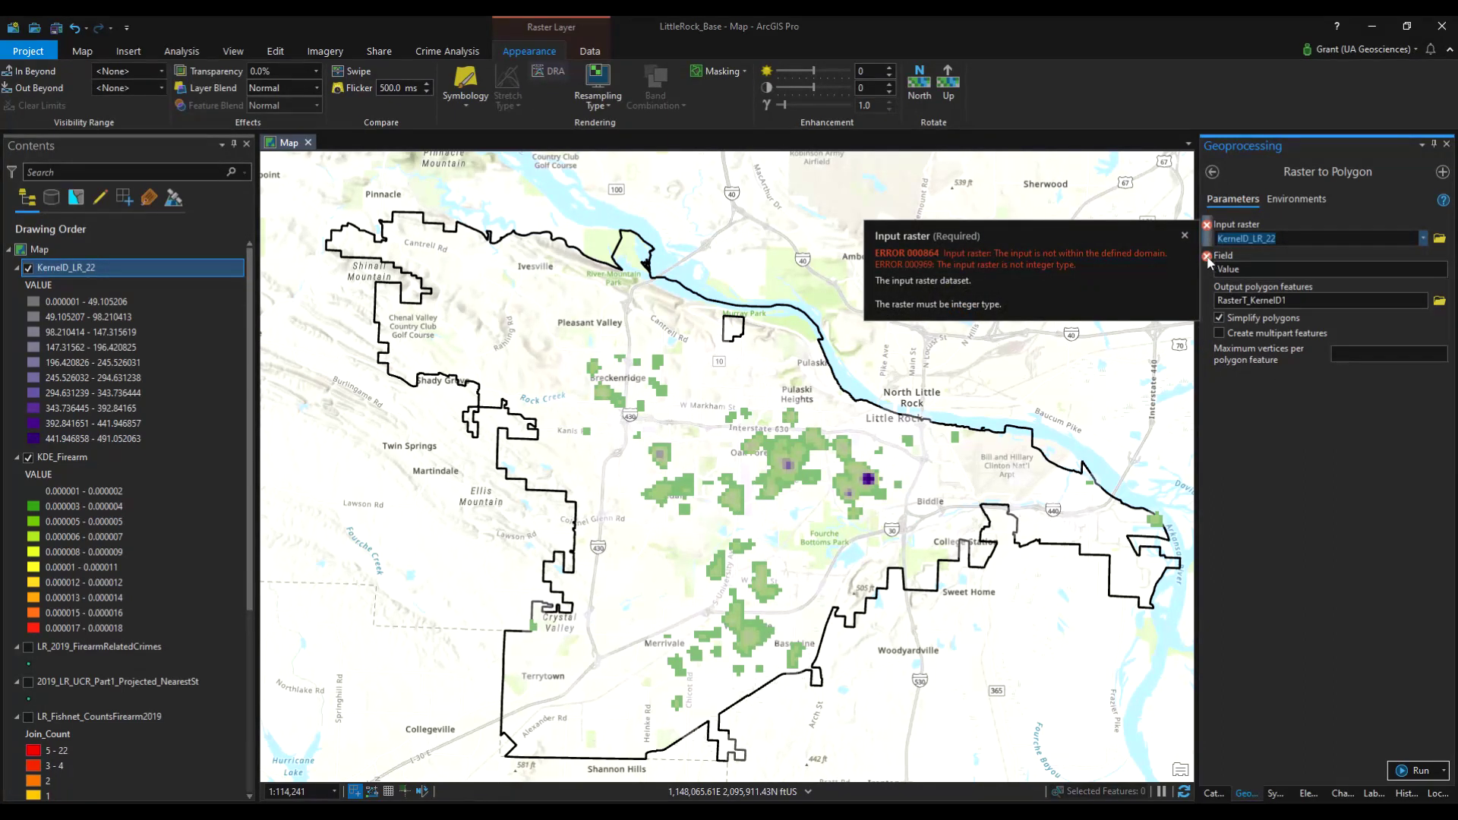
pyautogui.moveTo(1210, 262)
pyautogui.click(1212, 171)
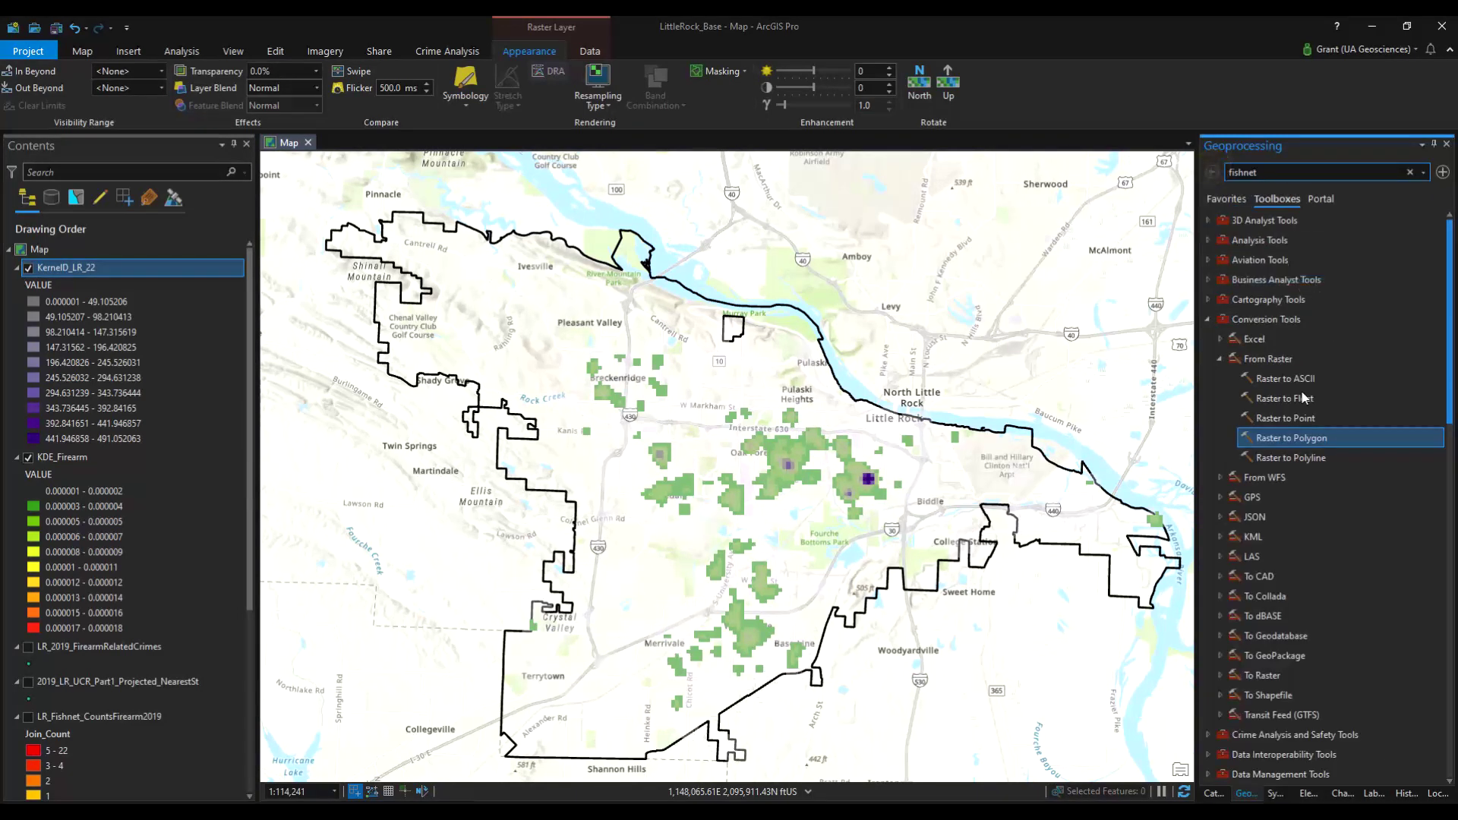
# Open Raster to Point from the conversion tools and set KDE_Firearm as the input raster, keeping Value as the field
pyautogui.click(1302, 423)
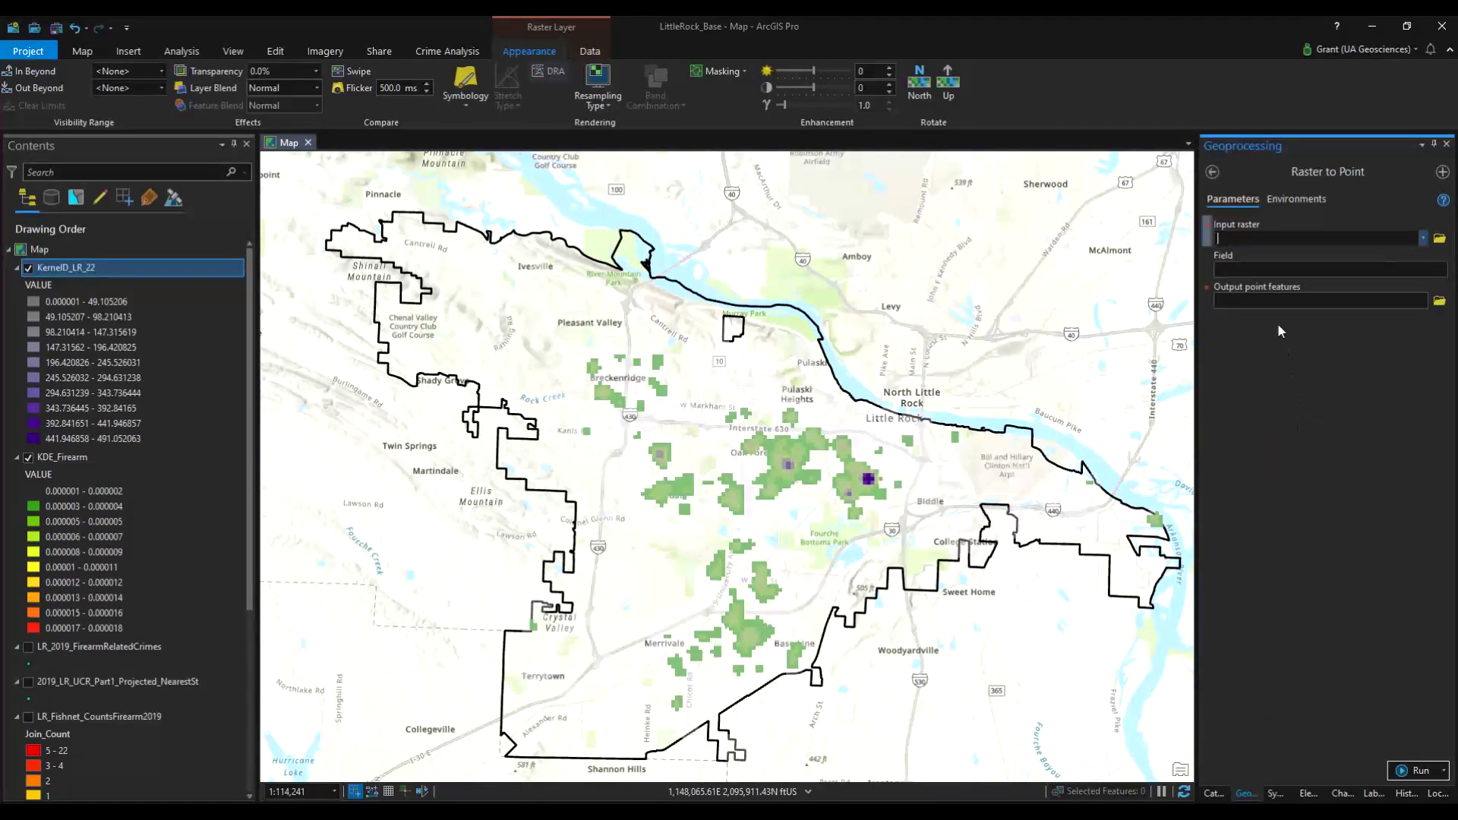
pyautogui.click(1424, 240)
pyautogui.click(1401, 266)
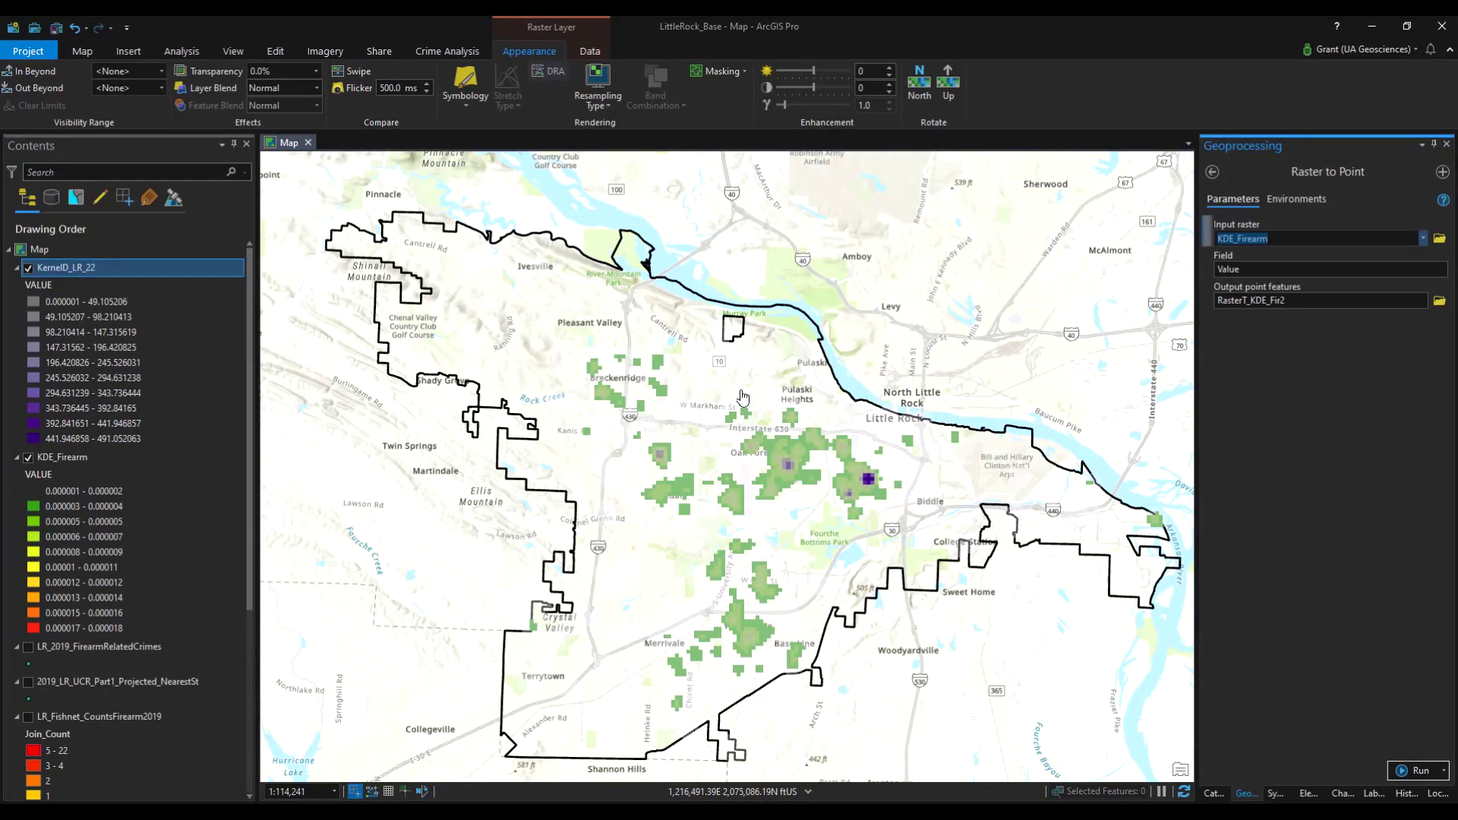
# Hide KernelD_LR_22 and KDE_Firearm, show Lr_Fishnet500ft_Clipped, and run Raster to Point with output RasterT_KDE_Fir2
pyautogui.click(28, 268)
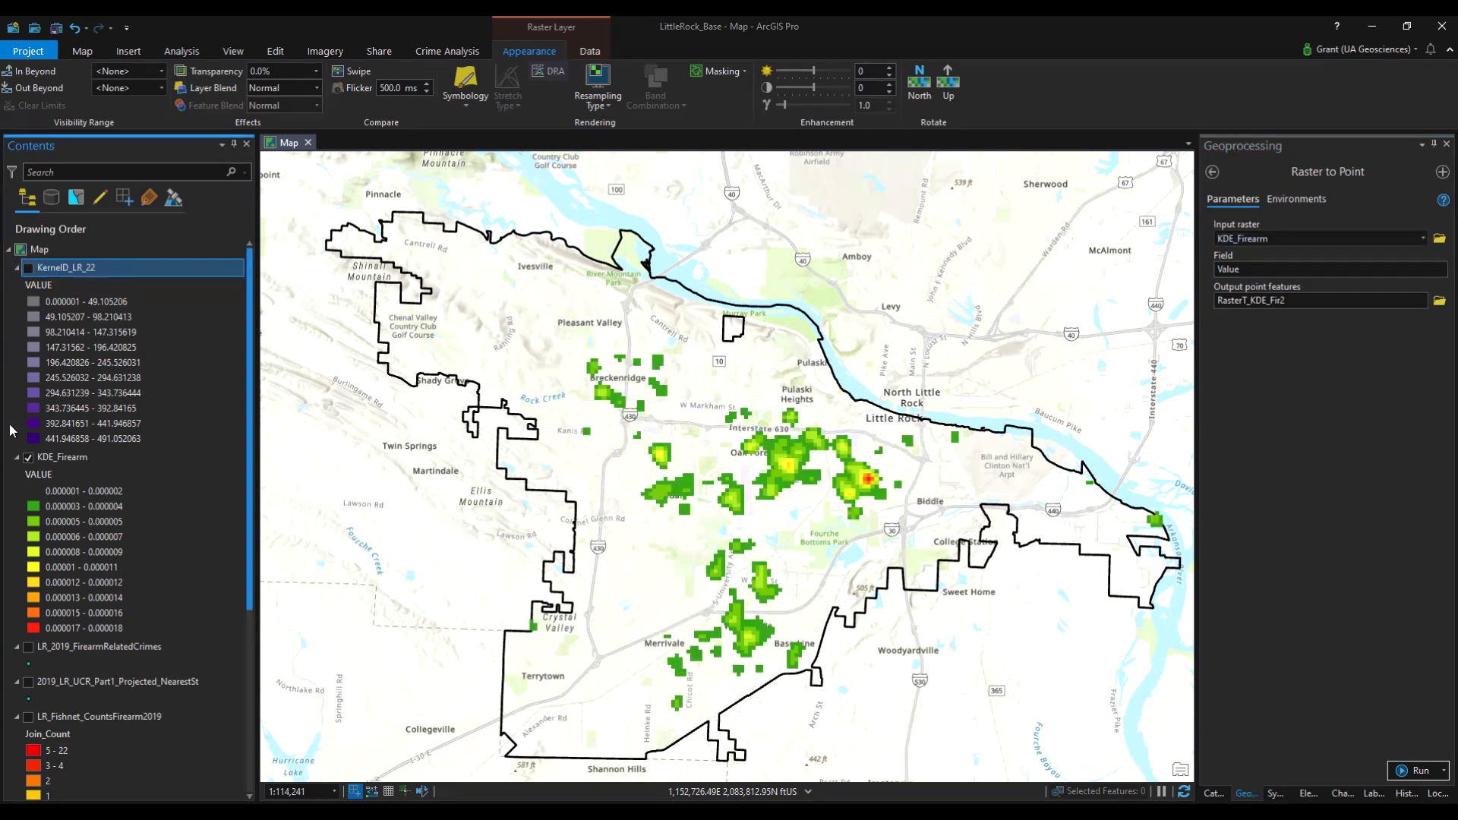
pyautogui.click(28, 457)
pyautogui.scroll(-7, 41, 515)
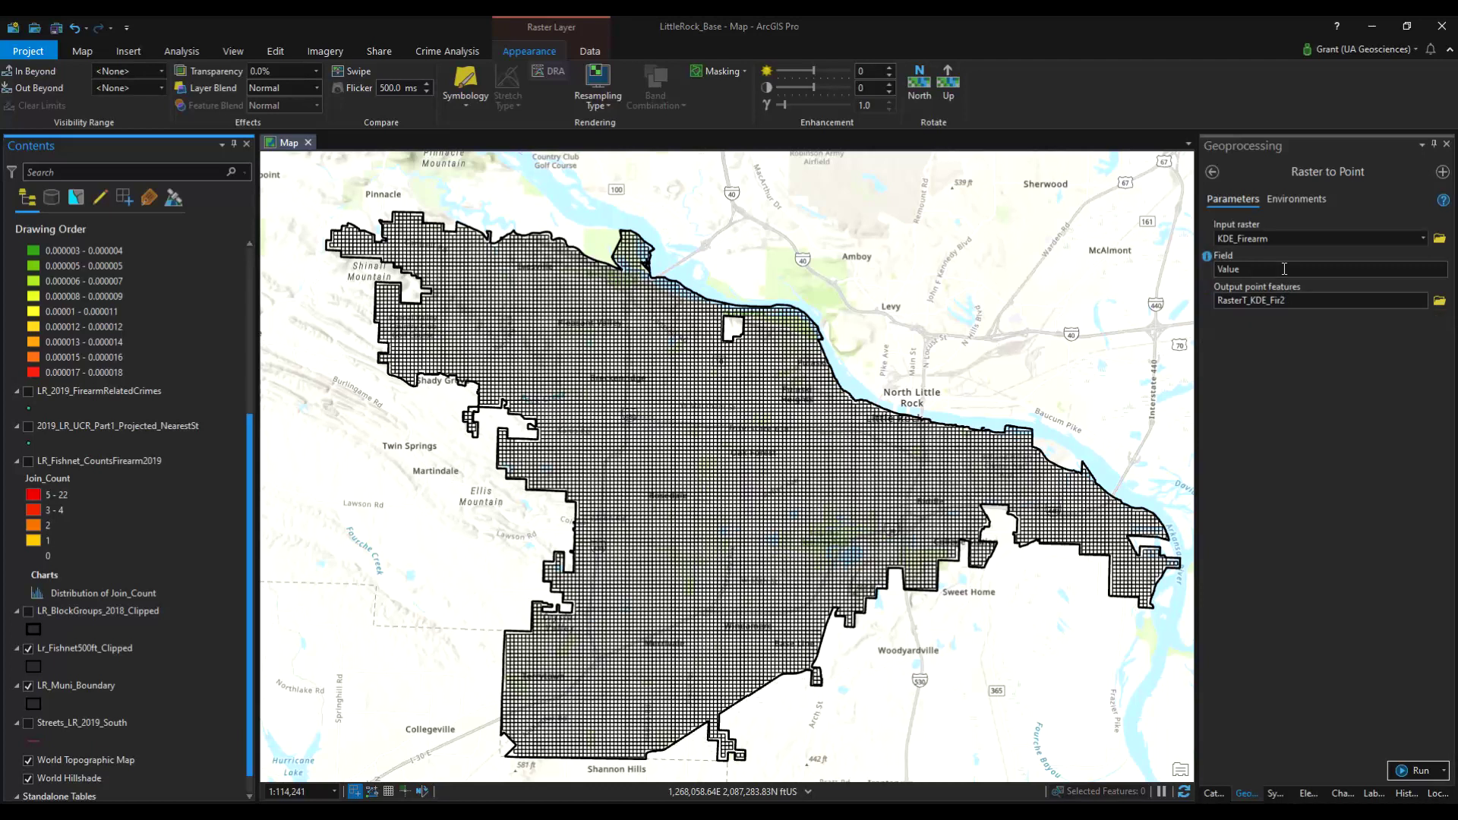
pyautogui.click(1417, 770)
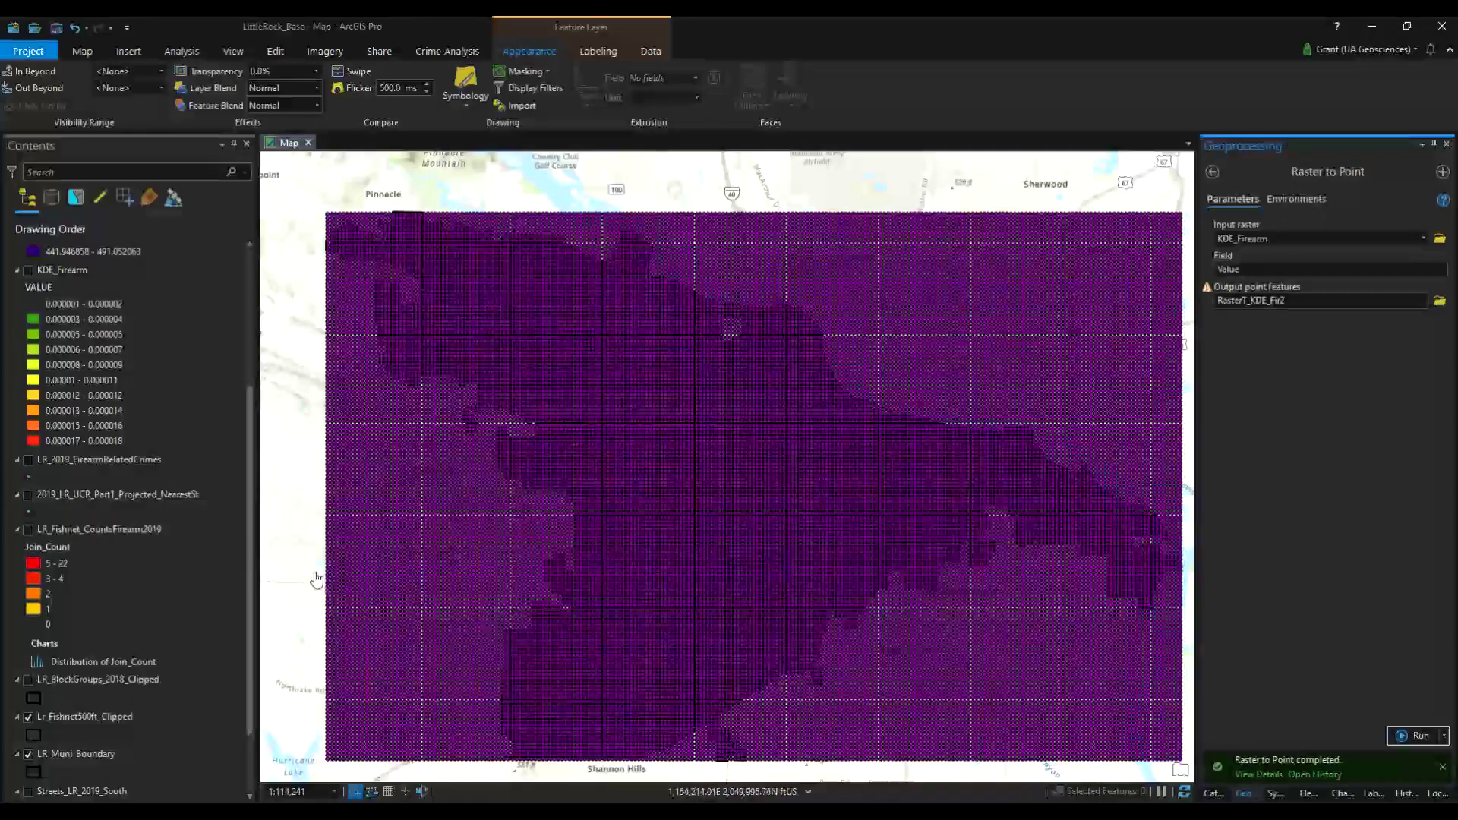
# Inspect the raster points against the fishnet cells, and sort the RasterT_KDE_Fir2 attribute table by grid_code in descending order
pyautogui.scroll(5, 661, 410)
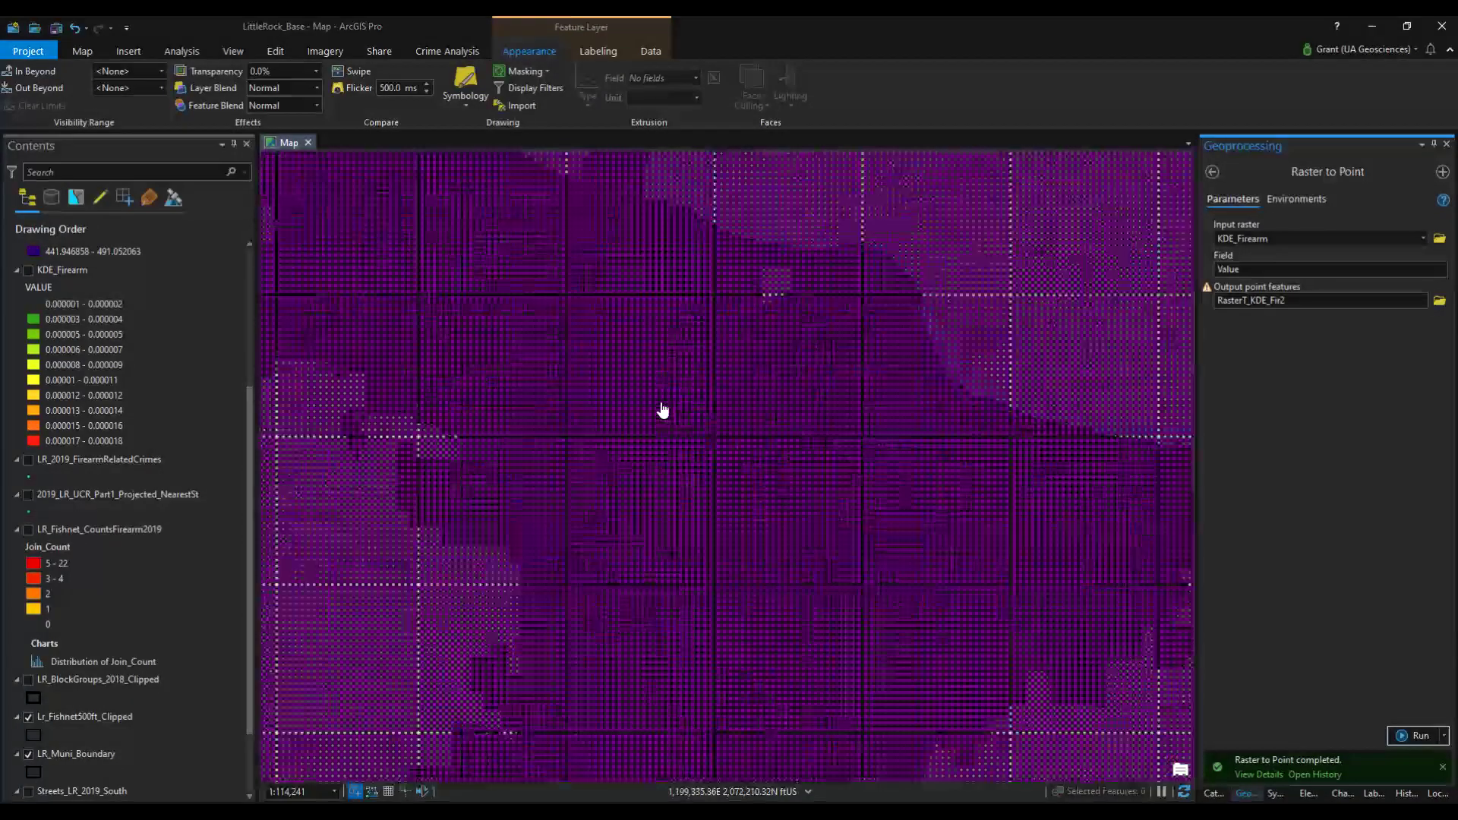
pyautogui.scroll(1, 662, 410)
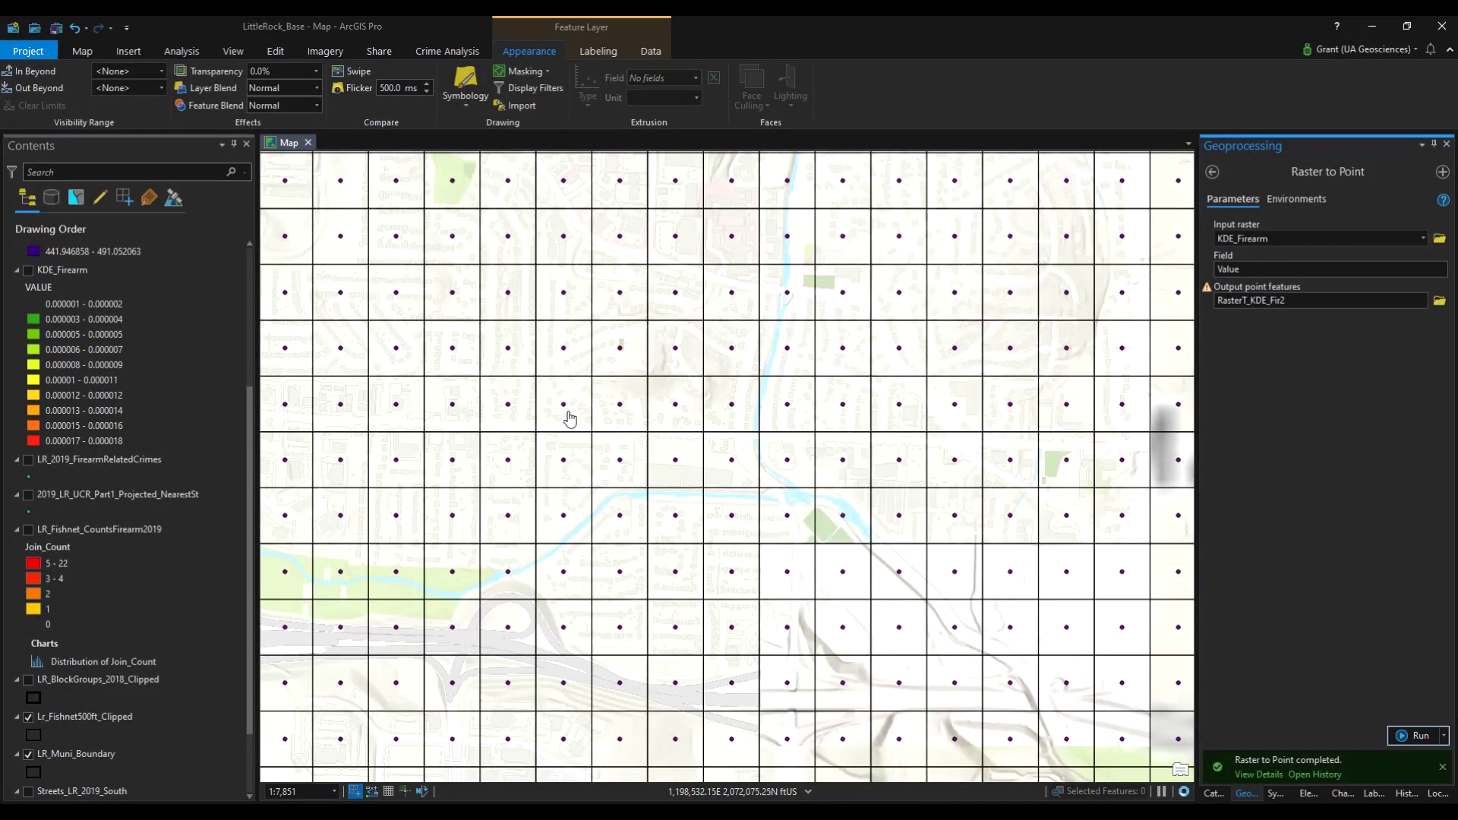
pyautogui.scroll(-5, 570, 417)
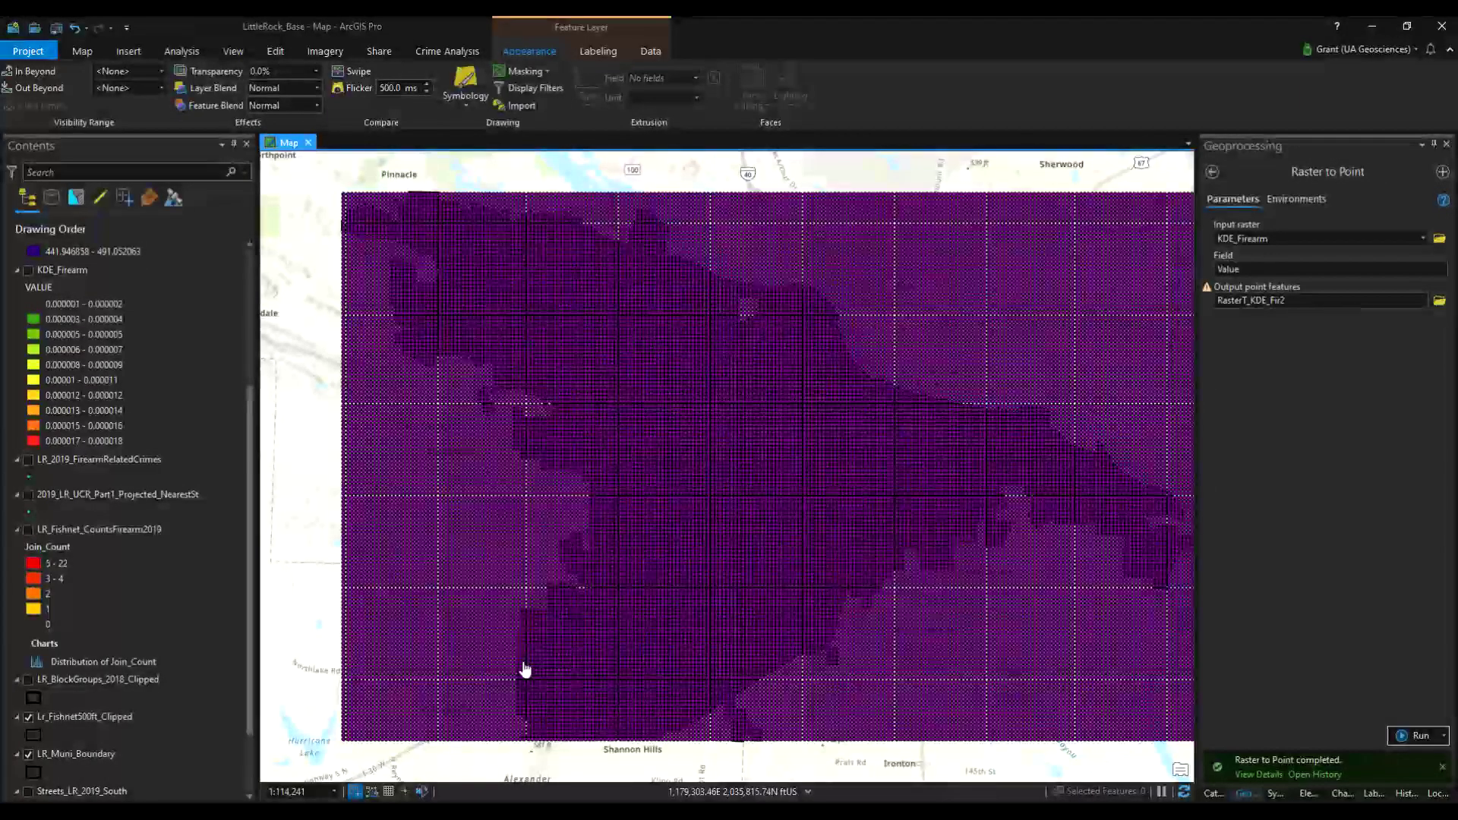
pyautogui.scroll(5, 732, 629)
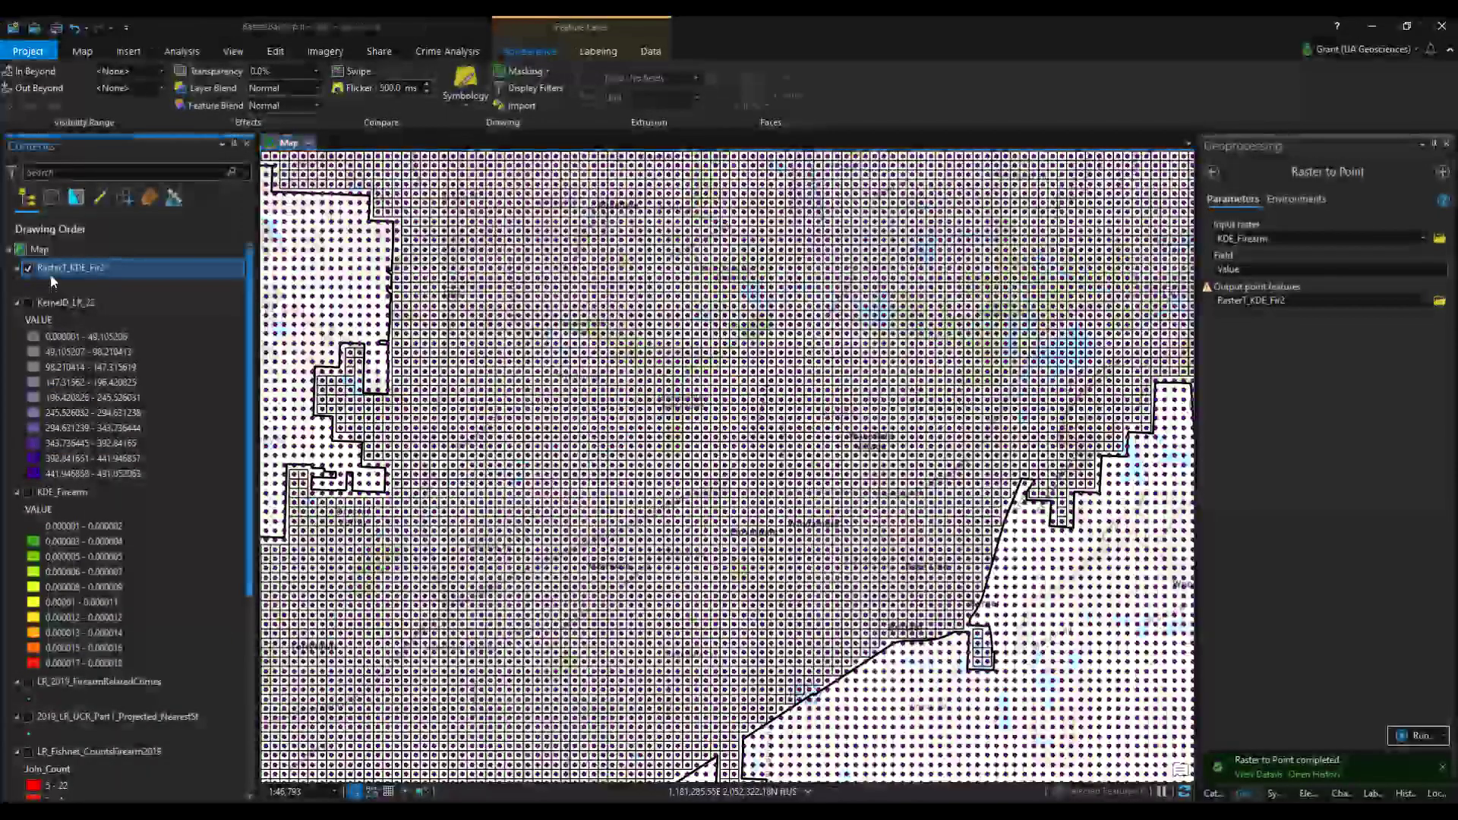
pyautogui.rightClick(50, 270)
pyautogui.click(125, 347)
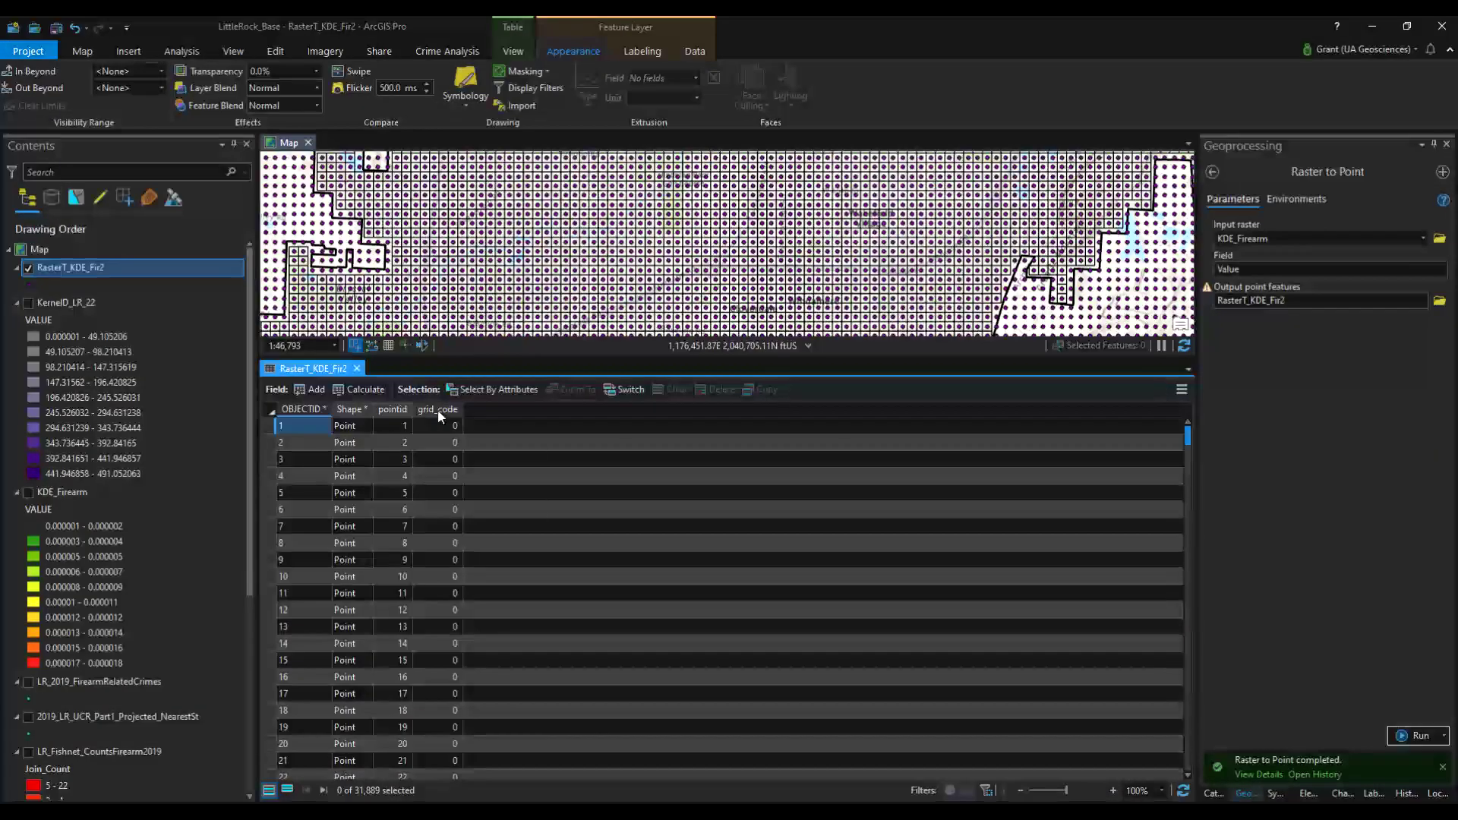
pyautogui.click(441, 422)
pyautogui.rightClick(440, 413)
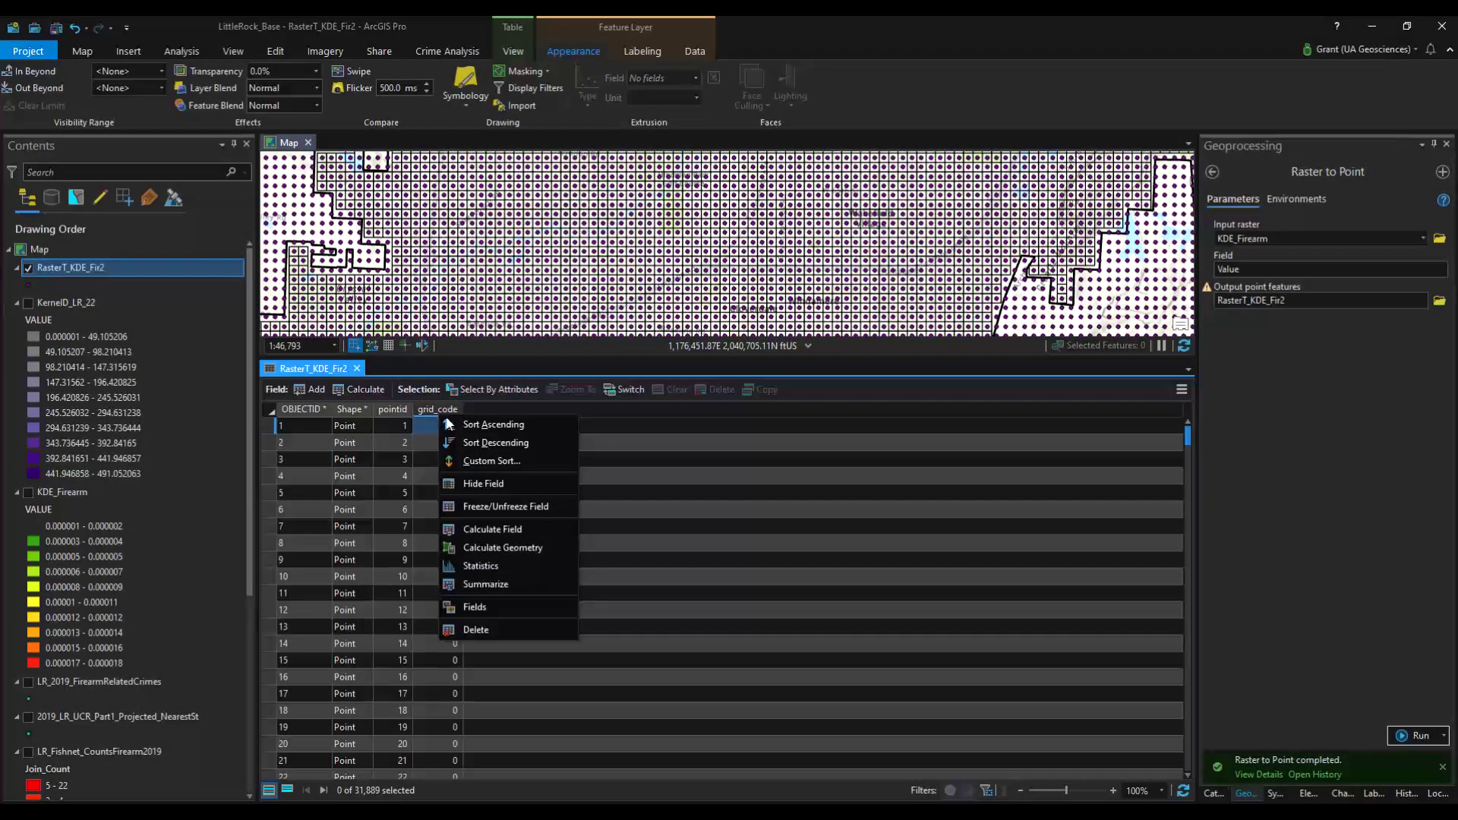
pyautogui.click(498, 443)
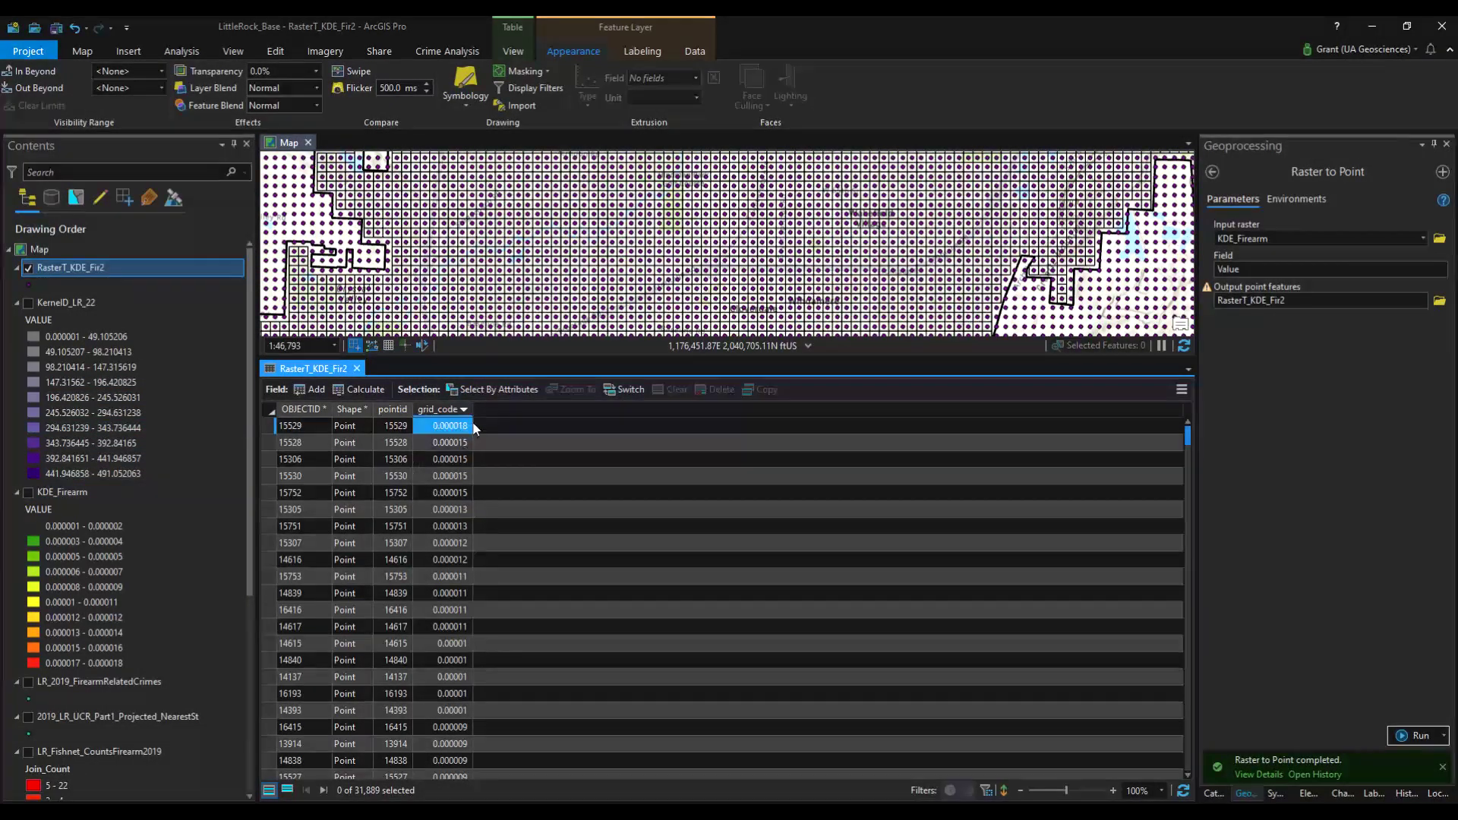
# Select the rows with the highest grid_code values, down to 0.000008, and locate those points on the map
pyautogui.moveTo(262, 427); pyautogui.dragTo(273, 787)
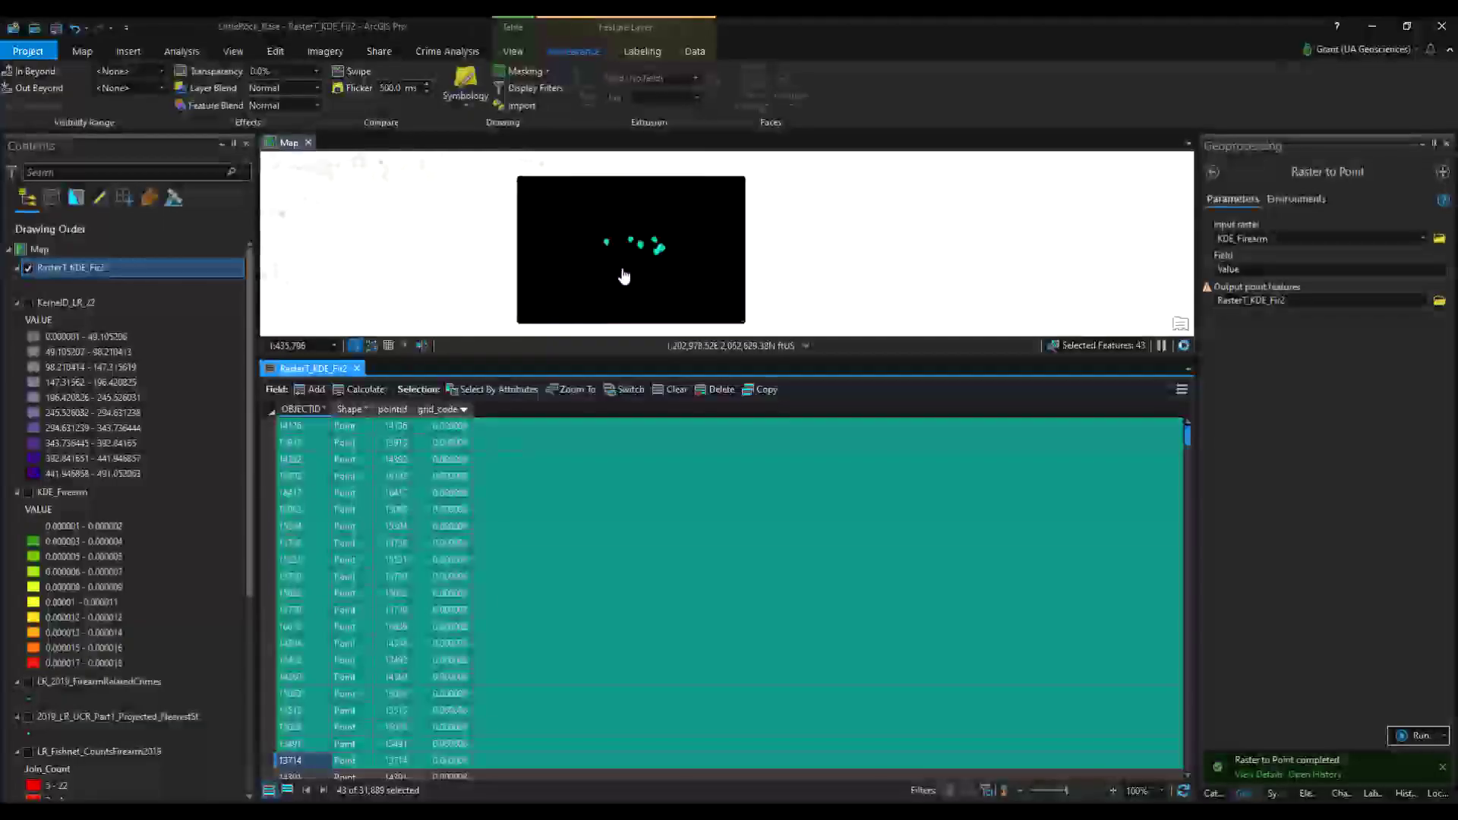
pyautogui.click(623, 259)
pyautogui.moveTo(623, 259); pyautogui.dragTo(652, 270)
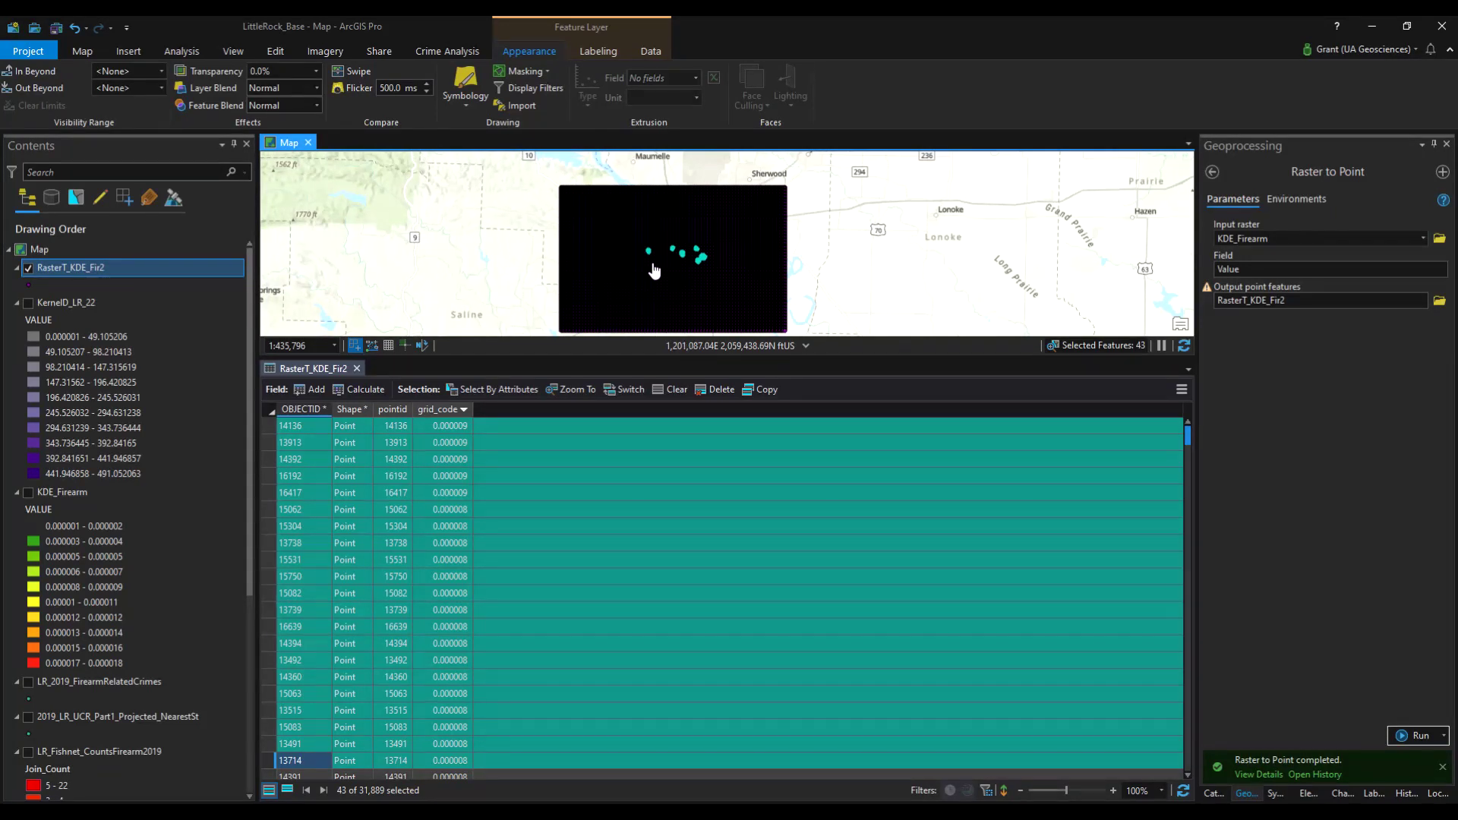
# Hide the RasterT_KDE_Fir2 layer and close its attribute table to return to the citywide fishnet map
pyautogui.click(28, 268)
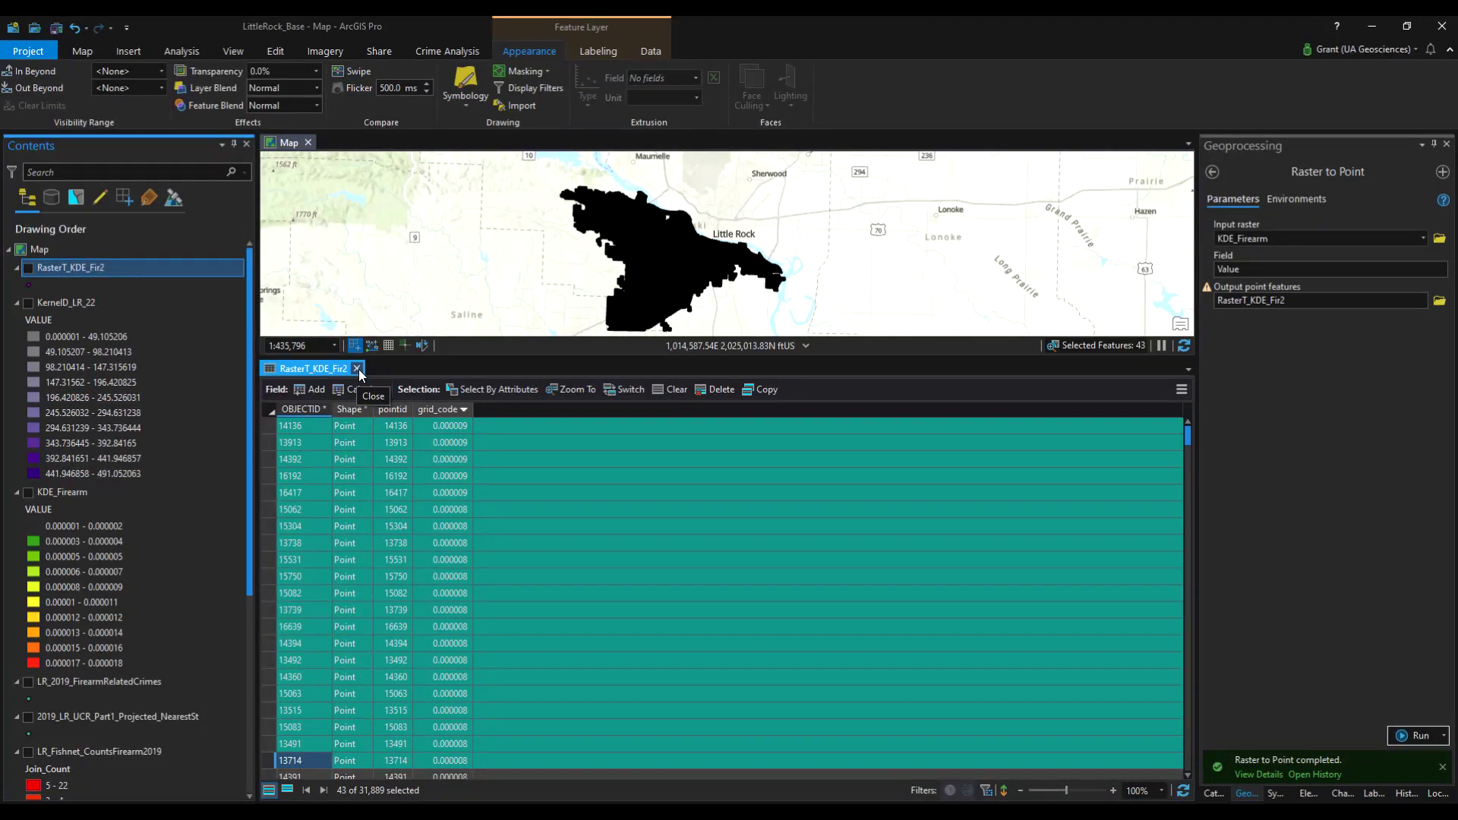
pyautogui.scroll(4, 689, 272)
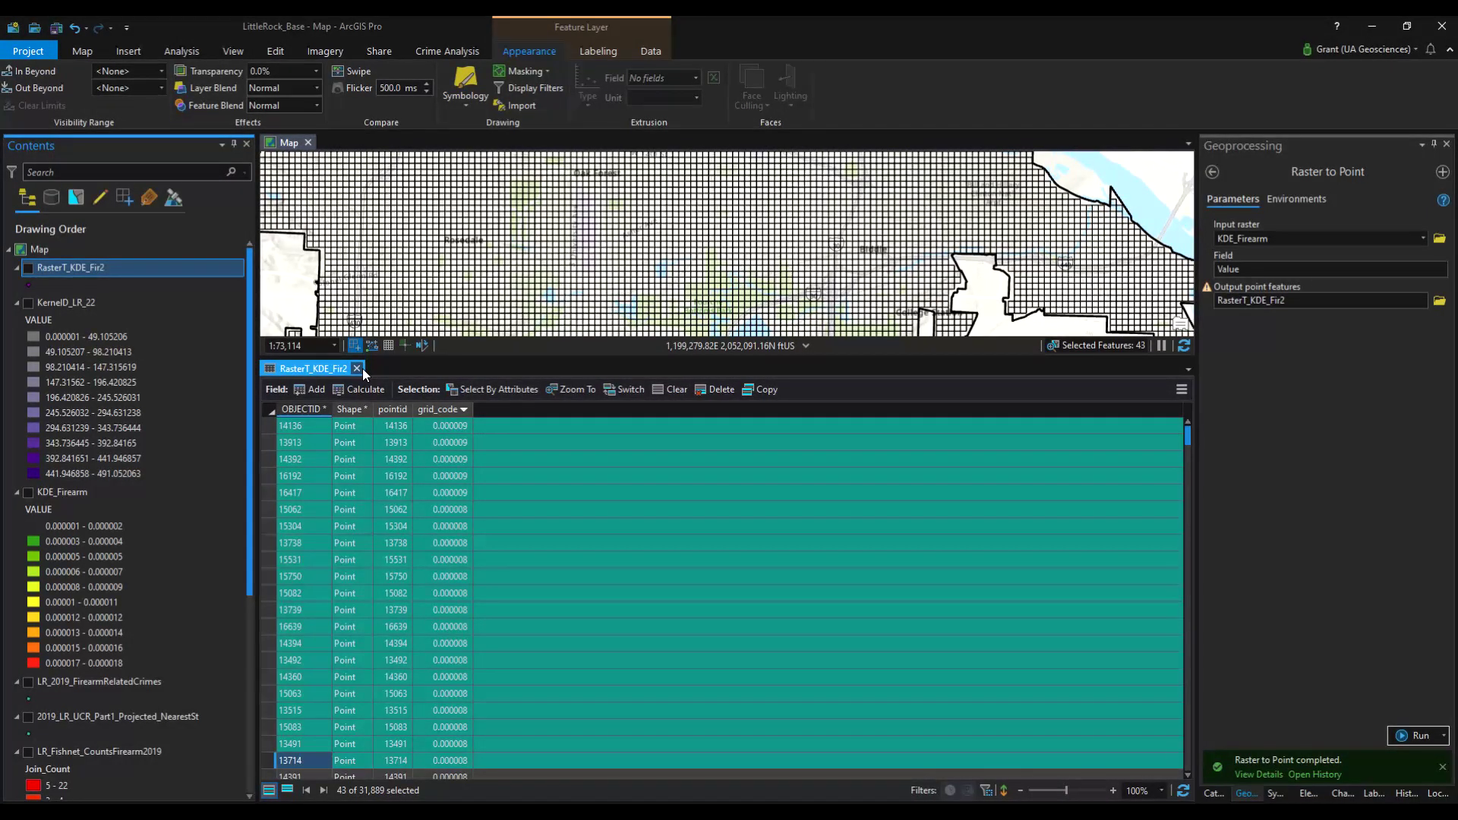
pyautogui.click(358, 368)
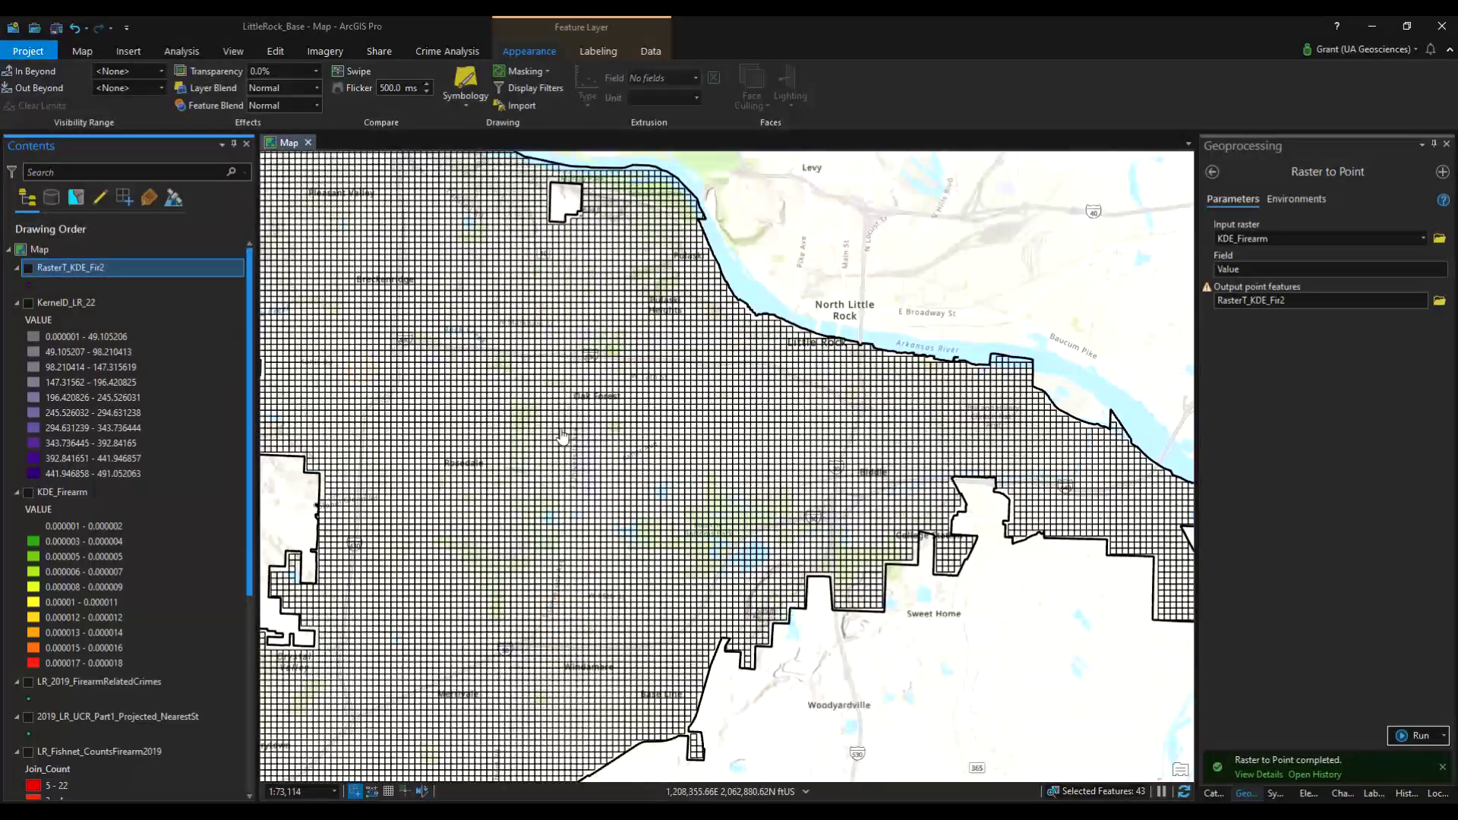
pyautogui.scroll(-3, 562, 436)
pyautogui.scroll(1, 637, 480)
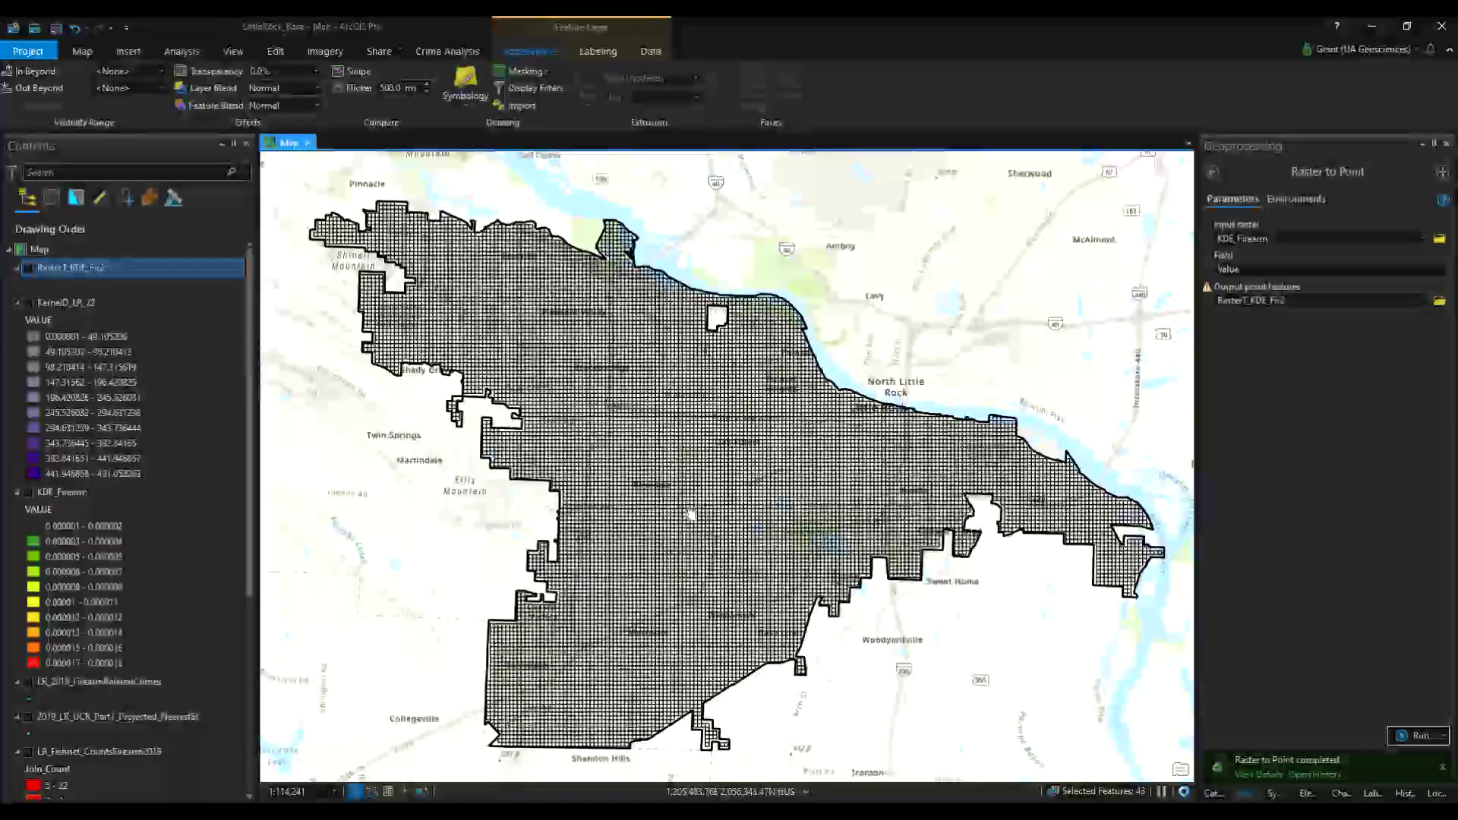